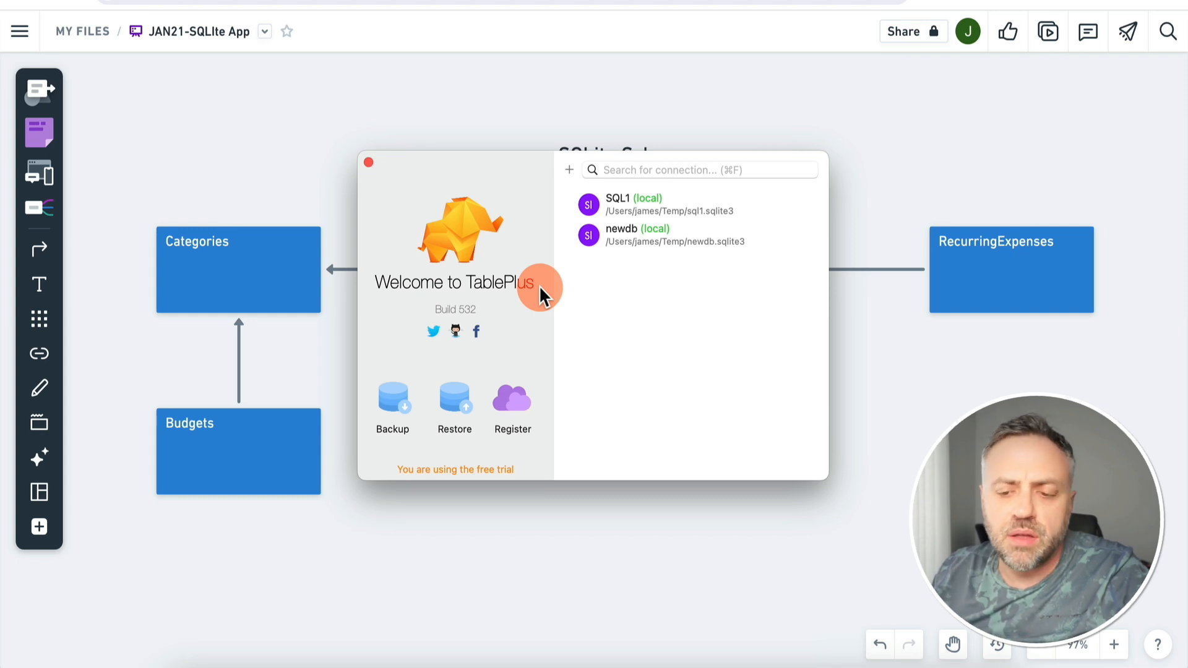
- Create a new SQLite connection and name it sqllite-database
left_click(570, 167)
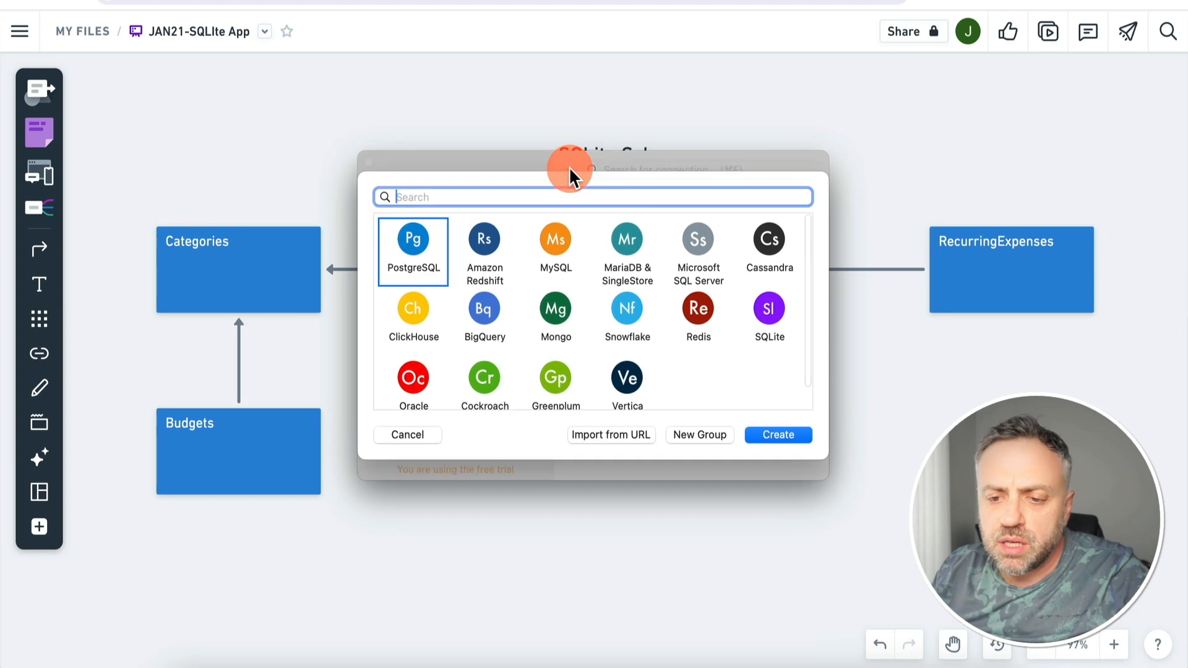
left_click(771, 310)
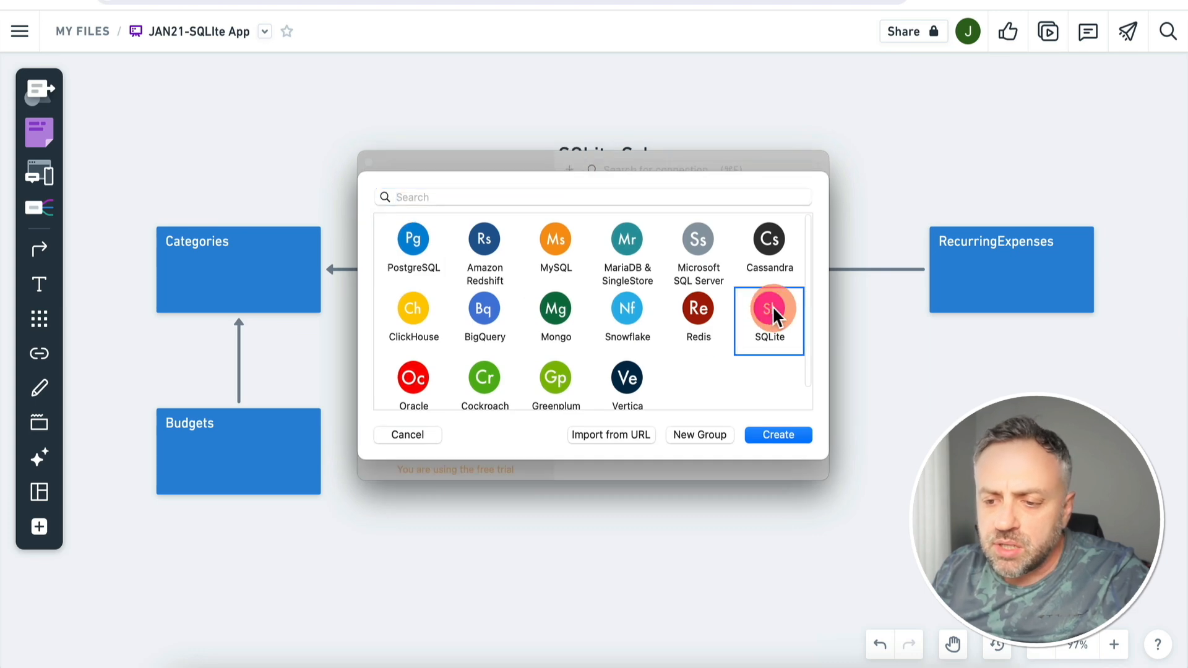
left_click(788, 435)
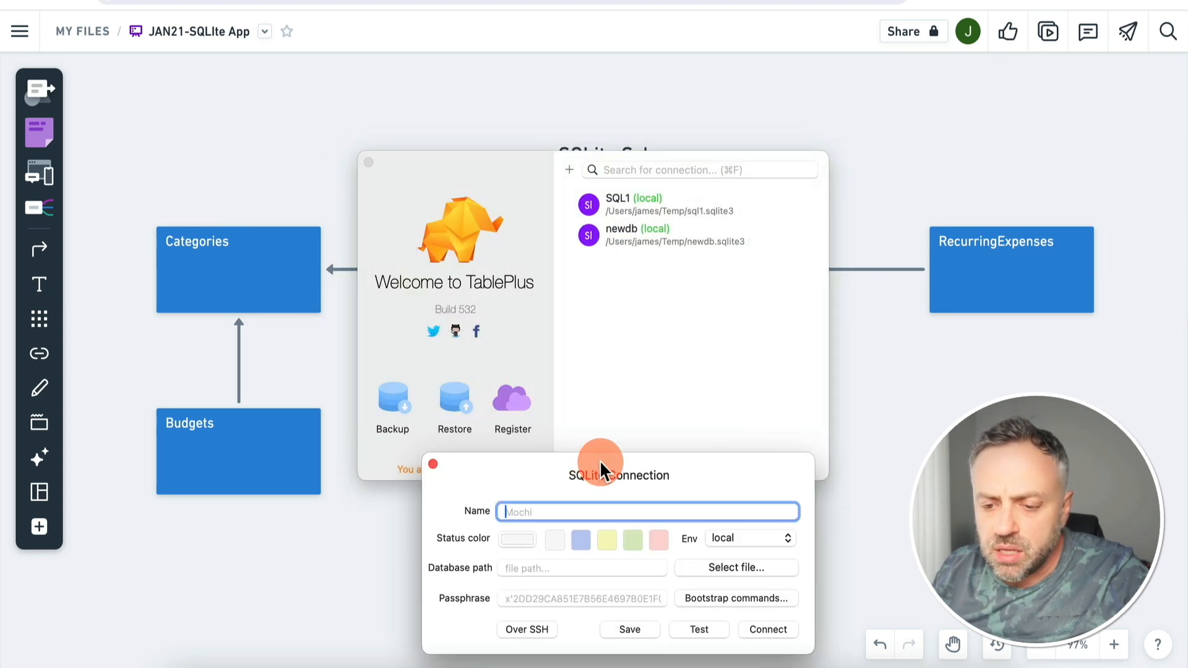
left_click_drag(609, 454, 604, 249)
type("sqllite-")
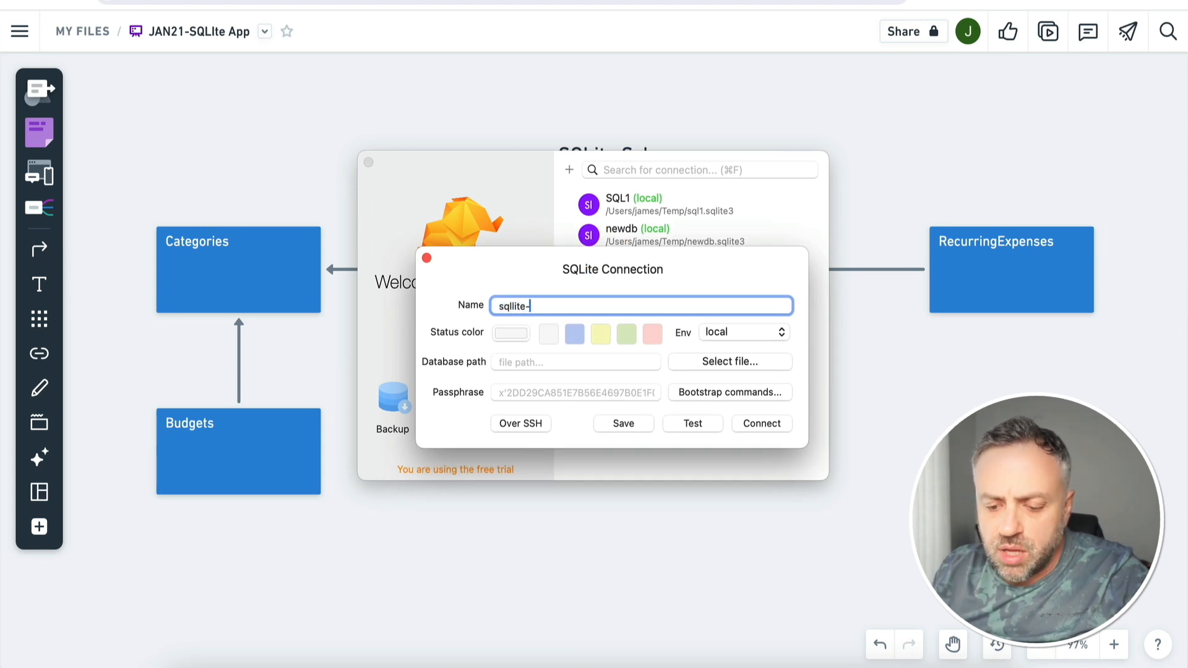
type("database")
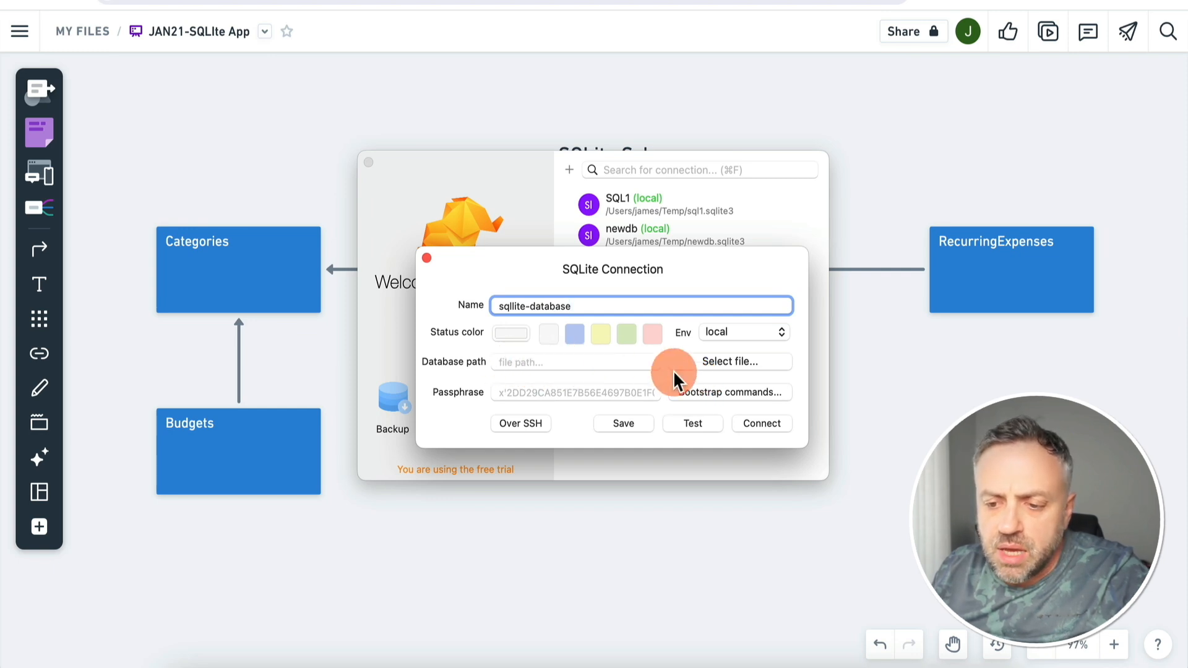
- Choose the Temp folder as the location for the connection's database file and save the connection
left_click(717, 360)
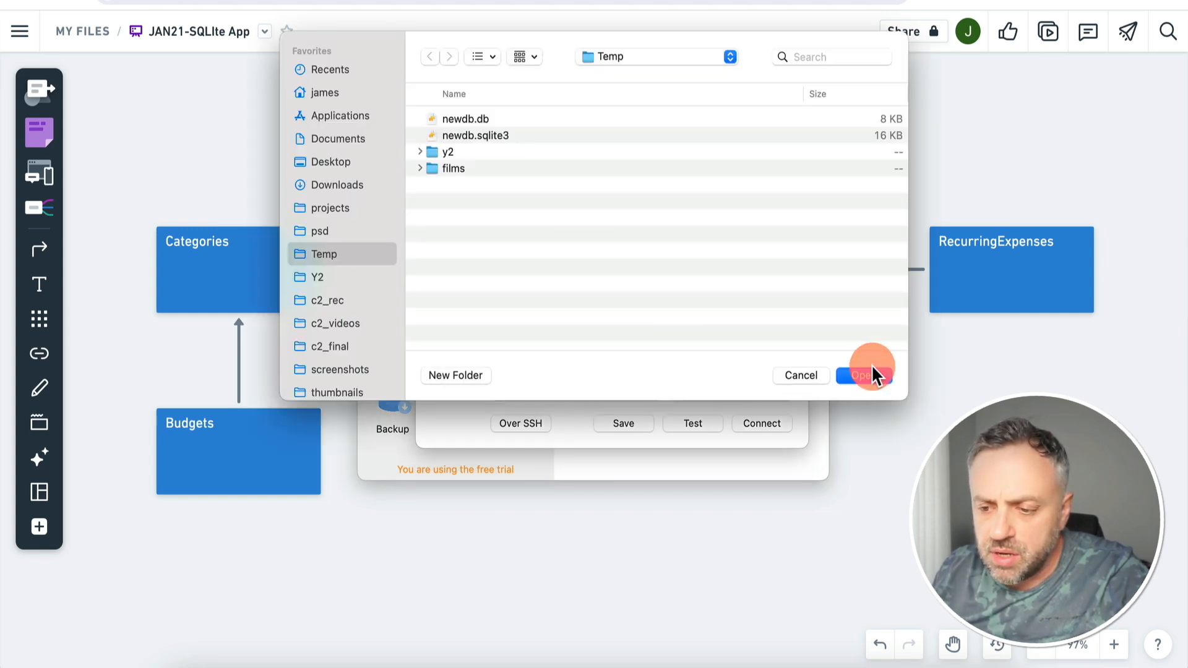
left_click(870, 371)
left_click(647, 253)
left_click(623, 423)
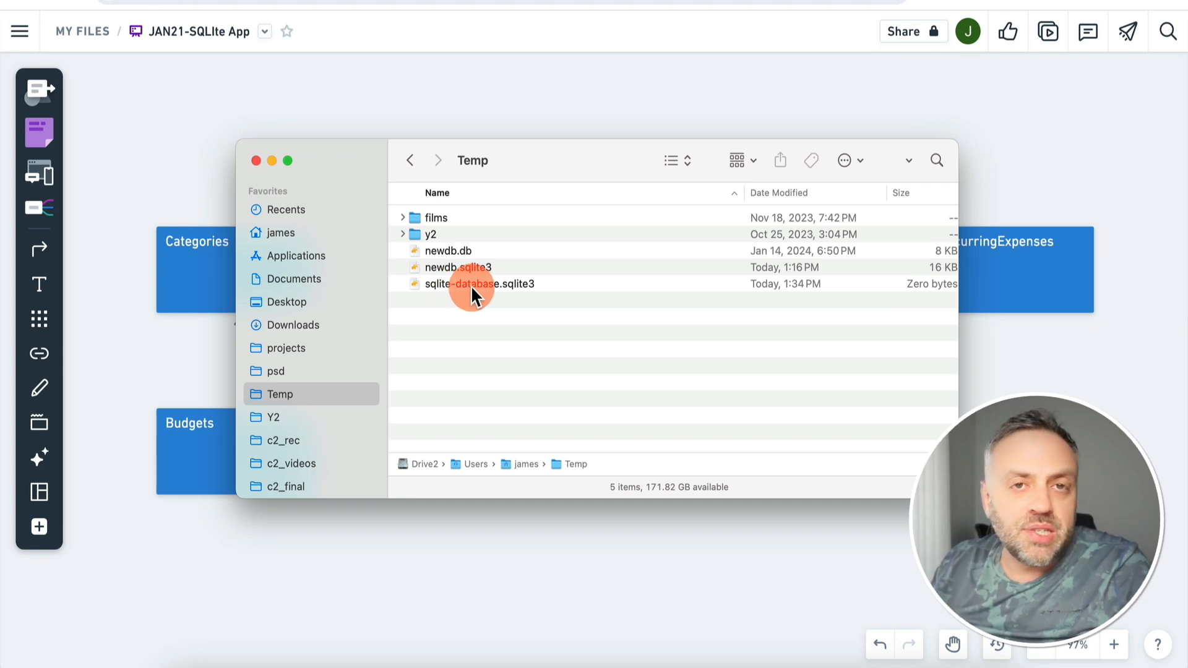
- Switch to SQLiteStudio and add the SQLite 3 database file sqlite-database.sqlite3 from the Temp folder to the database list
left_click(463, 286)
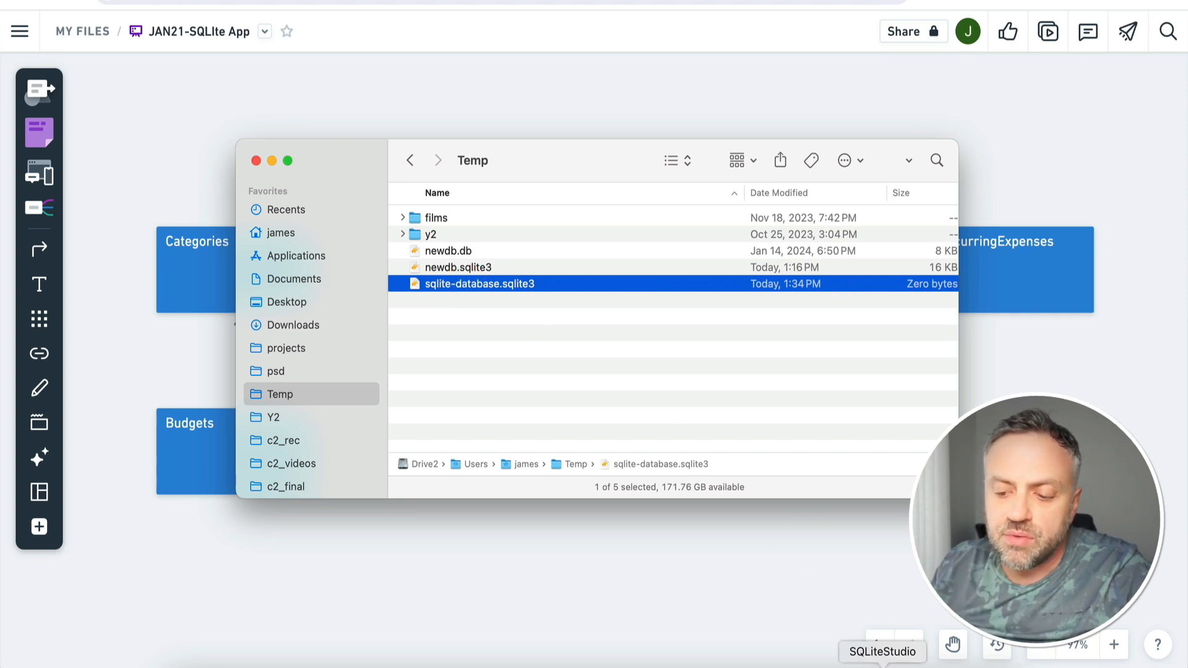
left_click(883, 664)
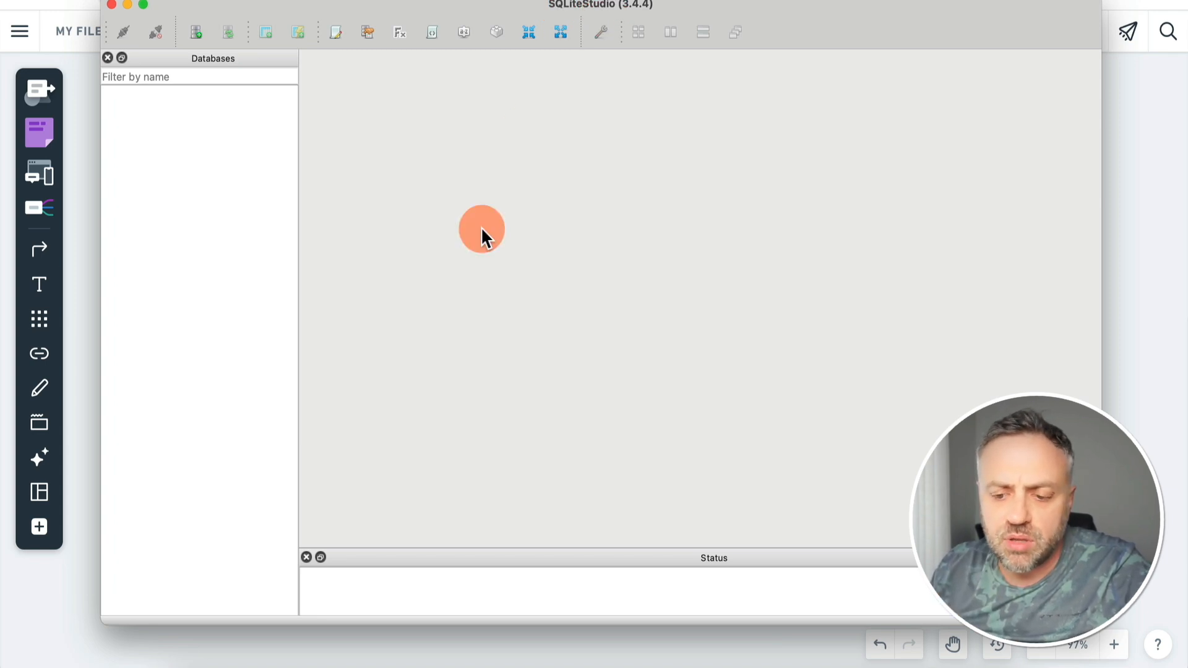
left_click(196, 32)
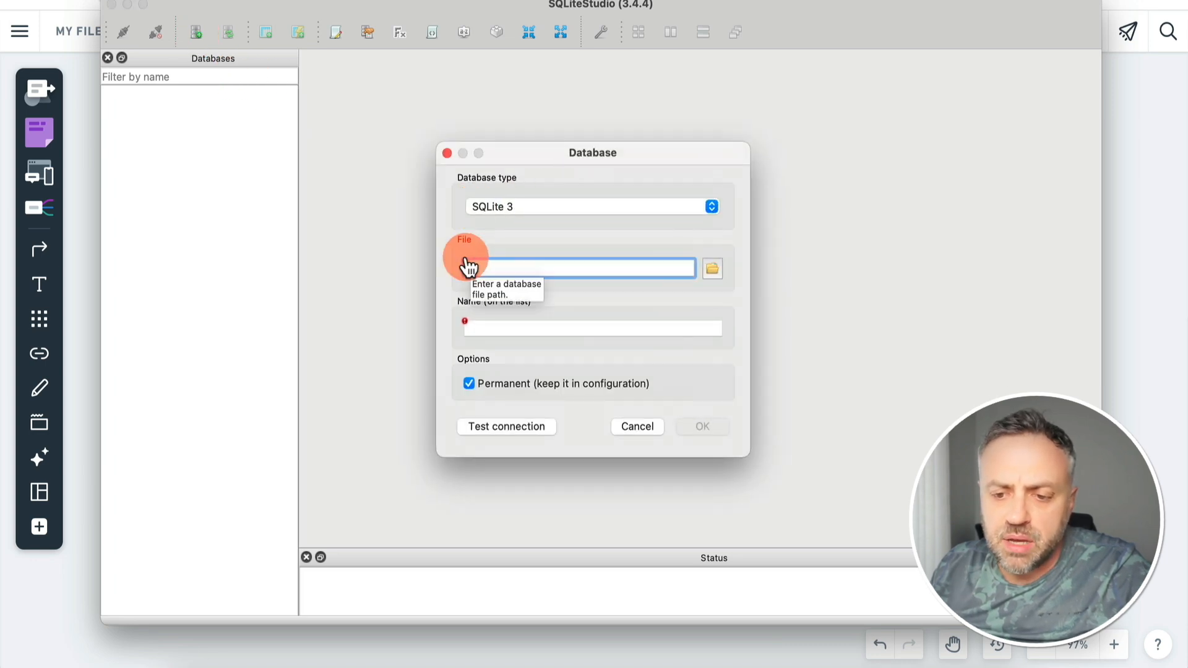
left_click(714, 269)
left_click(708, 284)
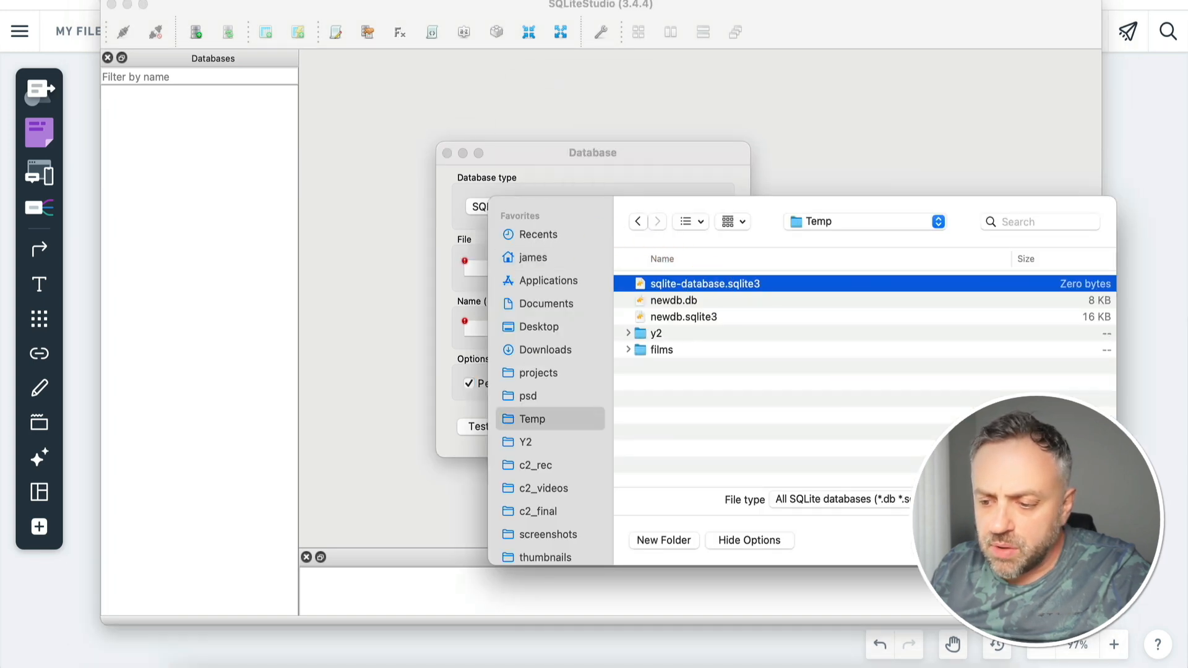
key("Return")
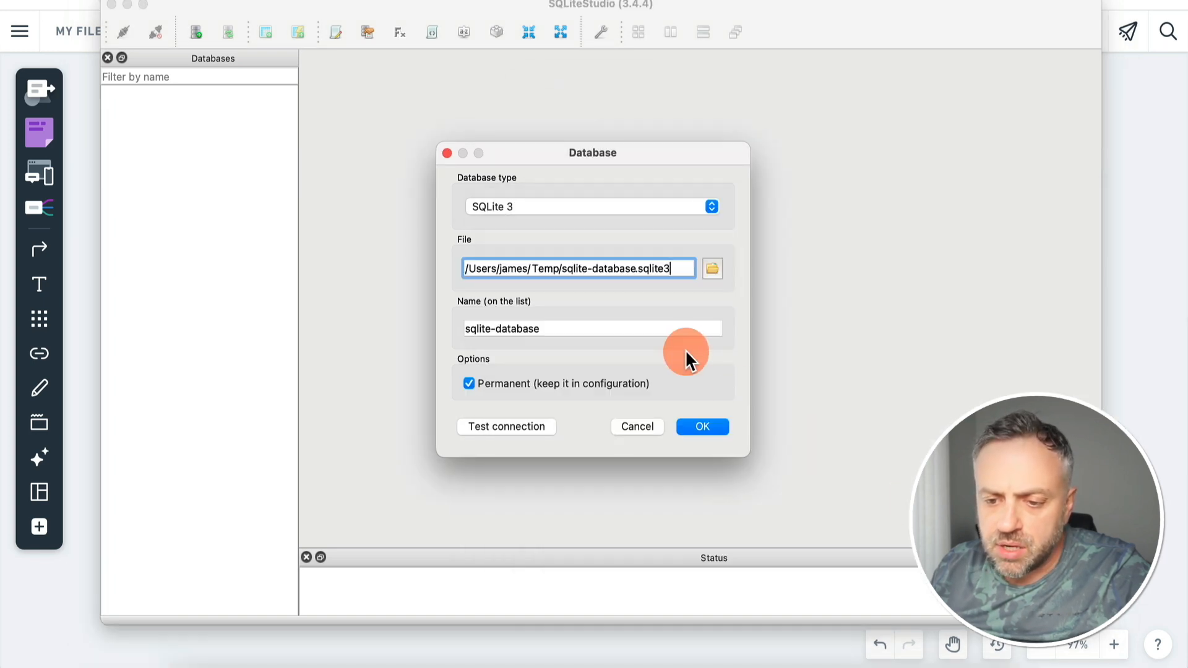
left_click(705, 418)
- Start a new table in sqlite-database, check the schema diagram for the first table, and name it categories
left_click(187, 93)
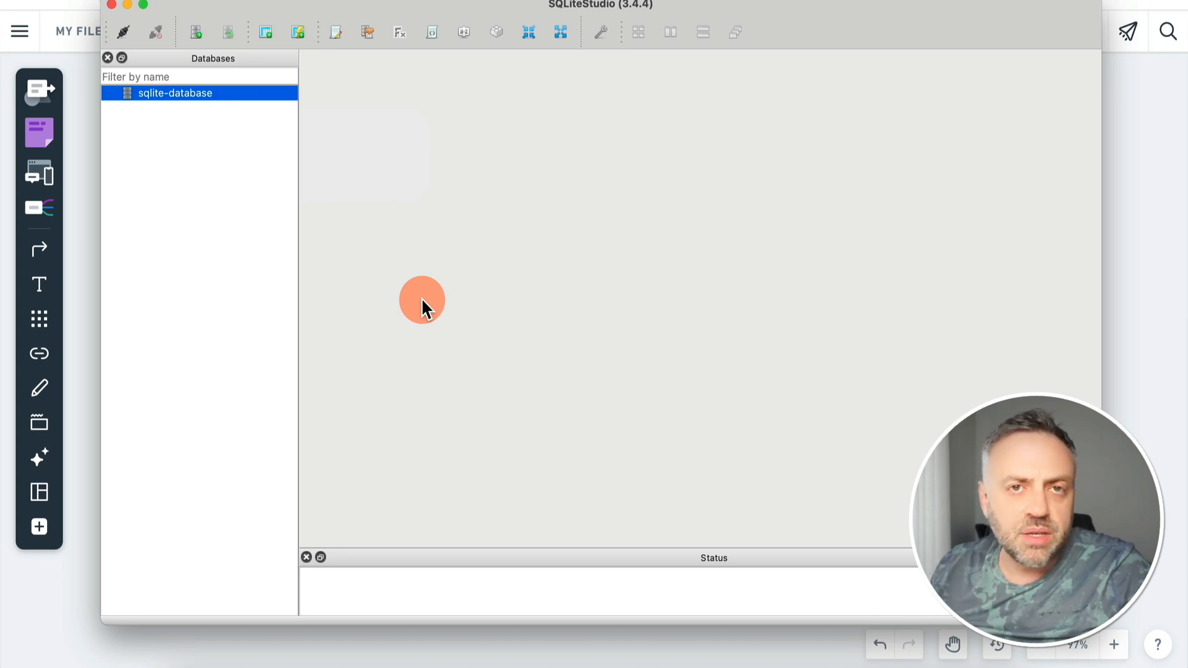
left_click(266, 31)
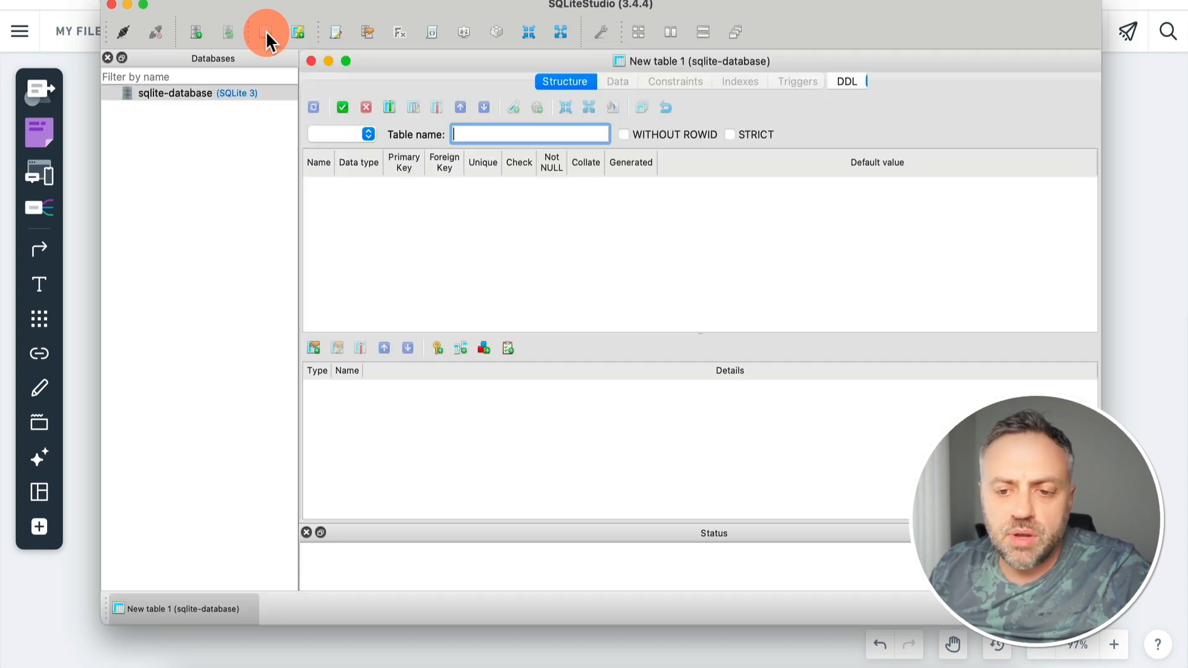
left_click(80, 410)
mouse_move(216, 266)
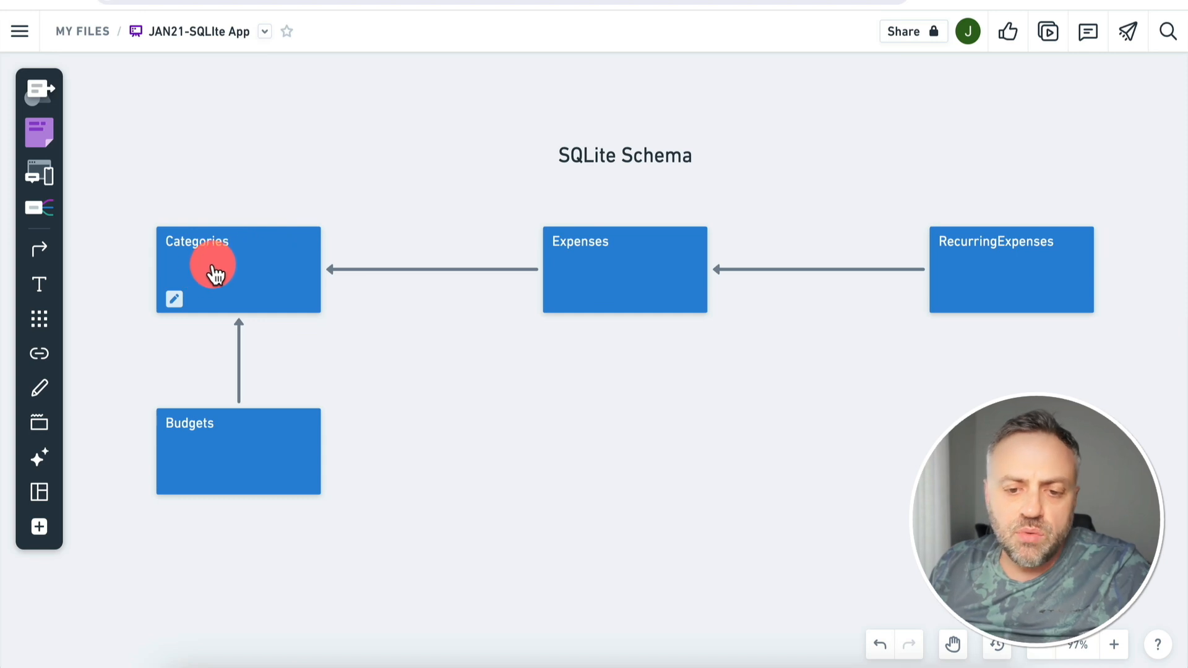
key("super+Tab")
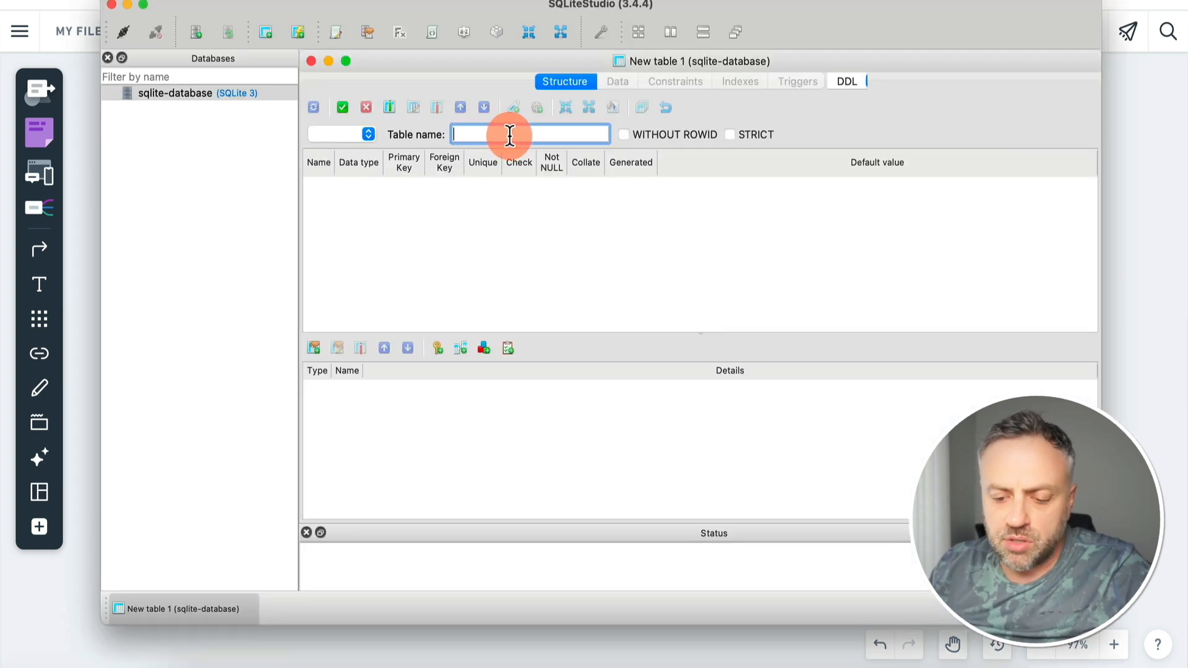
type("categories")
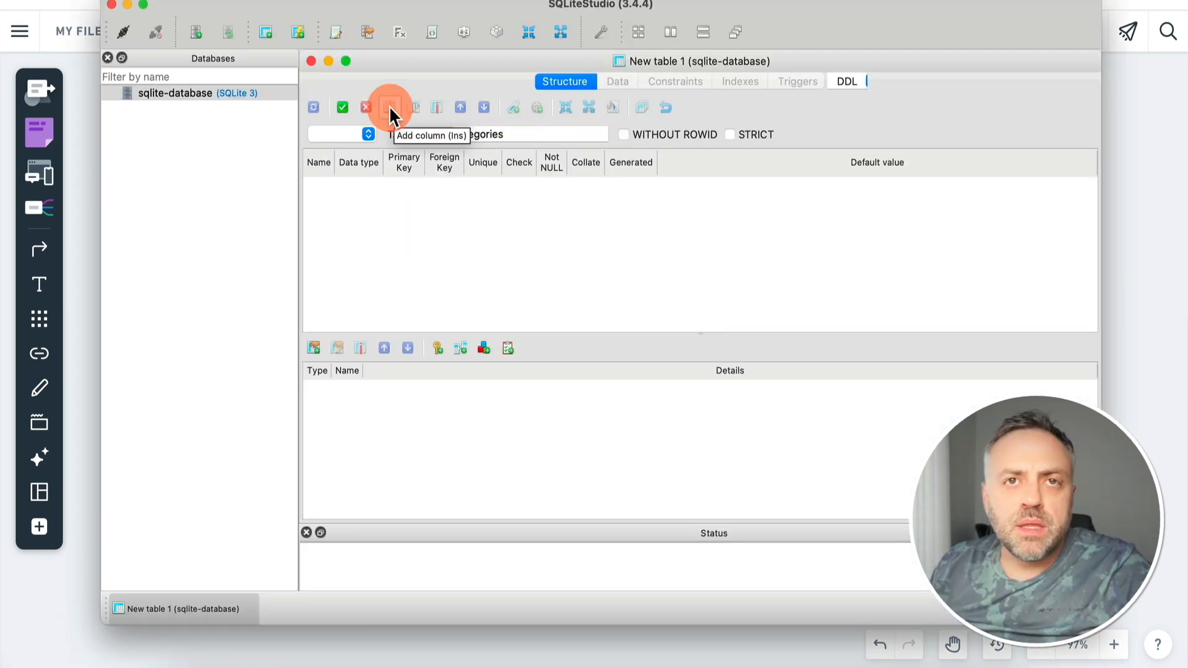
- Add an INTEGER column named id to the categories table as an autoincrementing primary key
left_click(389, 109)
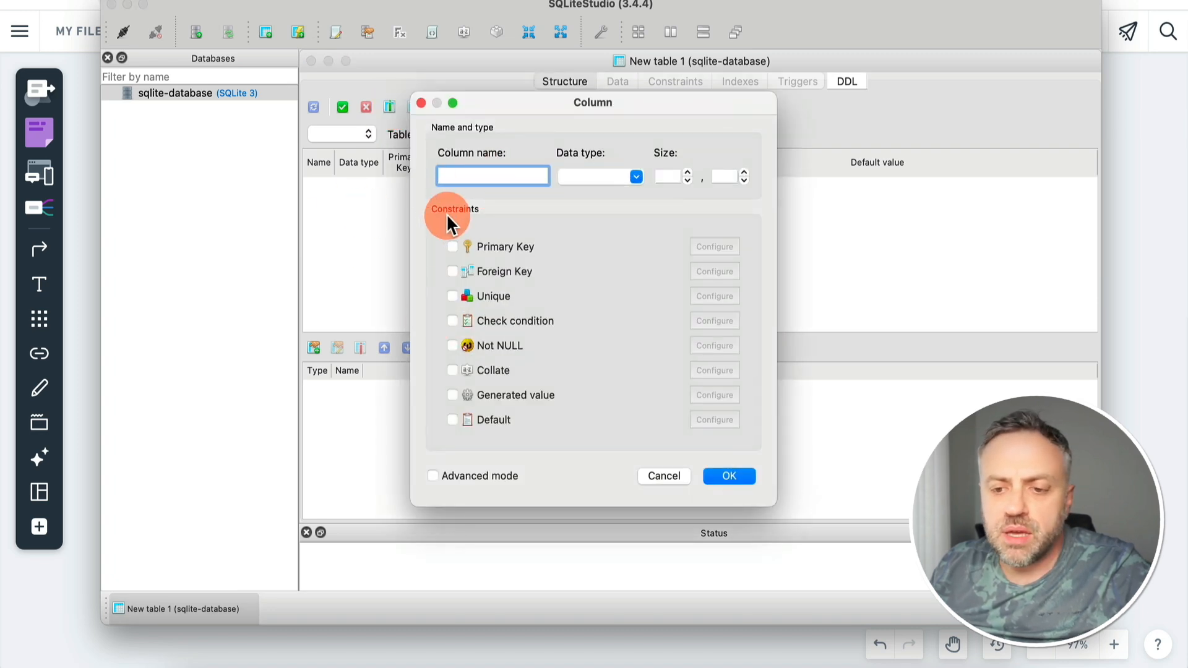
type("id")
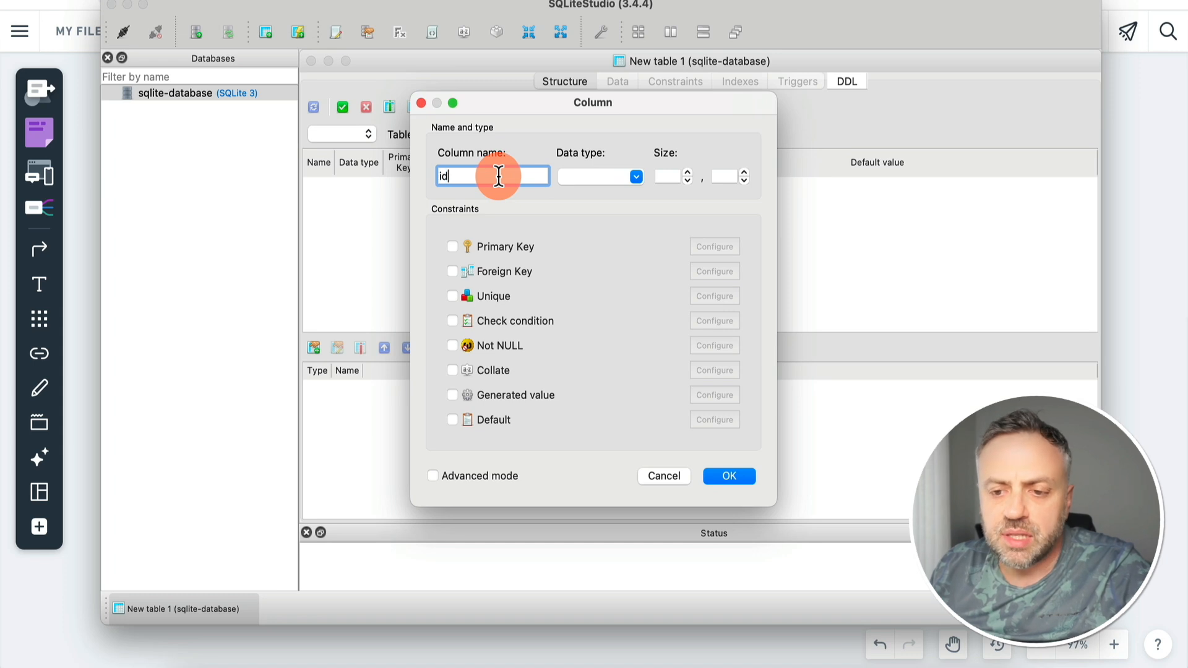
left_click(588, 178)
left_click(640, 179)
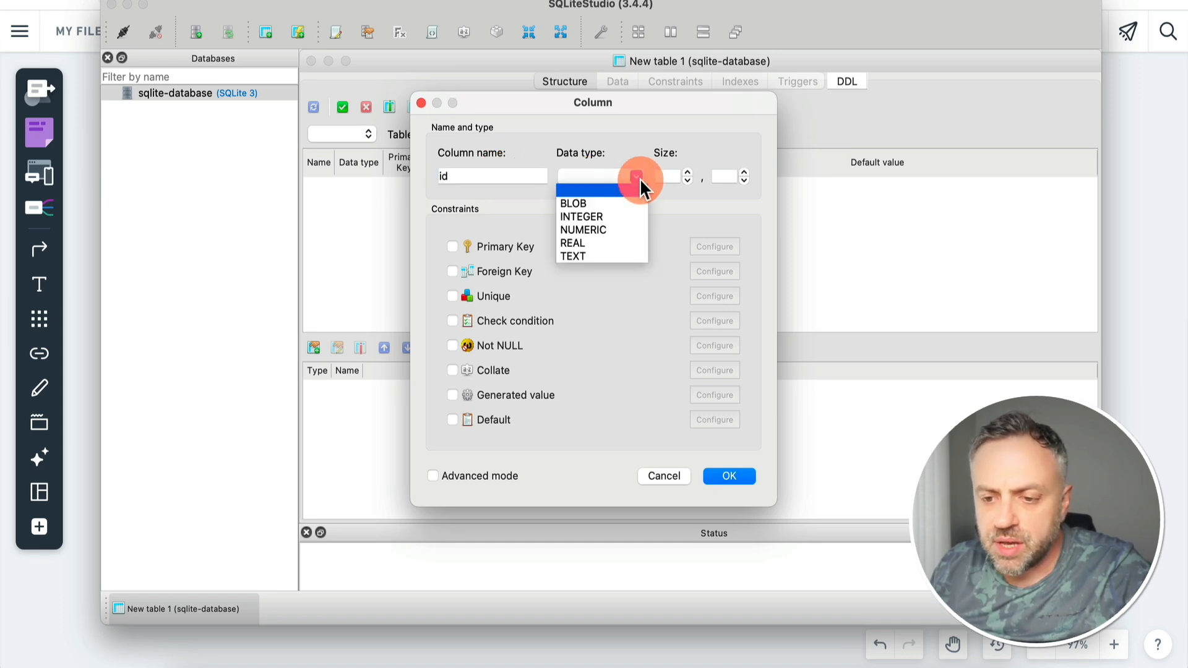
left_click(616, 216)
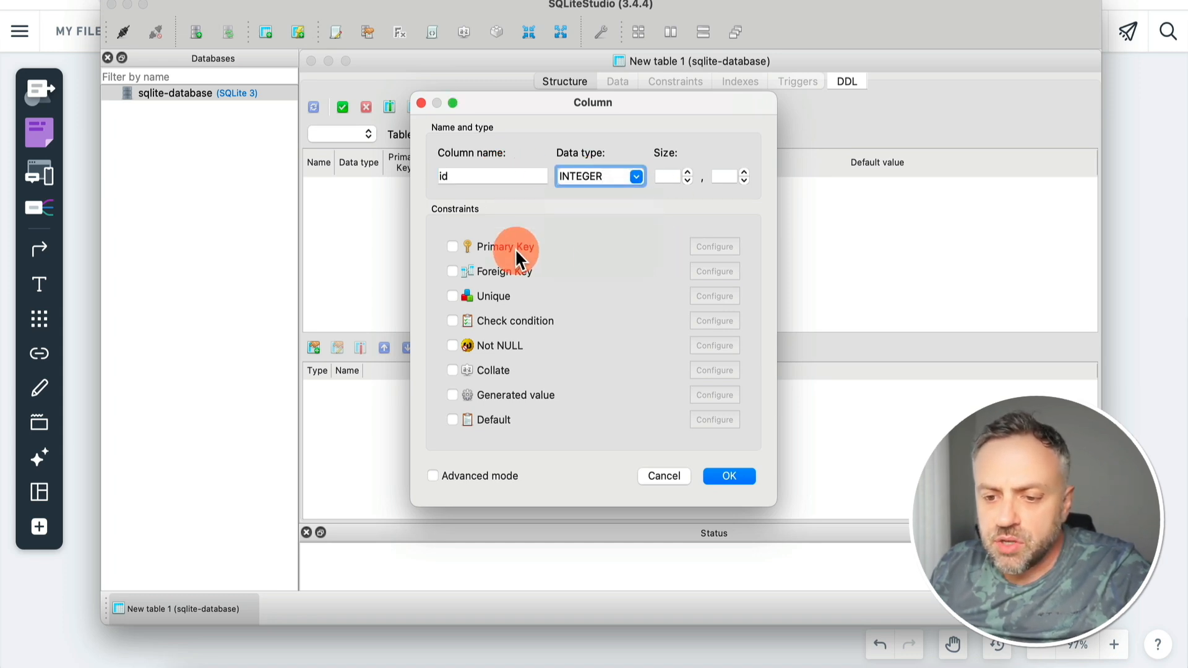
left_click(451, 246)
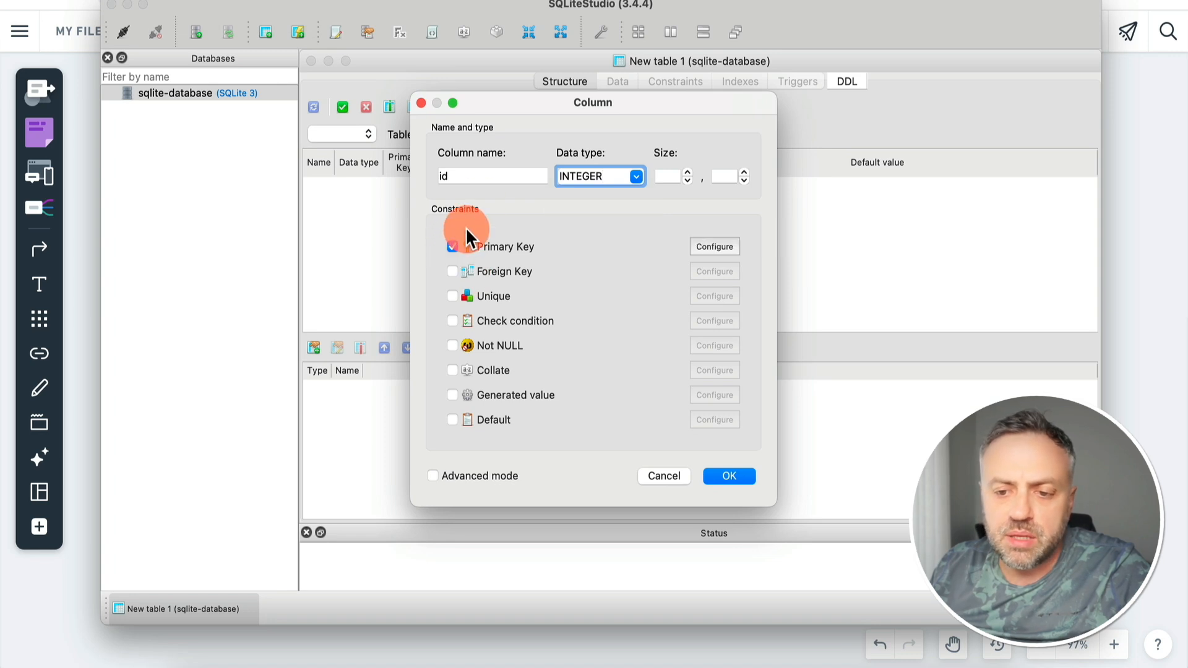
left_click(718, 247)
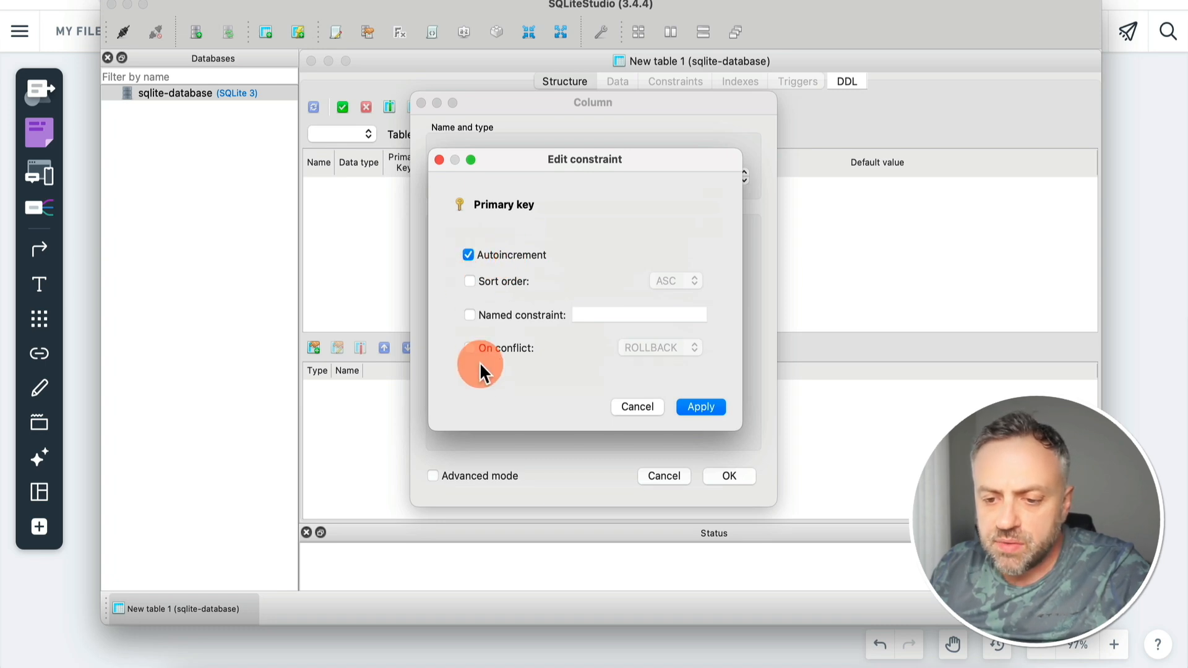
left_click(696, 408)
left_click(739, 481)
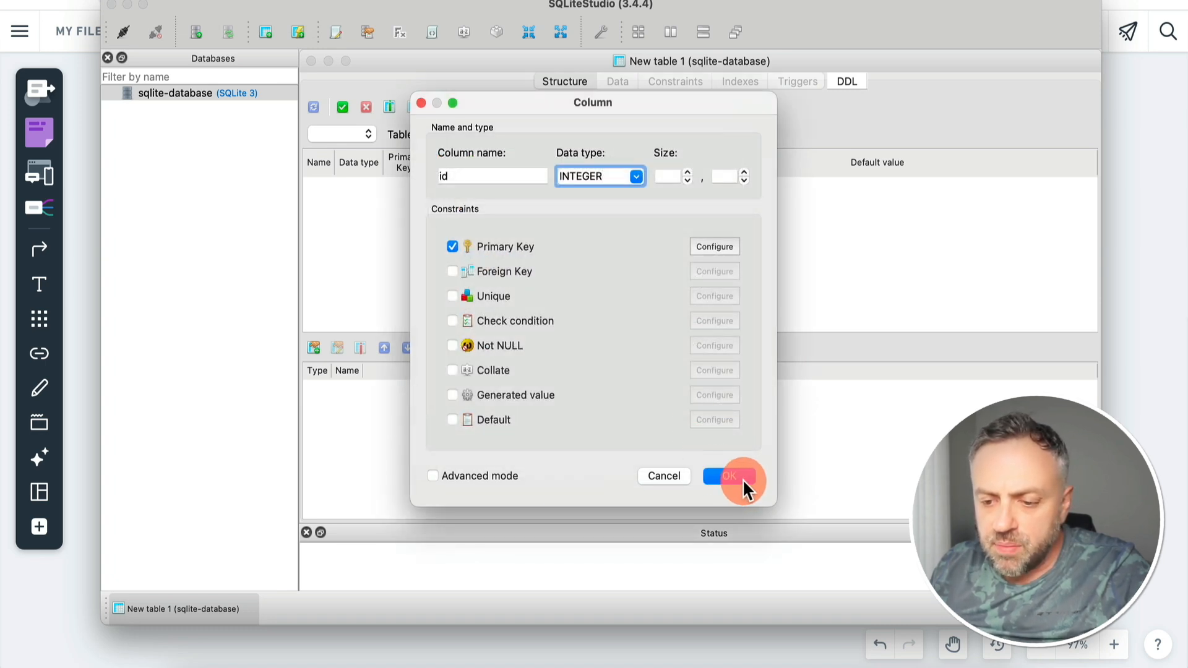
- Add a TEXT column named name to the categories table without any constraints
left_click(399, 187)
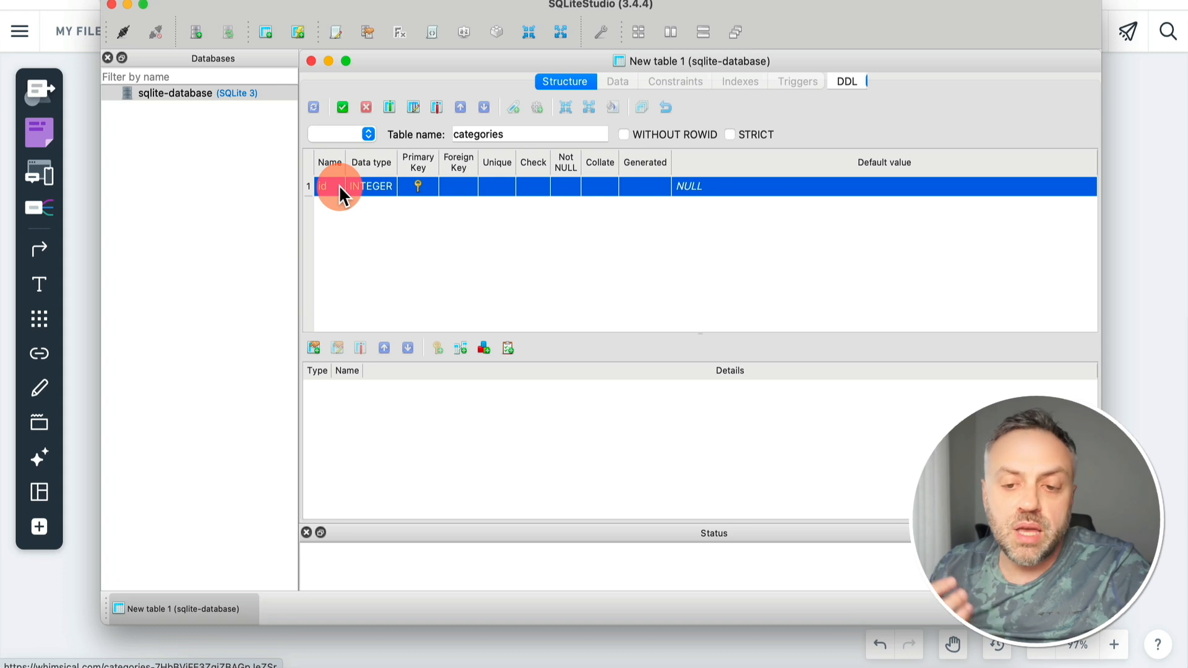
left_click(390, 107)
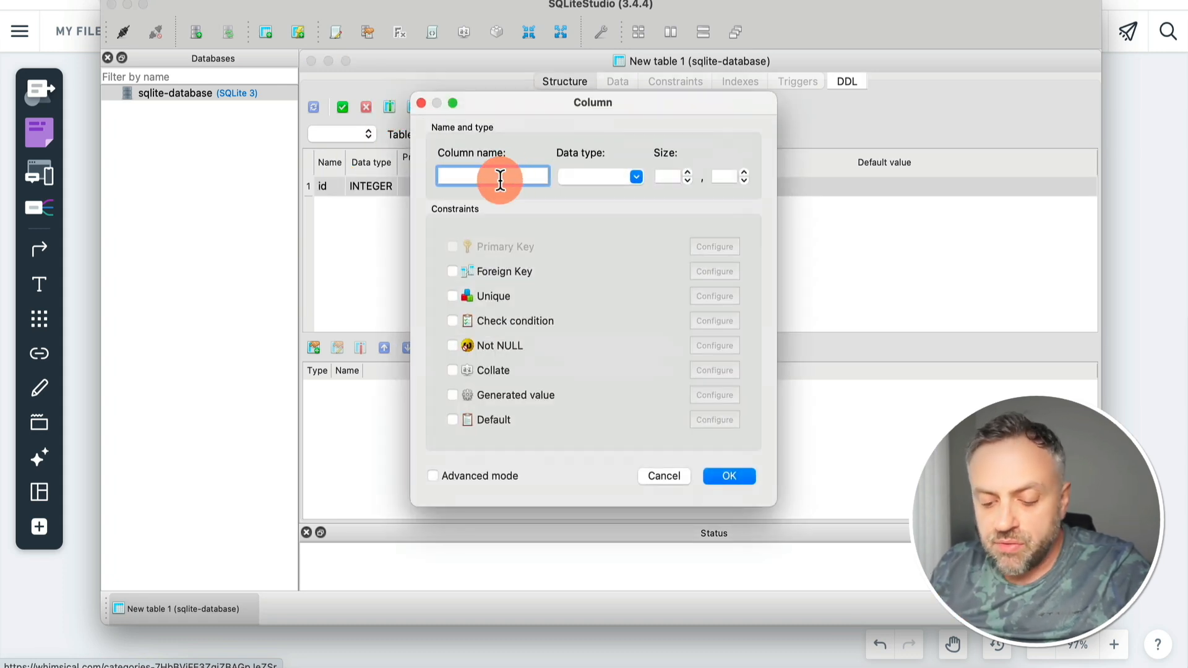
type("name")
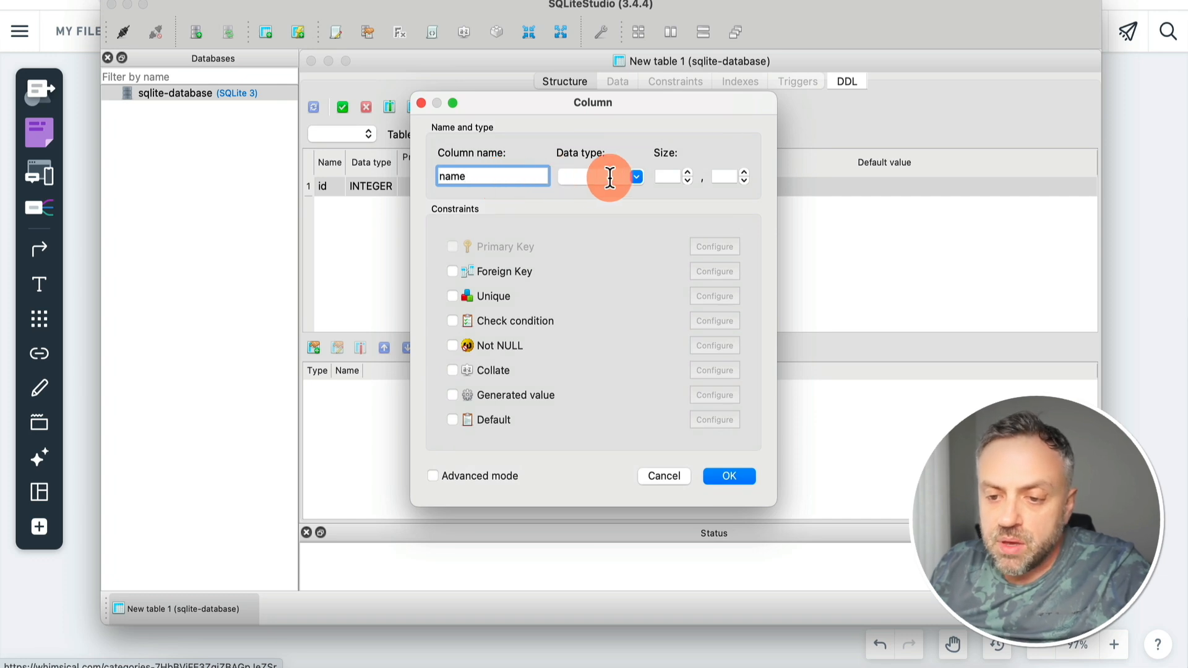
left_click(637, 176)
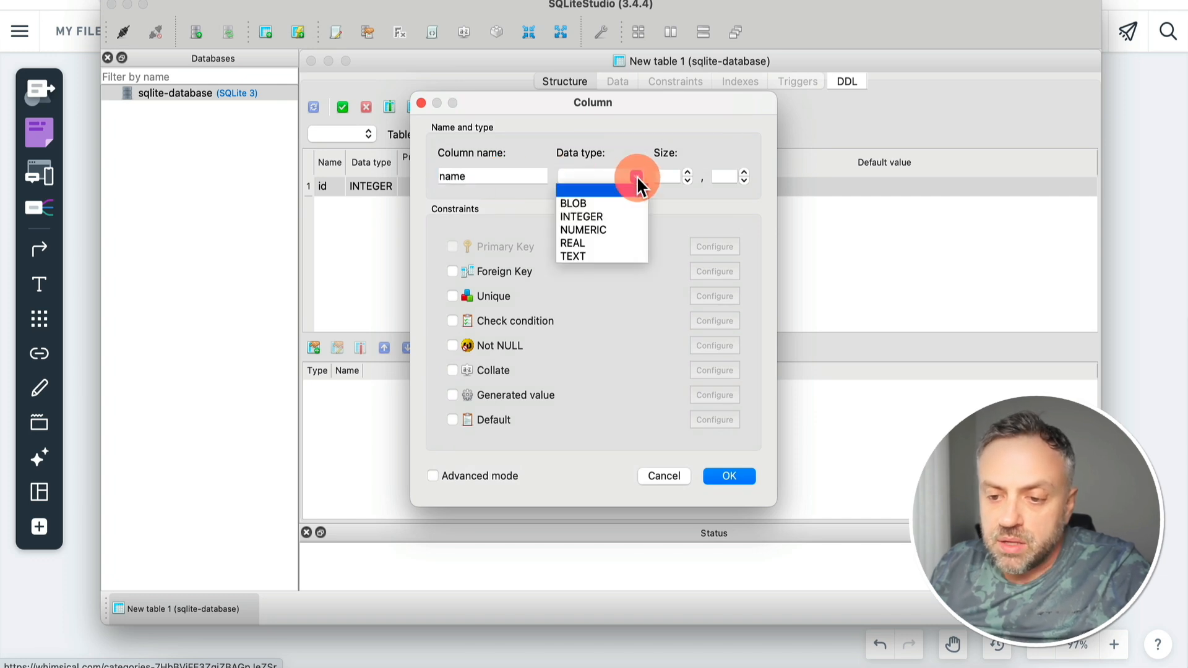
left_click(607, 255)
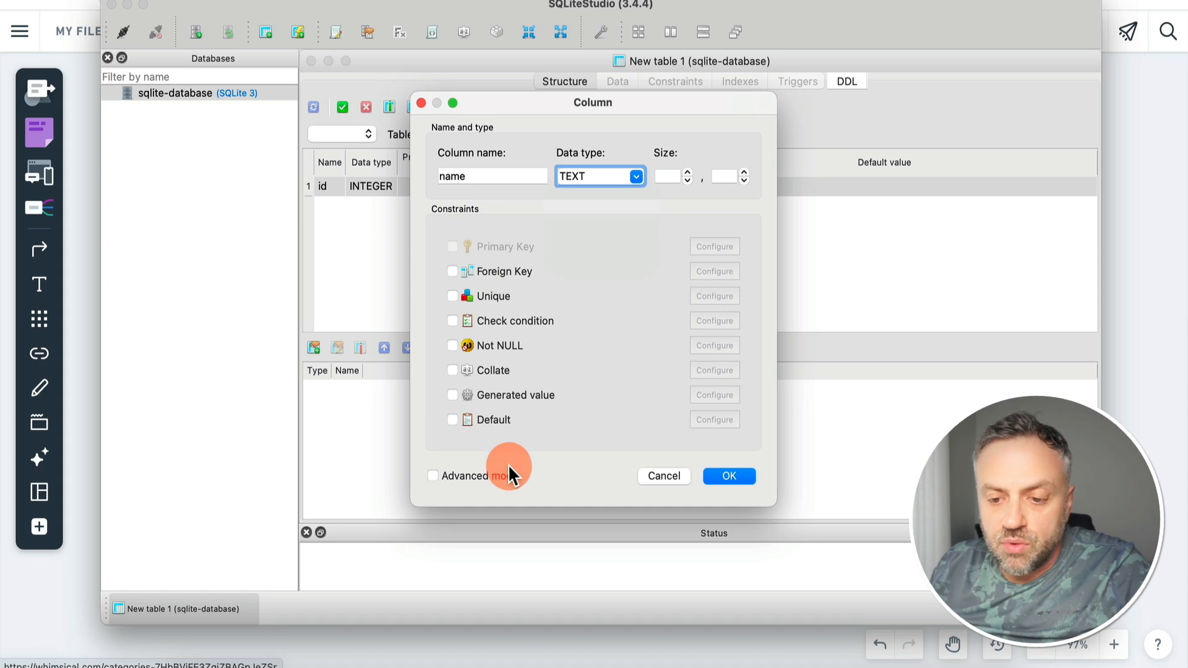
left_click(730, 476)
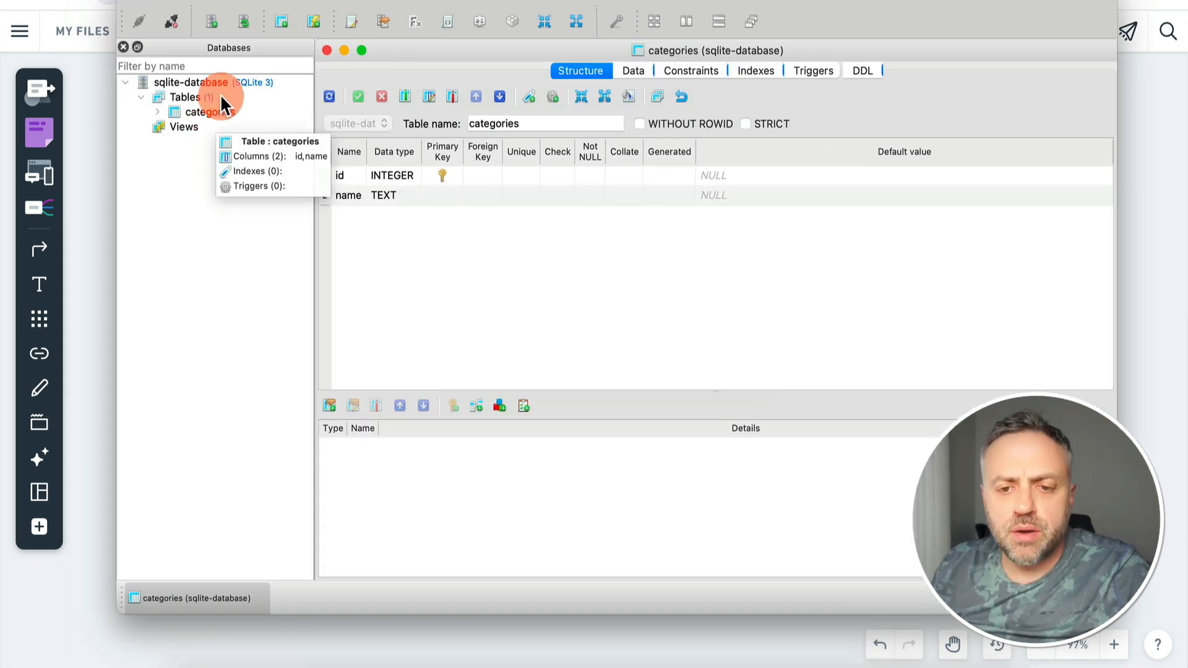
- Start a second table named expenses in sqlite-database and check the Expenses relationships in the schema diagram
left_click(280, 20)
left_click(540, 127)
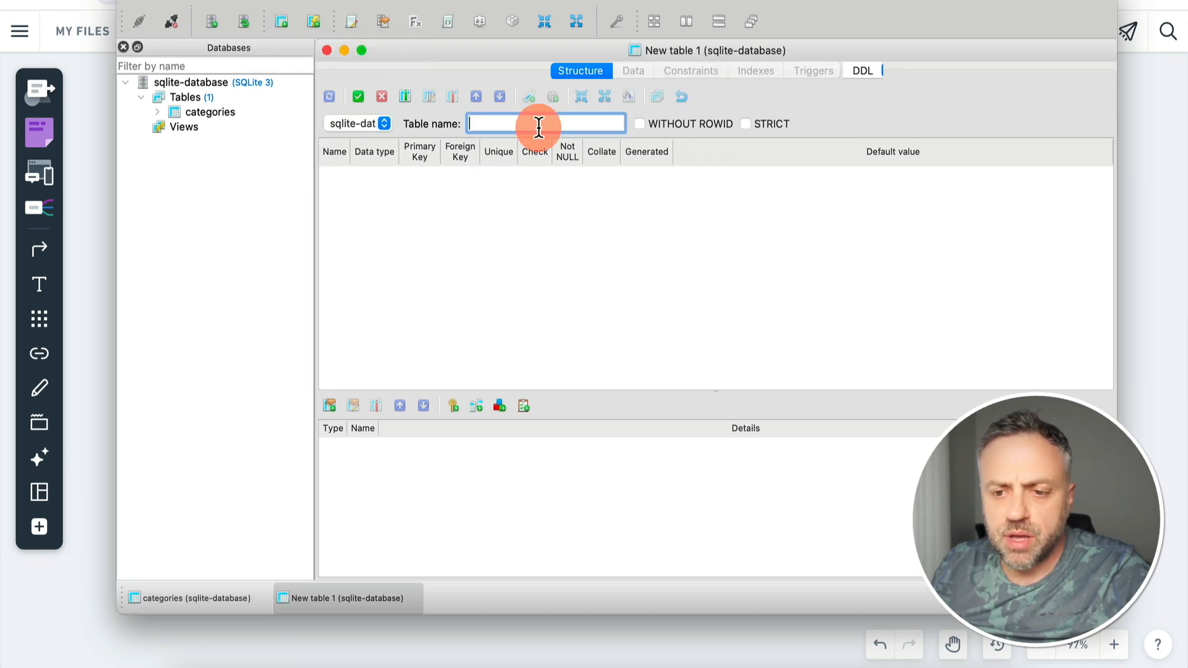
type("expenses")
left_click(41, 255)
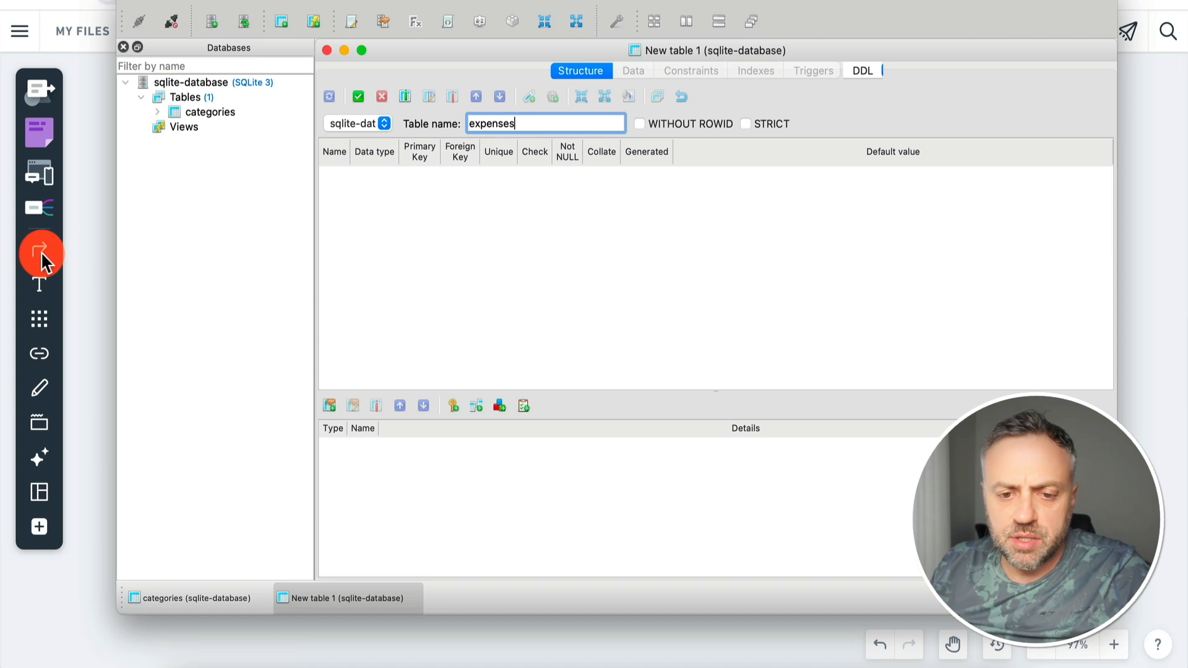
left_click(104, 251)
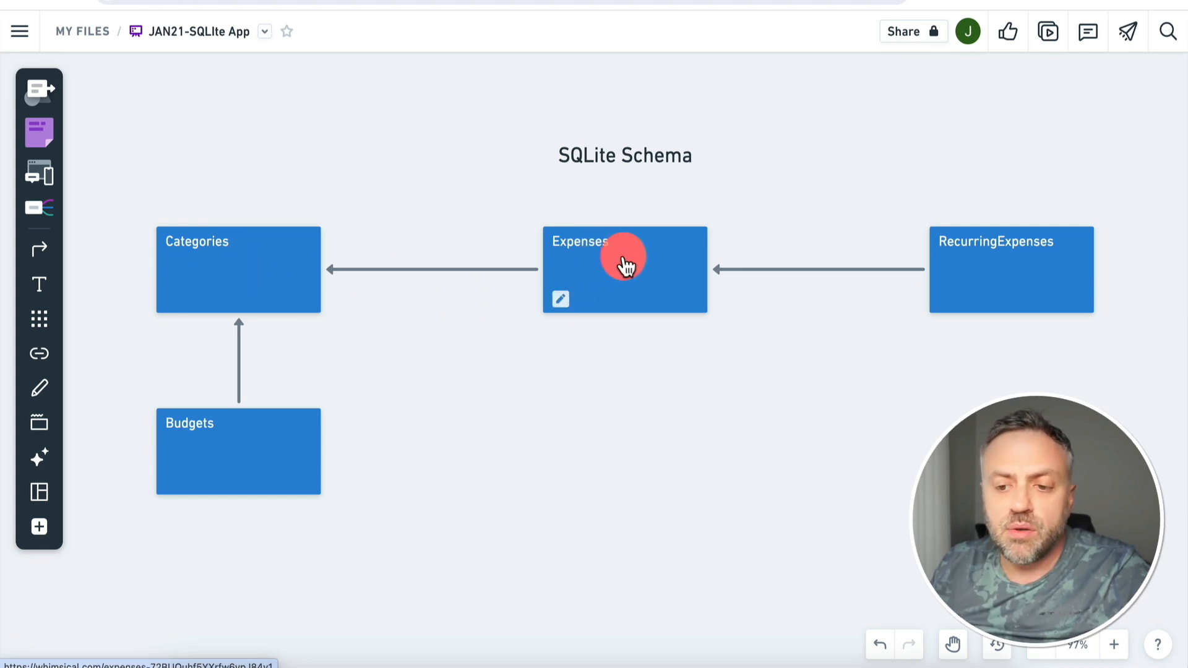
key("super+Tab")
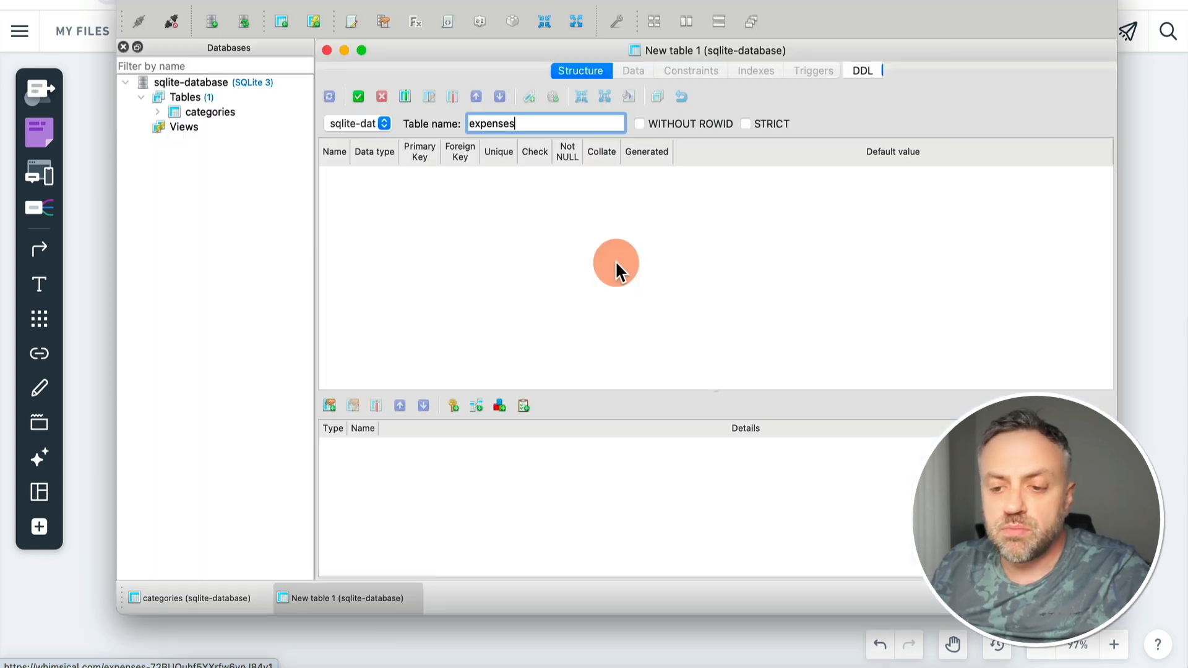
left_click(559, 260)
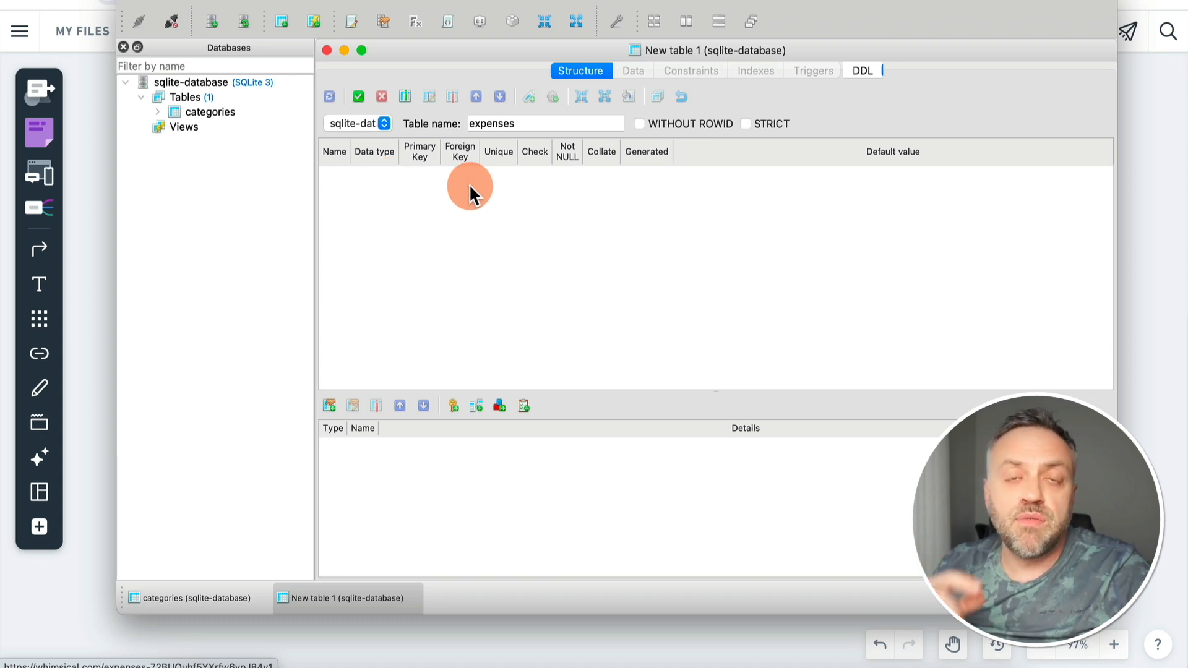
- Add an INTEGER column named id to the expenses table as its primary key
left_click(406, 98)
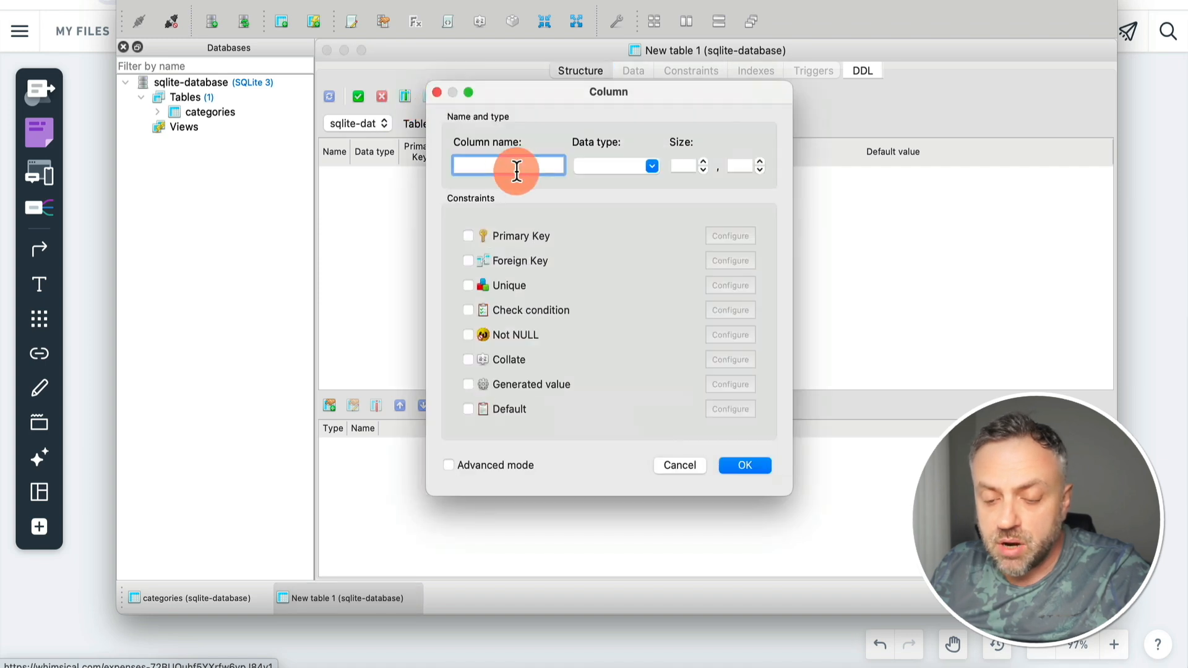
type("id")
left_click(653, 167)
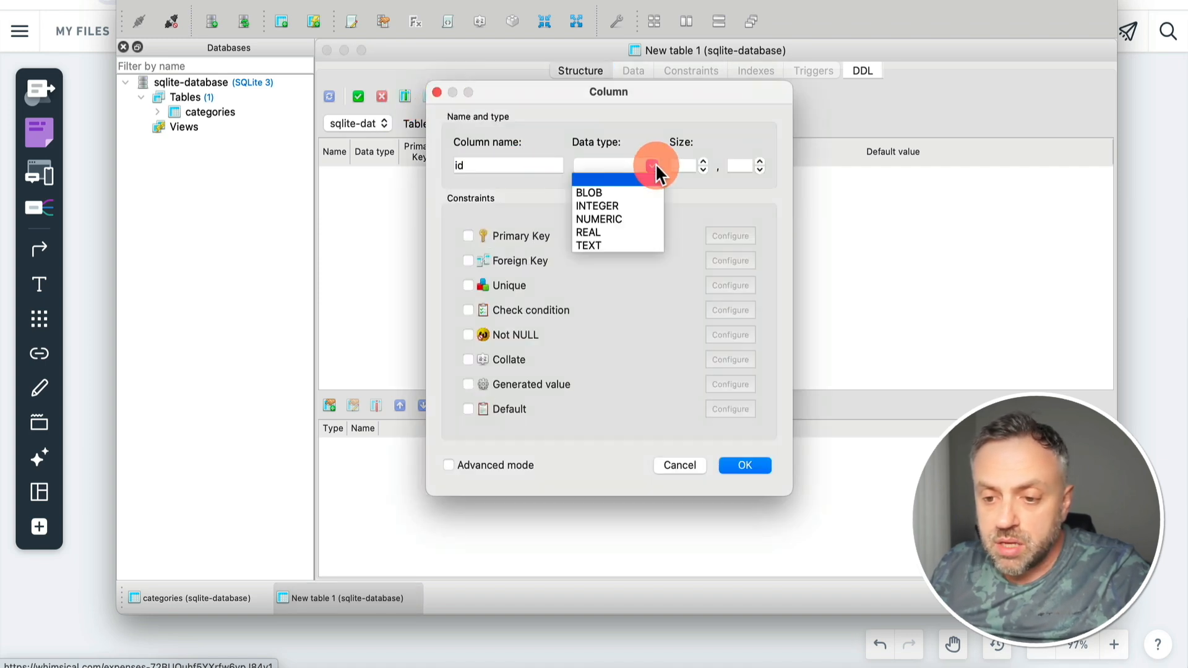
left_click(633, 206)
left_click(468, 237)
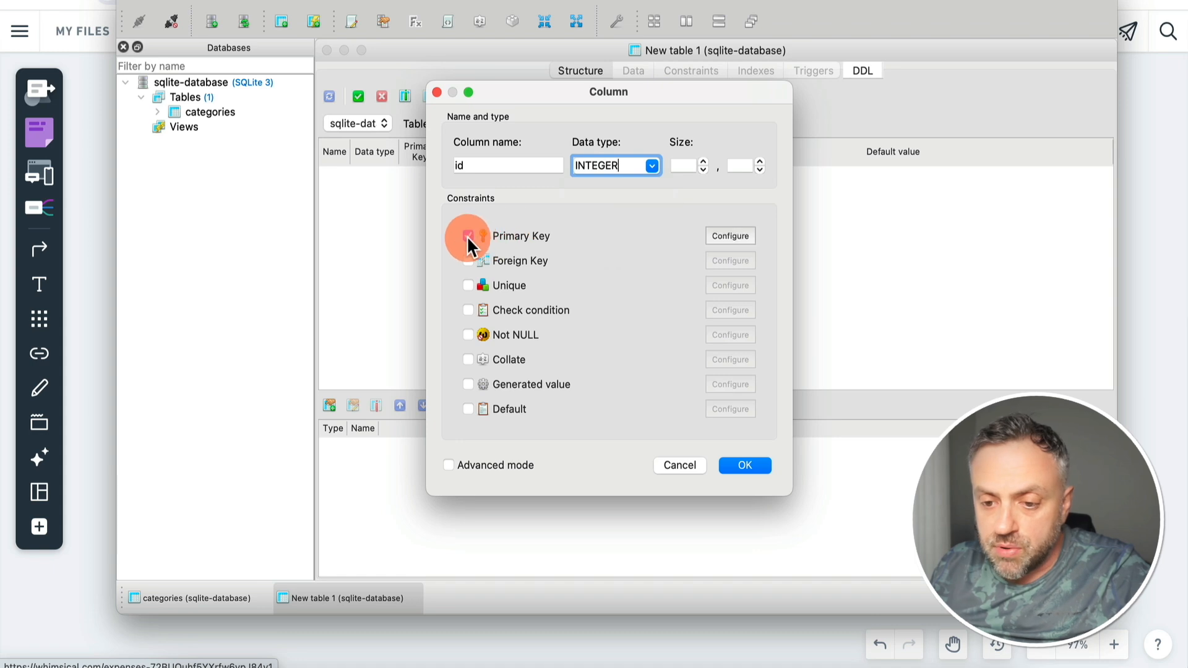
left_click(747, 465)
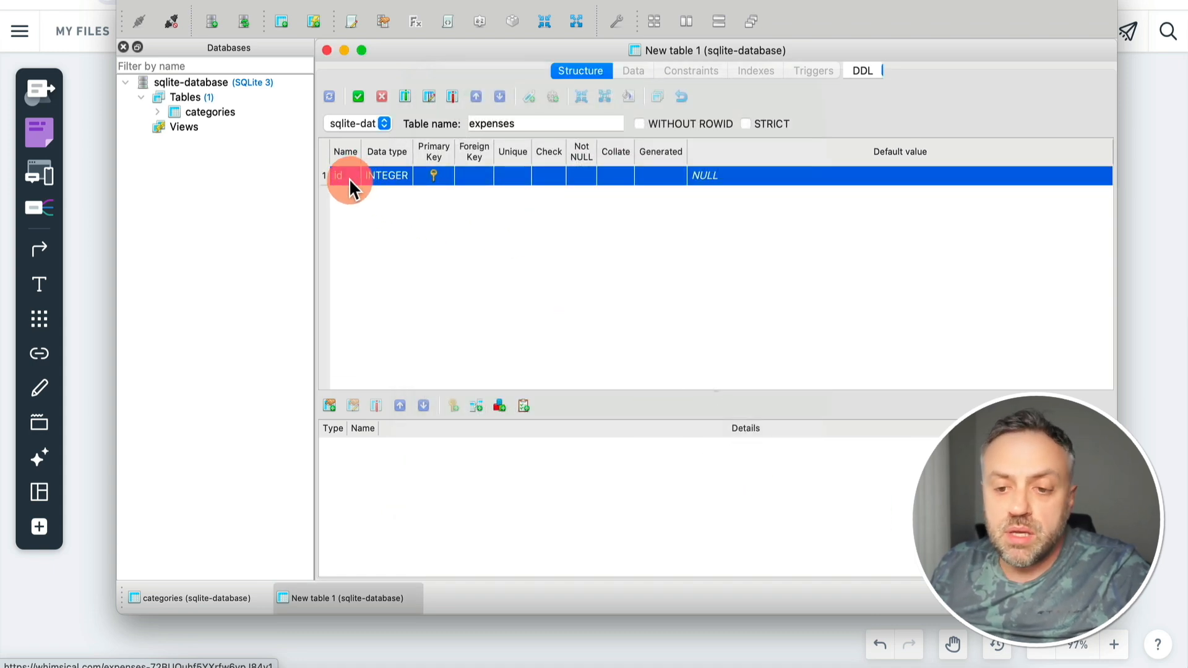
- Add a TEXT column named name to the expenses table without any constraints
left_click(406, 95)
type("name")
left_click(652, 165)
left_click(619, 245)
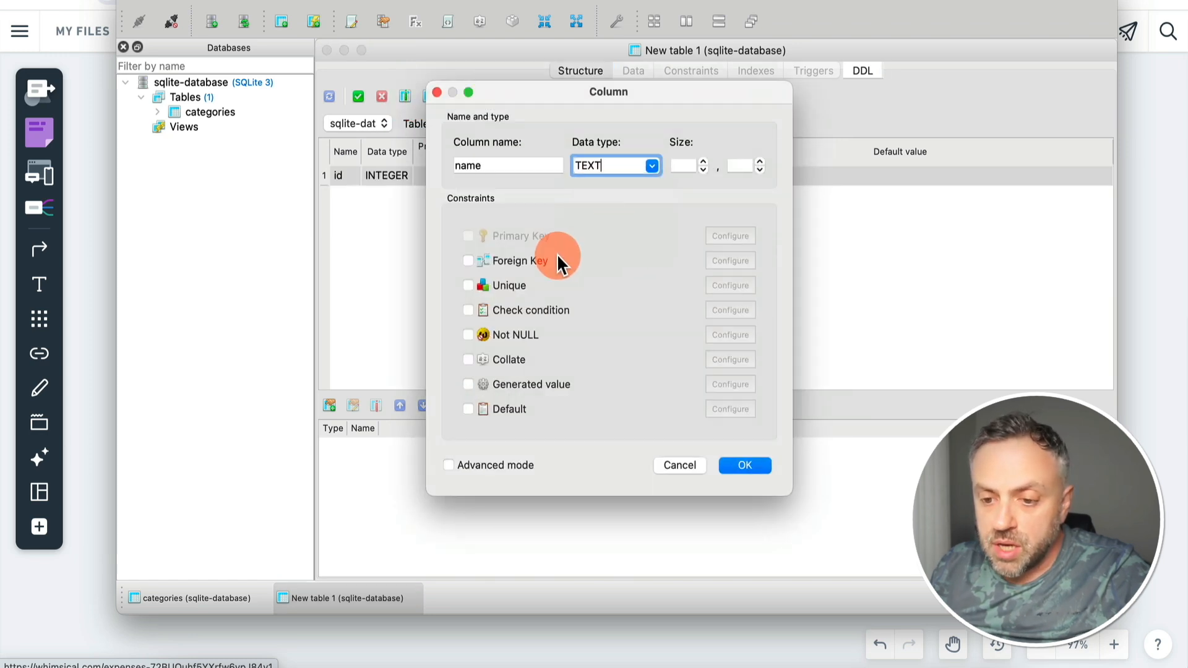
key("Return")
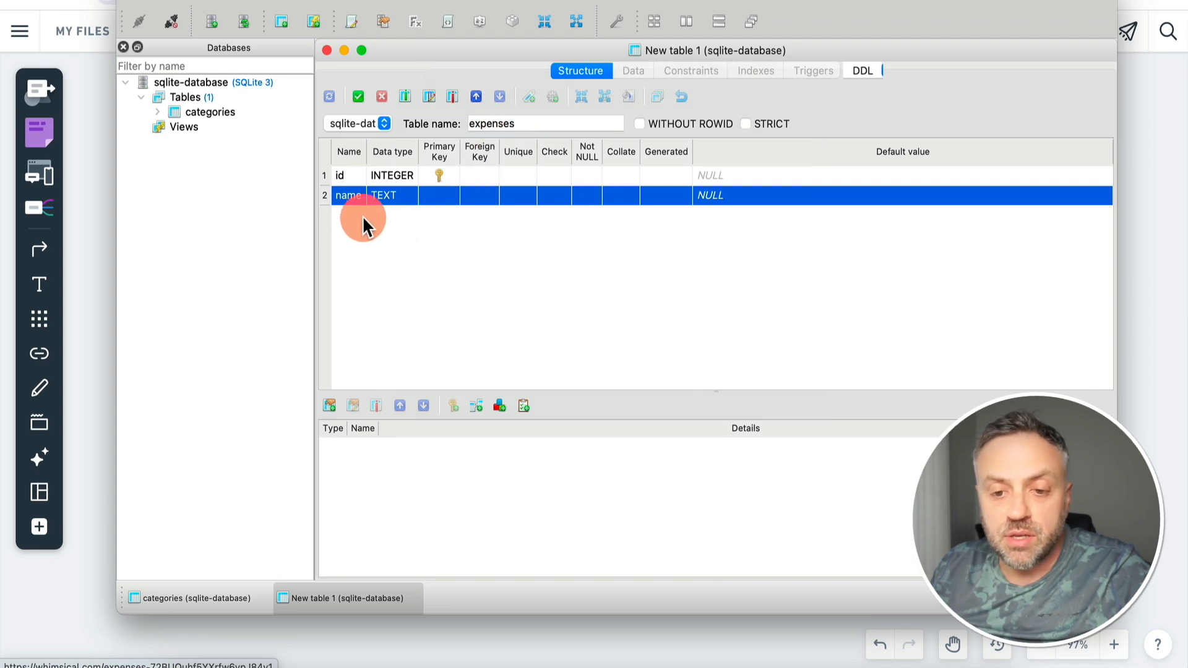
- Start another column in the expenses table, named category_id with data type INTEGER
left_click(404, 99)
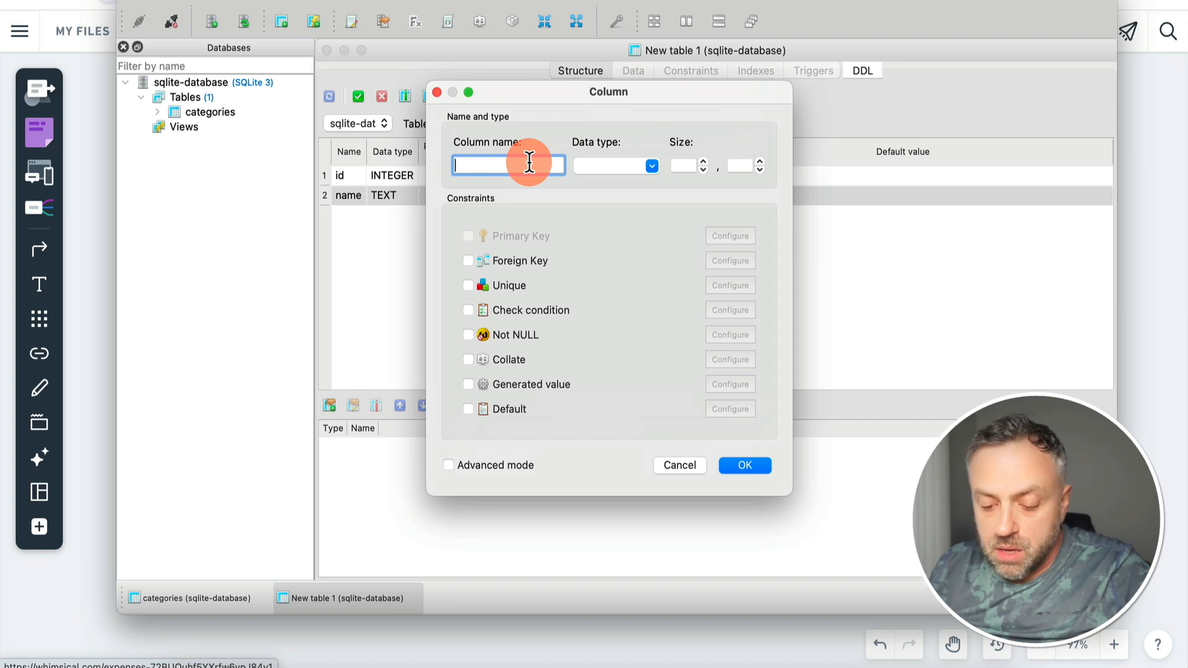
type("expens")
key("super+a")
type("category_id")
left_click(652, 165)
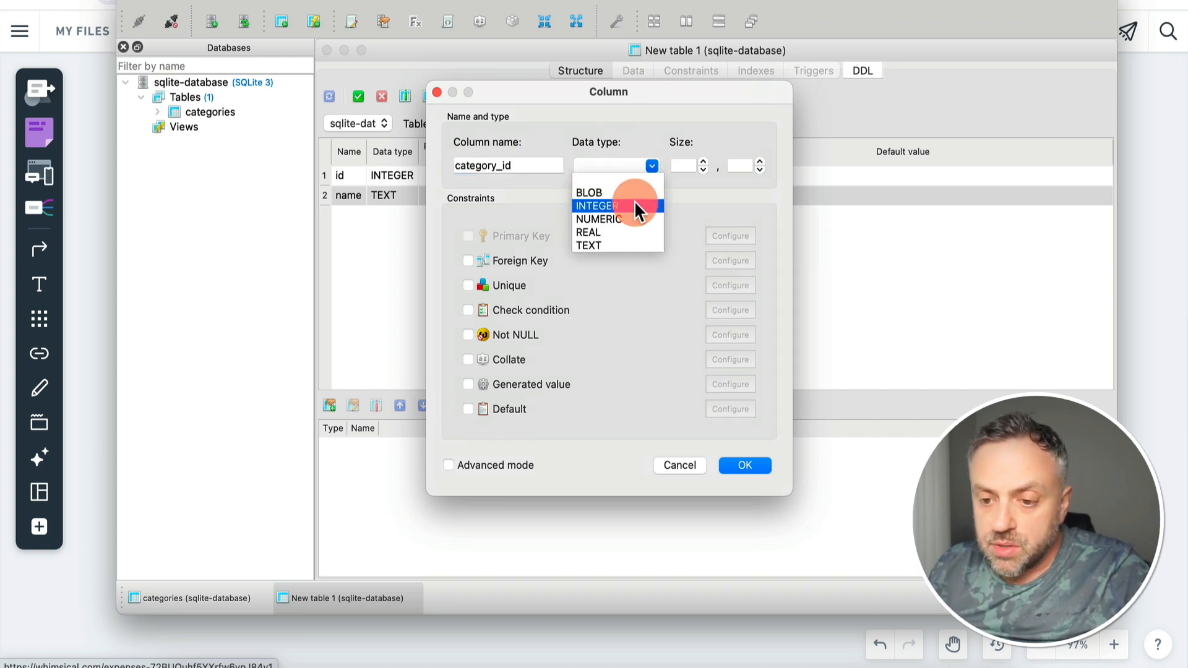
left_click(634, 200)
- Give category_id in expenses a foreign key to the id column of categories and add the column
left_click(468, 260)
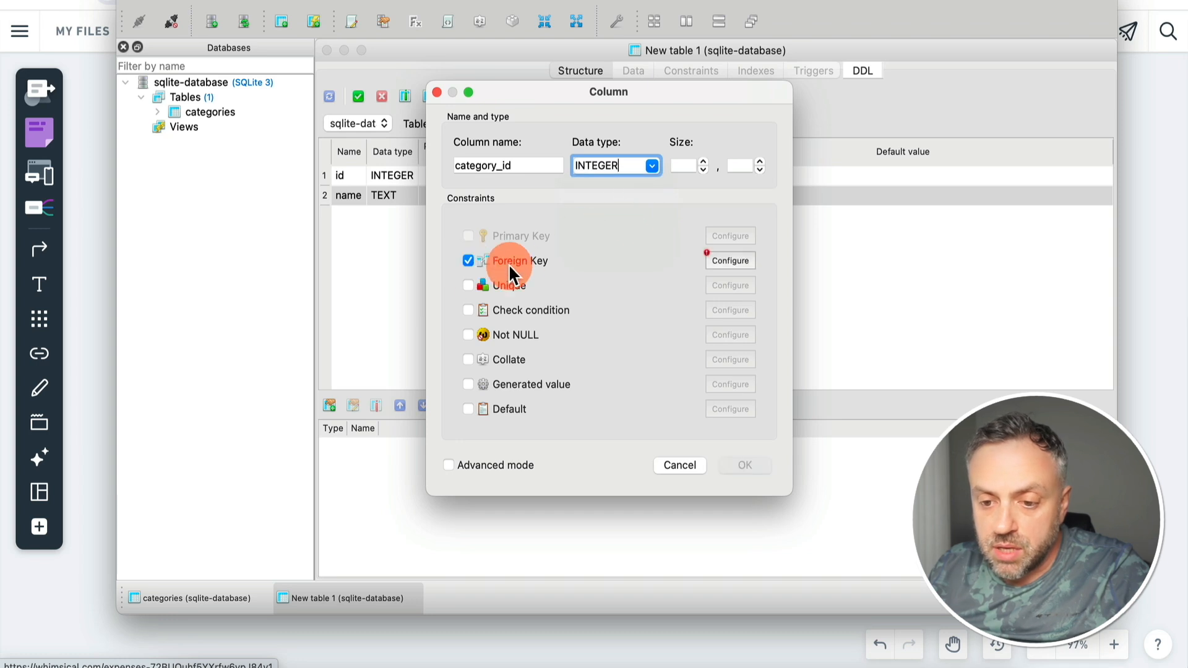
left_click(731, 261)
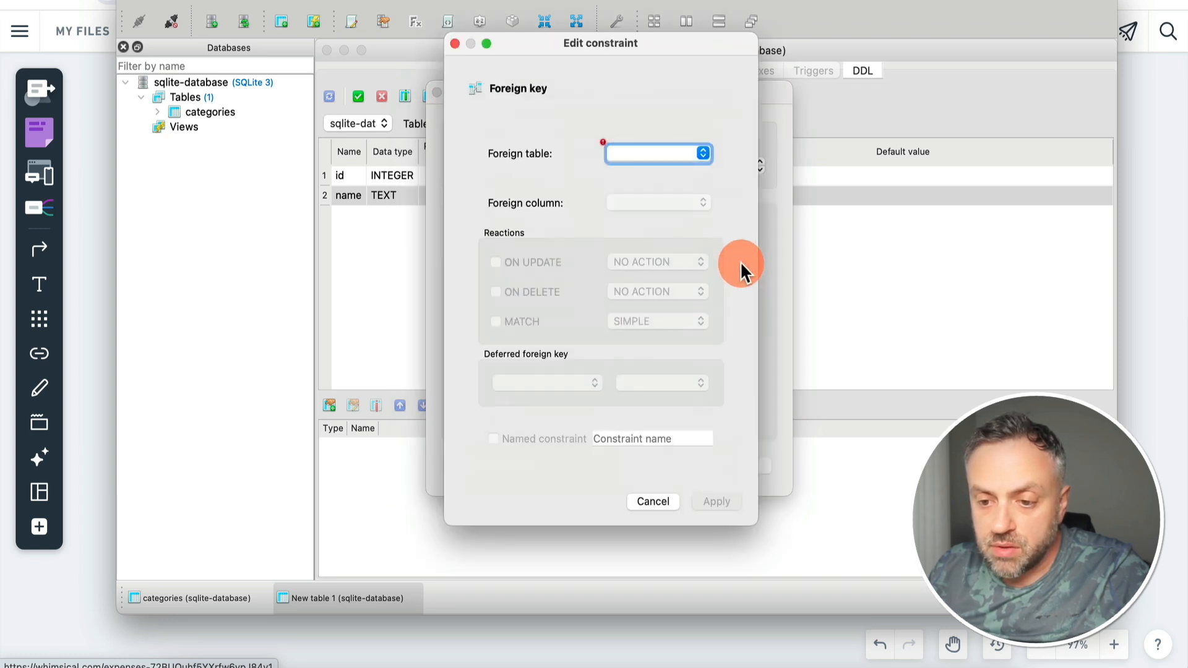
left_click(691, 153)
left_click(662, 149)
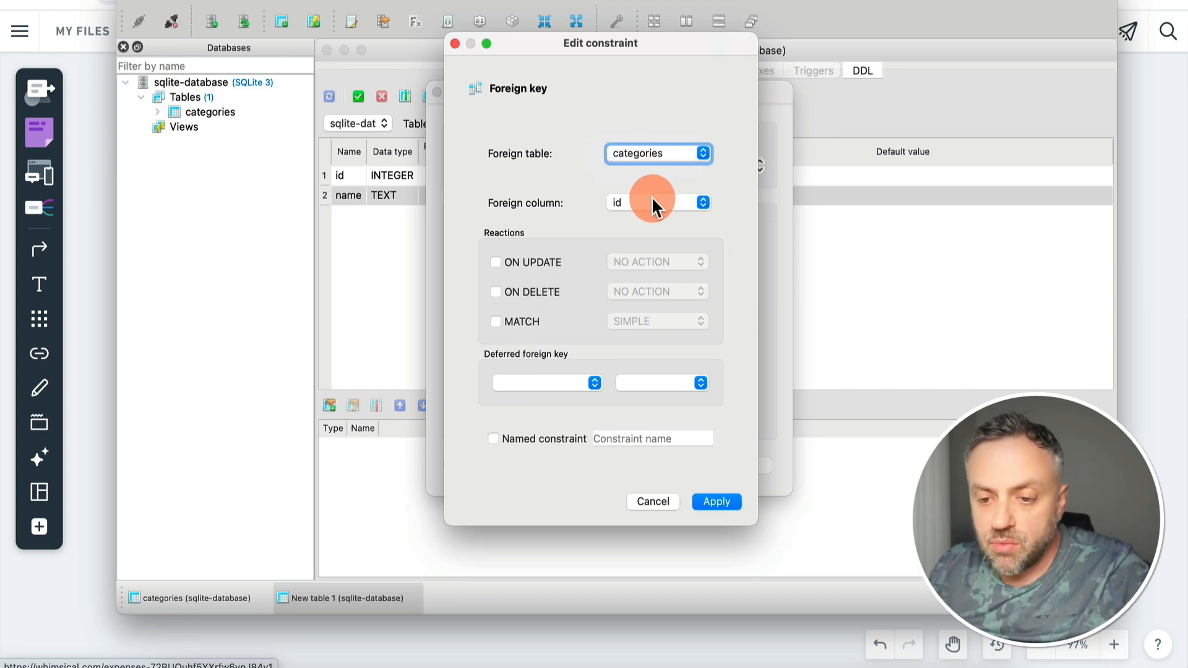
left_click(701, 503)
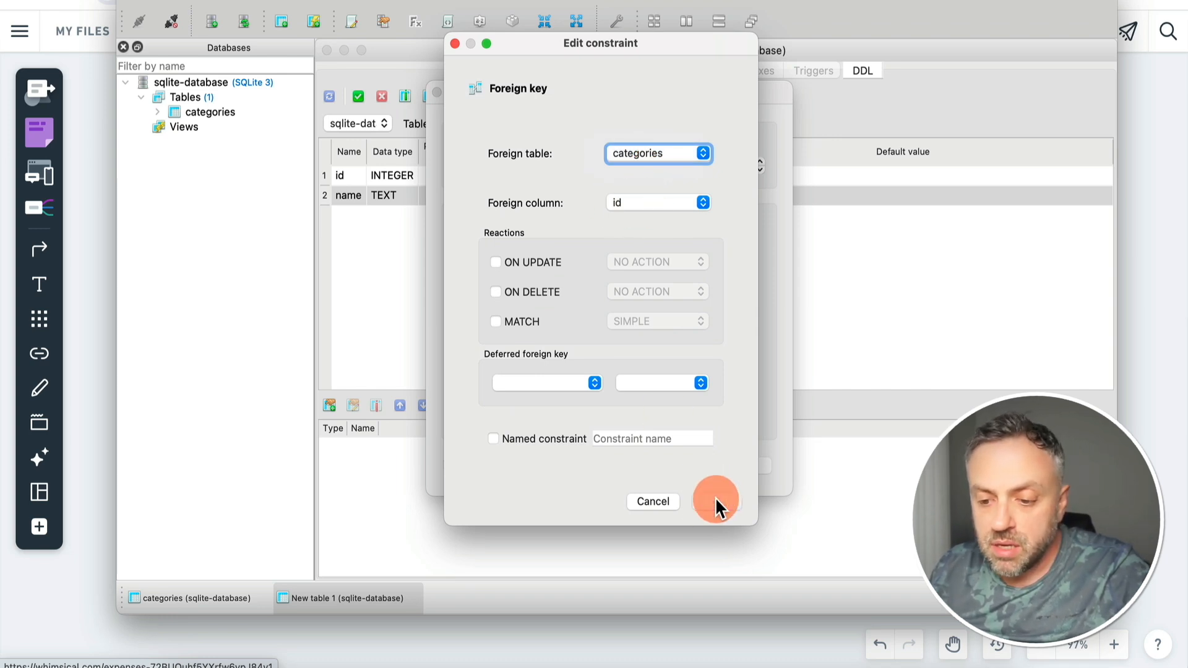
left_click(748, 465)
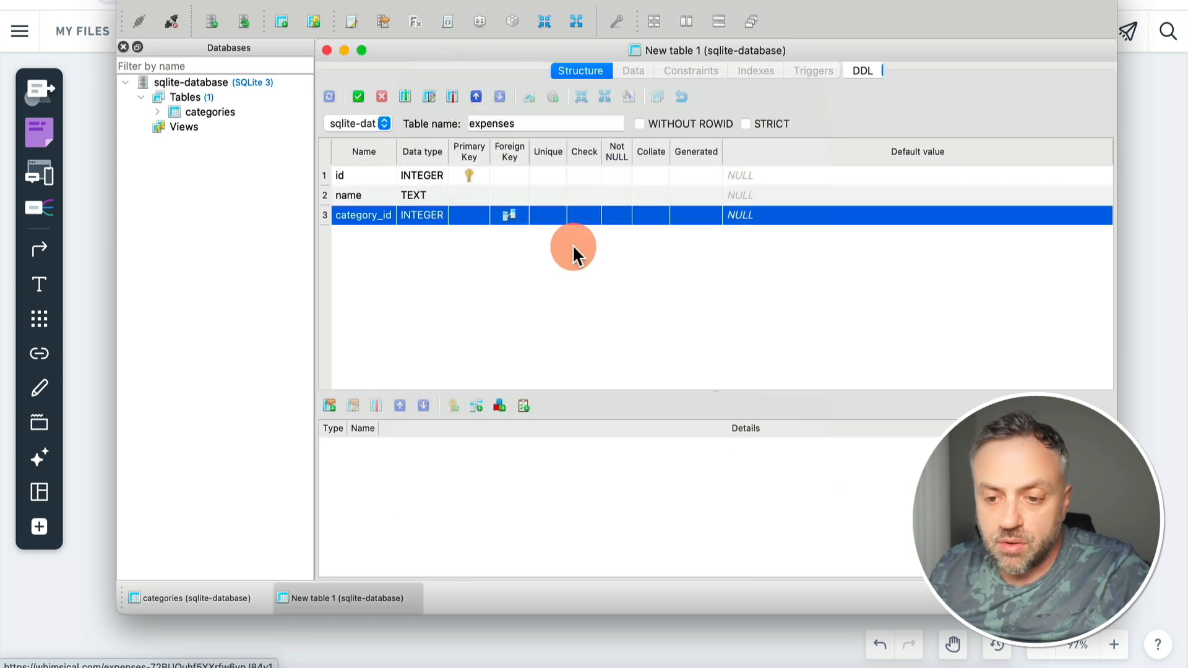
- Review the id, name and category_id columns of the expenses table and commit its structure to the database
left_click(356, 177)
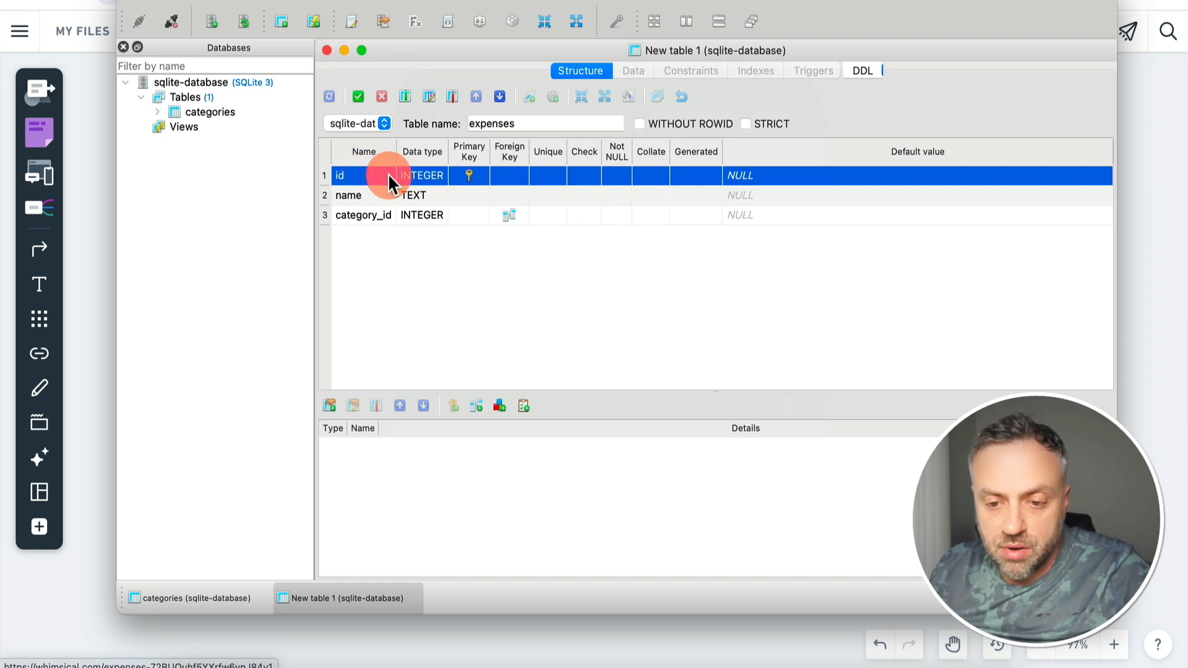
left_click(354, 197)
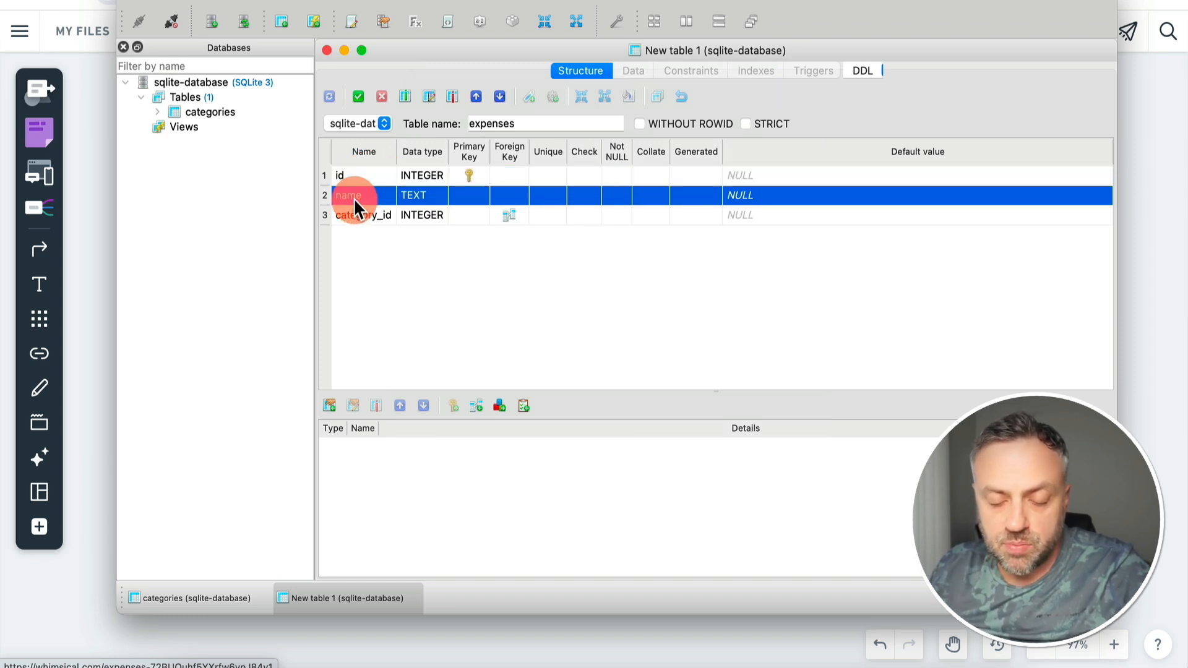
left_click(367, 216)
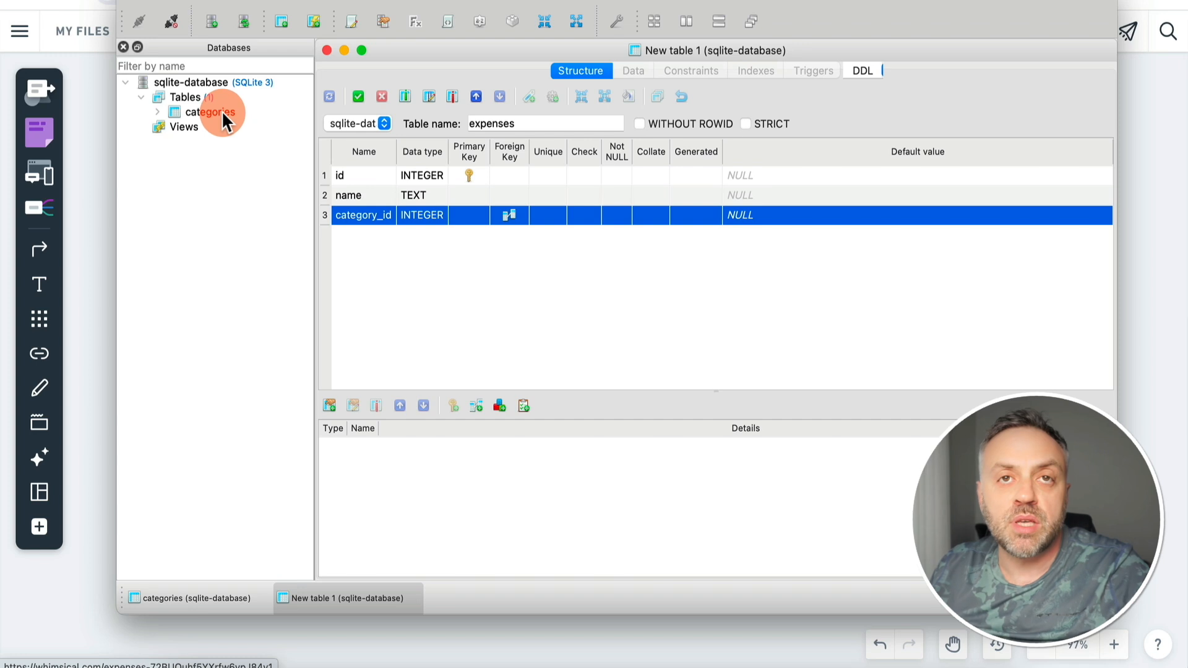
key("super+Return")
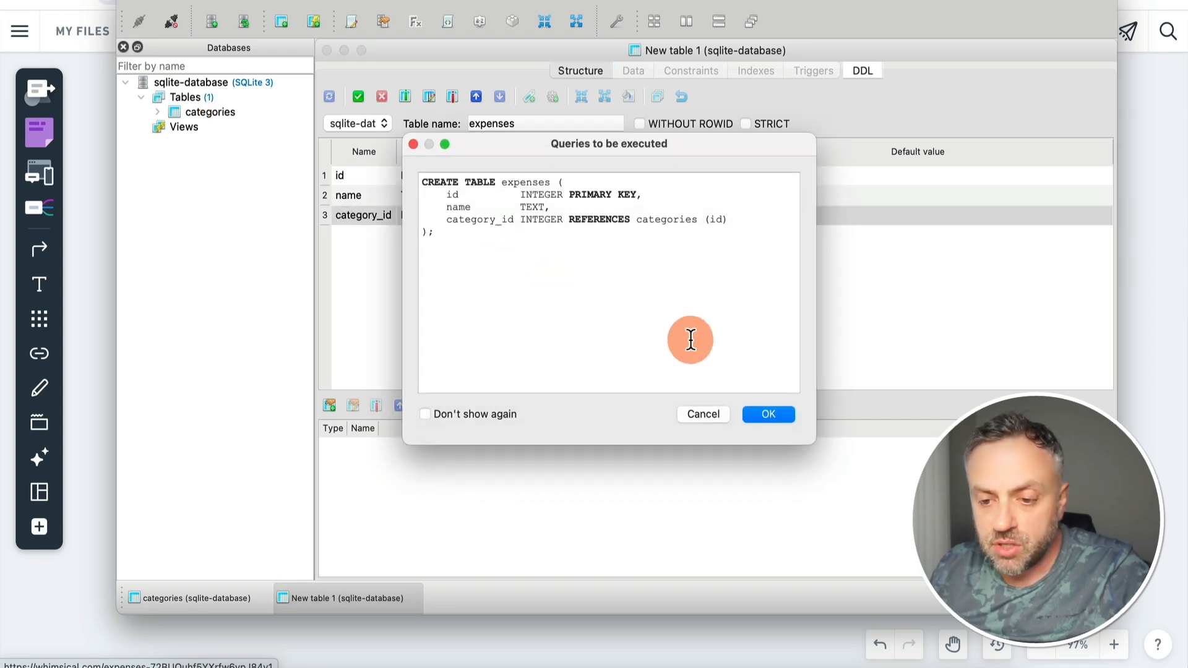
key("Return")
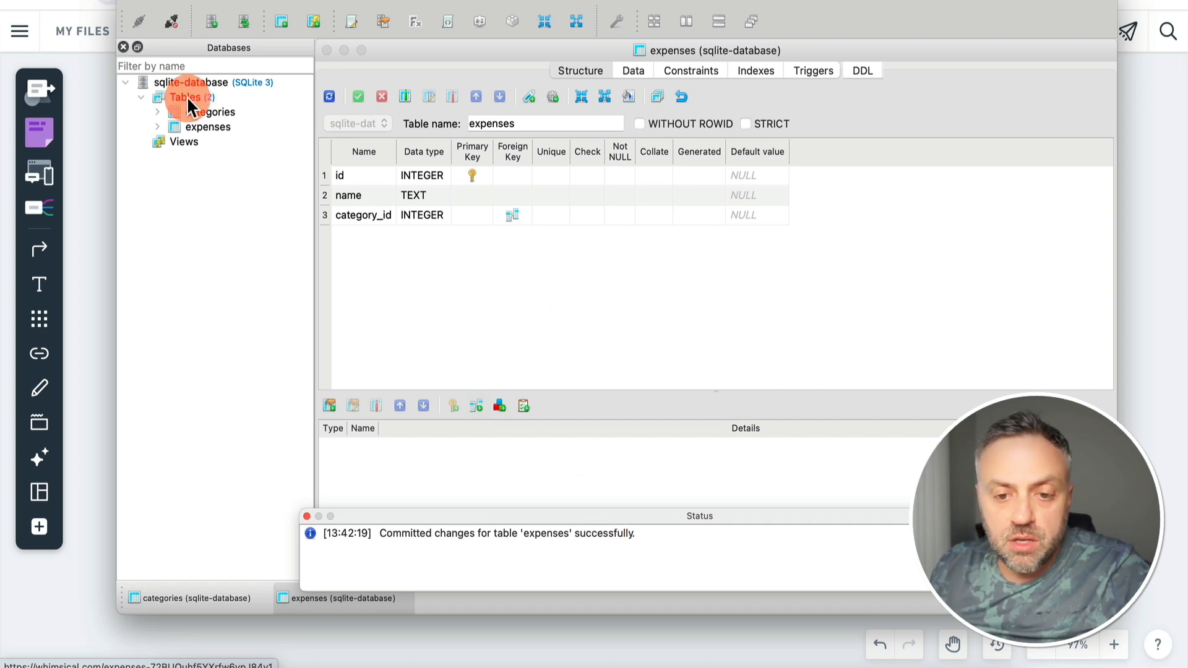
- Check the Budgets relationship in the schema diagram, and start a new table named budgets in sqlite-database
left_click(103, 198)
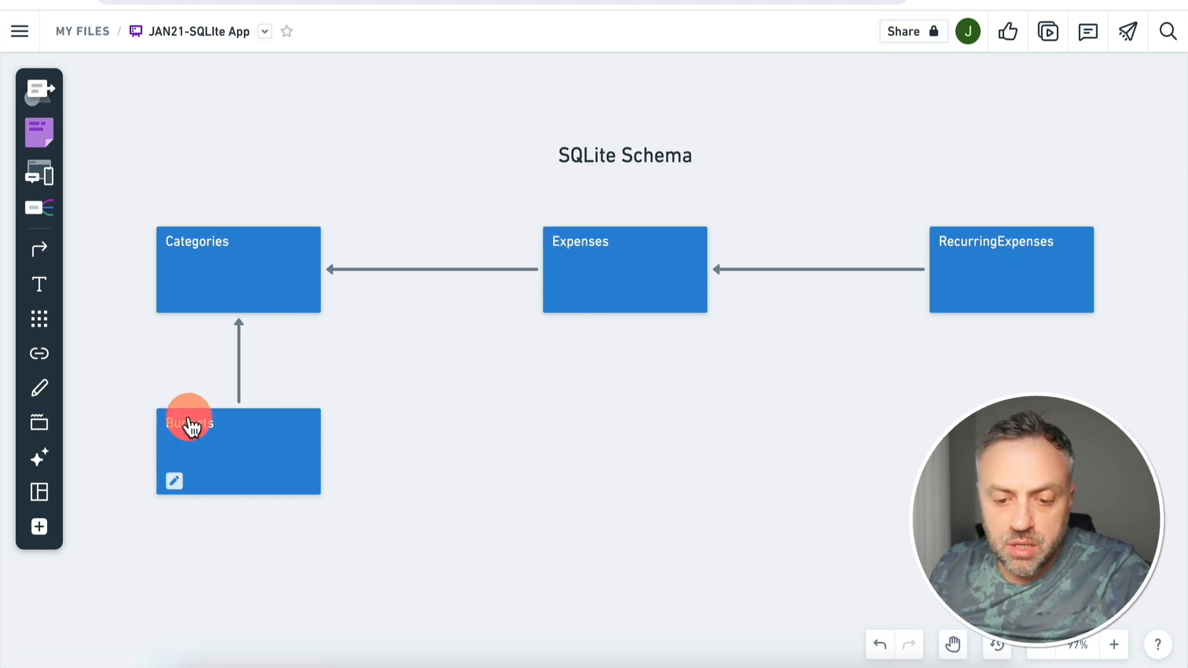
key("super+Tab")
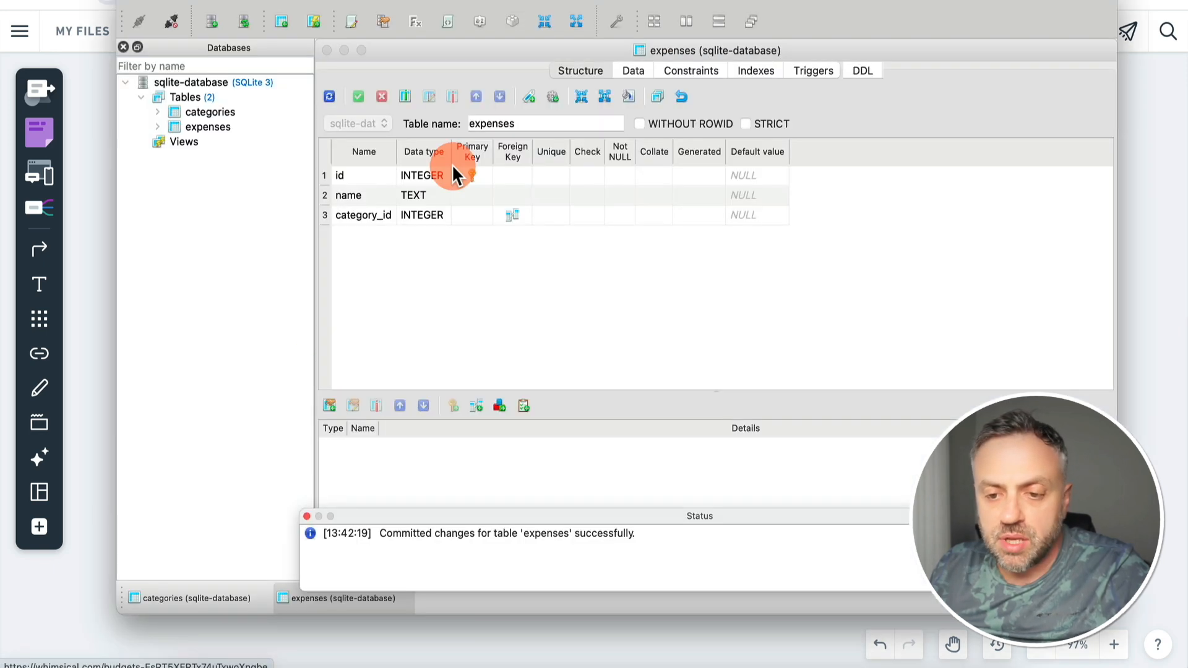
left_click(283, 20)
type("budgets")
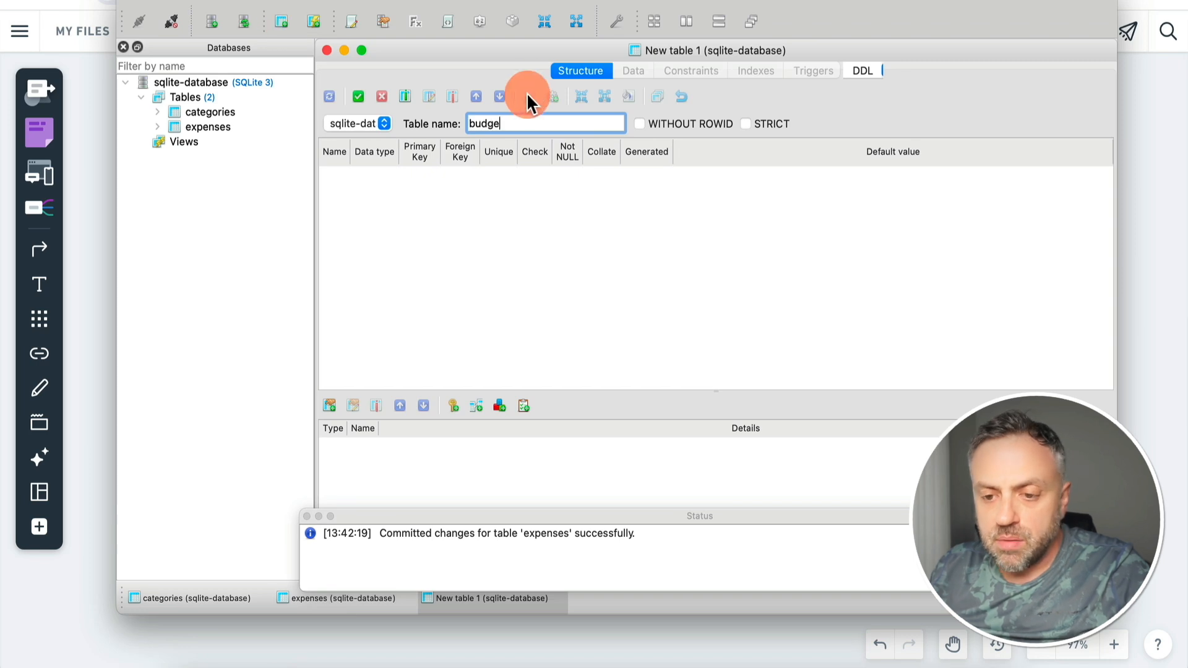
- Add an INTEGER column named id to the budgets table as its primary key
left_click(405, 96)
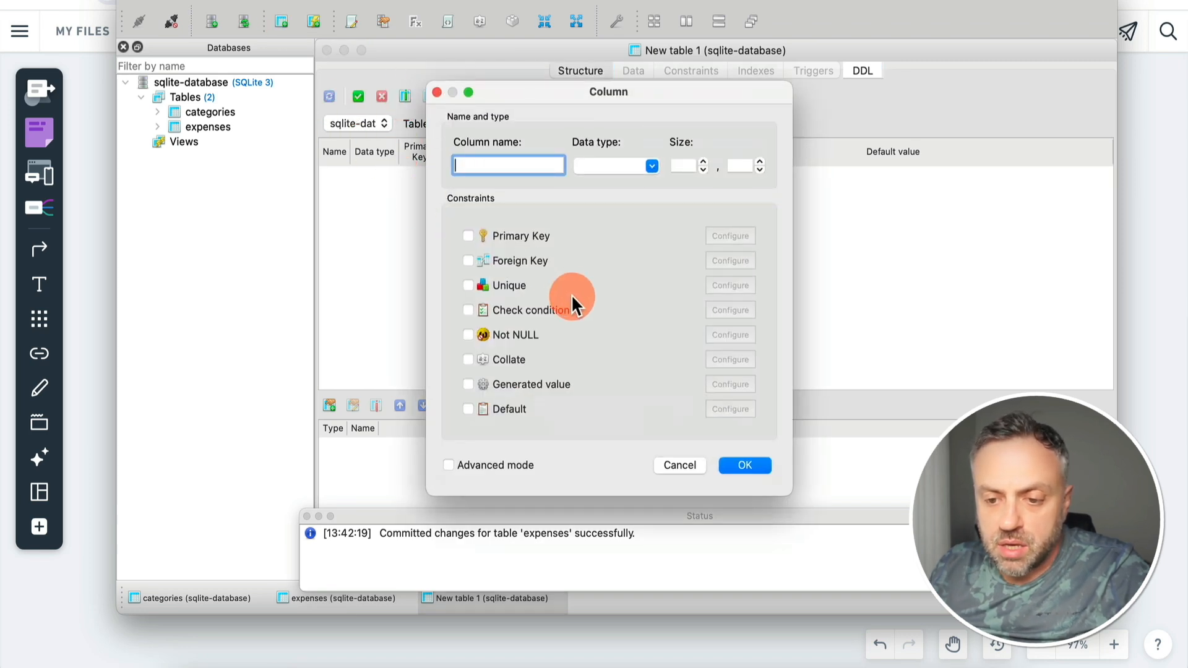
type("id")
left_click(648, 163)
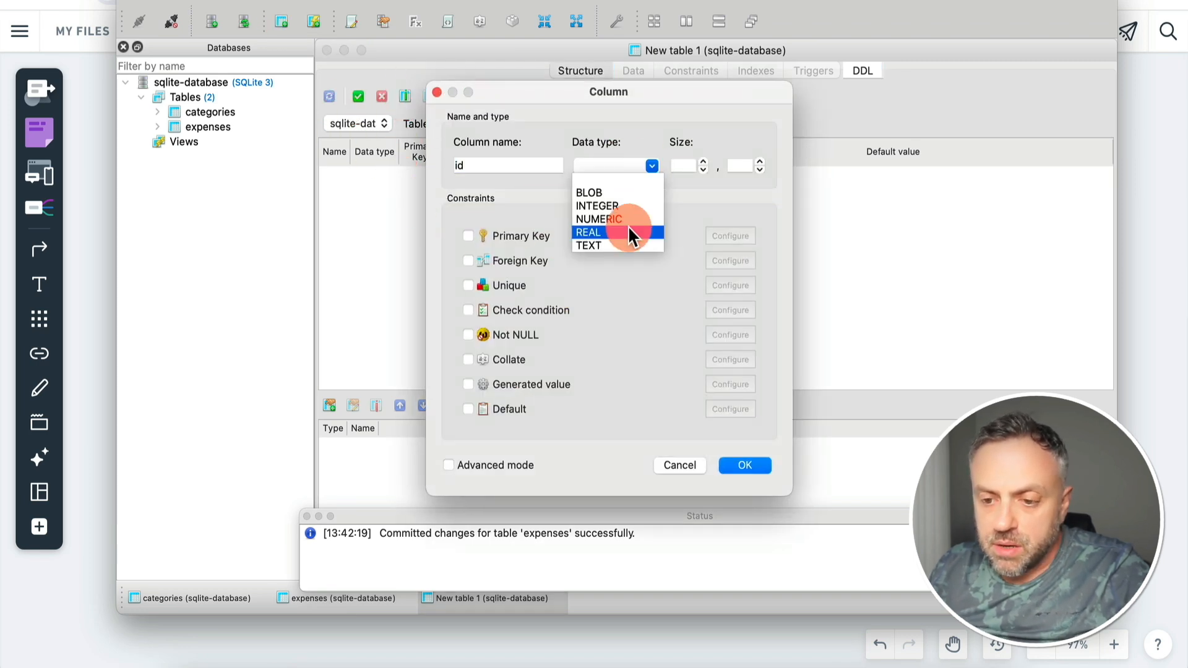
left_click(635, 207)
left_click(468, 236)
left_click(745, 465)
- Start a second column in the budgets table, named category_id with data type INTEGER
left_click(406, 98)
left_click(520, 166)
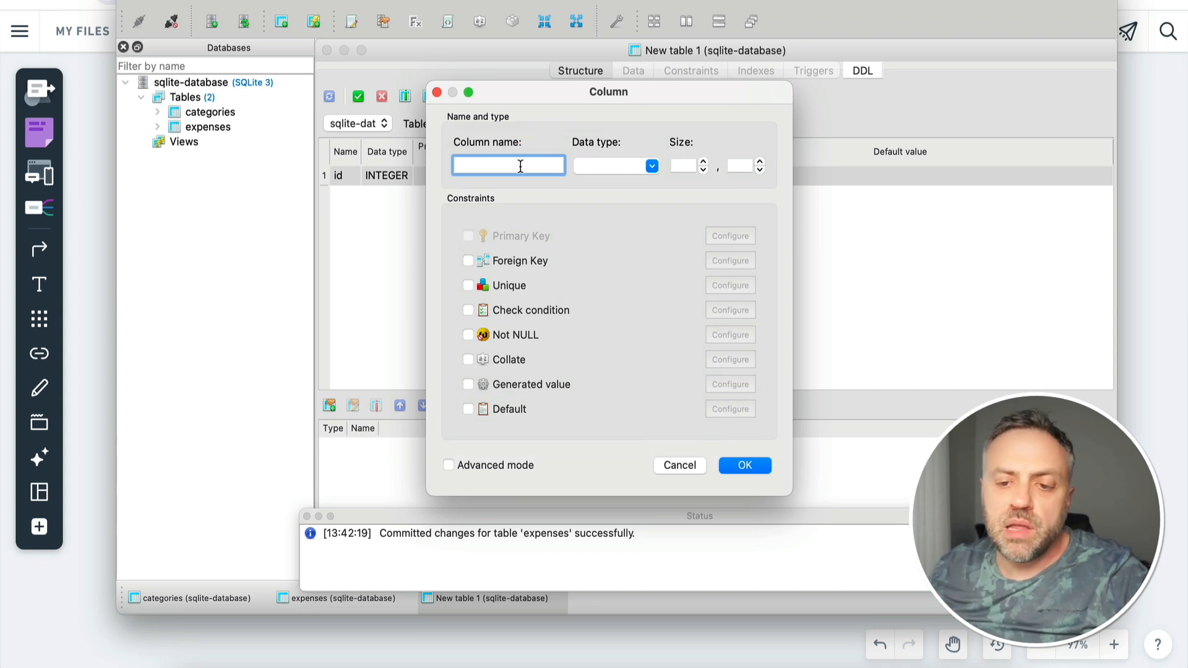
type("ategory_id")
left_click(653, 166)
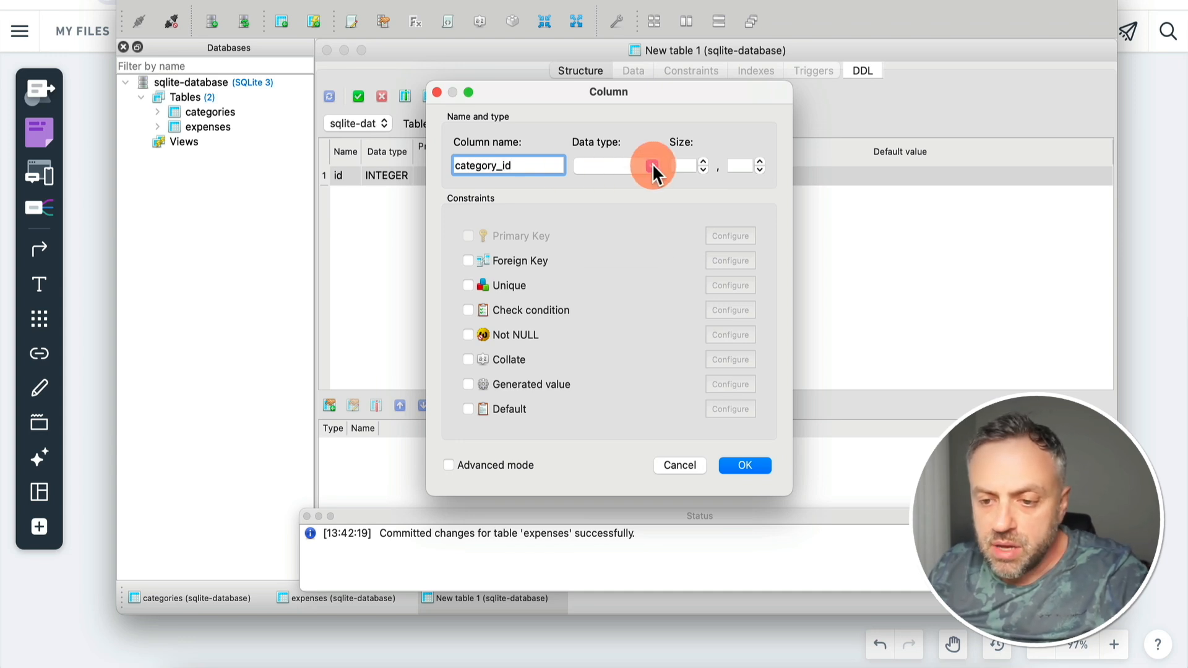
left_click(615, 205)
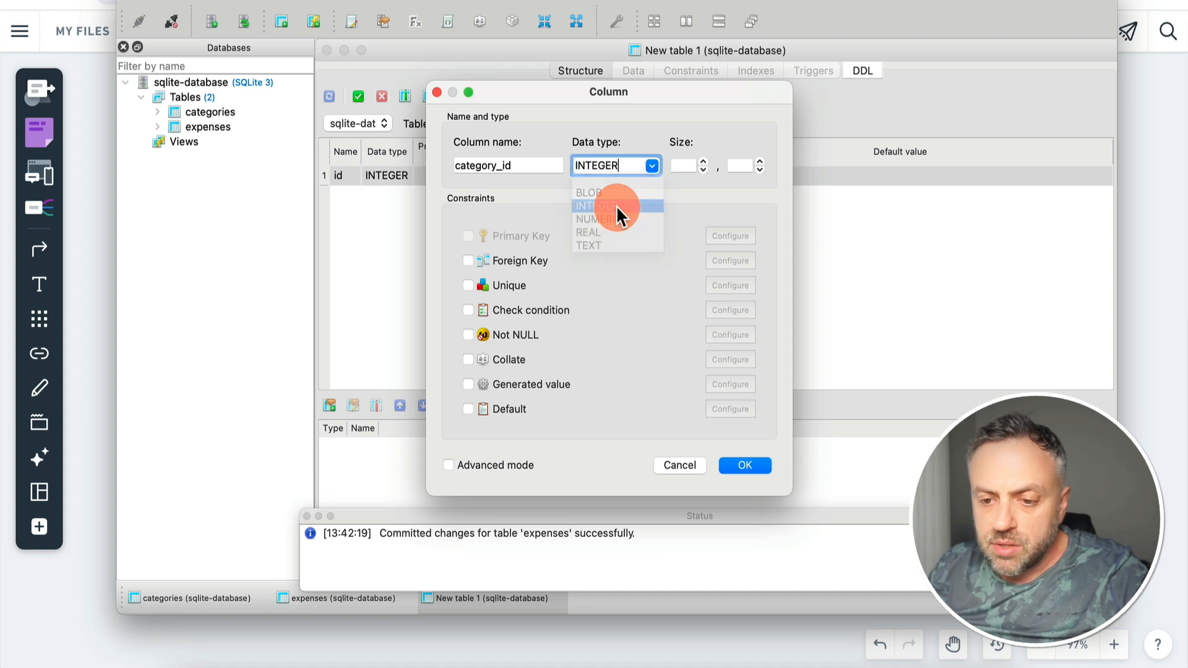
- Give category_id in budgets a foreign key to the id column of categories and add the column
left_click(467, 260)
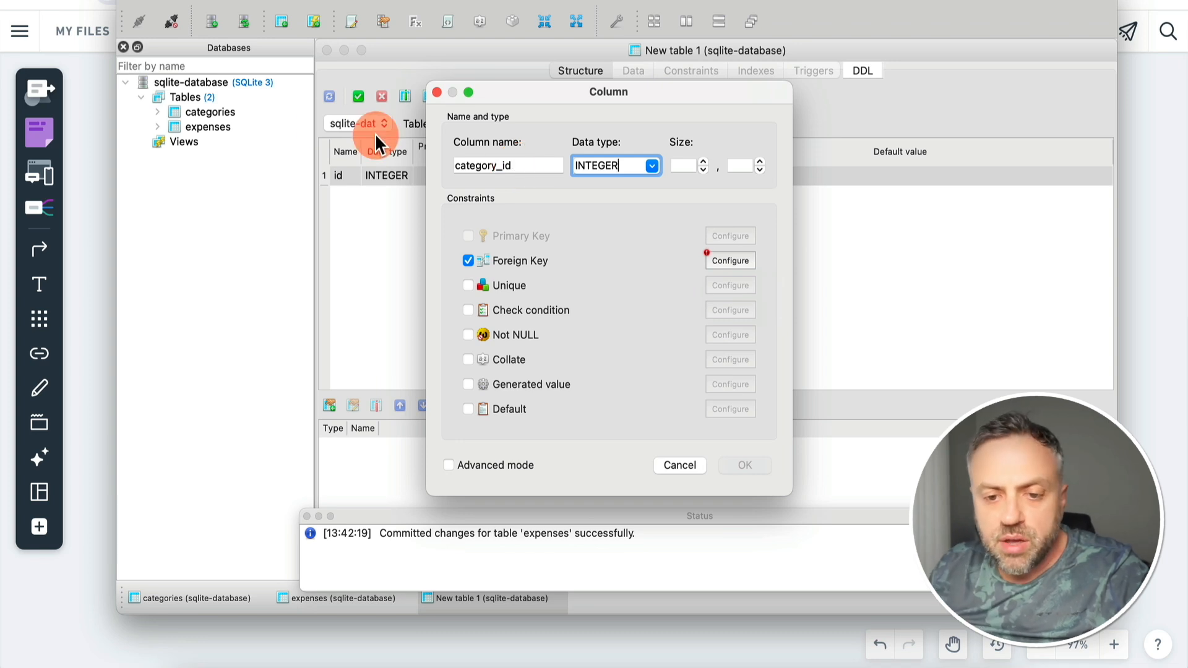
left_click(721, 262)
left_click(657, 153)
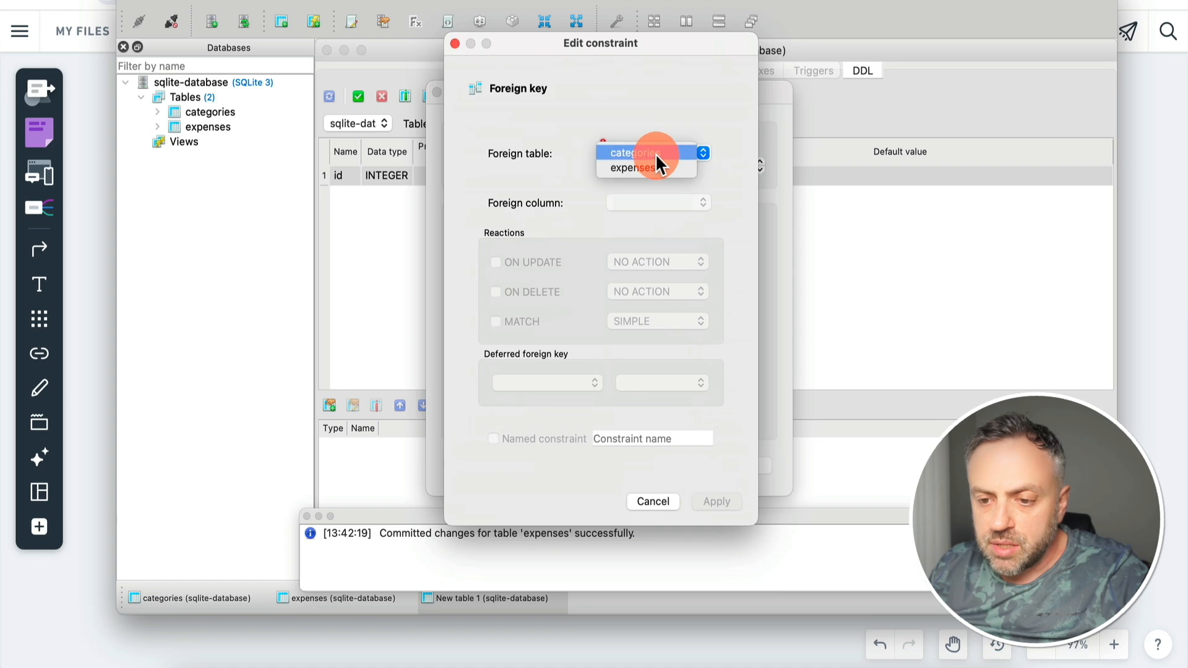
left_click(655, 153)
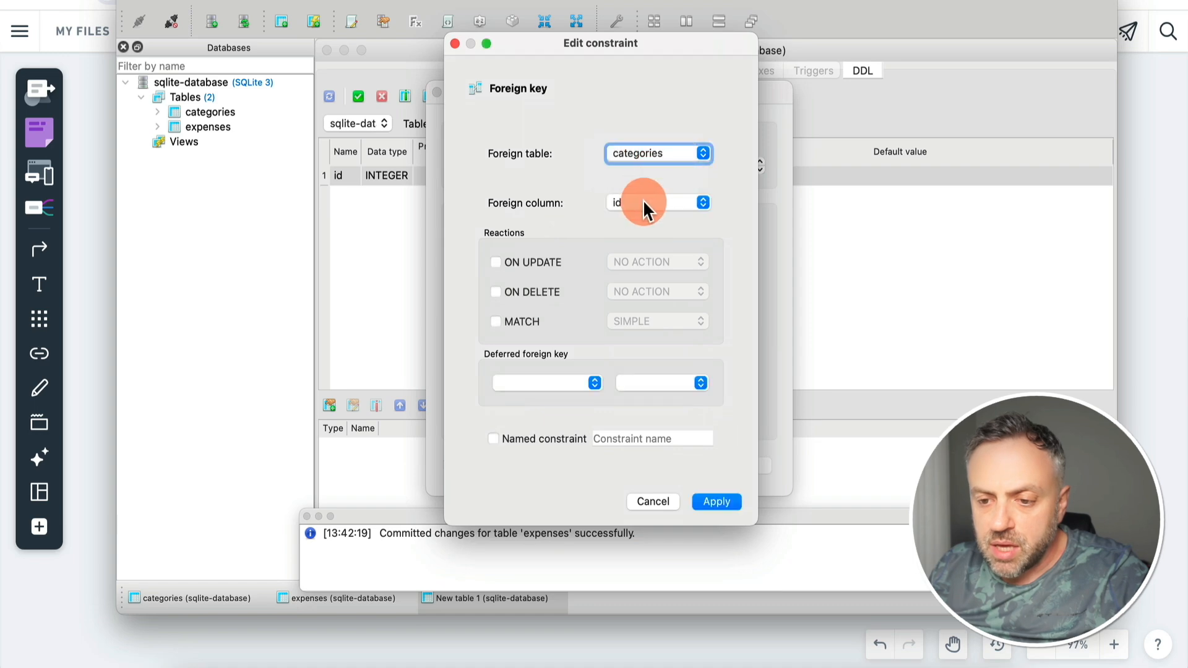
left_click(716, 501)
key("Return")
- Add an INTEGER column named limit_amount to the budgets table without any constraints
left_click(406, 97)
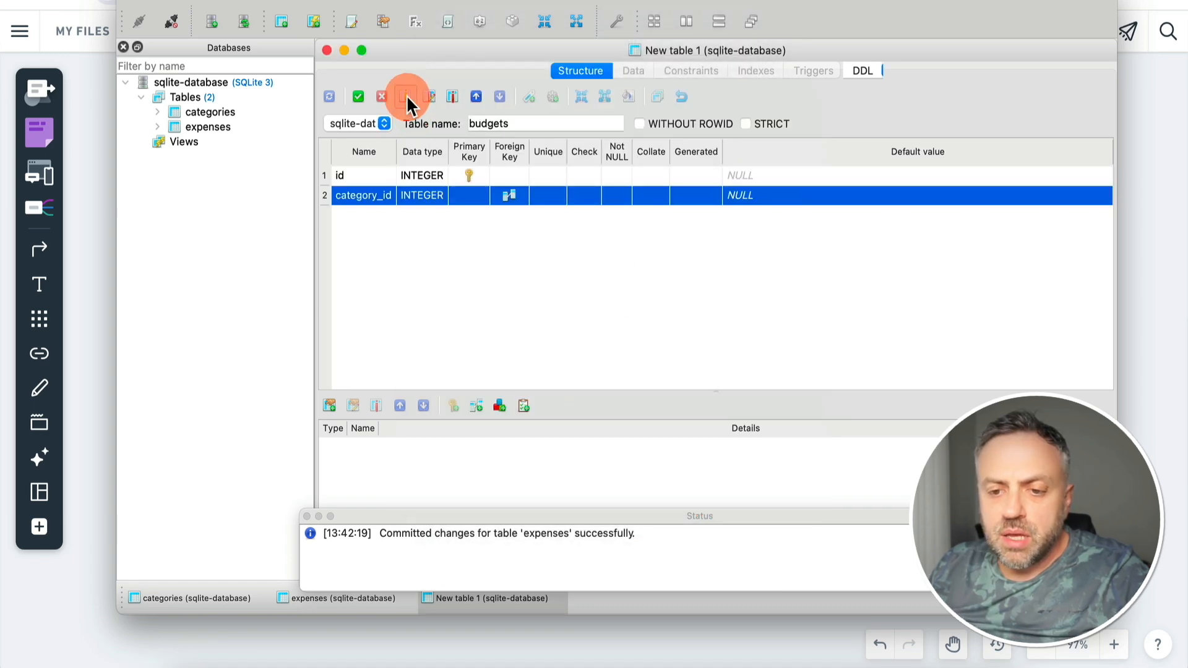
left_click(523, 162)
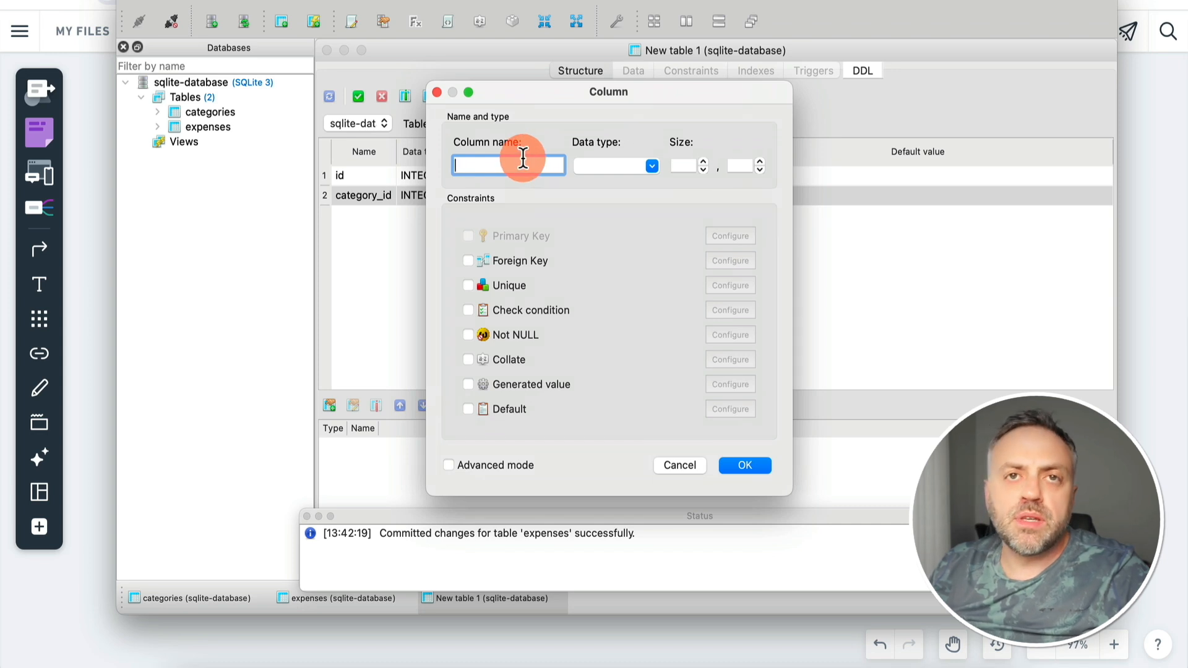
type("limi")
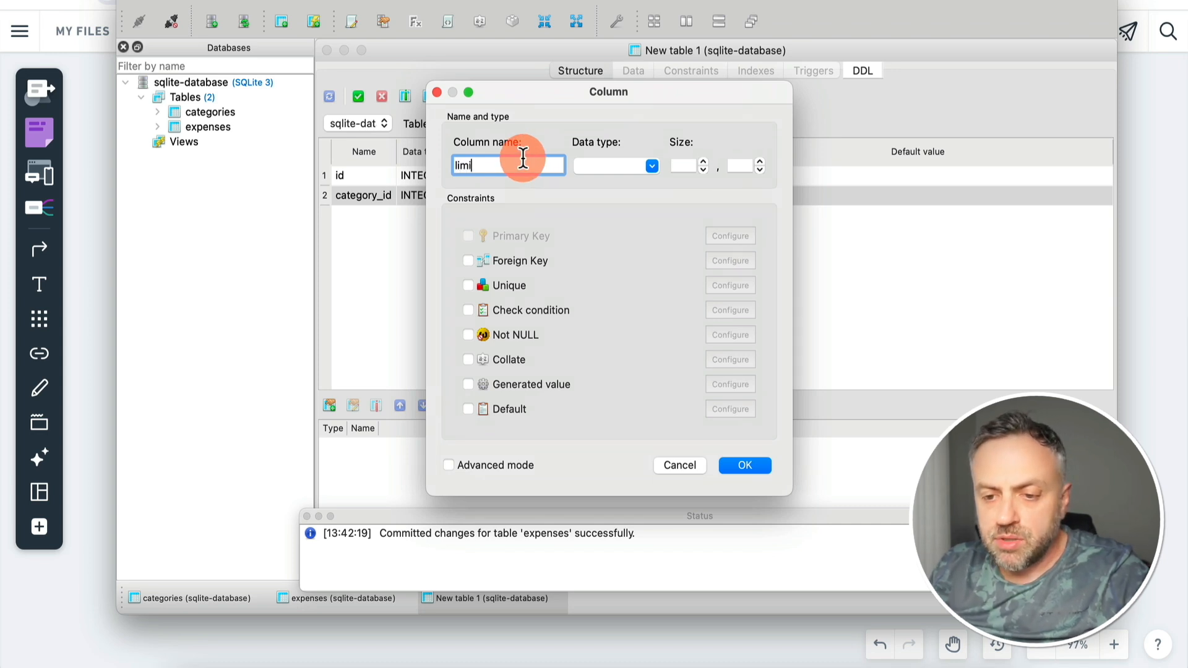
type("t_amount")
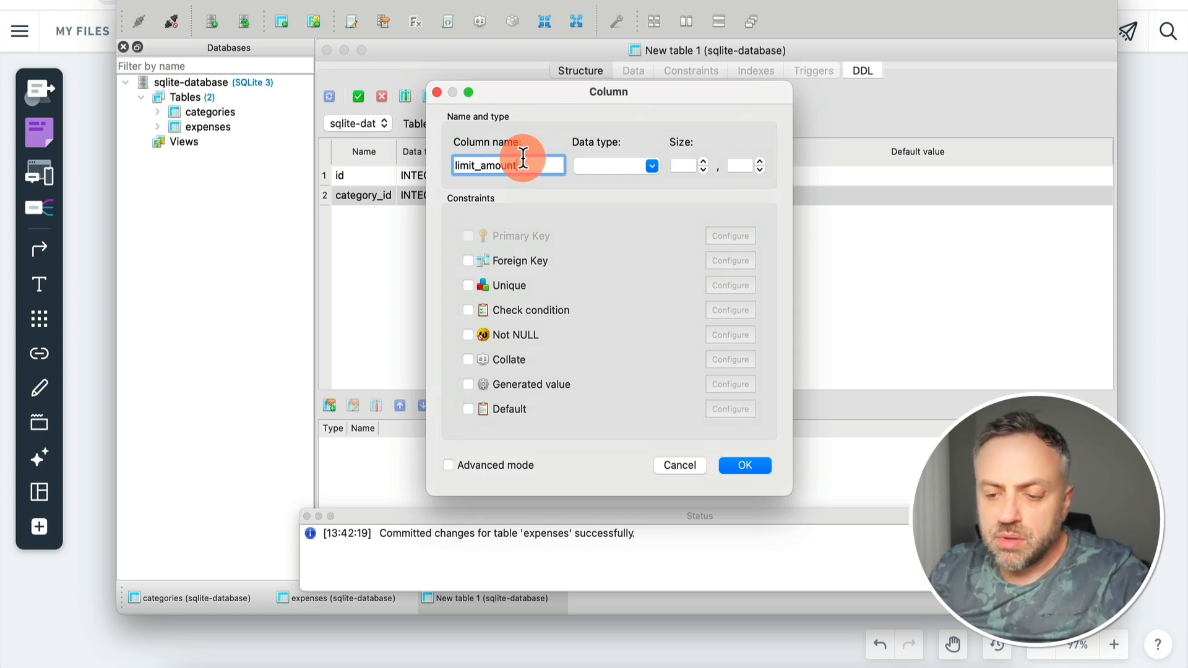
left_click(652, 165)
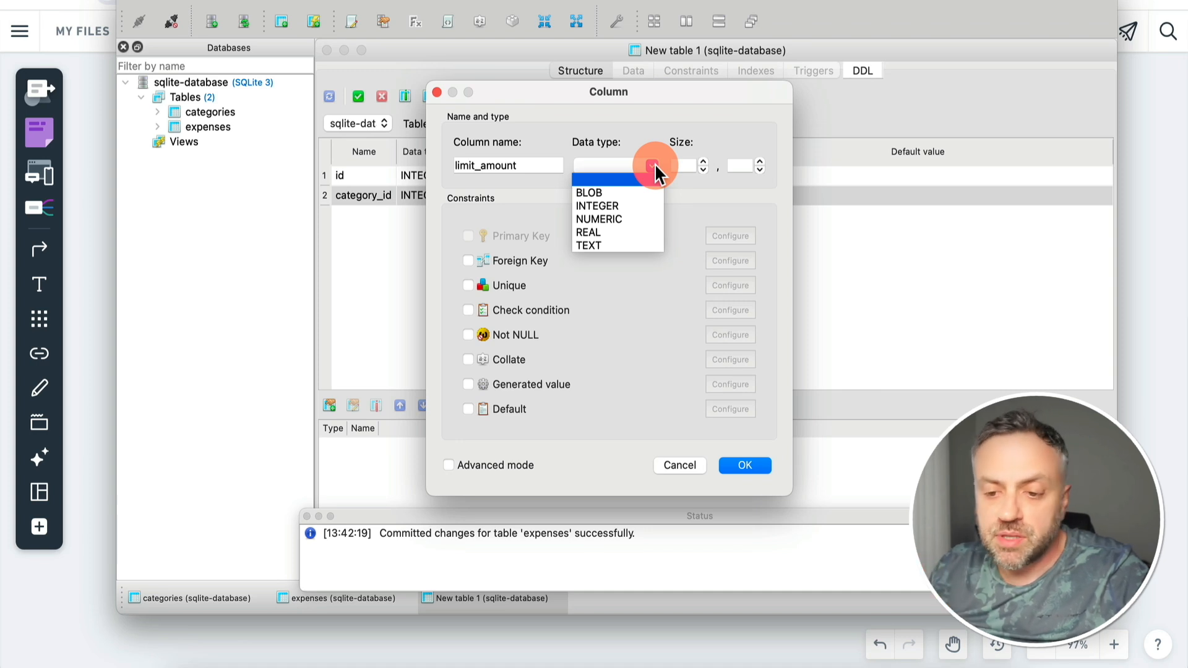
left_click(621, 206)
left_click(742, 467)
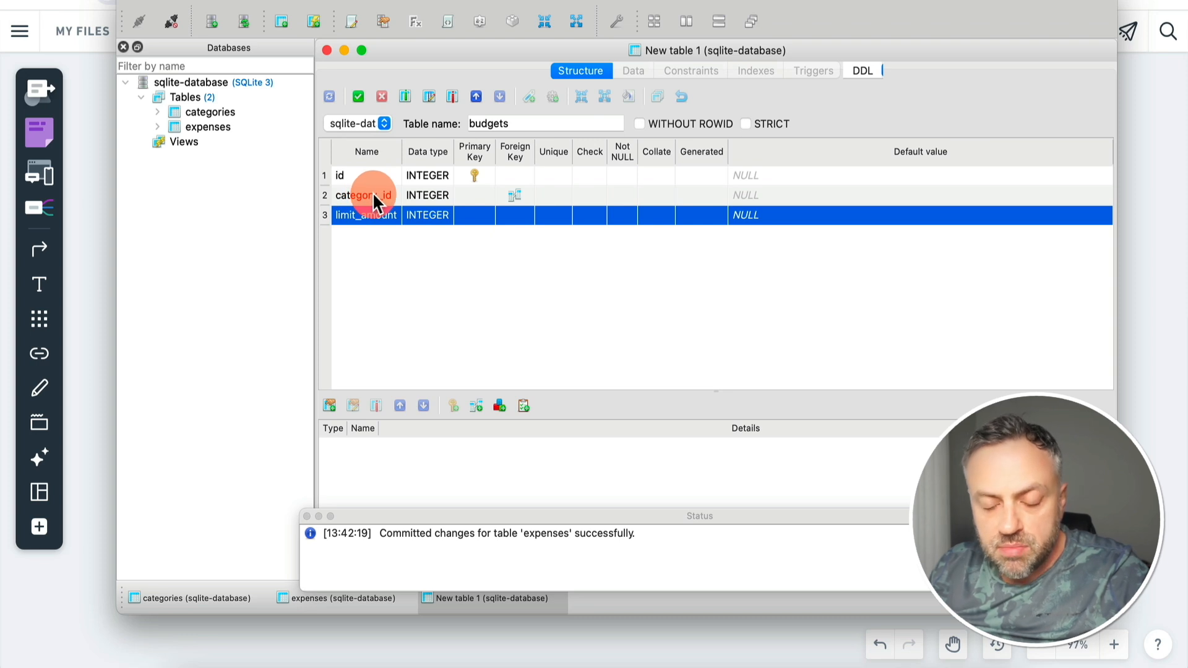
- Commit the new budgets table to the database
left_click(504, 233)
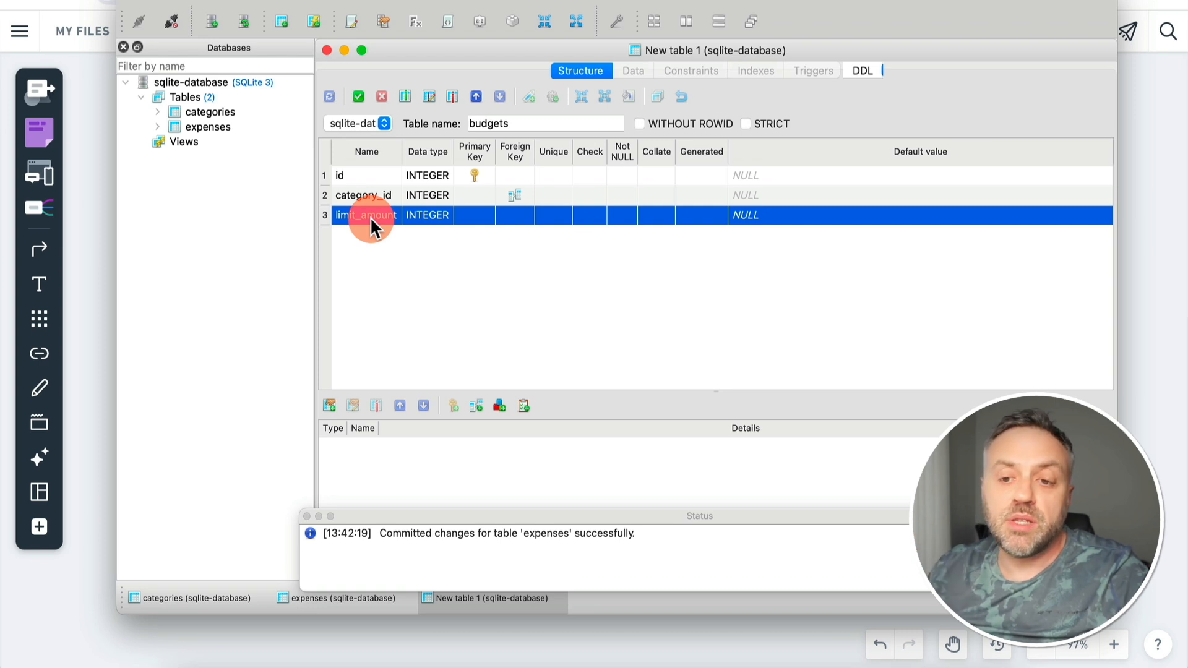
key("super+Return")
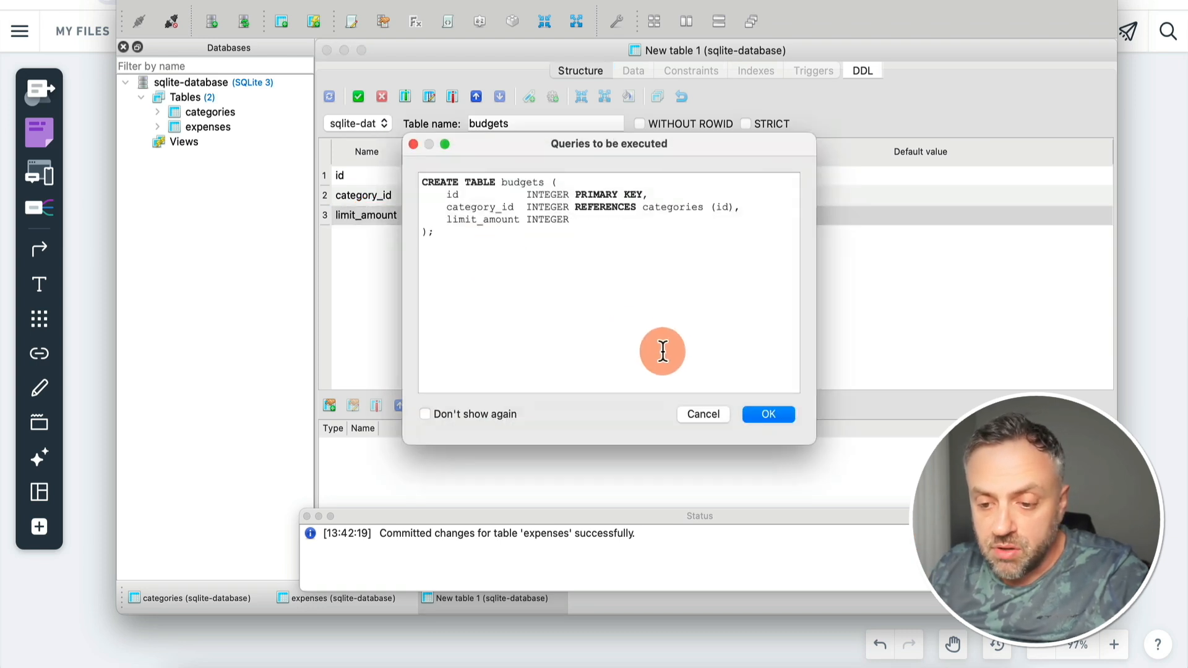
left_click(766, 414)
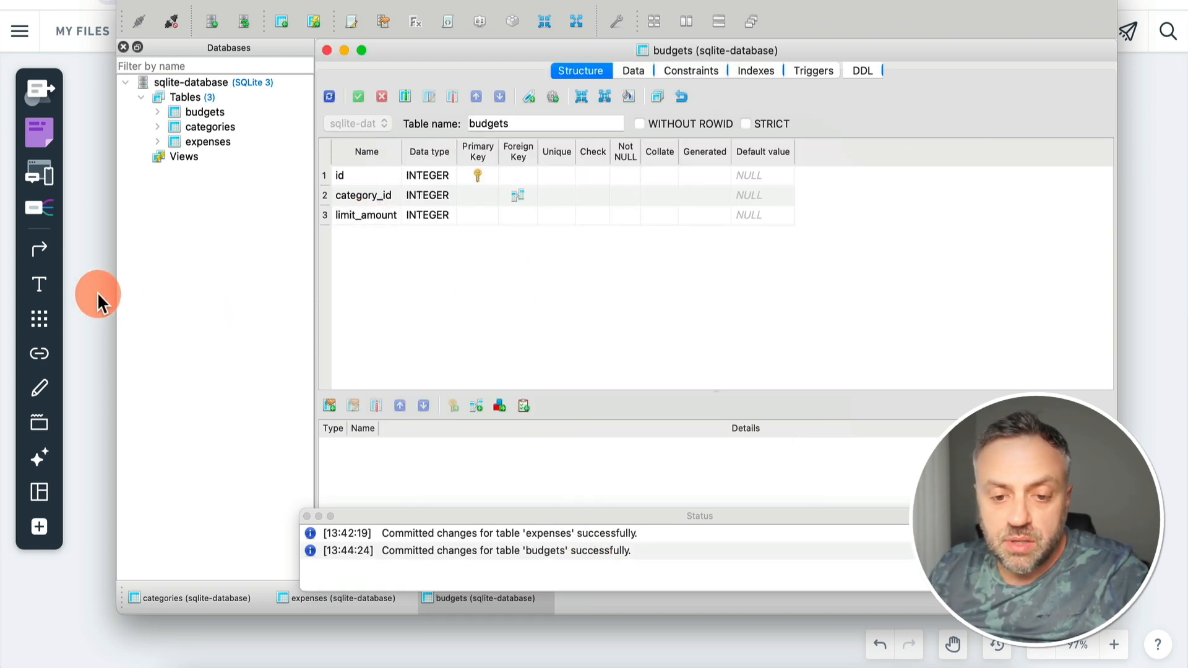
- Check the RecurringExpenses box in the Whimsical schema diagram, and start a new table named recurring_expenses in SQLiteStudio
left_click(80, 275)
mouse_move(971, 249)
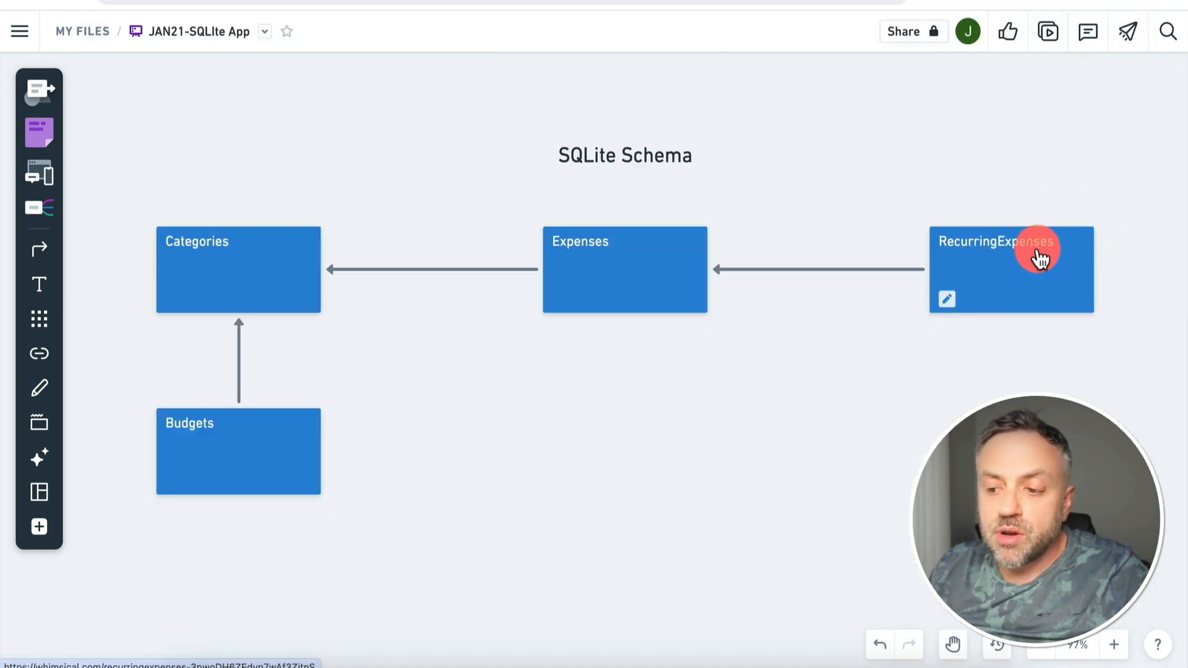
key("super+Tab")
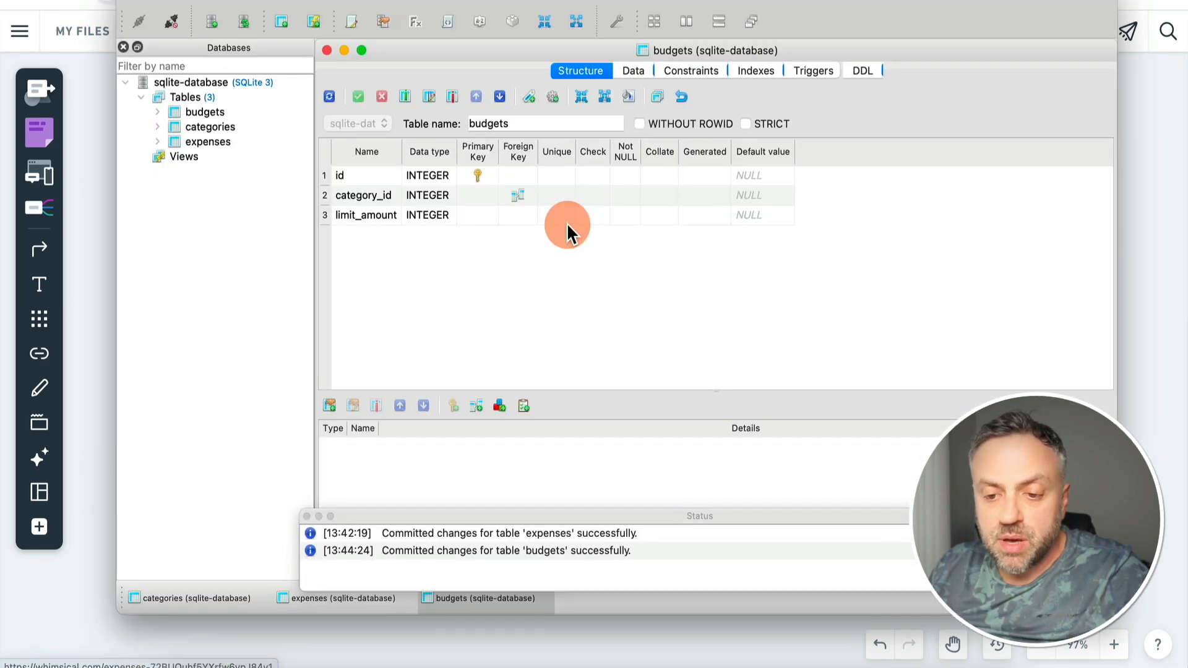
left_click(282, 24)
type("rec")
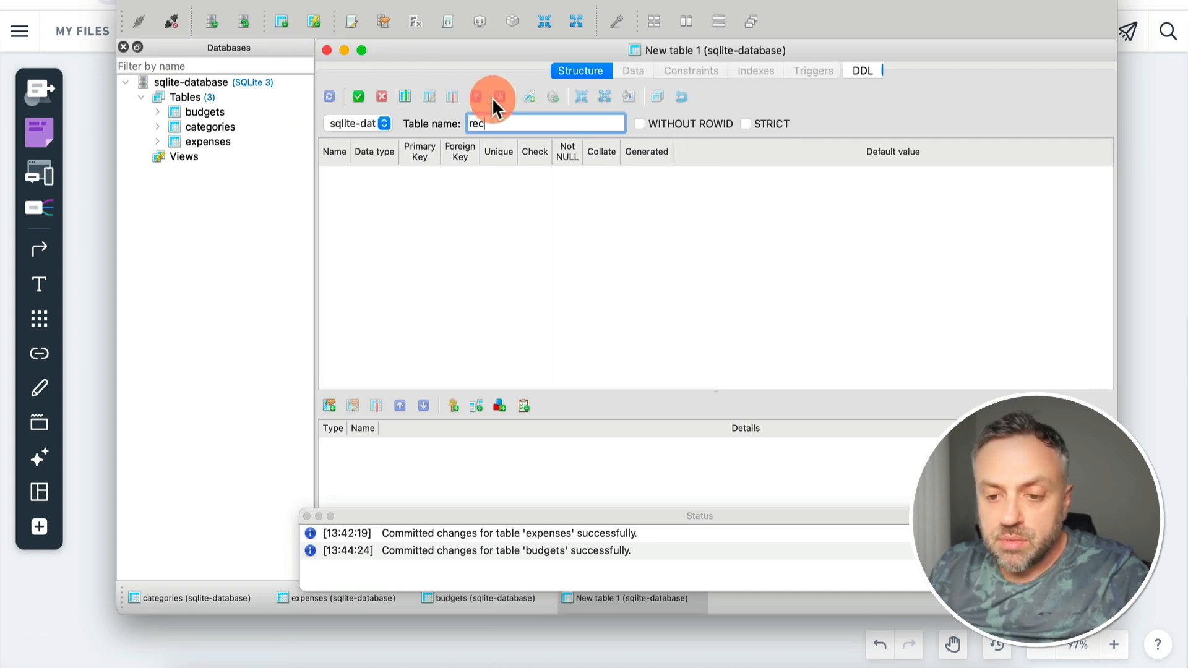
type("urring_expenses")
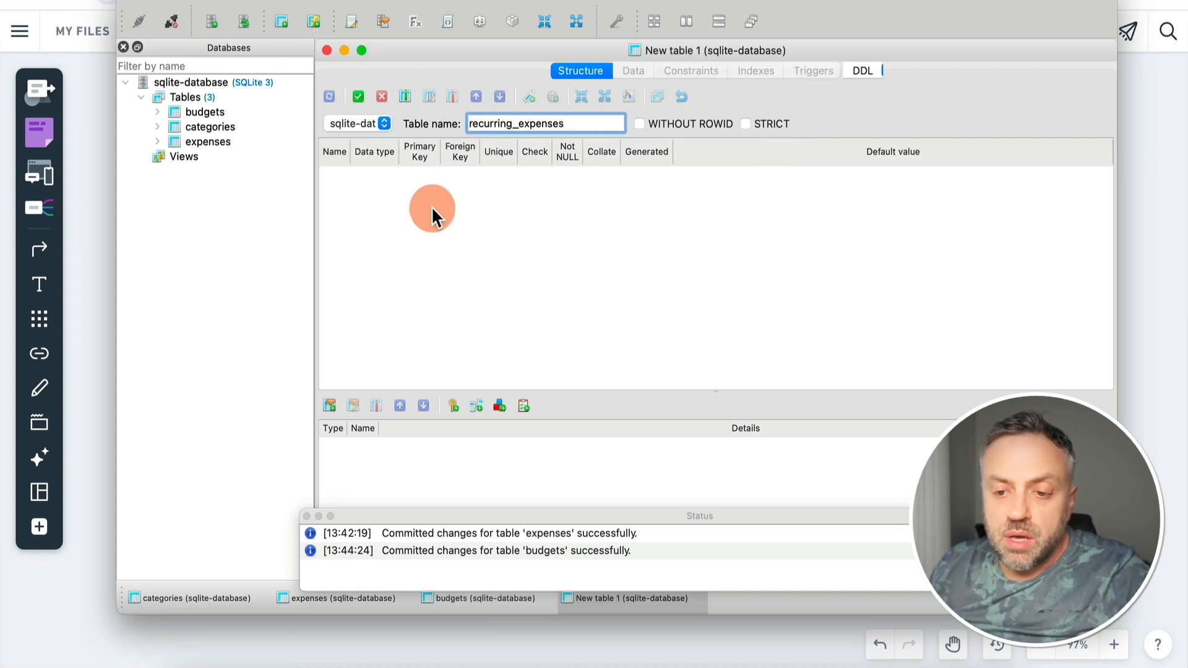
- Add an INTEGER column named id to the recurring_expenses table as its primary key
left_click(406, 97)
type("id")
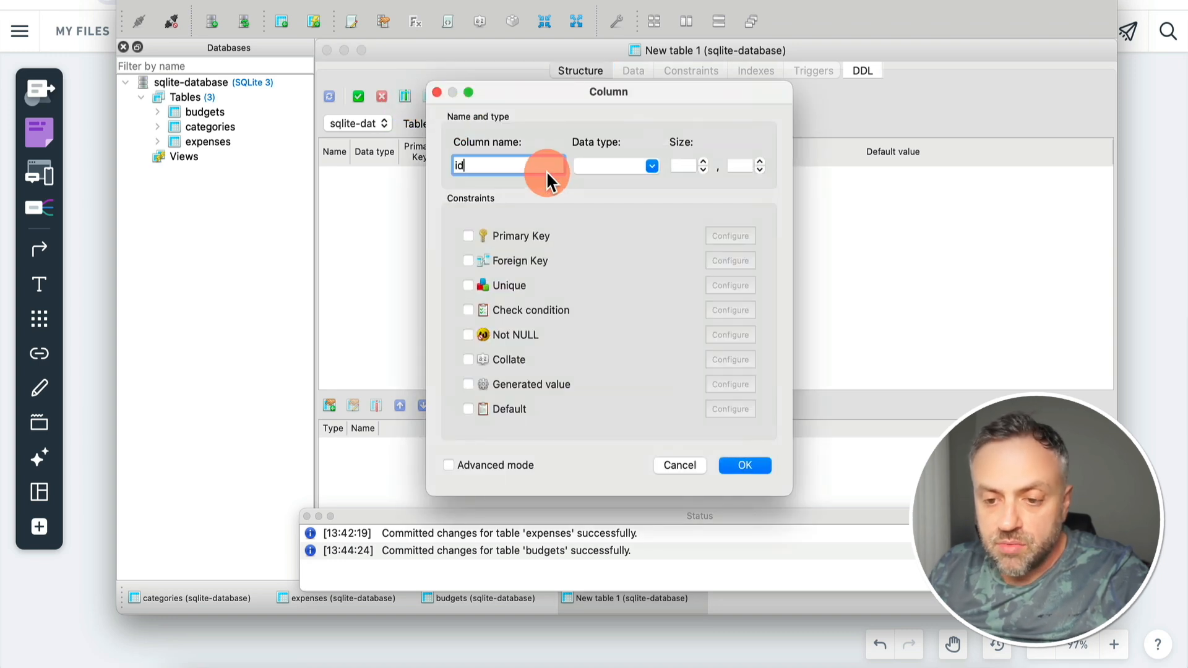
left_click(650, 164)
left_click(624, 206)
left_click(469, 236)
key("Return")
- Add an INTEGER column named amount to the recurring_expenses table without any constraints
key("super+Tab")
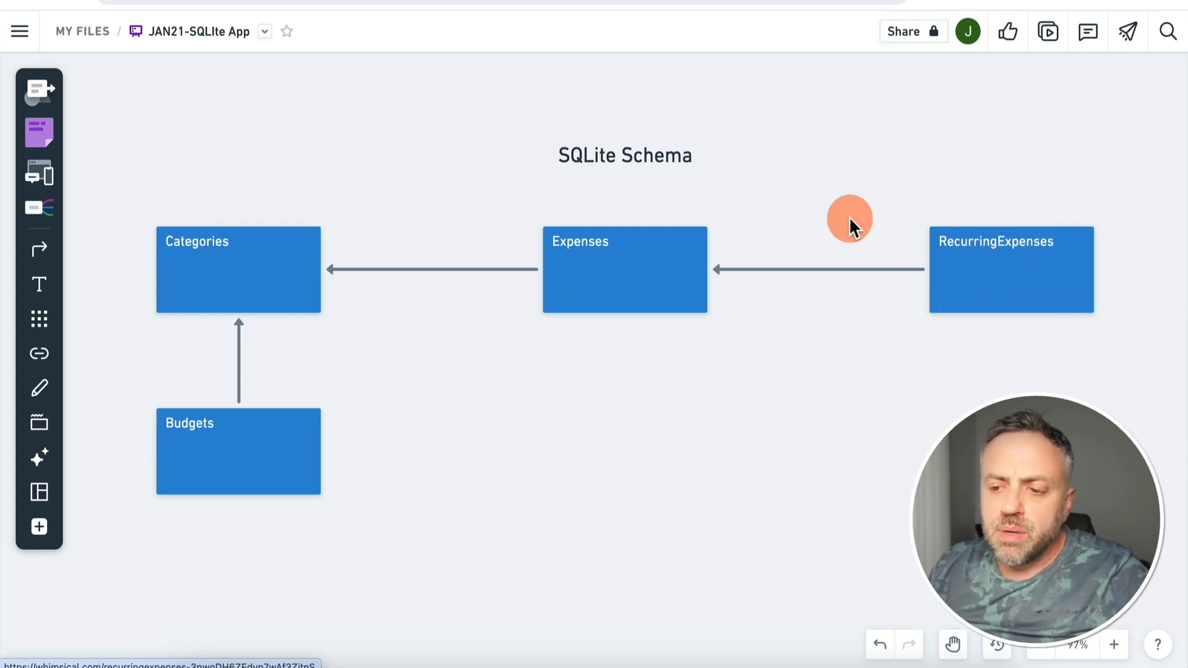
key("super+Tab")
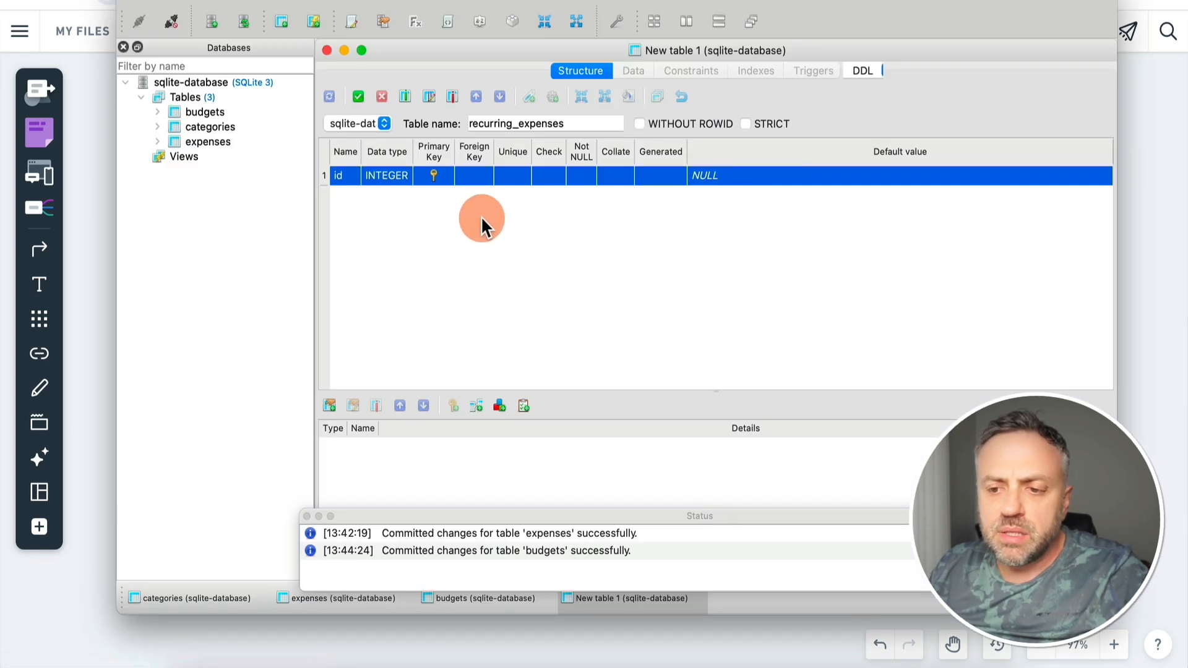
key("super+Tab")
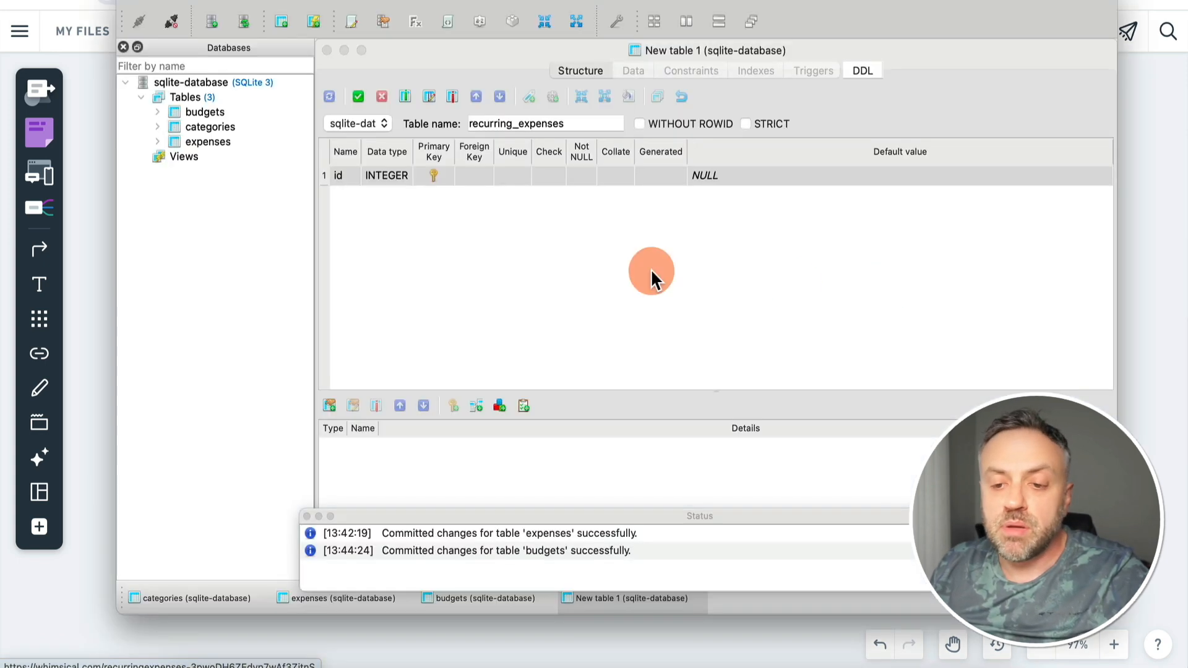
left_click(391, 181)
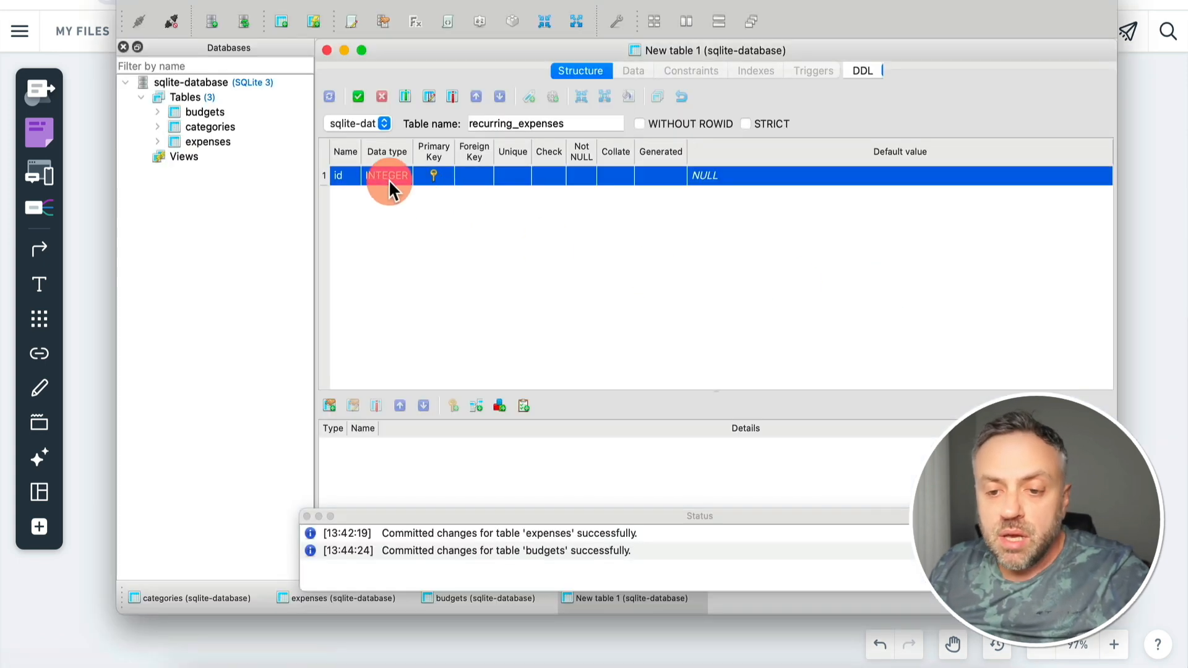
left_click(405, 97)
left_click(523, 174)
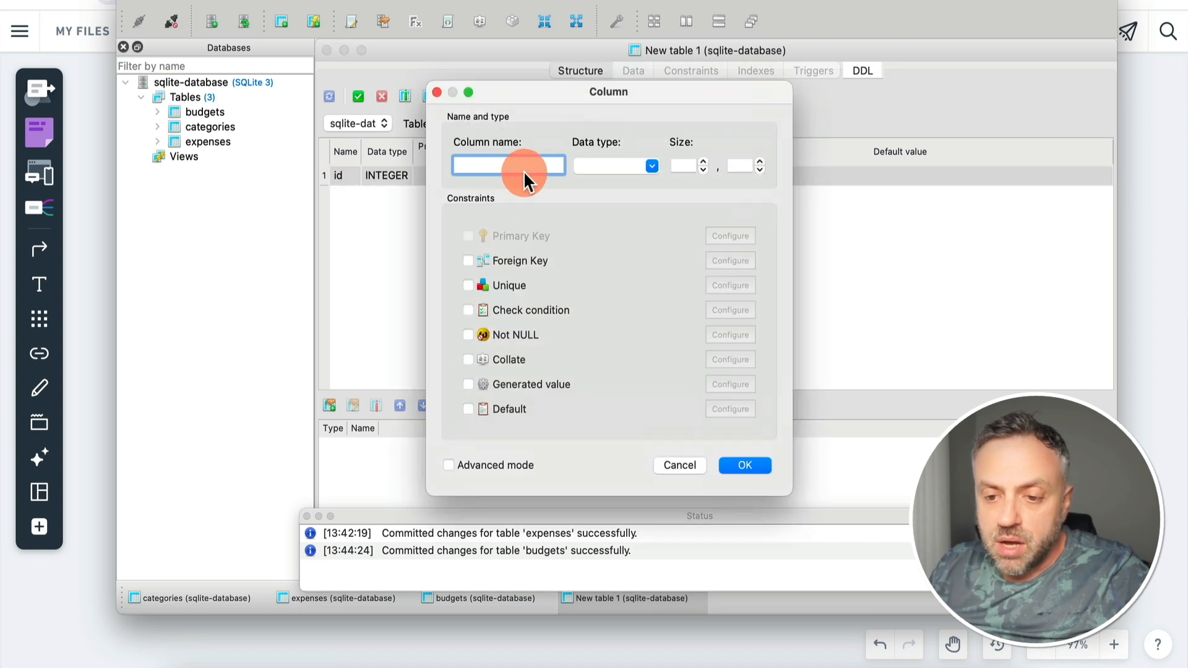
type("amount")
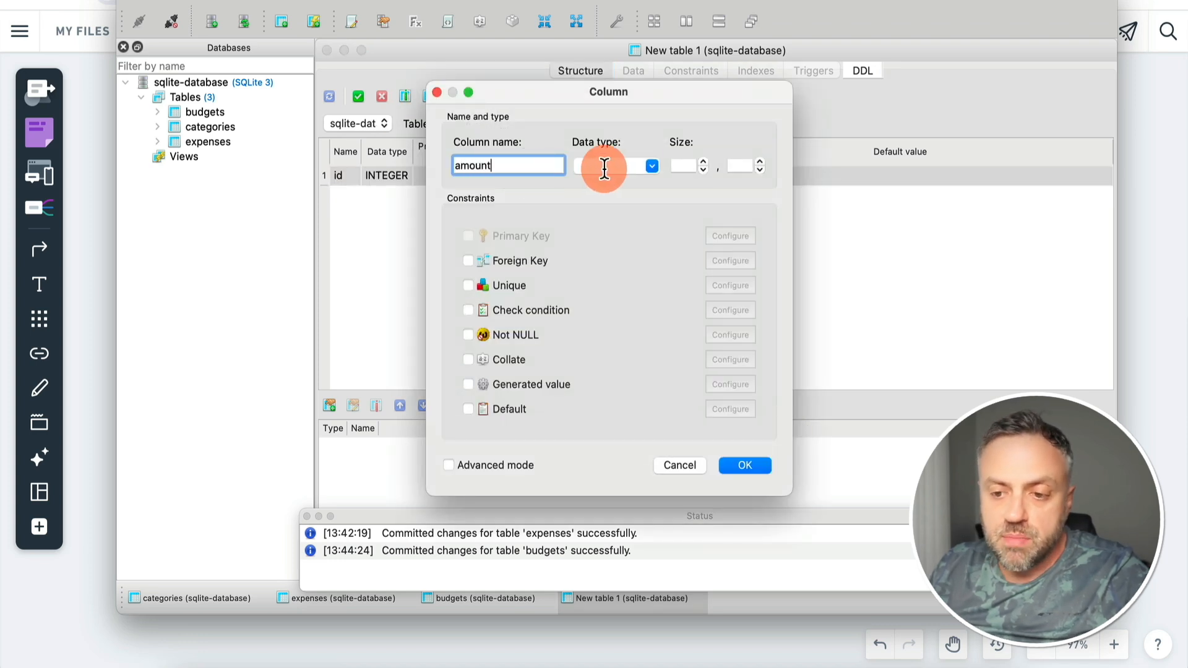
left_click(638, 205)
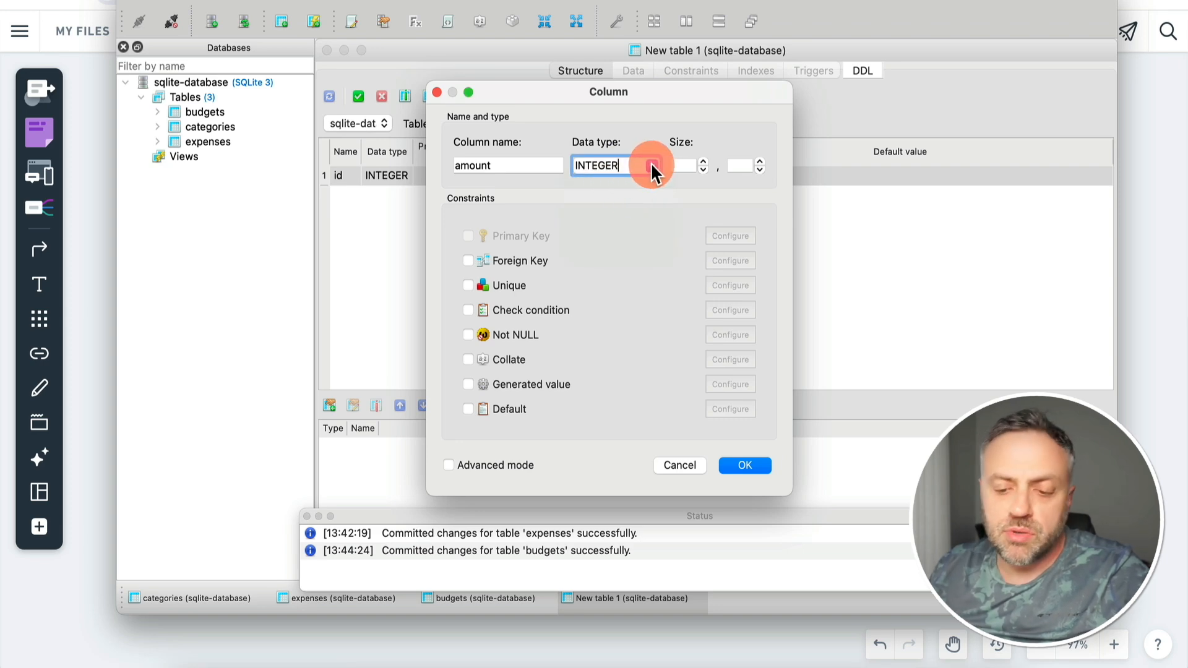
left_click(741, 463)
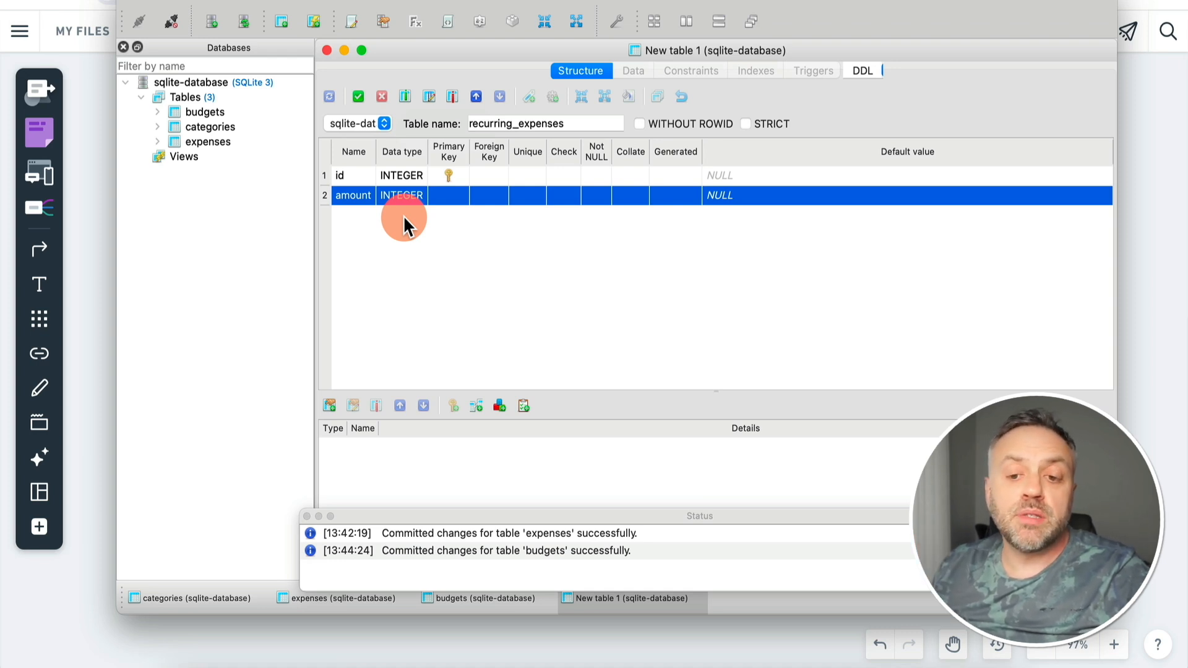
- Start a third column in the recurring_expenses table, named category_id with data type INTEGER
left_click(406, 97)
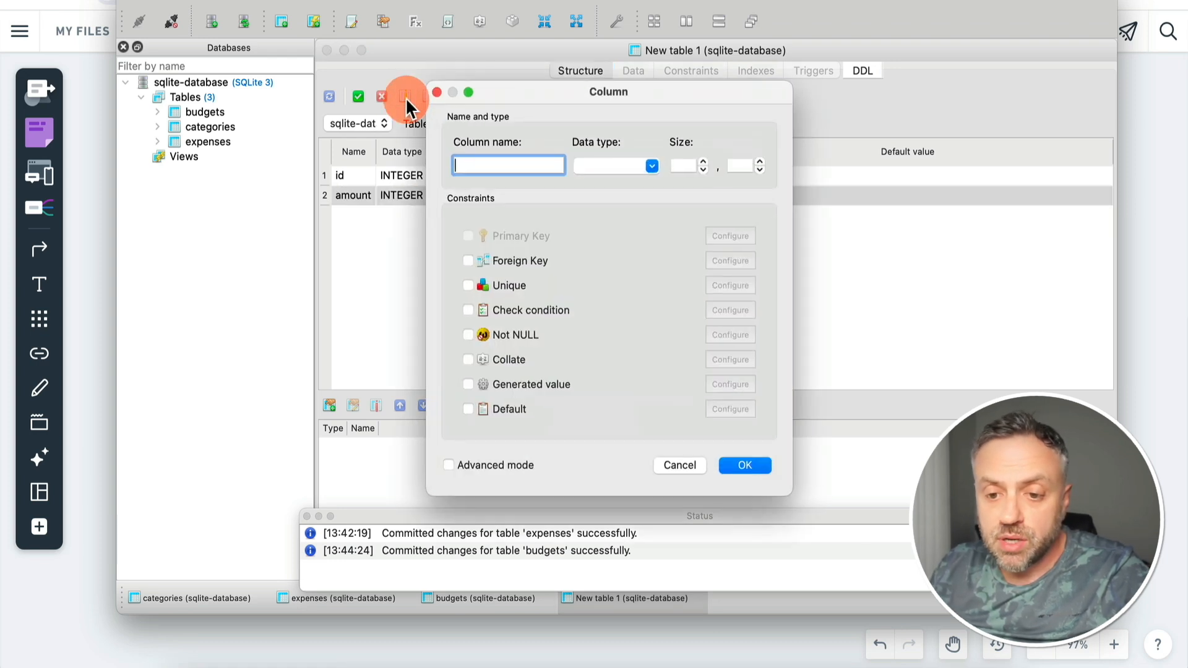
type("category_id")
left_click(652, 166)
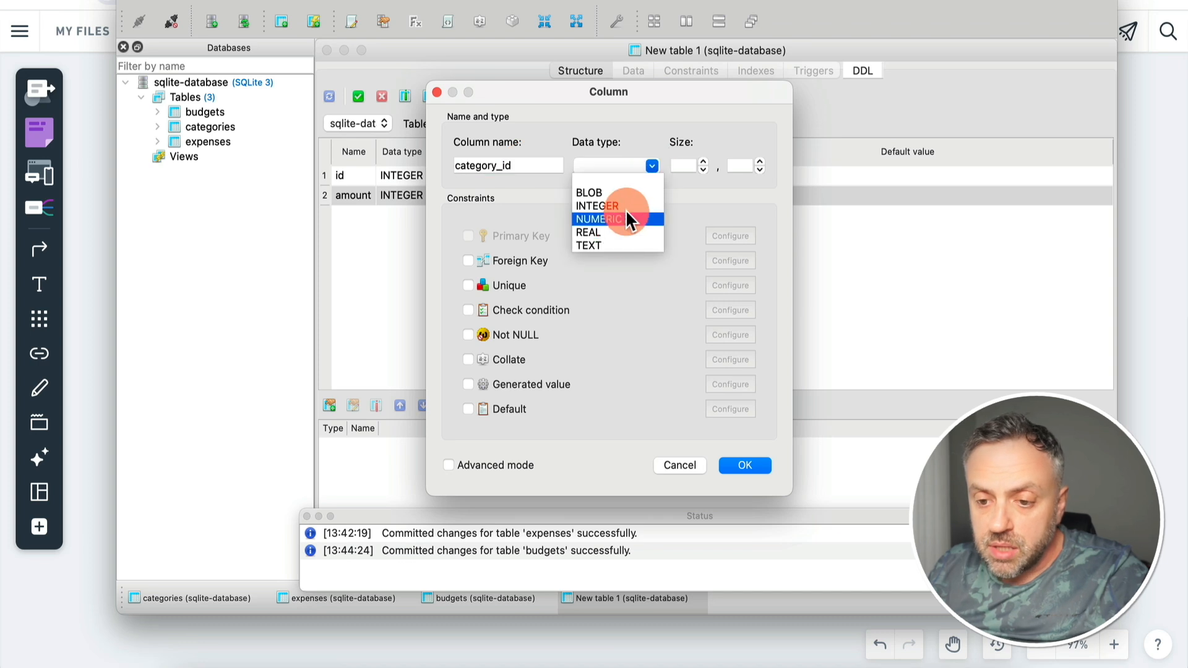
left_click(626, 206)
- Give category_id in recurring_expenses a foreign key to the id column of categories and add the column
left_click(468, 260)
left_click(711, 263)
left_click(643, 154)
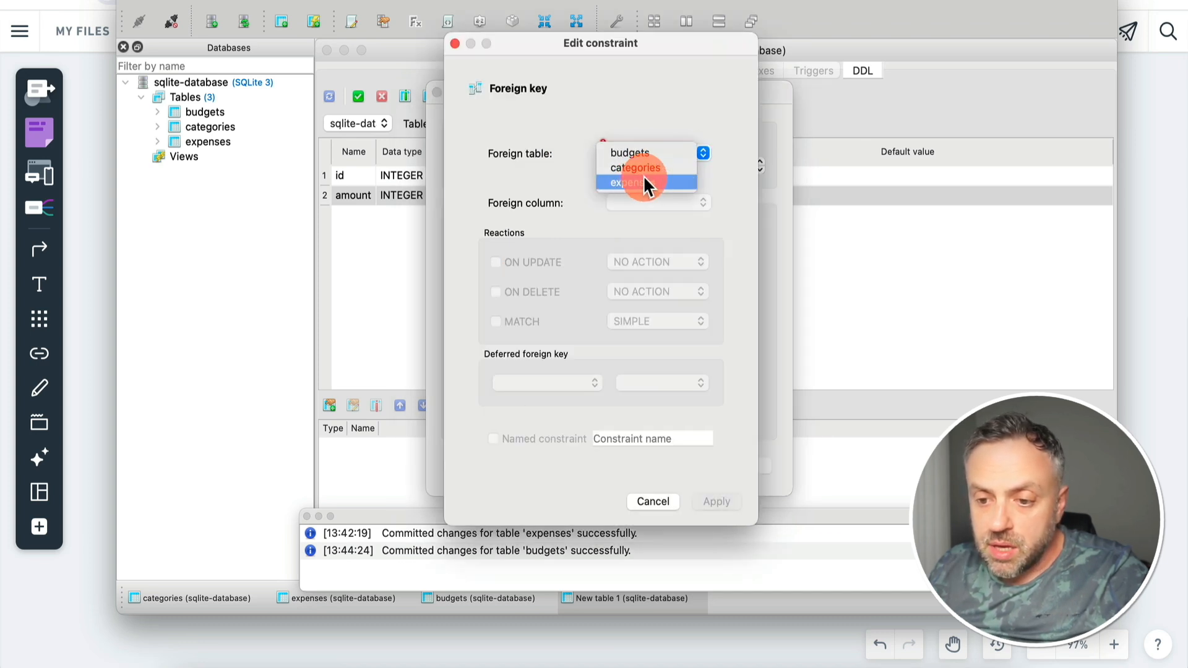
left_click(641, 171)
left_click(717, 502)
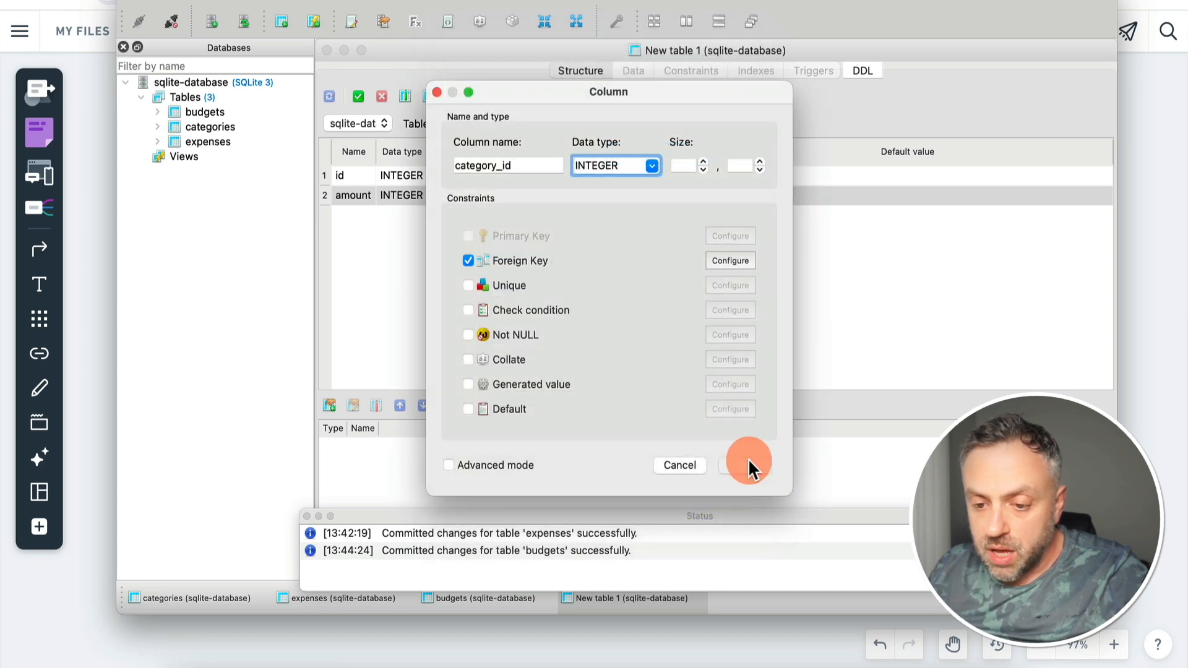
left_click(749, 464)
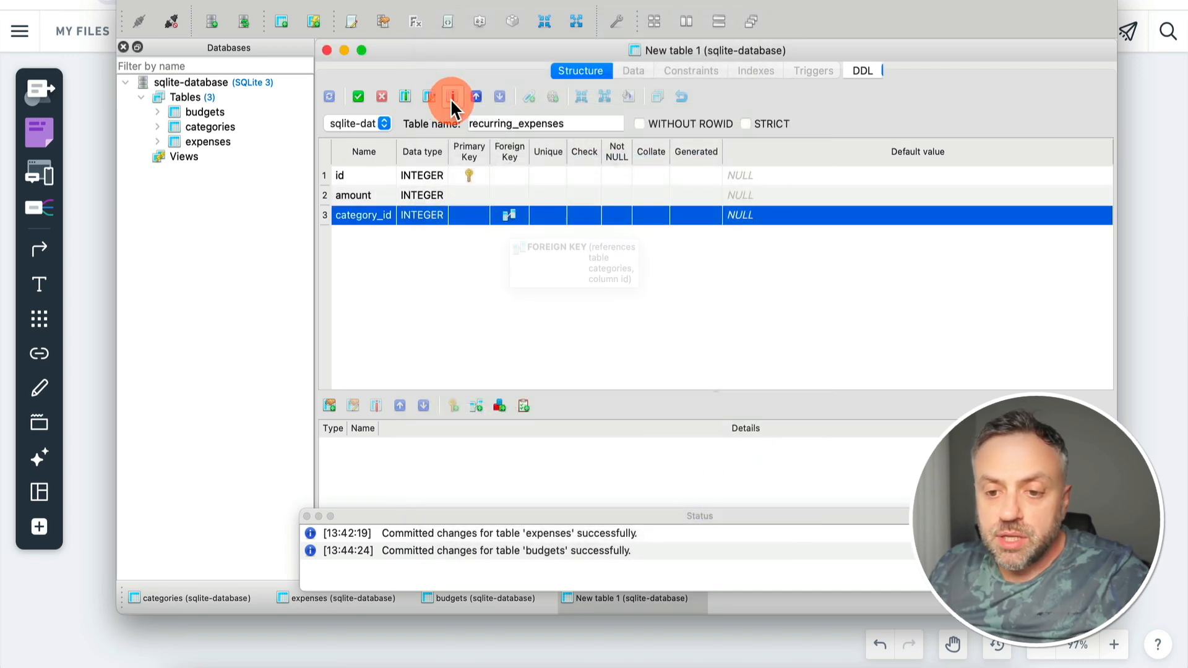
- Add a TEXT column named frequency to the recurring_expenses table without any constraints
left_click(403, 97)
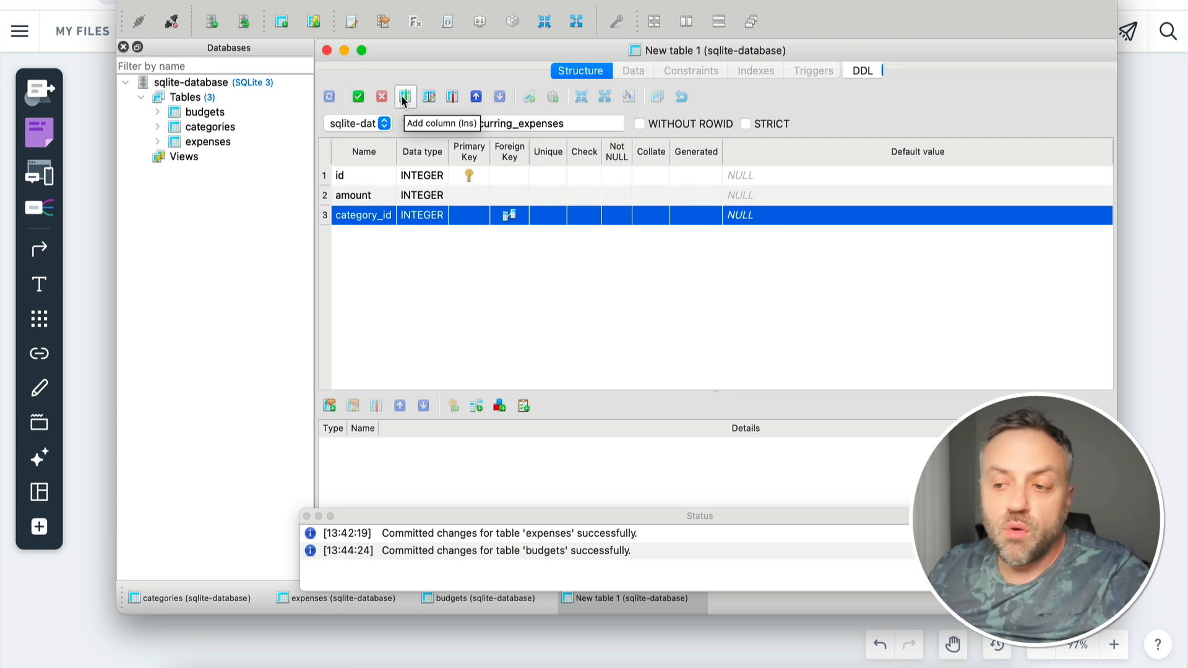
left_click(521, 164)
type("frequency")
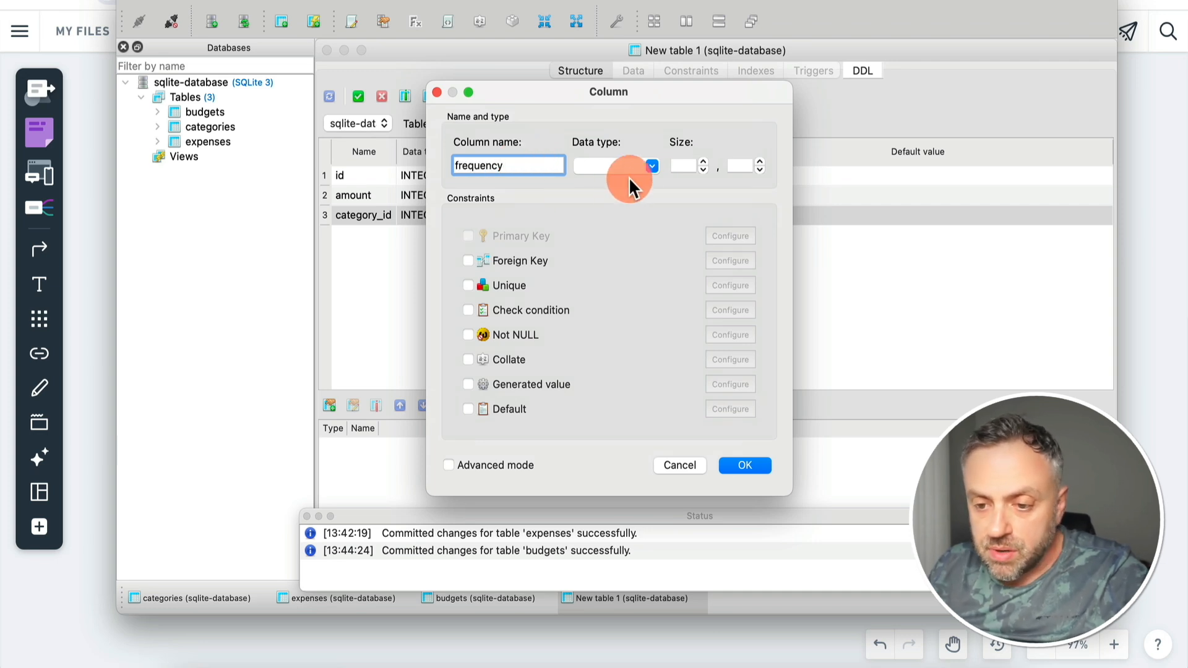
left_click(651, 165)
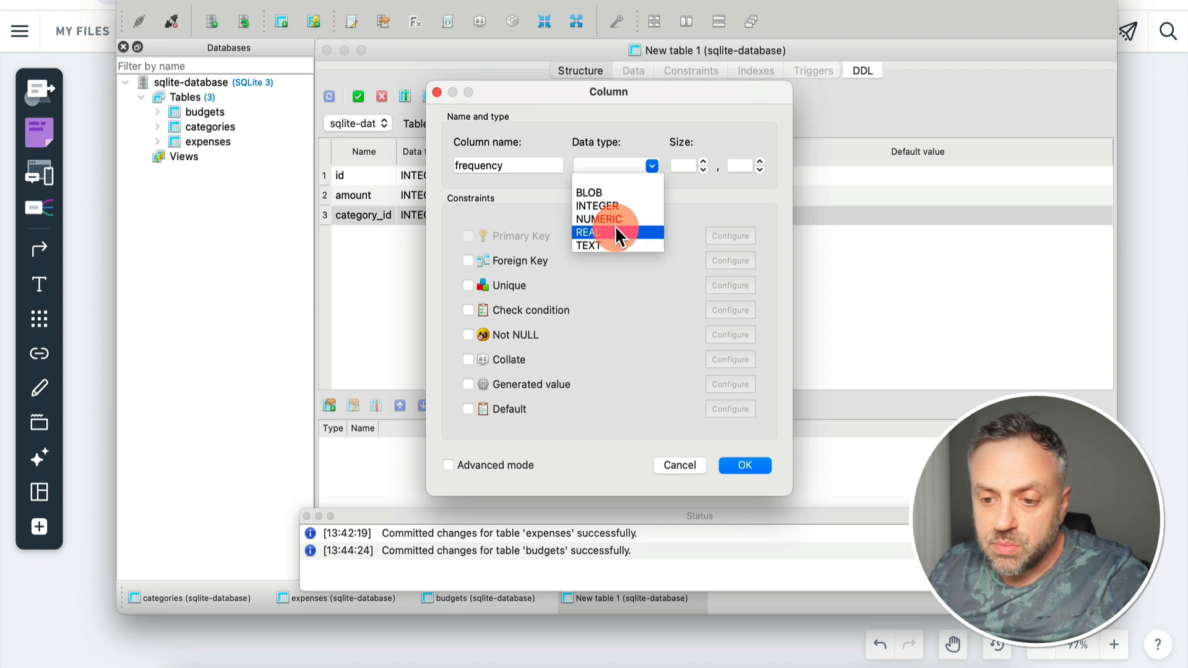
left_click(611, 243)
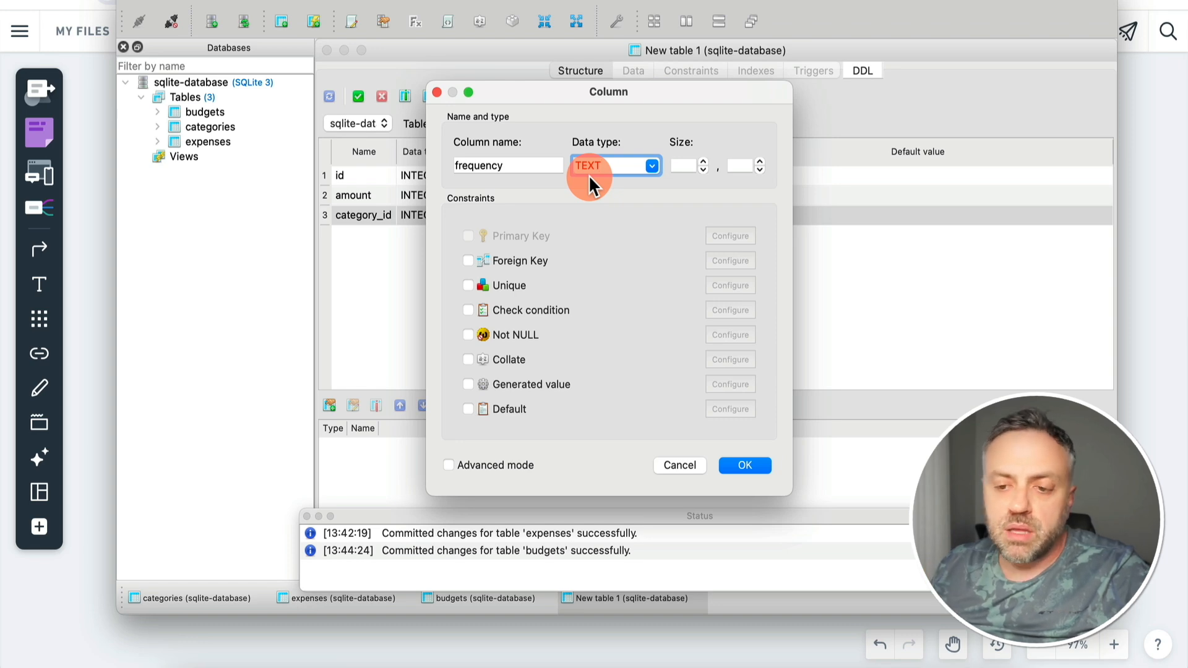
left_click(745, 465)
- Commit the new recurring_expenses table to the database
left_click(505, 244)
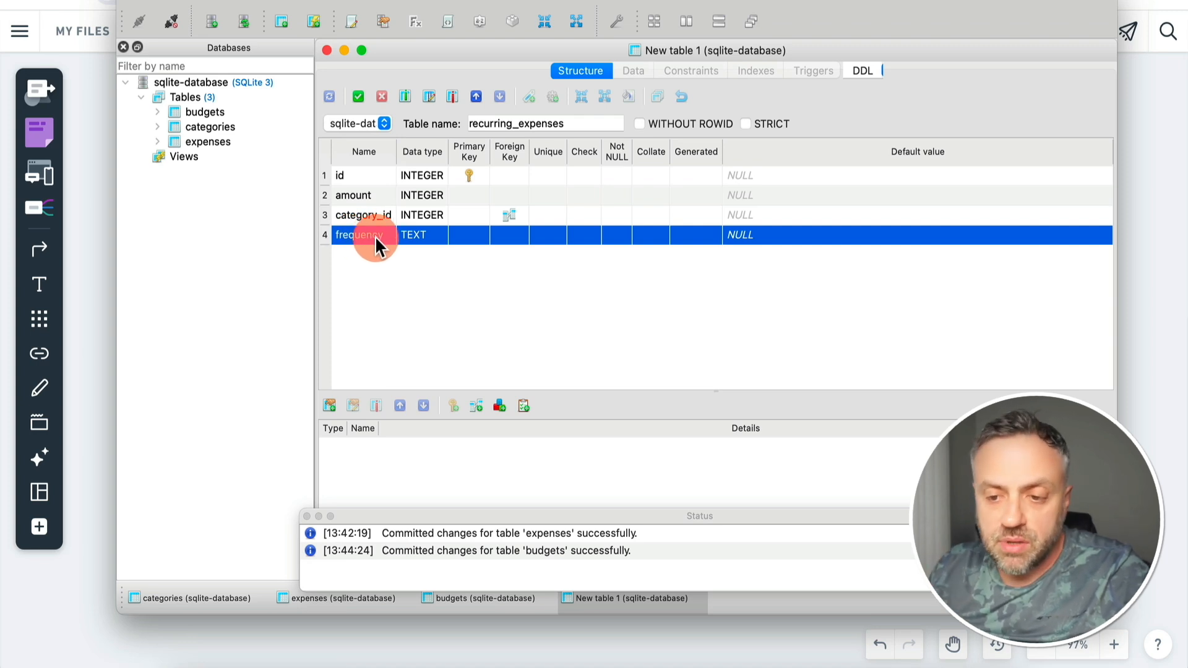
key("ctrl+Return")
left_click(766, 414)
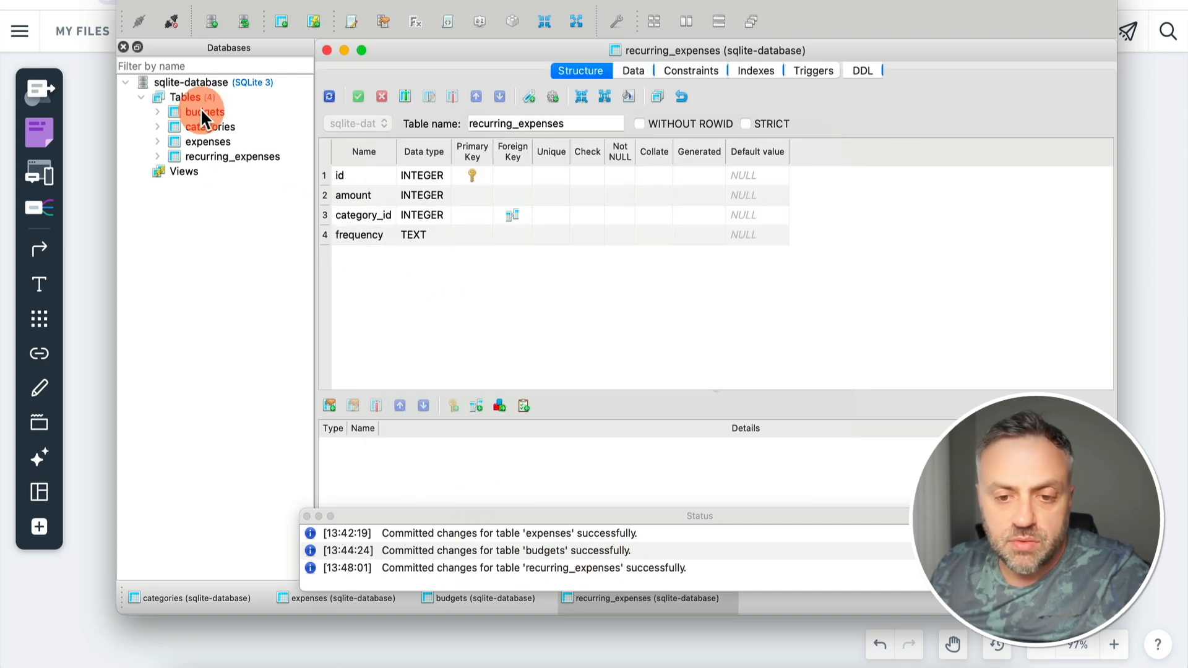
mouse_move(206, 114)
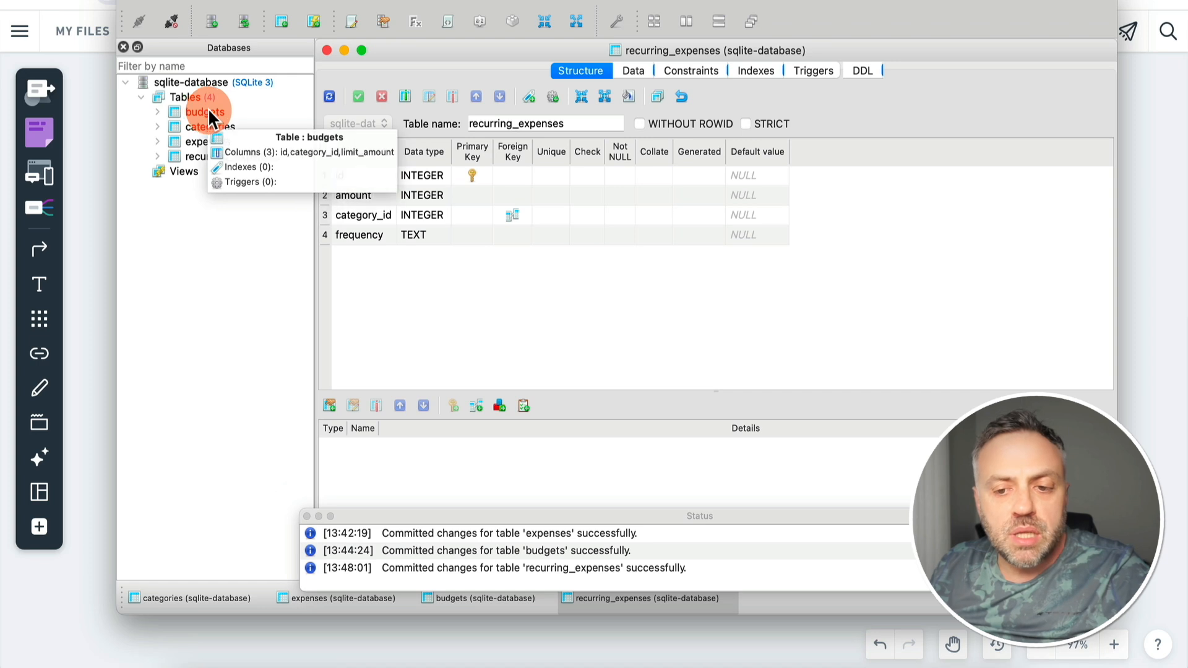
left_click(641, 356)
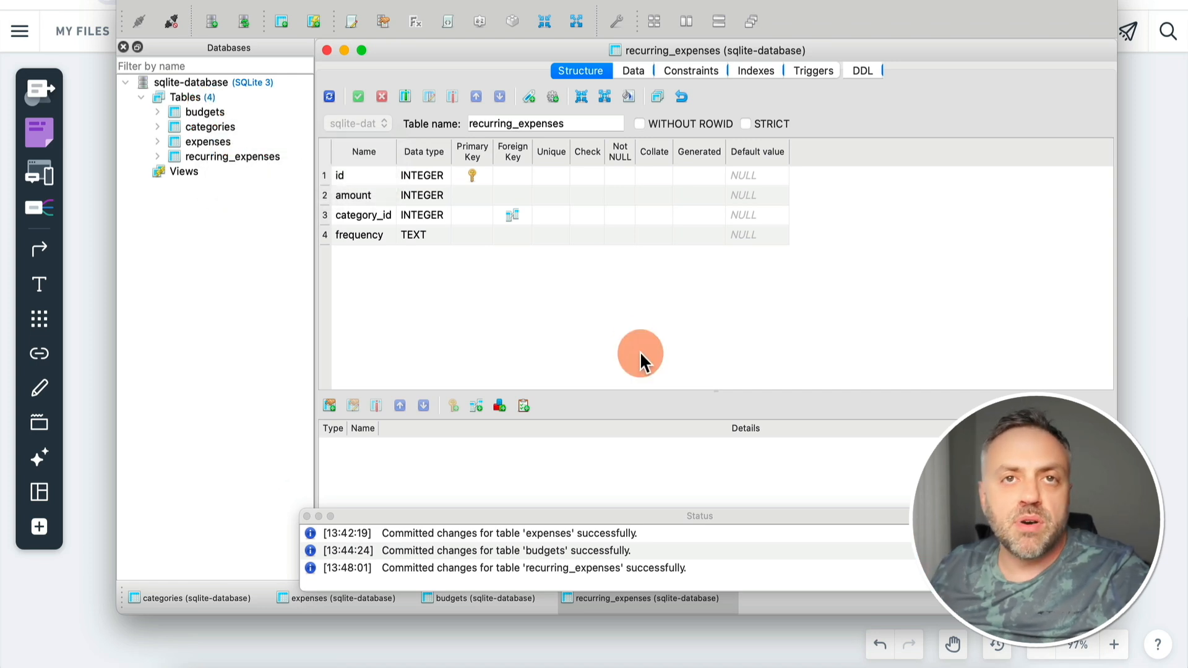
- Open the expenses table and add an INTEGER column named amount to it
double_click(209, 142)
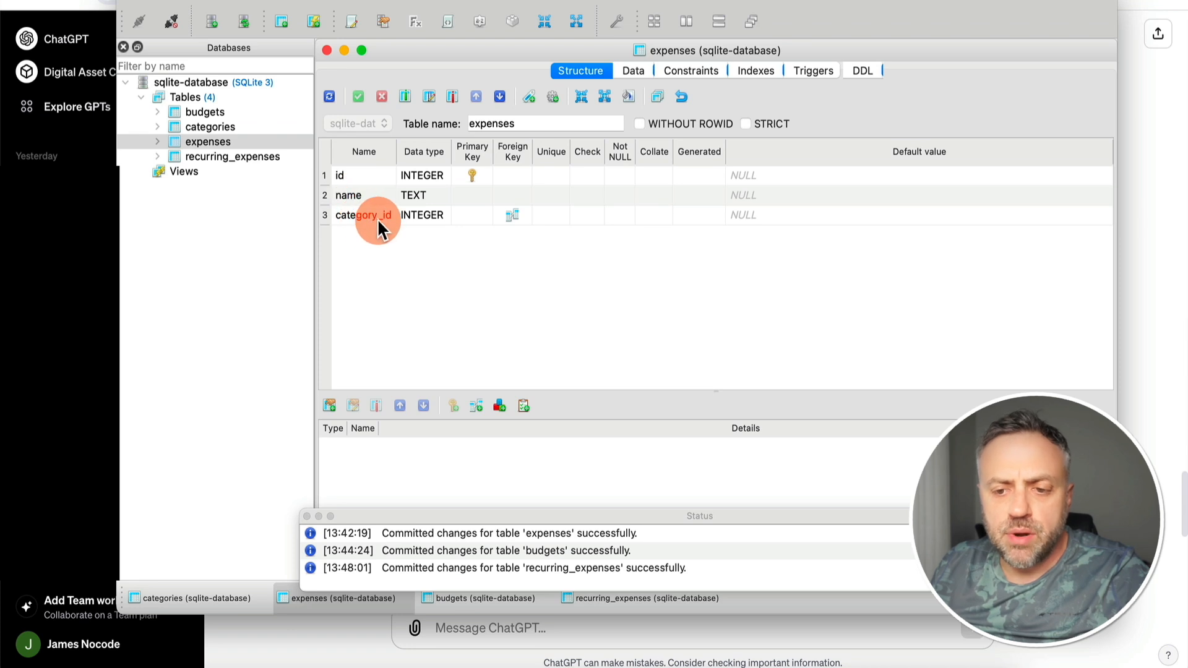
left_click(404, 96)
type("amount")
left_click(651, 166)
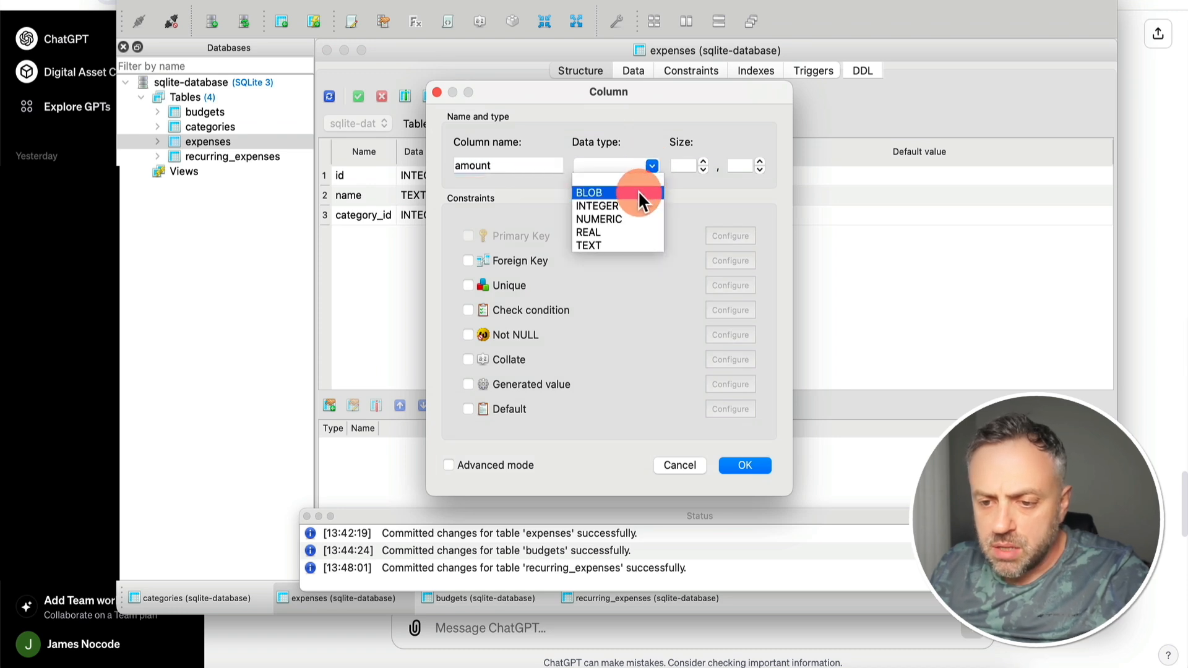
left_click(631, 206)
key("Return")
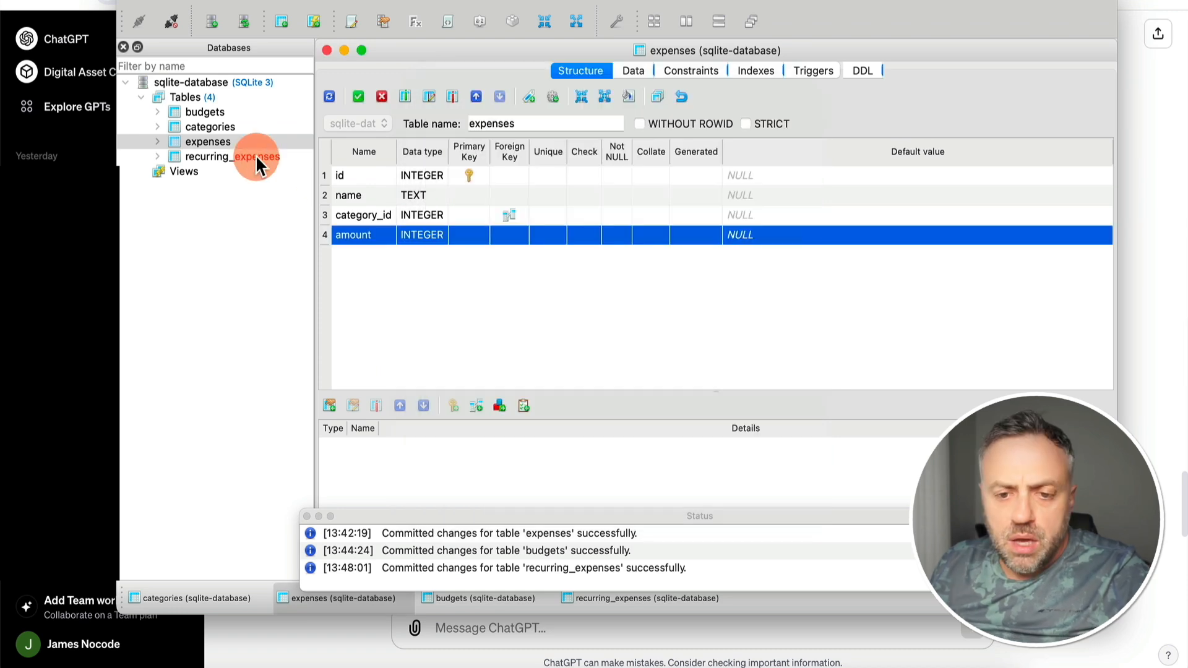
- Open the recurring_expenses table and add a TEXT column named name to it
double_click(222, 156)
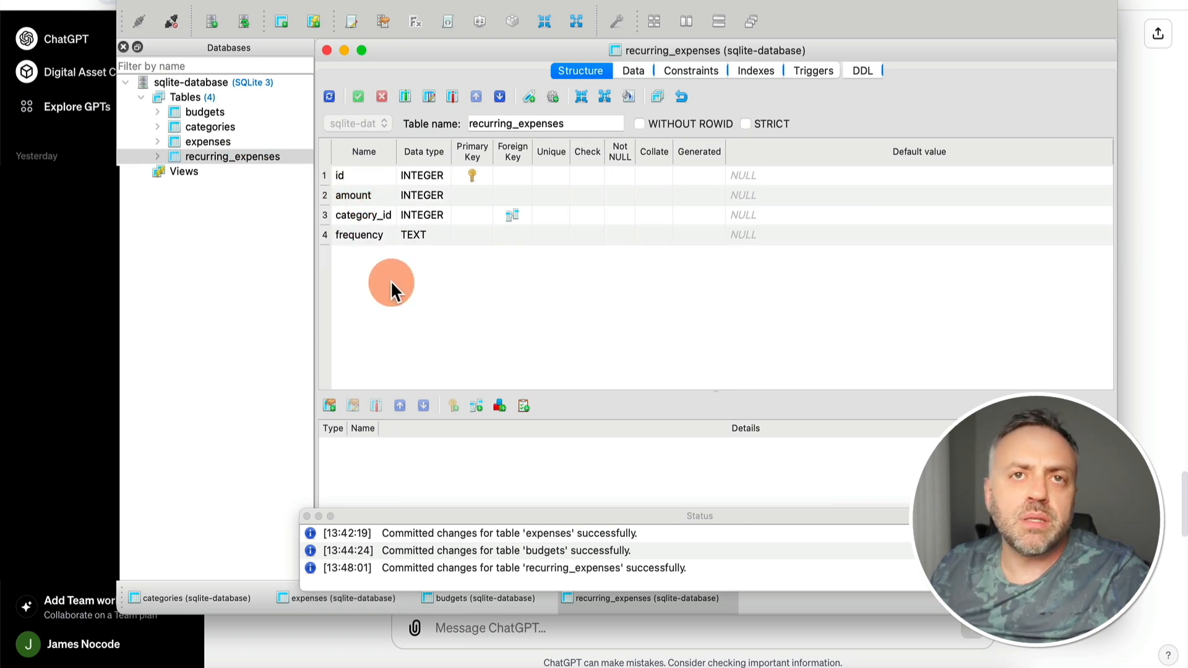
left_click(406, 96)
type("name")
left_click(654, 164)
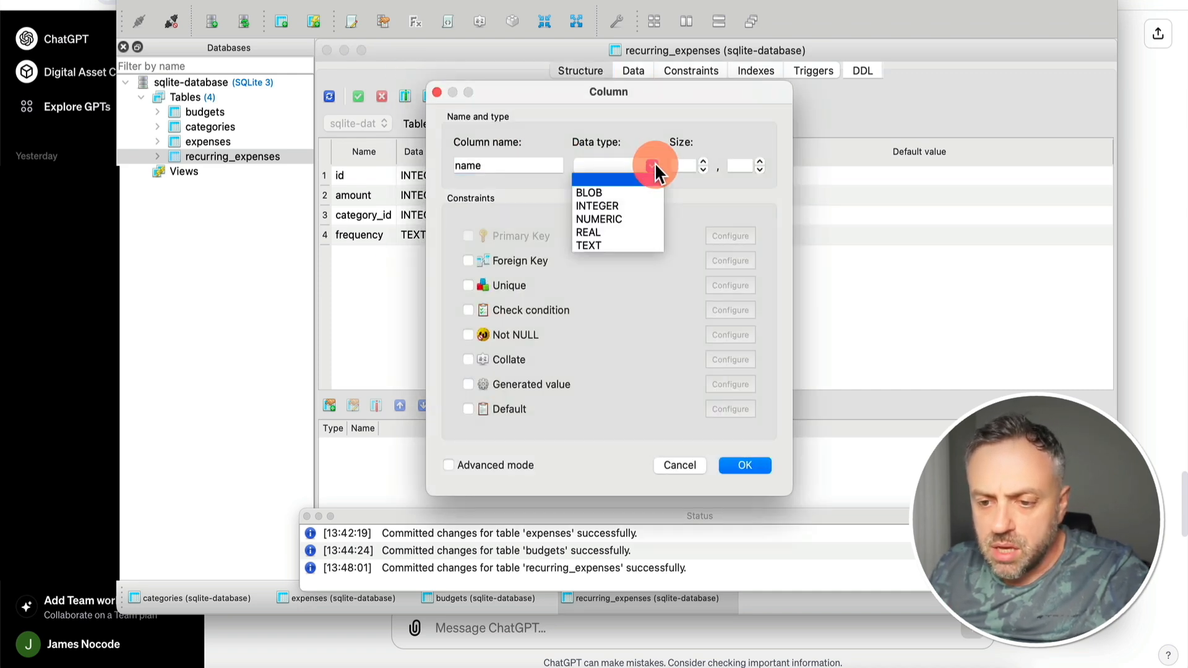
left_click(626, 243)
left_click(746, 465)
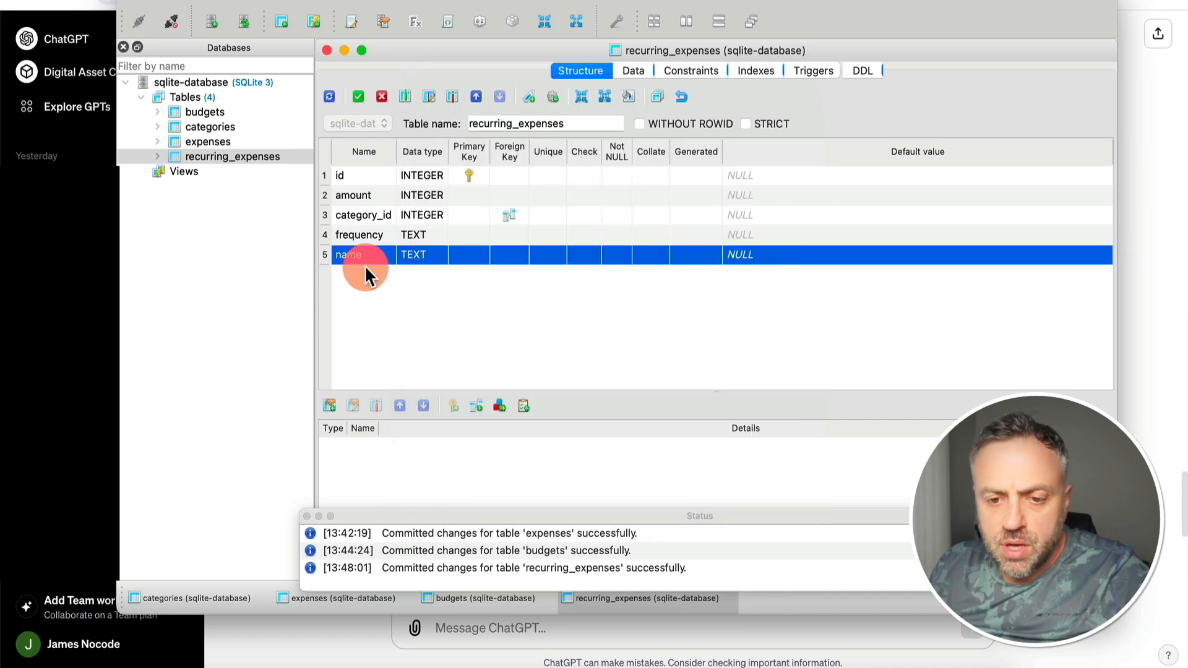
- Commit the name column addition to the recurring_expenses table and execute the generated queries
mouse_move(218, 142)
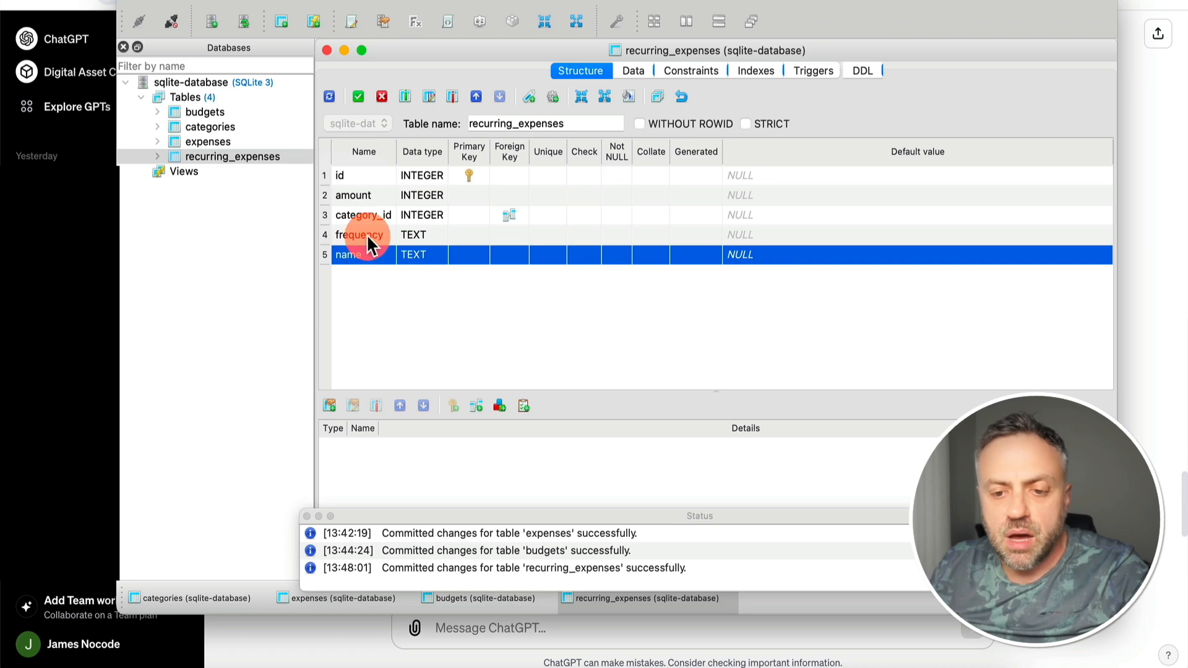
key("super+Return")
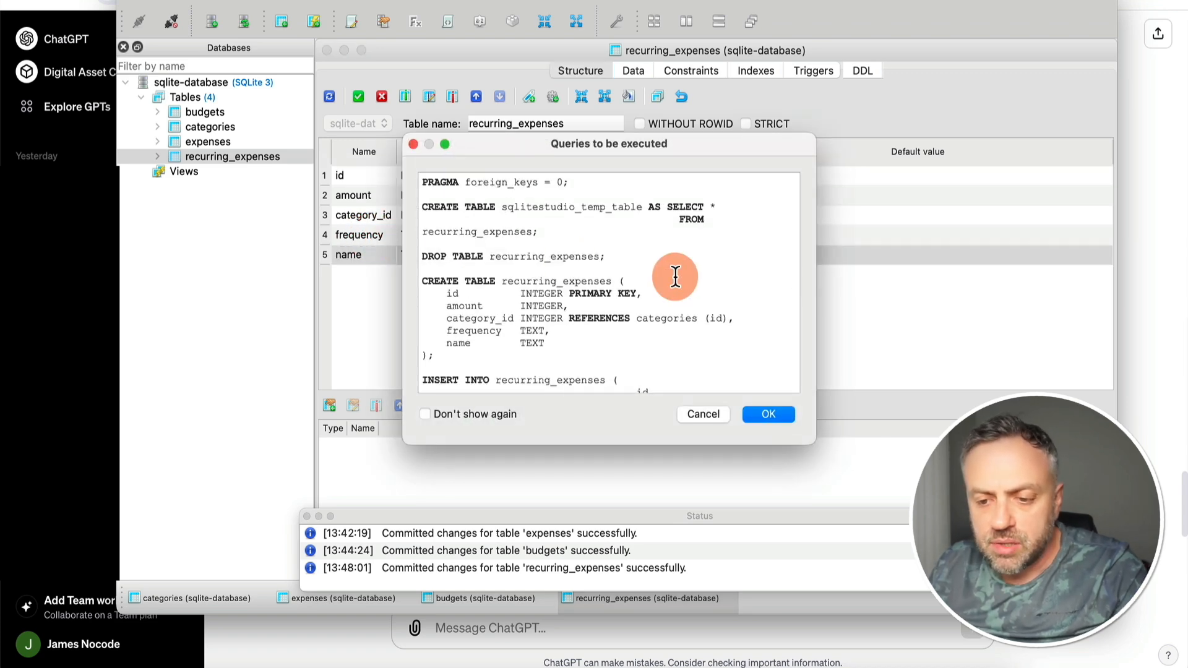
left_click(765, 412)
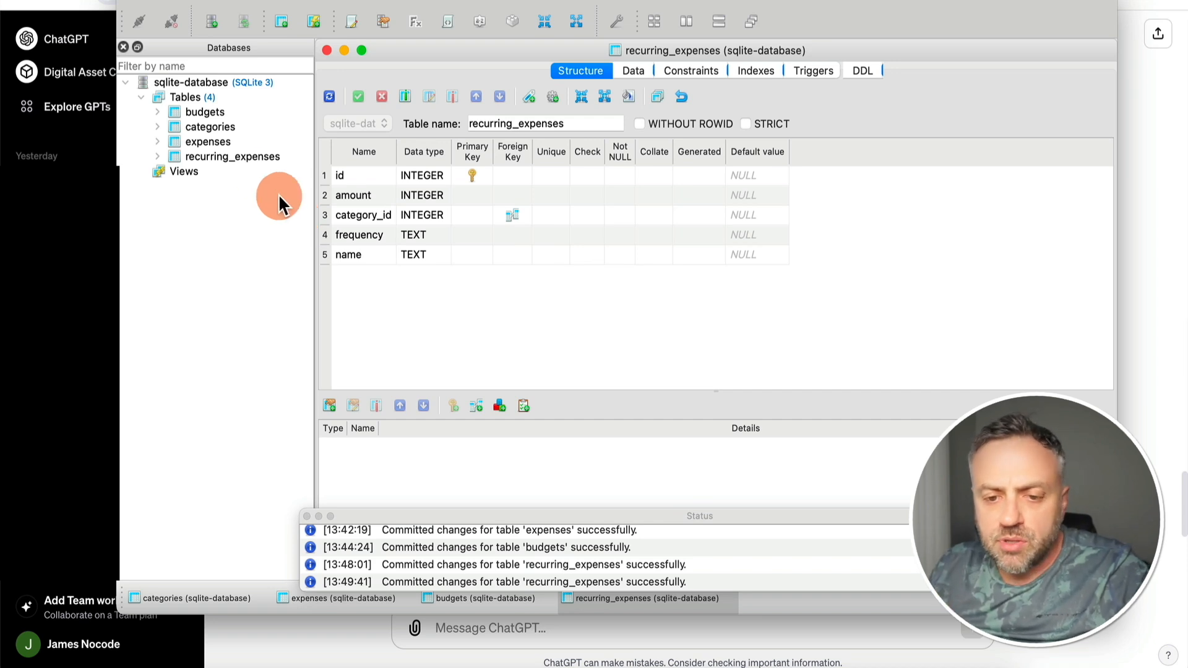
- Open the categories table's data and insert a row named Travel
double_click(219, 128)
left_click(637, 71)
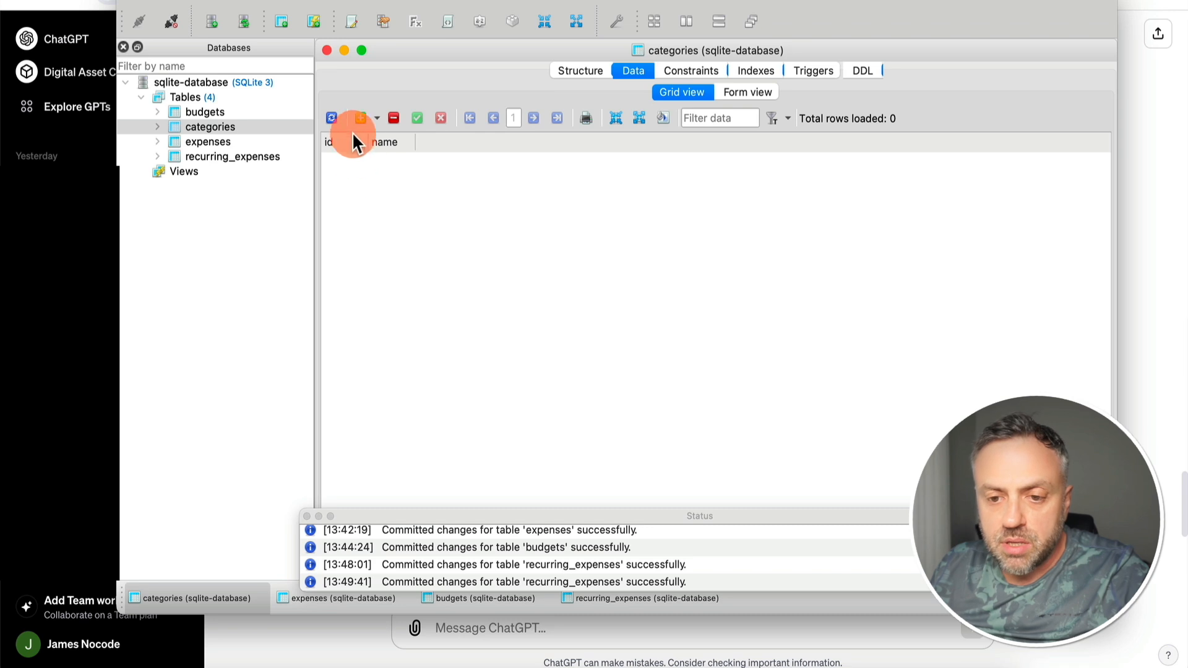
left_click(361, 117)
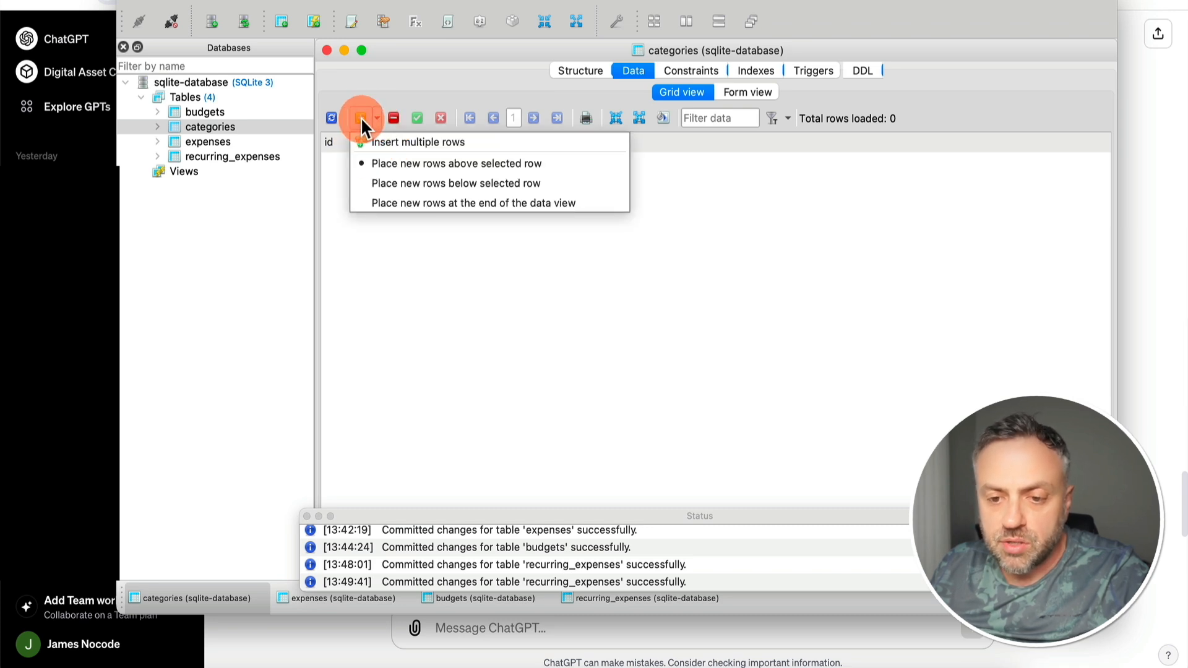
left_click(361, 117)
left_click(361, 118)
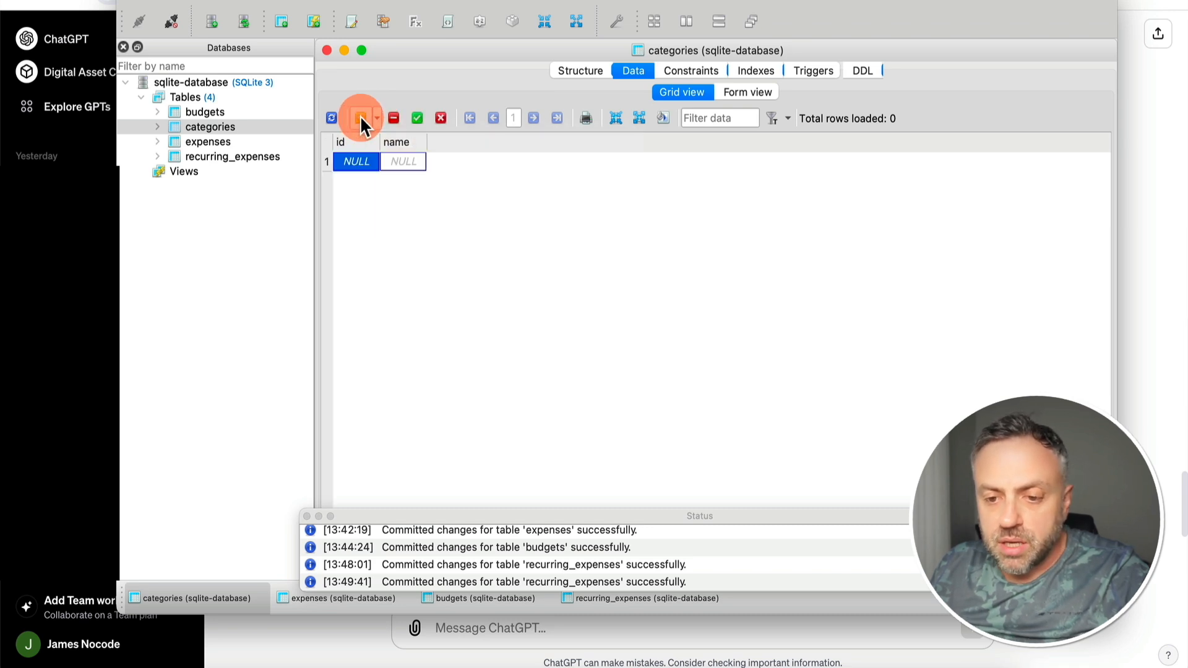
double_click(404, 163)
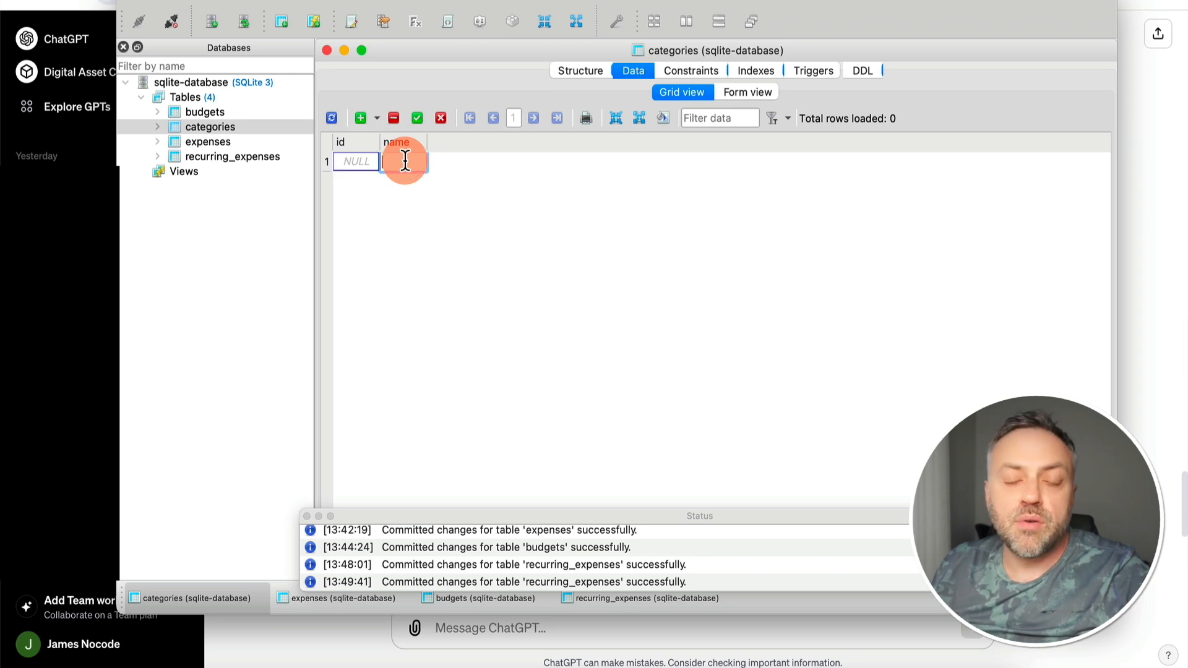
type("Travel")
- Insert two more rows in the categories data, named Entertainment and Health
left_click(361, 118)
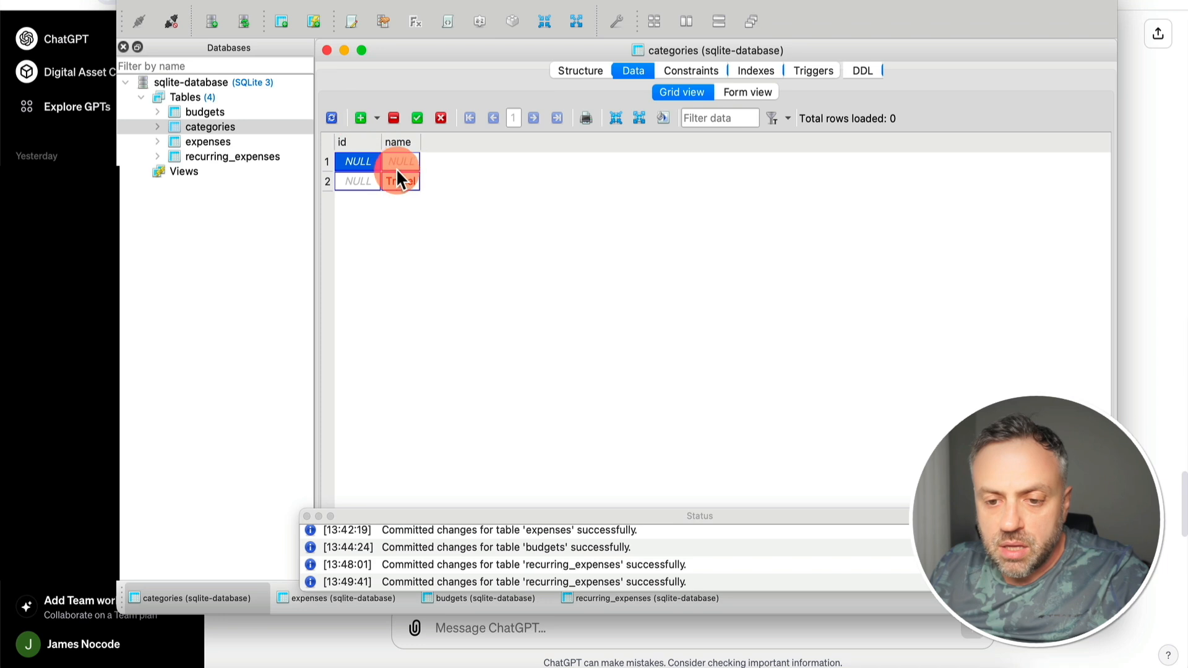
left_click(361, 117)
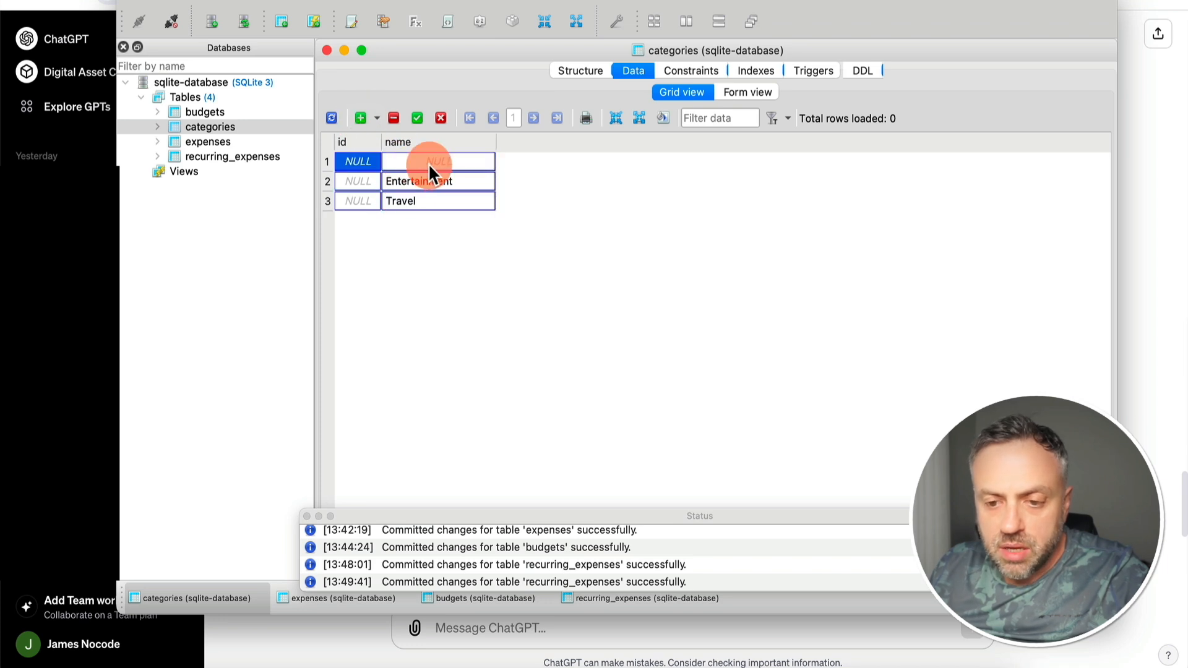
double_click(432, 162)
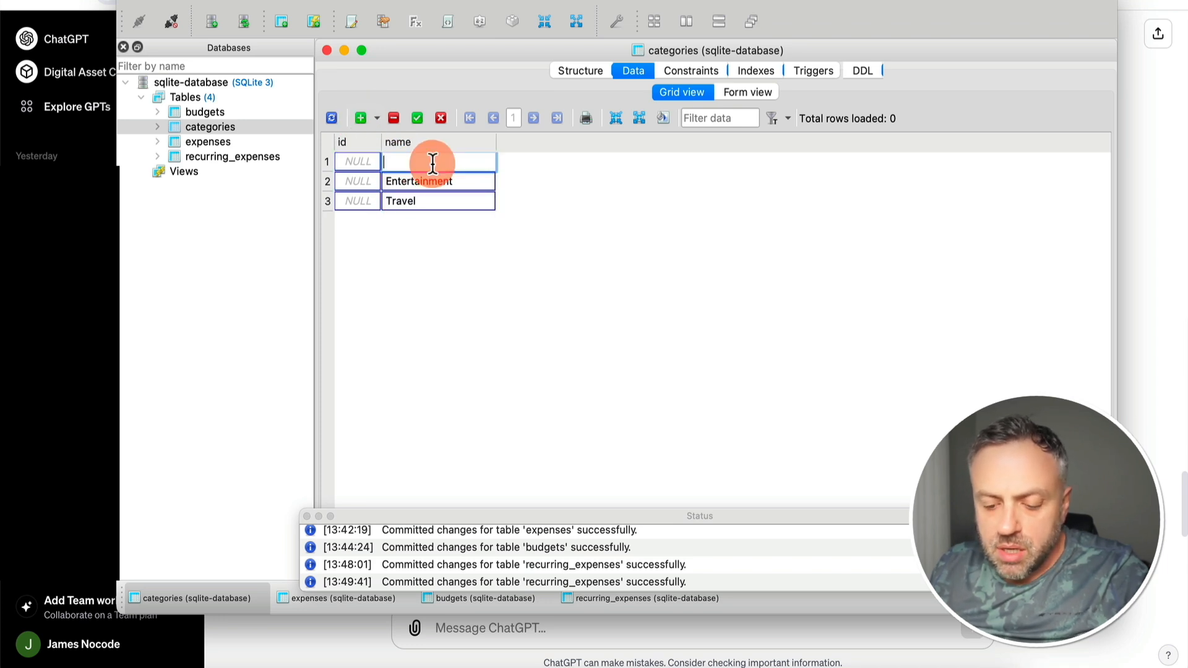
type("Health")
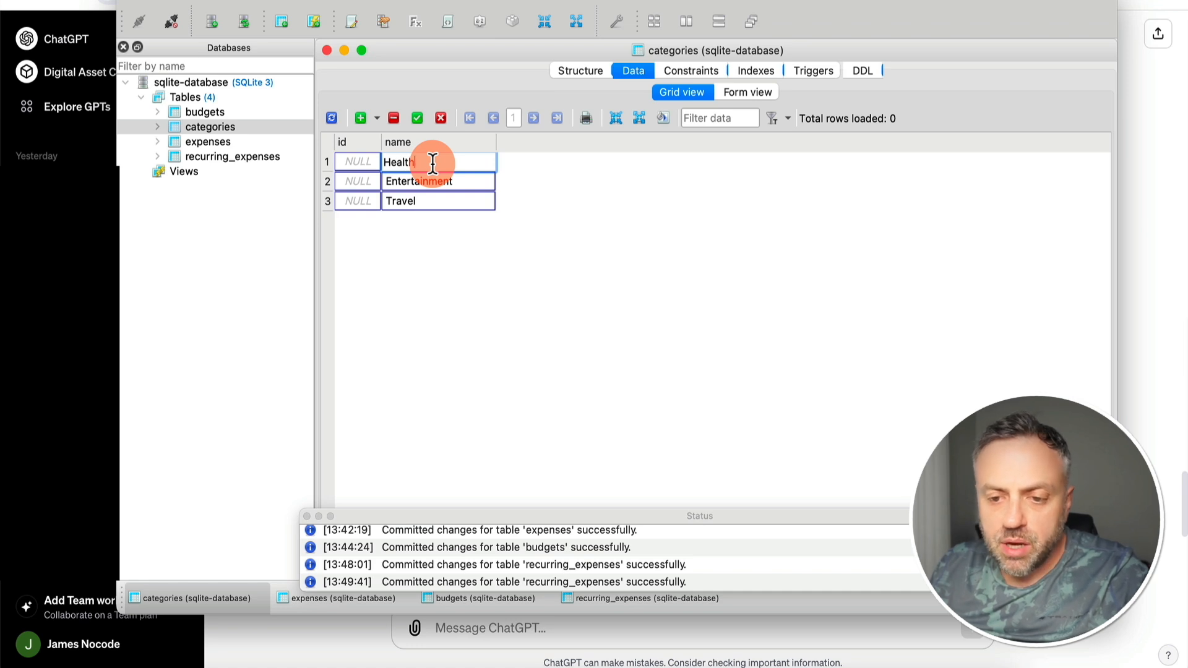
key("Return")
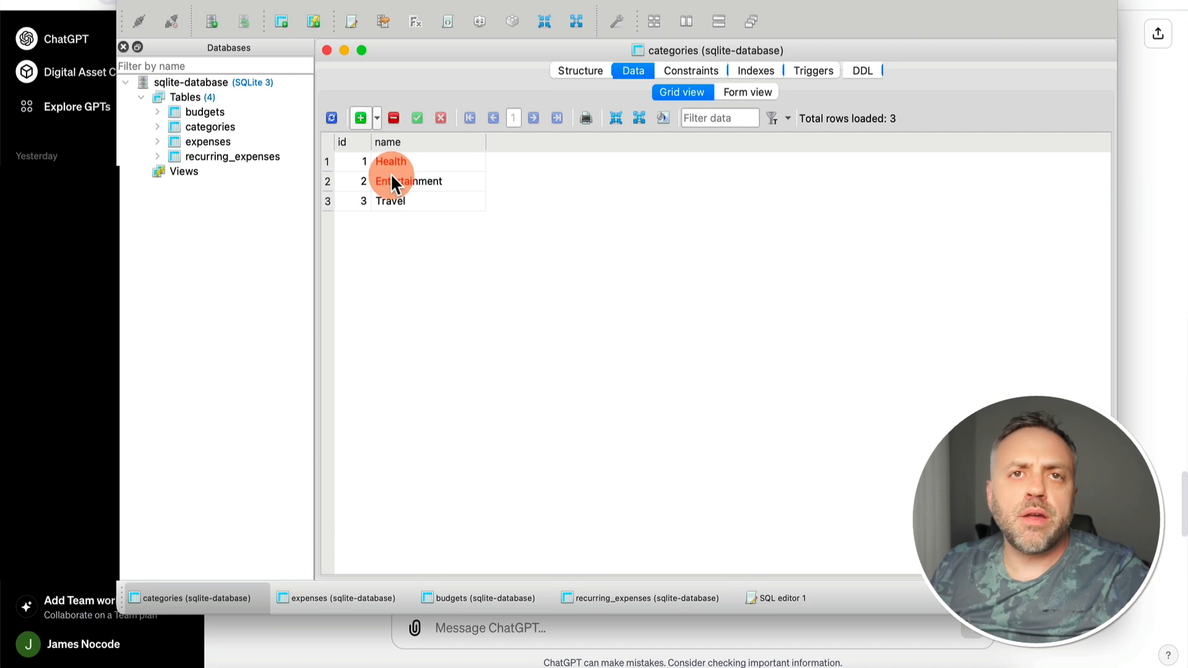
- Open the budgets table's data and insert a row with category_id 1 and limit_amount 100
double_click(216, 116)
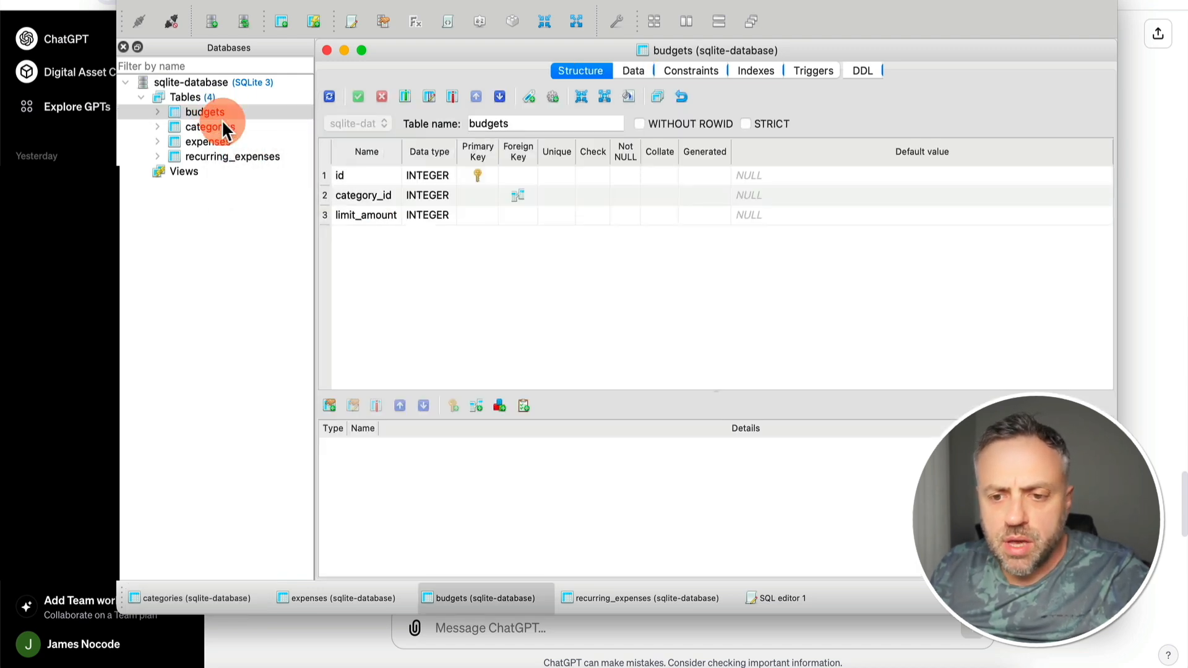
left_click(632, 72)
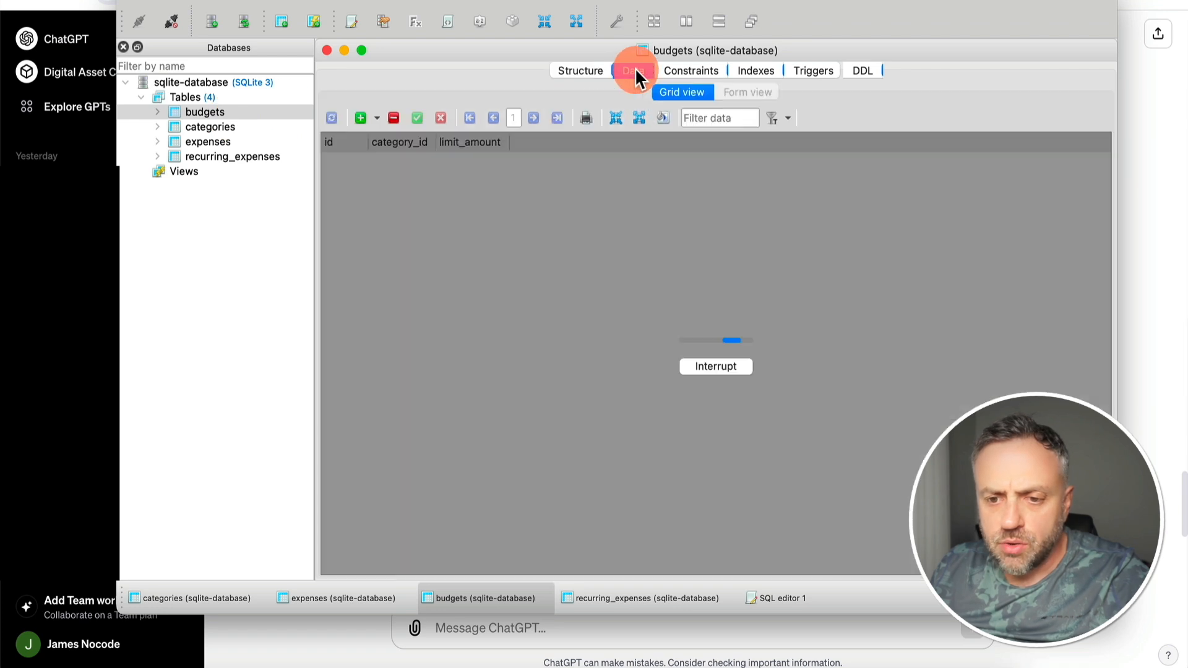
left_click(360, 118)
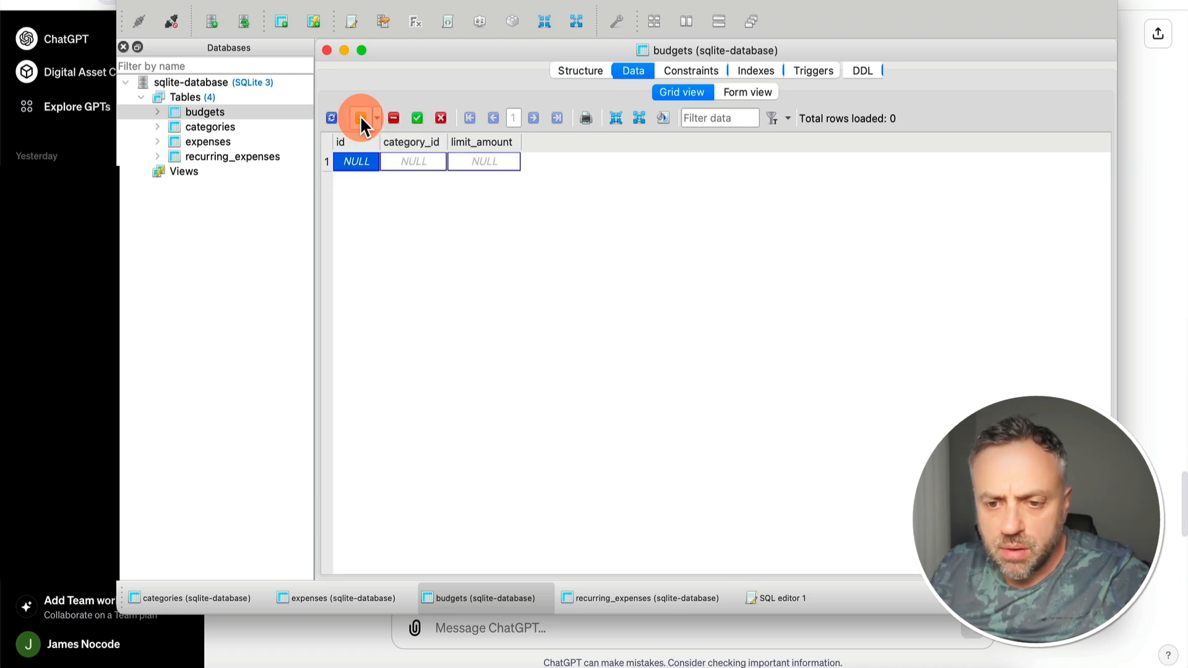
left_click(416, 161)
left_click(416, 161)
type("1")
left_click(493, 160)
left_click(493, 160)
type("100")
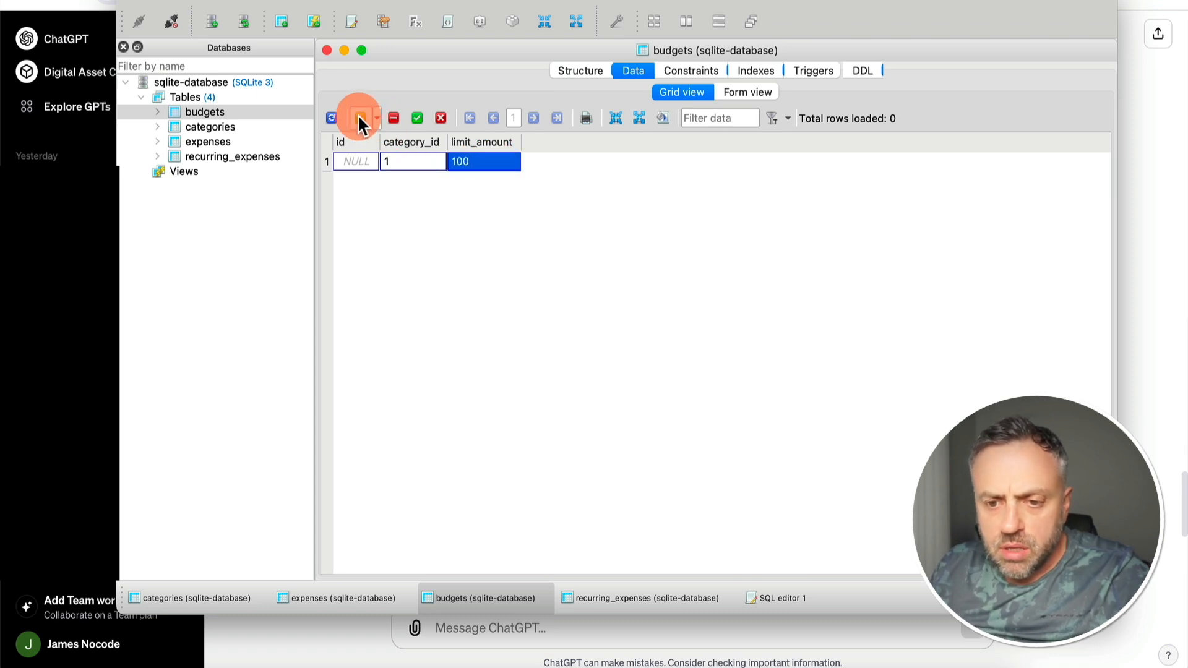
- Insert a budgets row with category_id 2 and limit_amount 200
left_click(360, 118)
left_click(414, 161)
left_click(414, 161)
type("2")
left_click(471, 160)
left_click(470, 160)
type("200")
key("Return")
- Insert a budgets row with category_id 3 and limit_amount 300, and commit the budgets data
key("Insert")
left_click(408, 161)
type("3")
left_click(485, 161)
type("300")
key("Return")
left_click(419, 118)
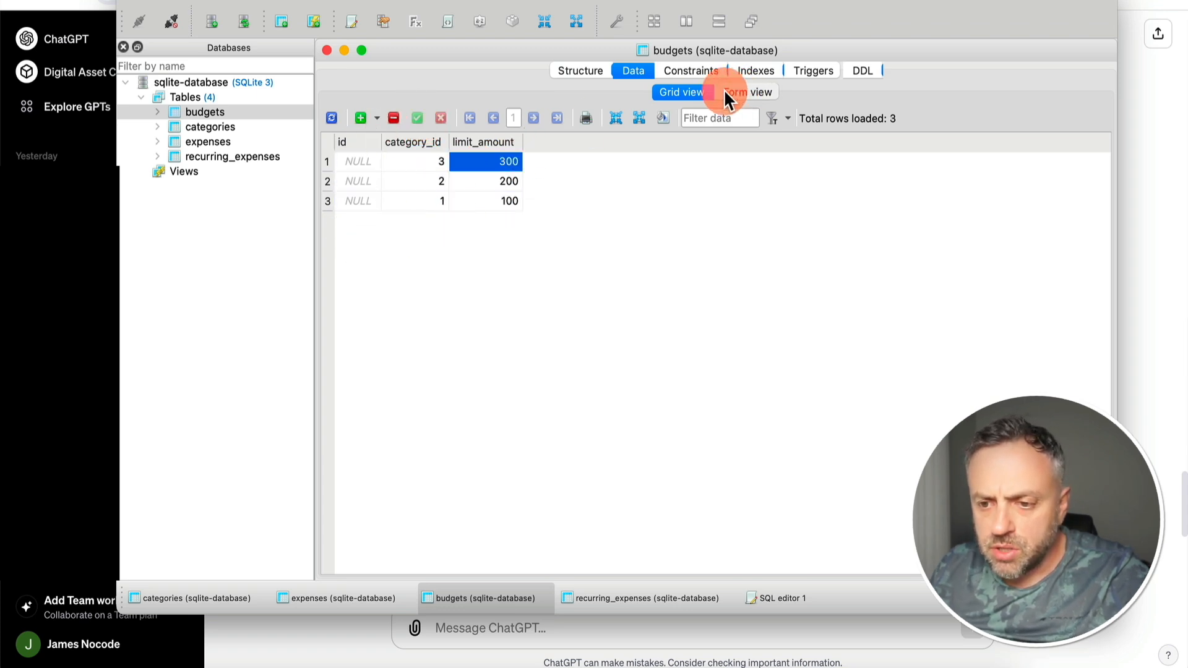
left_click(442, 186)
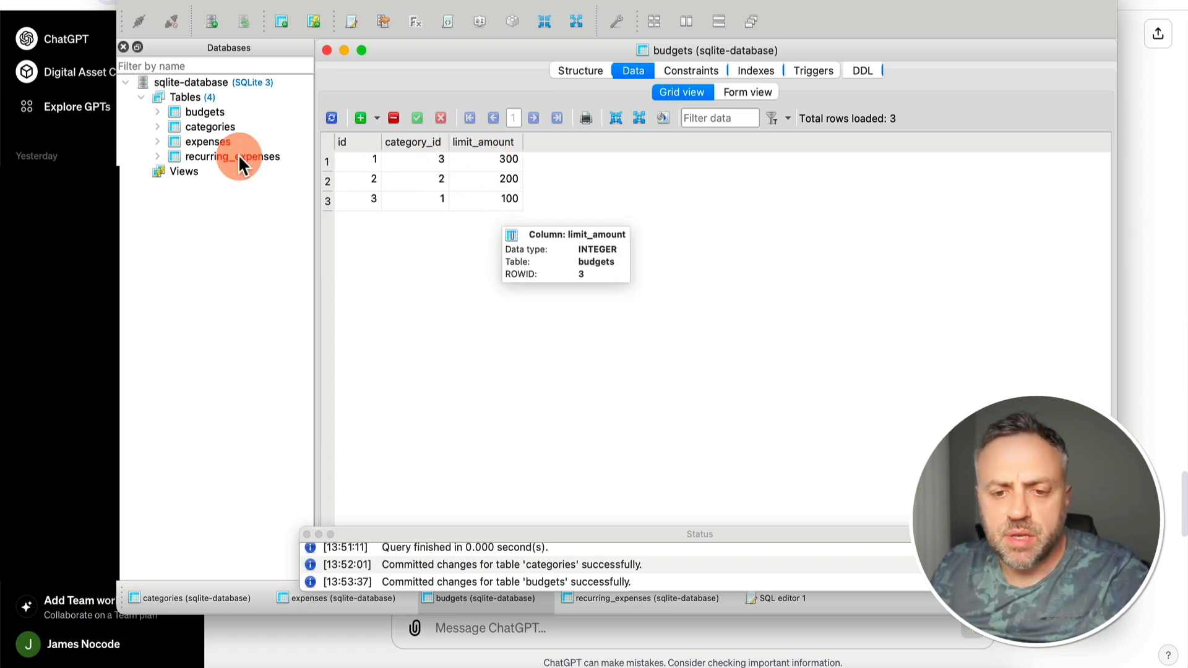
- Open the expenses table's data and insert a row named Airbnb with category_id 1 and amount 100
double_click(210, 141)
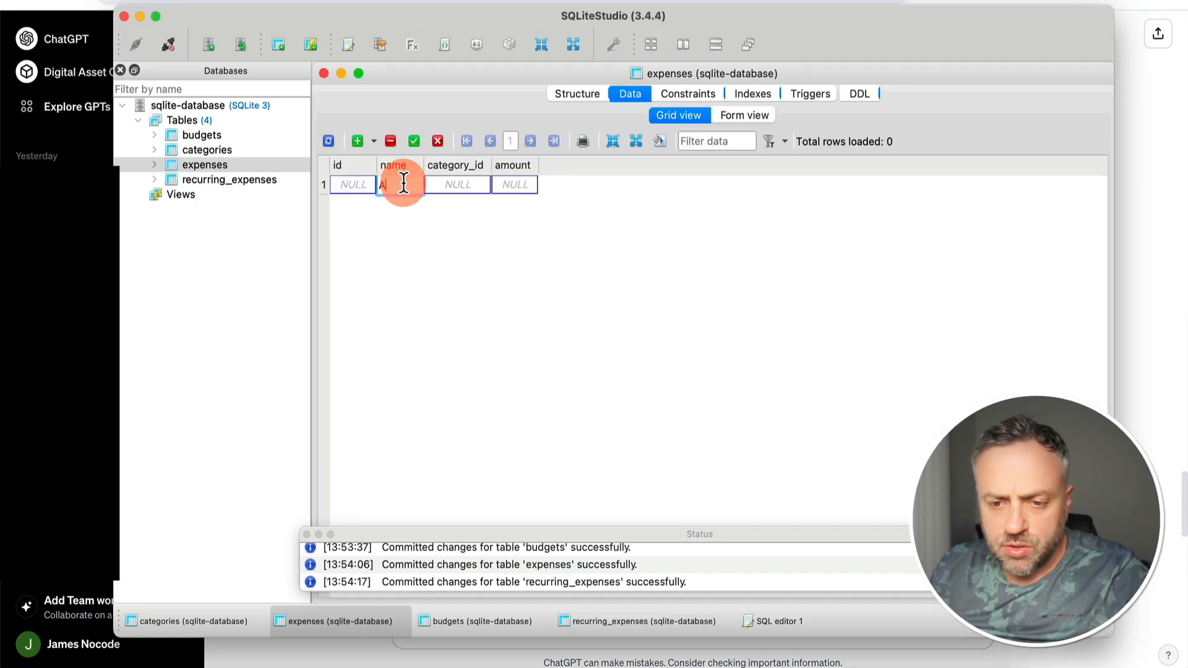
type("irbnb")
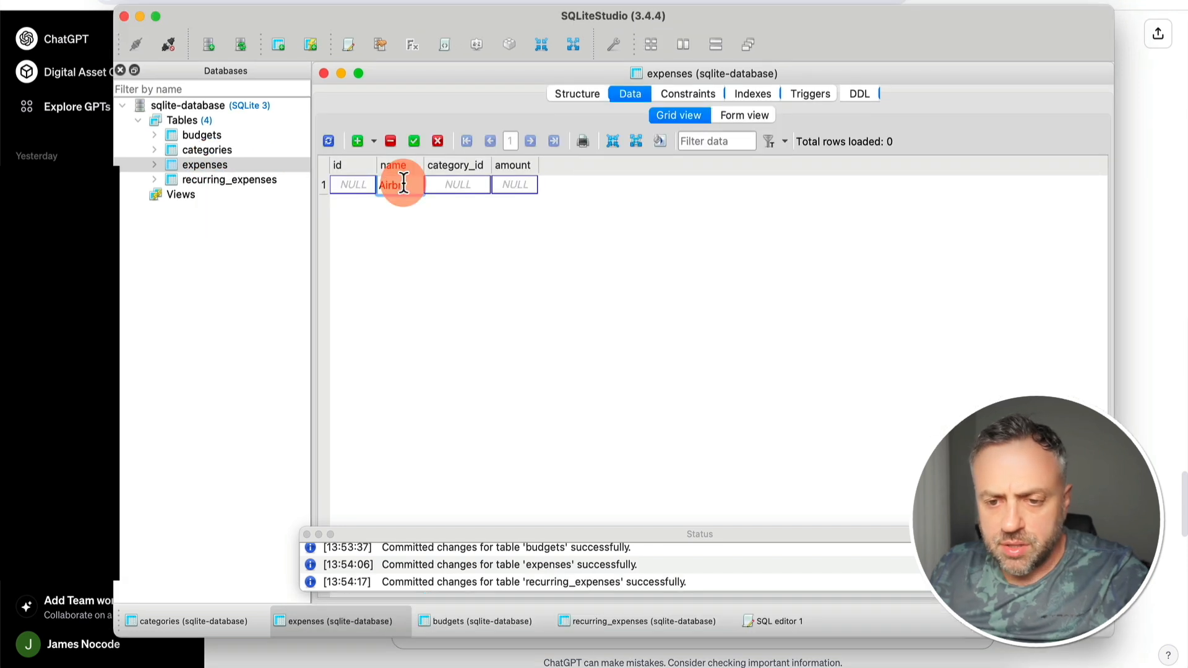
key("Return")
left_click(456, 185)
type("1")
left_click(511, 185)
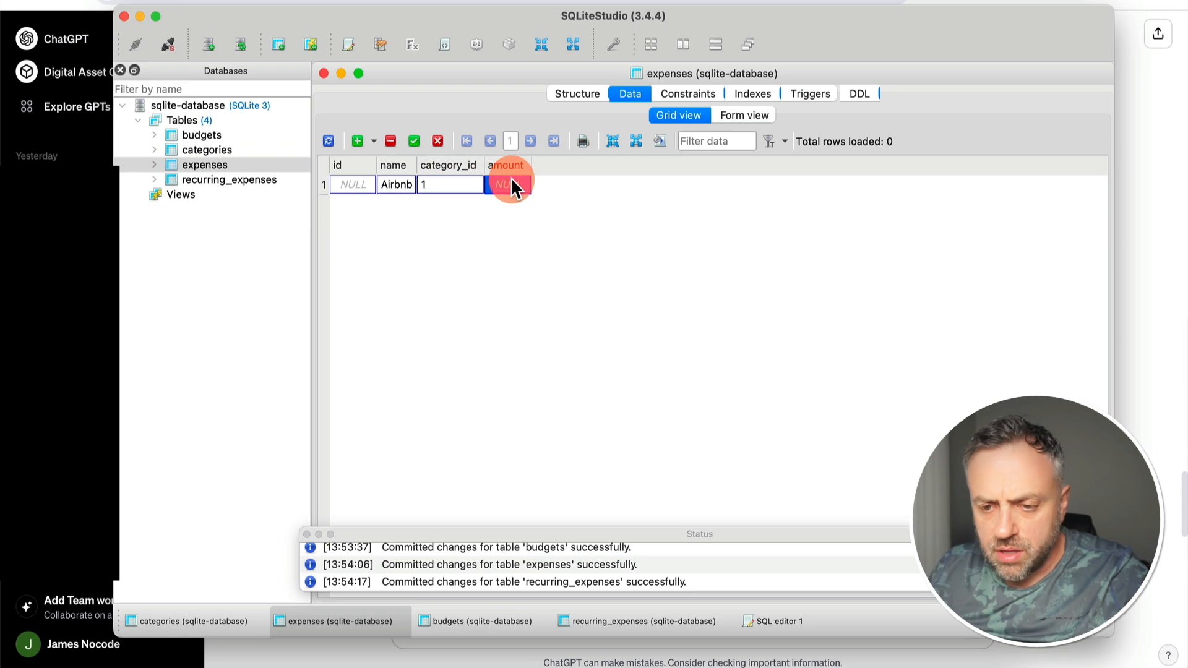
type("00")
key("Return")
- Insert an expenses row named Dentist with category_id 3 and amount 150, and commit the expenses data
left_click(358, 141)
left_click(394, 185)
type("Do")
type("entist")
key("Return")
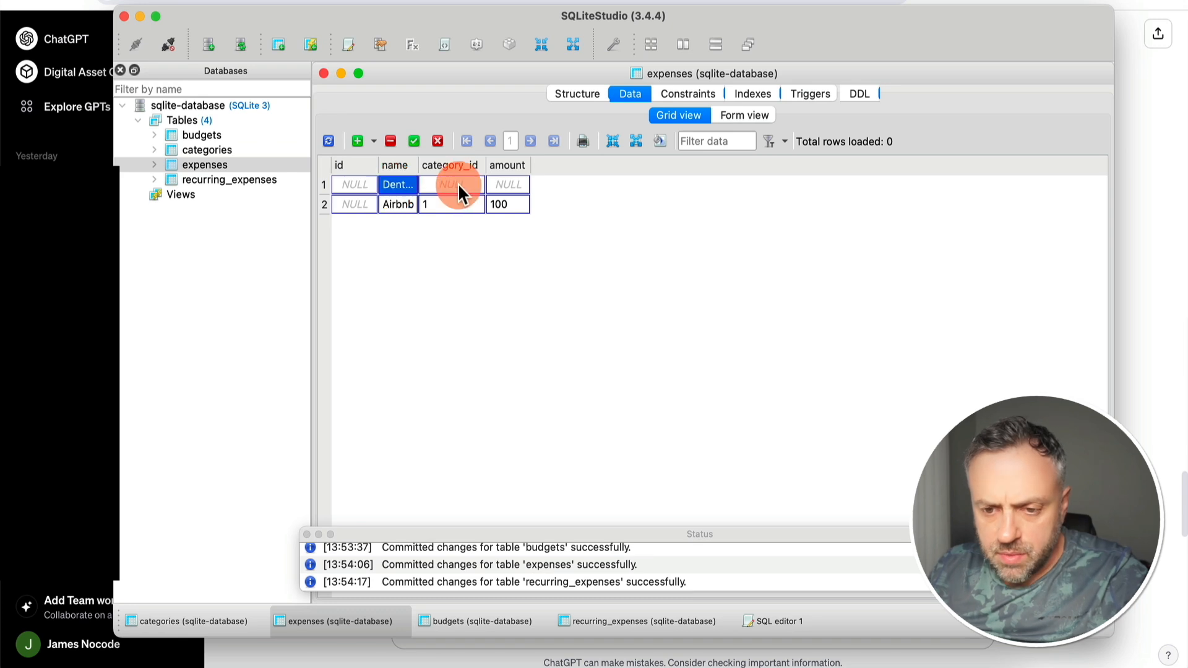
double_click(460, 184)
type("3")
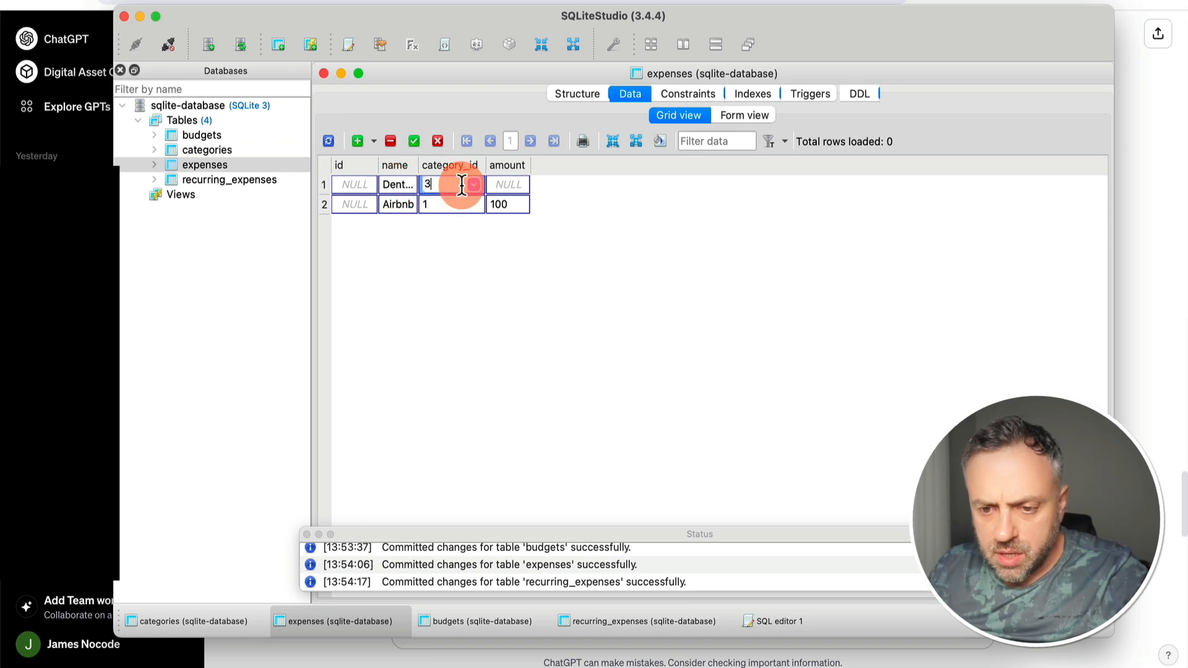
double_click(513, 186)
type("150")
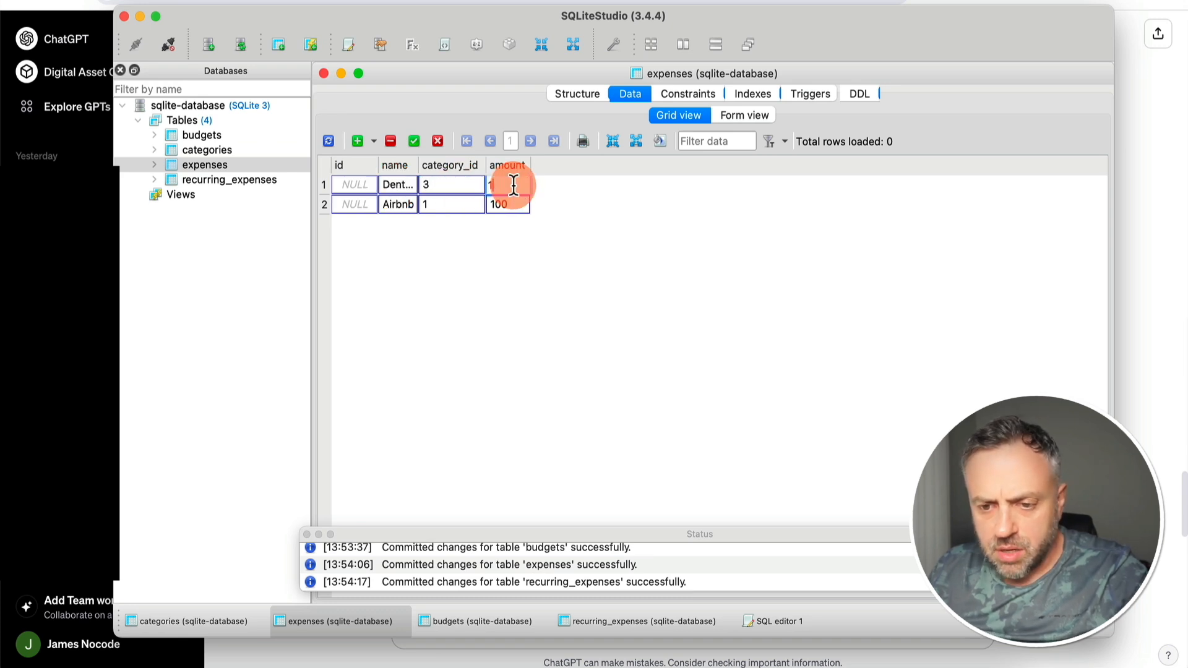
left_click(415, 142)
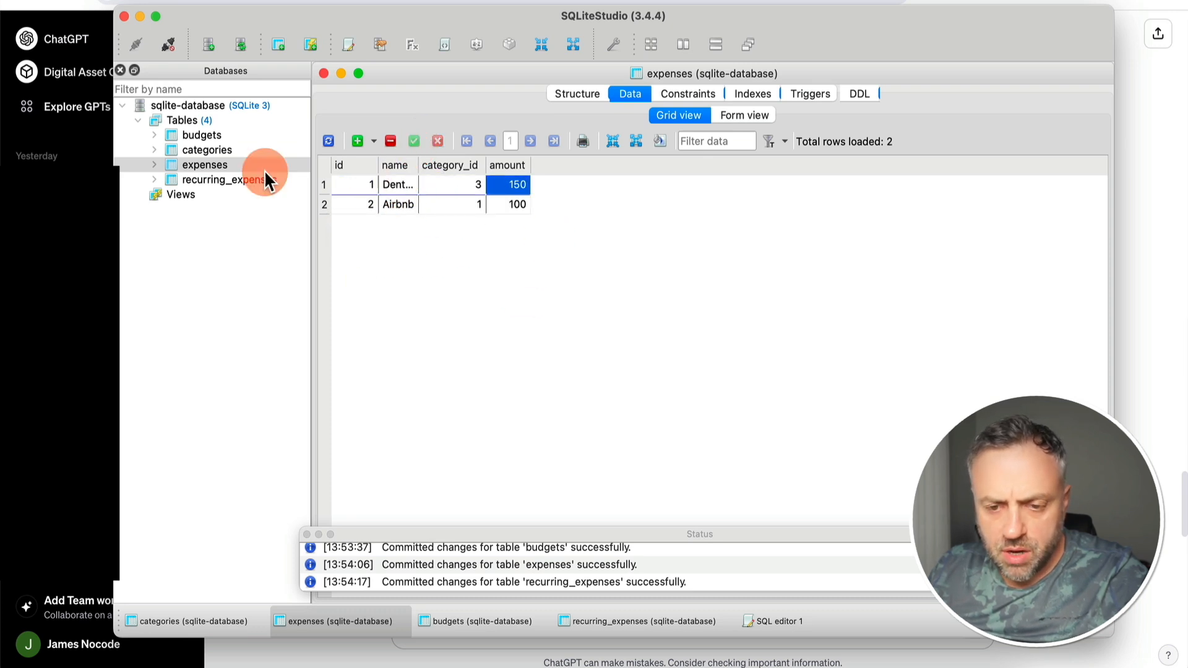
- Open the recurring_expenses table's data and insert a row with amount 50, category_id 2, frequency Monthly and name Cable
double_click(206, 180)
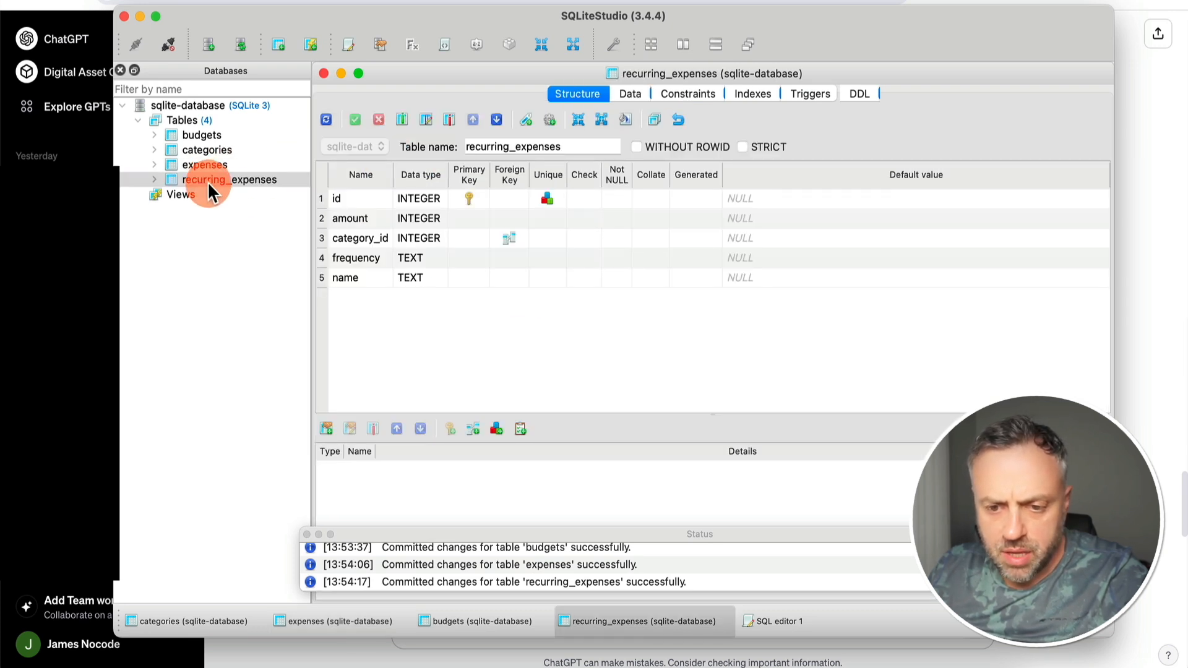
left_click(643, 97)
left_click(358, 141)
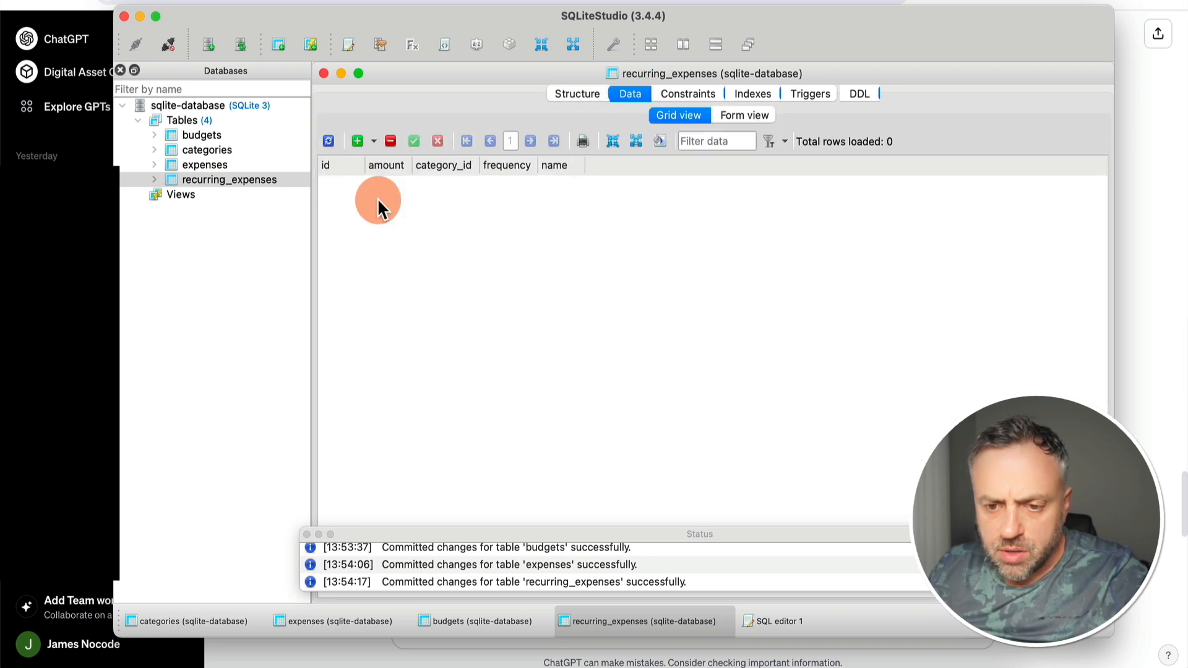
left_click(397, 186)
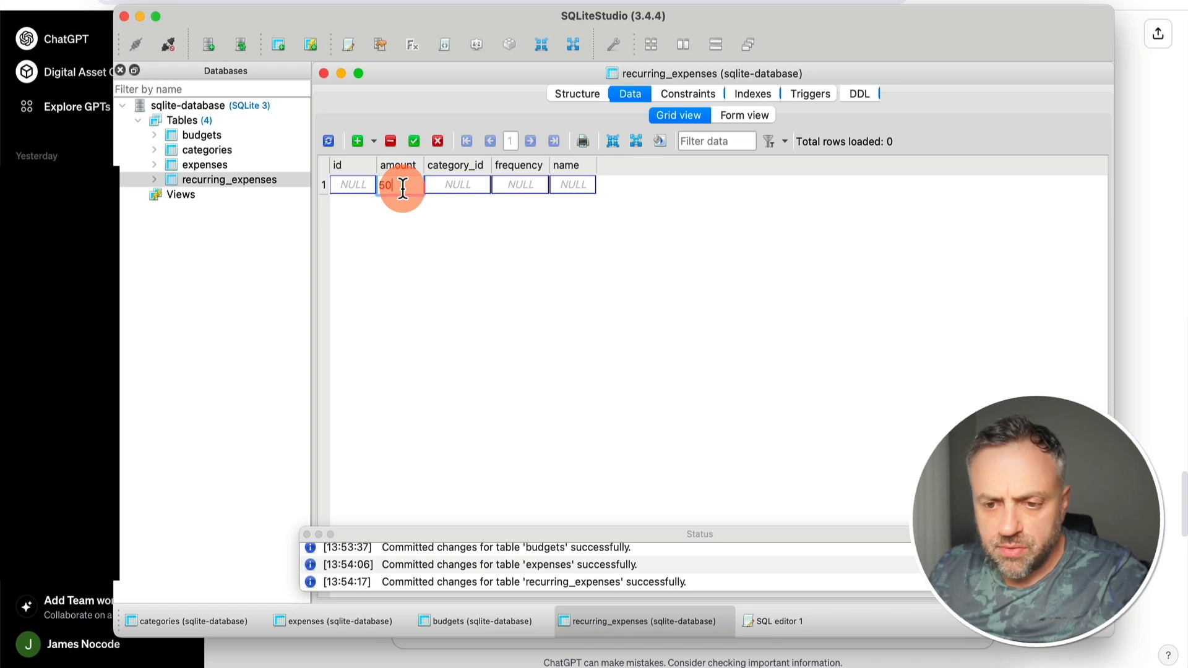
double_click(459, 185)
key("Return")
double_click(524, 185)
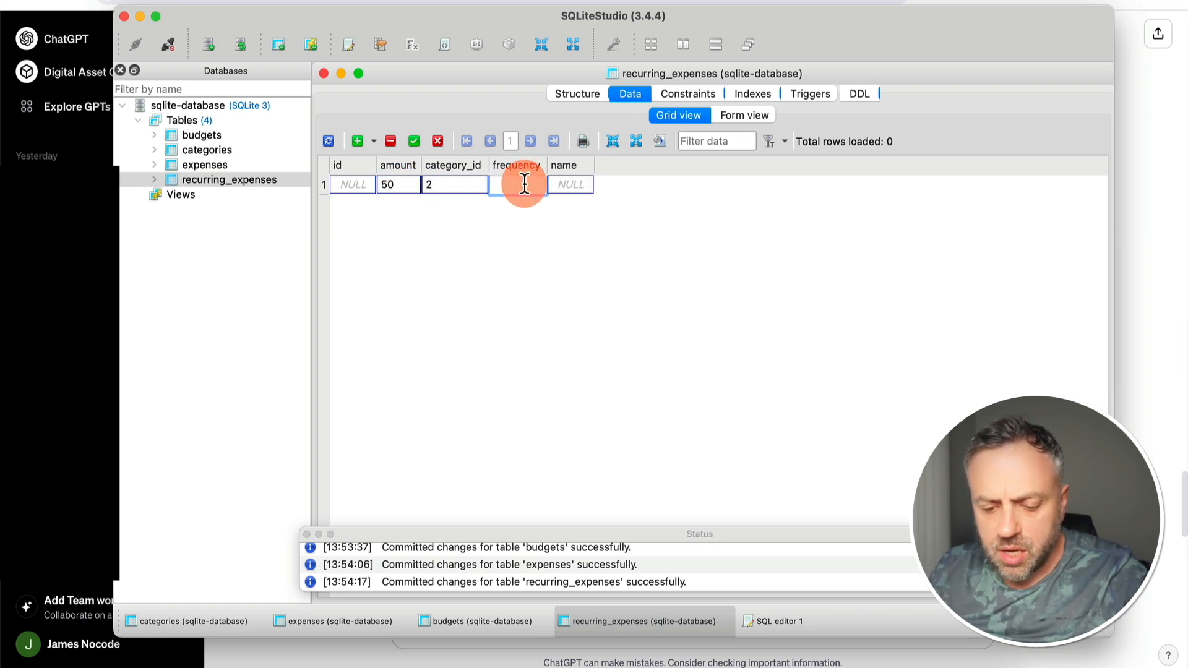
type("Monthly")
double_click(572, 184)
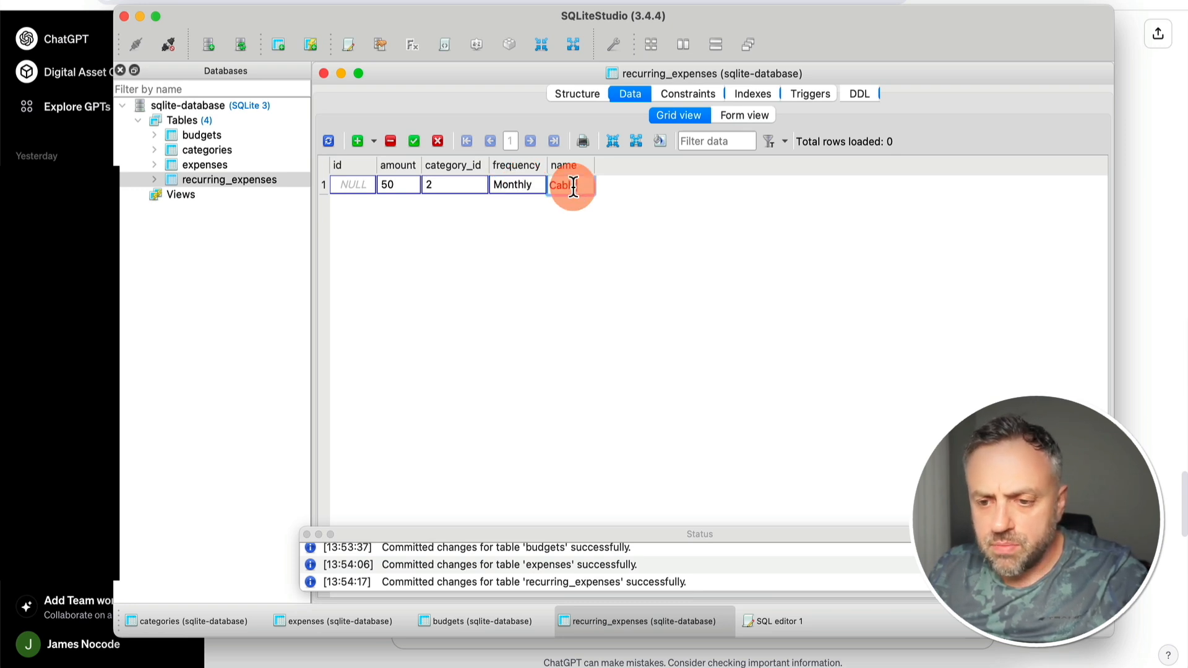
type("Cable")
- Insert a recurring_expenses row with amount 100, category_id 3, frequency Monthly and name Insurance
left_click(357, 141)
double_click(395, 183)
type("10")
double_click(461, 185)
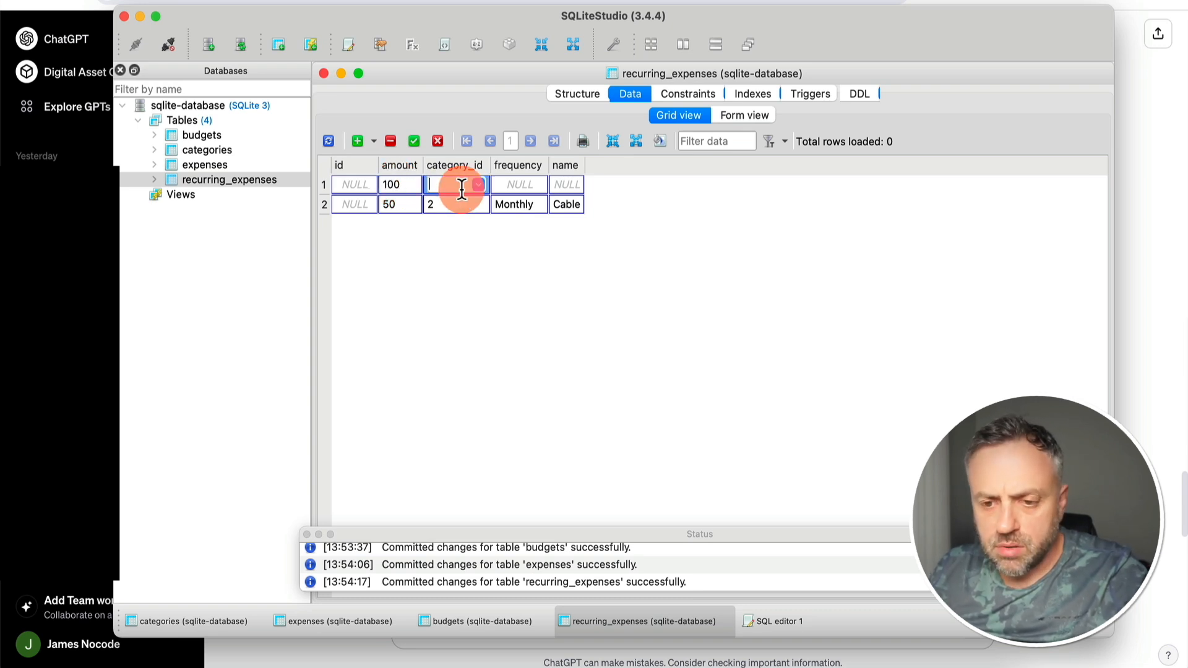
type("3")
double_click(515, 185)
type("MInsurance")
key("Return")
- Insert a recurring_expenses row with amount 500, category_id 1, frequency Monthly and name Rent
left_click(357, 141)
double_click(398, 185)
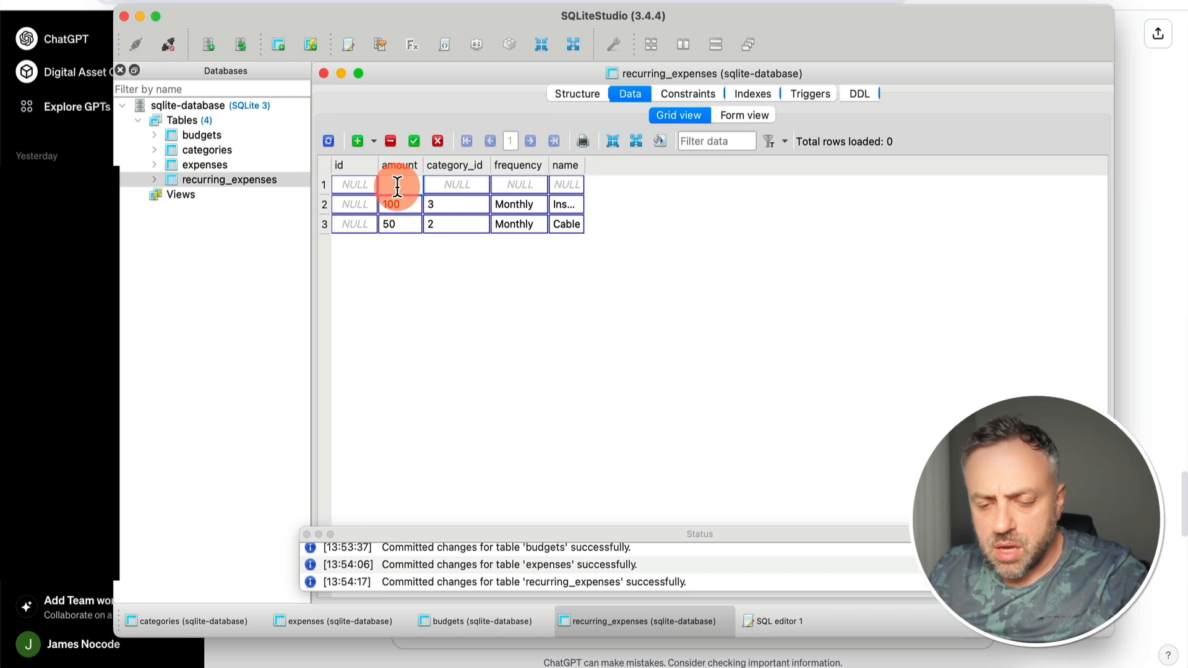
type("500")
left_click(456, 187)
left_click(457, 187)
type("1")
left_click(504, 187)
type("Monthly")
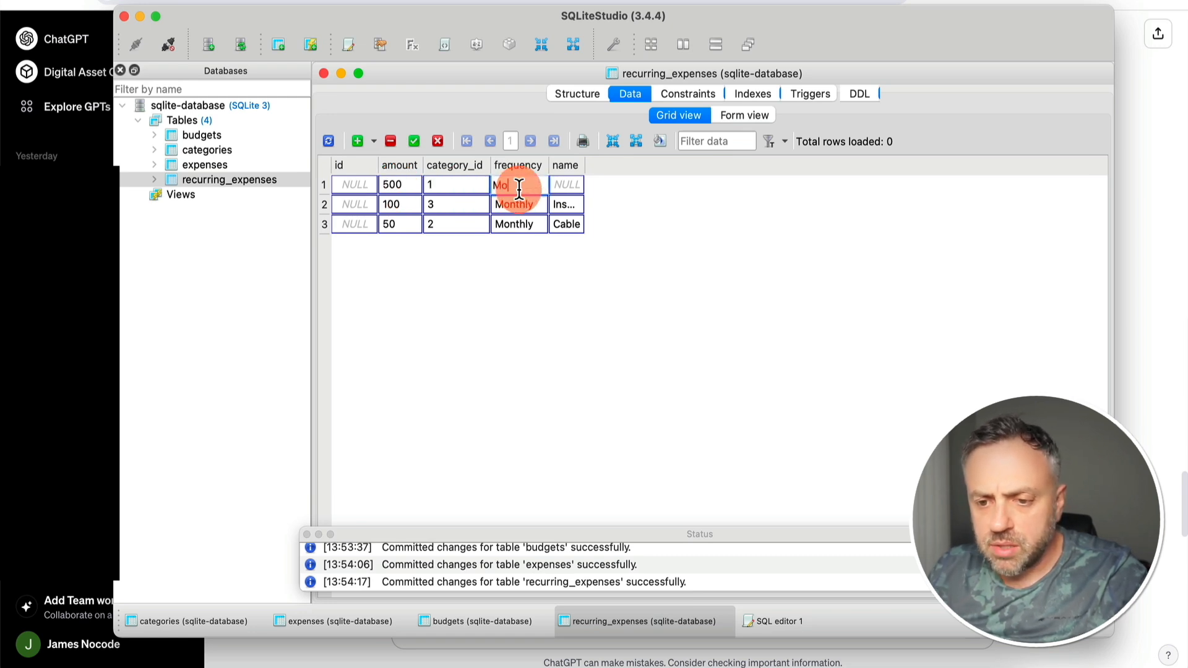
left_click(564, 185)
type("Rent")
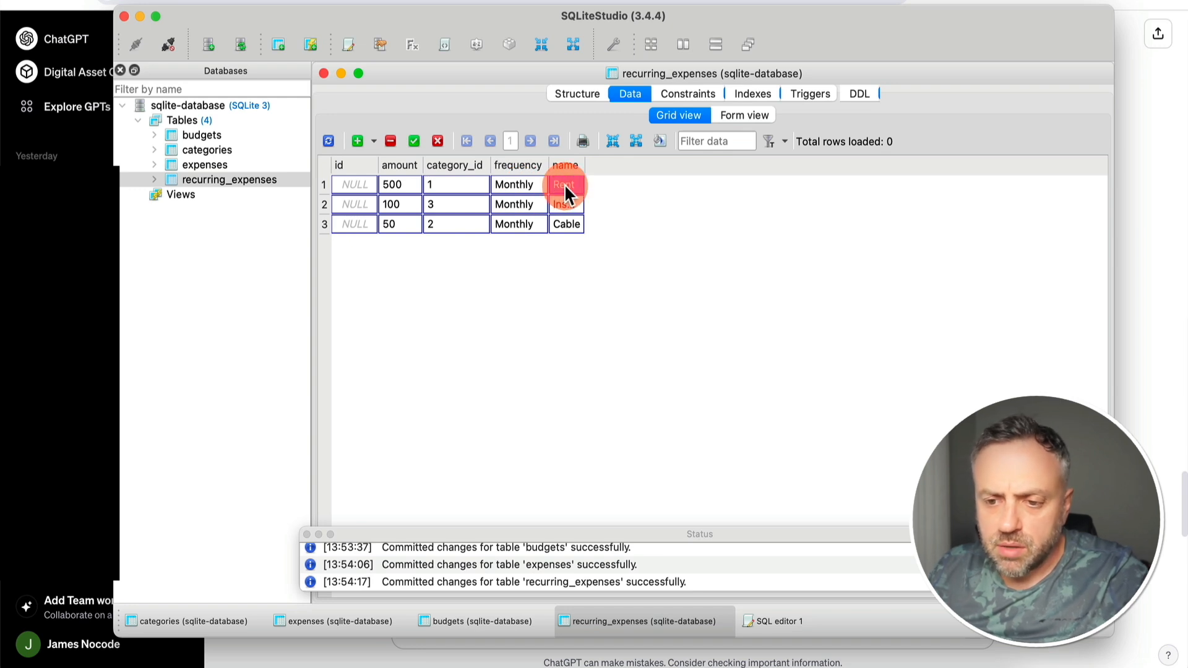
left_click(496, 335)
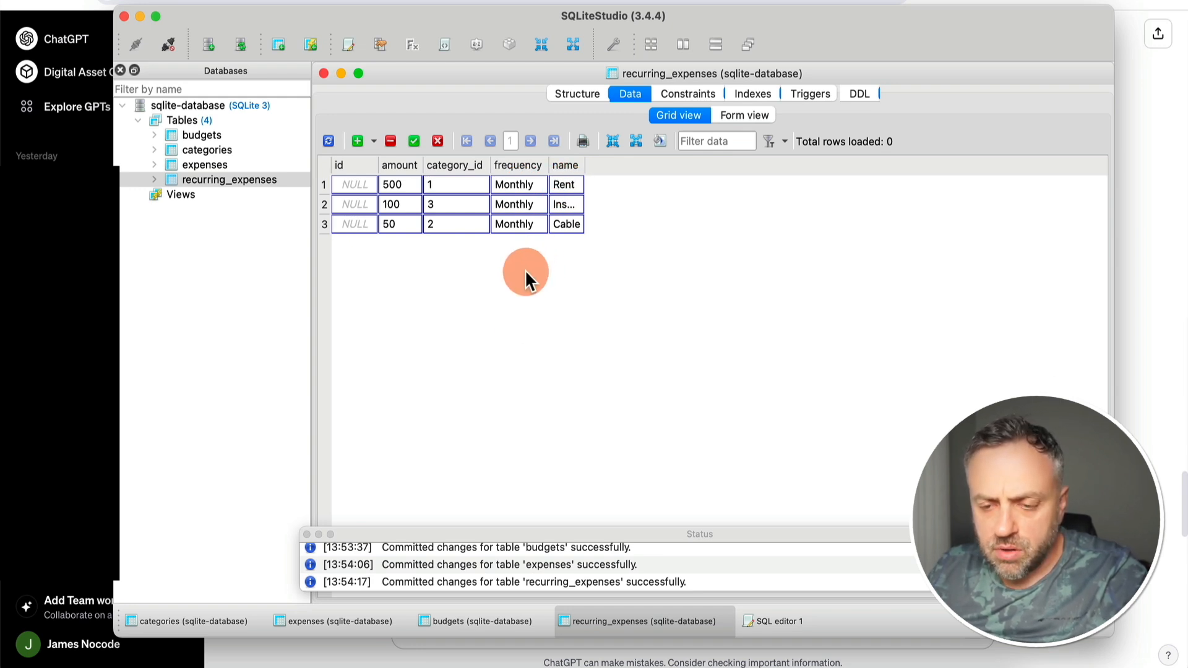
- Commit the recurring_expenses rows and review the data of the expenses, categories and budgets tables
left_click(415, 141)
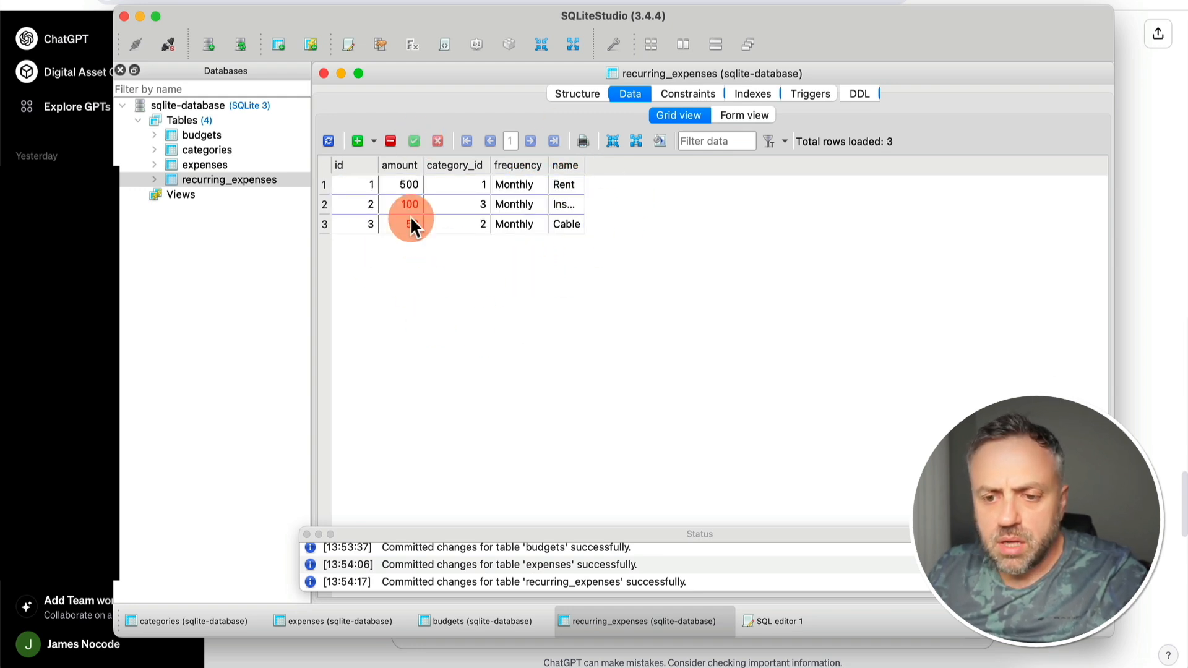
left_click(228, 165)
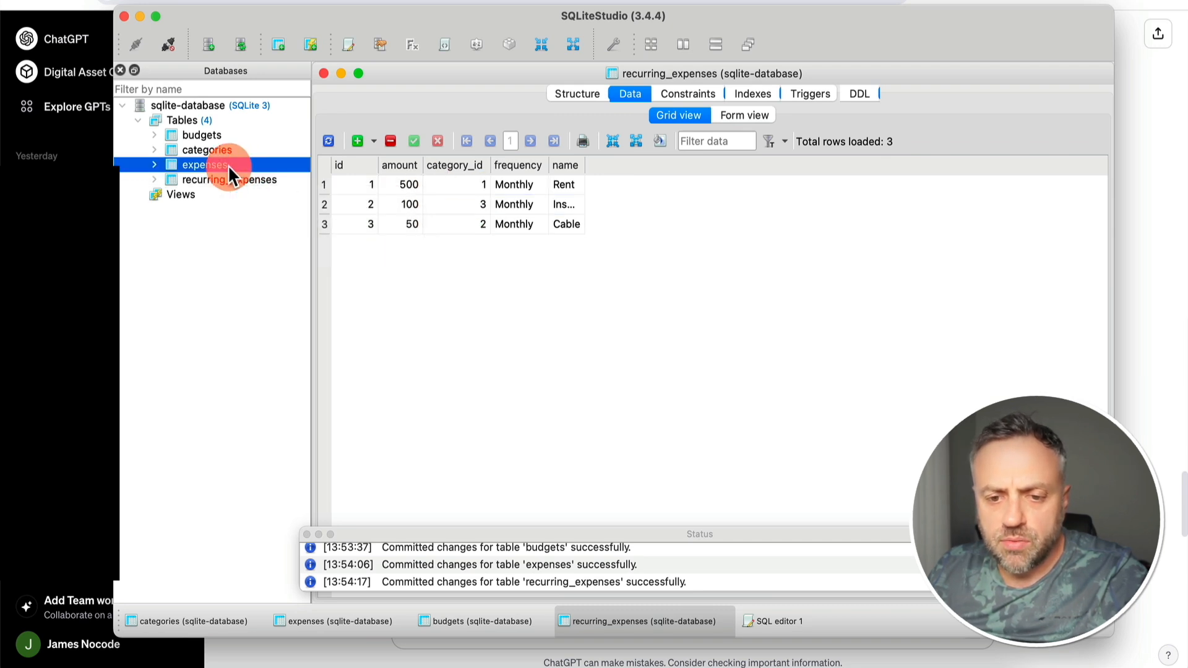
double_click(228, 165)
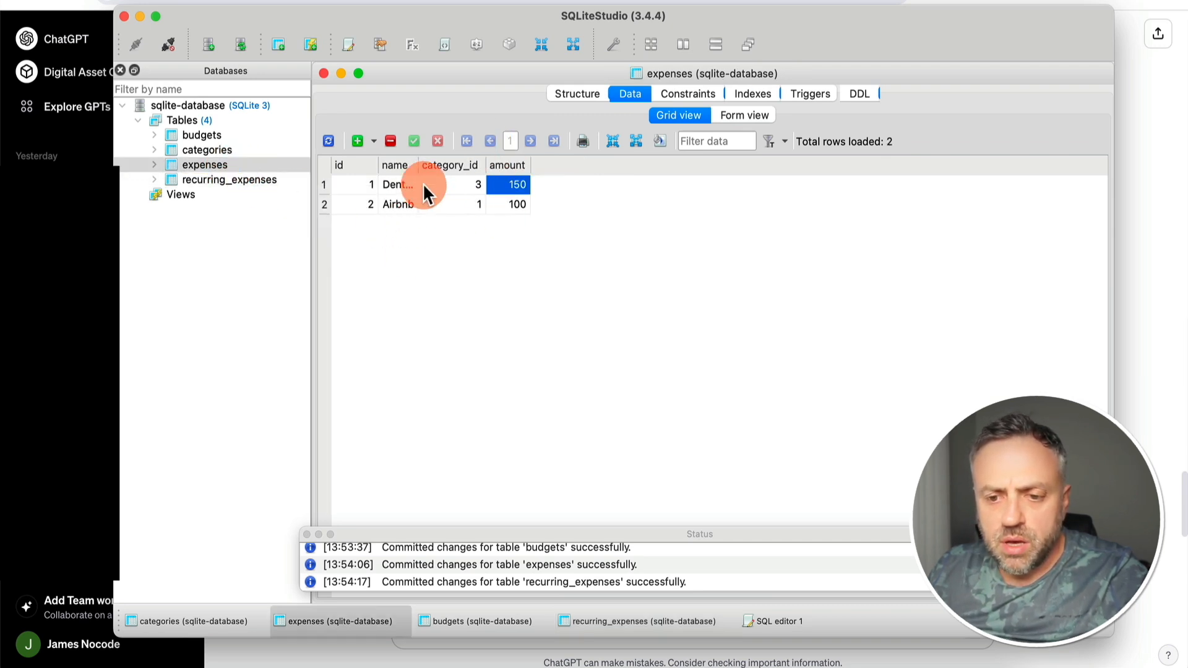
left_click_drag(419, 165, 458, 166)
double_click(237, 154)
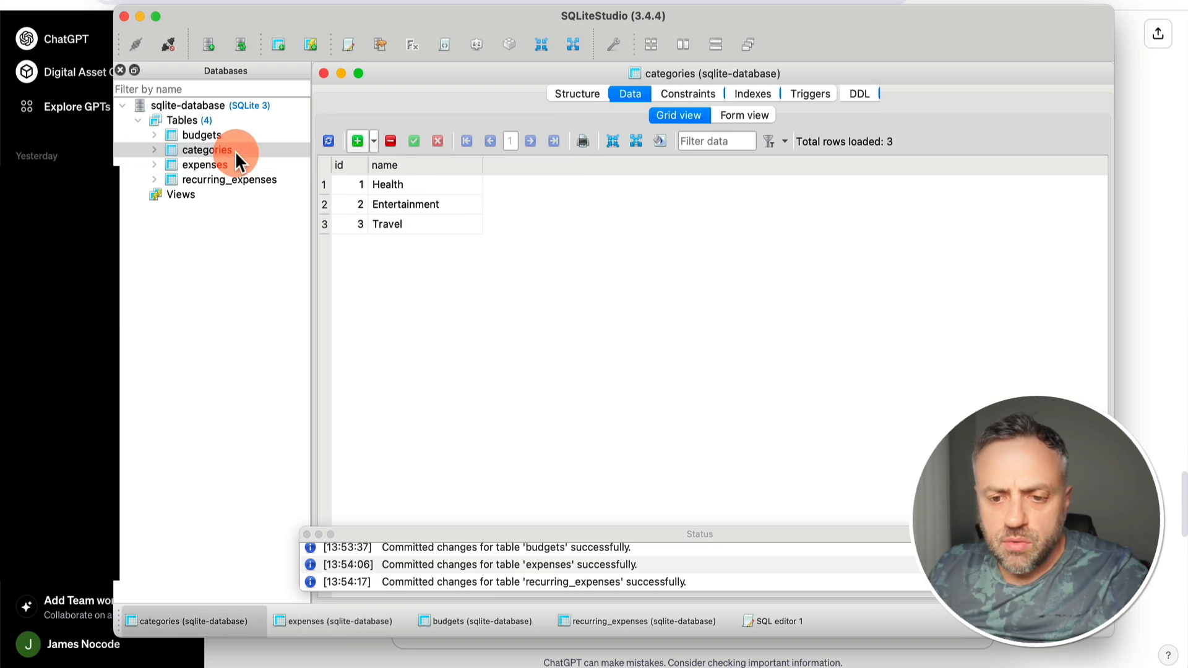
double_click(211, 135)
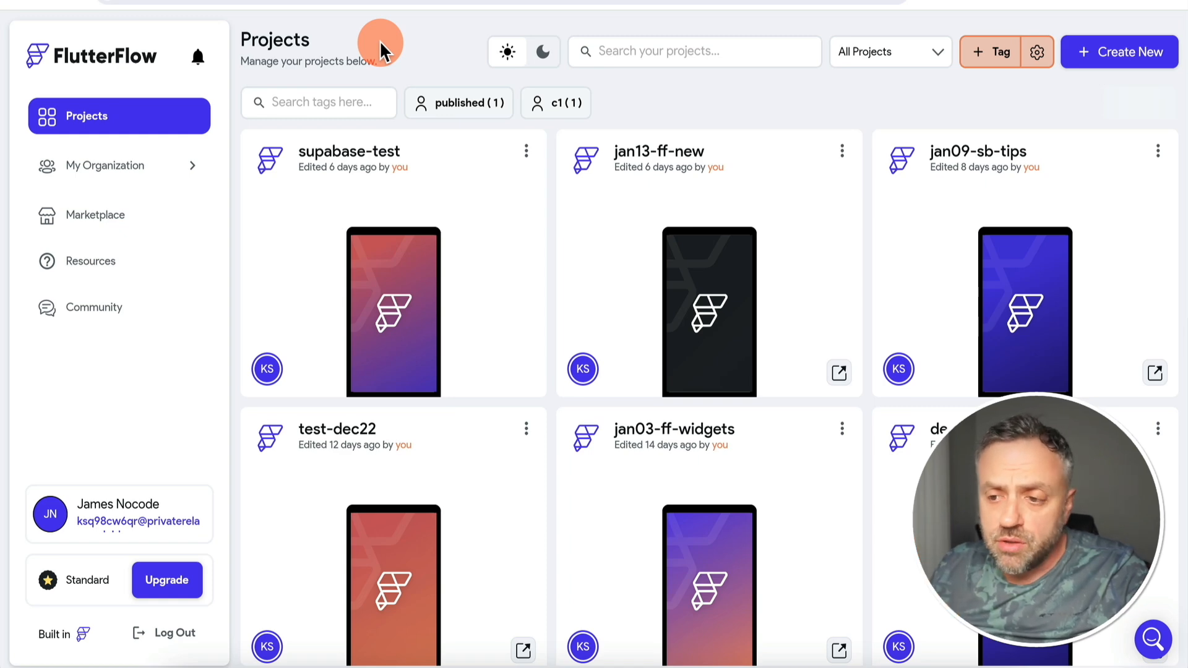
- In FlutterFlow, create a blank project named sqlite-expenses with Firebase setup turned off
left_click(1117, 58)
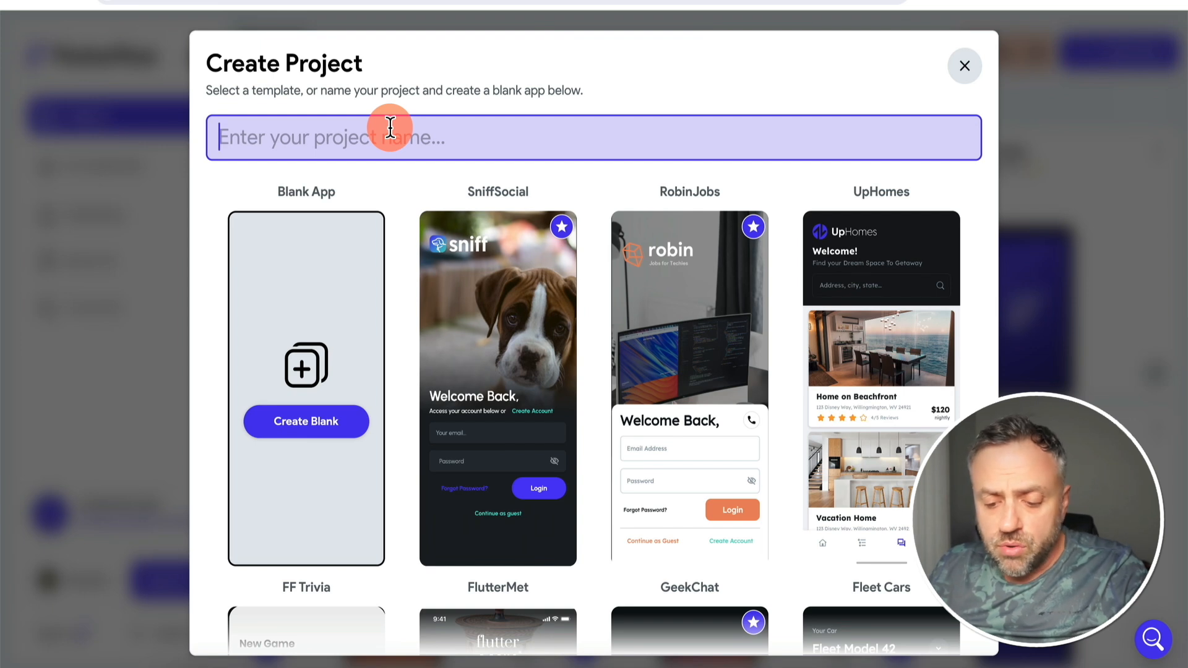
type("sqlite-expenses")
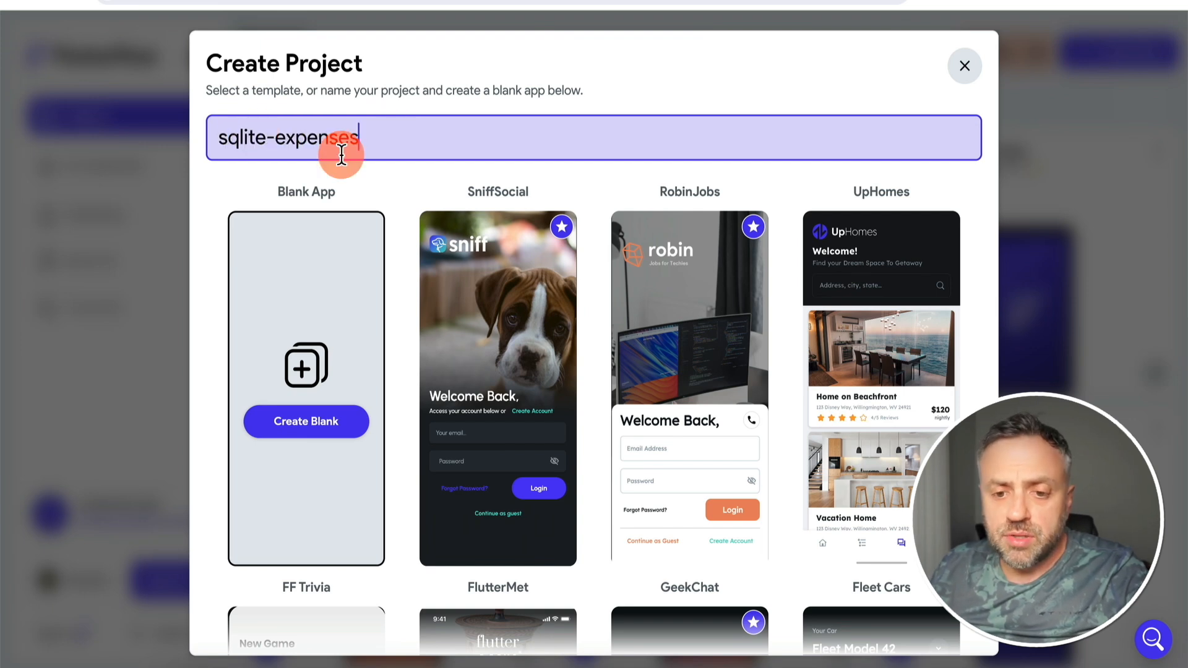
left_click(323, 424)
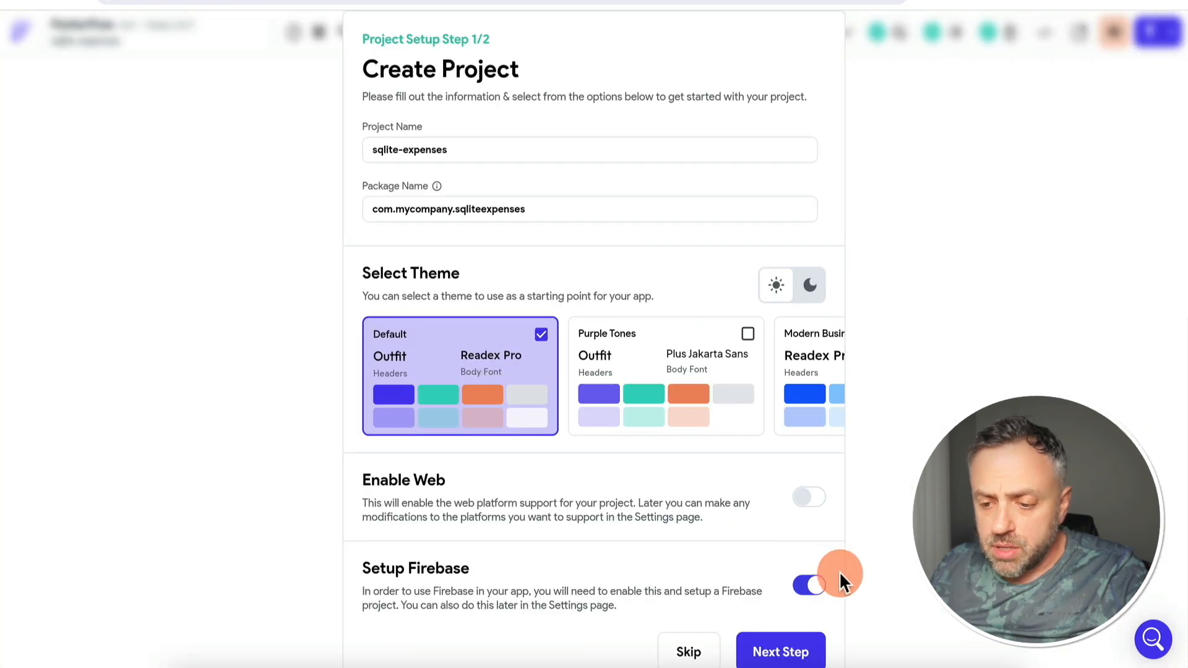
left_click(809, 585)
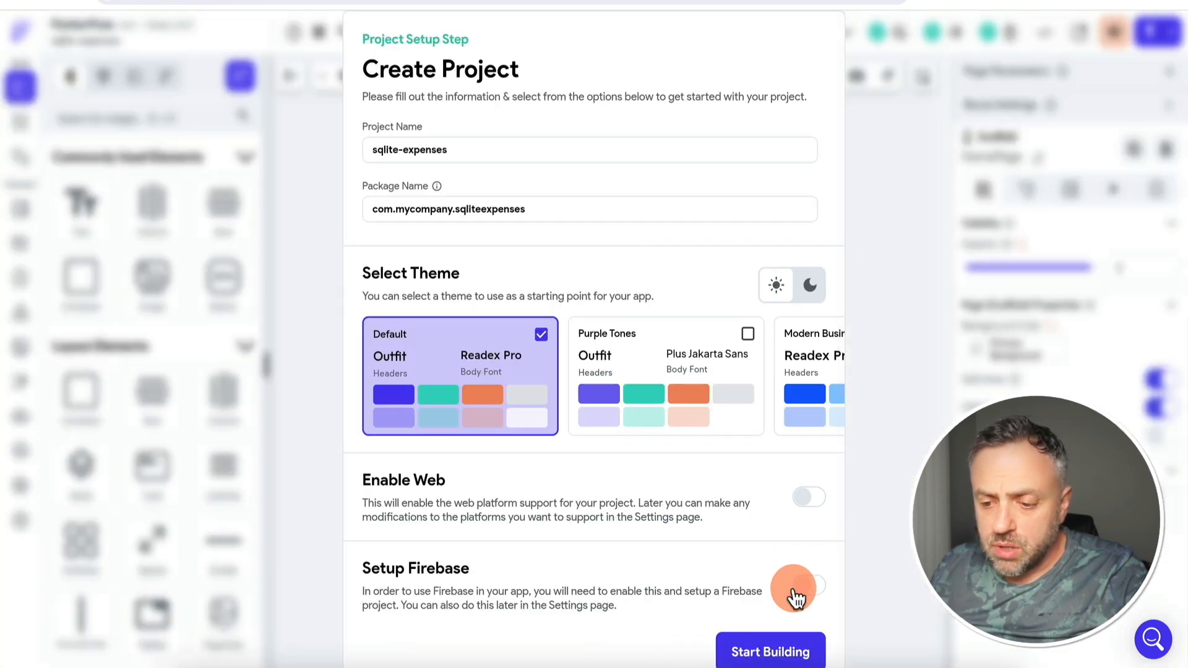
left_click(770, 652)
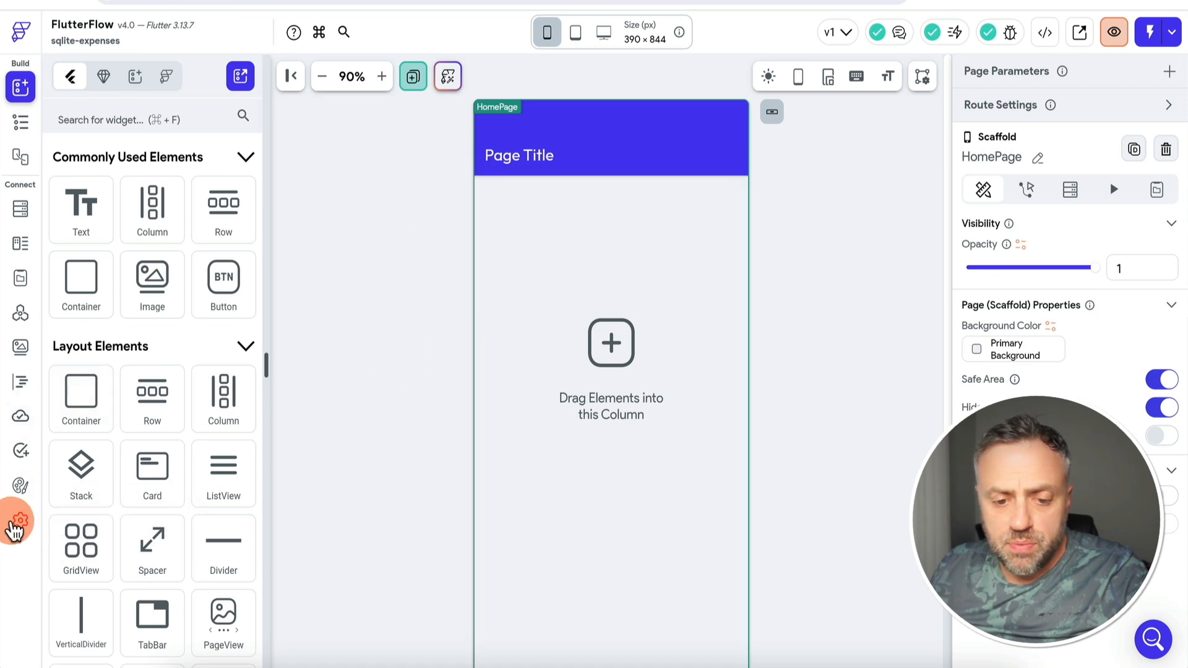
- Open the project's SQLite integration settings and enable SQLite
left_click(21, 523)
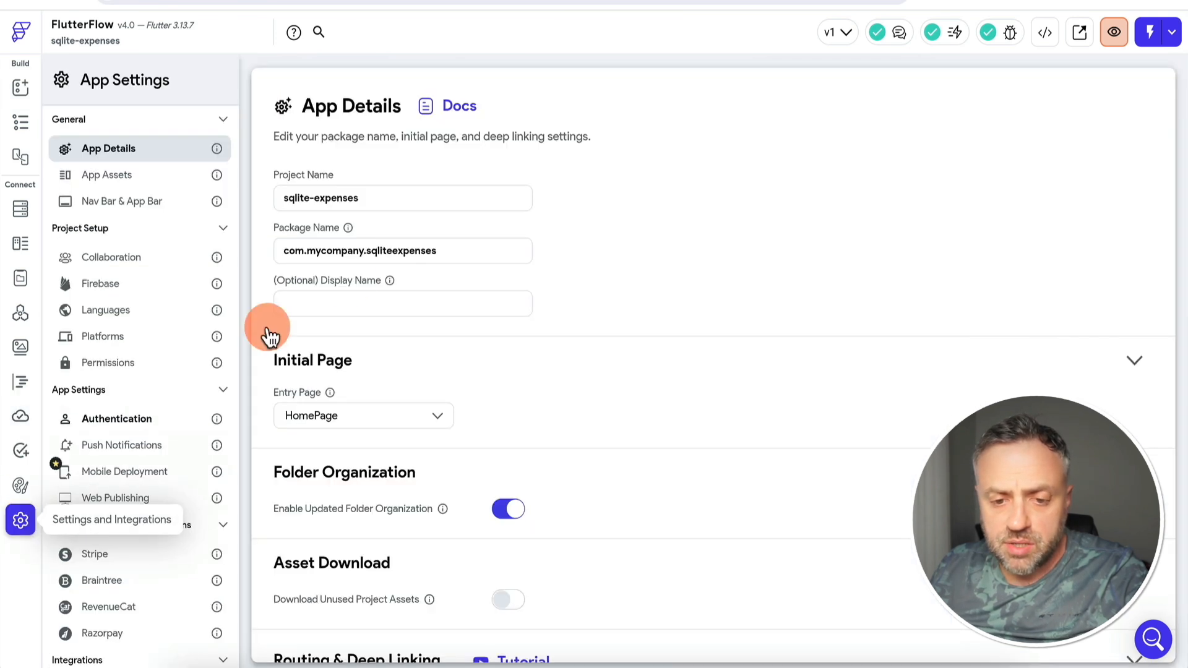
scroll(146, 481, "down", 3)
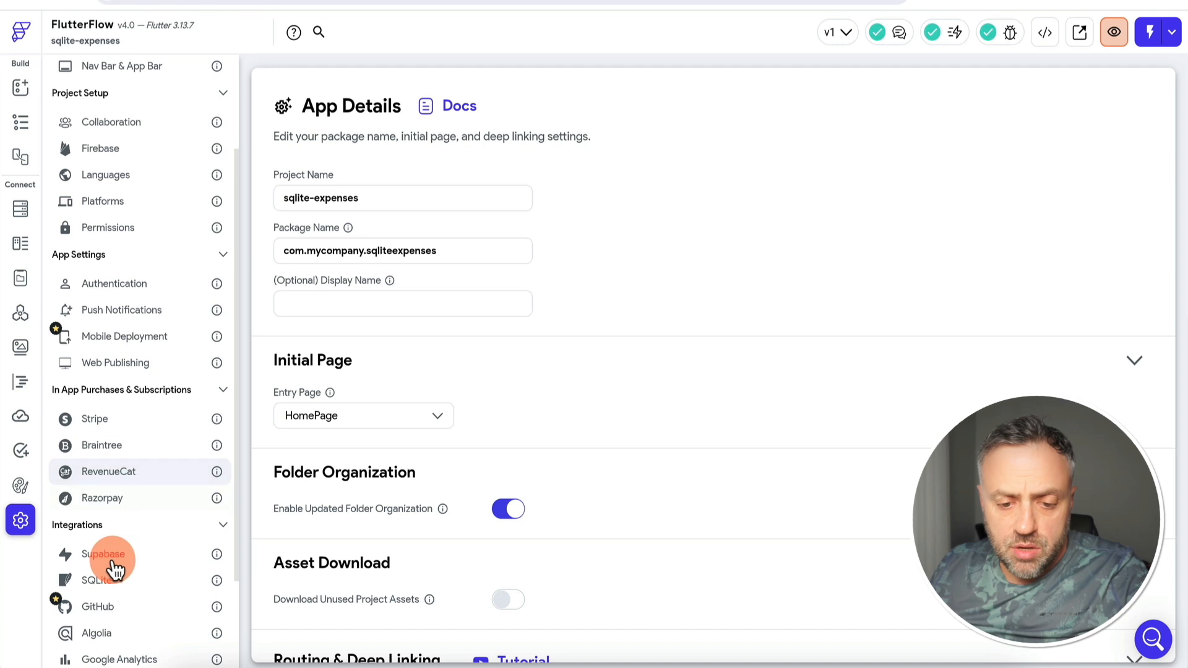
left_click(110, 595)
left_click(381, 168)
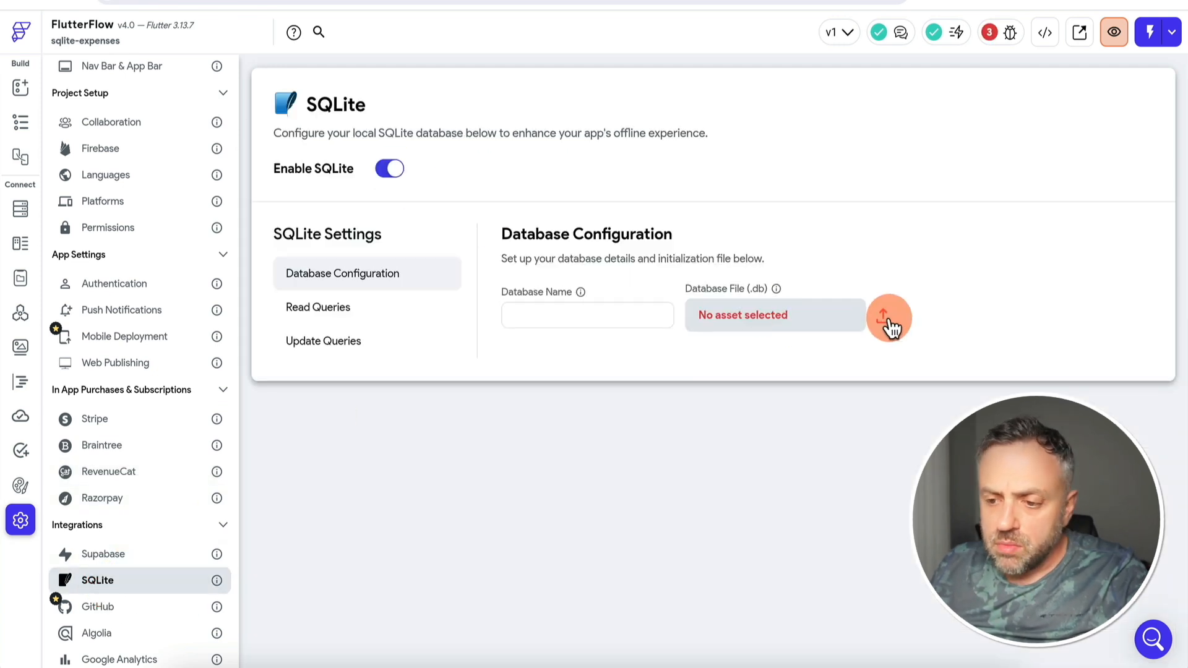
- Upload sqlite-database.db from the Temp folder as the database file and name the database sqldb
left_click(885, 317)
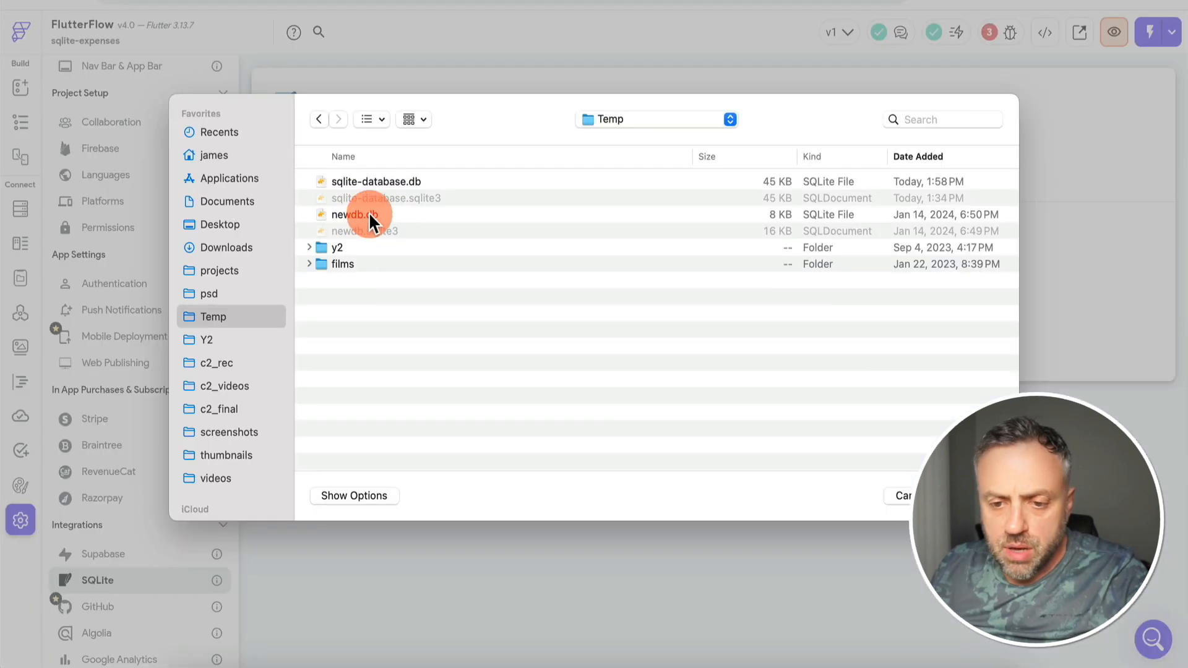
left_click(379, 180)
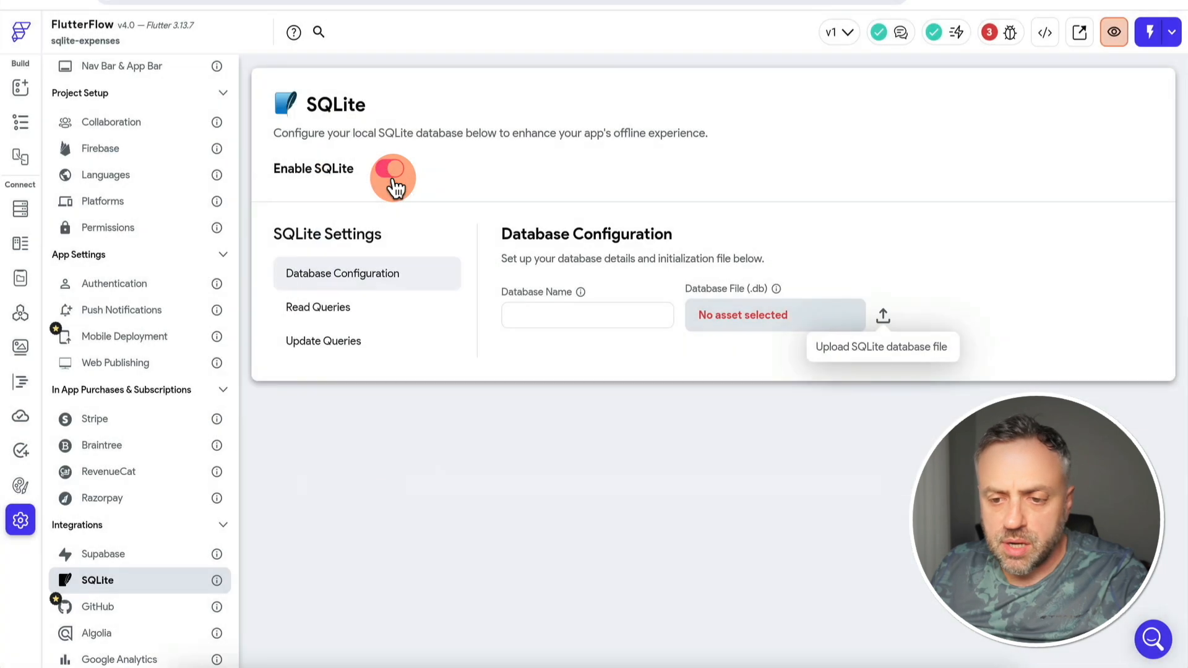
left_click(743, 256)
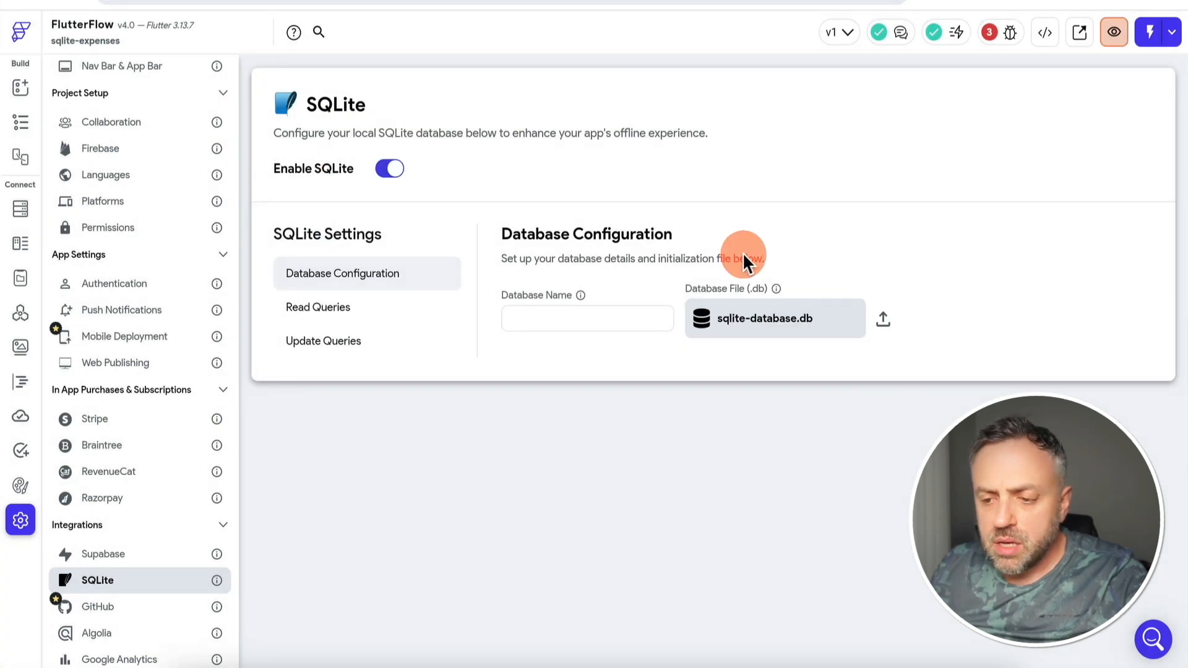
left_click(594, 318)
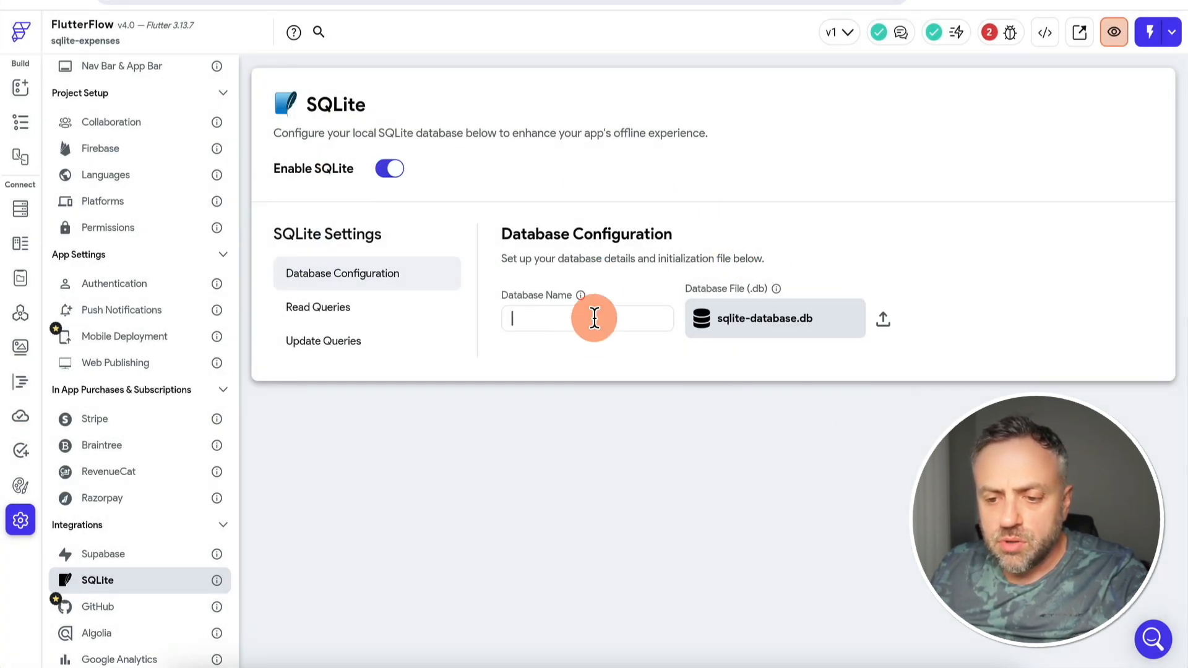
type("sqldb")
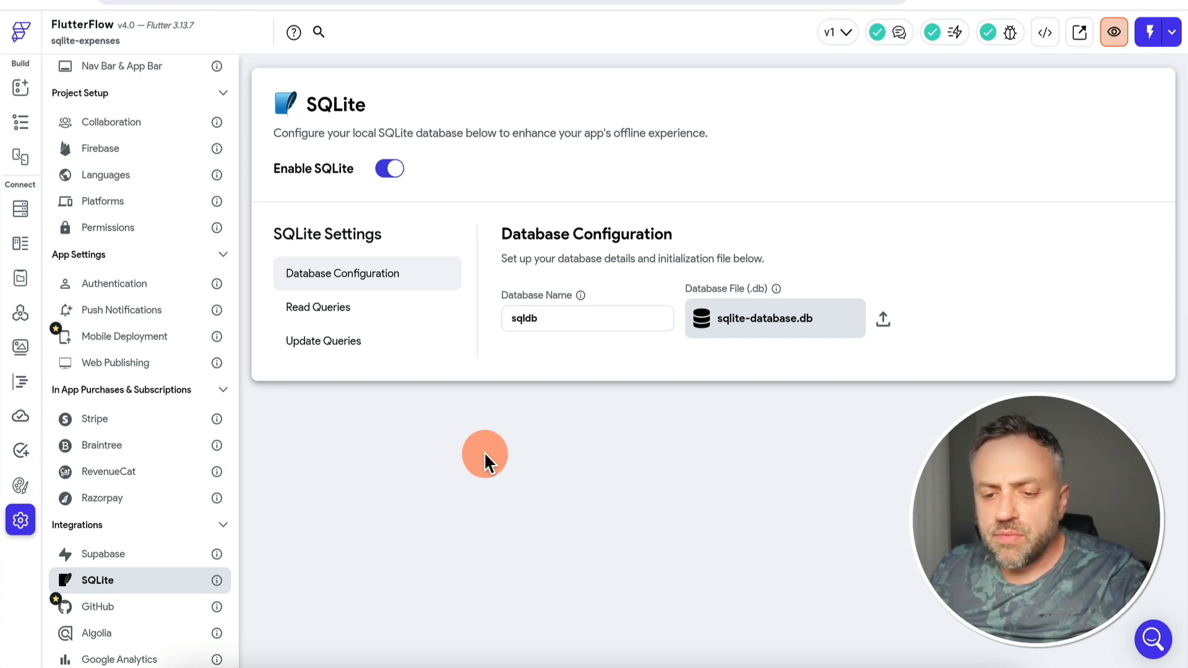
- Start a new SQLite read query named Get All Expenses with the statement select * from expenses
left_click(338, 320)
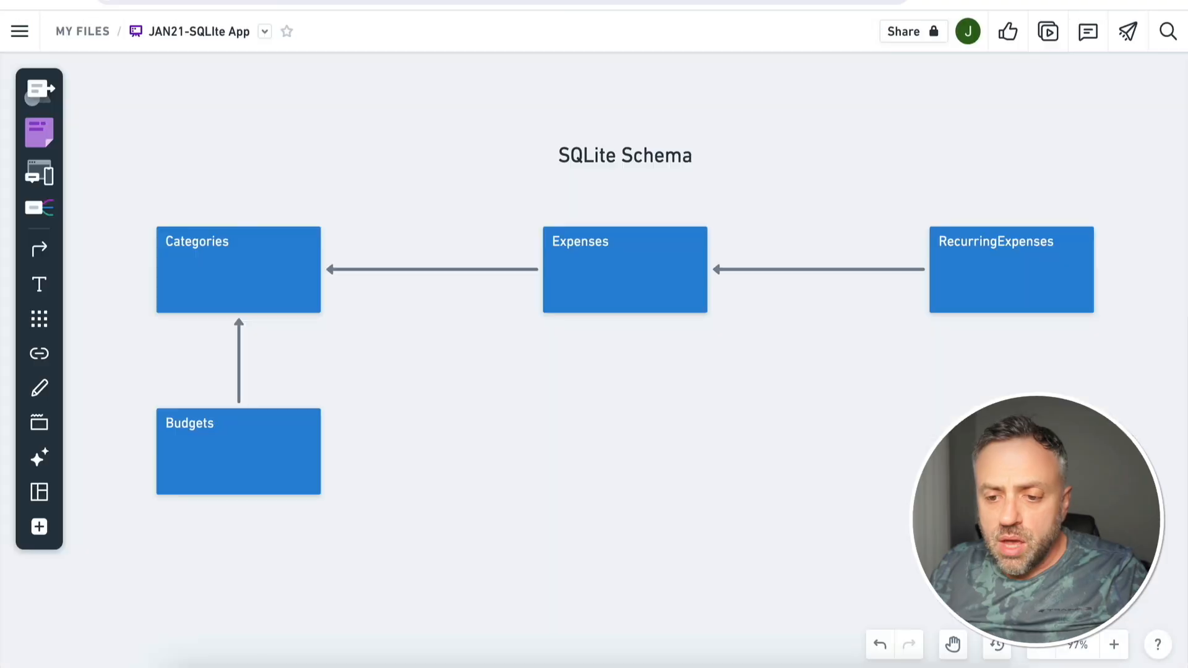
scroll(406, 186, "up", 8)
scroll(406, 192, "up", 3)
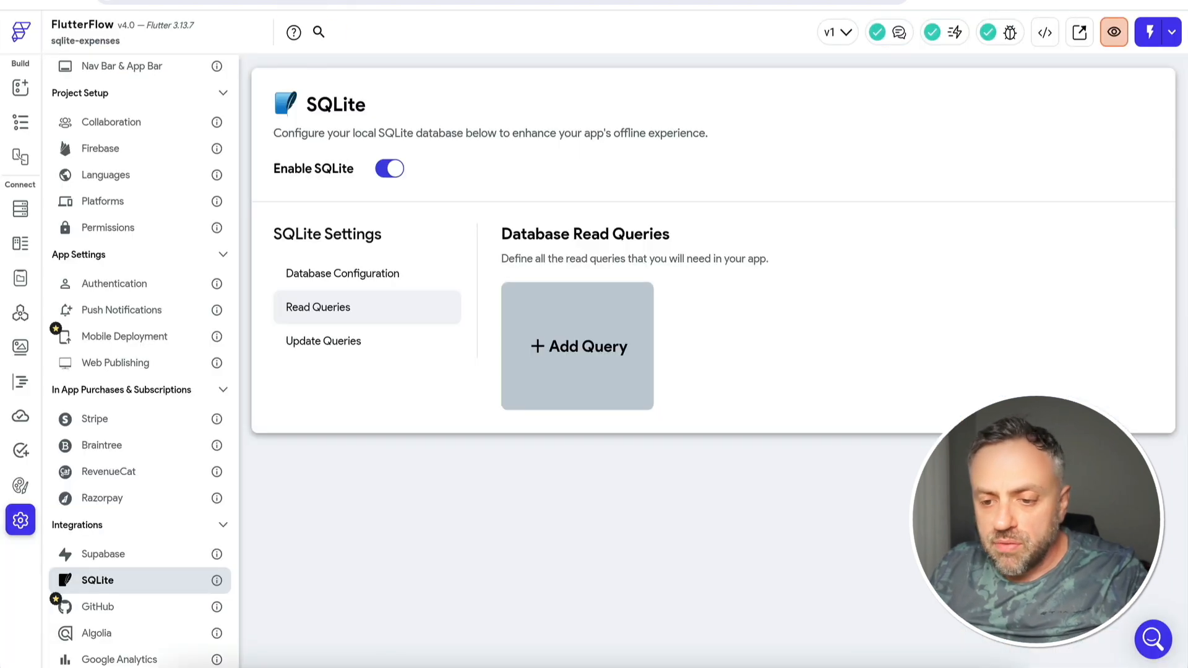
left_click(582, 379)
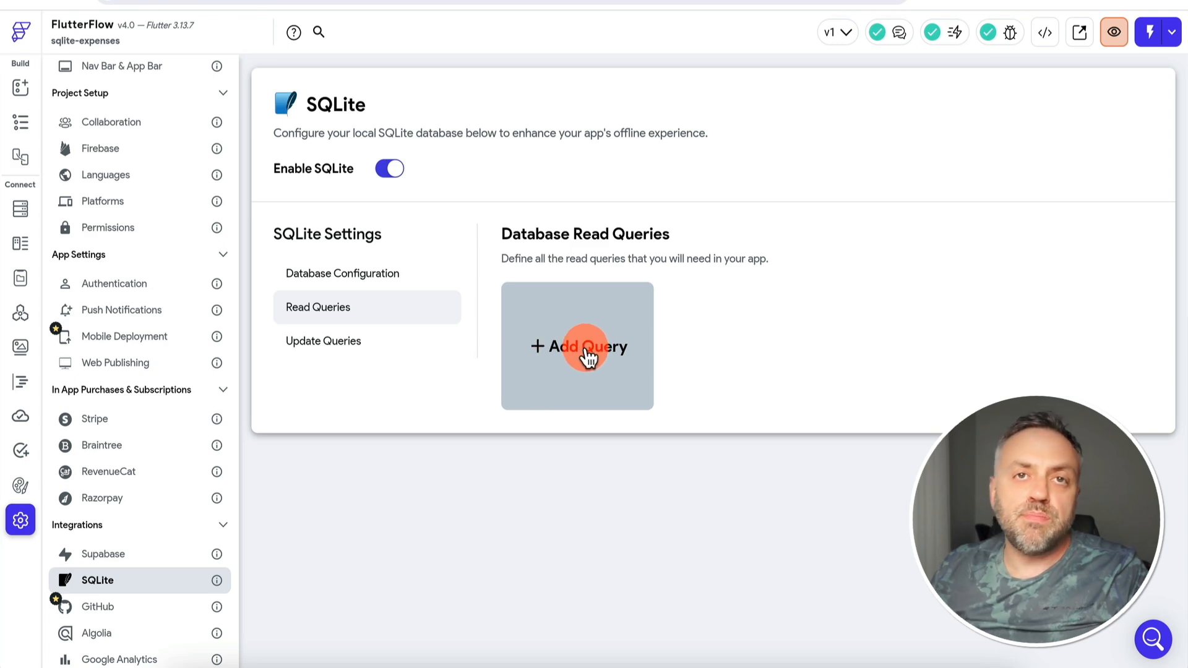
left_click(568, 342)
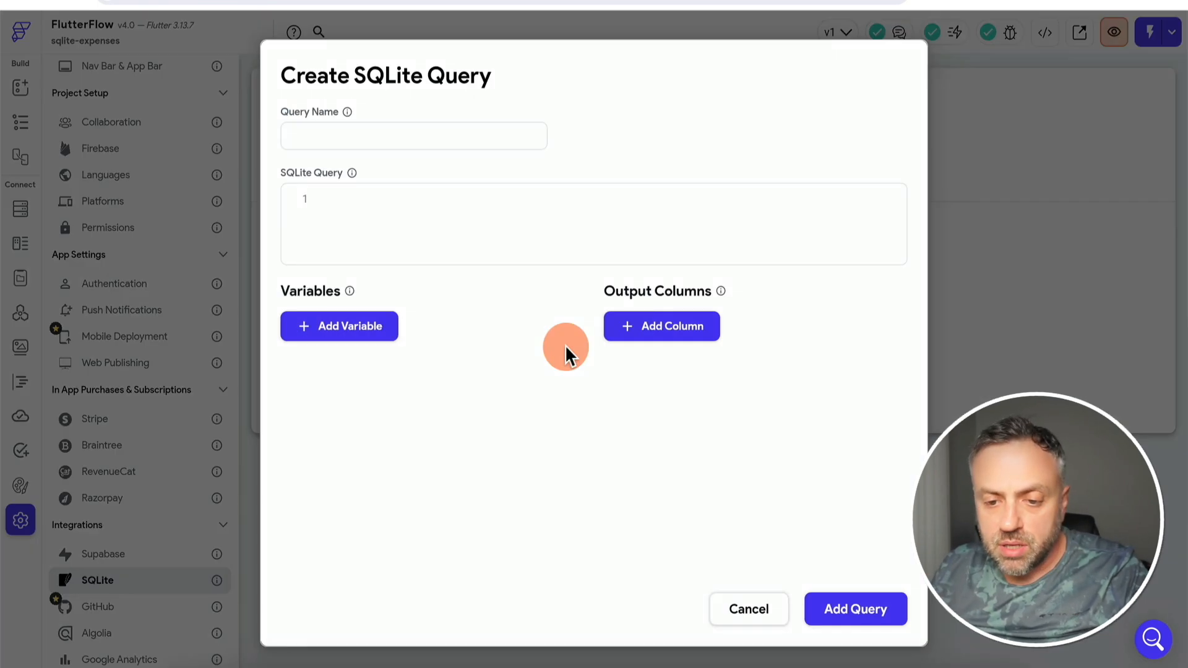
left_click(361, 135)
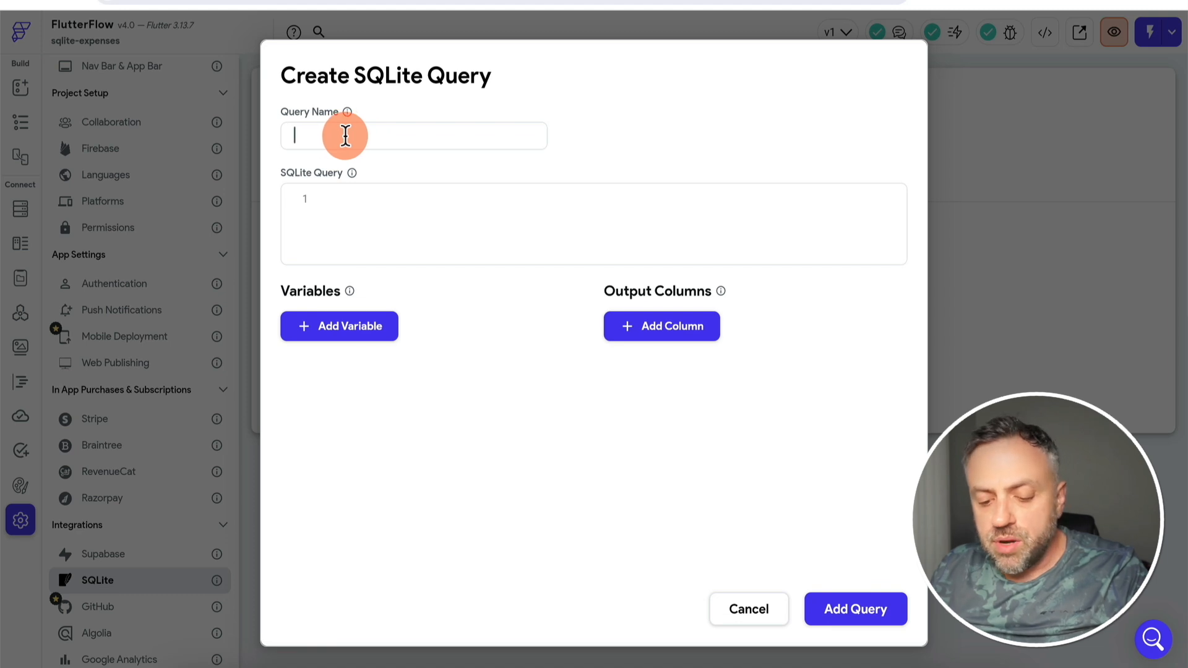
type("Get All Expenses")
left_click(378, 233)
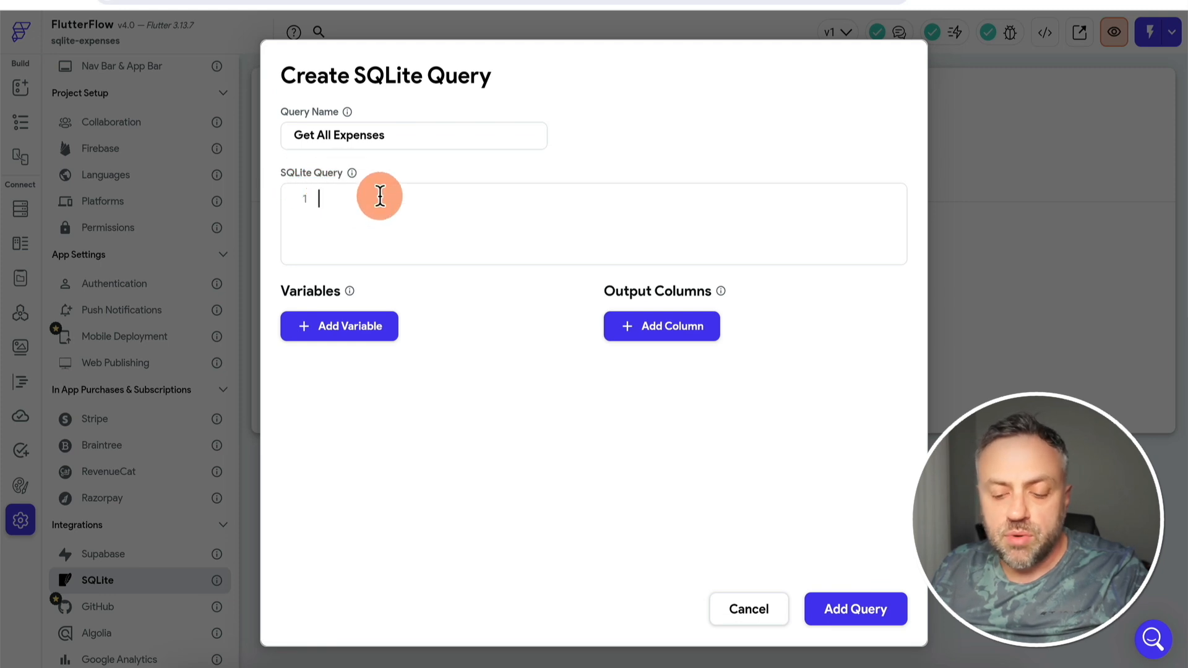
type("ect * from expenses")
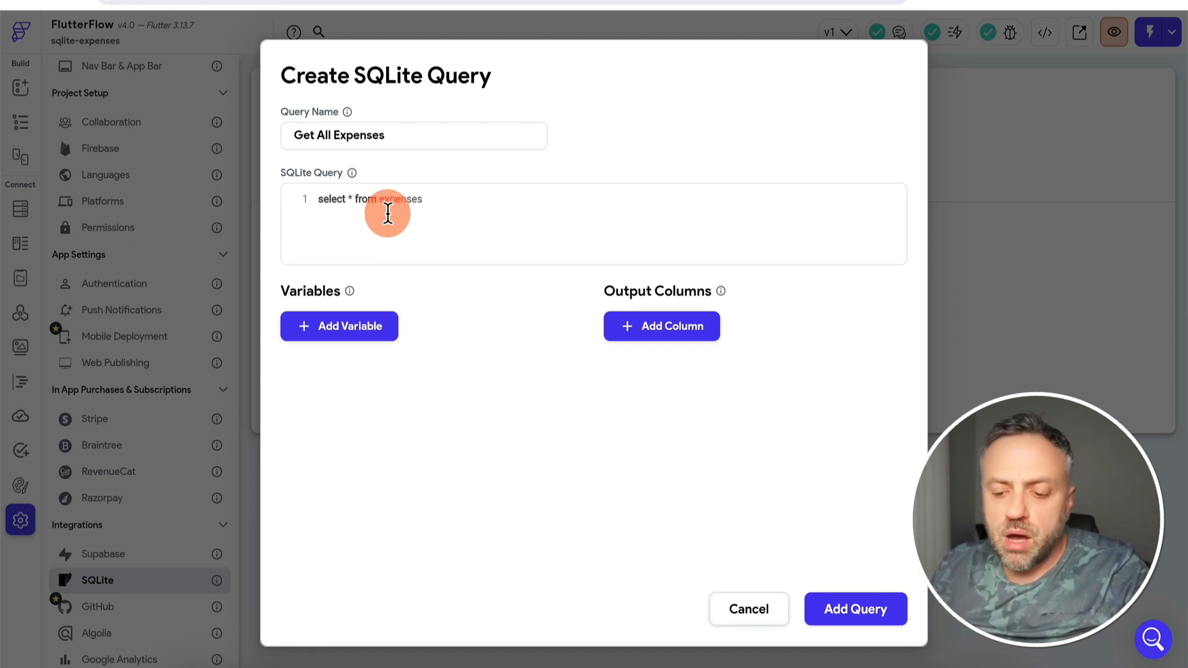
- Check the expenses table's columns in SQLiteStudio, and add a String output column called name to the query in FlutterFlow
left_click(883, 665)
left_click(432, 199)
left_click(218, 134)
double_click(209, 163)
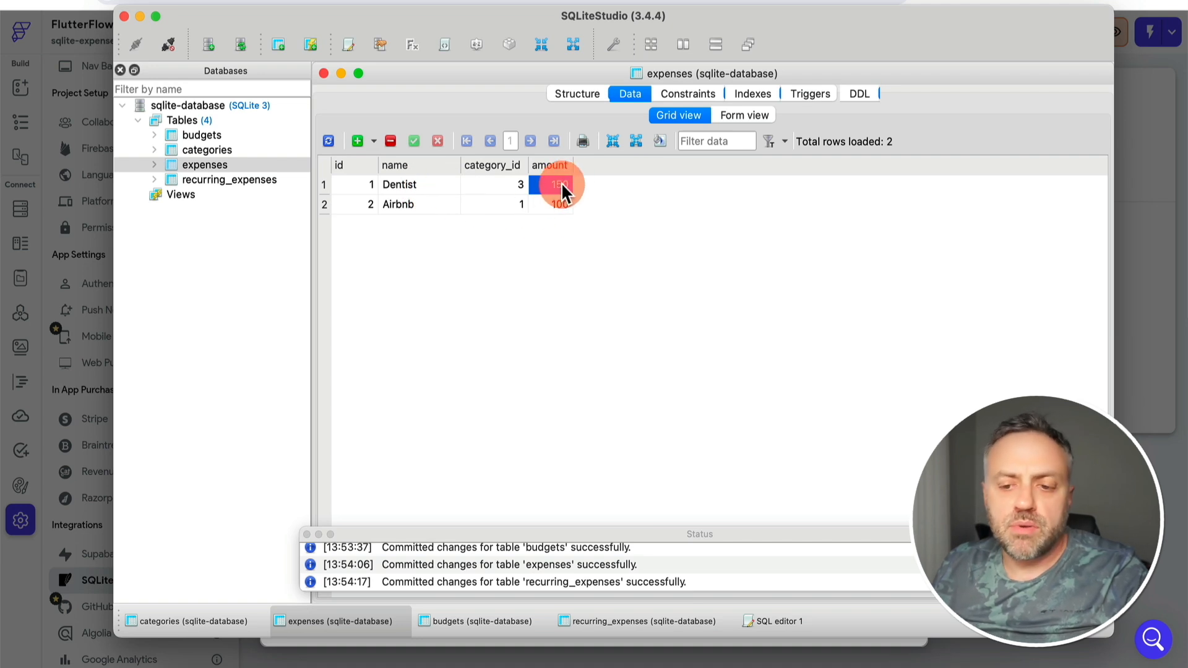
mouse_move(564, 192)
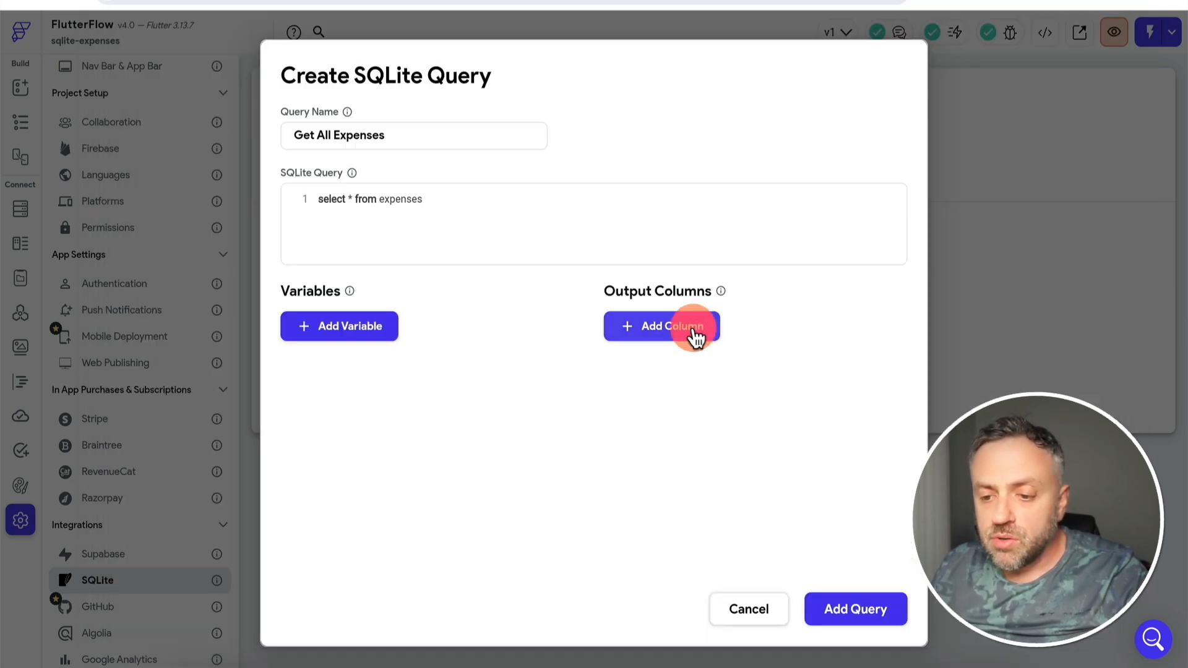
left_click(695, 335)
left_click(675, 387)
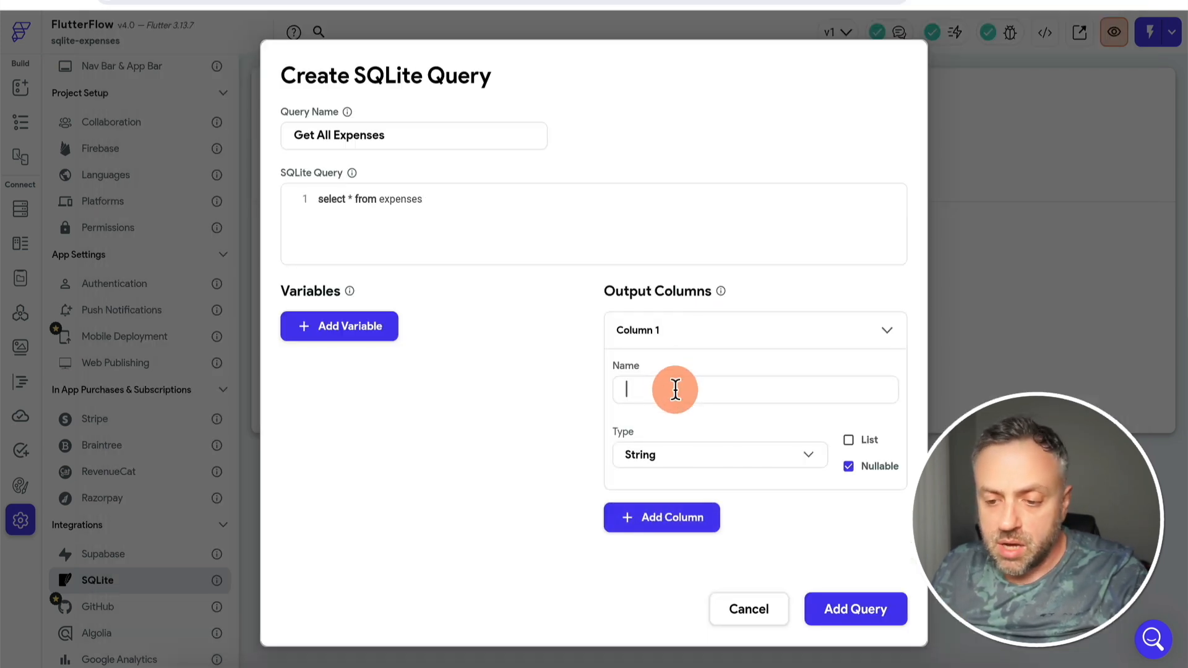
type("name")
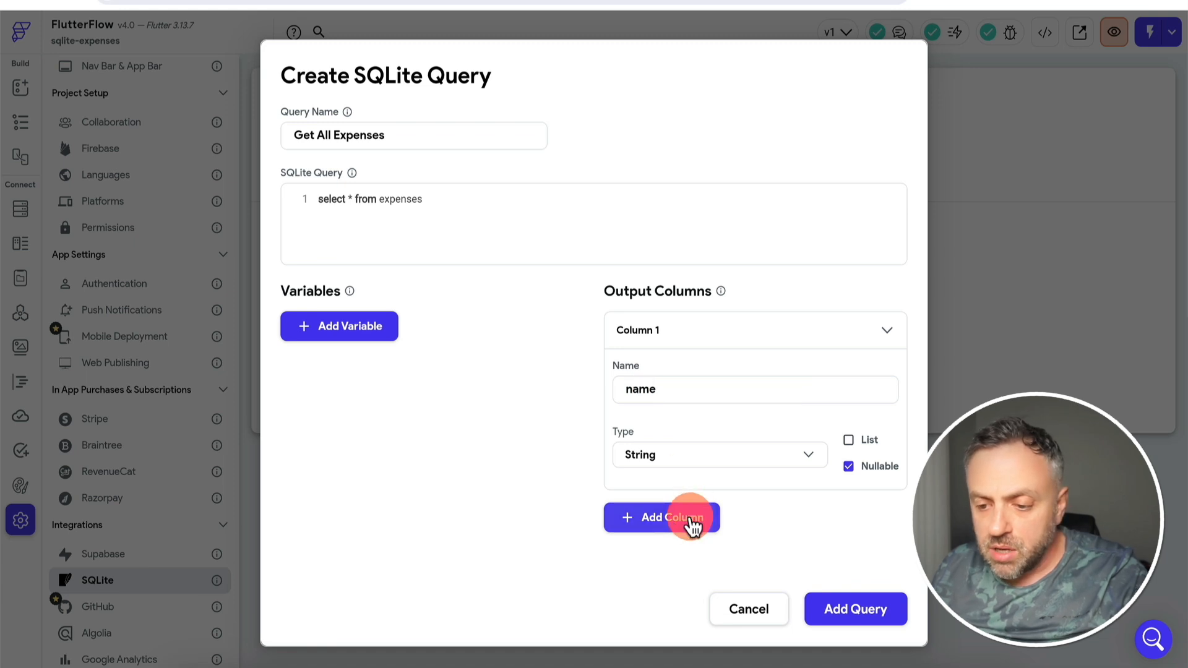
- Add a second output column called amount with type int and save the Get All Expenses query
left_click(689, 514)
scroll(681, 495, "down", 2)
left_click(677, 464)
type("amount")
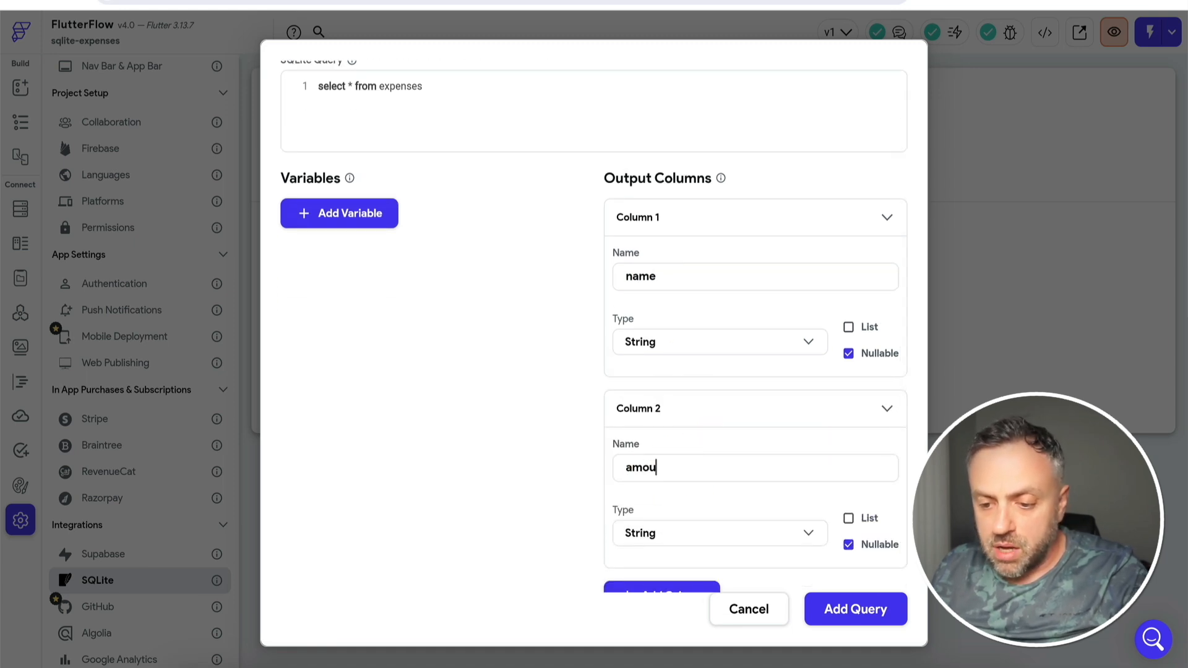
left_click(655, 540)
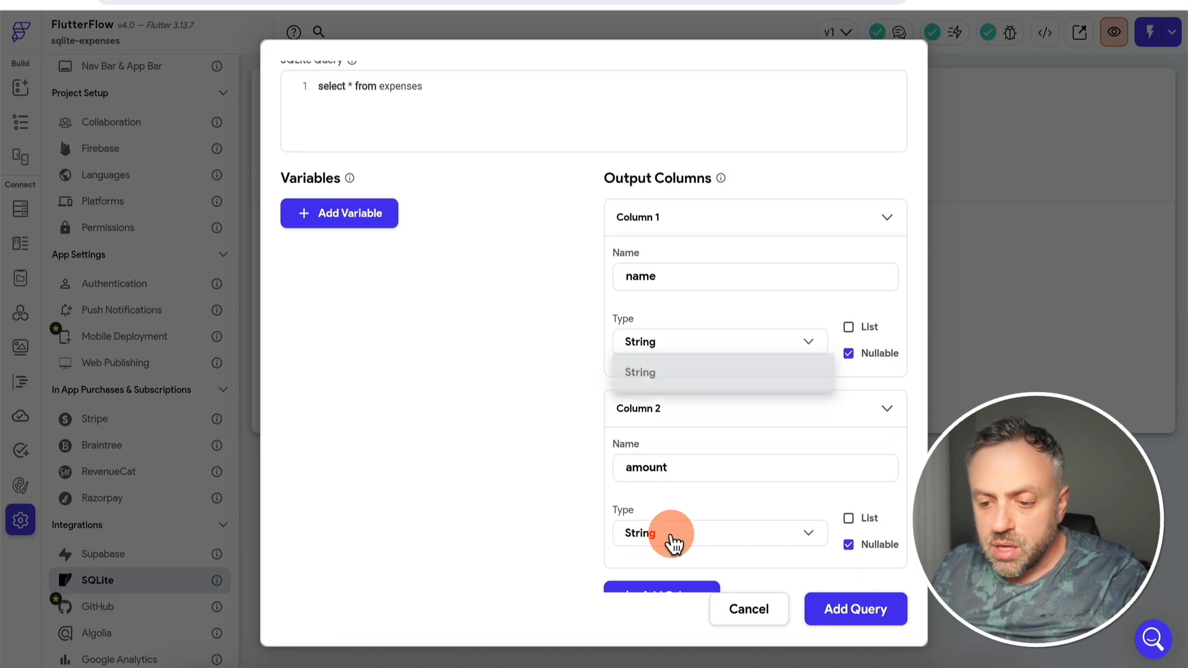
left_click(691, 303)
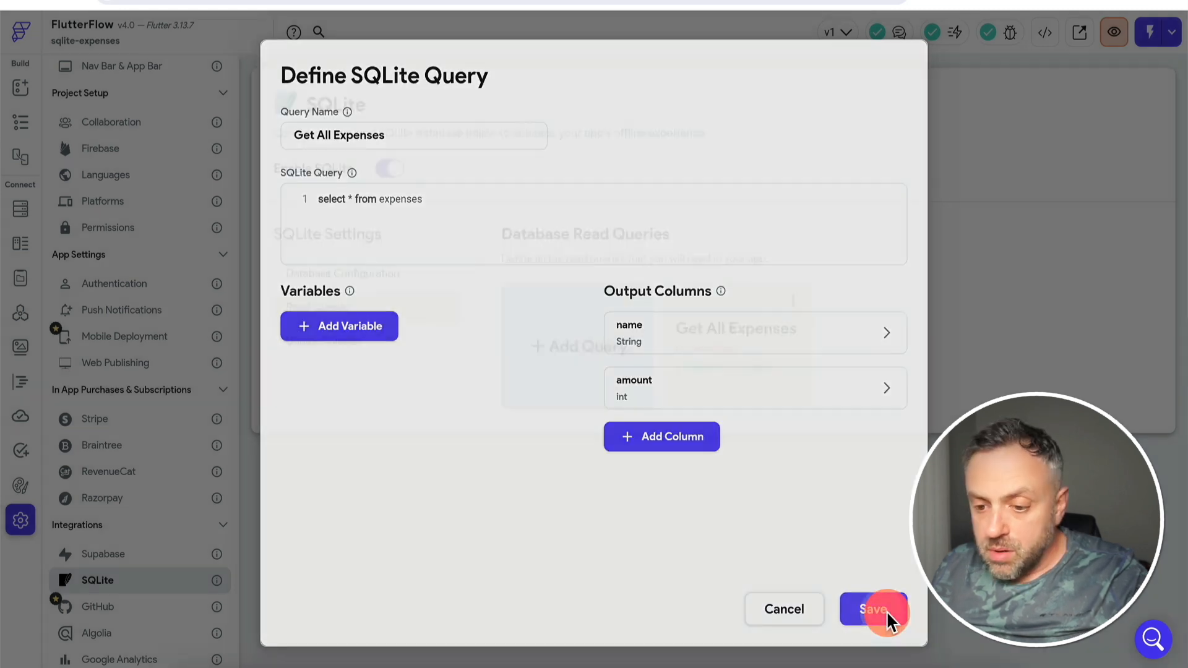
left_click(873, 611)
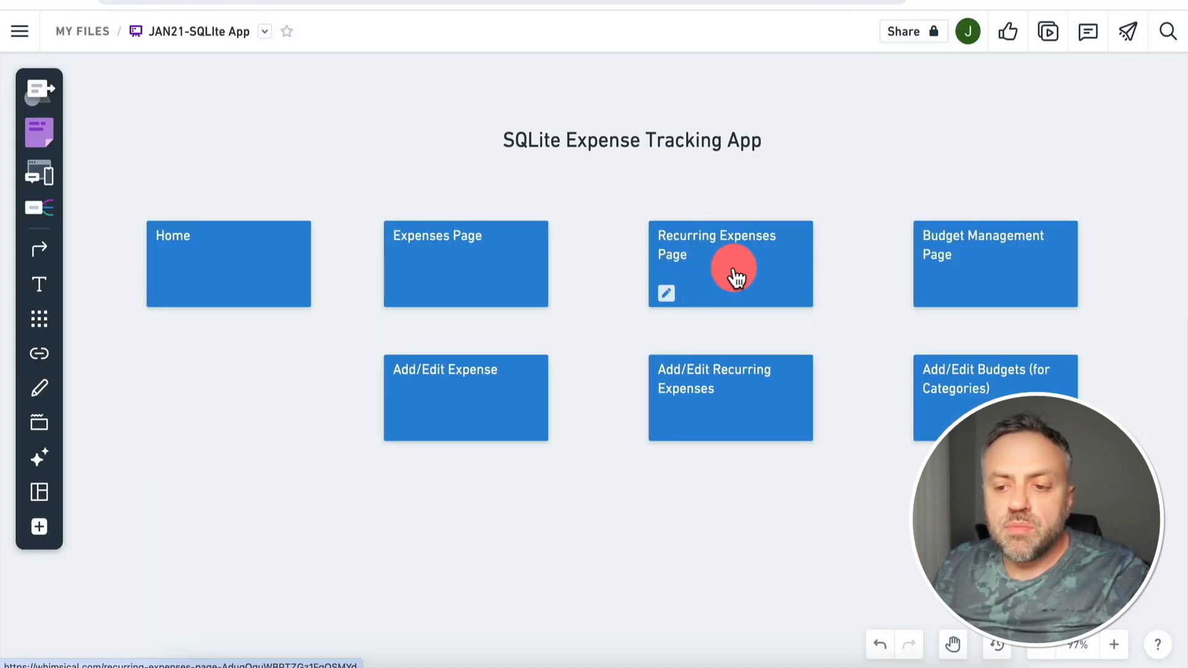
- Start a new SQLite read query in FlutterFlow named Get All Recurring Expenses with the statement select * from recurring_expenses
left_click(414, 0)
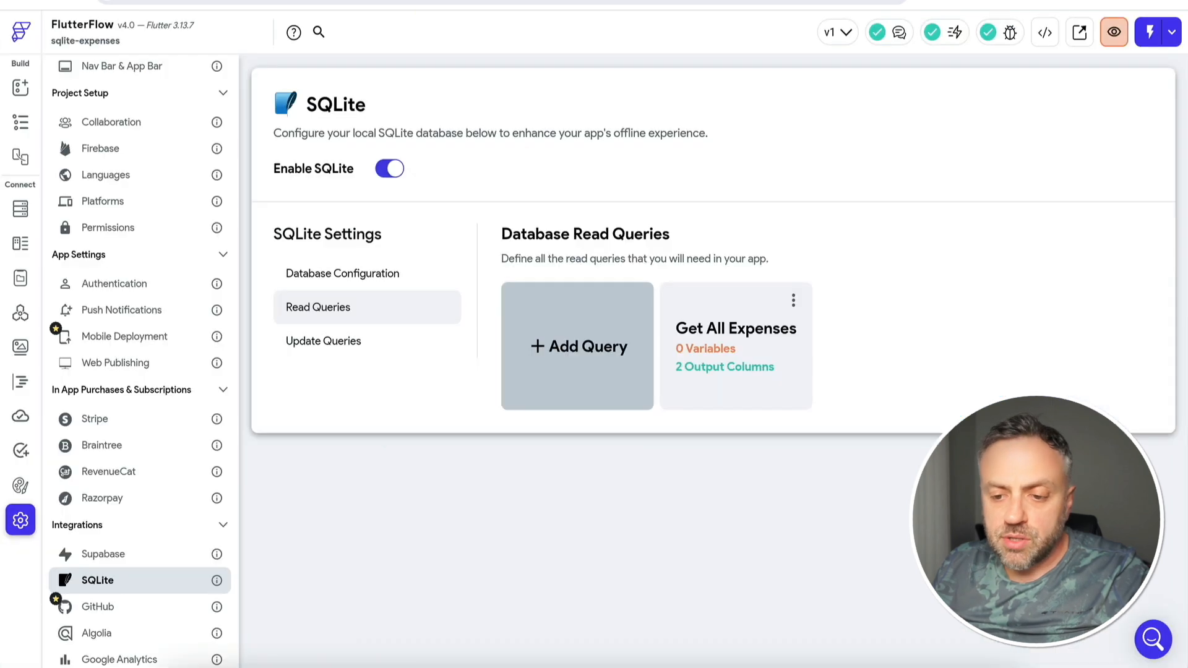
left_click(605, 345)
left_click(411, 135)
type("Get")
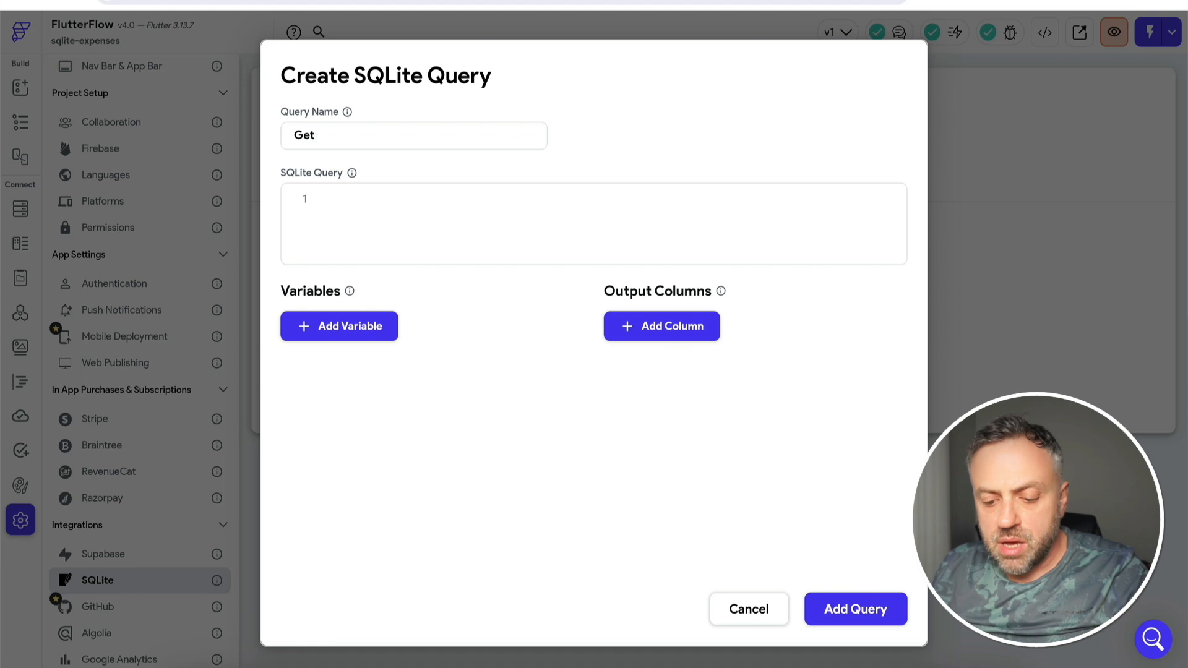
type(" All Recurring Expenses")
left_click(401, 222)
type("select * from recurring_expenses")
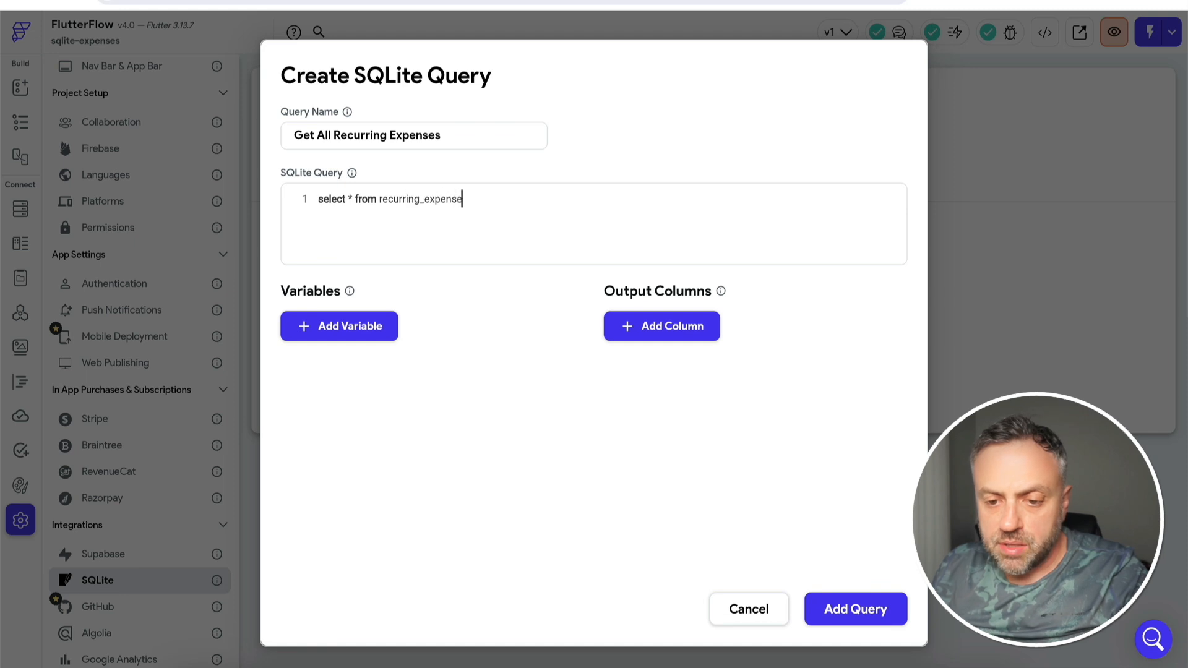
- Check the recurring_expenses table's columns in SQLiteStudio, and add a String output column called name to the query in FlutterFlow
left_click(662, 333)
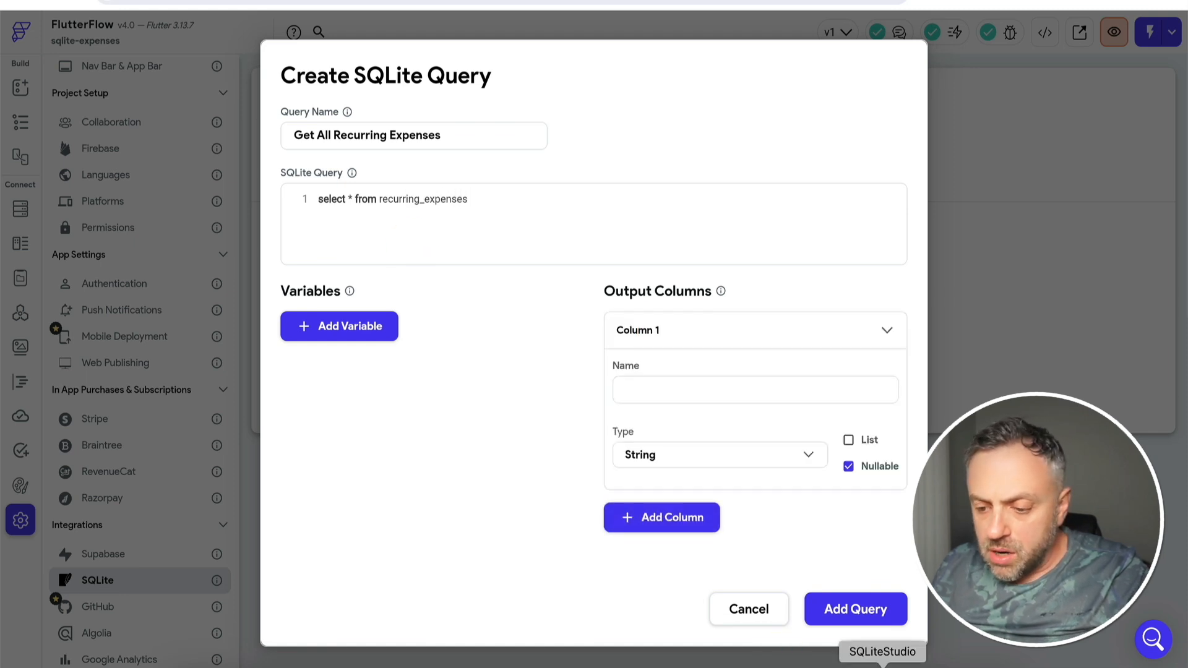
left_click(883, 666)
double_click(217, 180)
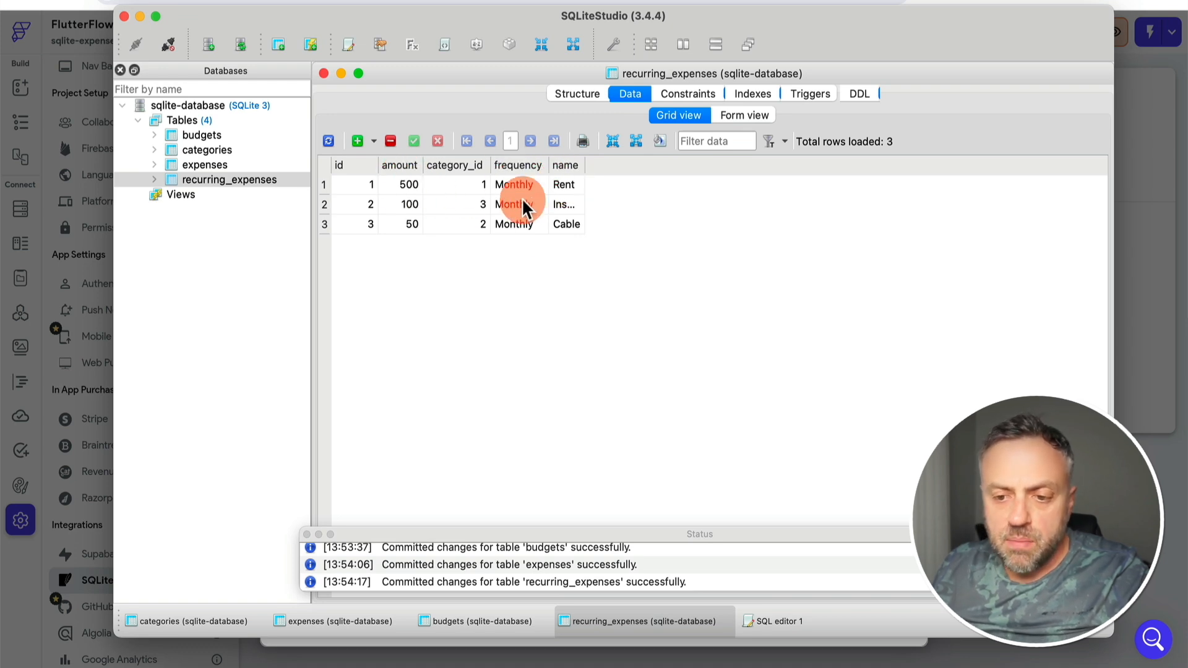
key("super+Tab")
left_click(644, 391)
type("name")
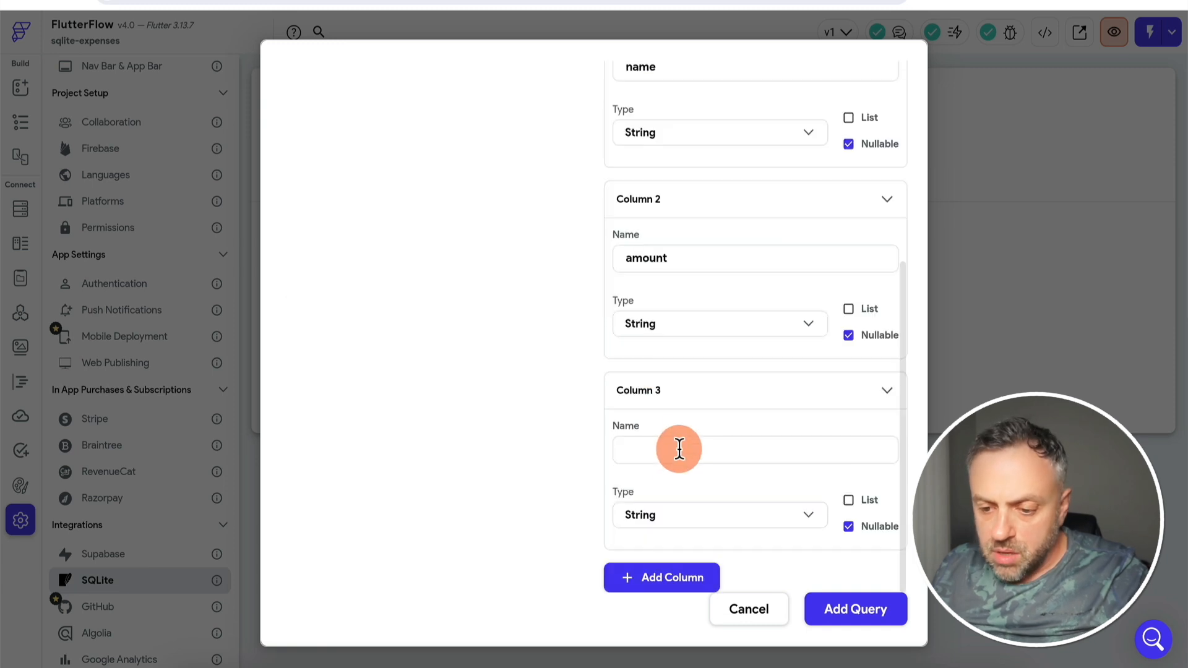
- Add output columns called amount with type Integer and frequency with type String
left_click(679, 448)
type("frequency")
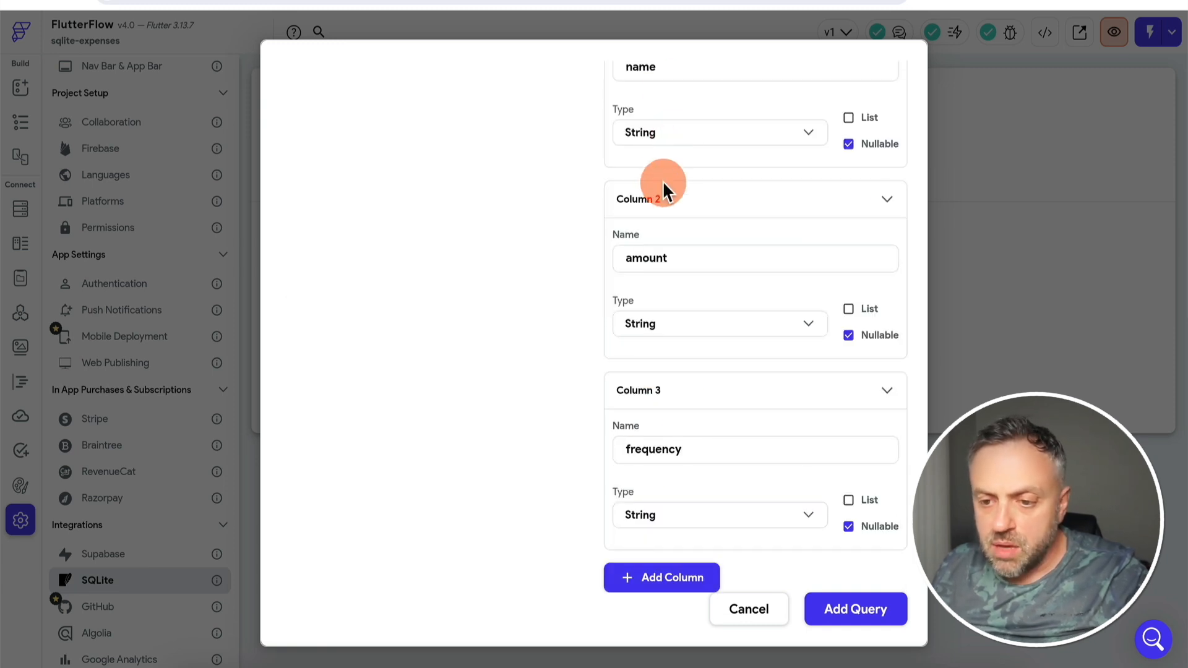
scroll(668, 204, "up", 3)
left_click(681, 426)
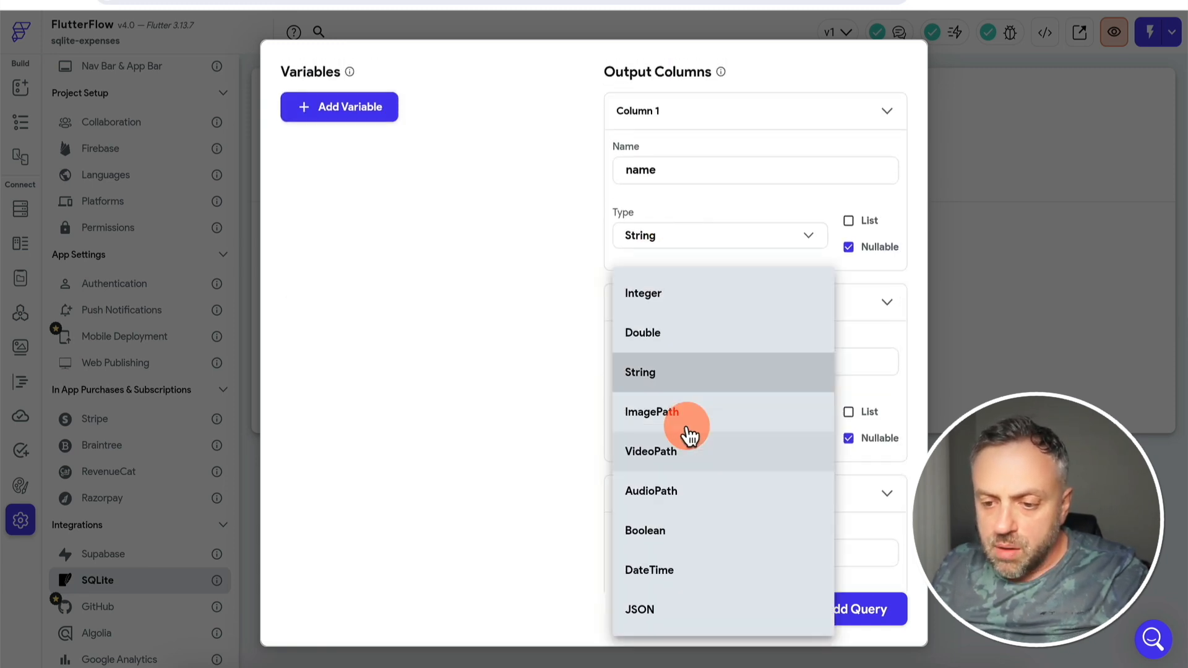
left_click(699, 298)
scroll(699, 307, "down", 2)
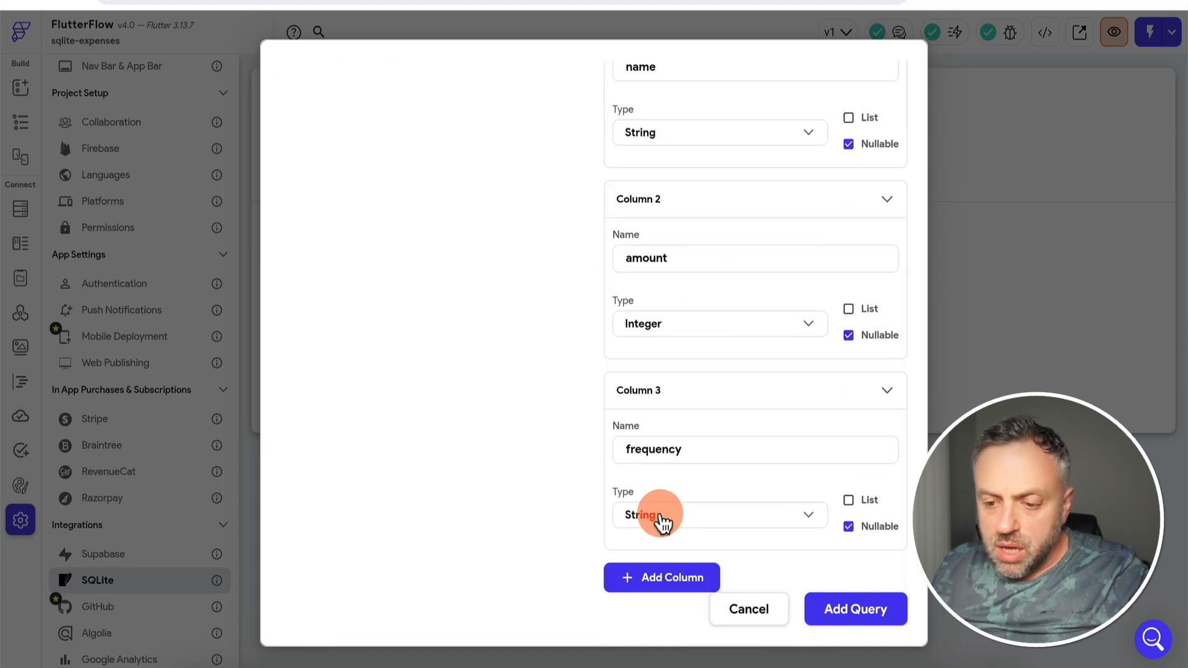
- Make the name, amount and frequency output columns non-nullable and save the Get All Recurring Expenses query
left_click(849, 146)
left_click(849, 336)
left_click(850, 530)
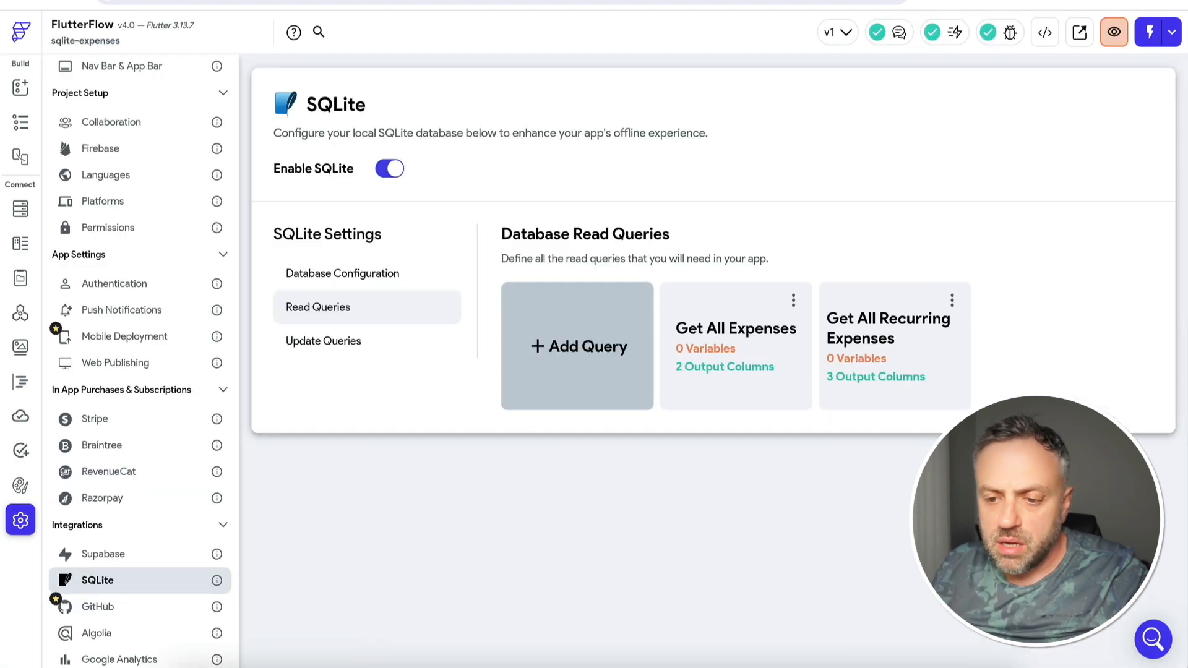
- Start a new read query named Get All Budgets, and check the budgets table's columns in SQLiteStudio
left_click(588, 354)
left_click(300, 135)
type("Get All Budgets")
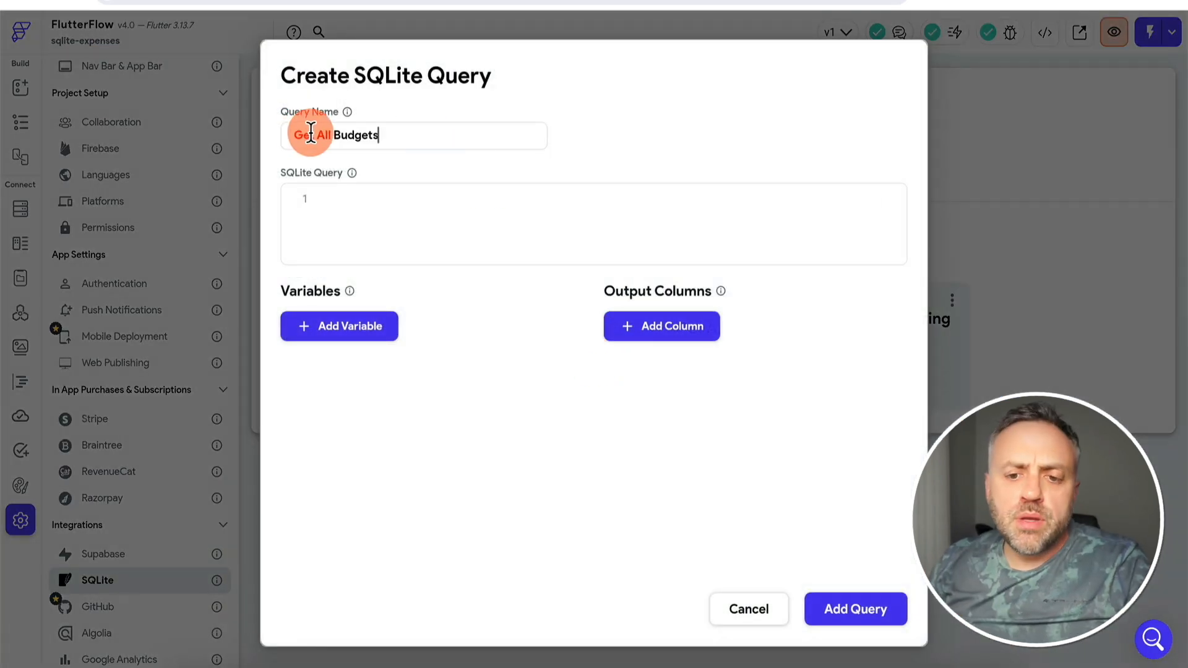
key("super+Tab")
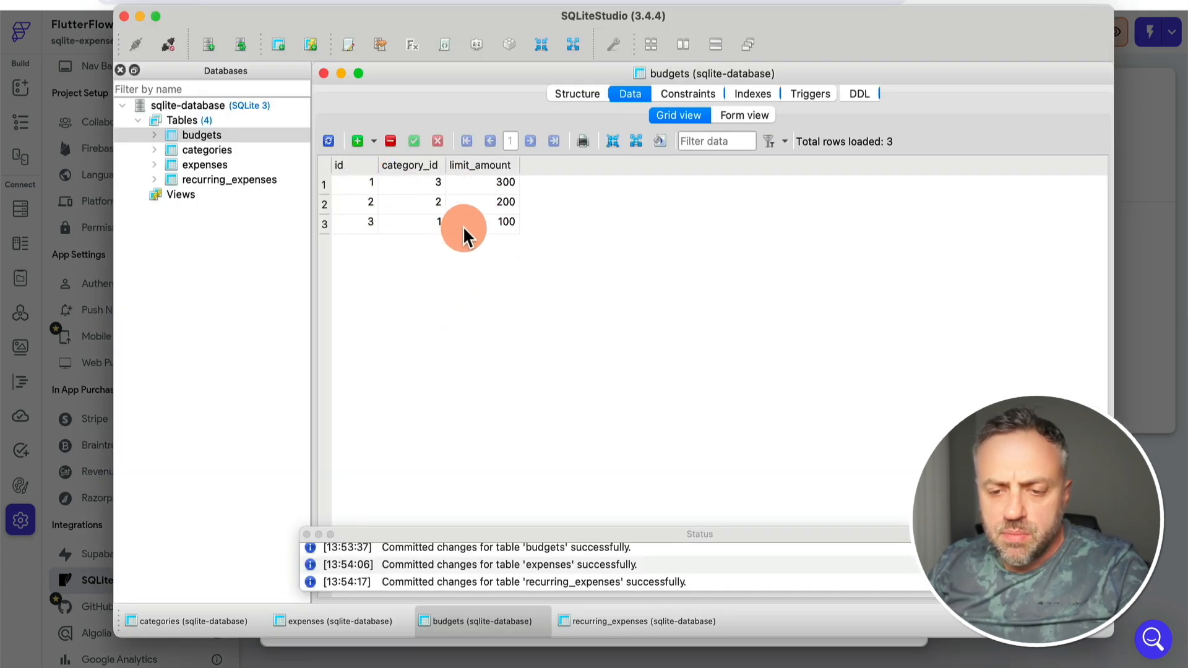
mouse_move(429, 183)
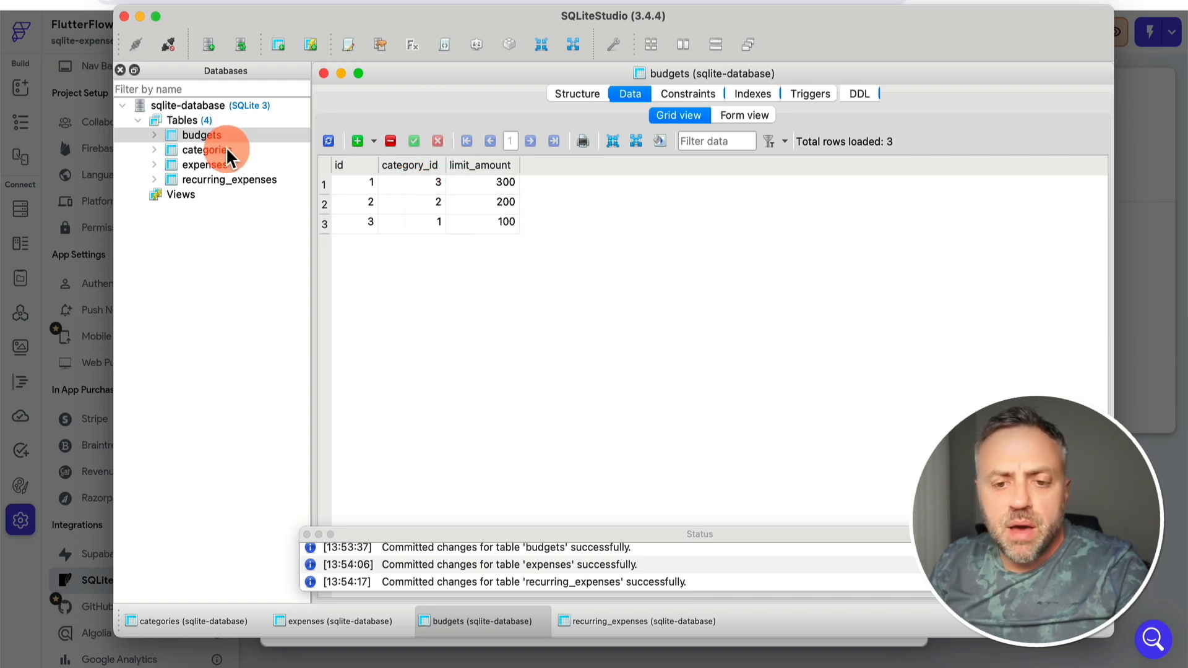
mouse_move(234, 156)
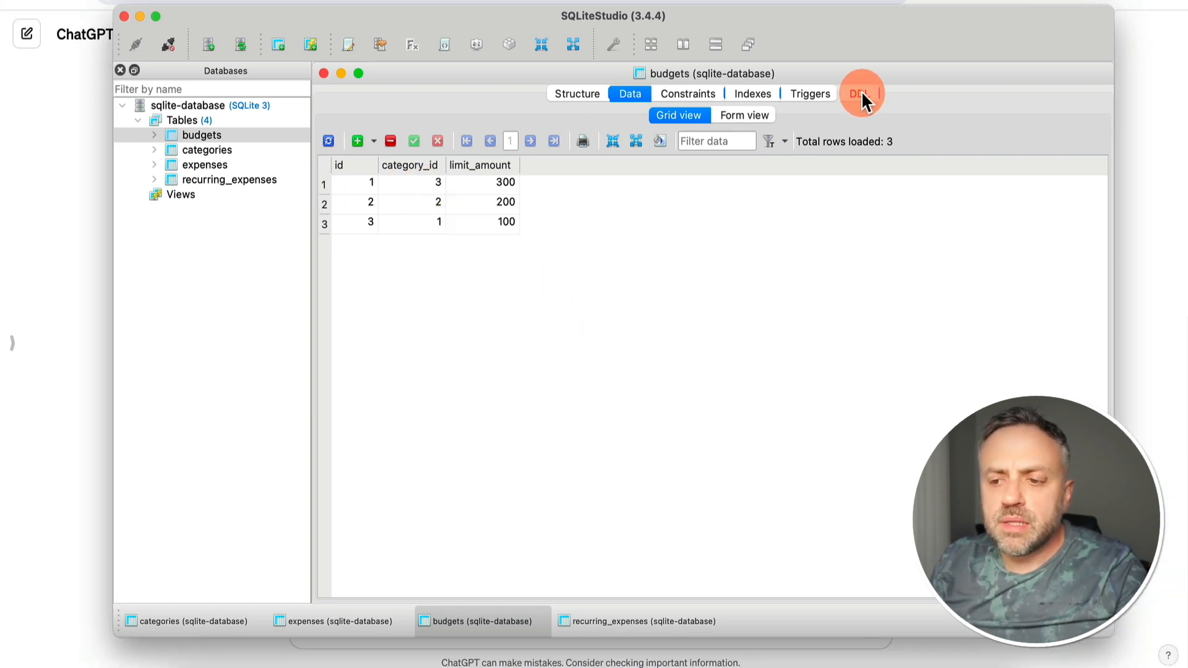
- Copy the budgets table's DDL in SQLiteStudio, and begin a ChatGPT prompt with "Here I have two"
left_click(861, 93)
key("super+a")
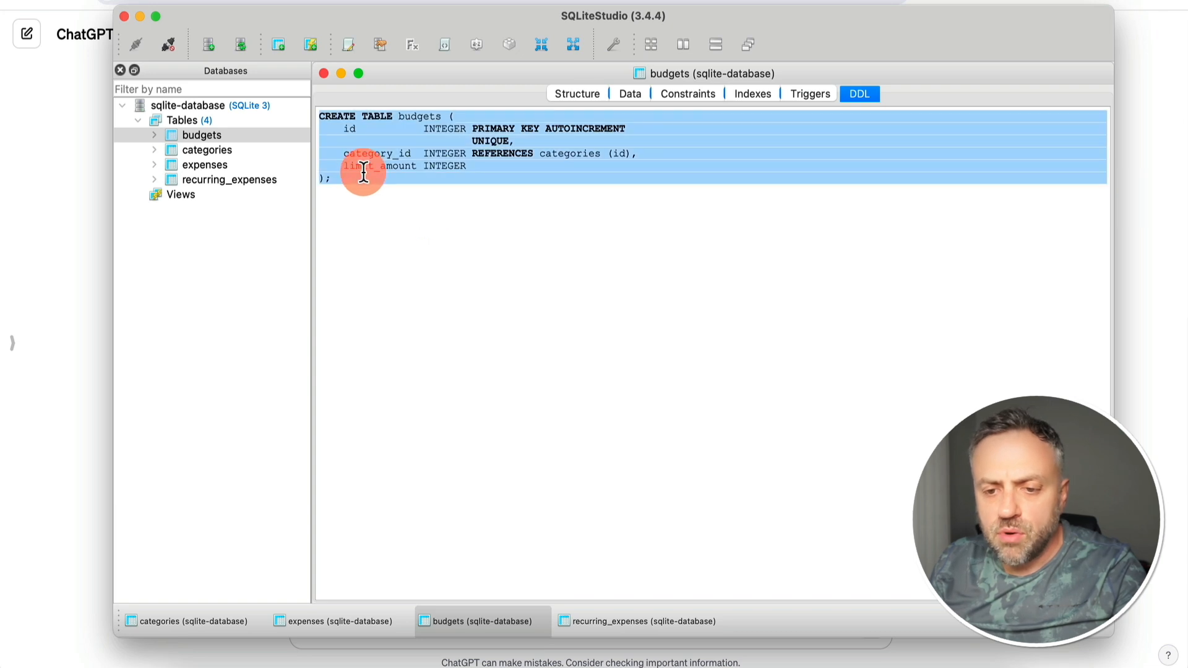
key("super+Tab")
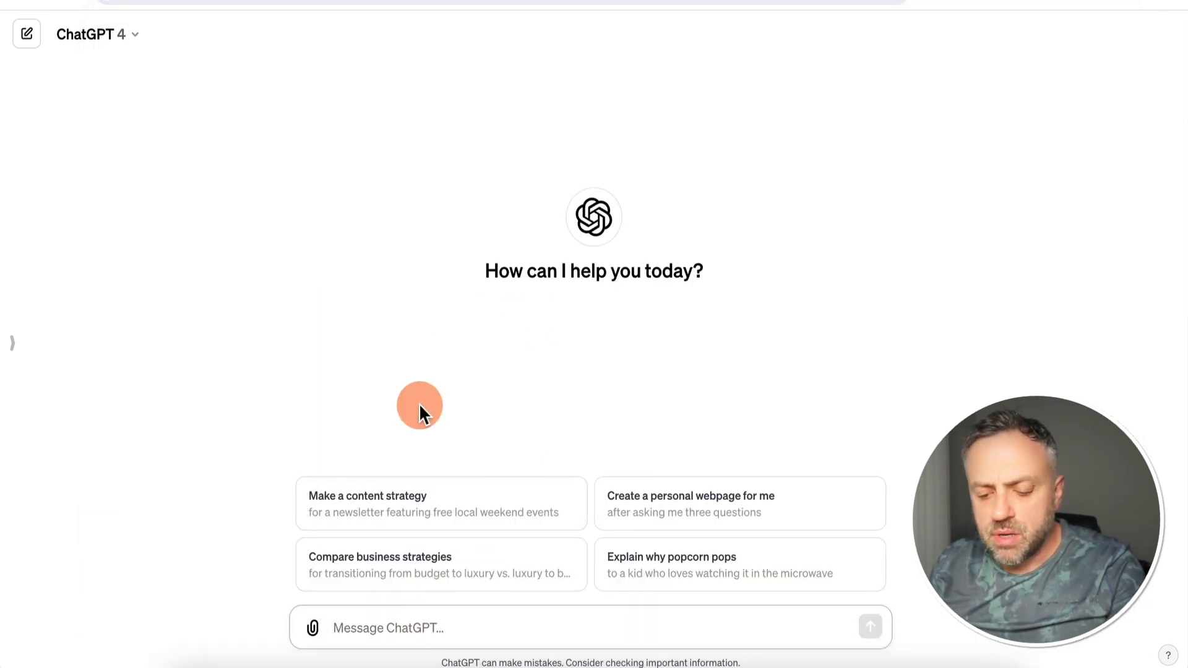
type("Here I have two")
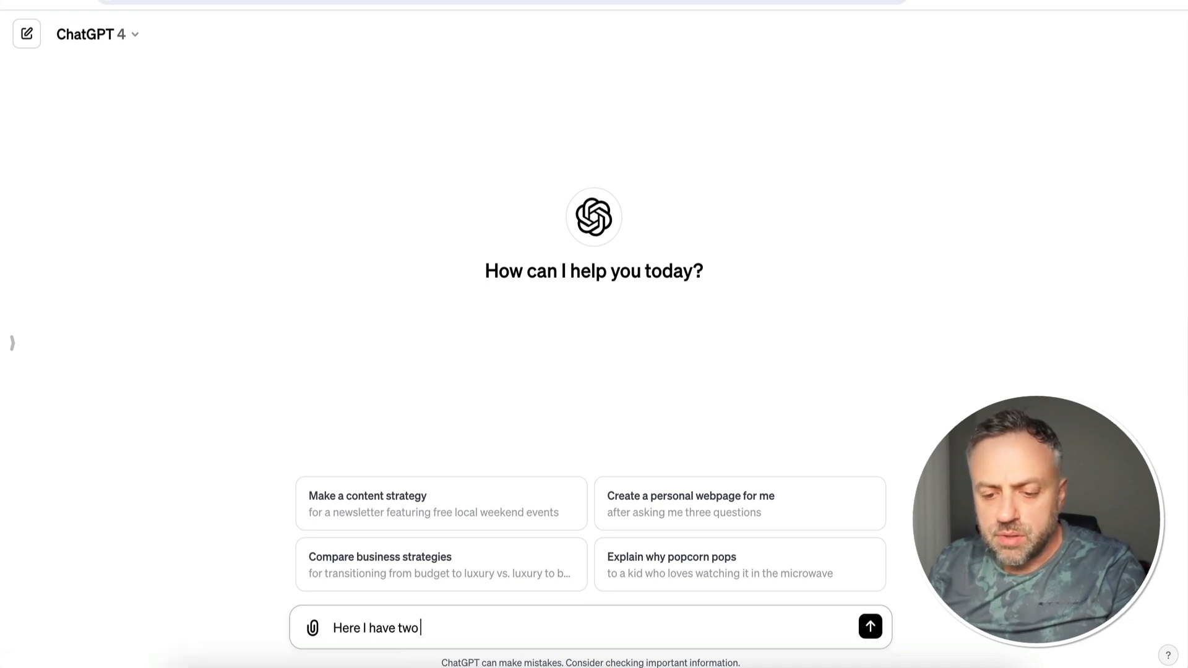
- Copy the categories table's DDL from SQLiteStudio into the ChatGPT prompt, followed by "Create a query that displays the following:"
key("super+Tab")
double_click(214, 150)
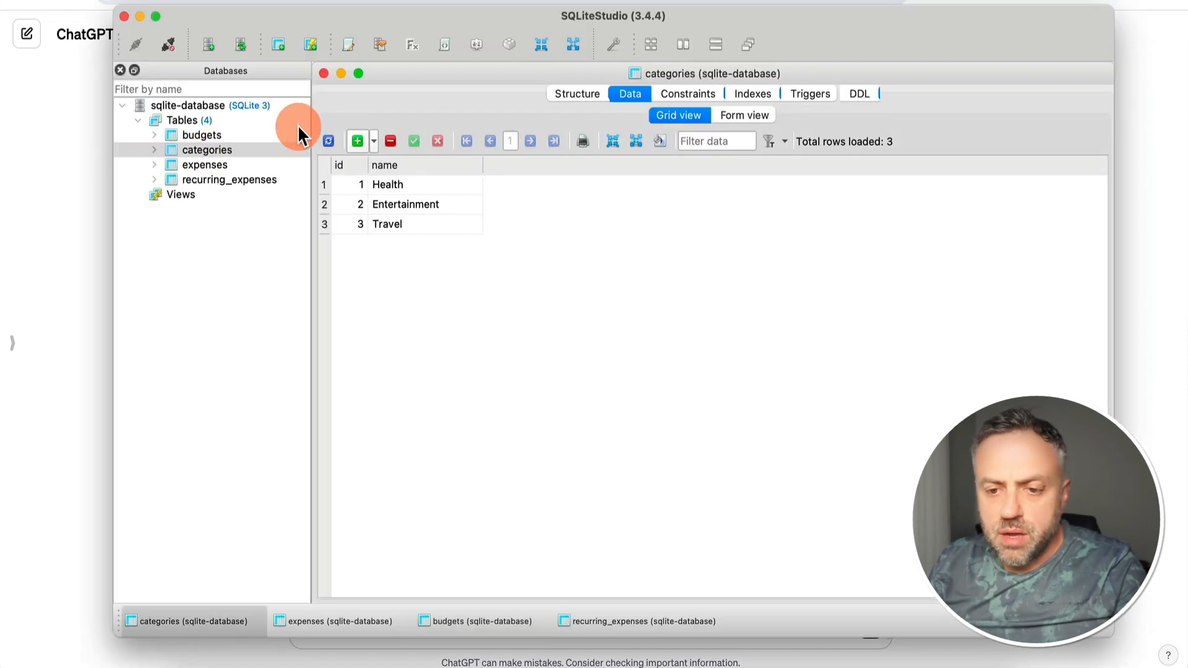
left_click(857, 94)
left_click(477, 185)
key("super+a")
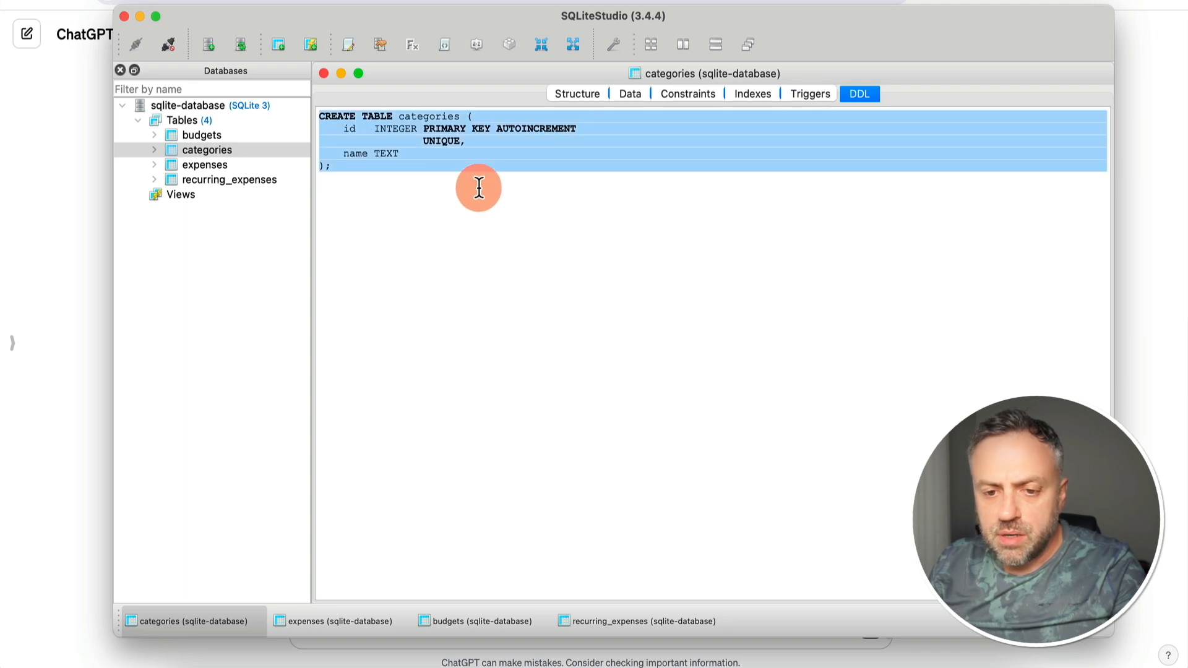
key("super+c")
key("super+Tab")
key("super+v")
key("shift+Return")
type("Create a query that displays the following:")
- Check the budgets data in SQLiteStudio, and send the ChatGPT prompt completed with "category name and limit amount (you need to do a join)"
key("super+Tab")
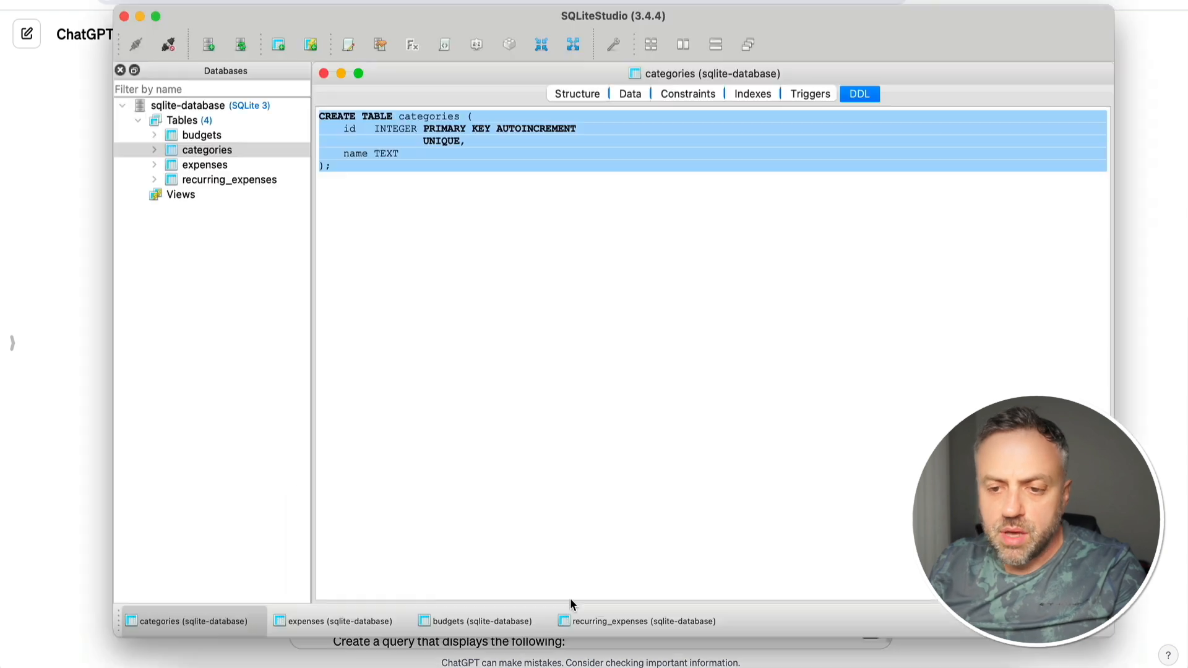
left_click(222, 136)
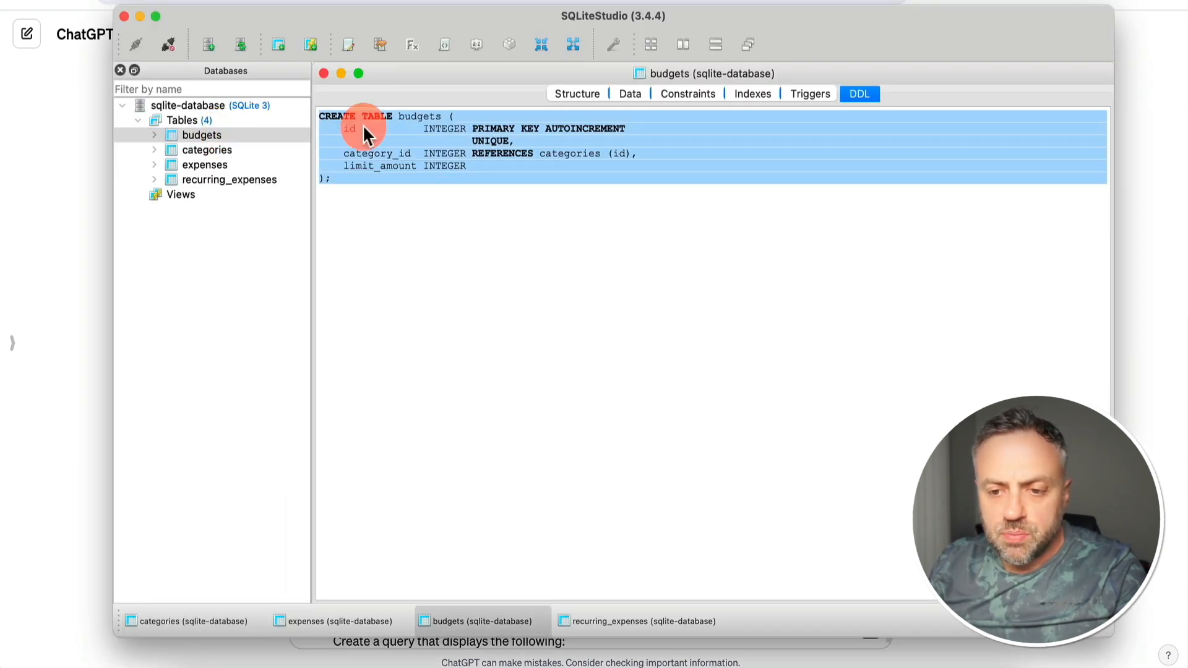
left_click(573, 94)
left_click(613, 94)
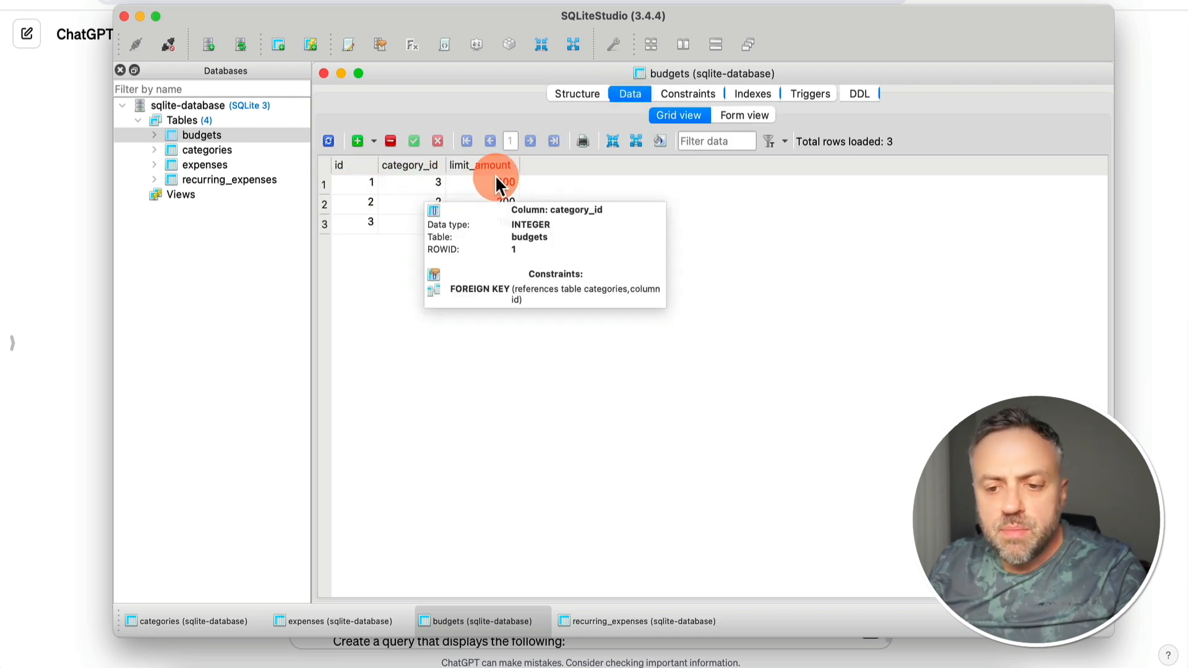
key("super+Tab")
type("category name and limit amount (you need to do a join)")
key("Return")
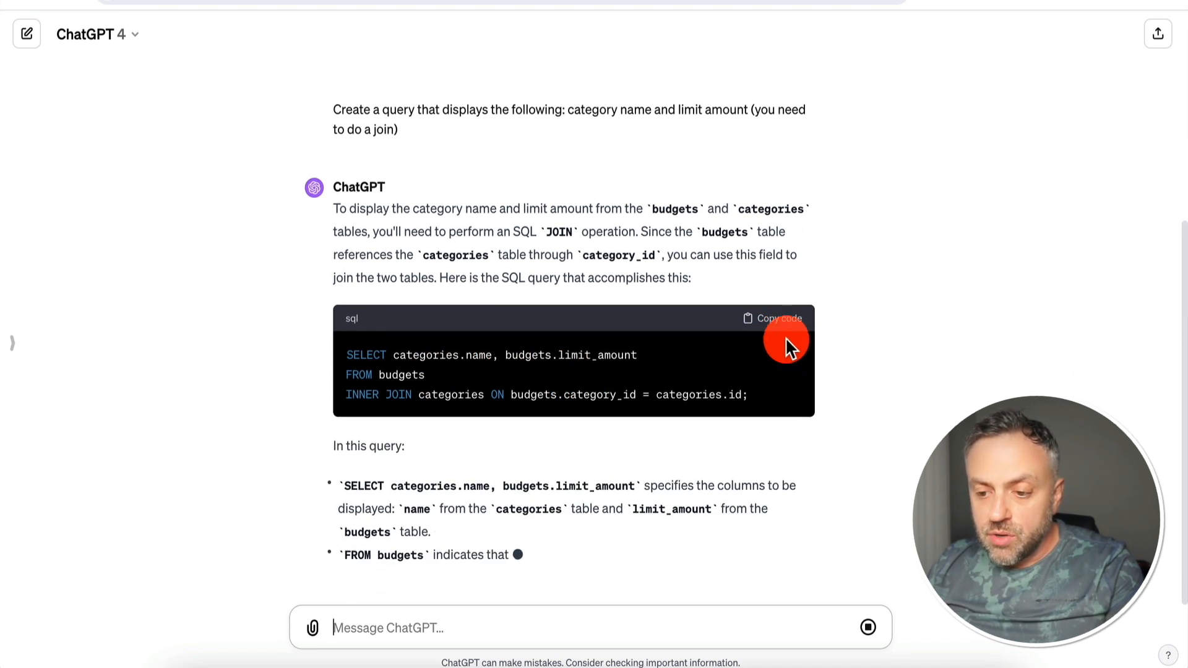
- Copy ChatGPT's join query into a new SQL editor in SQLiteStudio and run it
left_click(791, 322)
key("super+Tab")
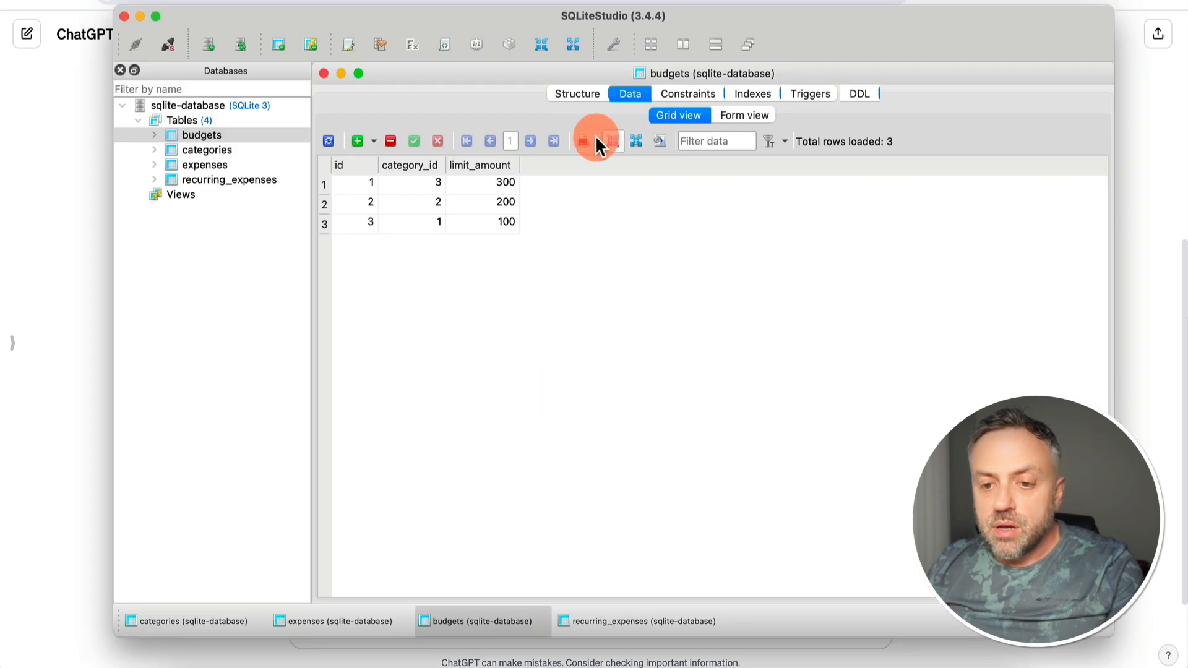
left_click(350, 45)
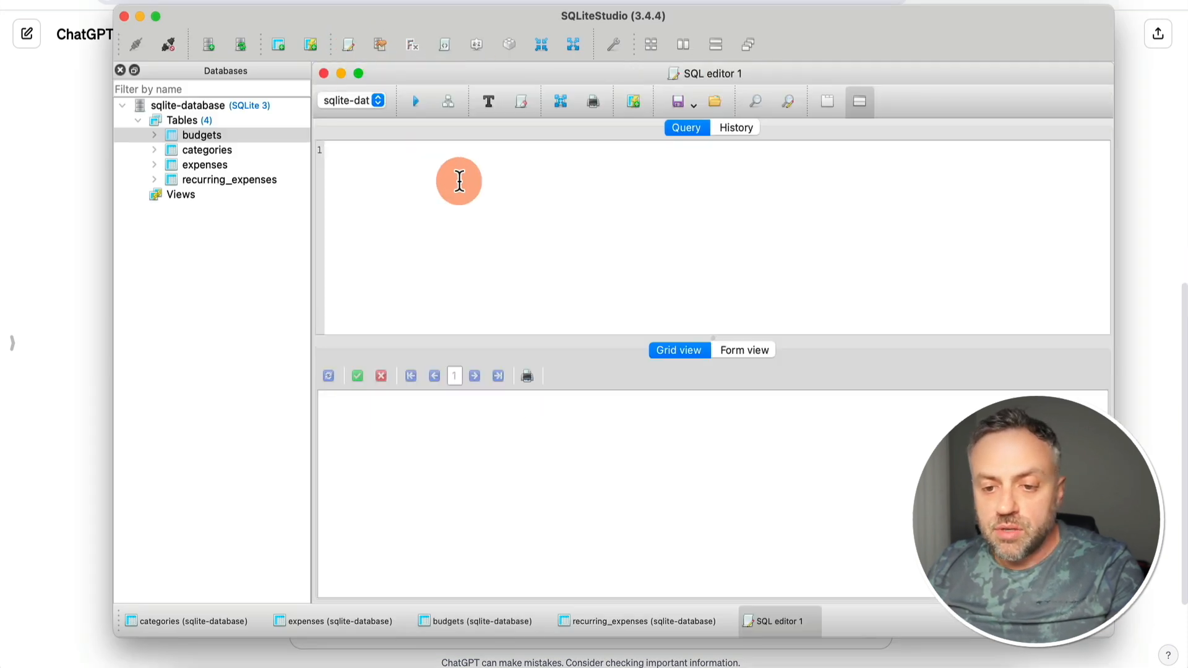
key("super+v")
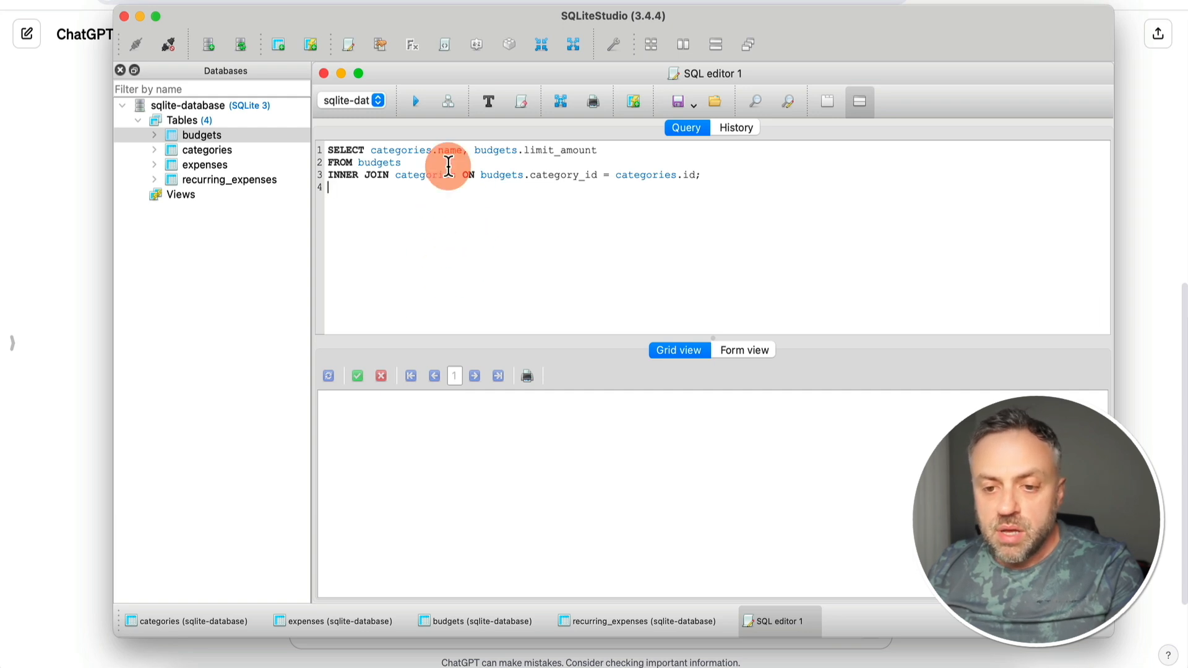
left_click(414, 99)
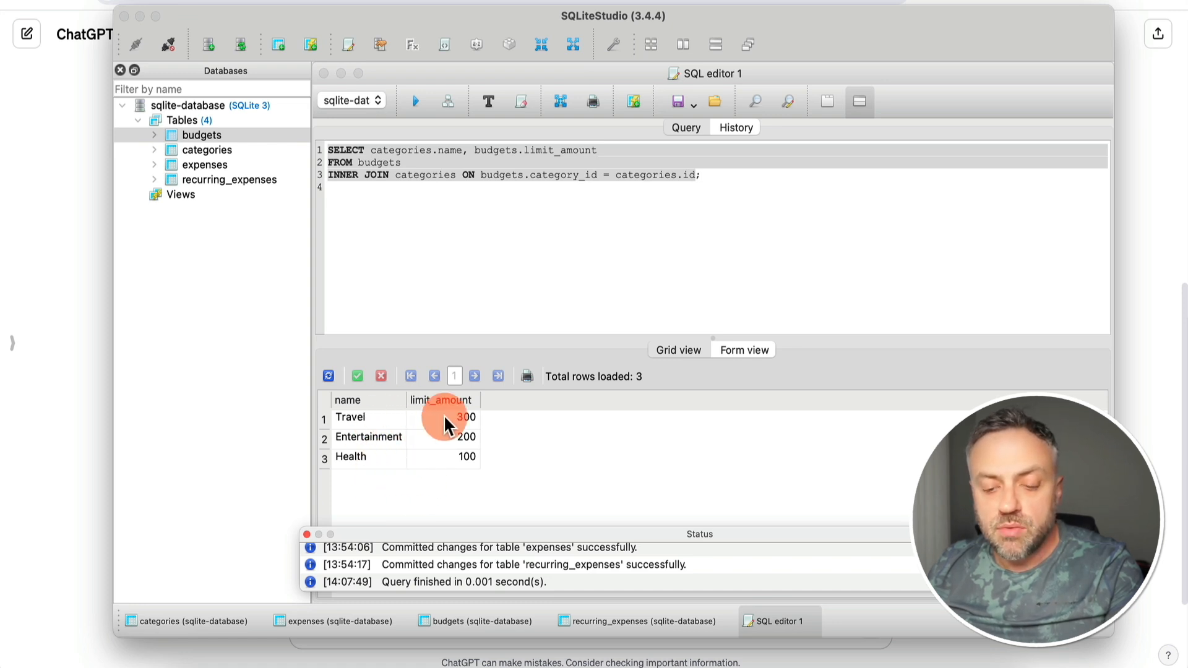
- Copy the join query from the SQLiteStudio editor into the Get All Budgets query in FlutterFlow
left_click(441, 200)
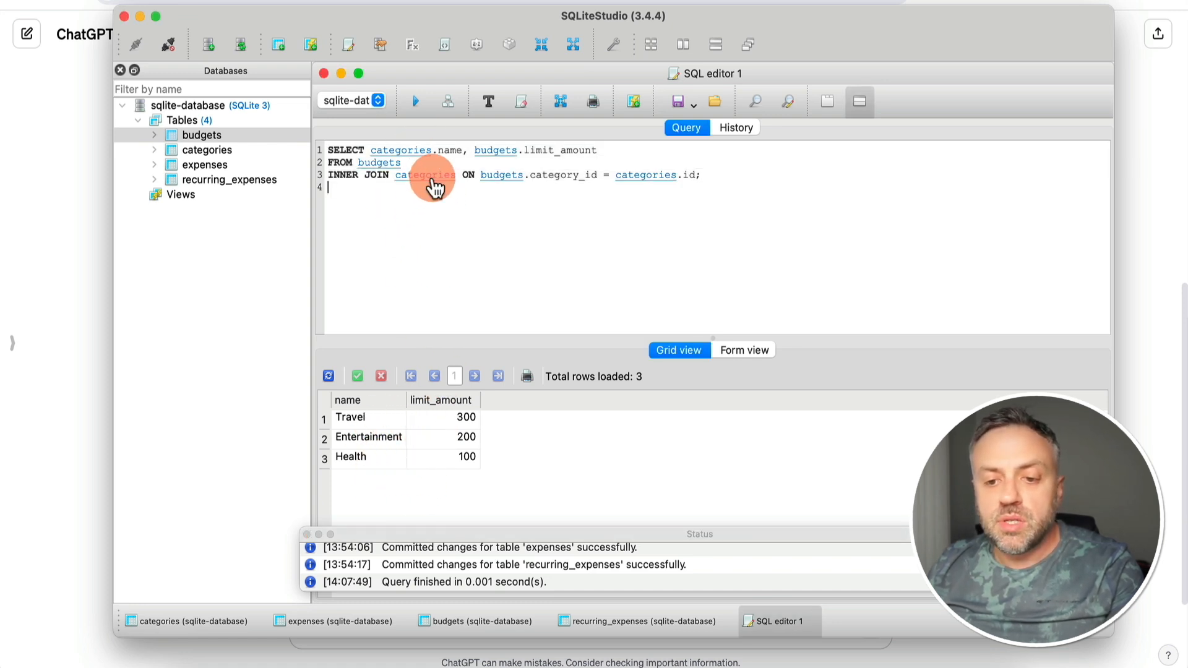
key("super+a")
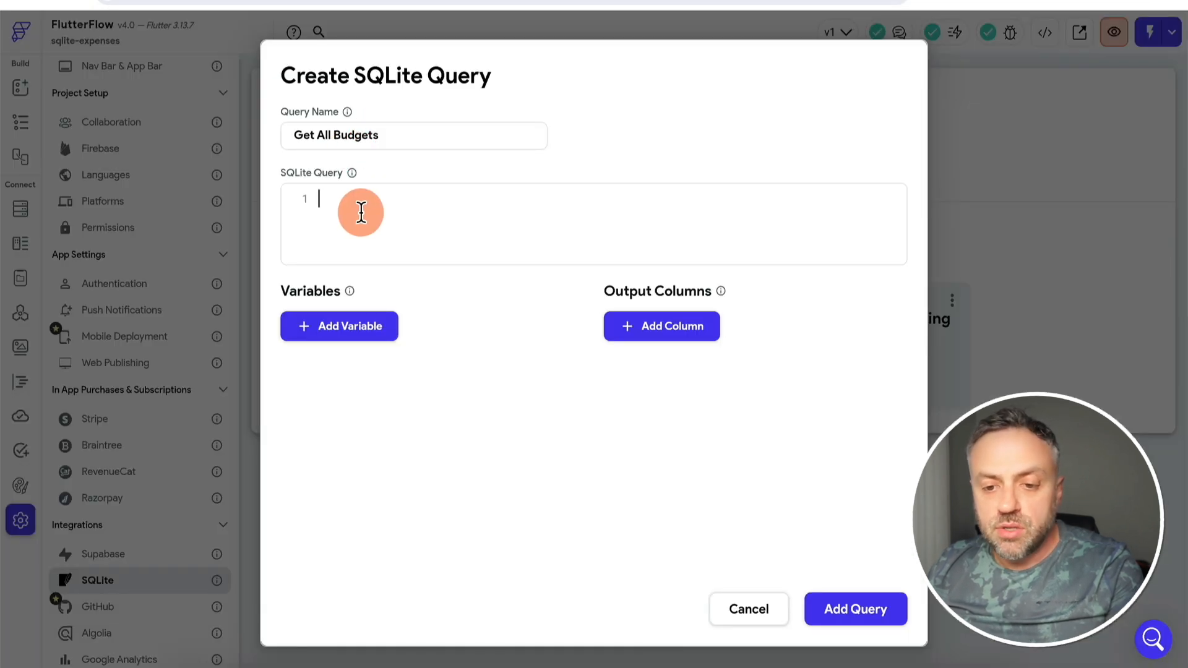
key("super+v")
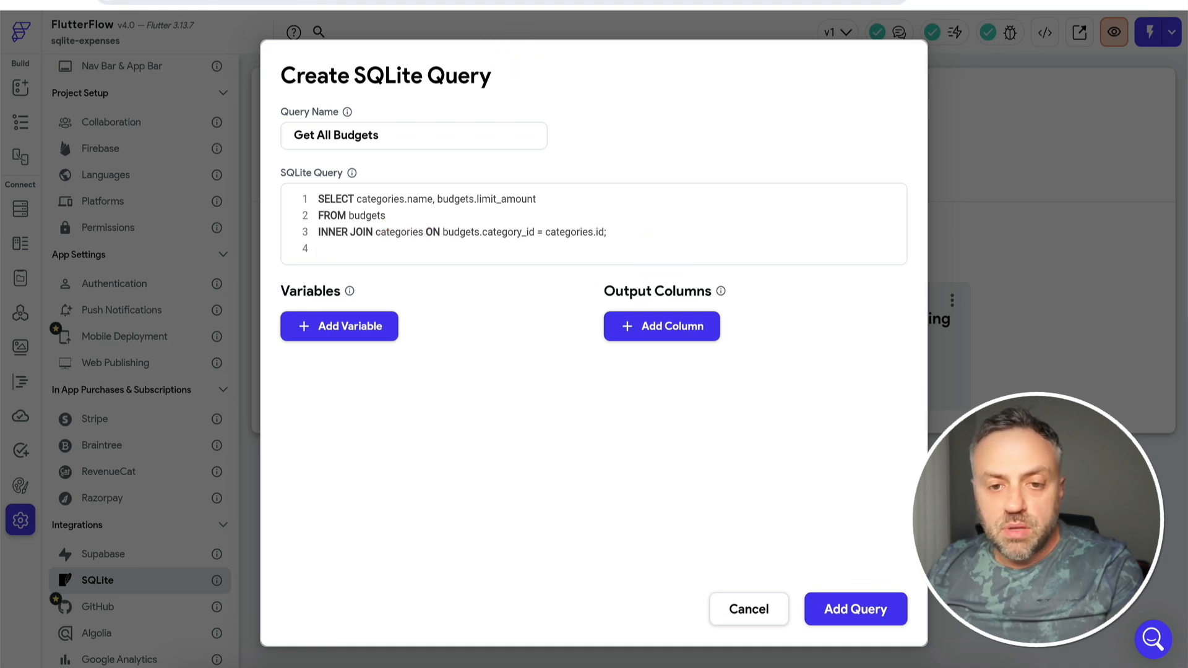
- Replace the Get All Budgets statement in FlutterFlow with the SQLiteStudio version that selects budgets.limit_amount AS amount
key("super+Tab")
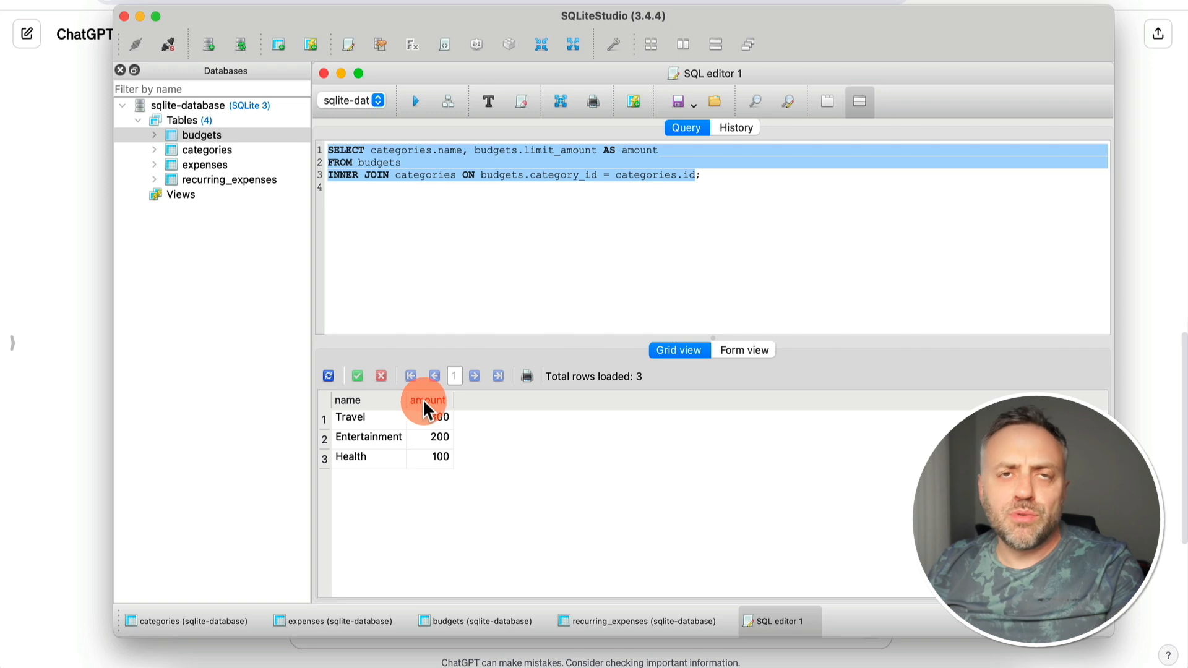
left_click(497, 199)
key("super+a")
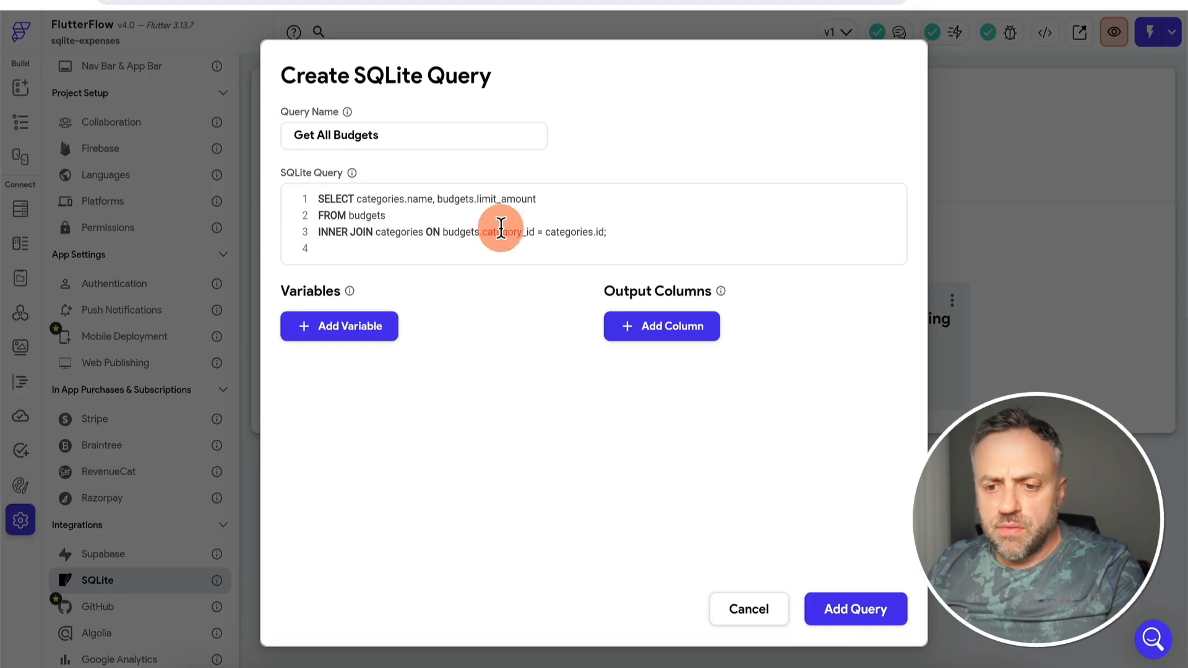
key("super+a")
key("super+v")
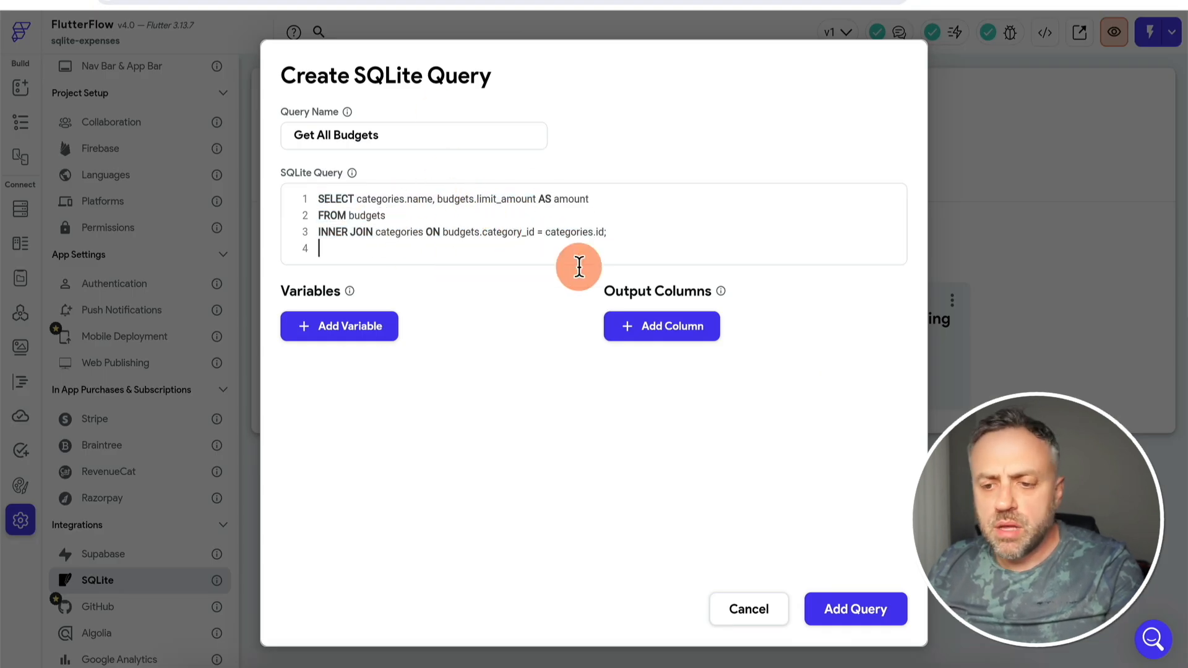
- Give the Get All Budgets query two non-nullable output columns, name as String and amount as Integer, and add the query
left_click(661, 326)
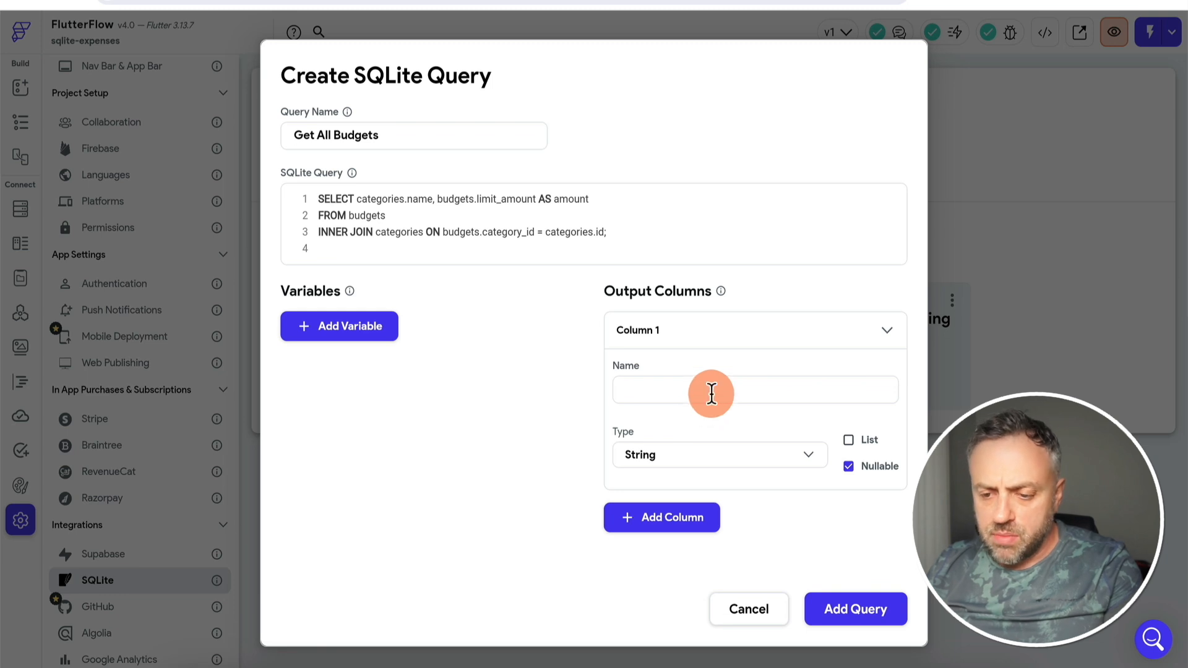
left_click(667, 517)
scroll(685, 511, "down", 2)
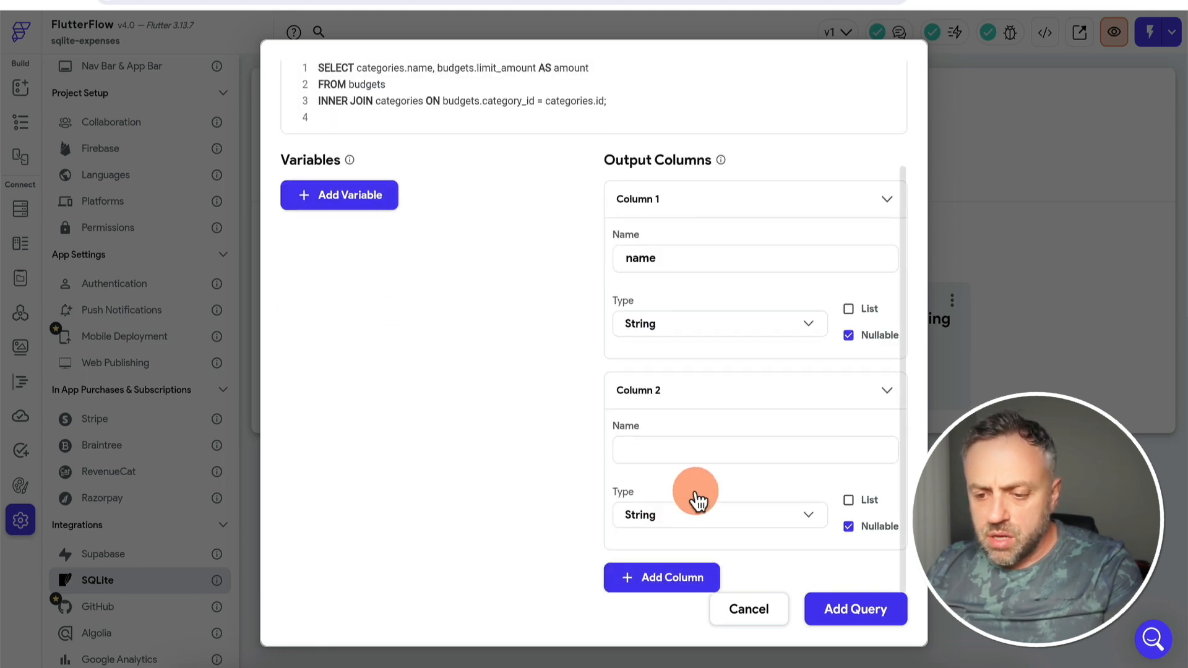
left_click(704, 450)
type("amount")
left_click(711, 515)
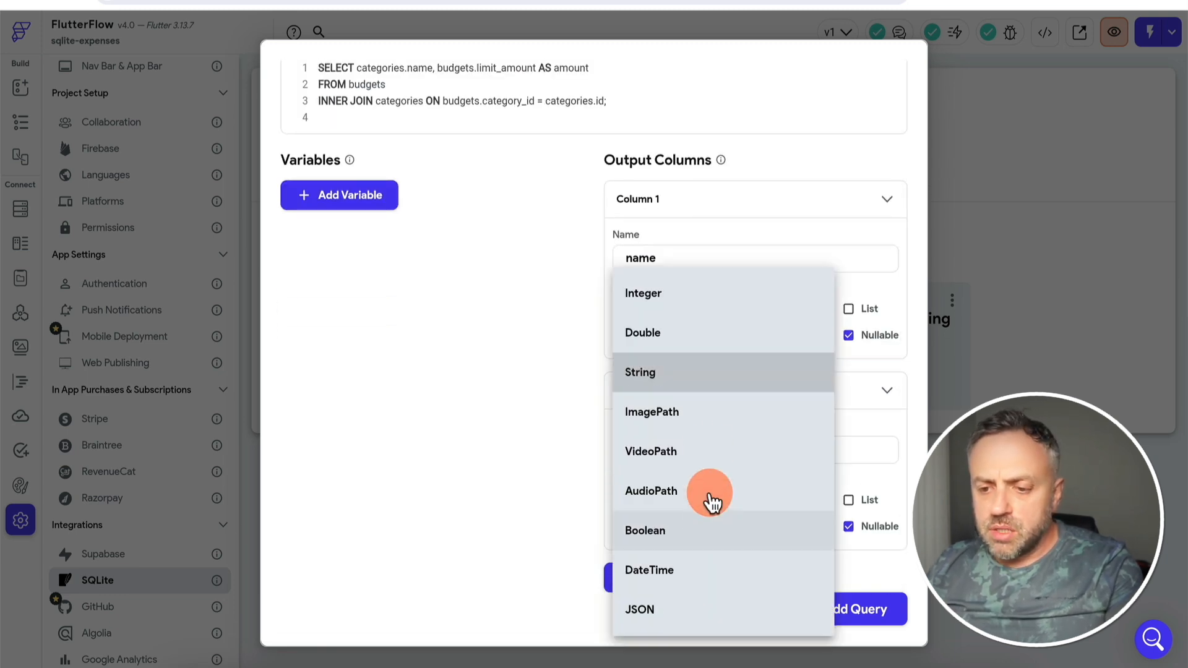
left_click(697, 297)
left_click(849, 527)
left_click(848, 335)
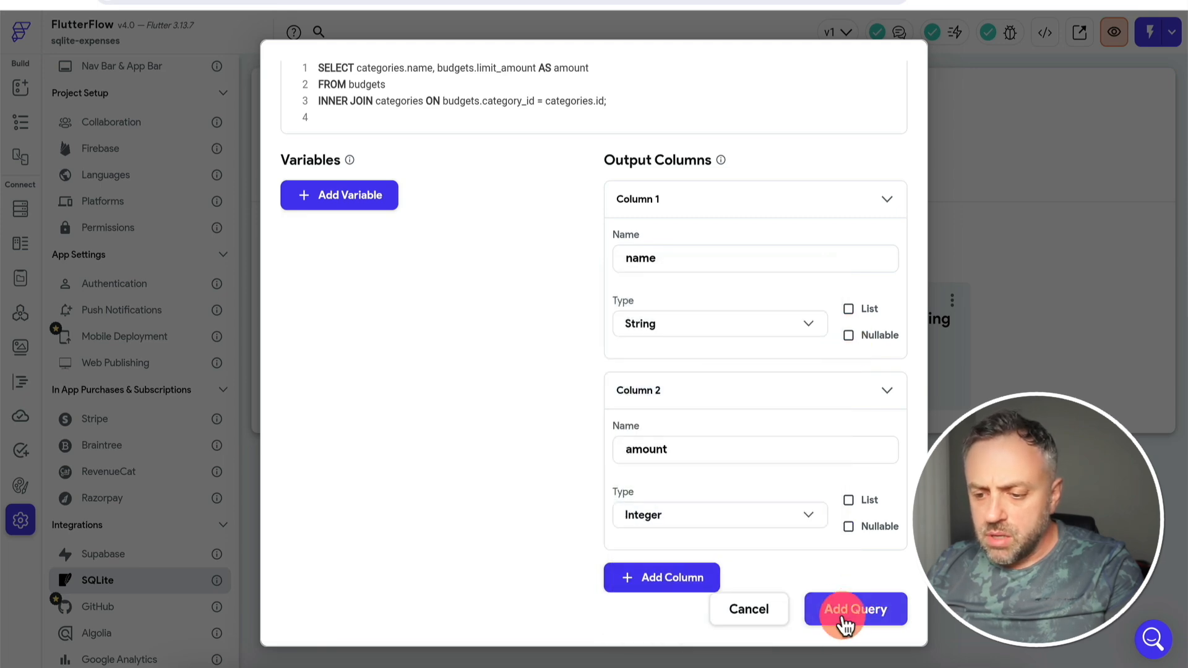
left_click(858, 610)
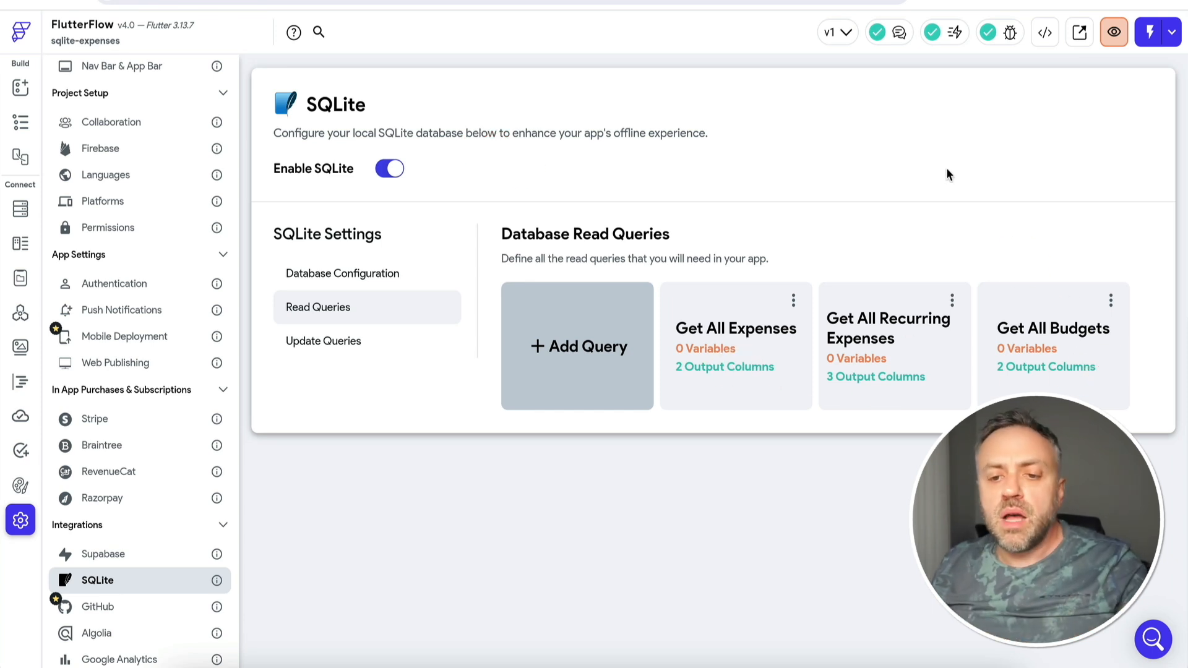
- Open the HomePage in the page builder and set the app bar title text to "Homepage"
left_click(21, 123)
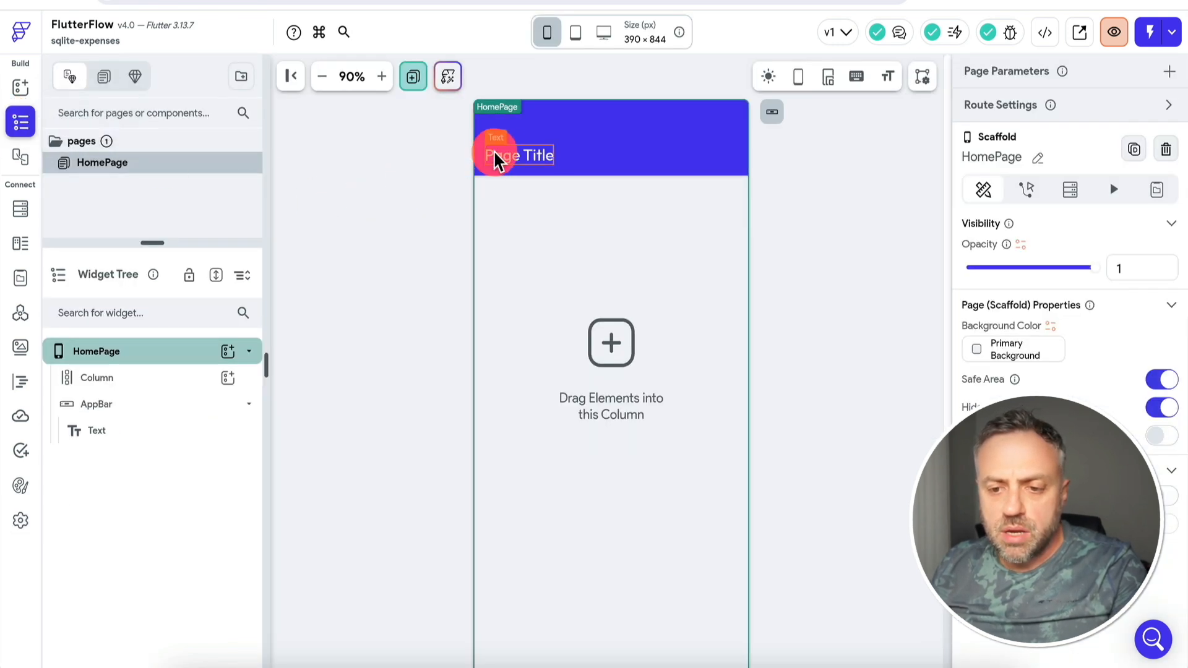
left_click(509, 160)
left_click(1055, 250)
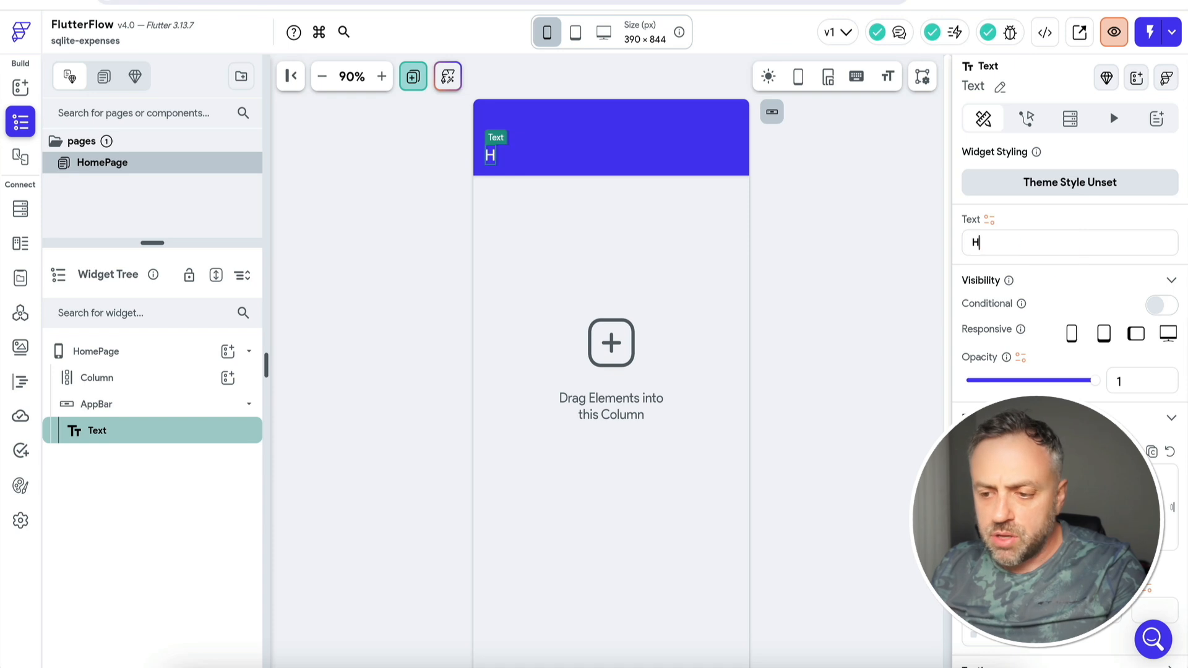
type("page")
- Add a ListView to the HomePage column and place a Row inside it
left_click(548, 359)
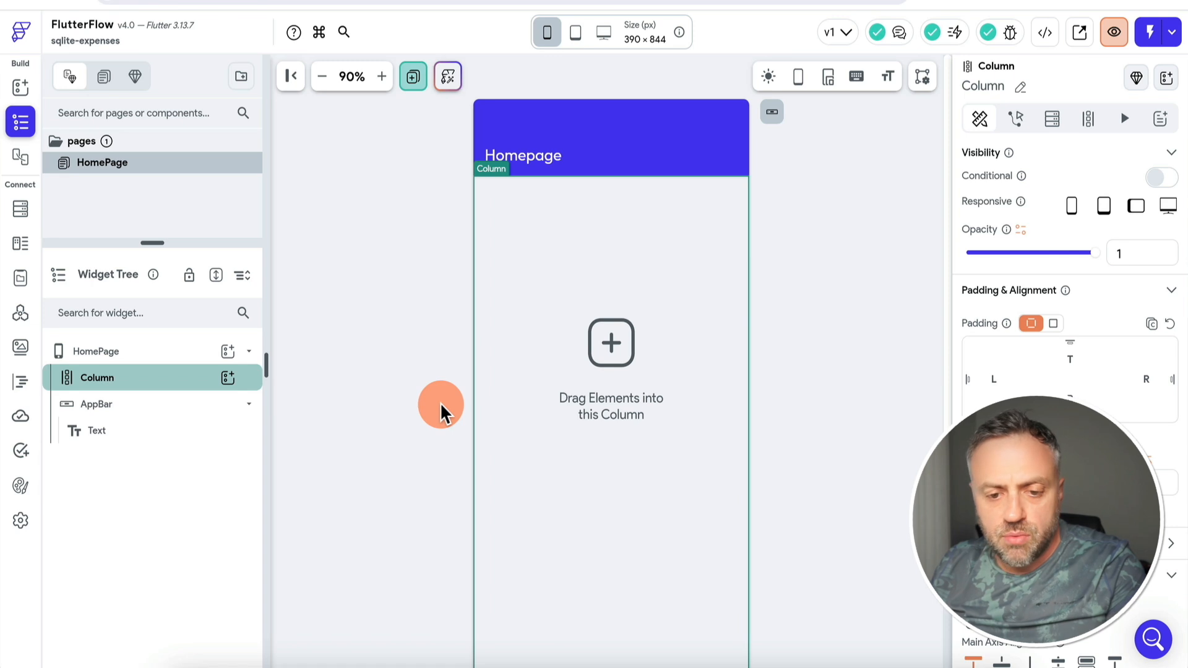
left_click(228, 378)
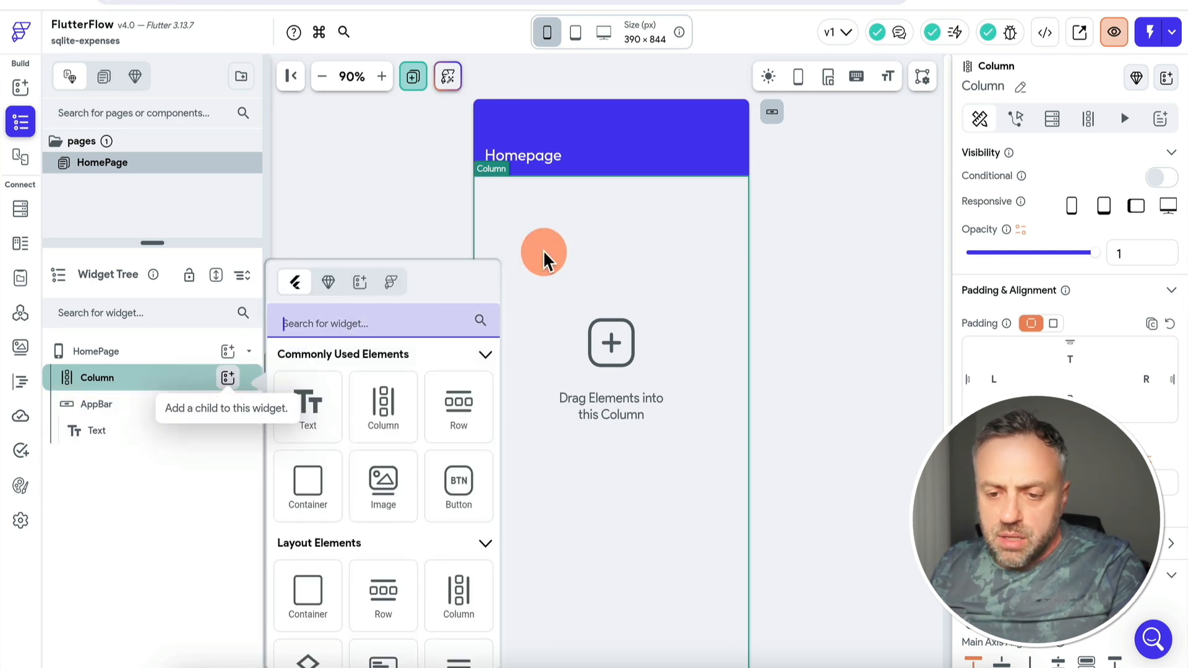
type("list")
left_click(308, 419)
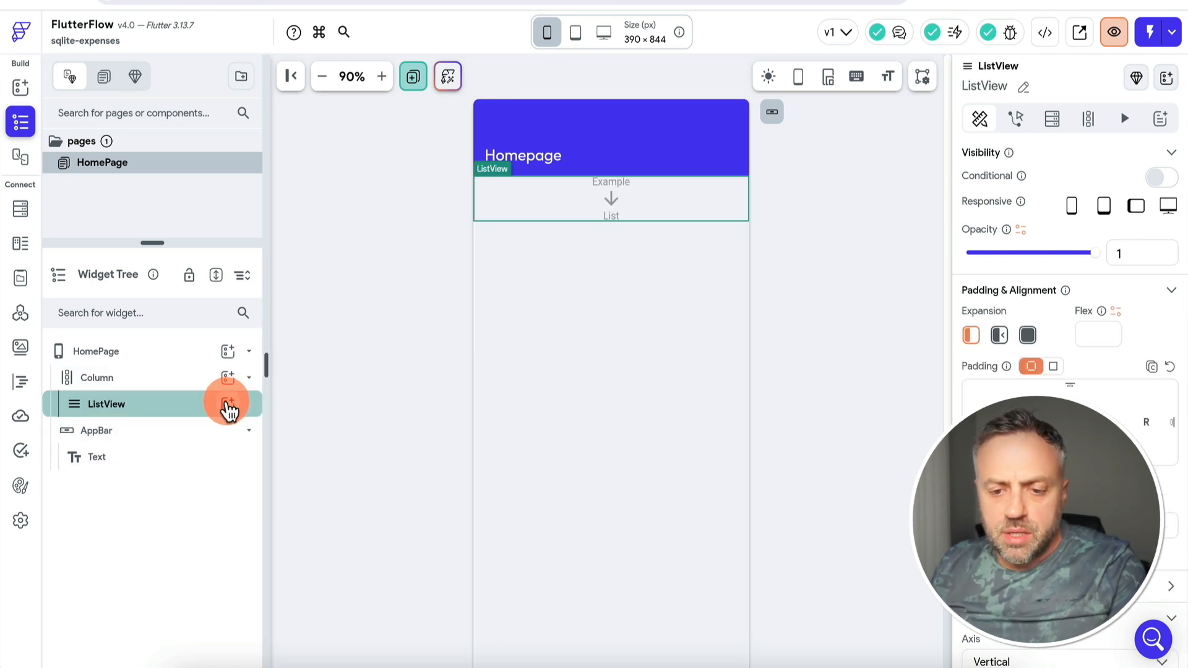
left_click(228, 405)
type("row")
left_click(308, 403)
- Add two Text widgets to the row and distribute them along its main axis with space around each
left_click(228, 431)
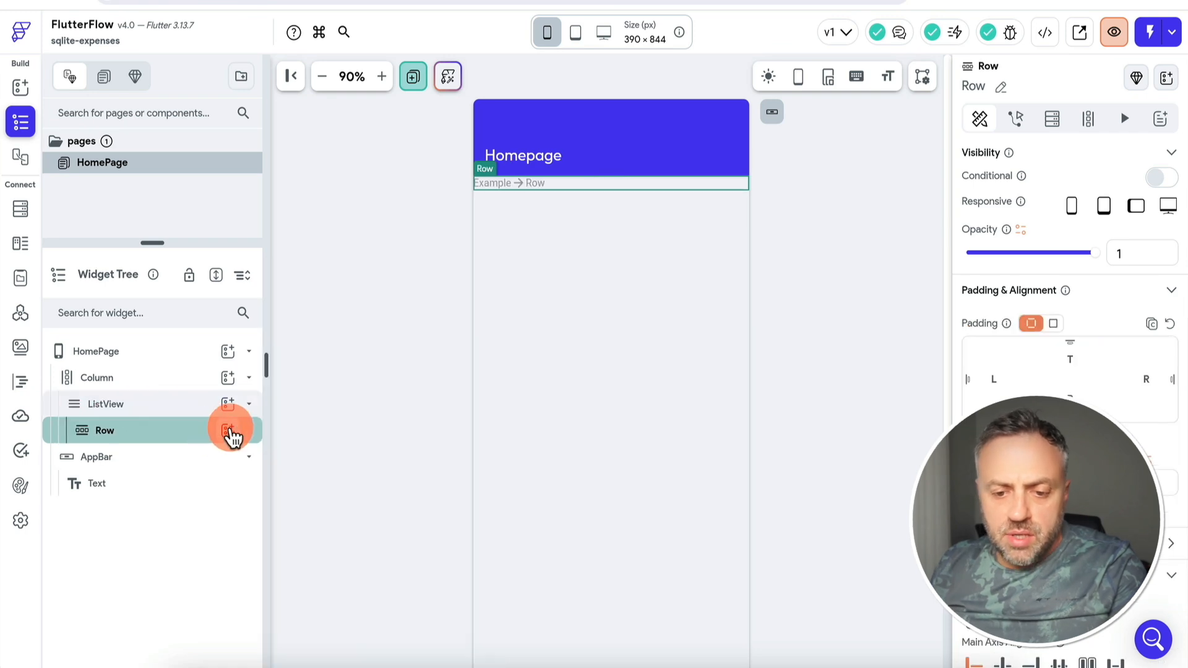
left_click(316, 406)
left_click(227, 431)
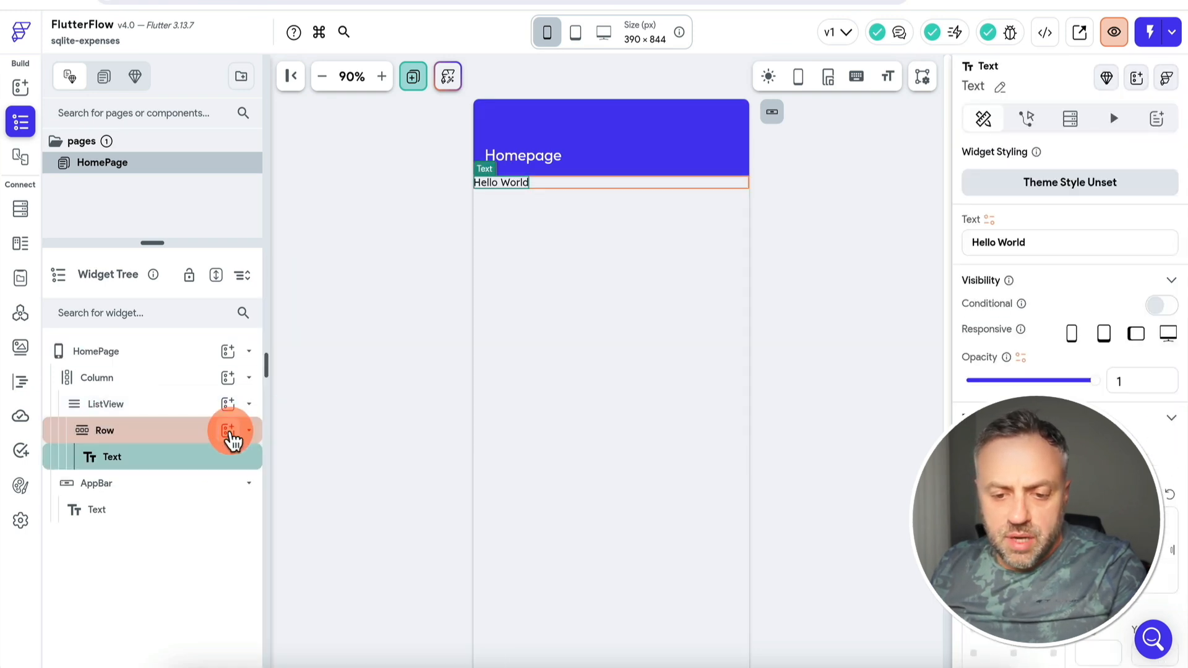
left_click(308, 408)
scroll(1141, 494, "down", 4)
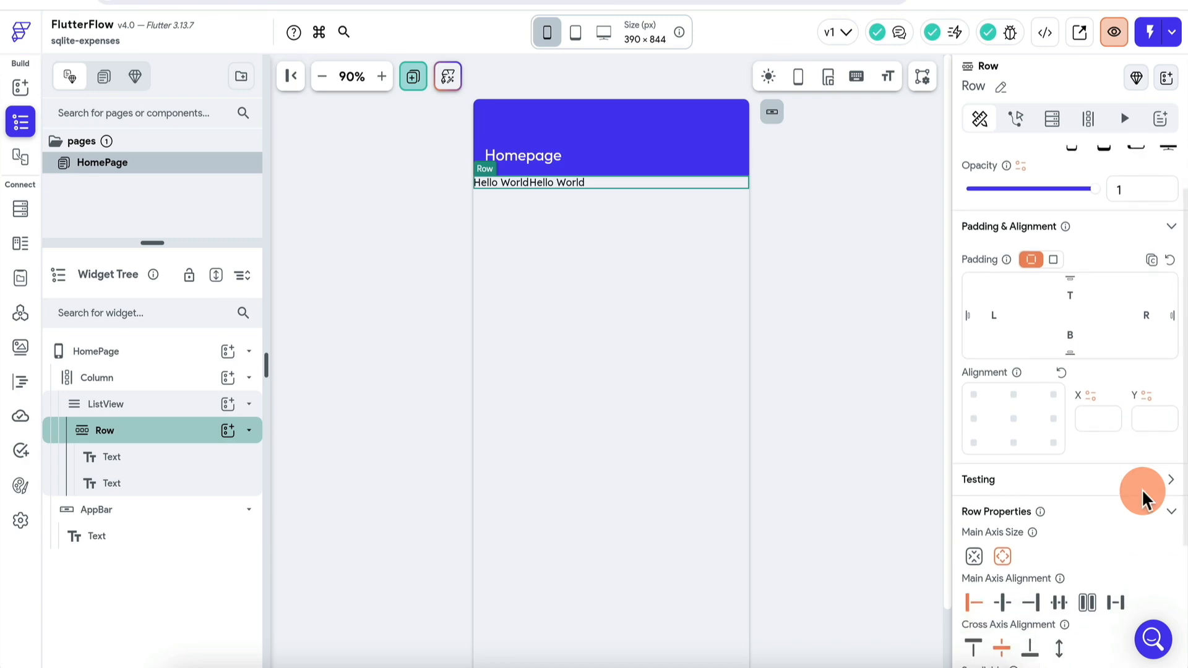
- Wrap the row in a Card and give the row a uniform padding of 10 on all sides
right_click(162, 434)
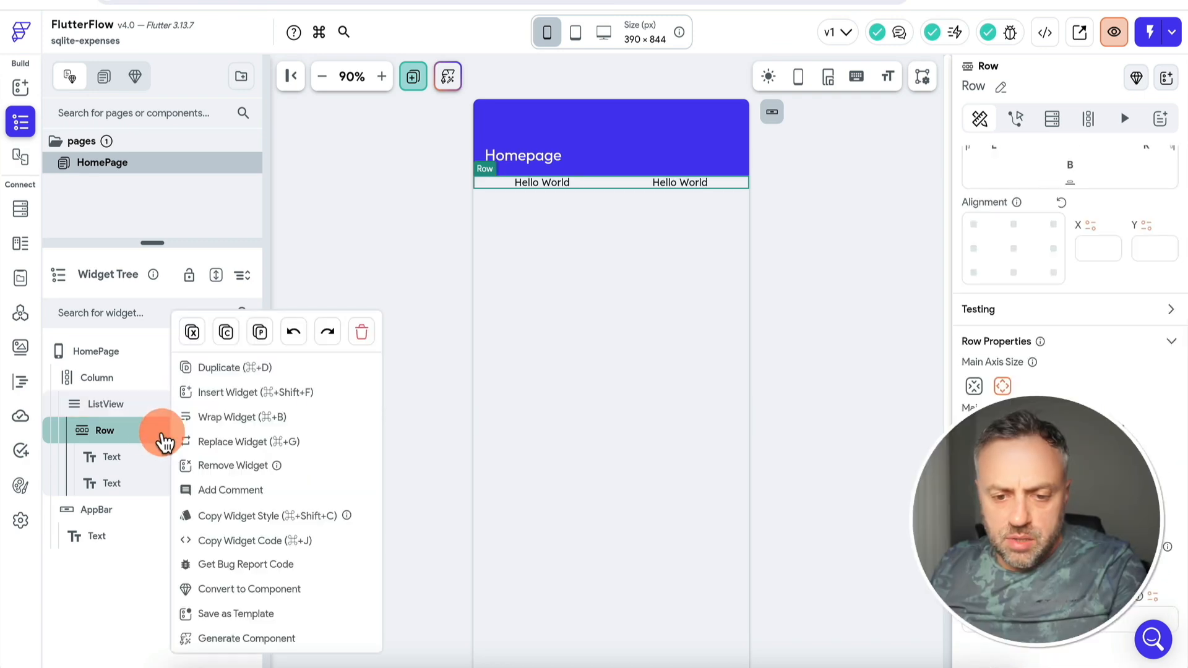
left_click(220, 417)
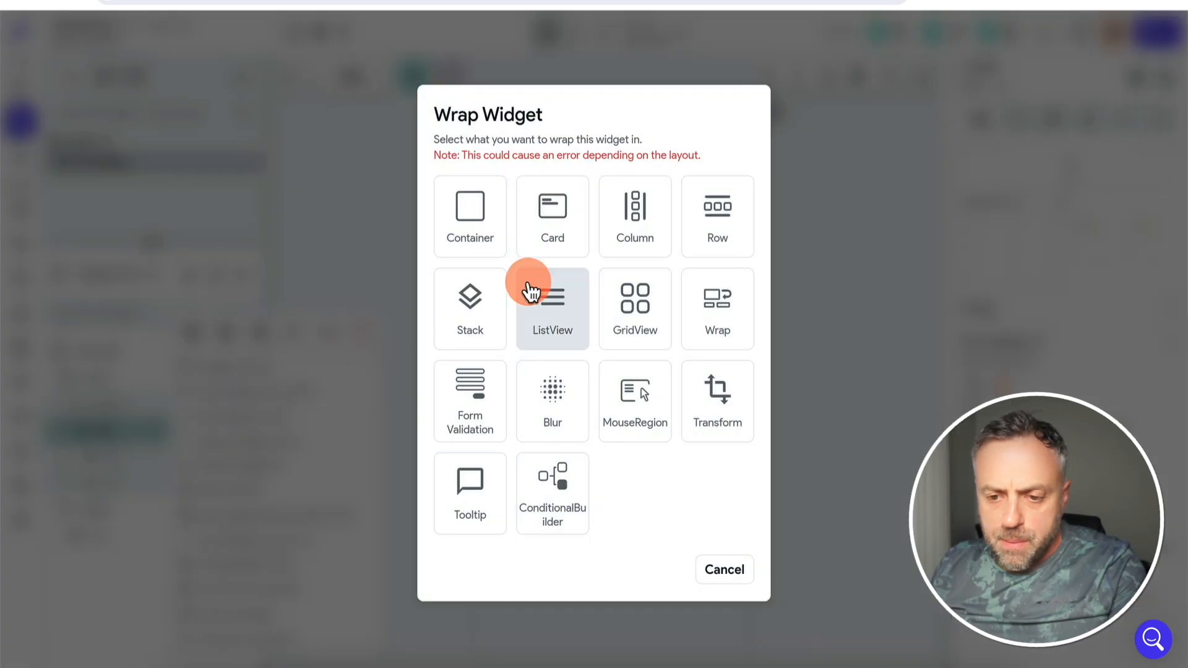
left_click(553, 207)
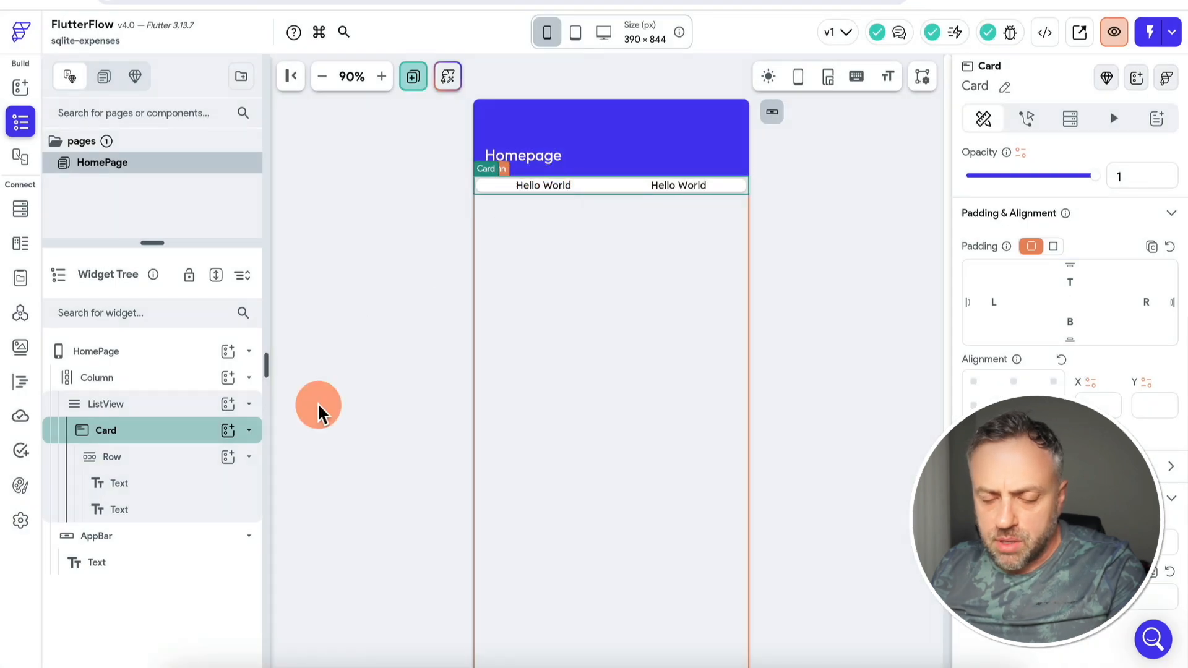
left_click(159, 463)
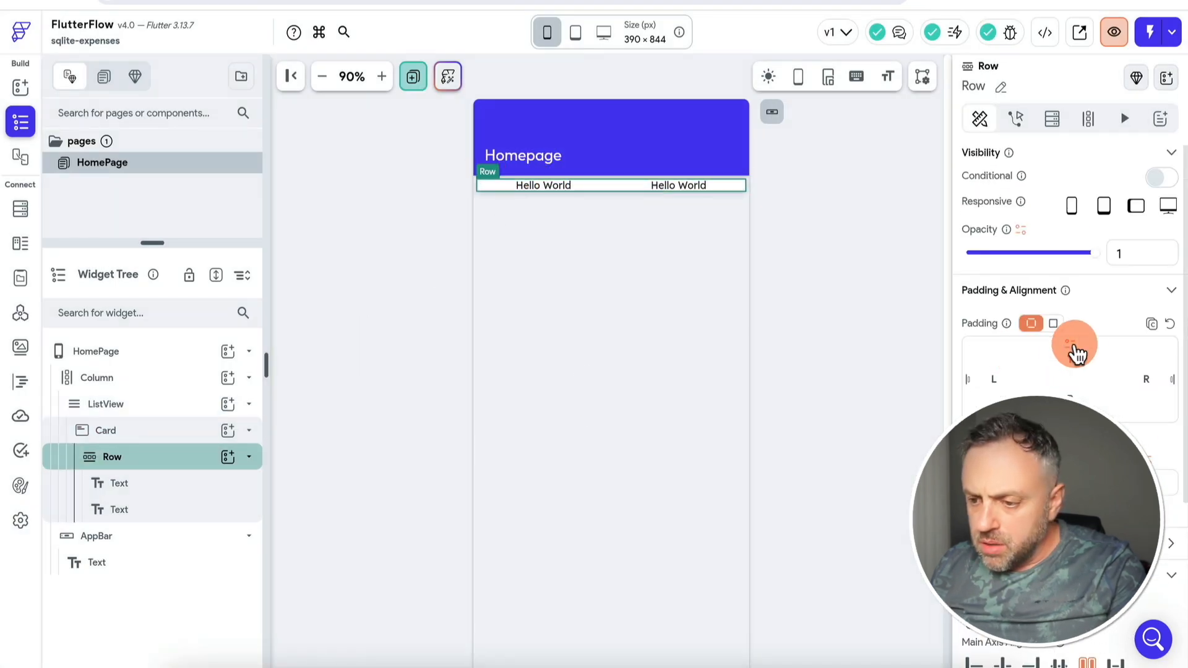
scroll(1122, 263, "down", 1)
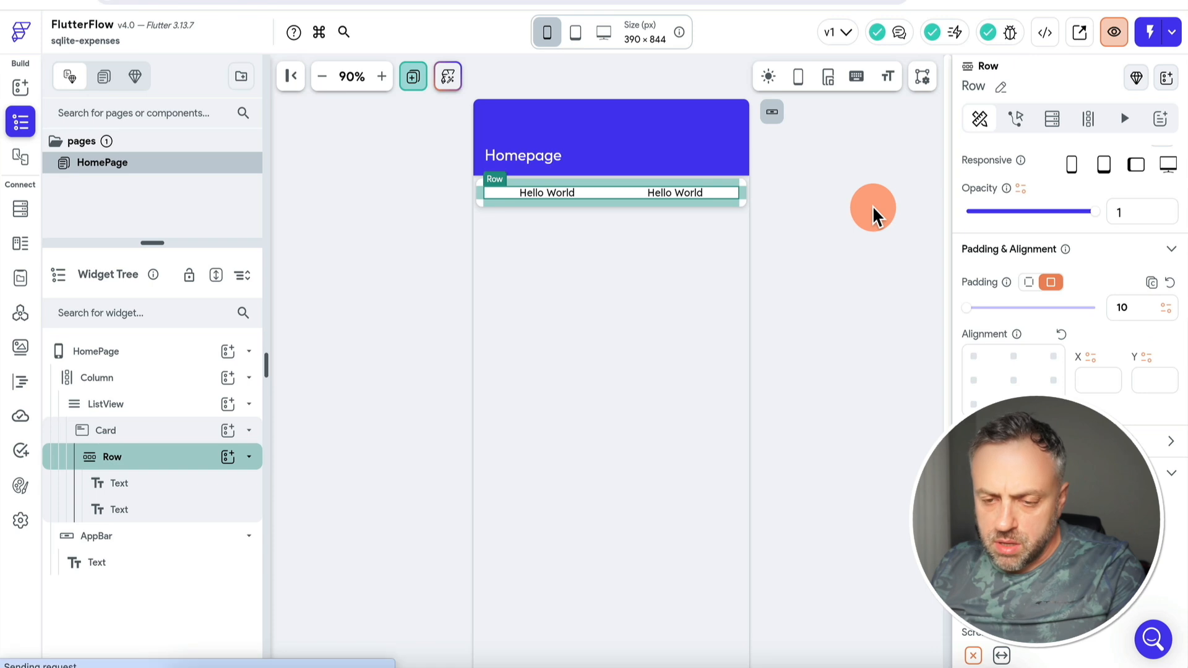
left_click(875, 206)
- Add a backend query of type SQLite Query to the ListView, using Get All Expenses
left_click(132, 404)
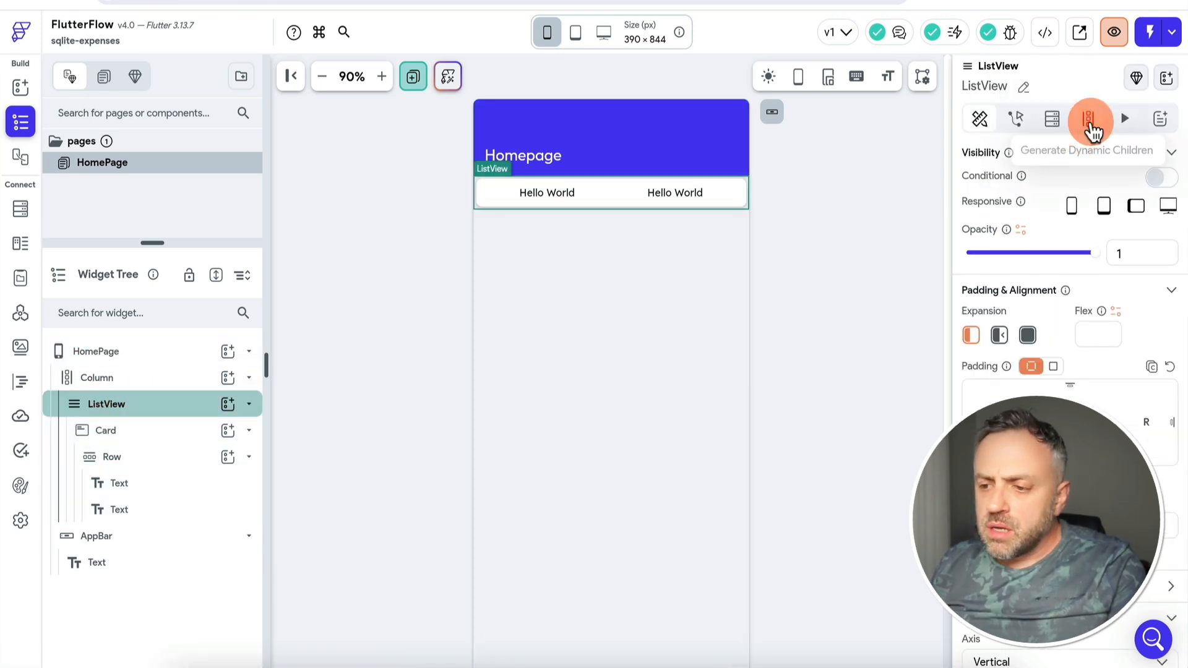
left_click(1052, 119)
left_click(969, 162)
left_click(852, 136)
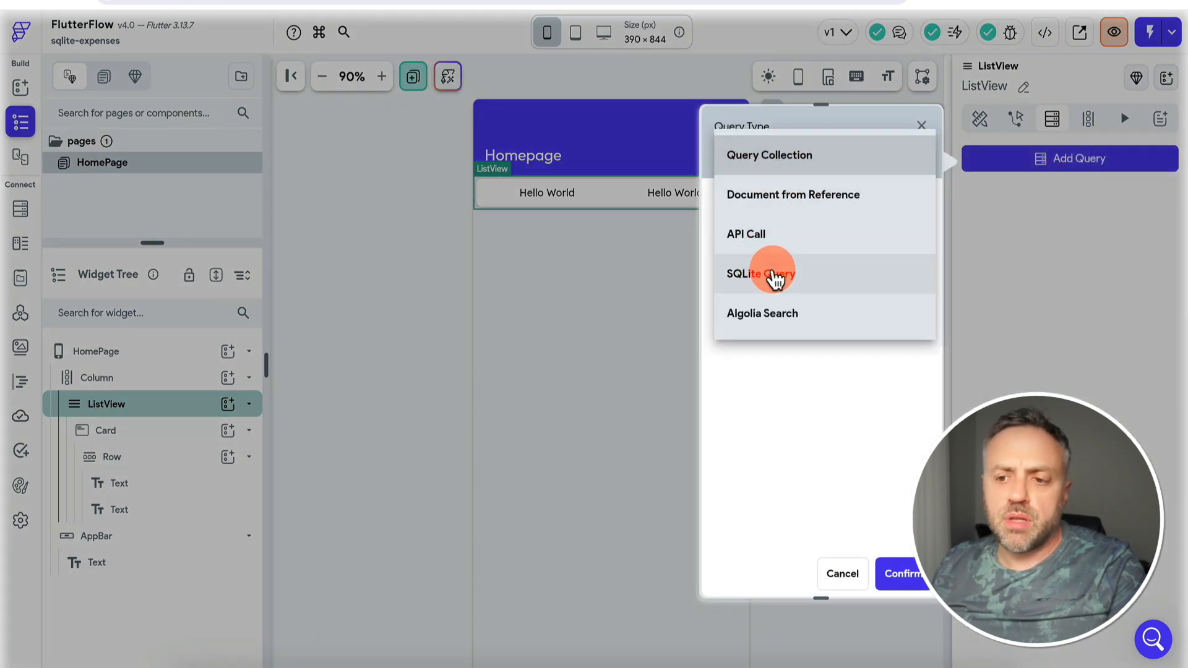
left_click(775, 279)
left_click(823, 234)
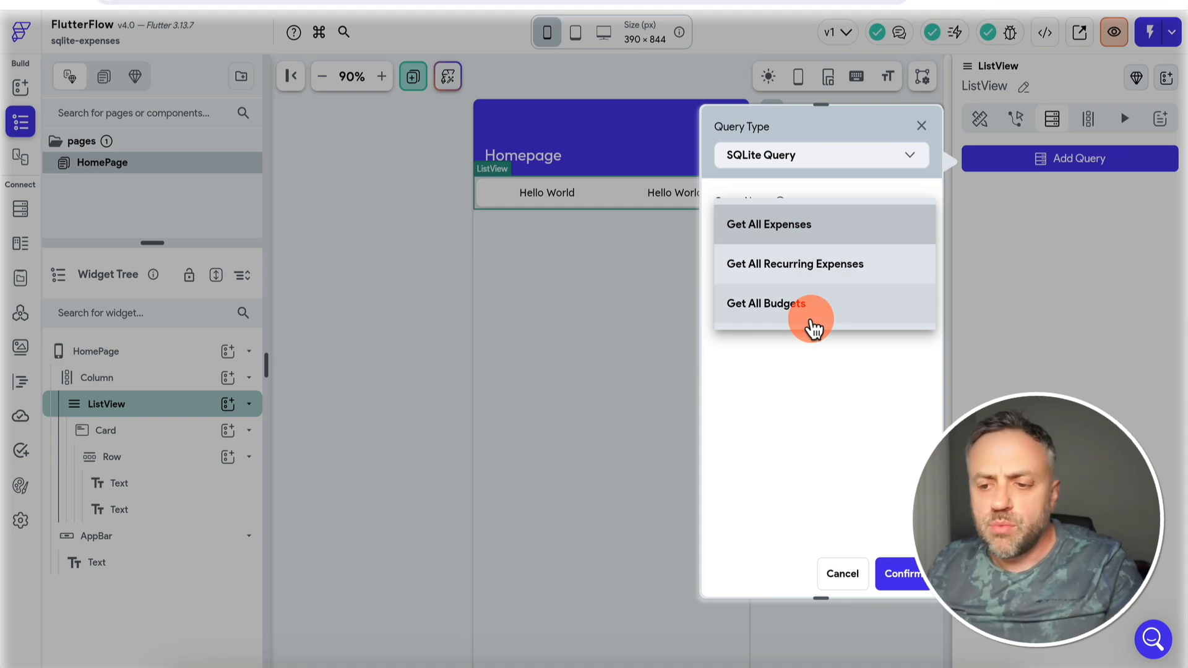
left_click(780, 232)
left_click(901, 579)
left_click(684, 430)
- Bind the row's first text to the name column and its second text to the amount column of the Get All Expenses row
left_click(552, 197)
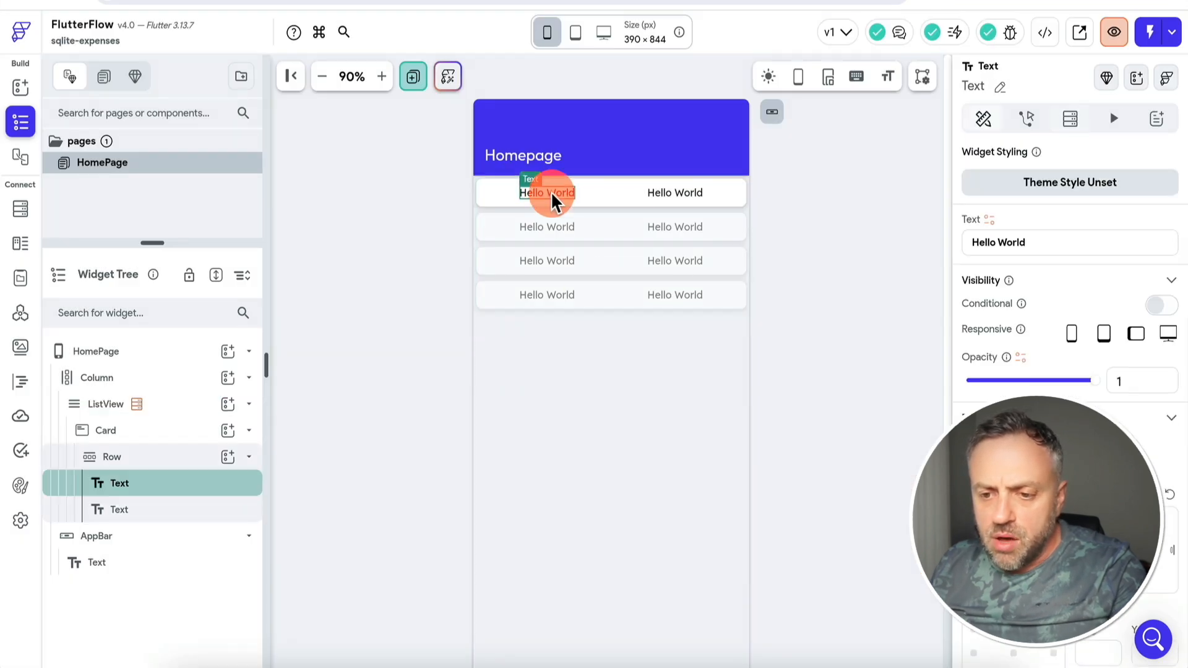
left_click(991, 222)
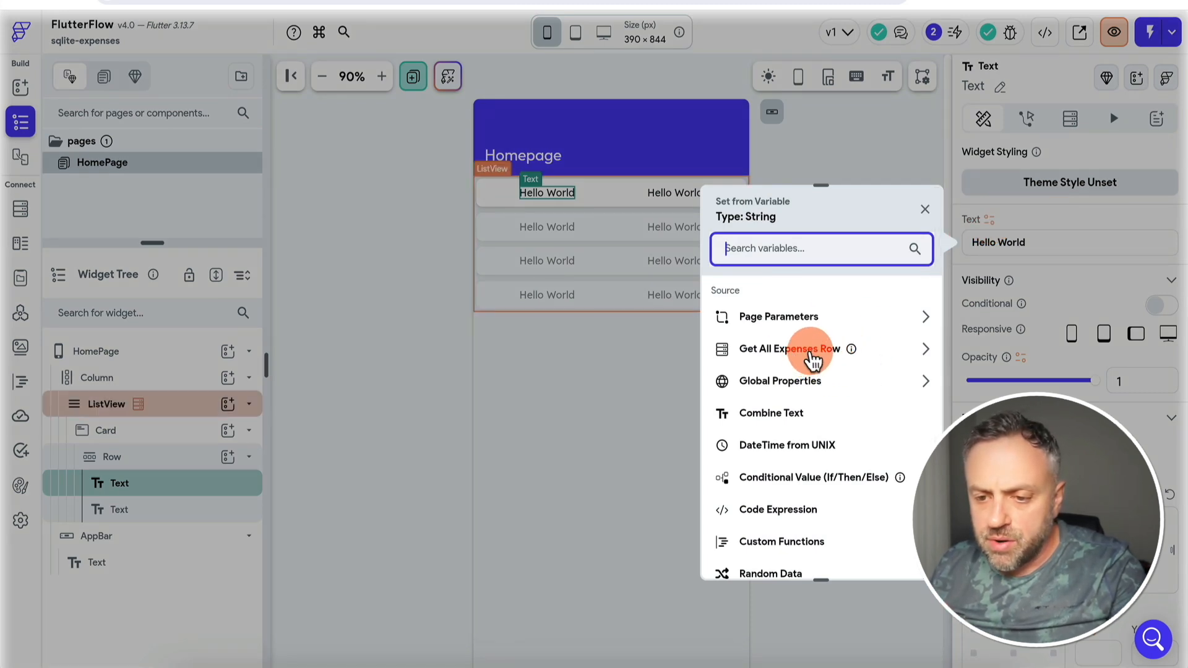
left_click(807, 351)
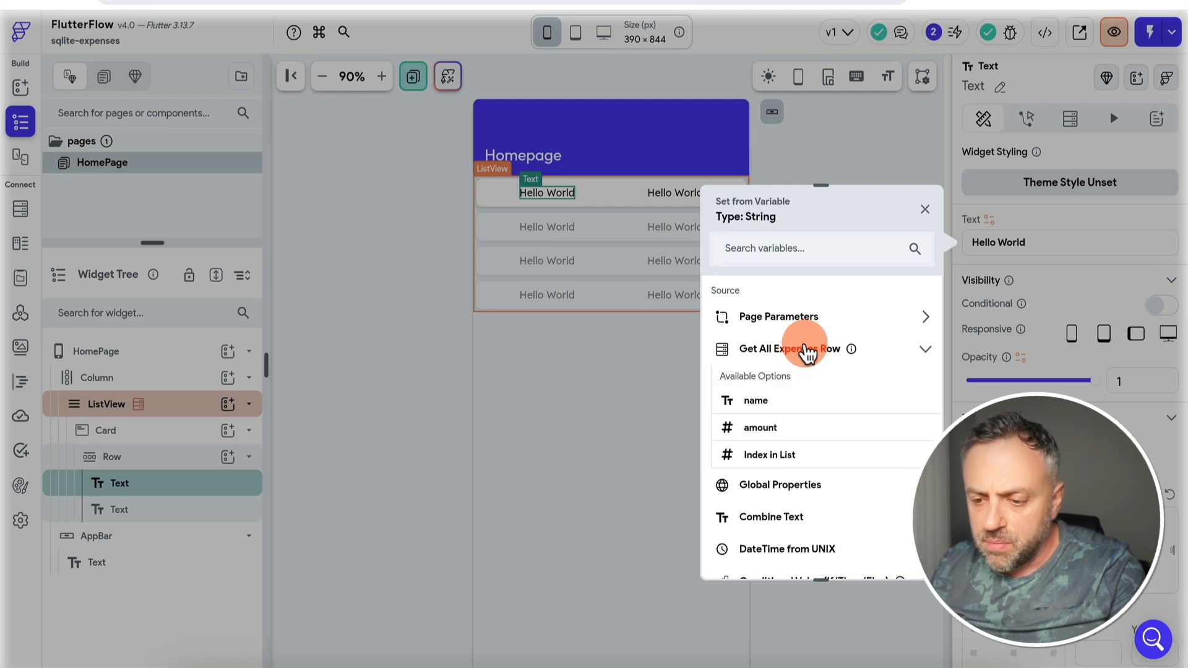
left_click(771, 402)
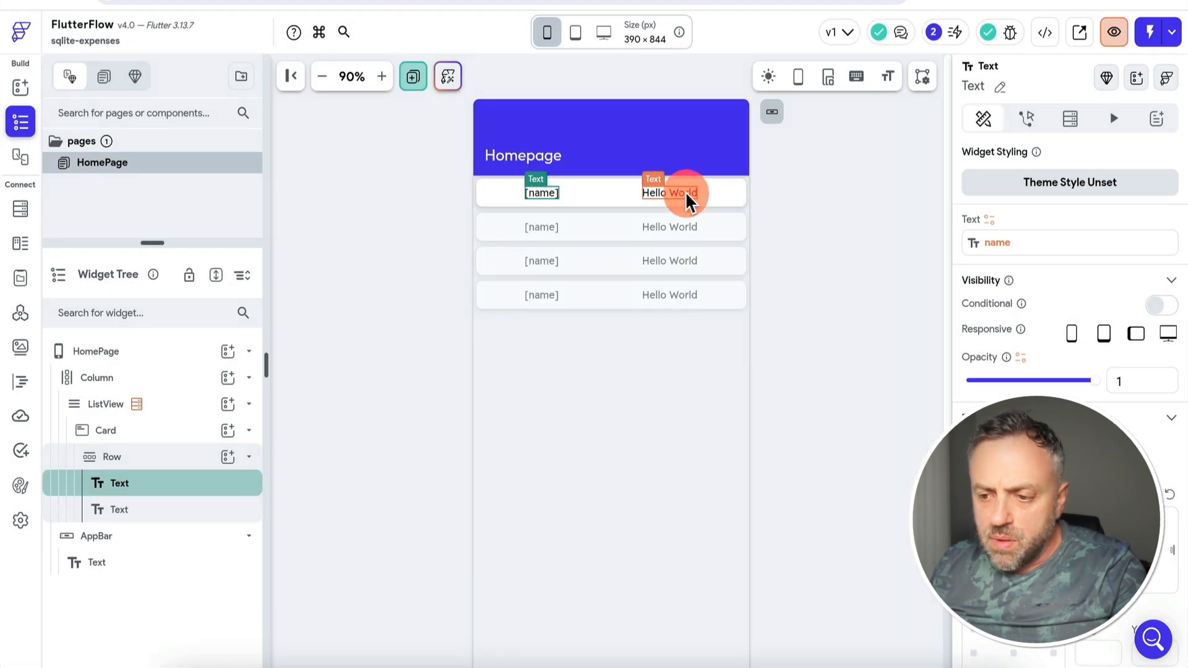
left_click(687, 196)
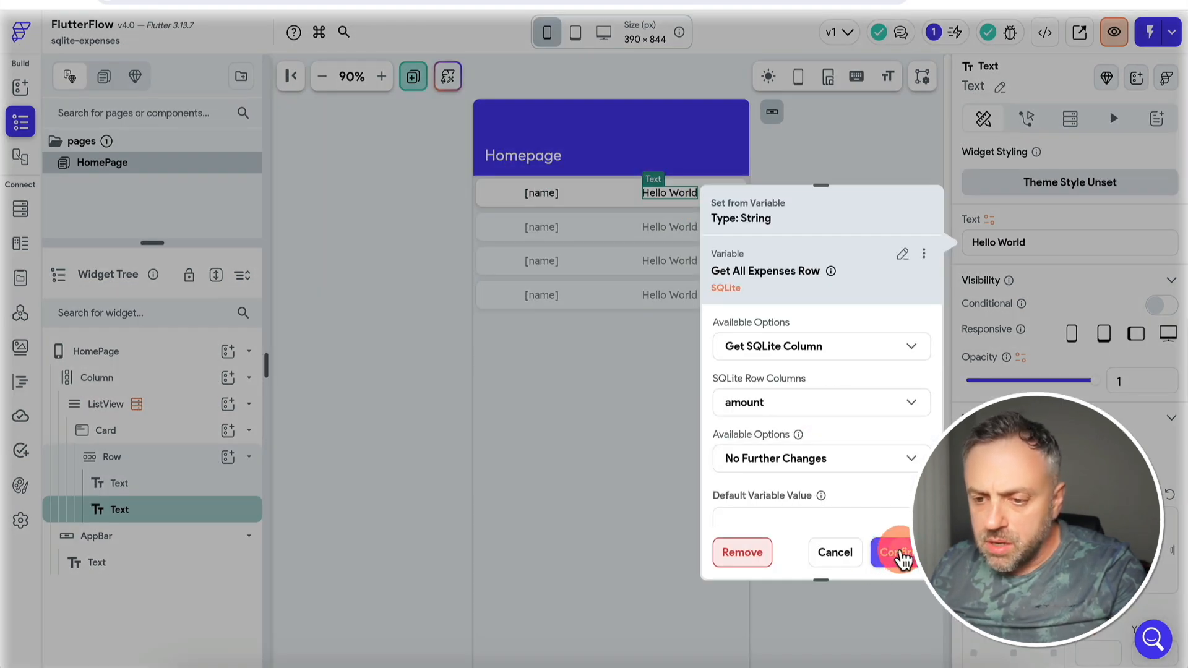
left_click(902, 557)
left_click(838, 247)
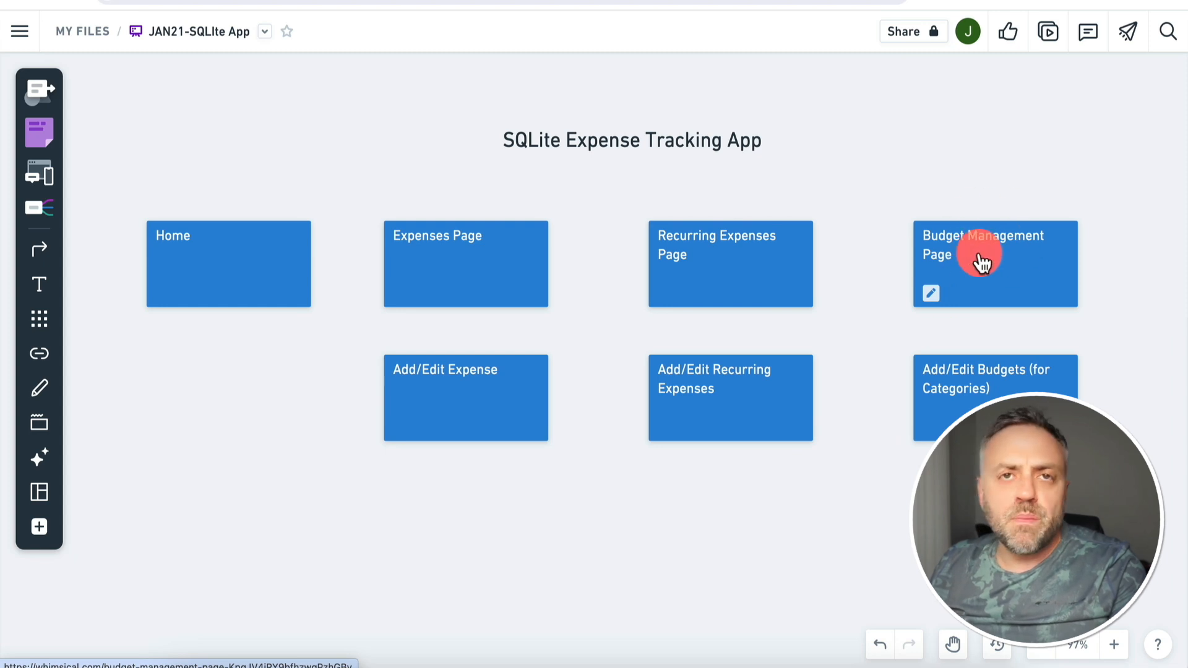
- Switch from the Whimsical page plan back to FlutterFlow and duplicate the HomePage design into three additional pages
left_click(421, 1)
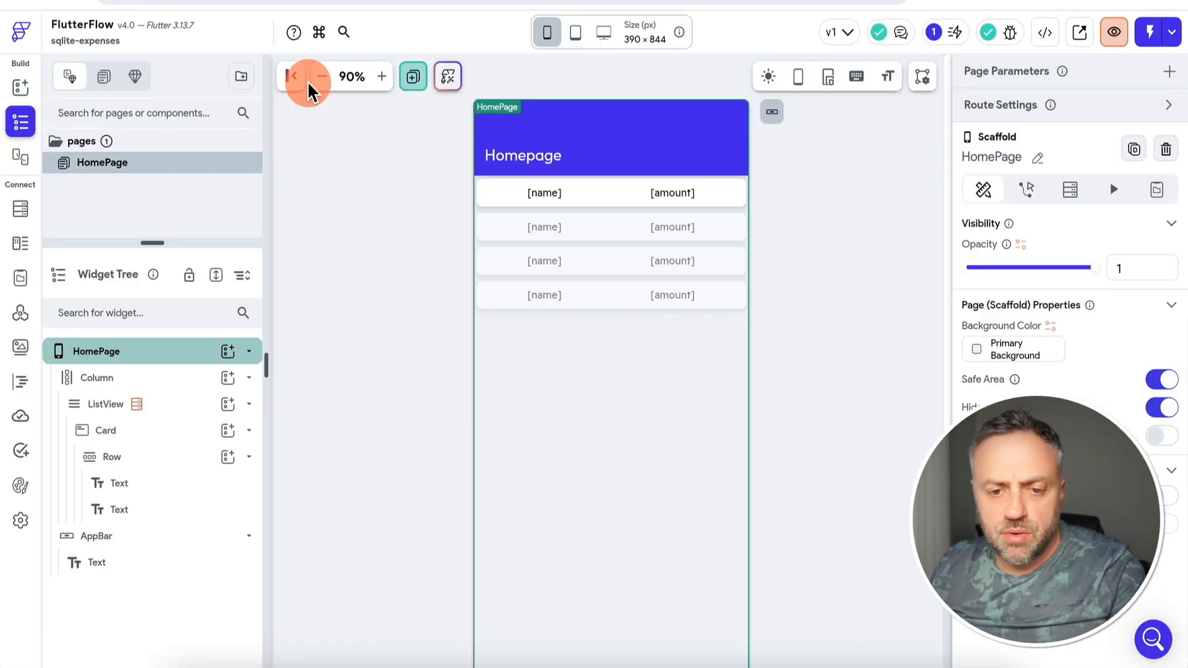
right_click(162, 178)
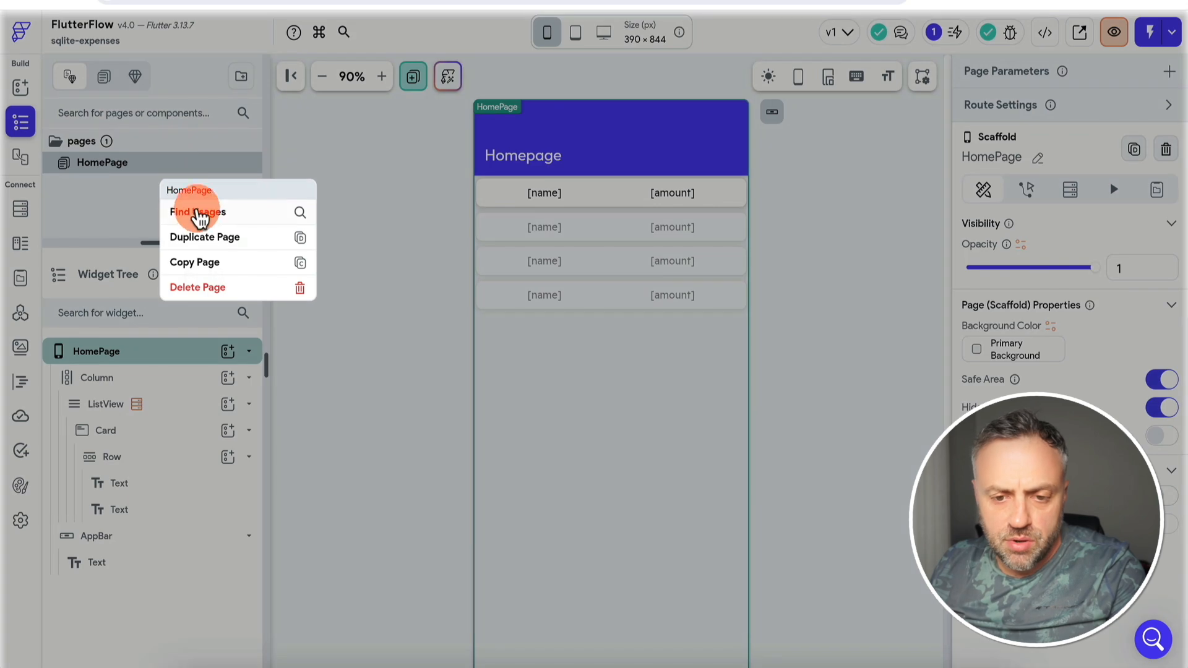
left_click(204, 239)
right_click(158, 212)
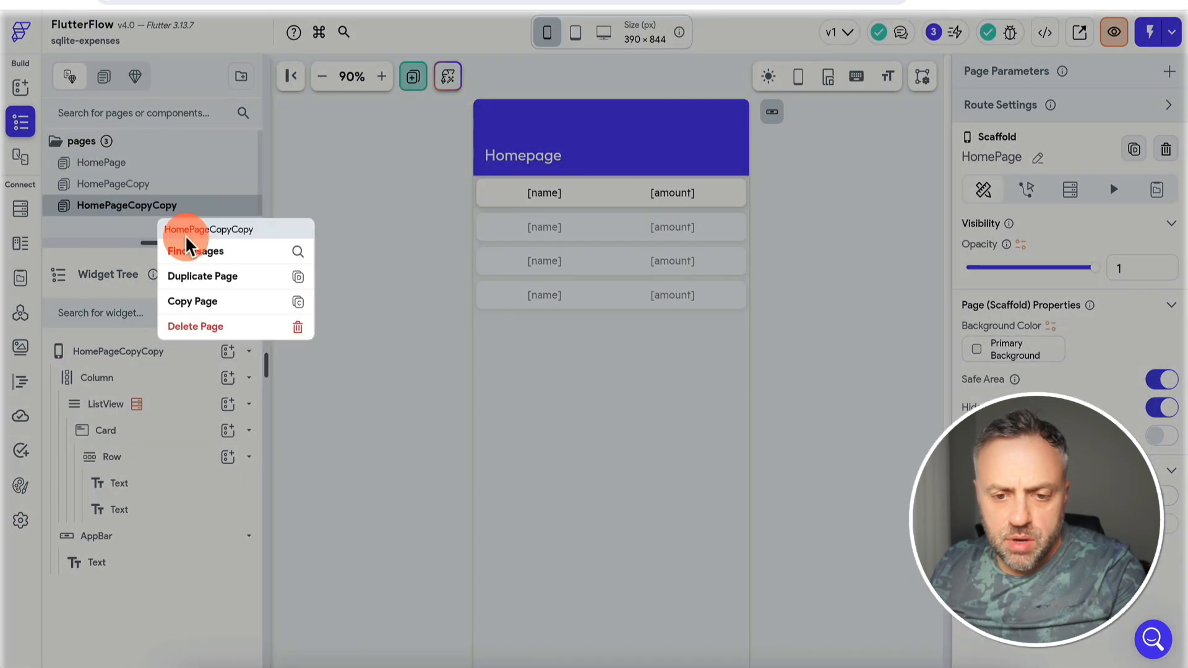
left_click(194, 277)
- Rename the HomePage page as homepage and its first copy, HomePageCopy, as expenses
double_click(116, 162)
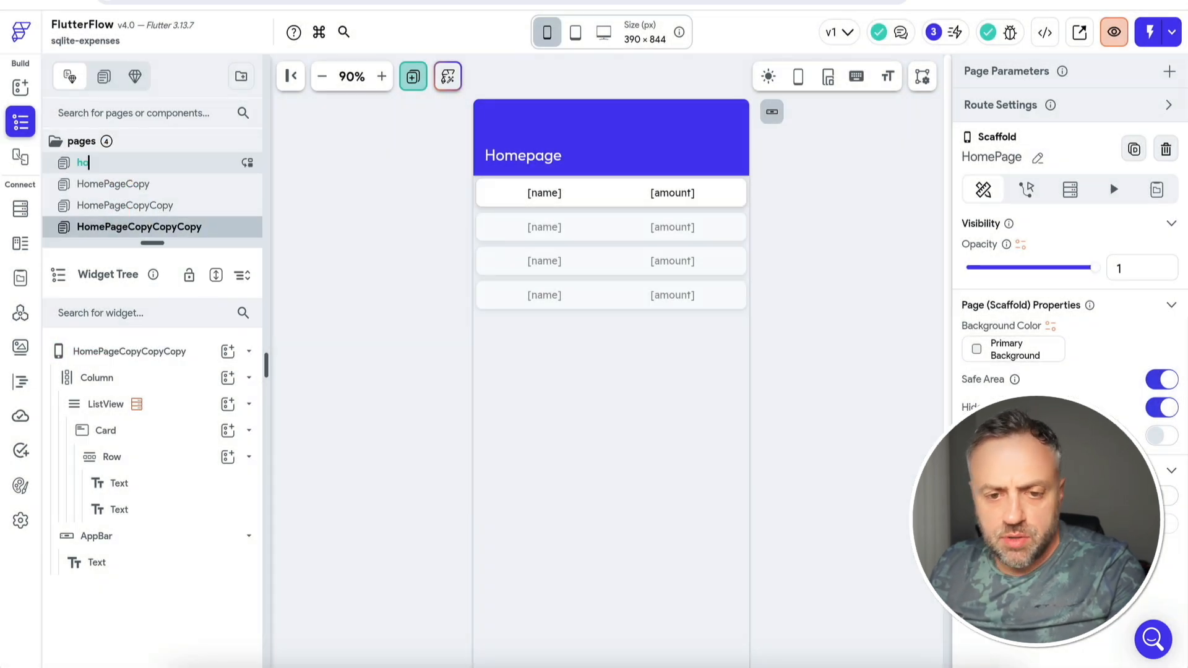
left_click(116, 184)
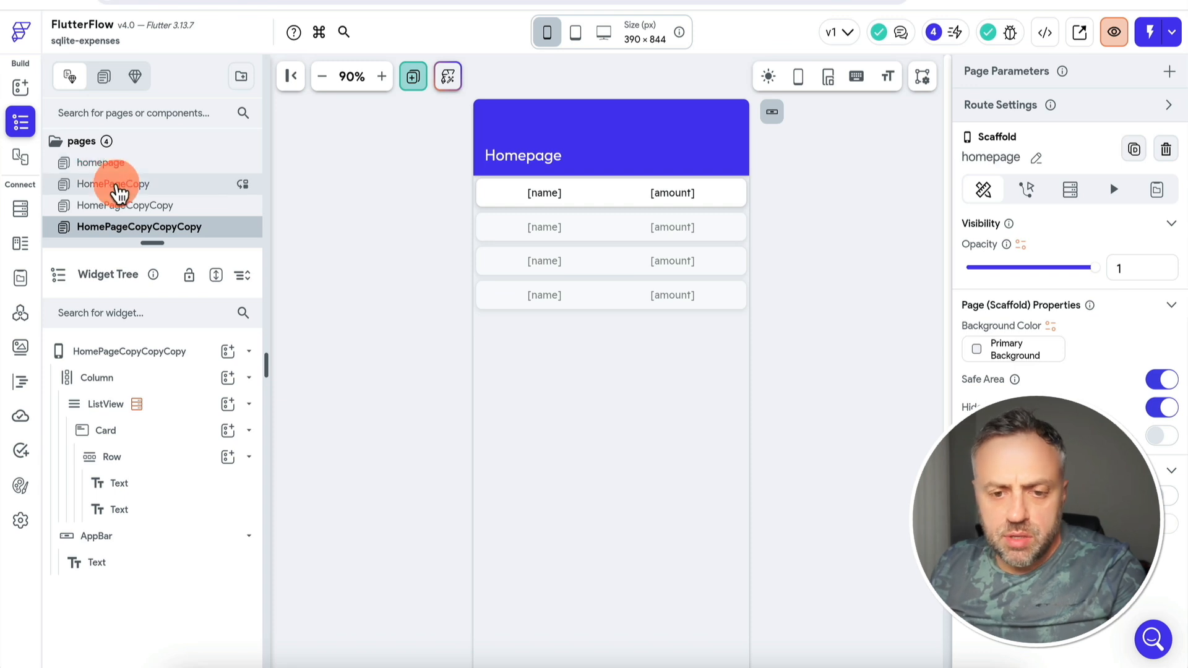
double_click(116, 184)
type("expenses")
key("Return")
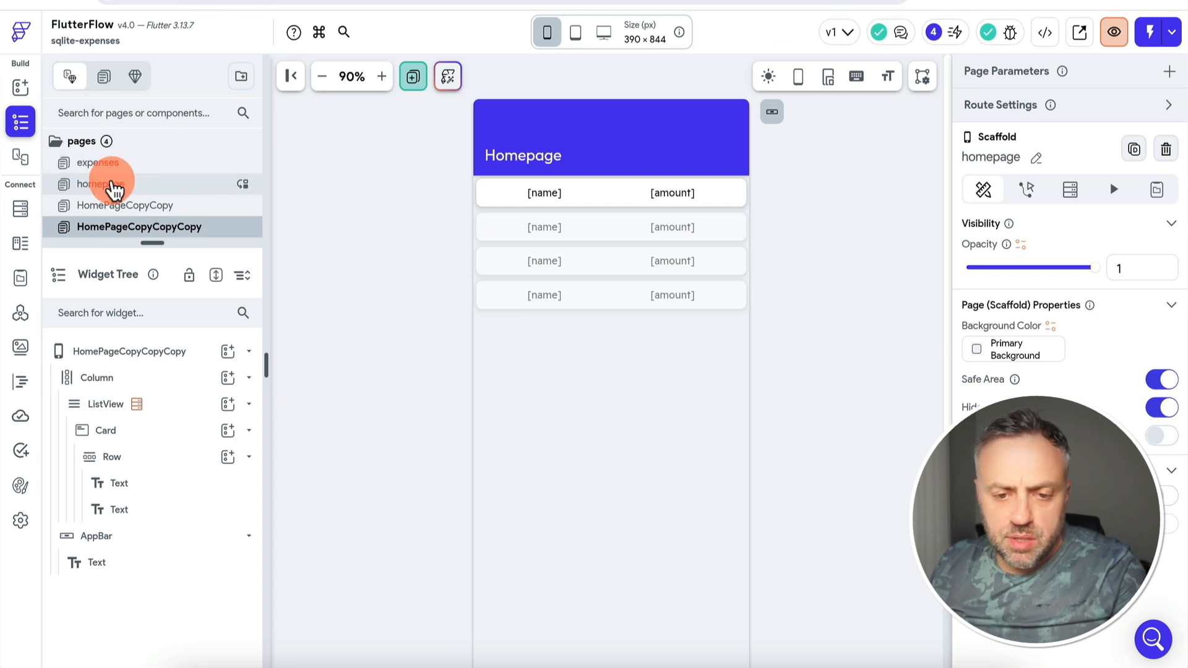
- Rename the HomePageCopyCopy page as expensesRecurring
double_click(110, 204)
type("expe")
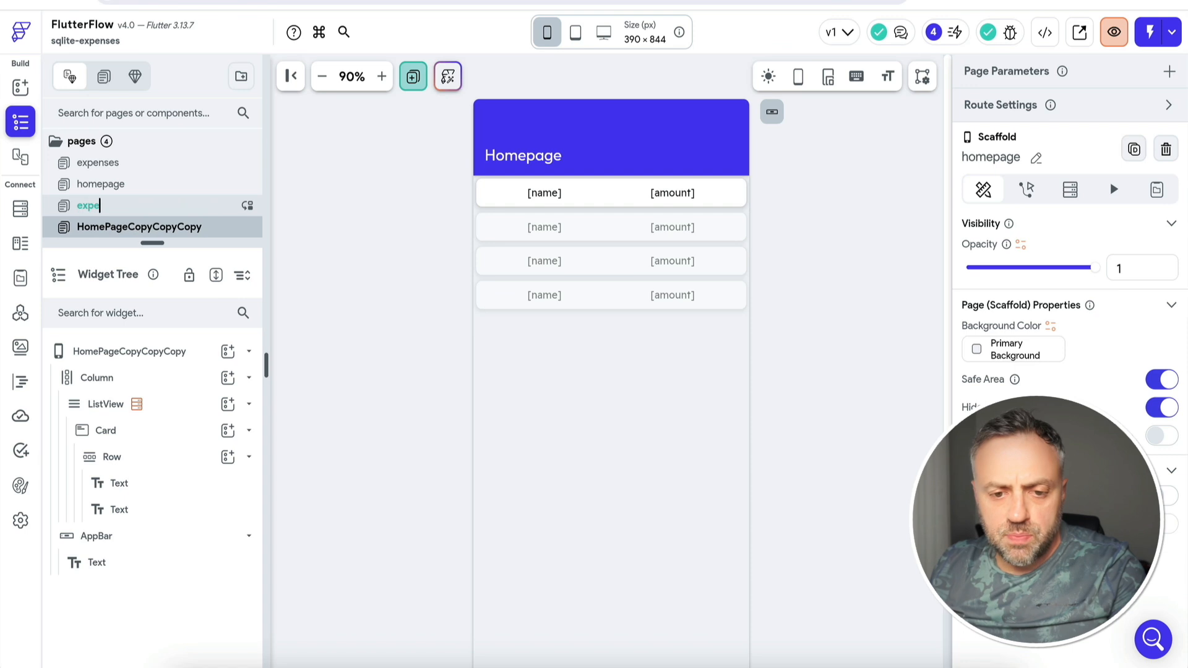
type("nsesRecurring")
key("Return")
- Rename the remaining HomePageCopyCopyCopy page as budgets
double_click(108, 230)
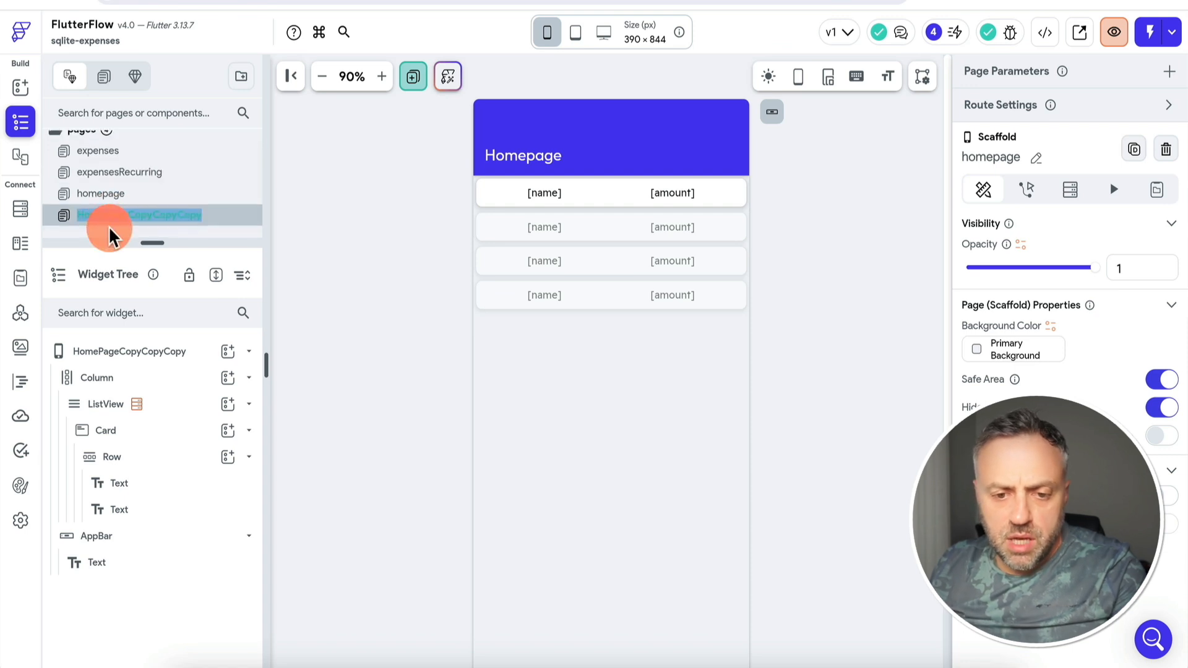
type("budgets")
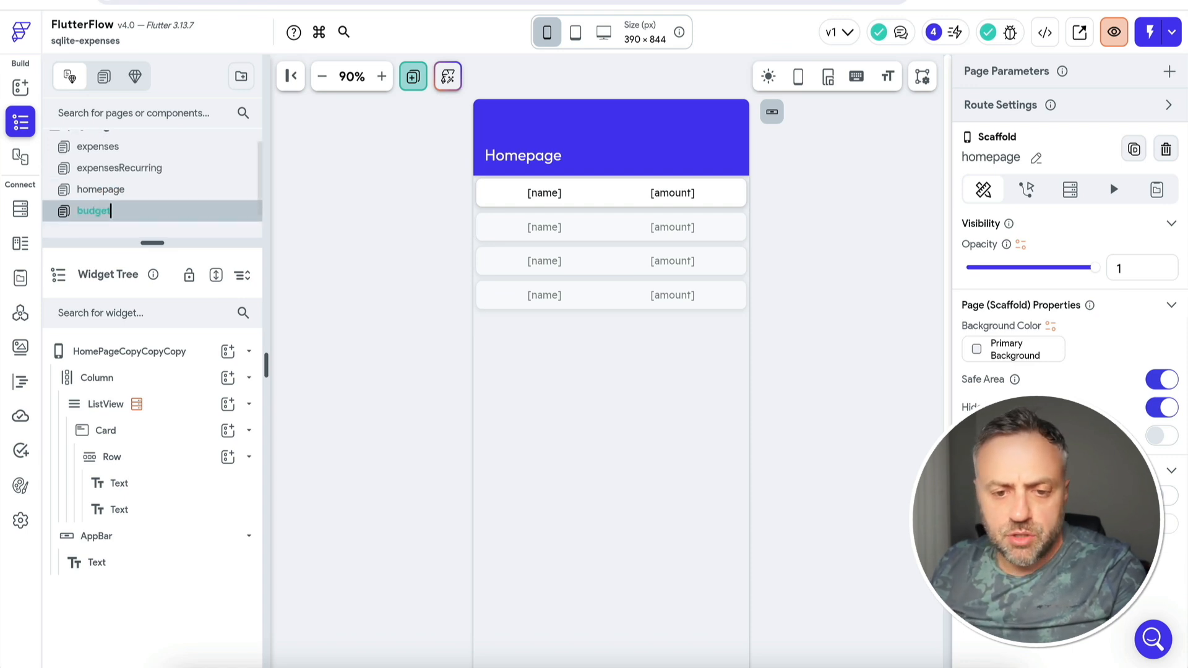
key("Return")
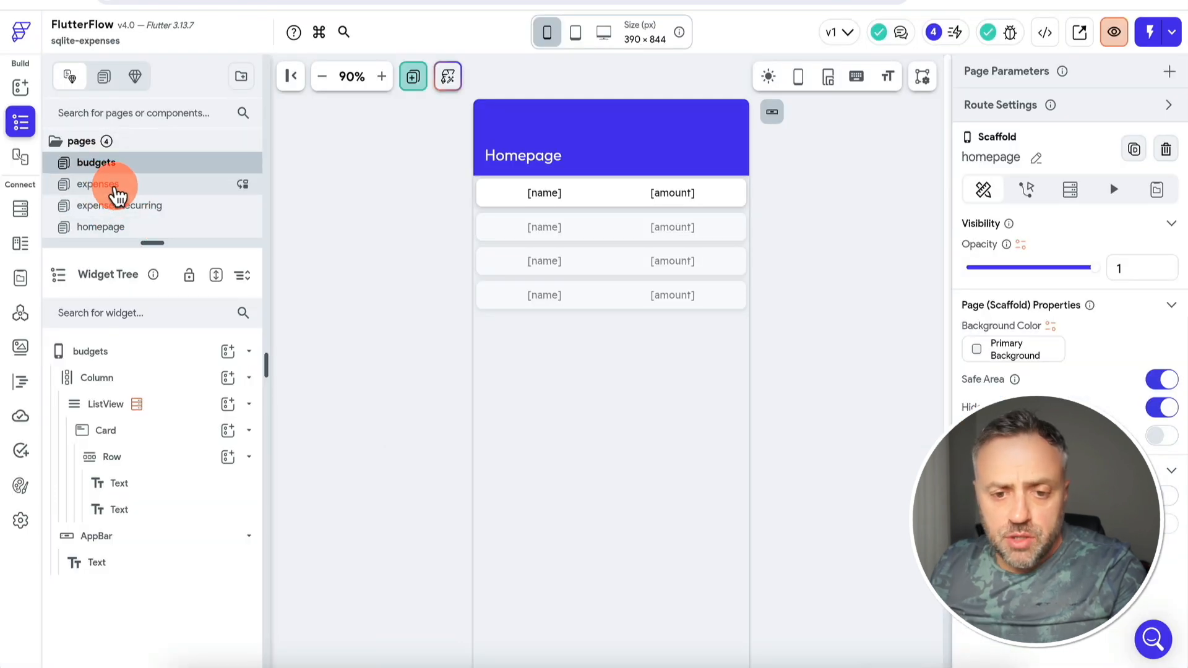
- Set the app bar title of the expenses page to "Expenses"
left_click(118, 196)
left_click(523, 156)
left_click(1046, 242)
key("super+a")
type("Expenses")
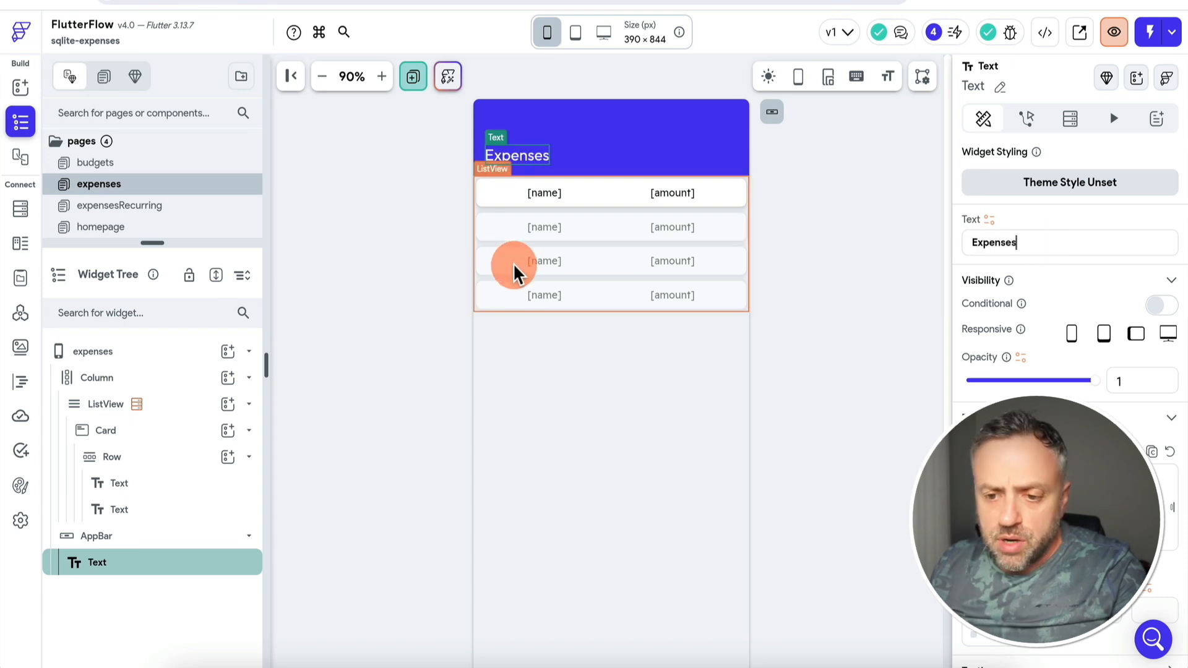
- Check which SQLite query the ListView on the expenses page uses, leaving its settings as they are
left_click(514, 268)
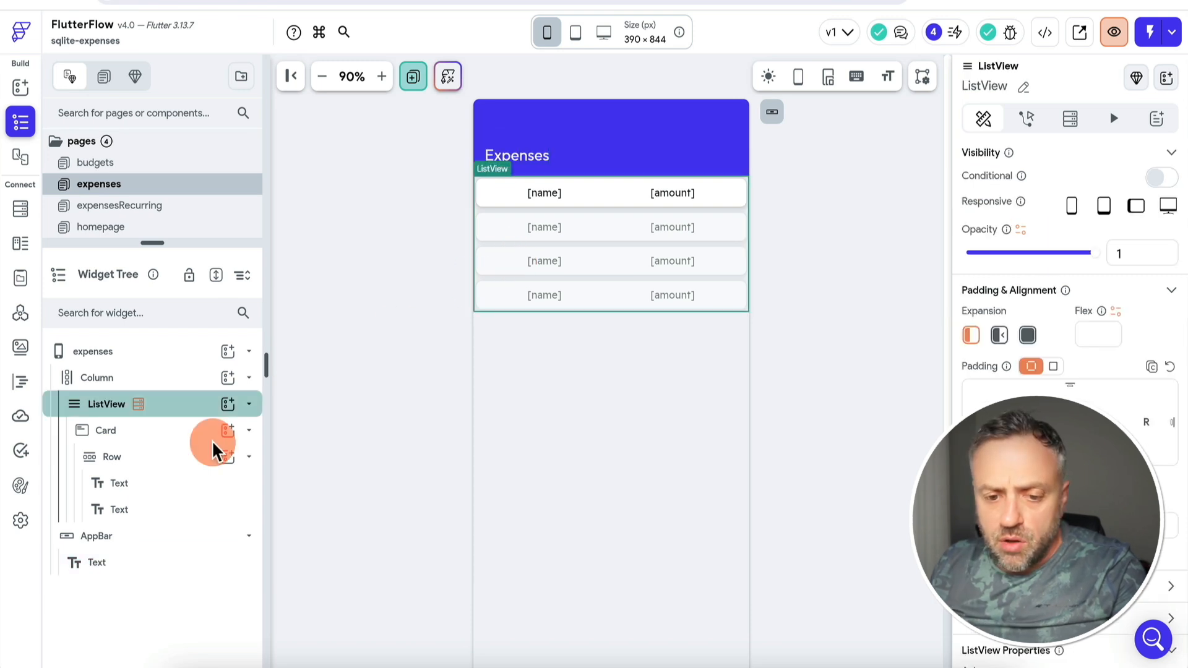
left_click(1074, 120)
left_click(994, 198)
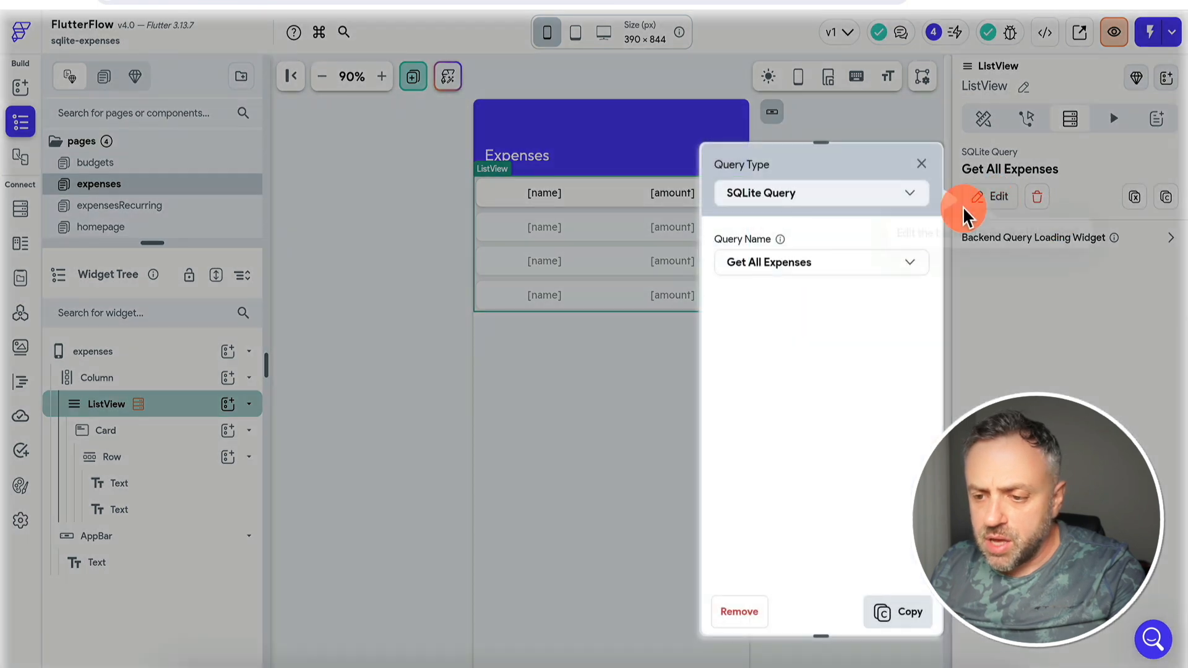
left_click(814, 269)
left_click(803, 272)
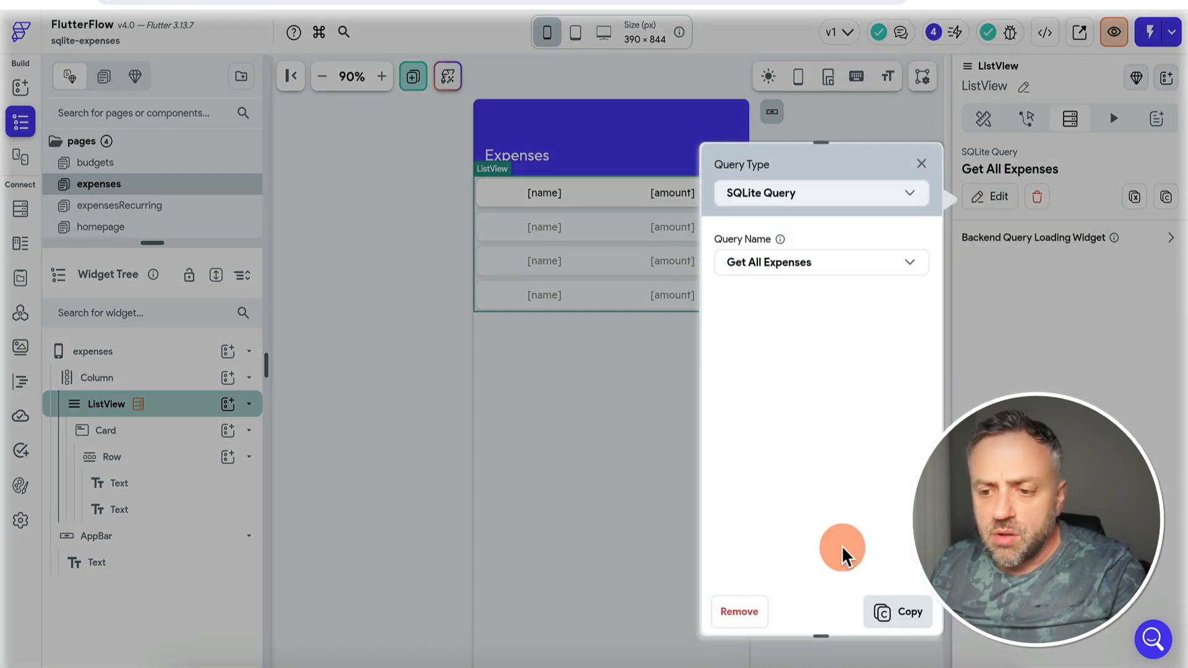
left_click(921, 168)
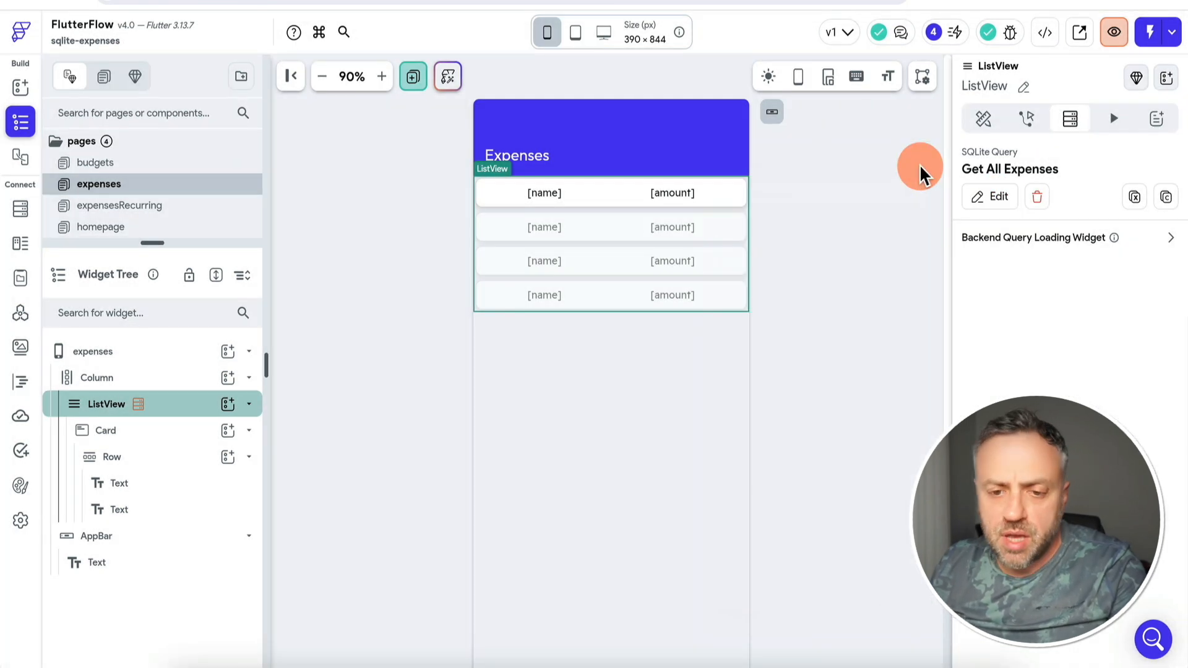
- Set the app bar title of the expensesRecurring page to "Expenses (Recurring)"
left_click(146, 206)
left_click(533, 160)
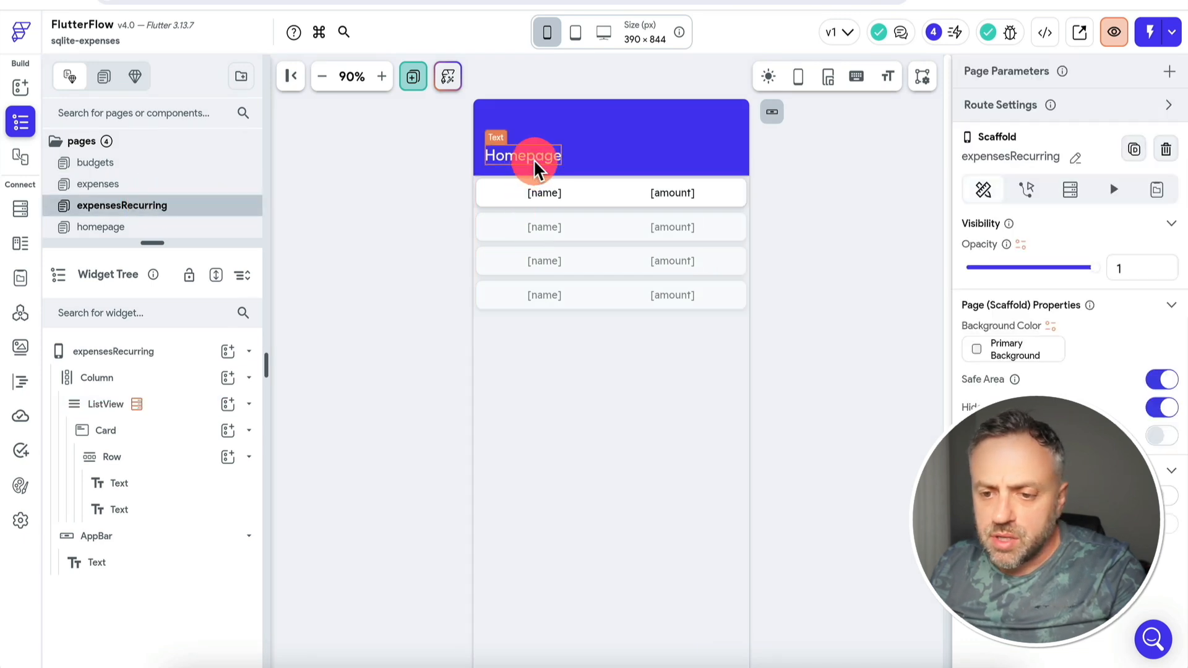
left_click(1044, 240)
type("Expenses (Recurring")
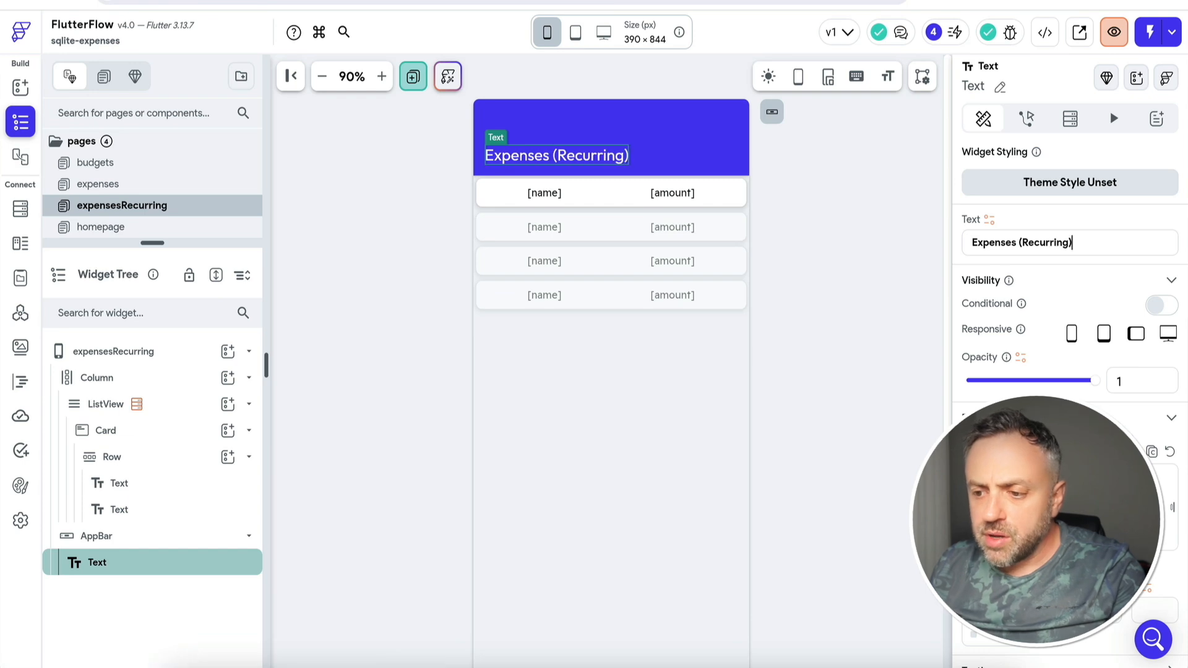
- Change the SQLite query of the ListView on the expensesRecurring page to Get All Recurring Expenses
left_click(737, 270)
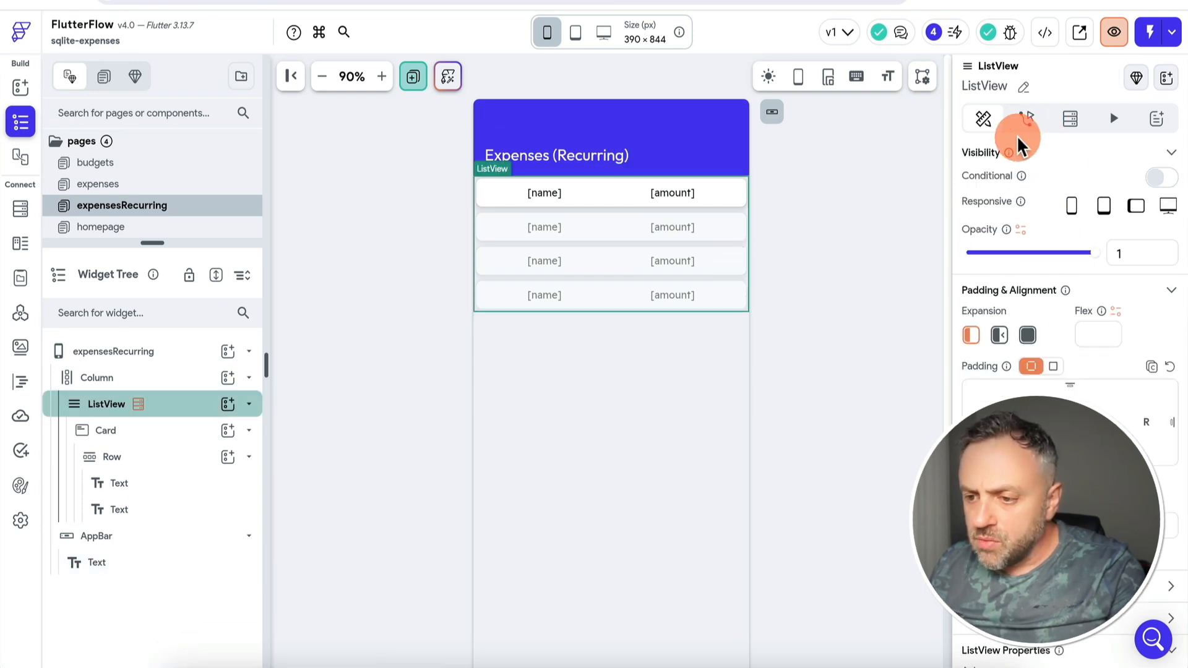
left_click(1070, 119)
left_click(996, 198)
left_click(904, 262)
left_click(830, 310)
left_click(911, 613)
- Bind the first text in the recurring expenses row to the name column of the Get All Recurring Expenses row
left_click(559, 193)
left_click(992, 221)
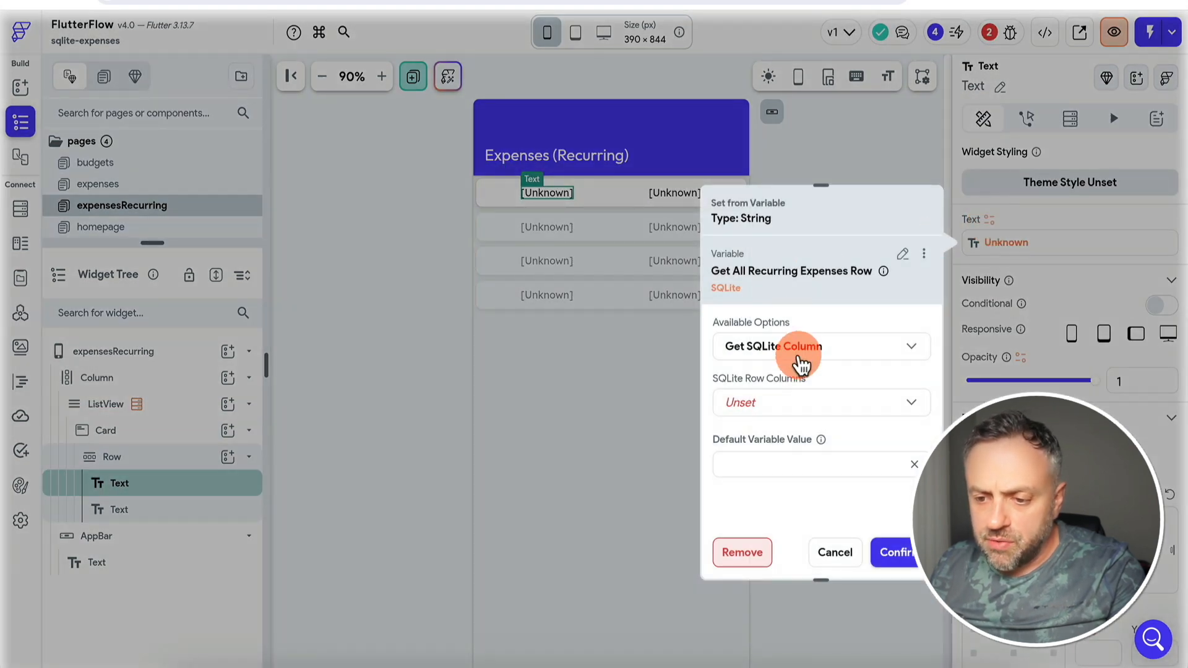
left_click(797, 418)
left_click(739, 403)
left_click(894, 553)
- Bind the second text in the recurring expenses row to the amount column
left_click(681, 197)
left_click(991, 222)
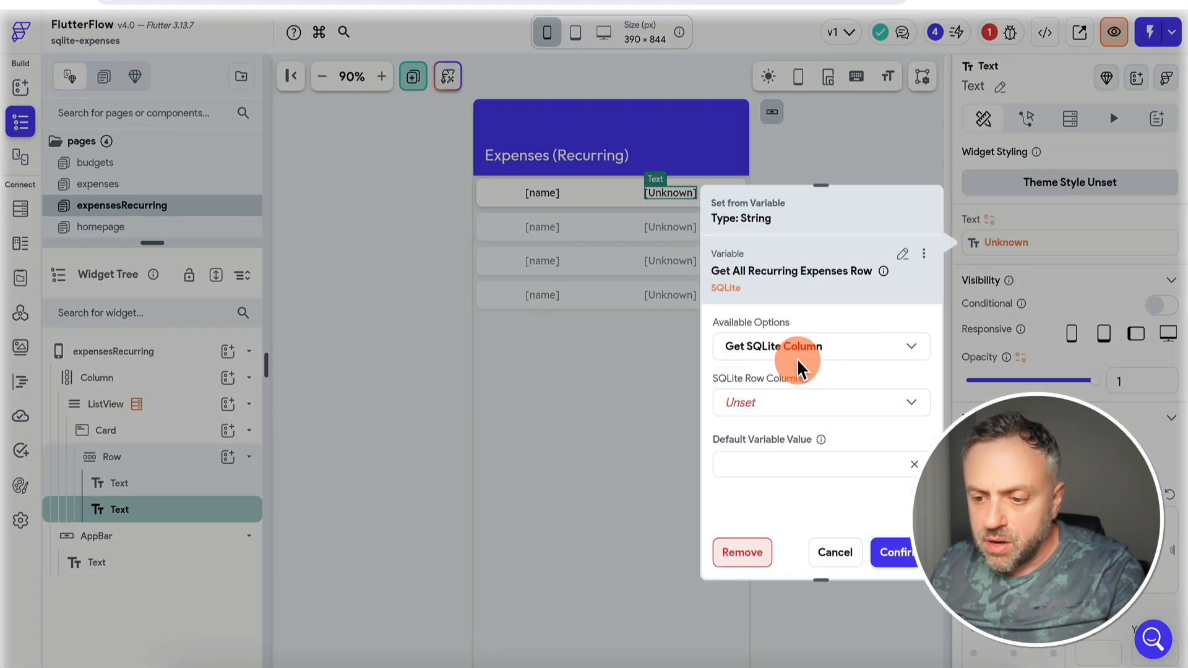
left_click(816, 408)
left_click(805, 442)
left_click(894, 552)
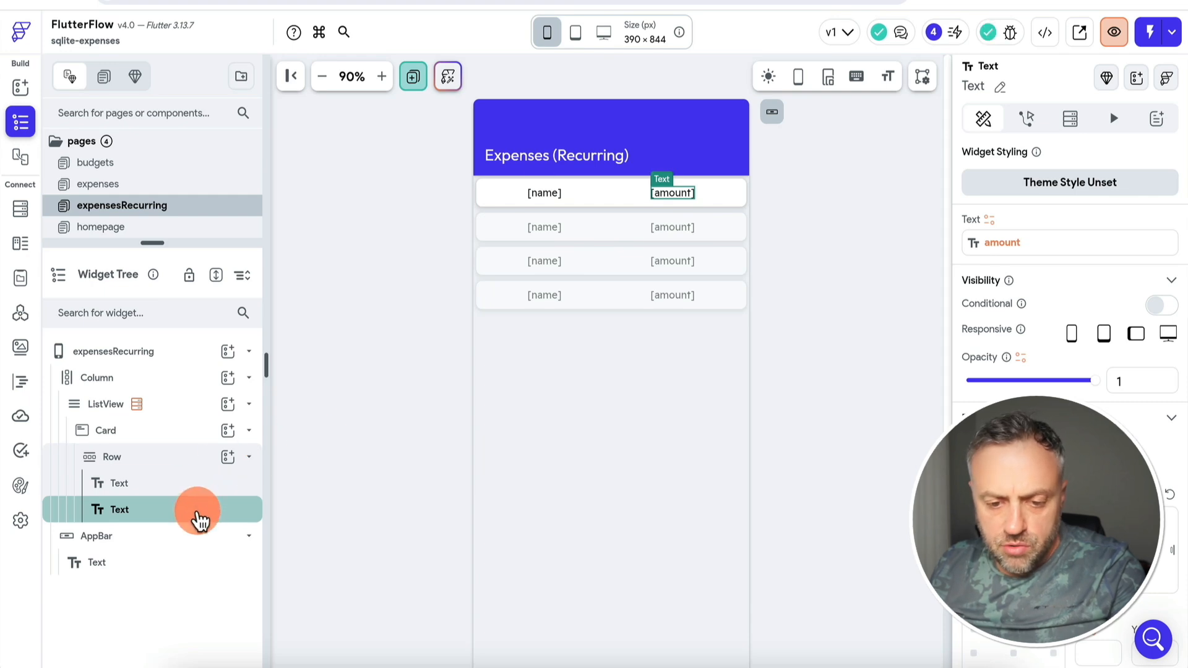
- Duplicate the amount text in the recurring expenses row and bind the copy to the frequency column
right_click(164, 521)
left_click(186, 389)
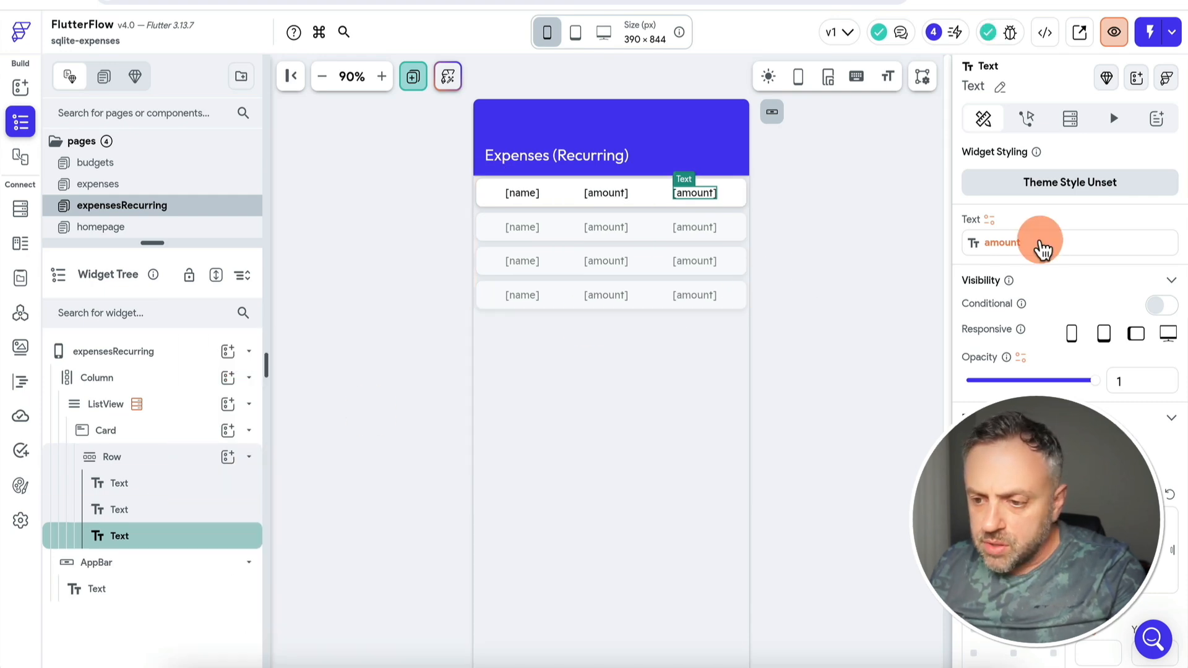
left_click(989, 221)
left_click(817, 407)
left_click(811, 433)
left_click(897, 554)
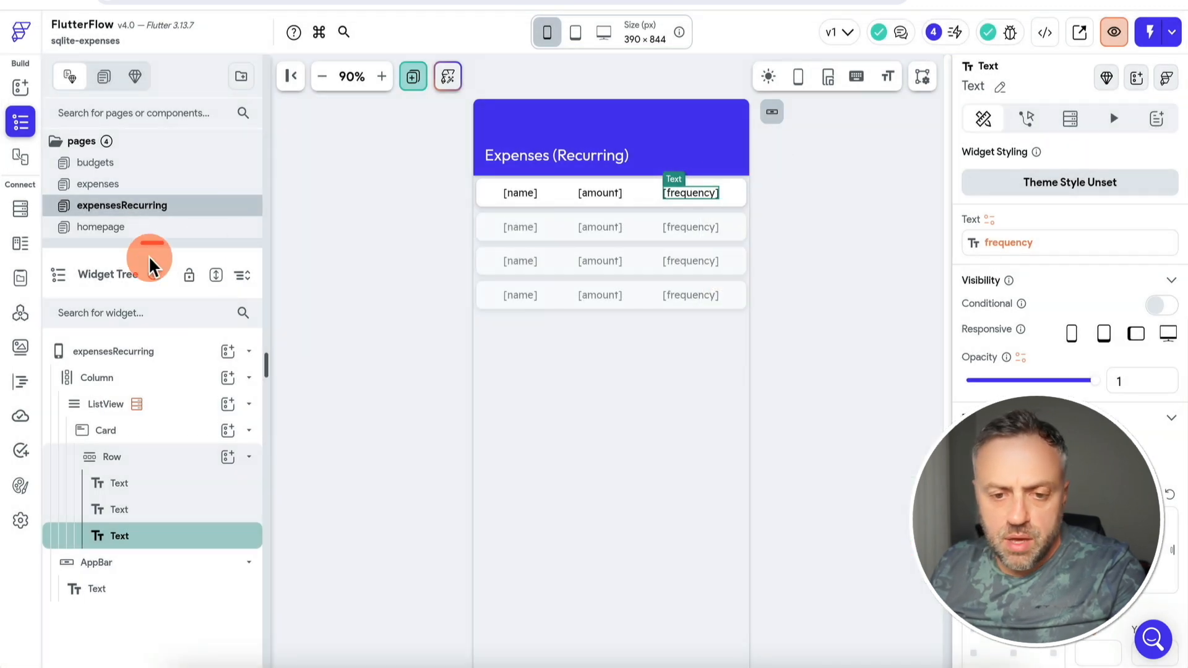
- Set the app bar title of the budgets page to "Budgets"
left_click(111, 163)
left_click(547, 156)
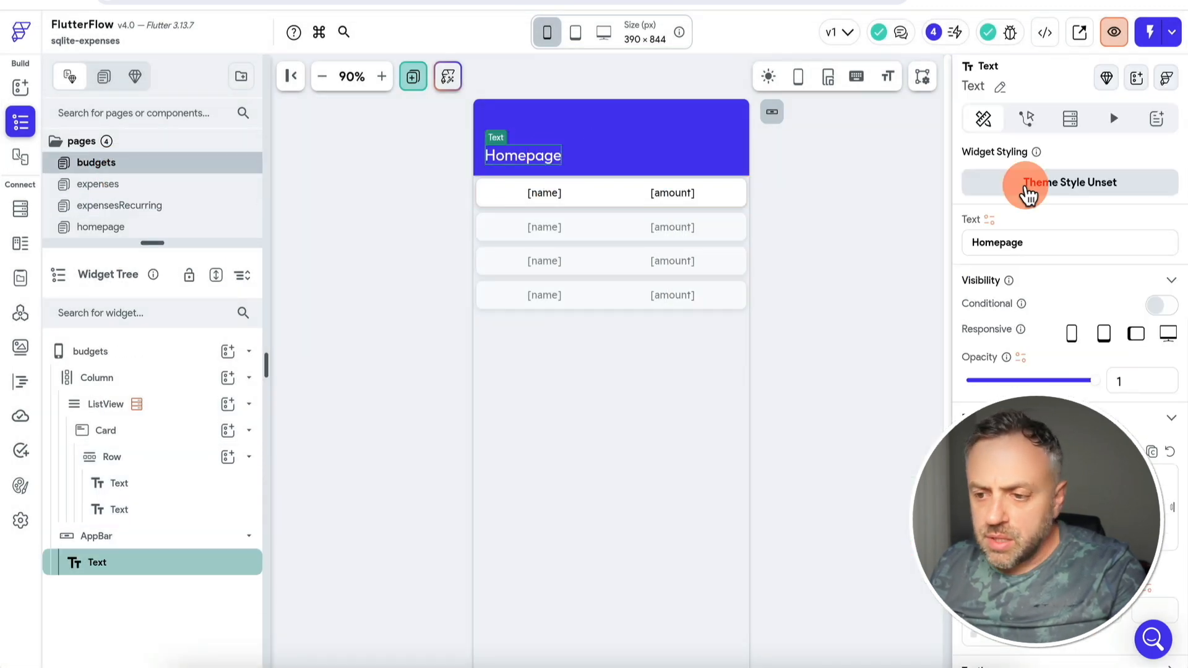
double_click(1040, 244)
type("Budgets")
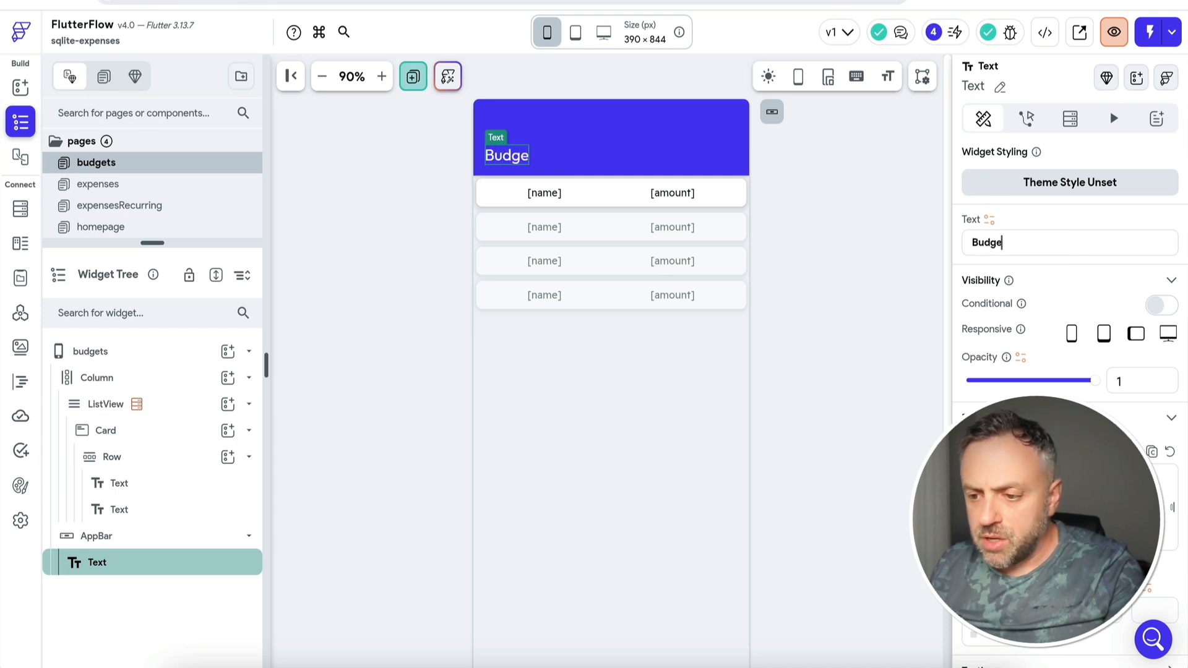
- Change the SQLite query of the ListView on the budgets page to Get All Budgets
left_click(668, 194)
left_click(624, 275)
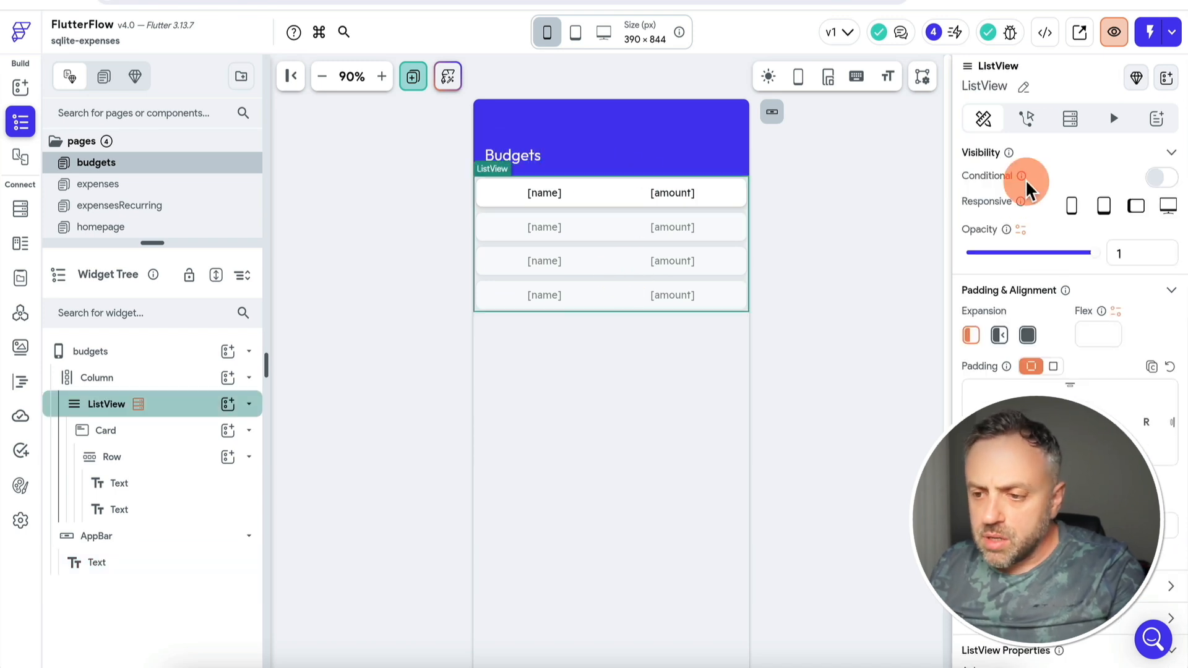
left_click(1070, 119)
left_click(990, 197)
left_click(806, 264)
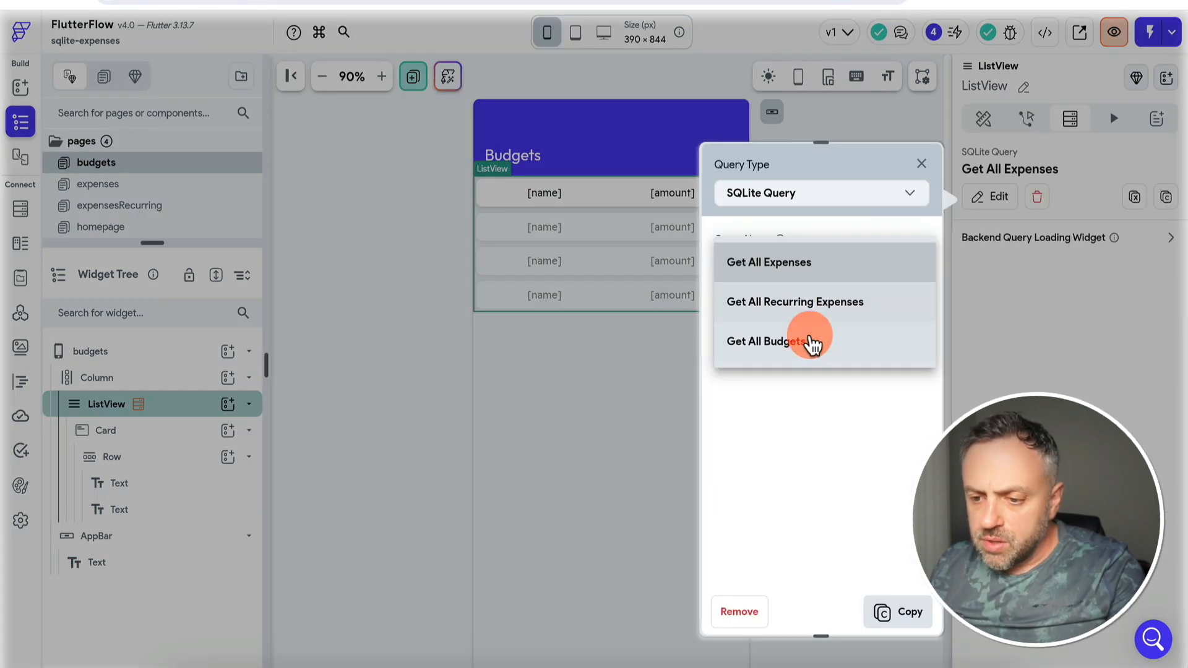
left_click(812, 342)
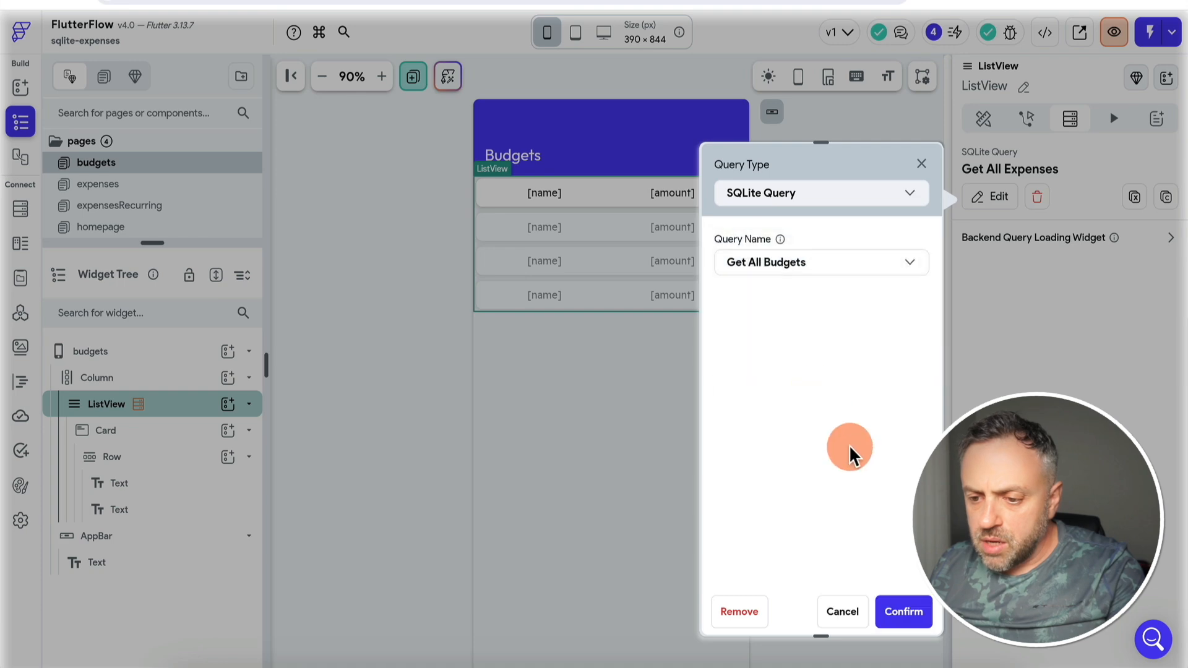
left_click(898, 610)
- Bind the first text in the budgets row to the name column of the Get All Budgets row
left_click(550, 194)
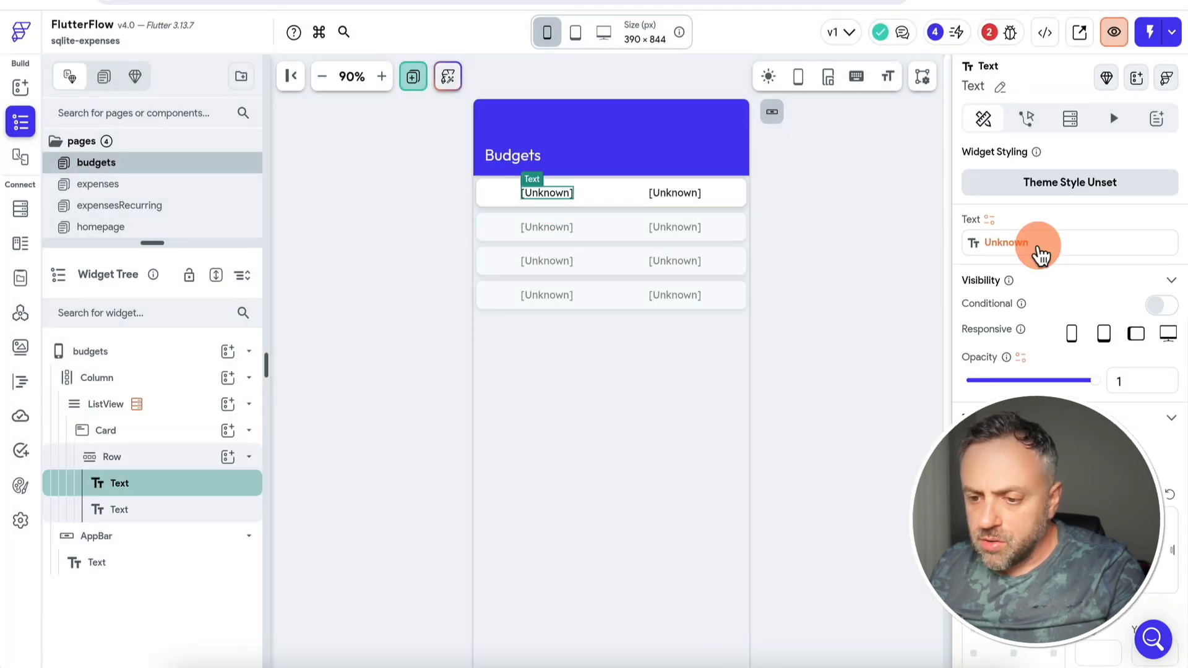
left_click(1040, 243)
left_click(804, 403)
left_click(804, 408)
left_click(907, 555)
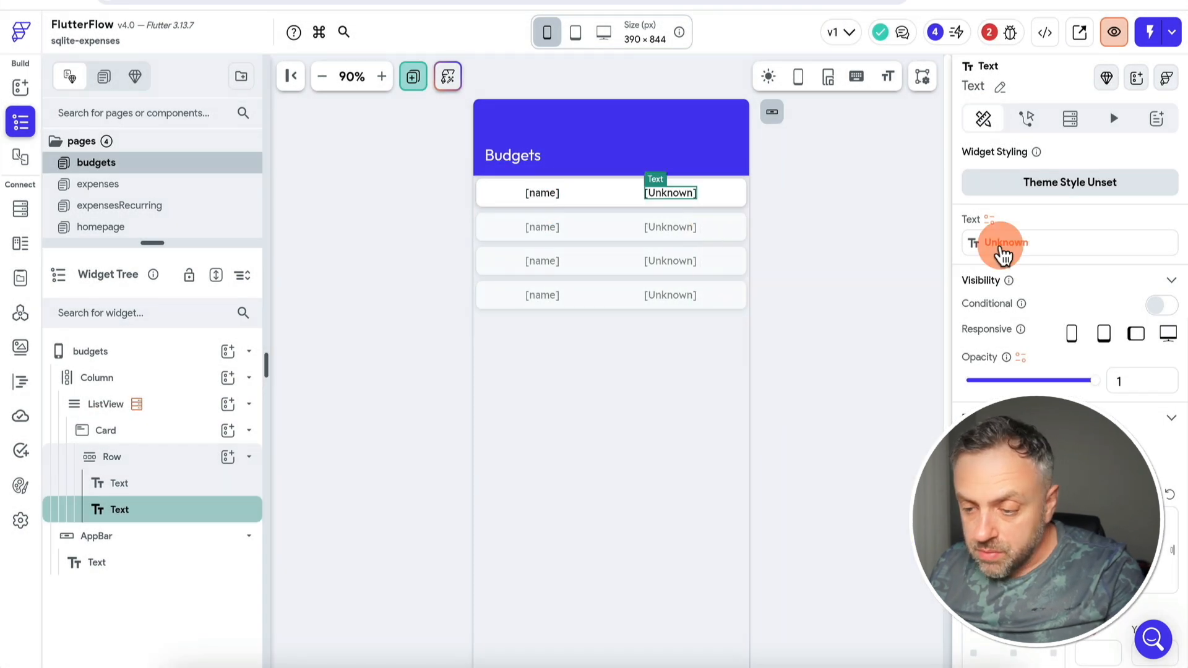
- Bind the second text in the budgets row to the amount column
left_click(675, 193)
left_click(1039, 242)
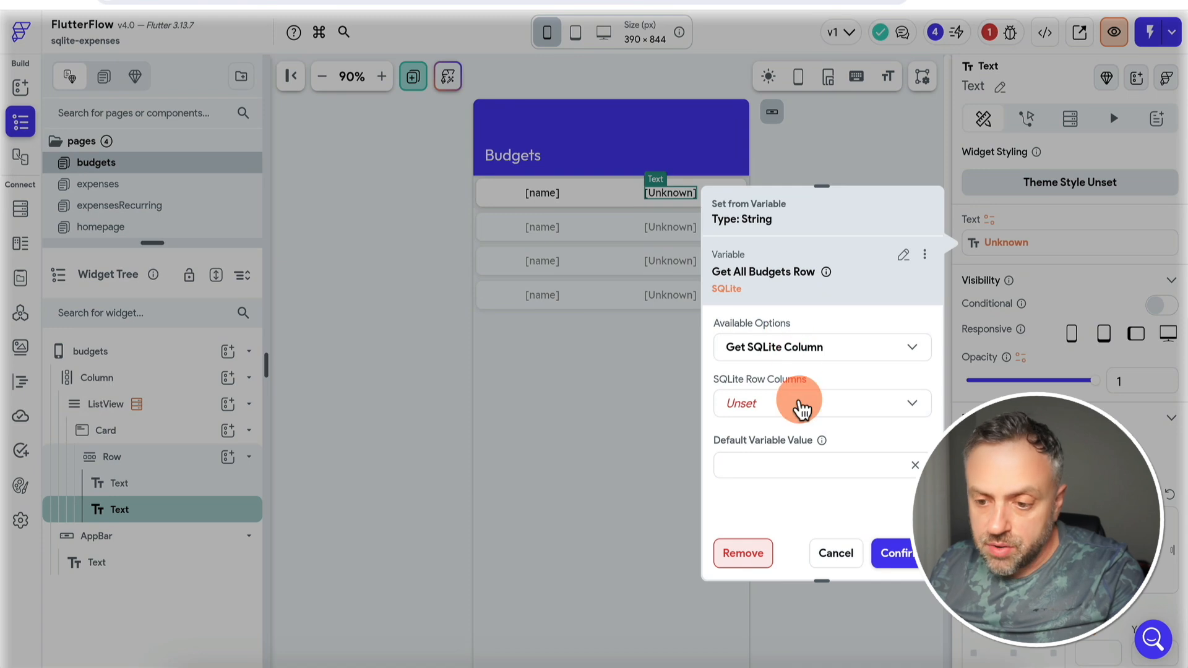
left_click(796, 403)
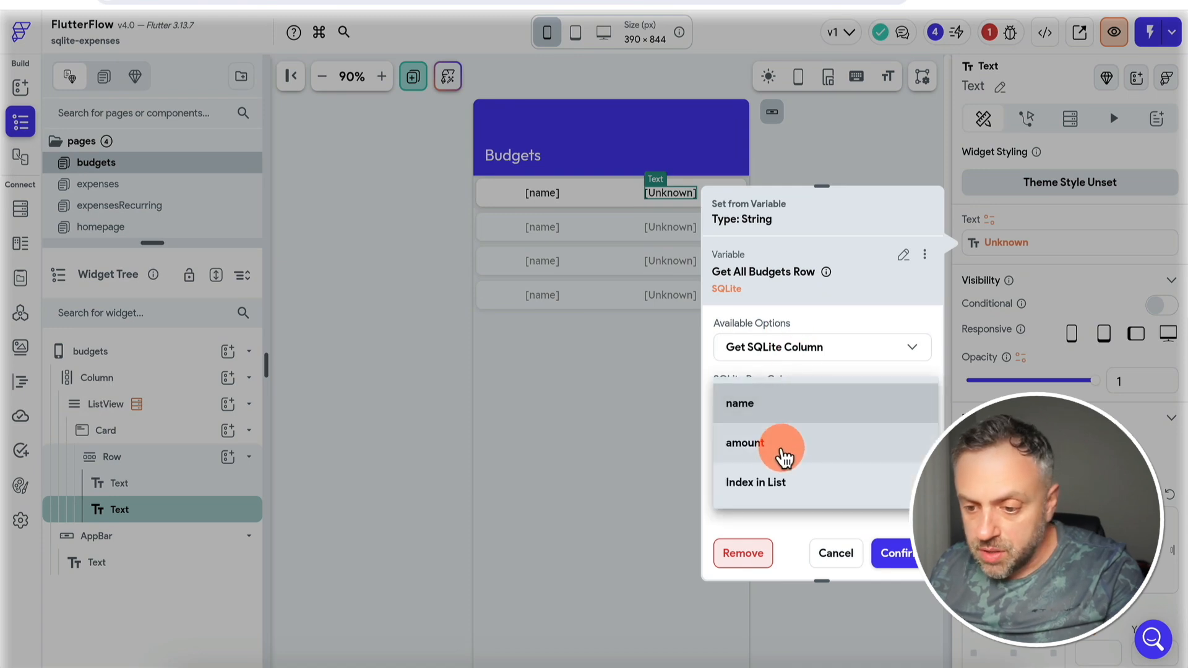
left_click(784, 457)
left_click(898, 553)
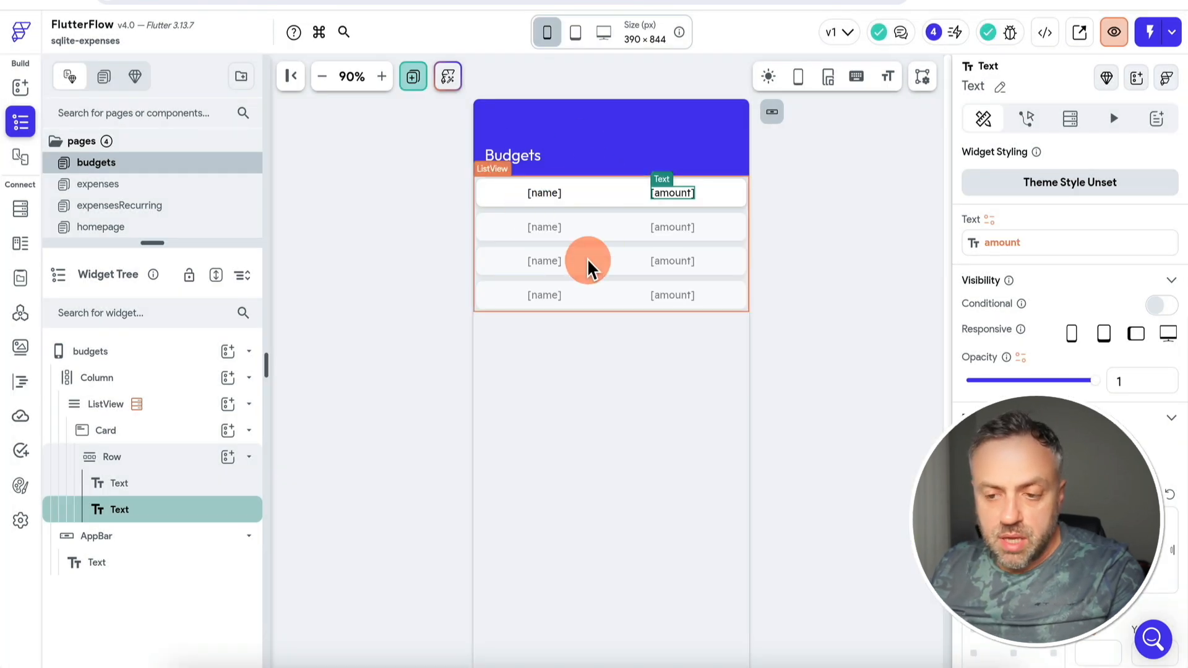
- Find the nav bar settings through a command search for "nav", enable the app's nav bar and return to the budgets page design
scroll(366, 281, "down", 2)
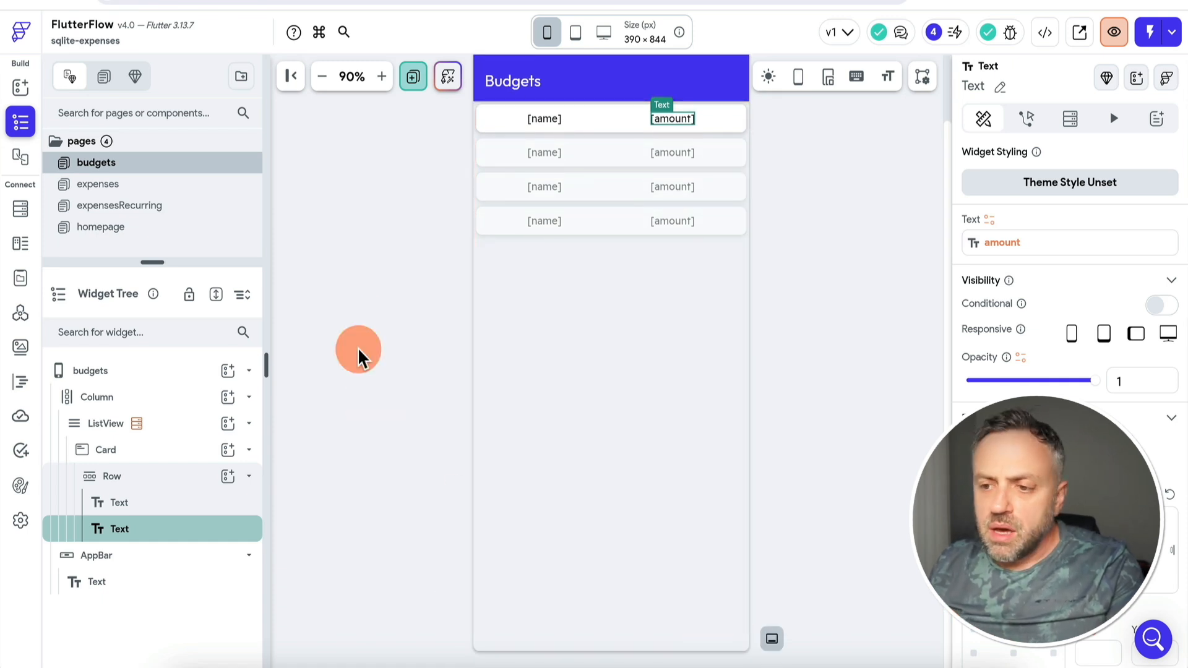
key("super+k")
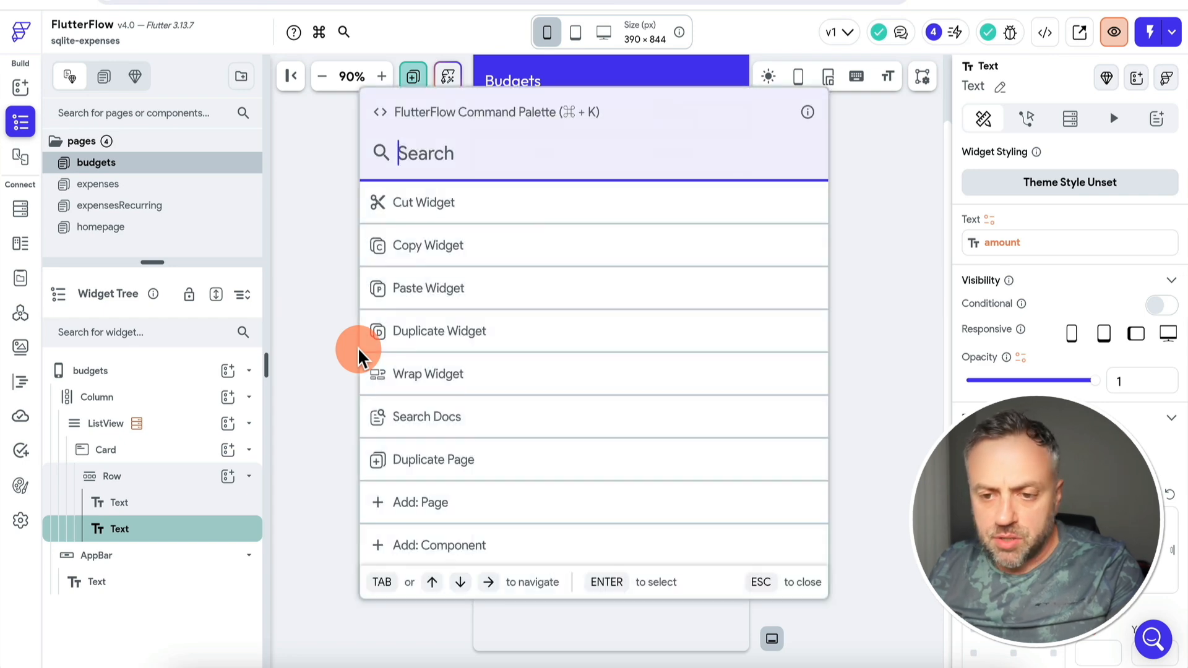
type("nav")
key("Return")
left_click(383, 211)
left_click(22, 90)
left_click(21, 127)
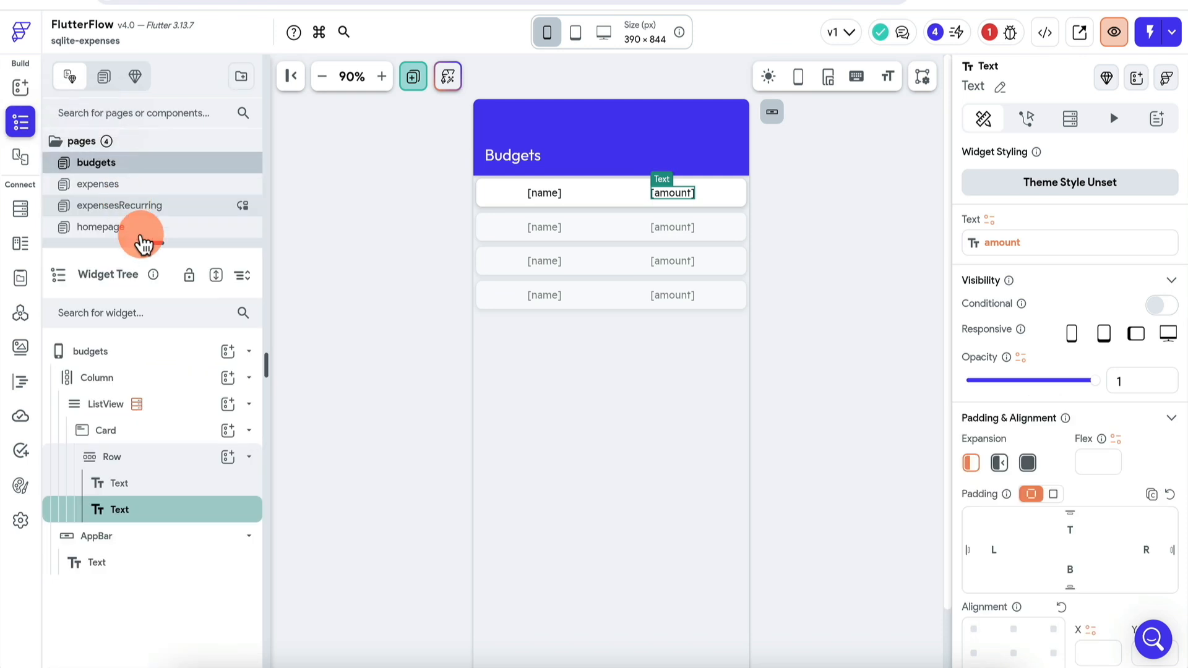
- Enlarge the page list area and show the homepage page on the nav bar
left_click_drag(154, 244, 154, 272)
left_click(159, 228)
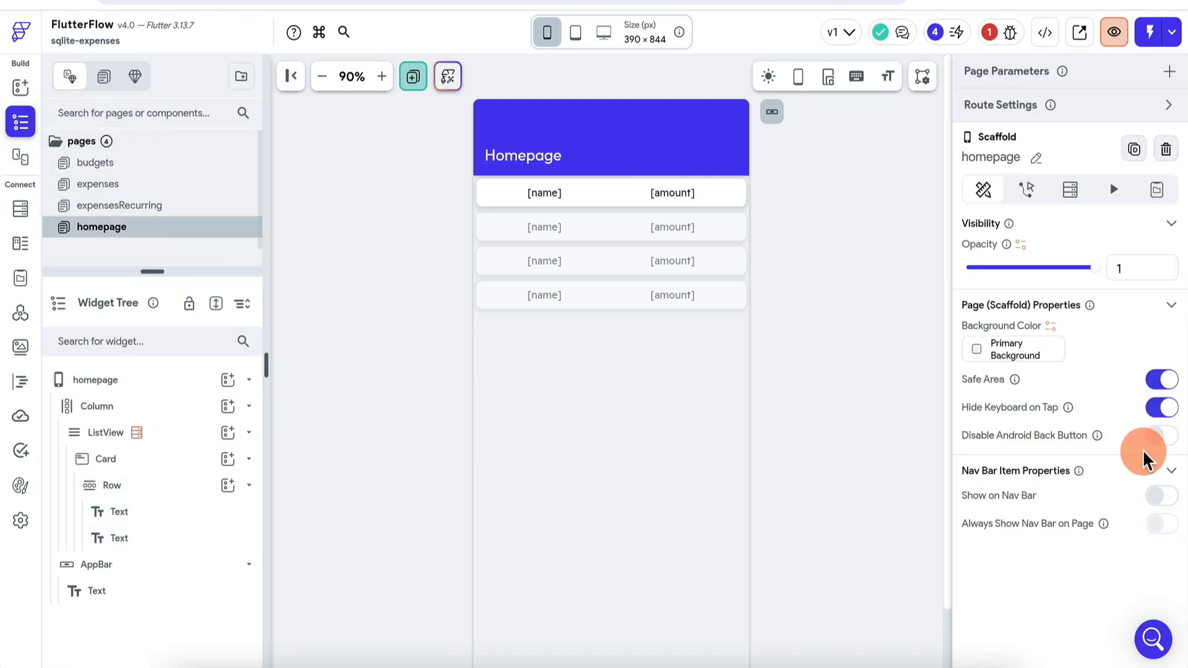
left_click(1162, 496)
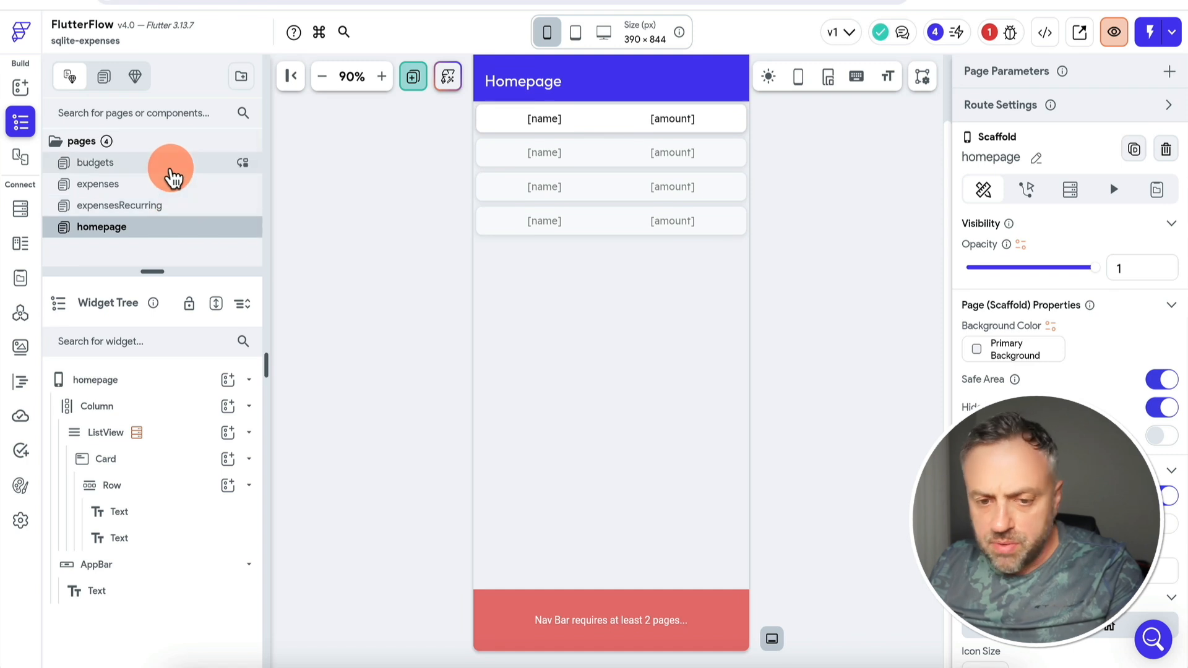
- Show the expenses page on the nav bar and give it a dollar-sign icon from a search for "money"
left_click(155, 184)
left_click(1163, 496)
left_click(1080, 615)
type("expe")
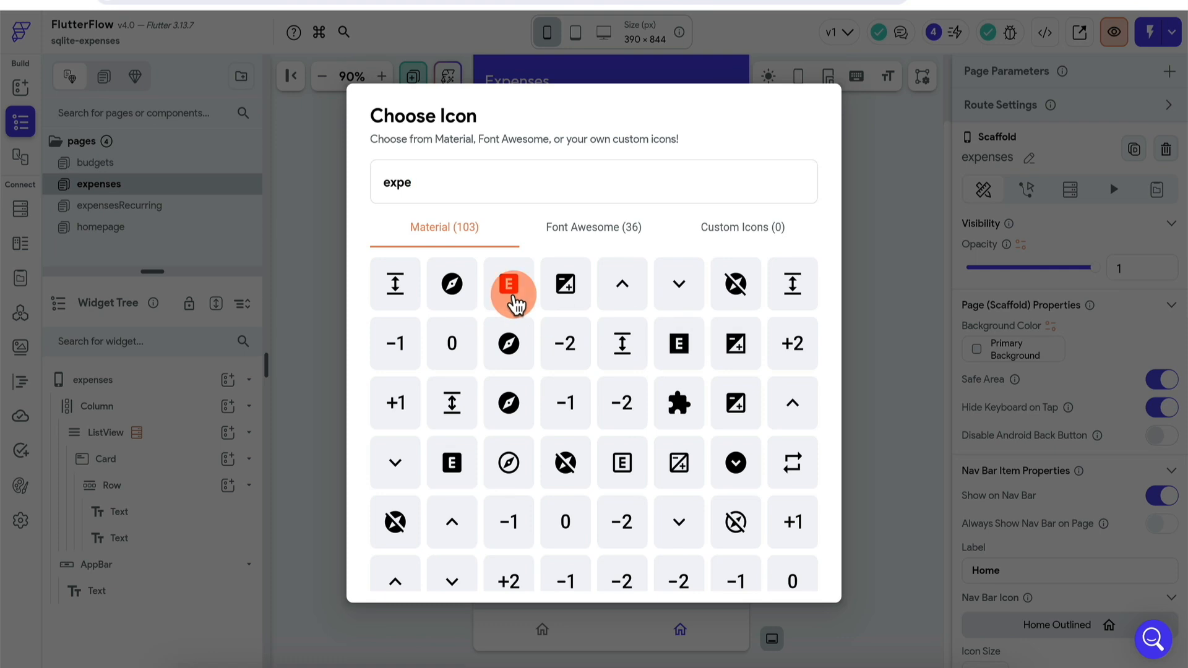
key("ctrl+a")
type("money")
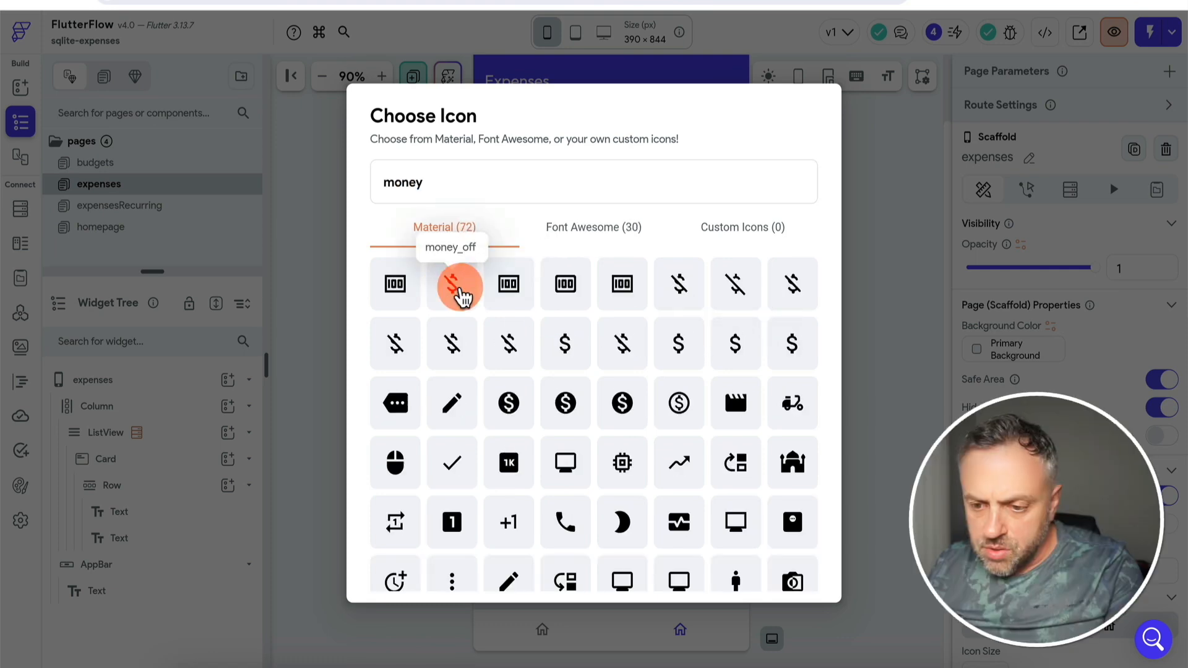
left_click(732, 343)
- Show the expensesRecurring page on the nav bar and give it the money_off icon from a search for "money"
left_click(170, 206)
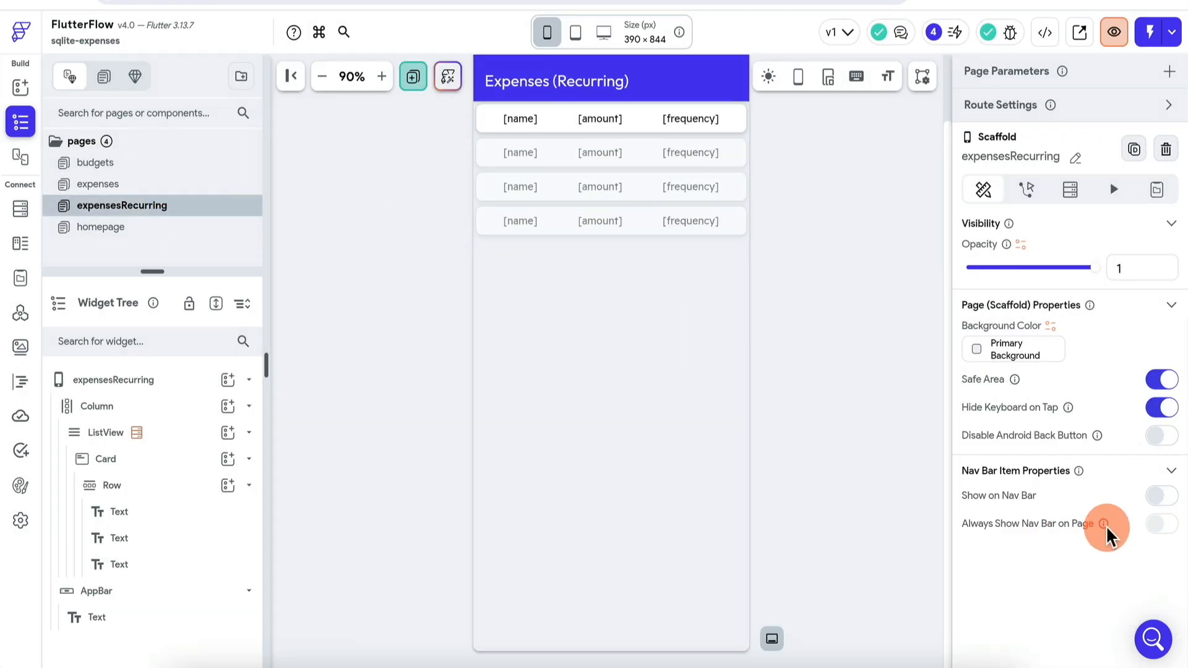
left_click(1164, 495)
left_click(1068, 631)
type("freque")
double_click(582, 163)
type("money")
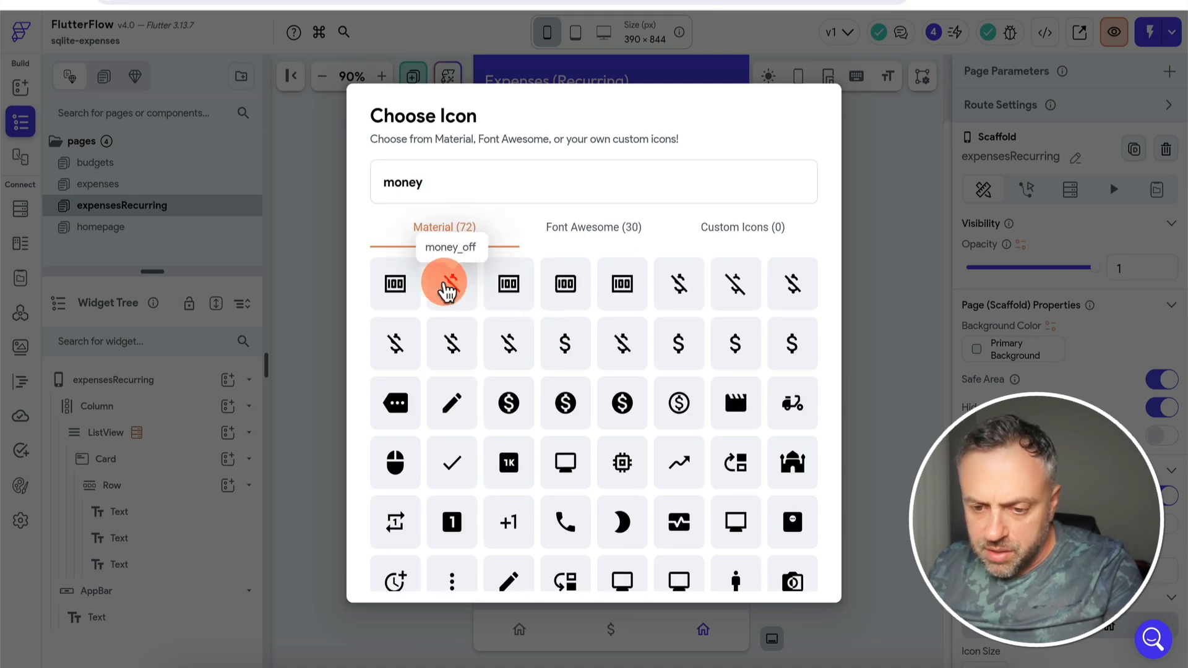
left_click(445, 286)
- Show the budgets page on the nav bar and give it an outlined circled dollar icon from a search for "money"
left_click(148, 164)
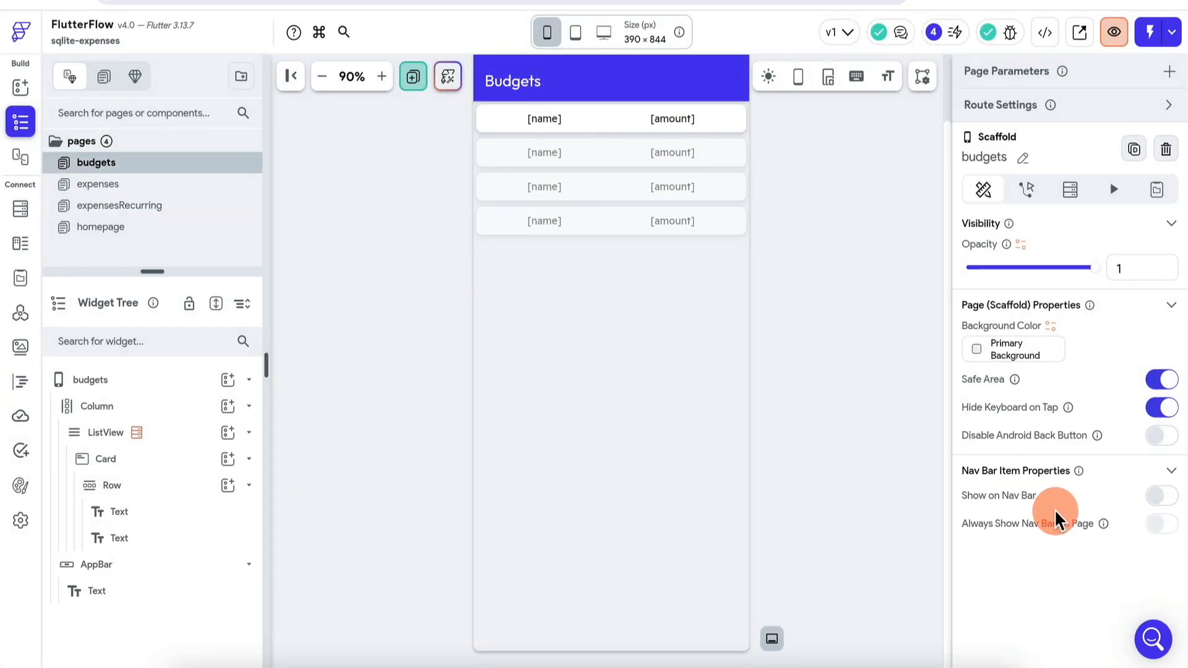
left_click(1162, 497)
left_click(1095, 626)
left_click(526, 170)
type("budge")
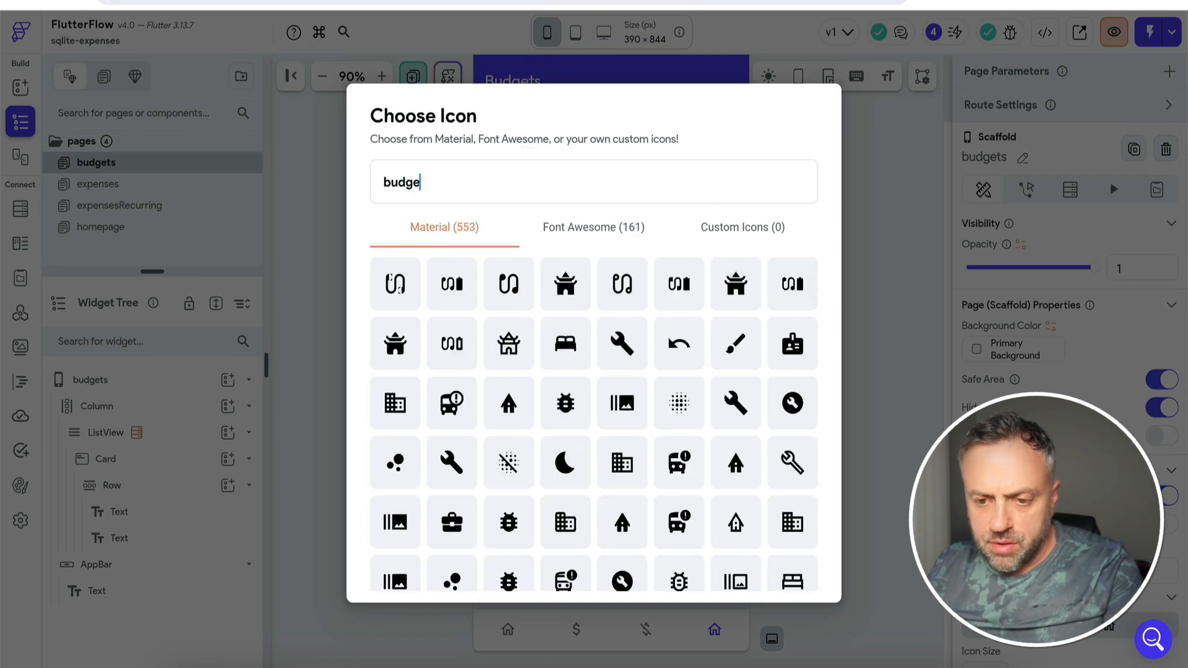
type("t")
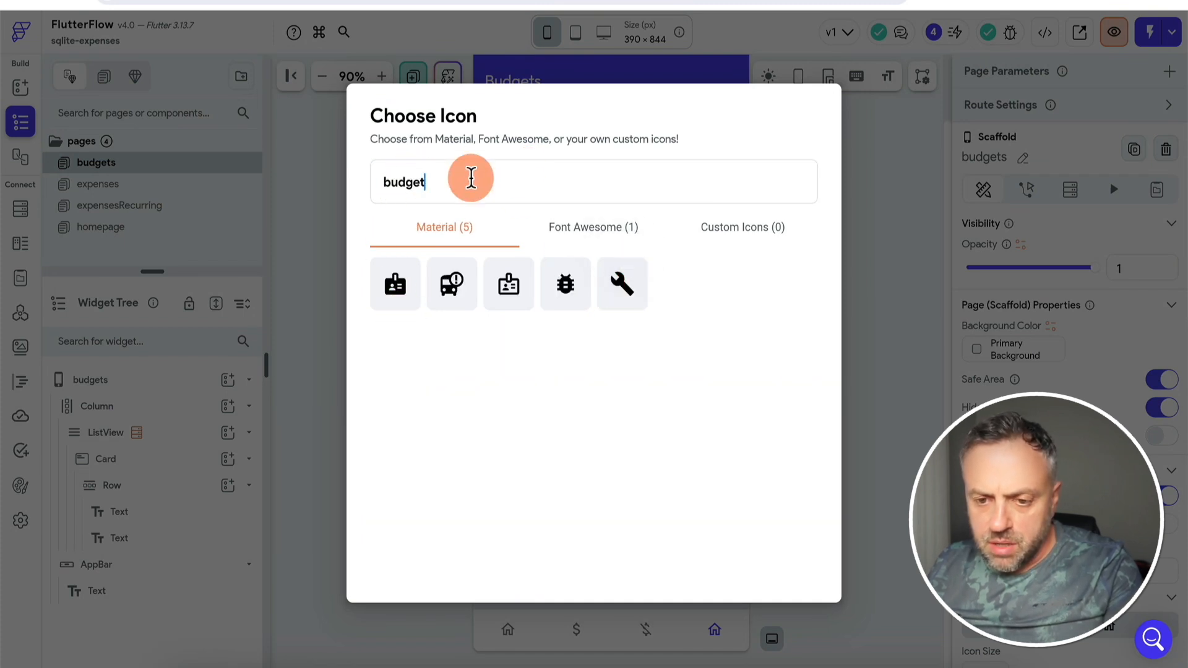
double_click(471, 178)
type("money")
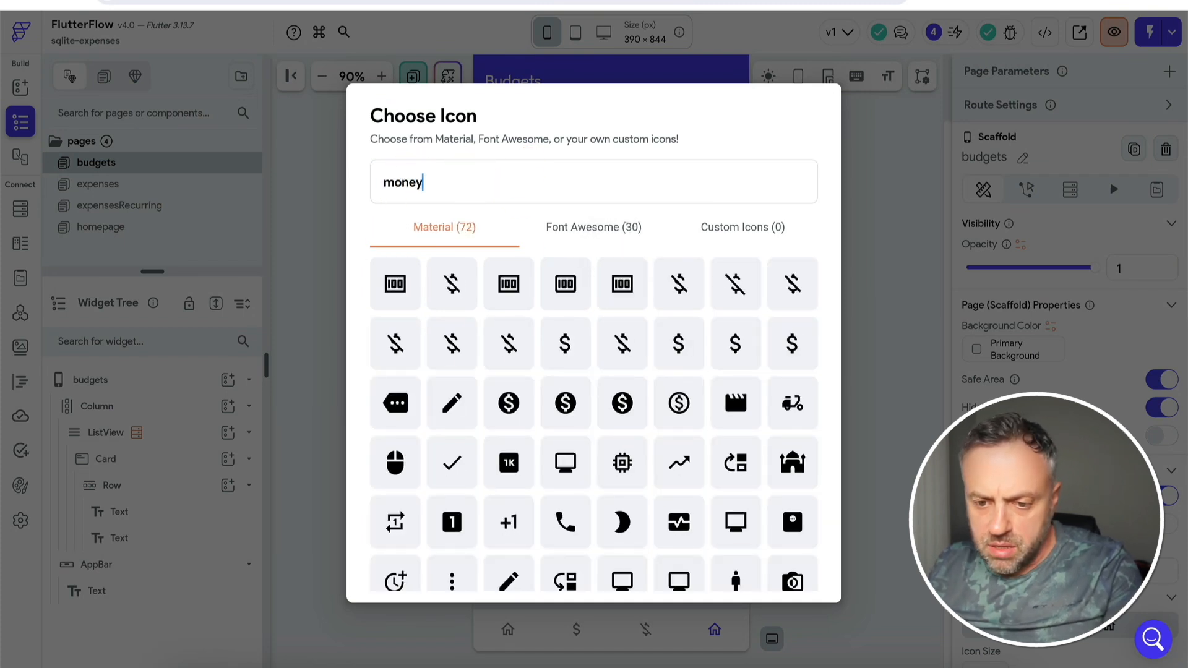
left_click(682, 404)
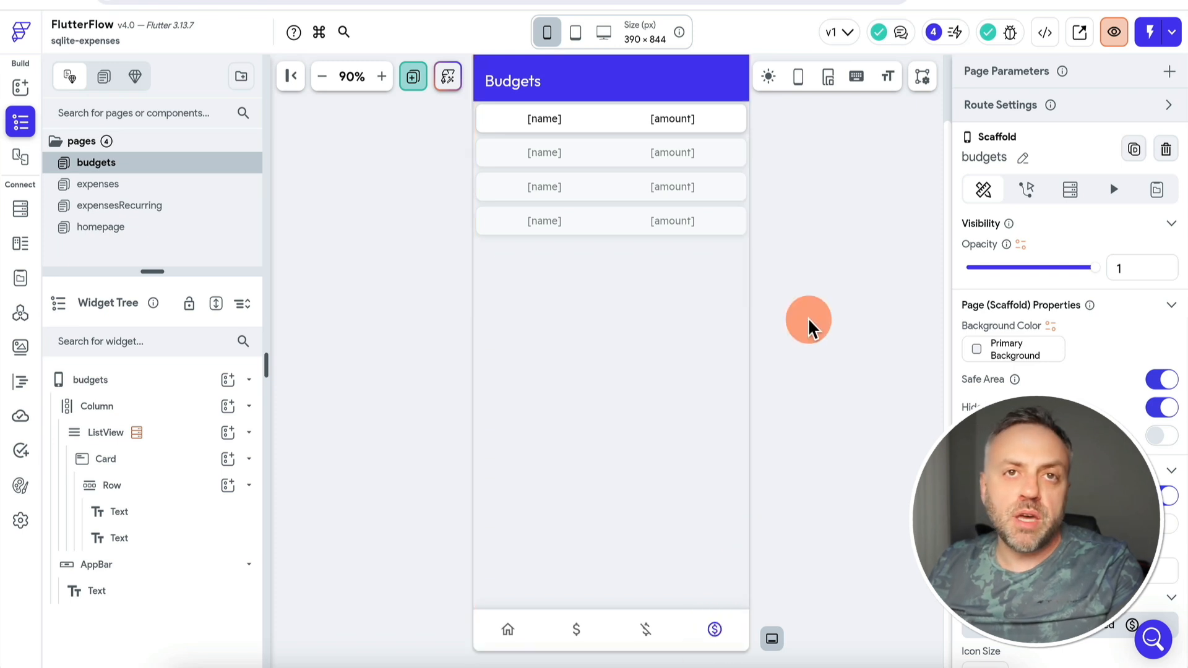
- Download the app's code and open the sqlite_expenses project in Visual Studio Code
scroll(809, 327, "up", 2)
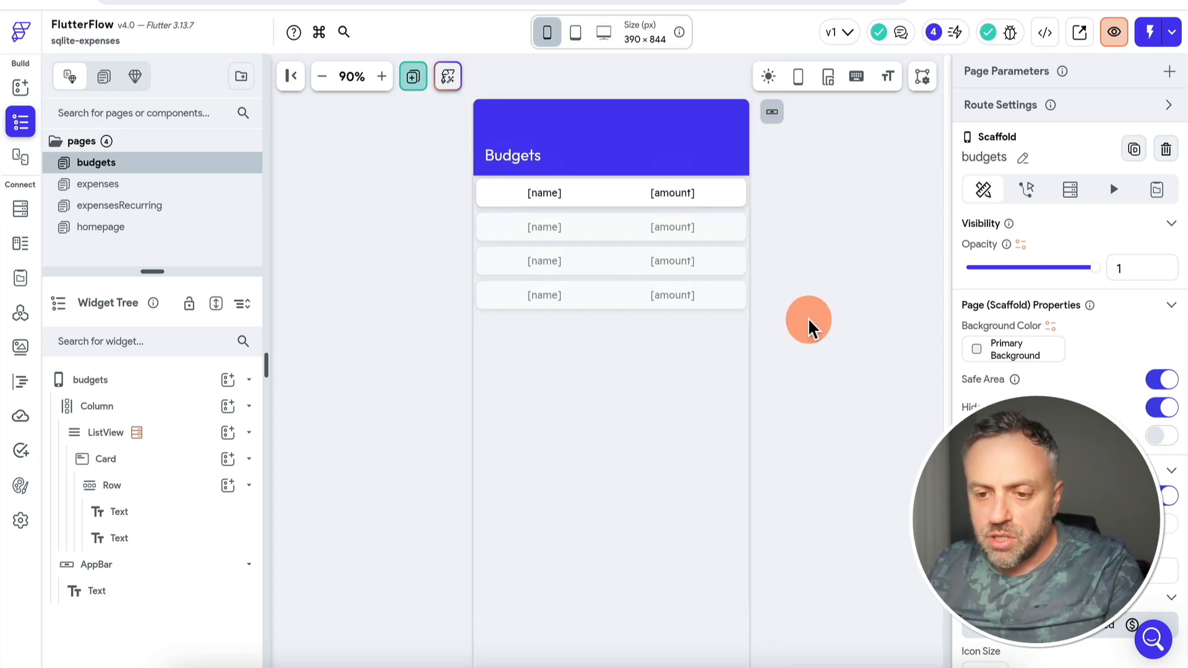
left_click_drag(162, 269, 165, 268)
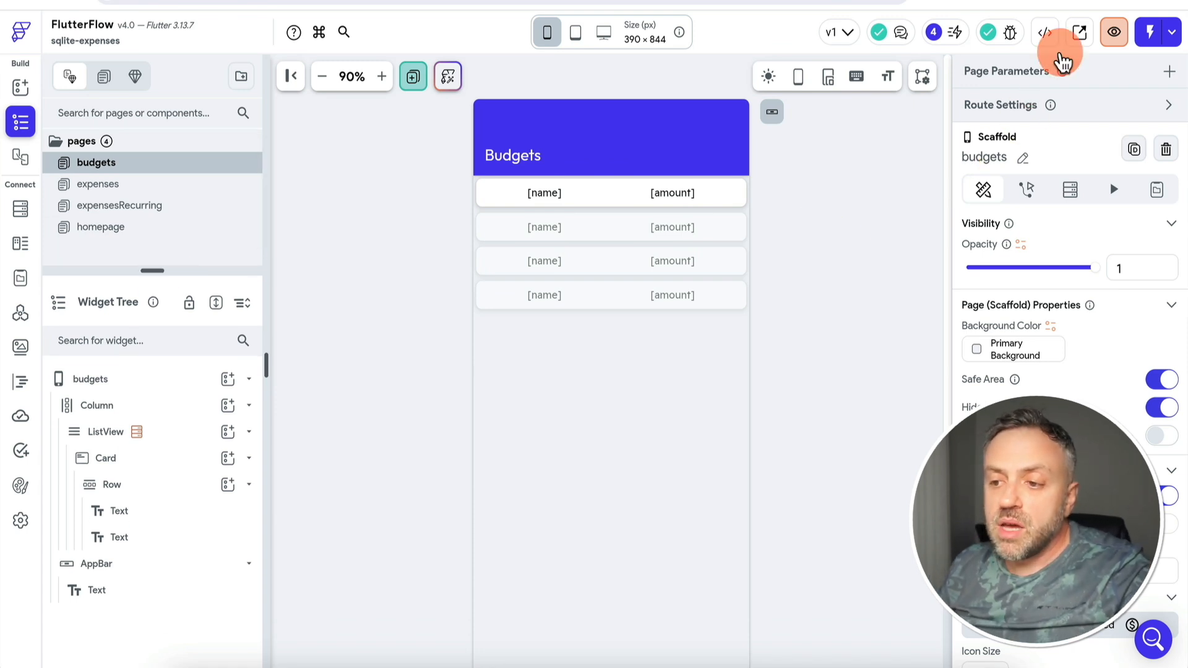
left_click(1155, 32)
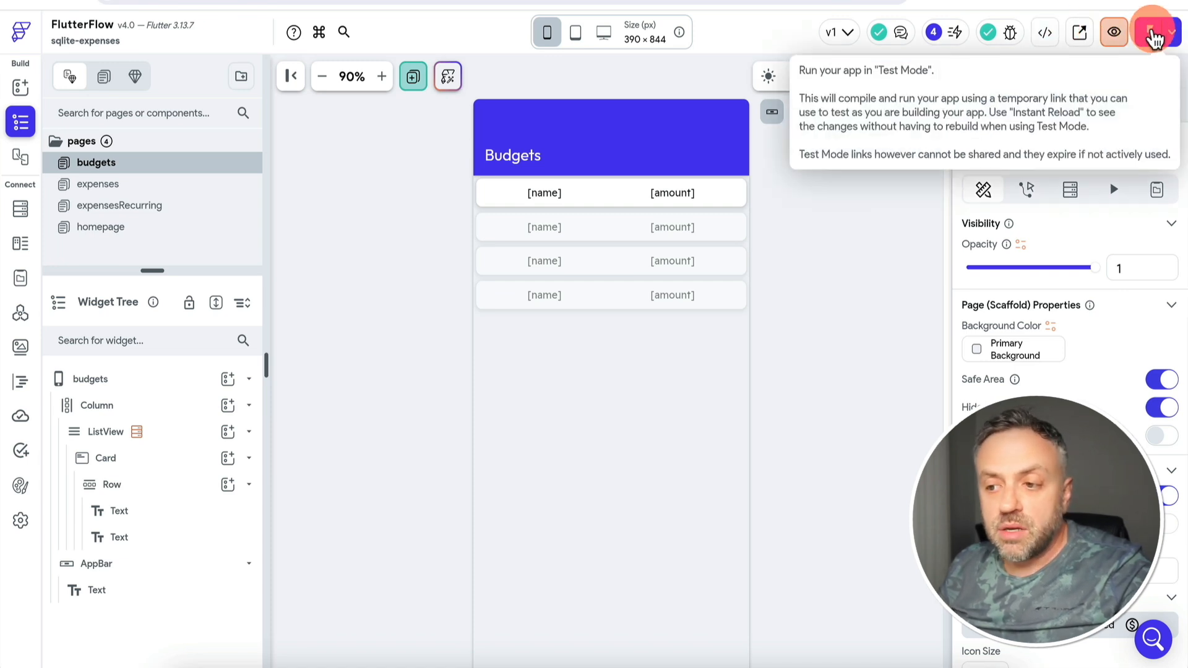
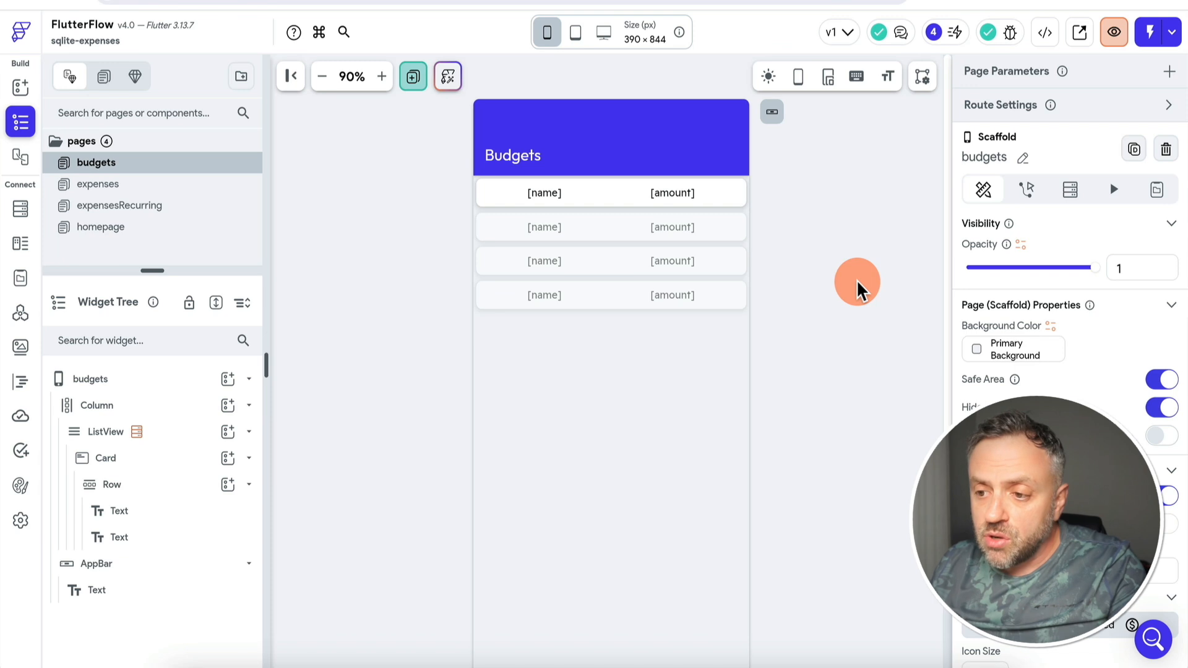
left_click(1045, 32)
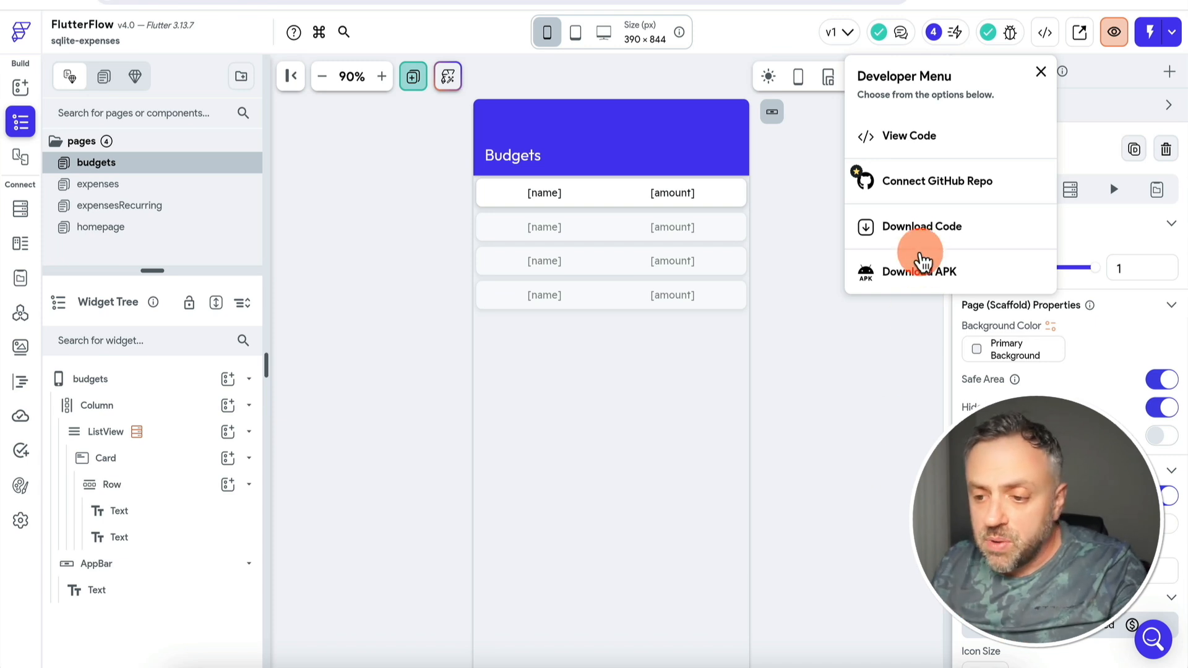
left_click(930, 233)
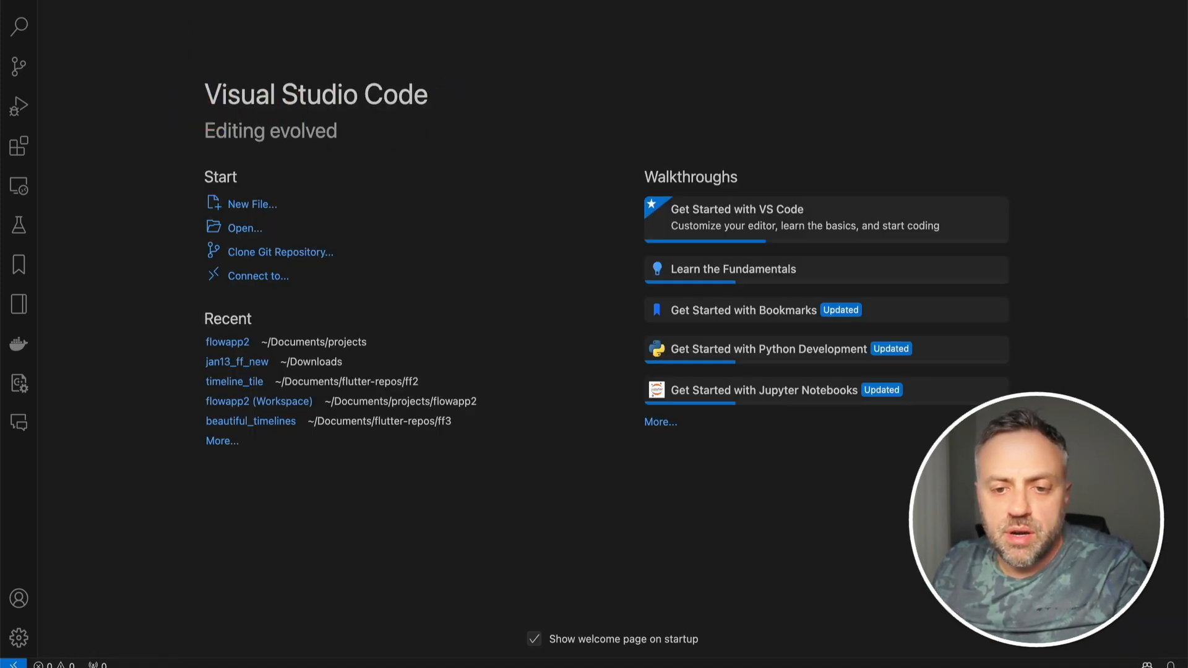
left_click(89, 0)
left_click(141, 34)
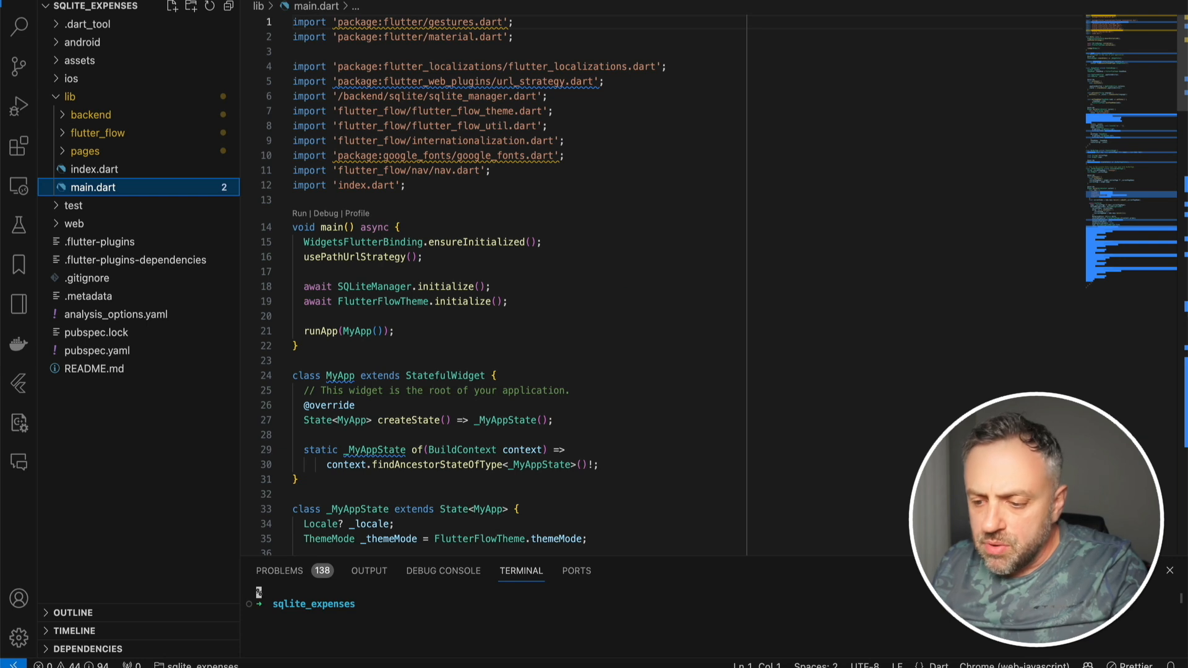
- Start the Pixel 7 Pro API TiramisuPrivacySandbox emulator and run the app on it in debug mode
left_click(1014, 666)
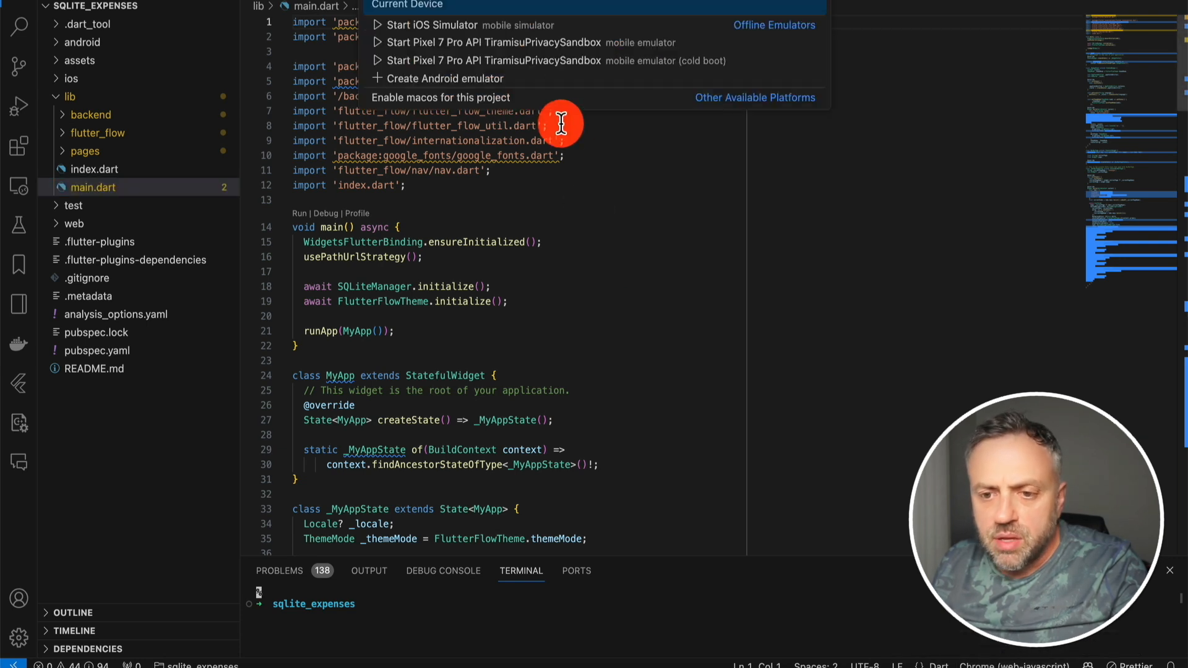
left_click(486, 43)
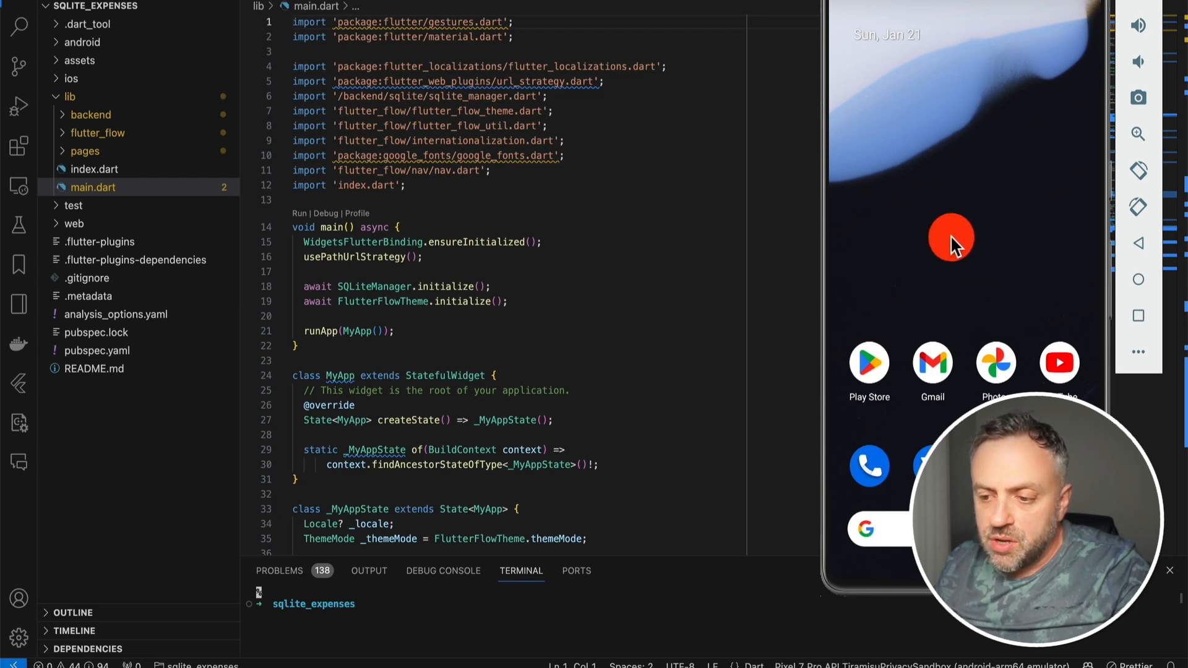
left_click(681, 316)
left_click(283, 1)
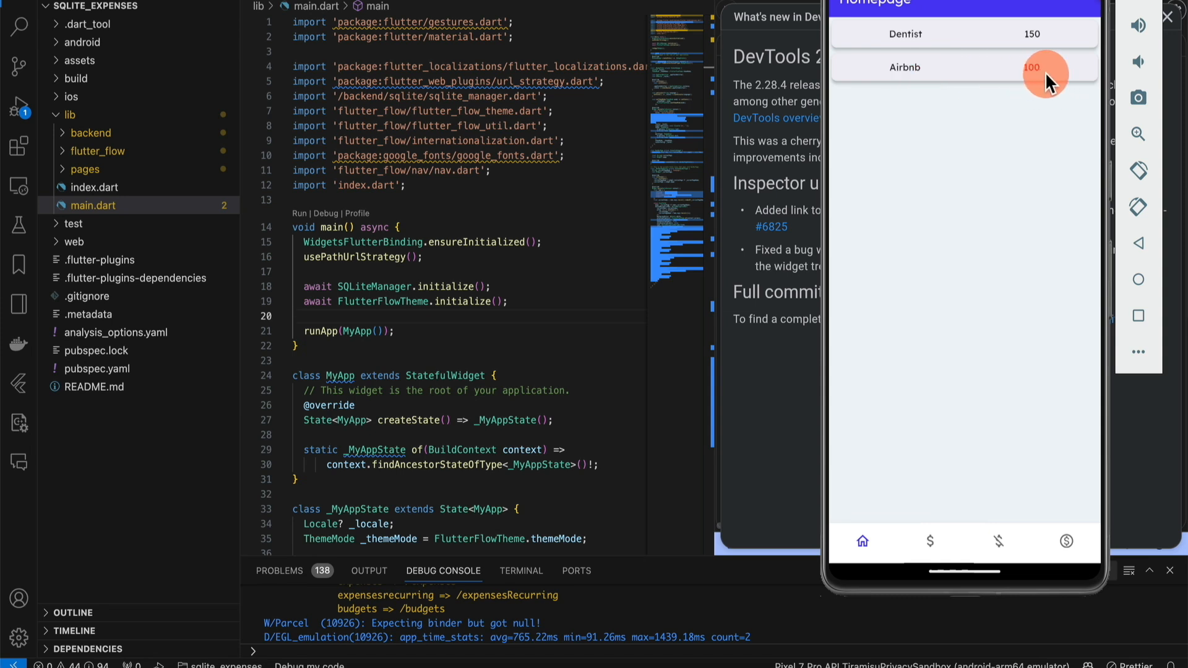
- Check the data listed on the homepage, expenses, recurring expenses and budgets pages of the running app
left_click(931, 541)
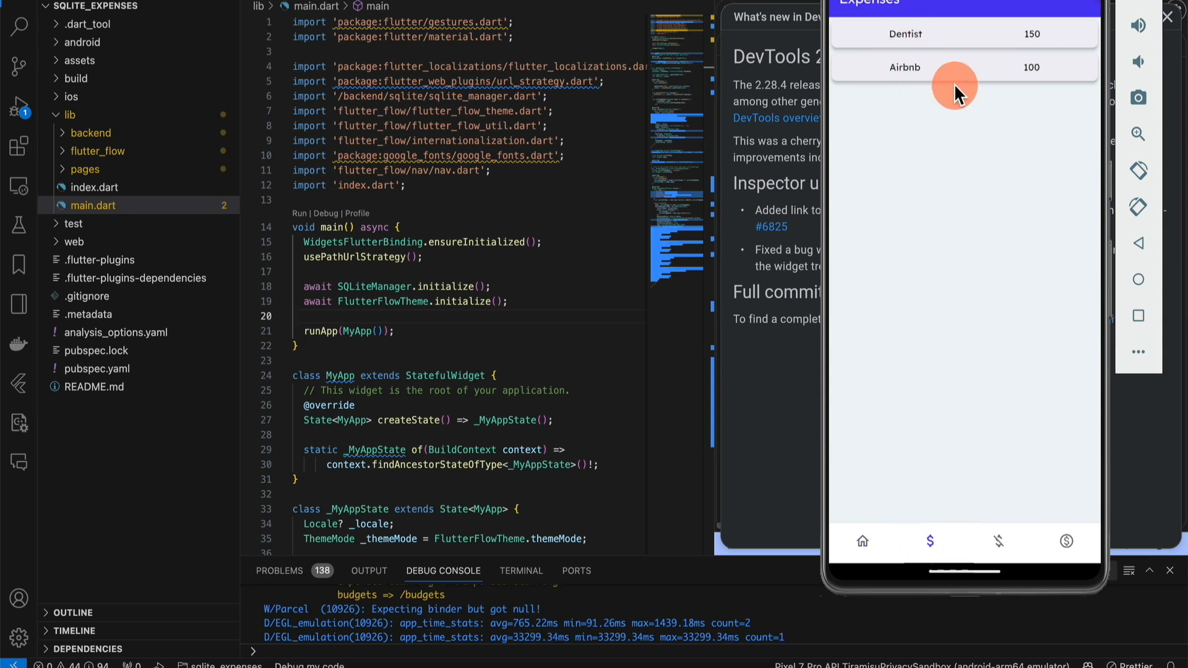
left_click(997, 539)
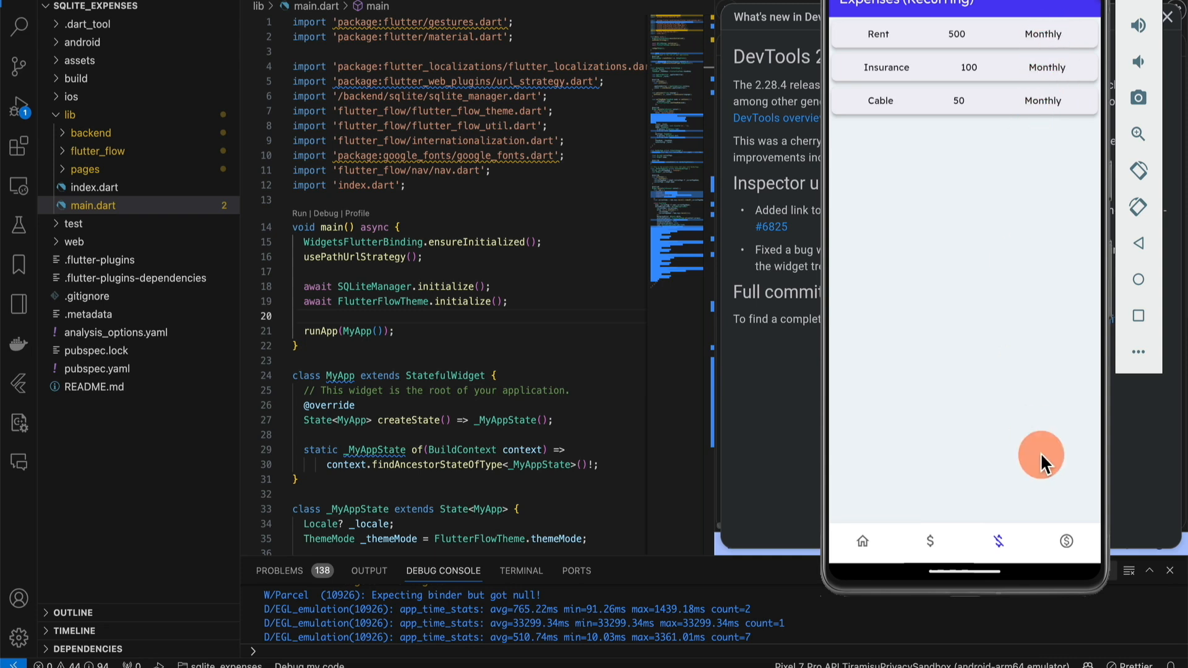
left_click(1066, 542)
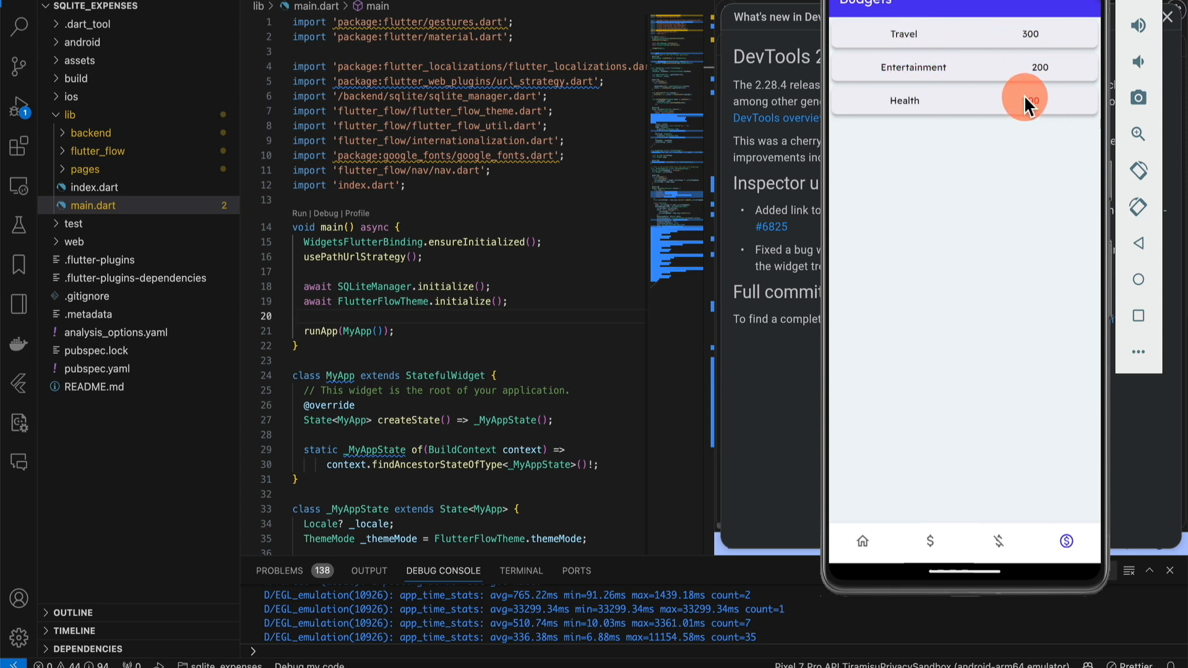
left_click(868, 542)
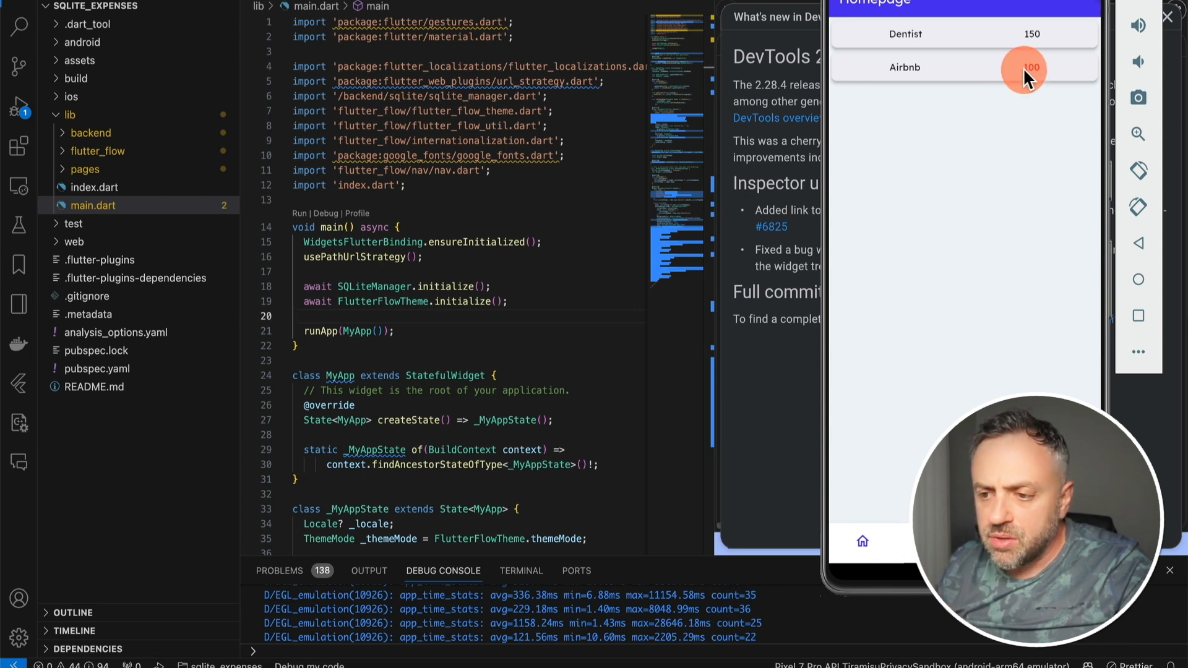
left_click(911, 543)
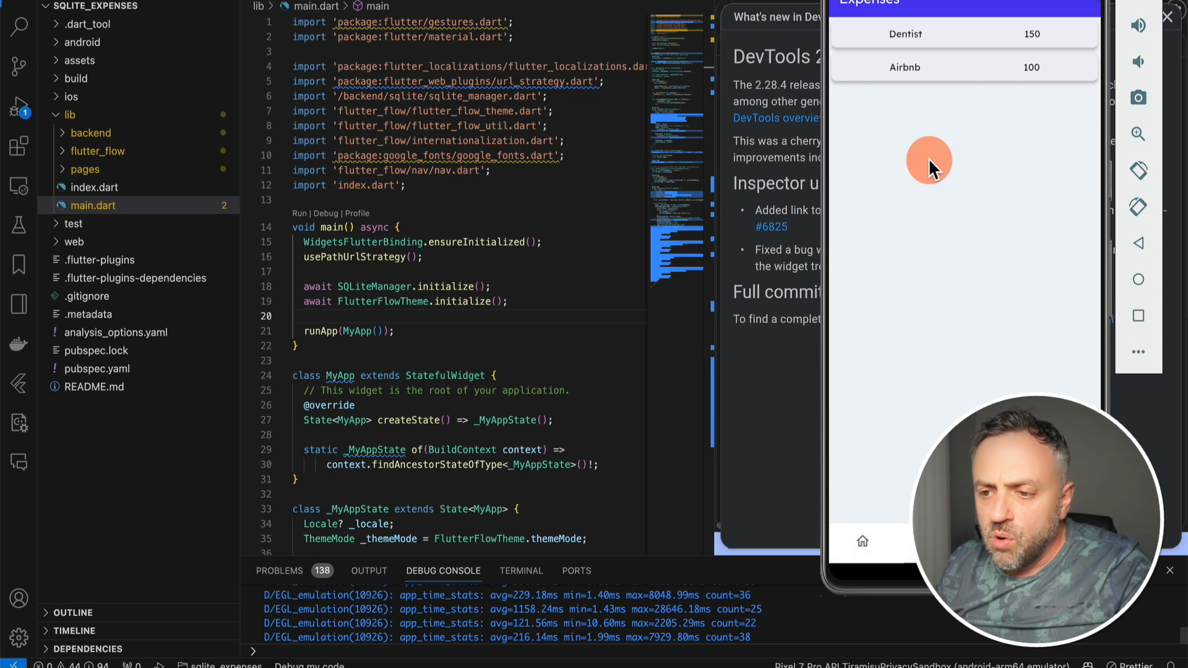
left_click(999, 543)
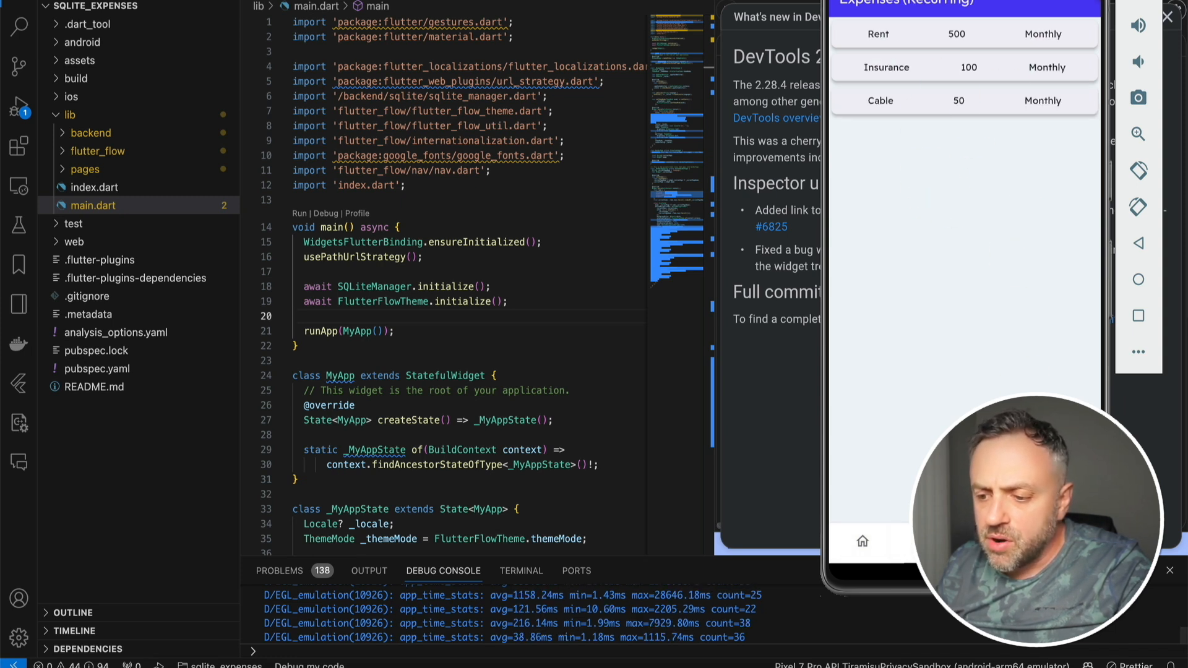
left_click(1065, 542)
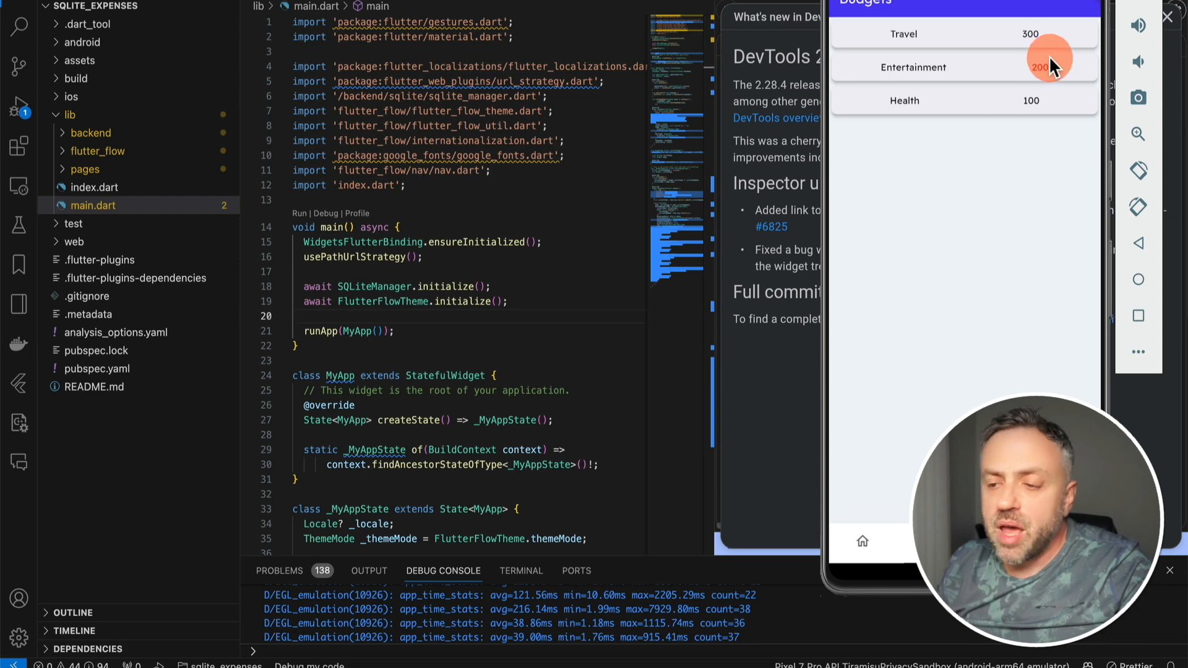
- Switch back to FlutterFlow, find the SQLite app settings through a command search for "sql" and open the update queries
key("super+Tab")
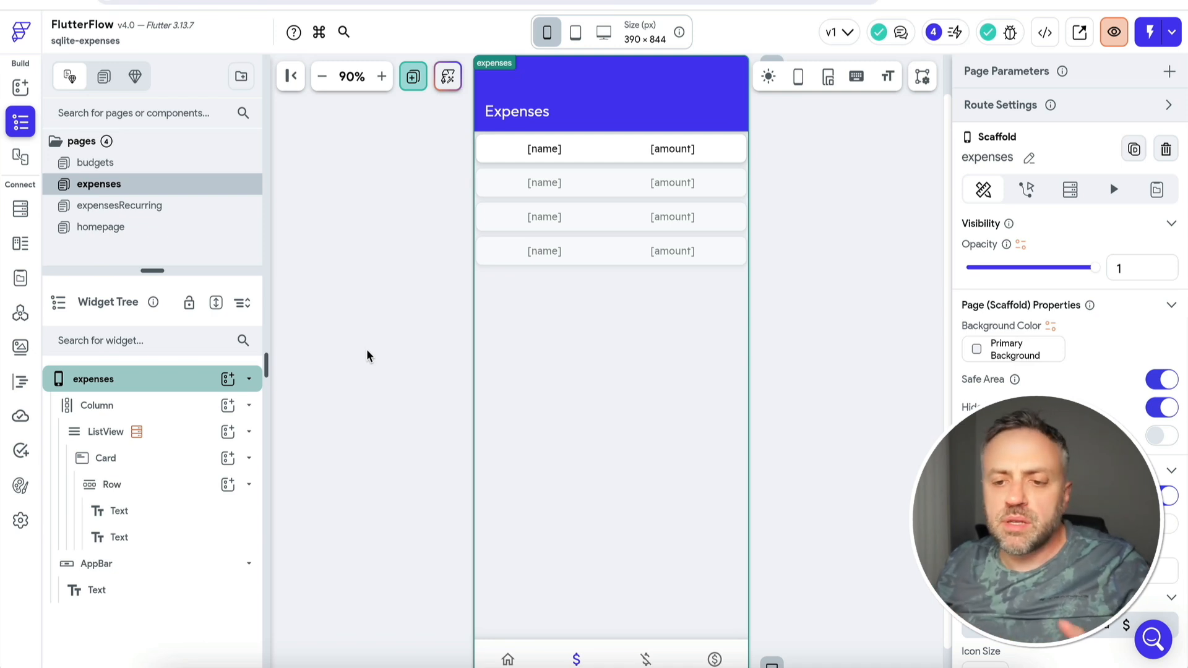
left_click(21, 528)
key("super+k")
type("sql")
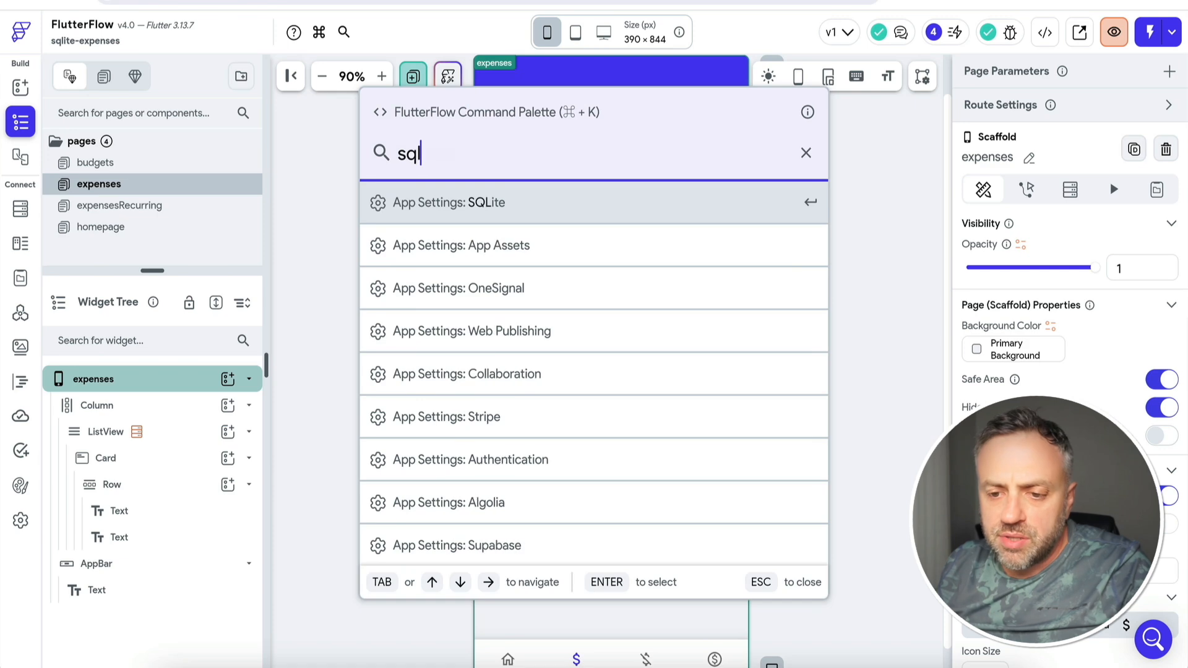
key("Return")
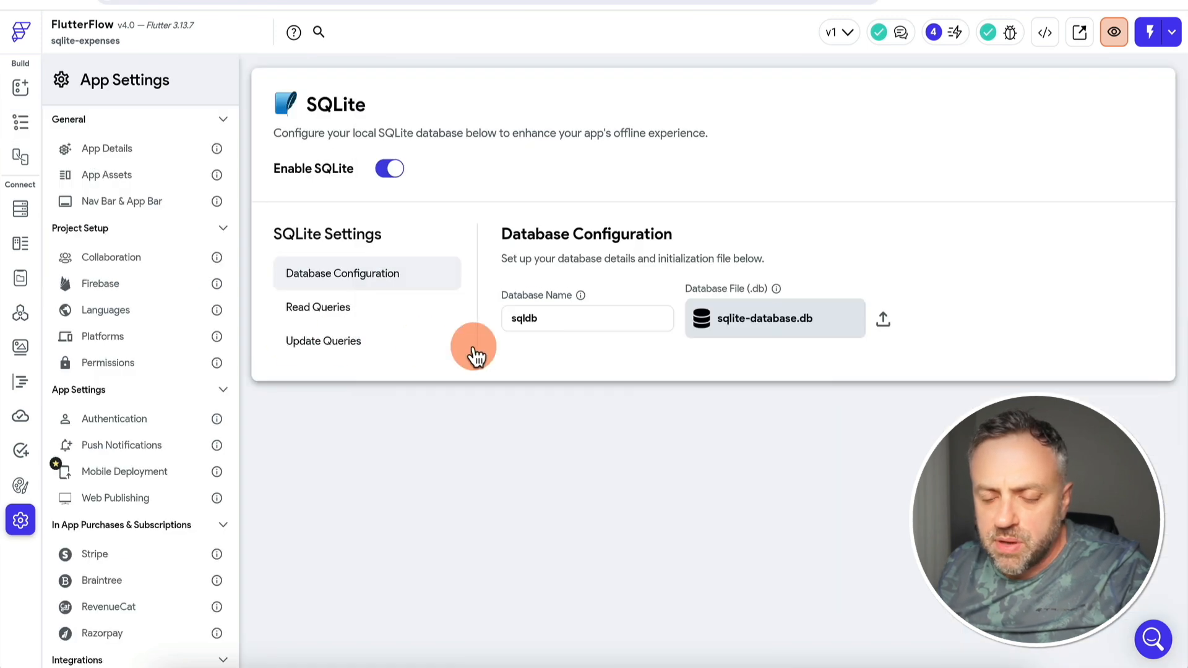
left_click(334, 352)
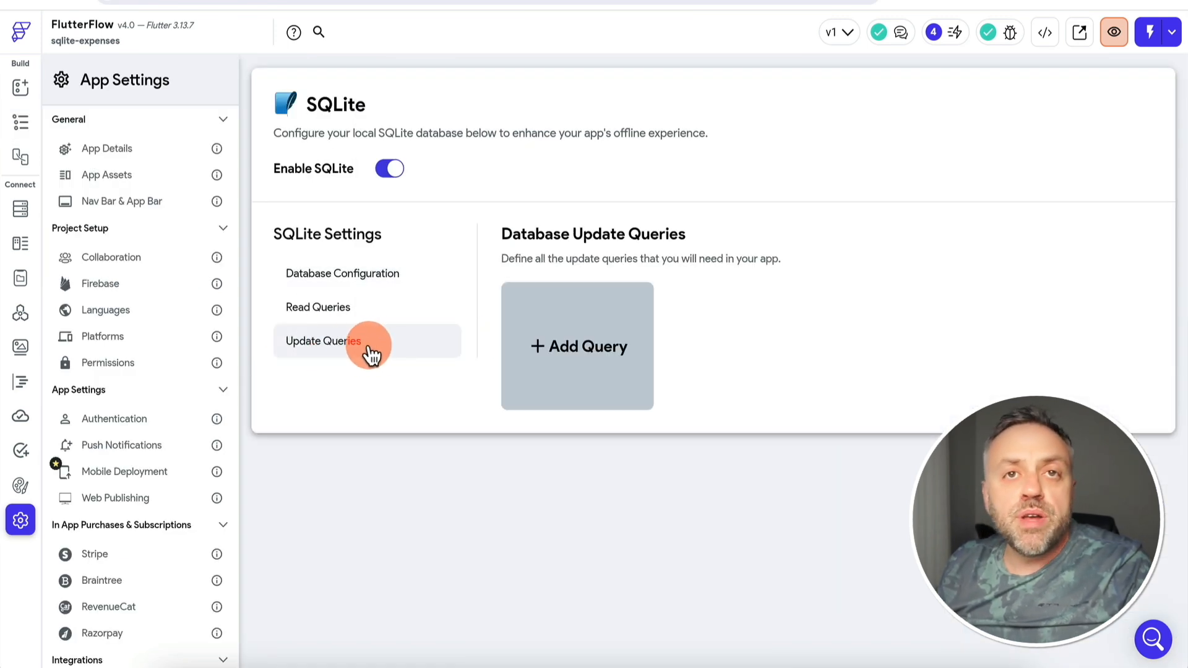
left_click(361, 313)
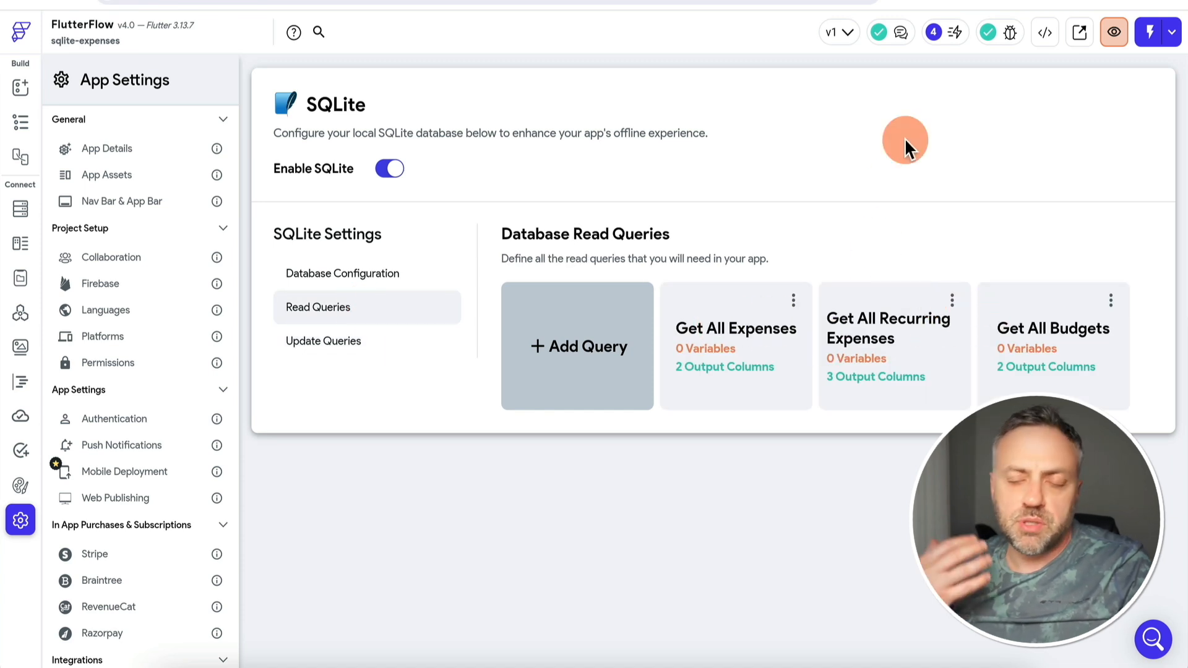
left_click(345, 341)
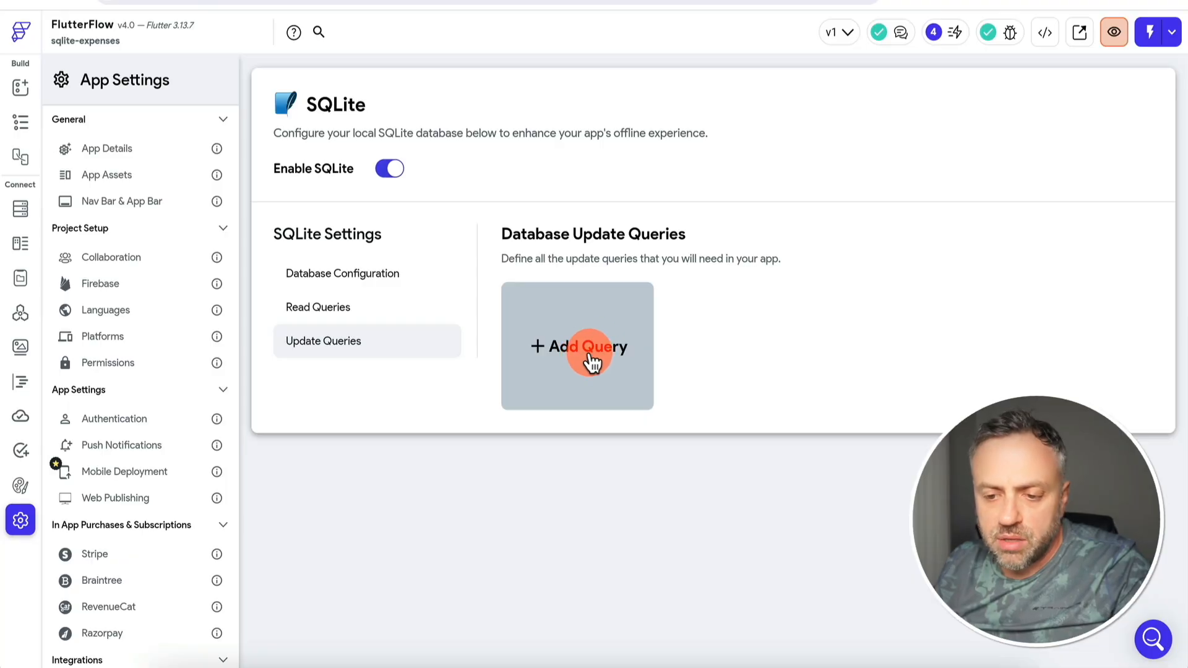
- Create an update query named Add New Expense and start its SQL with "INSERT into expenses ("
left_click(594, 359)
left_click(433, 139)
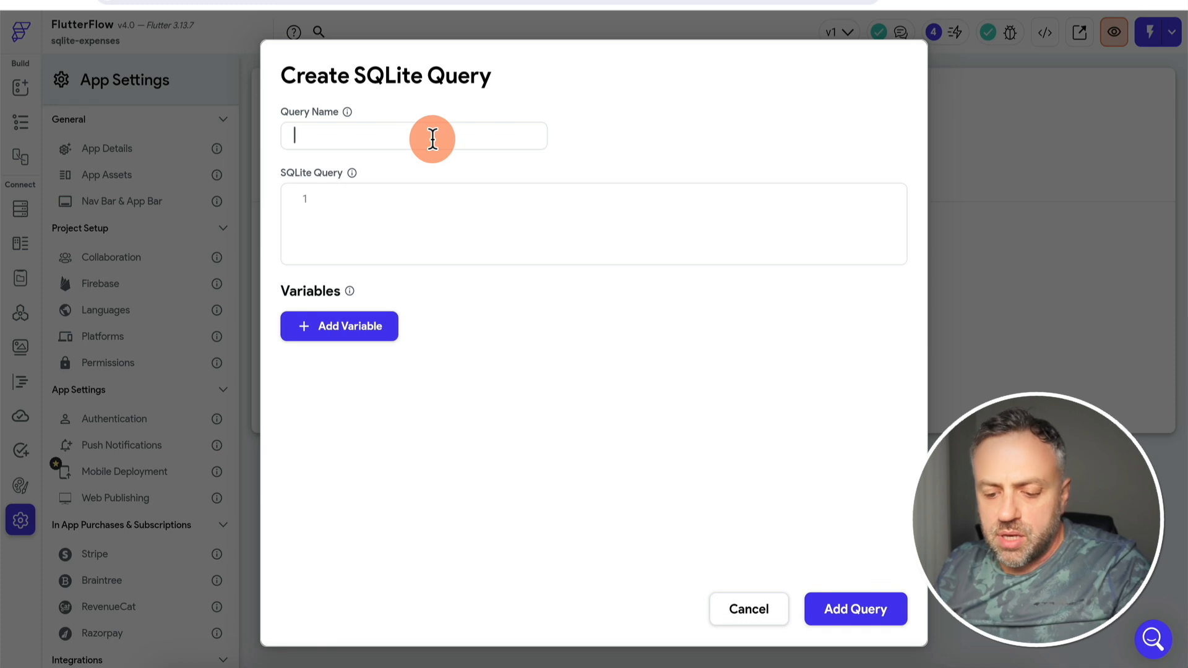
type("Ad")
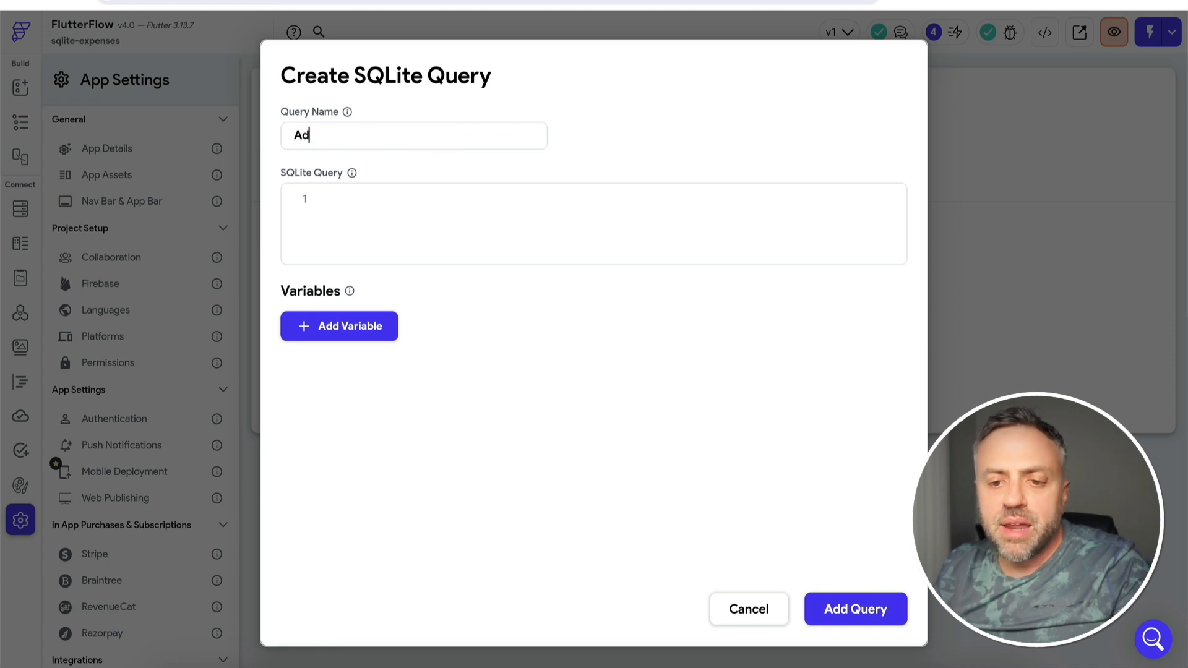
type("d N")
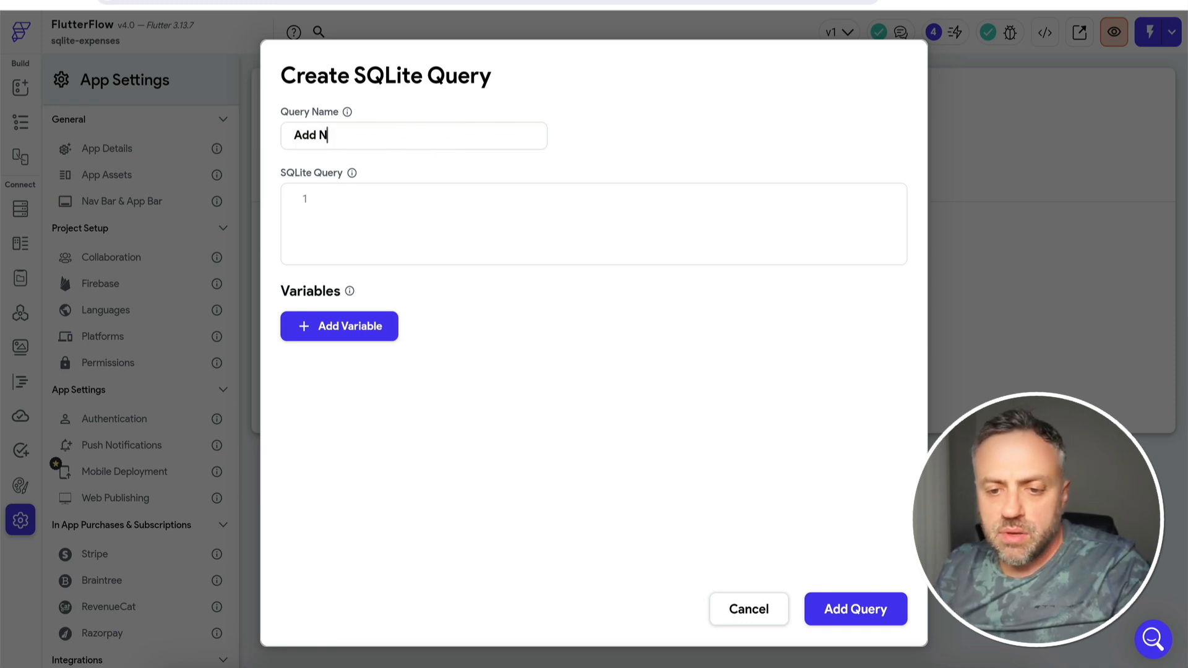
type("ew Expense")
left_click(445, 232)
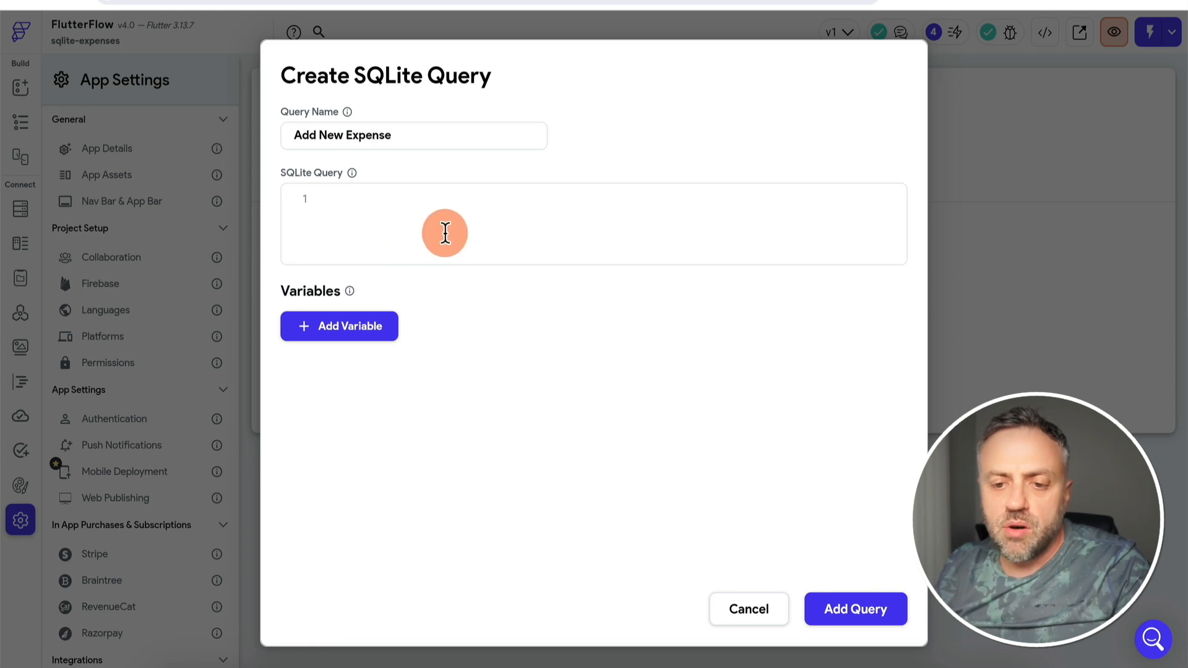
type("INSERTO")
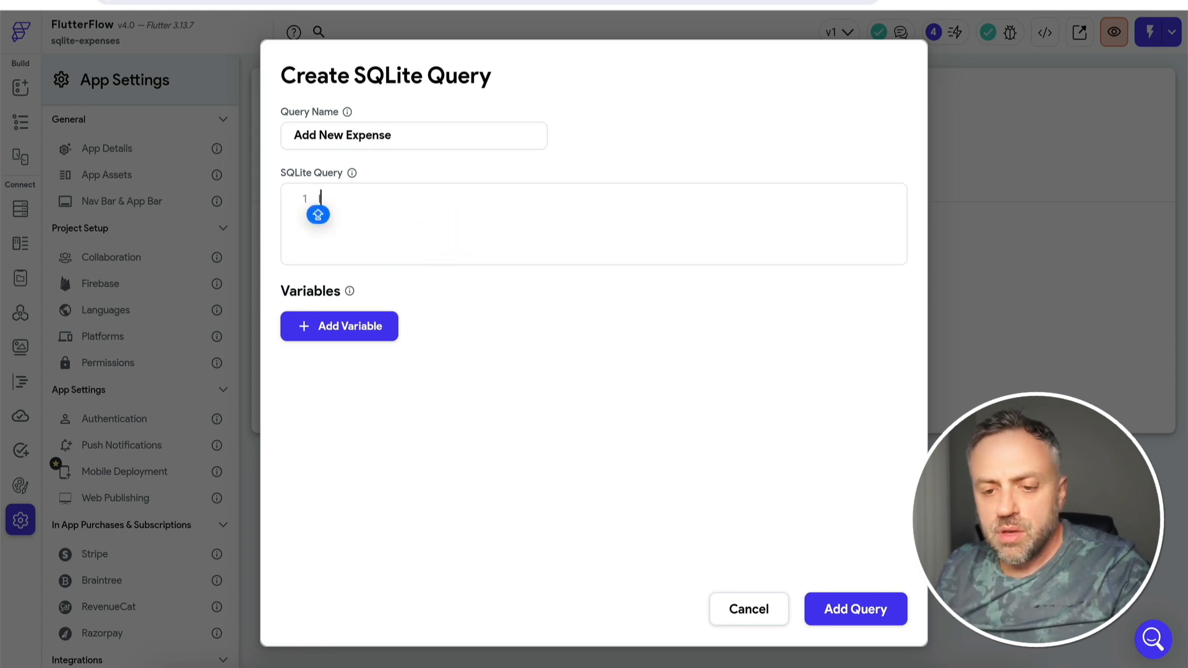
key("BackSpace")
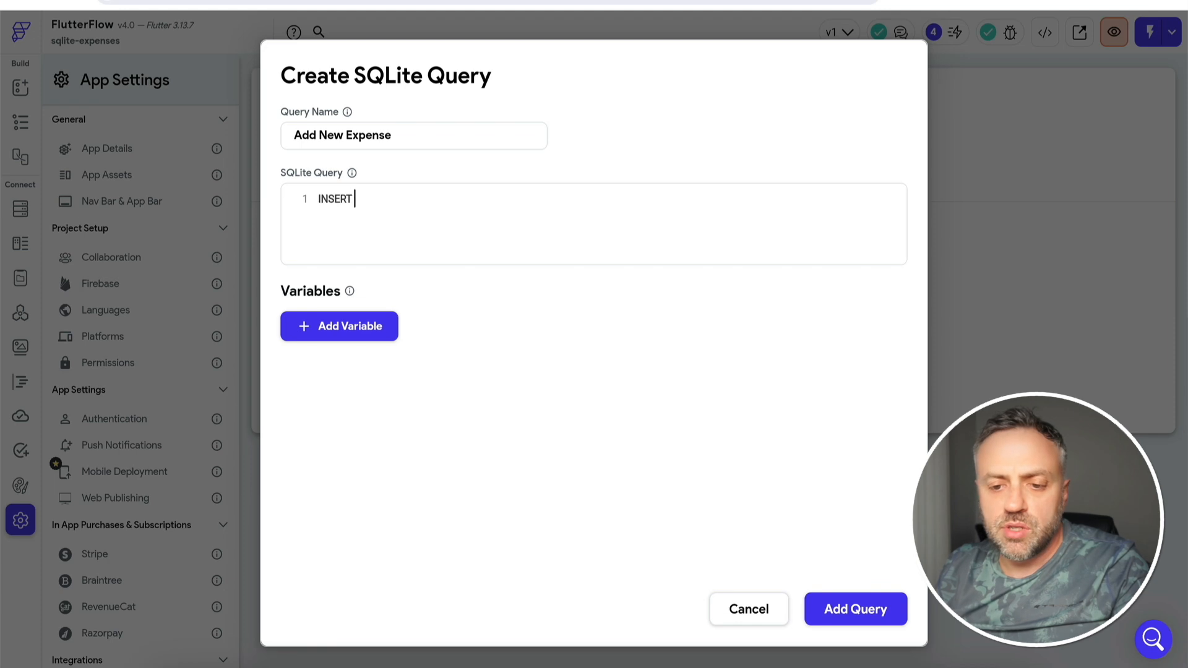
type("into expenses (")
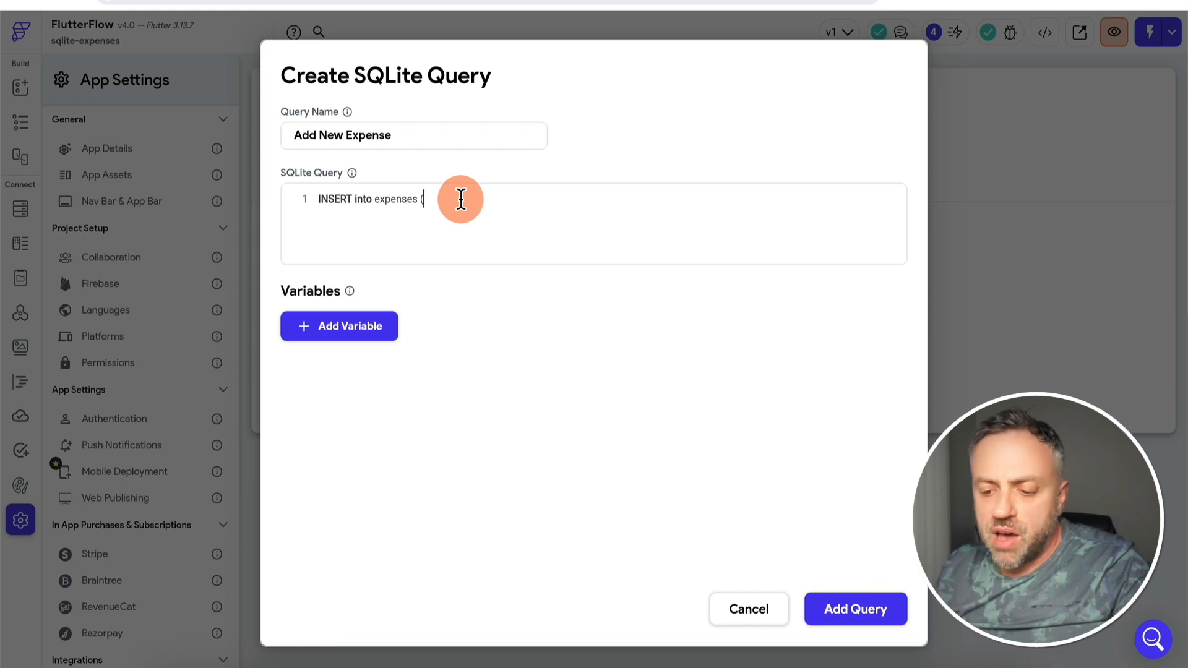
- Switch to SQLiteStudio and examine the expenses table's data and column structure
left_click(870, 667)
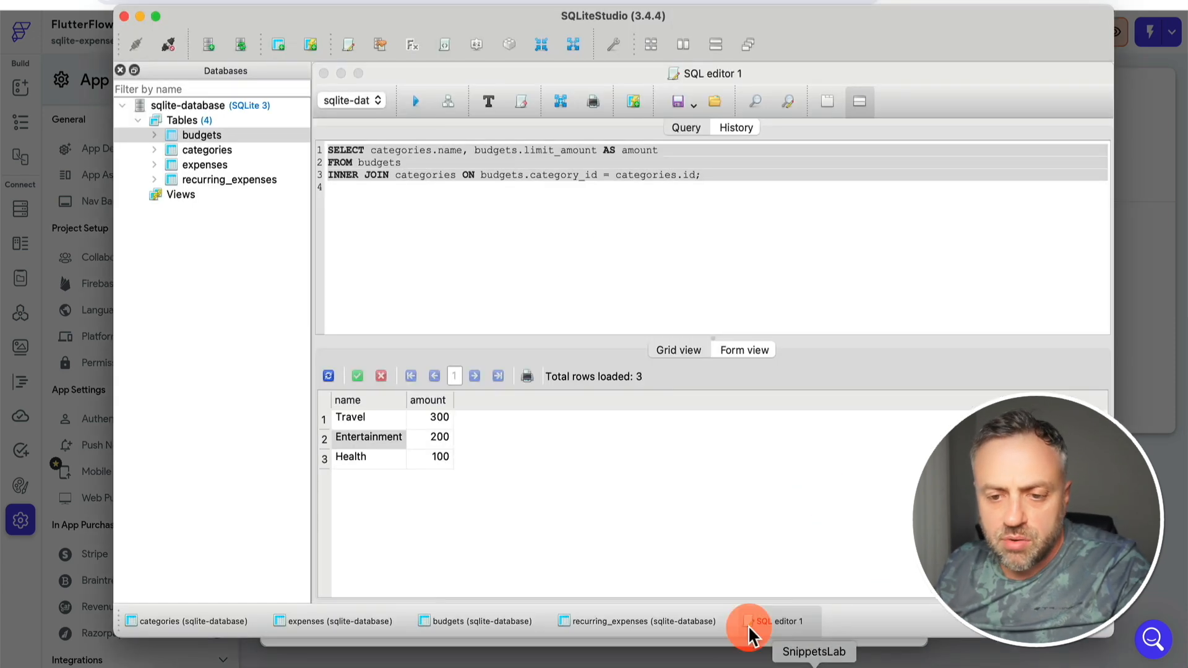
double_click(205, 165)
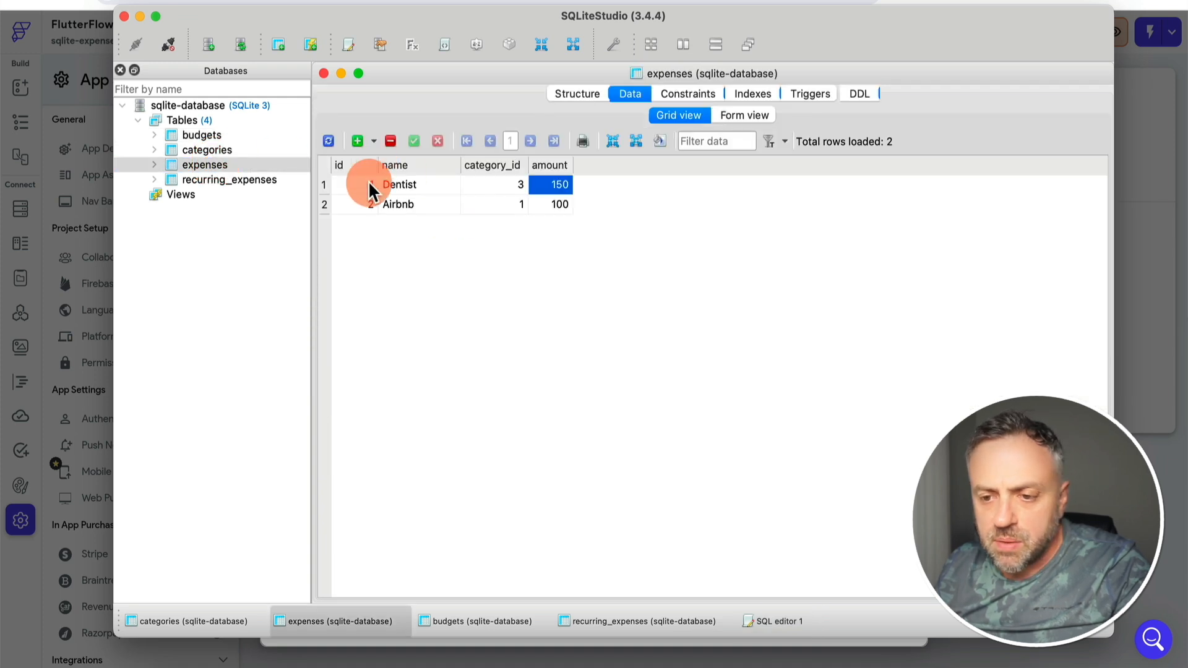
left_click(580, 96)
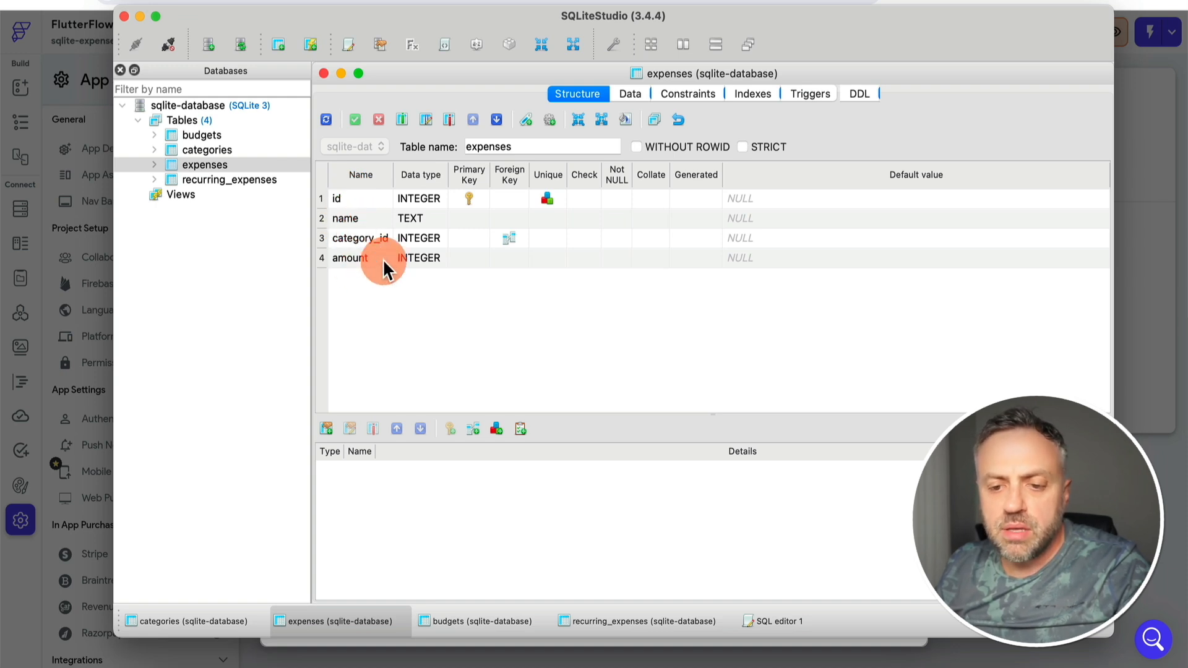
- Return to FlutterFlow and continue the insert query with "name, category_id, amount) VALUES ("
key("super+Tab")
left_click(456, 213)
type("name, category_id, amount) VALUES")
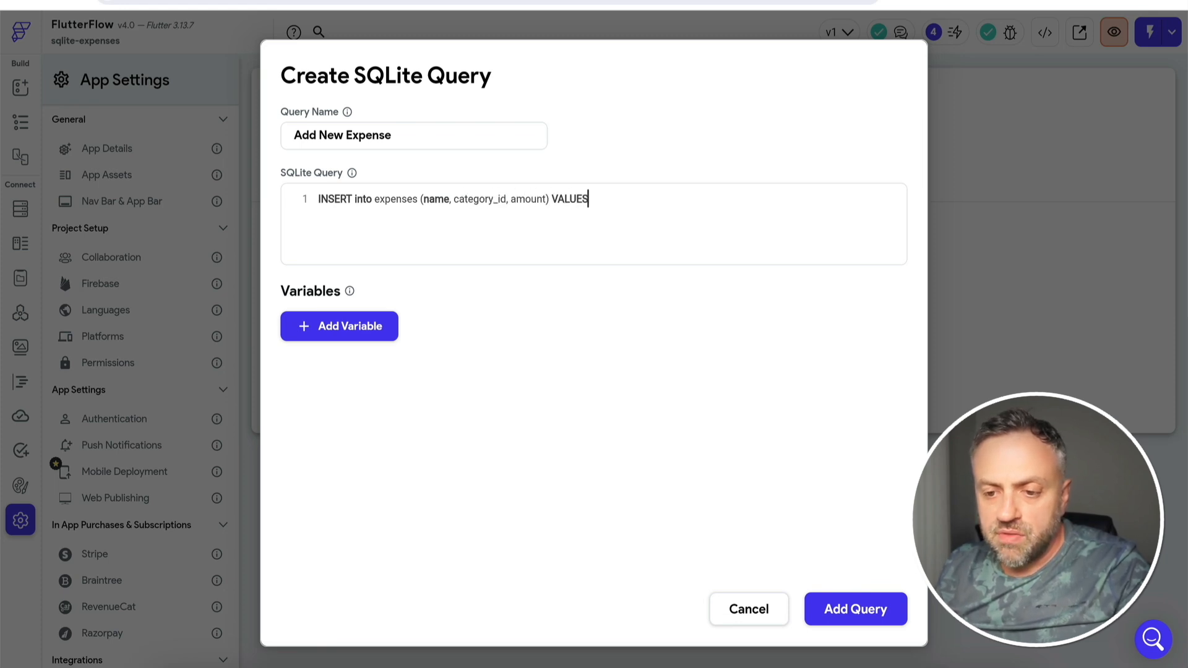
type(" (")
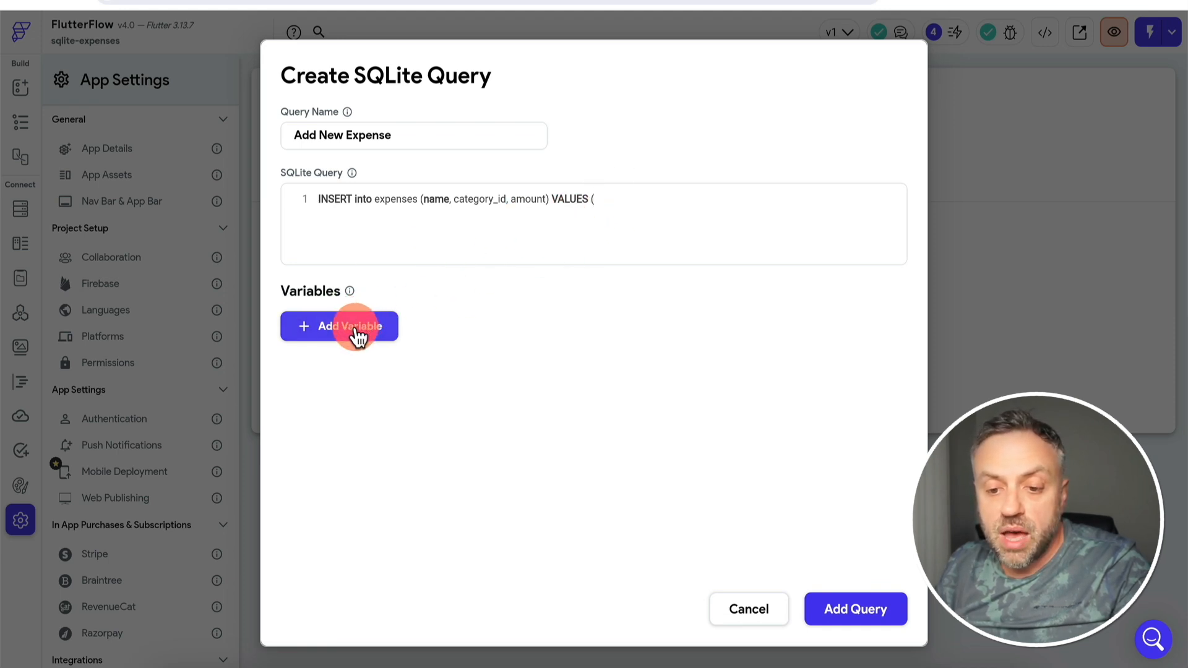
- Add two variables to the query: name as String and categoryid as Integer
left_click(358, 336)
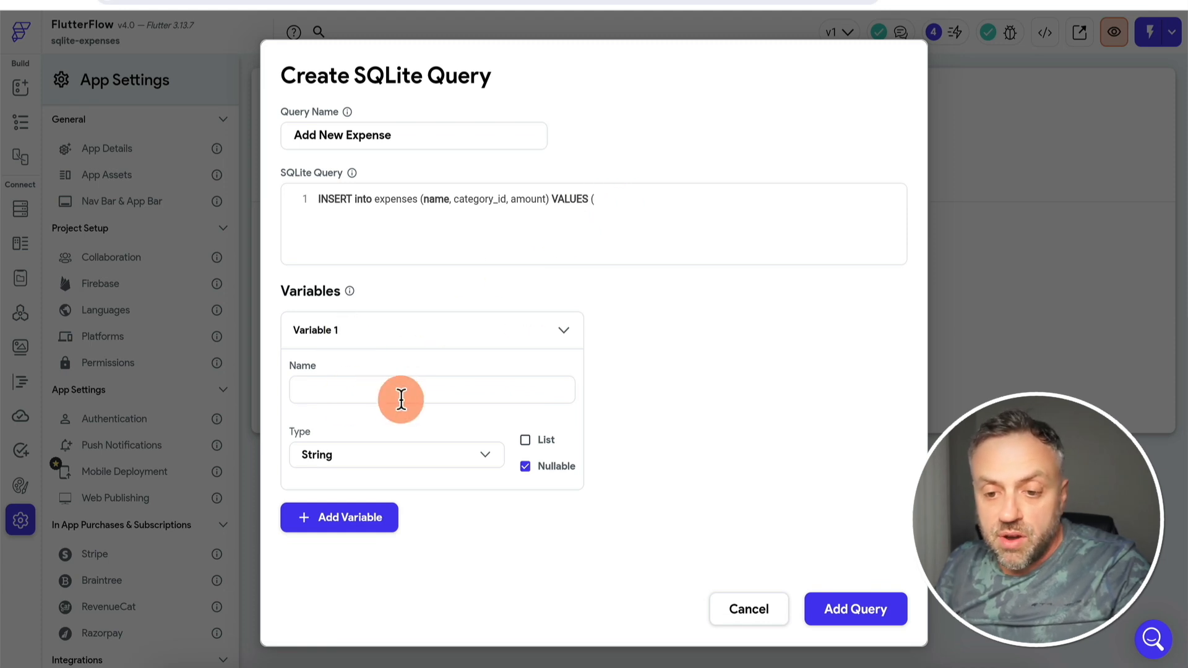
type("name")
left_click(367, 526)
scroll(371, 495, "down", 3)
left_click(385, 446)
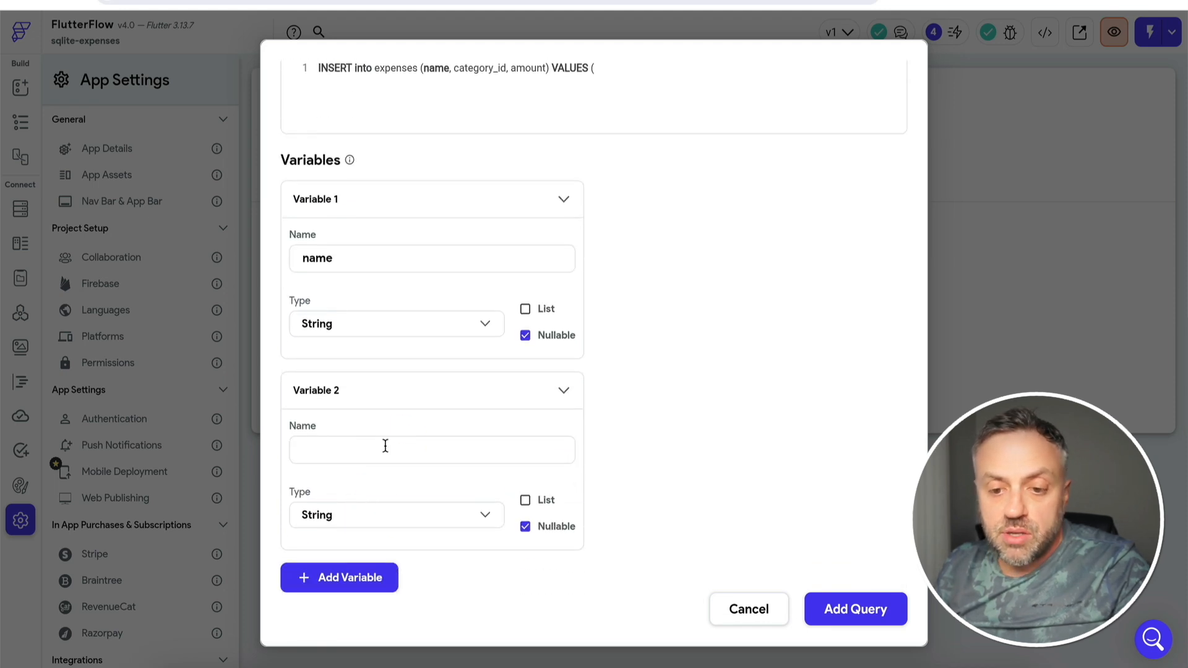
type("categoryid")
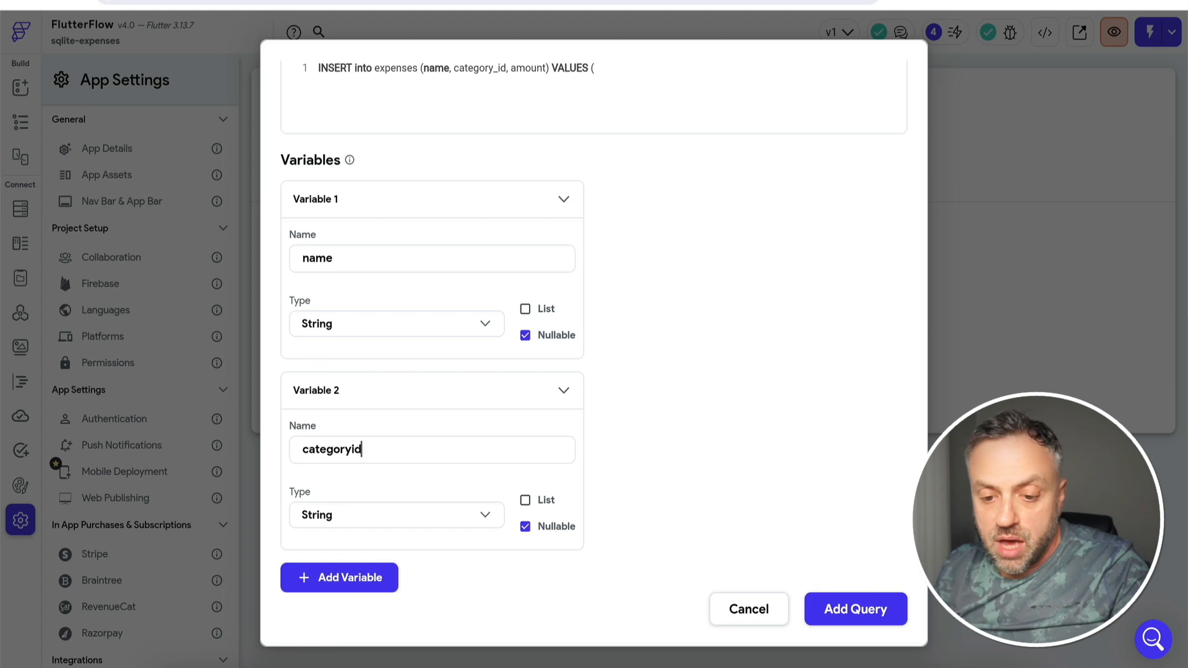
left_click(393, 516)
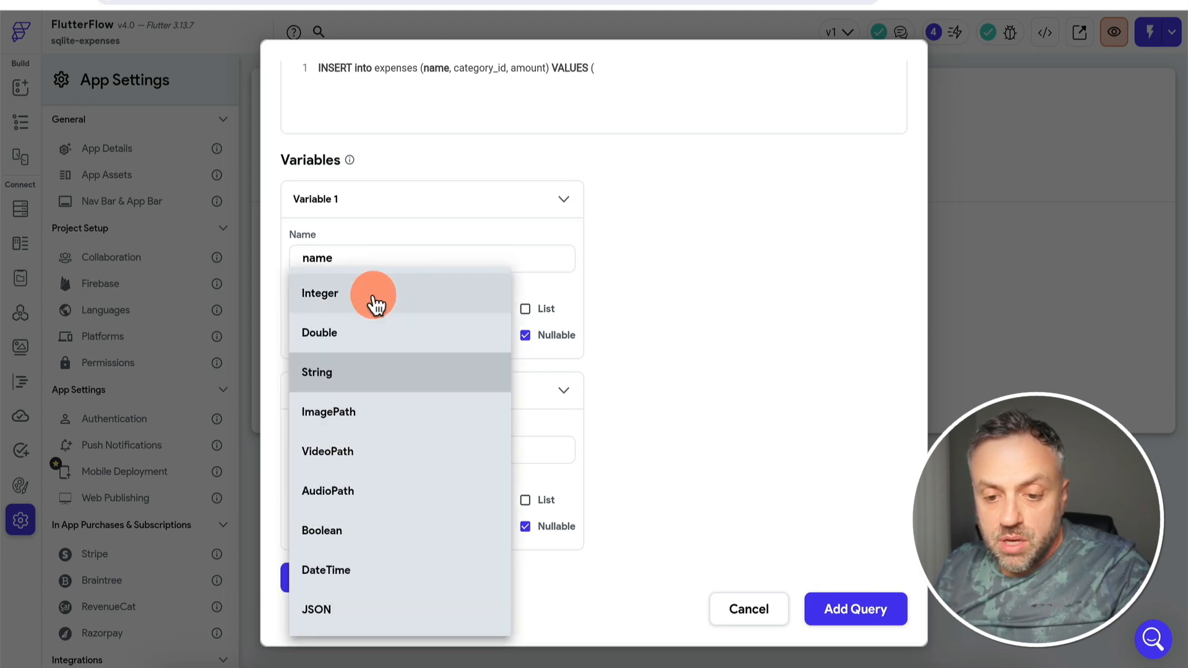
left_click(376, 300)
- Add a third query variable named amount with the Integer type
scroll(342, 581, "down", 3)
left_click(393, 447)
type("amount")
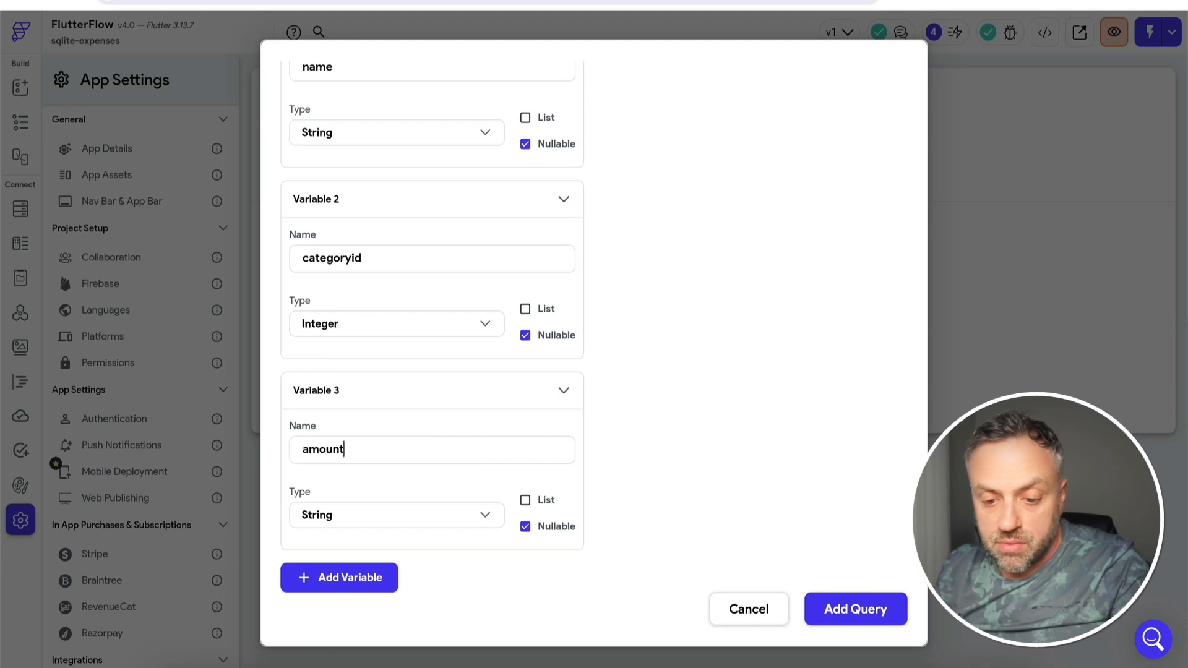
left_click(340, 528)
left_click(392, 303)
- Complete the insert values as ('${name}', ${categoryid}, ${amount}) and save the Add New Expense query
scroll(420, 402, "up", 5)
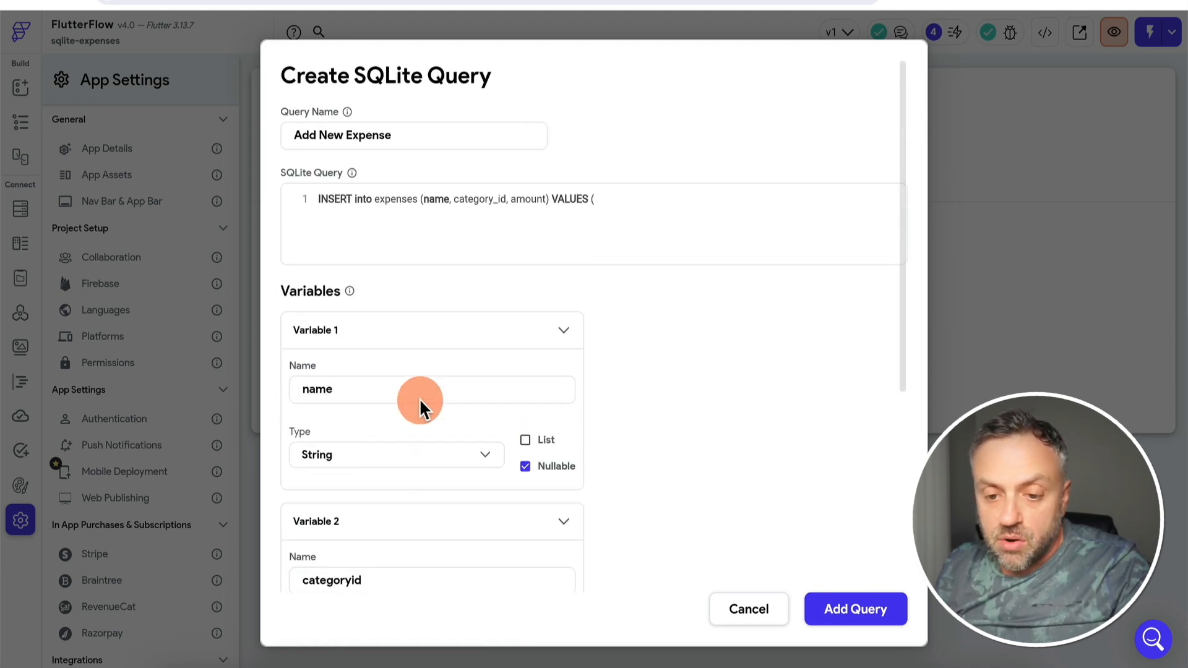
mouse_move(350, 296)
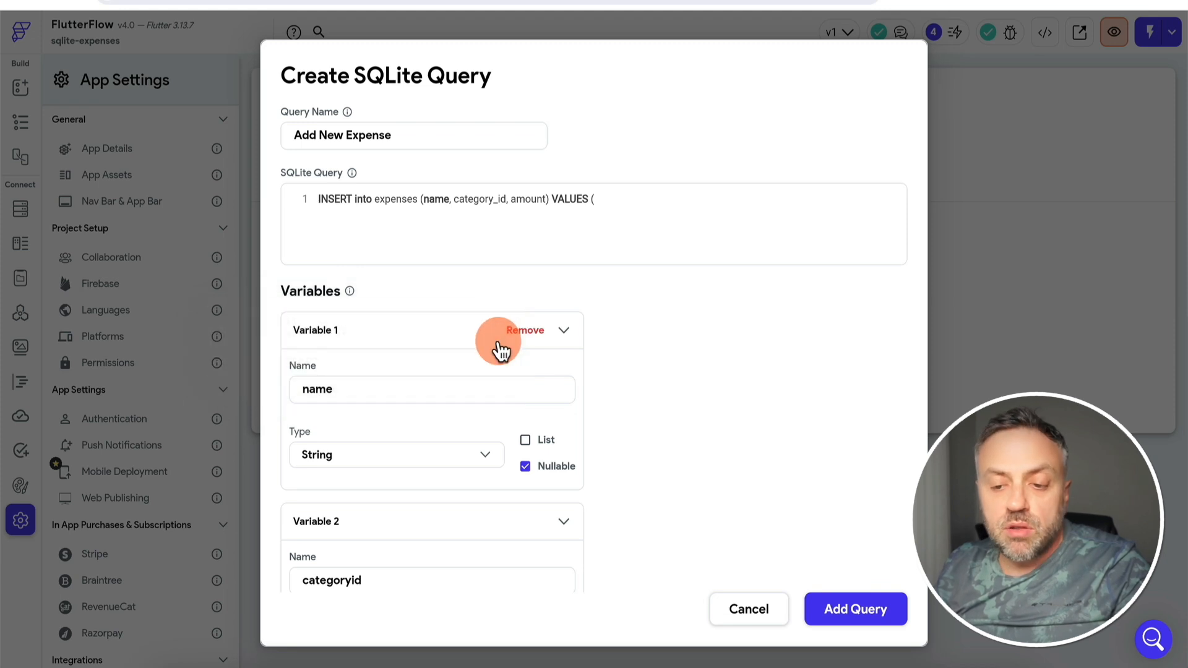
left_click(631, 202)
type("${name},")
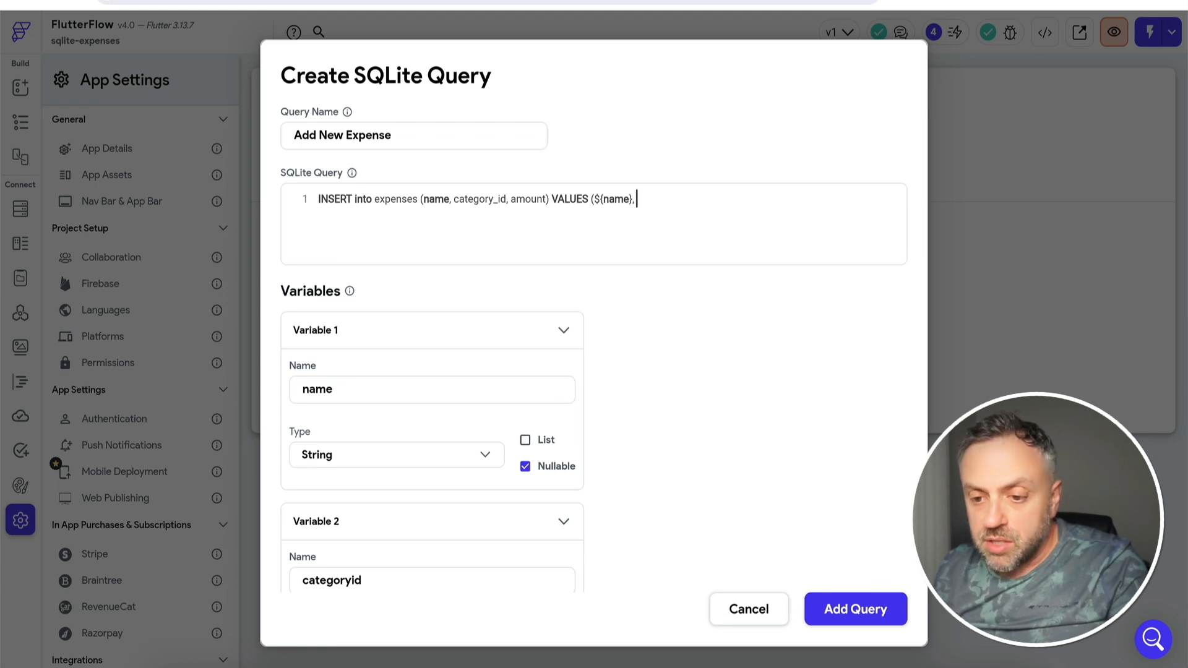
type(" ${category")
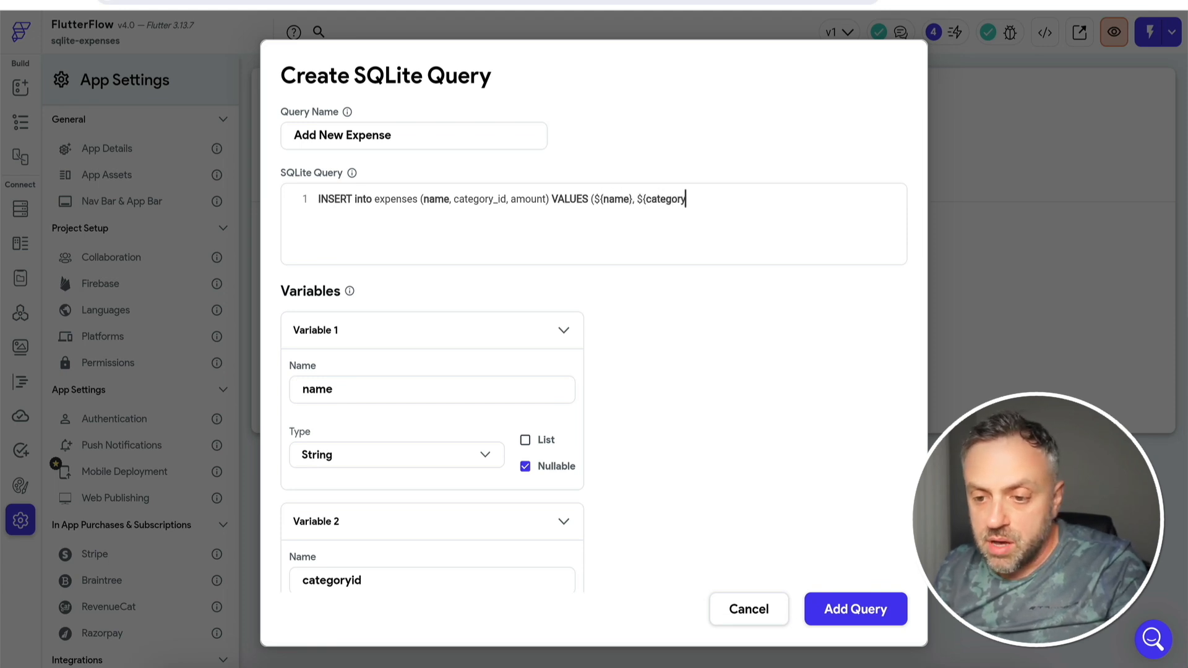
type("id}, $")
scroll(579, 297, "down", 3)
scroll(538, 332, "up", 3)
type("{amount})")
type("'")
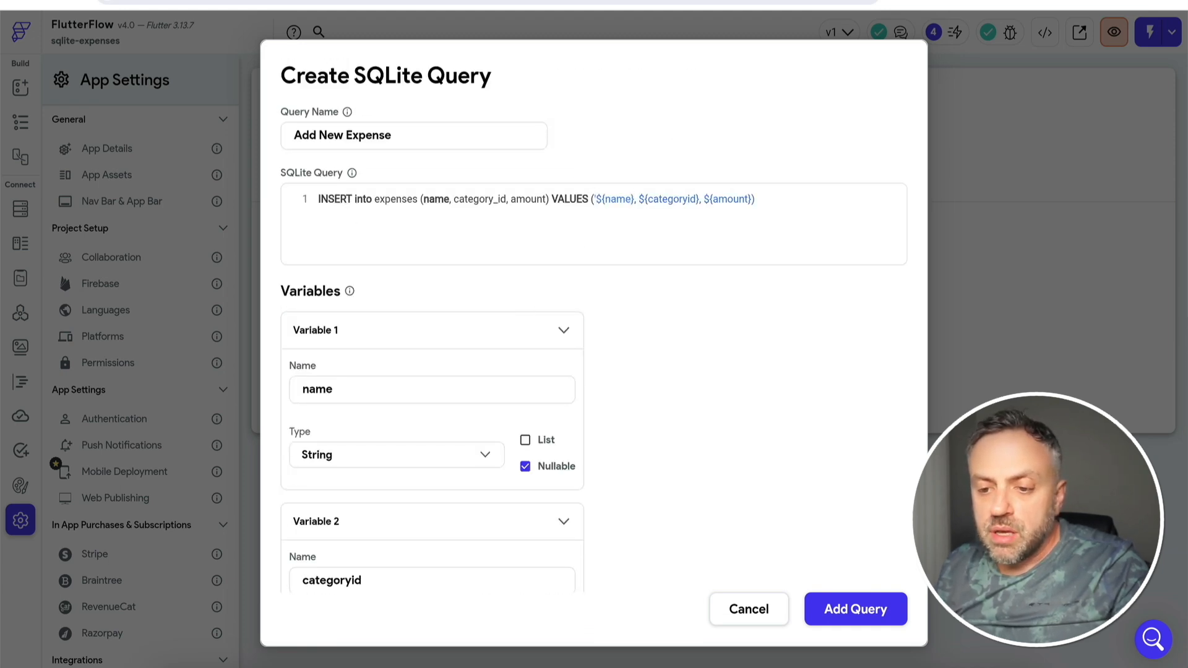
type("'")
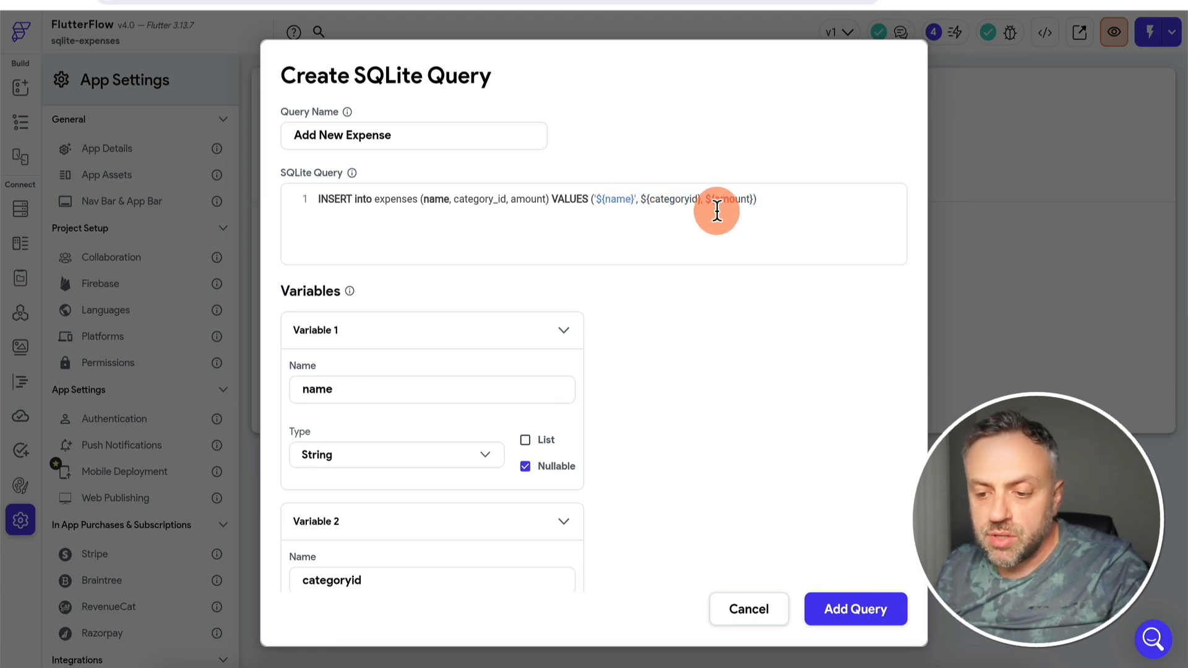
left_click_drag(777, 205, 278, 198)
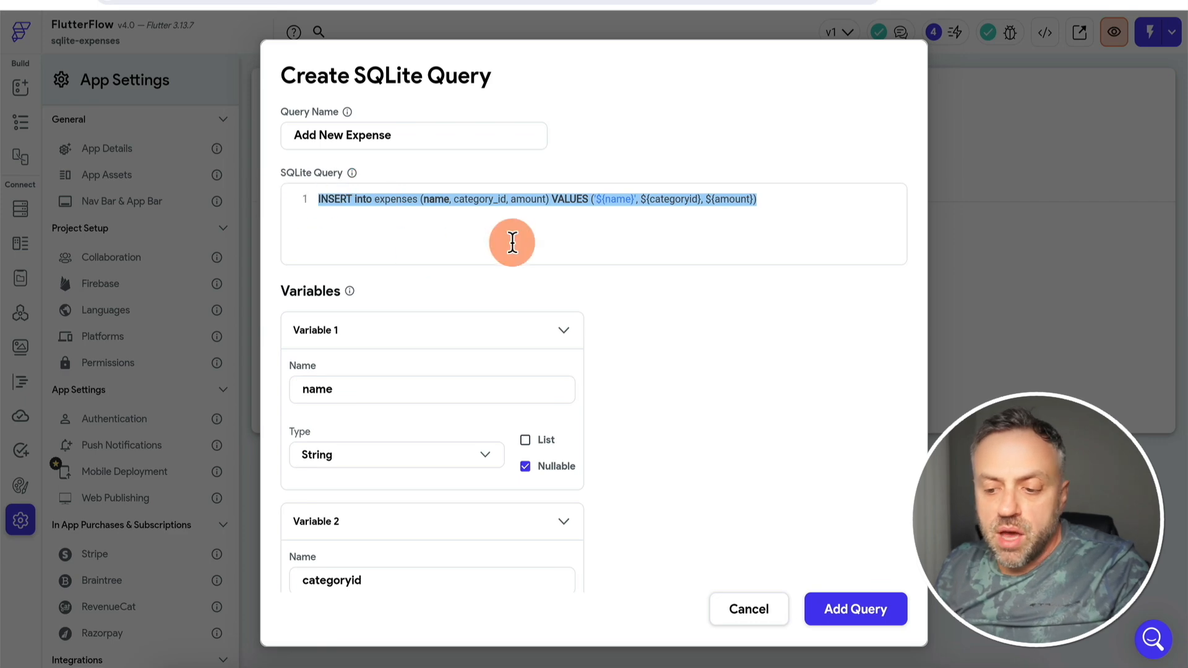
left_click(861, 614)
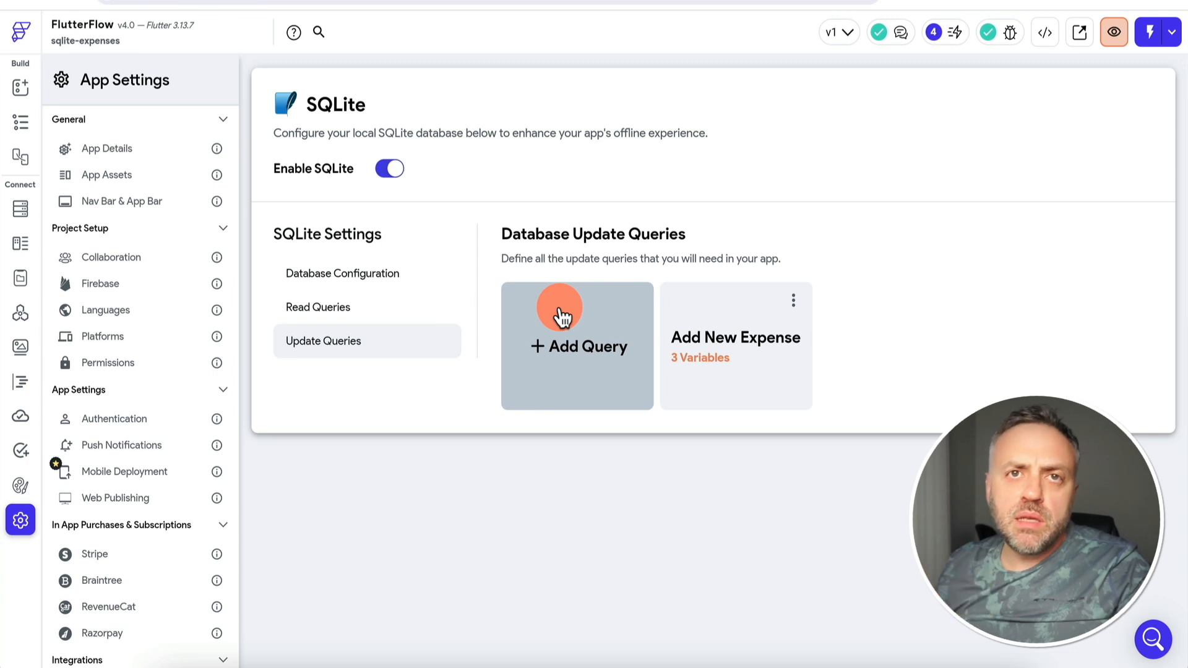
- Create another update query named Delete Expense and enter "DELETE FROM expenses WHERE id=" as its SQL
left_click(577, 364)
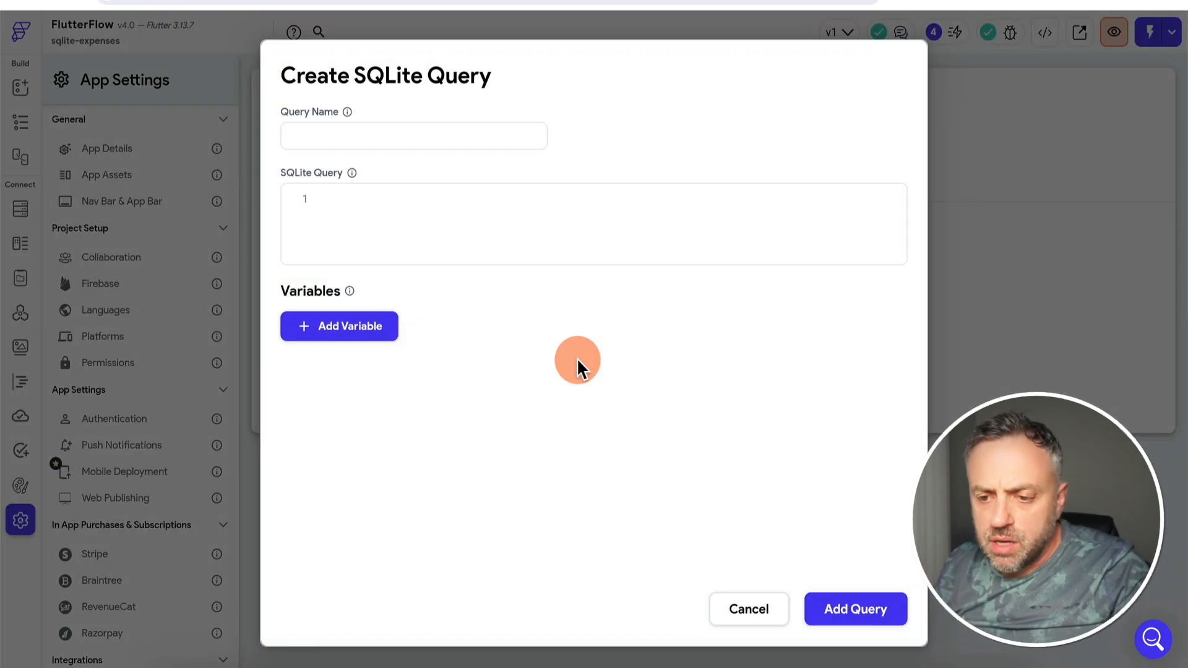
left_click(462, 141)
type("Delete Expense")
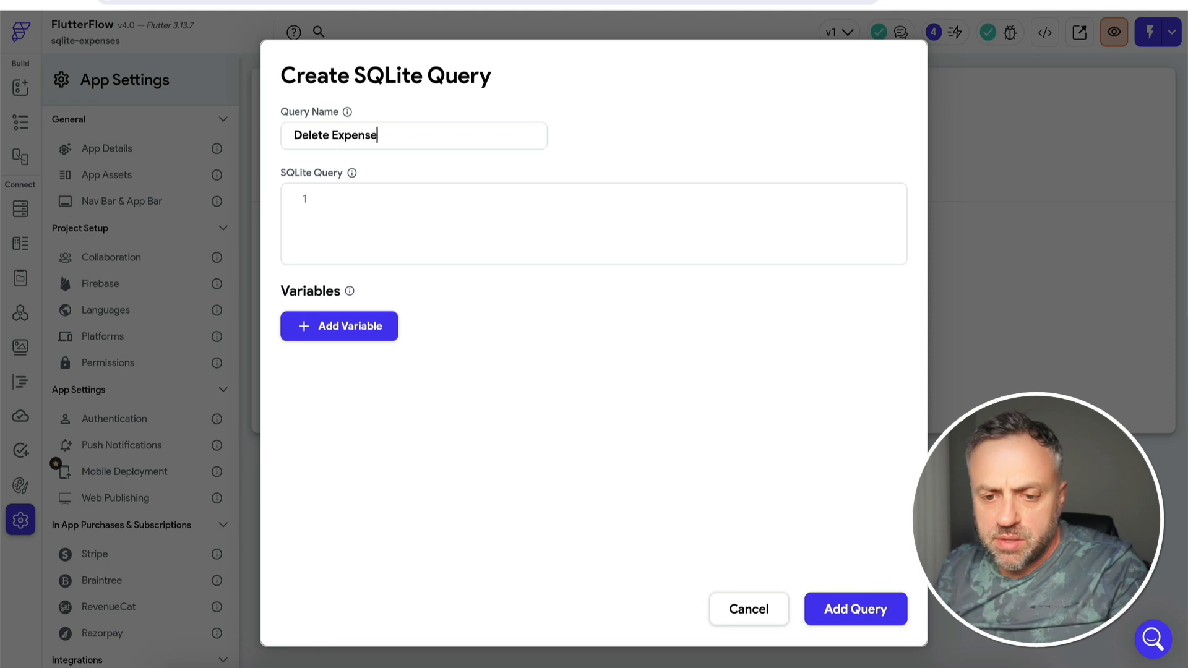
left_click(403, 226)
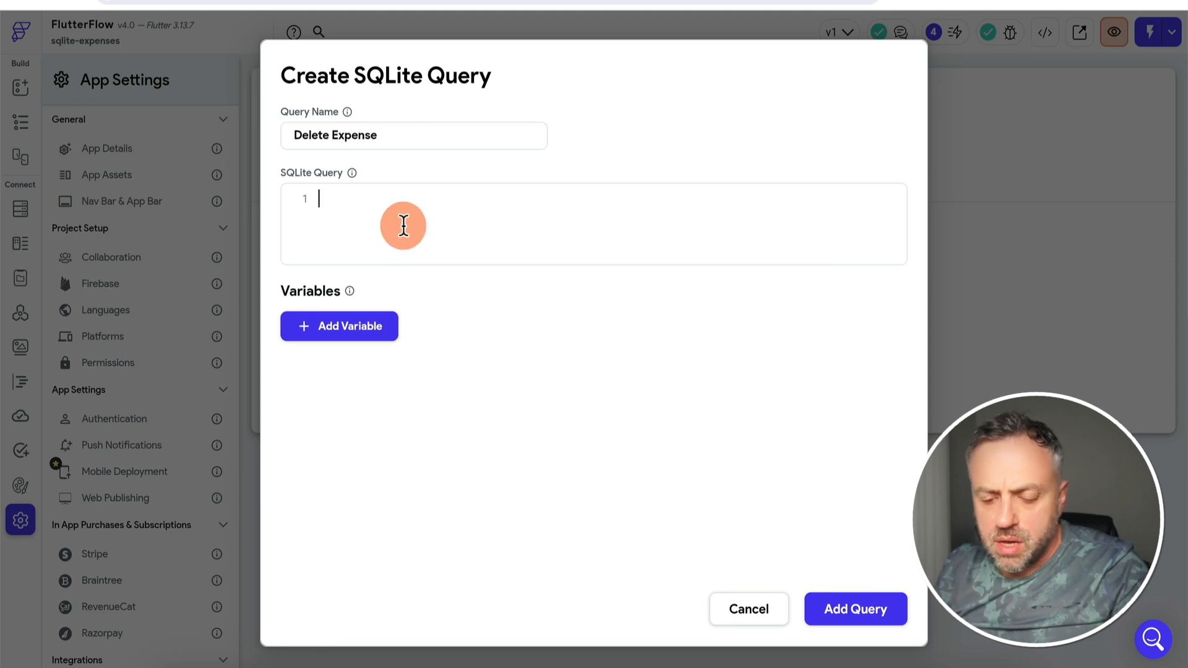
type("DELETE FROM expe")
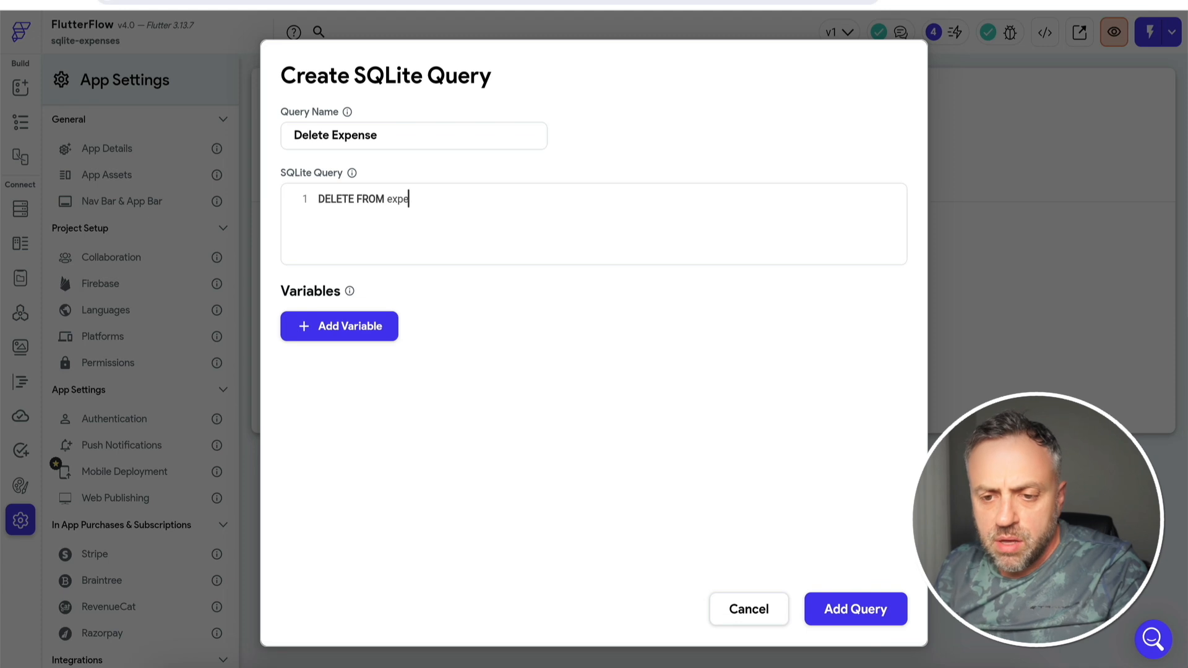
type("nses WHERE id=")
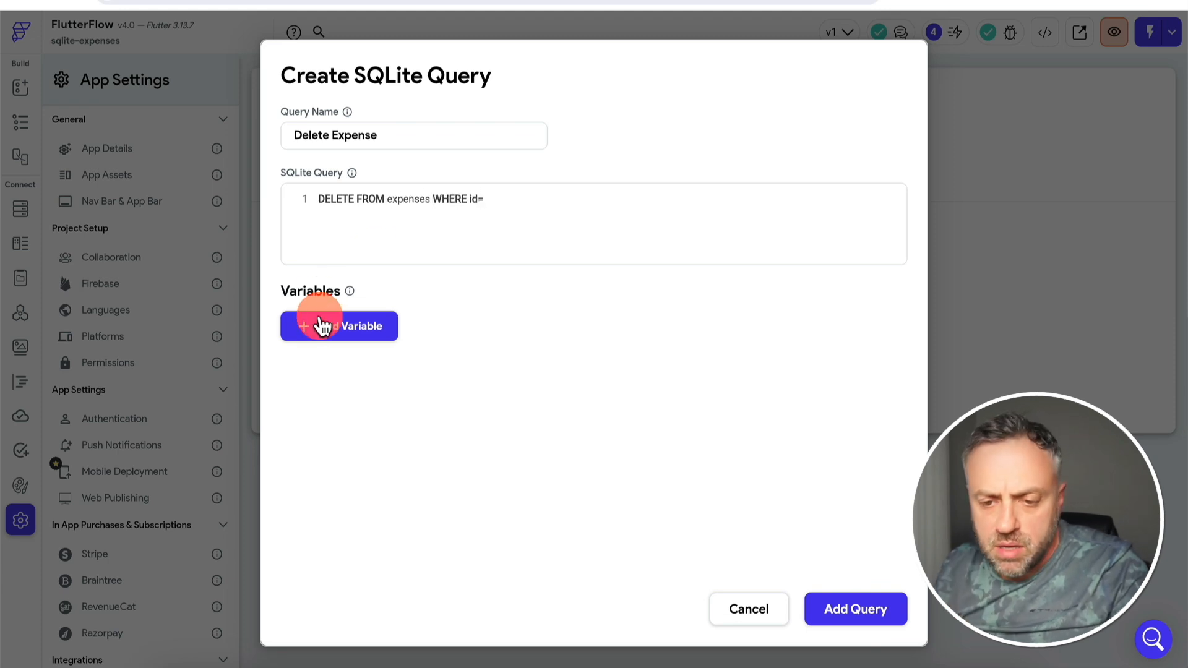
- Add a non-nullable Integer variable named id to the delete query
left_click(337, 327)
left_click(380, 394)
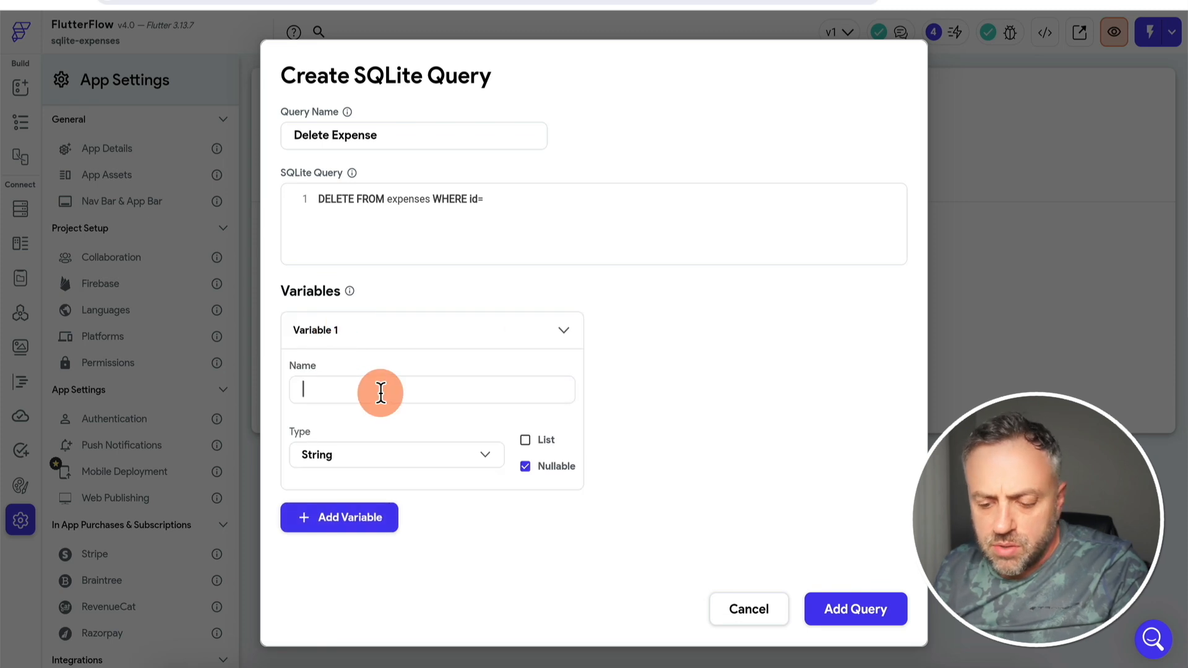
type("id")
left_click(384, 455)
left_click(366, 297)
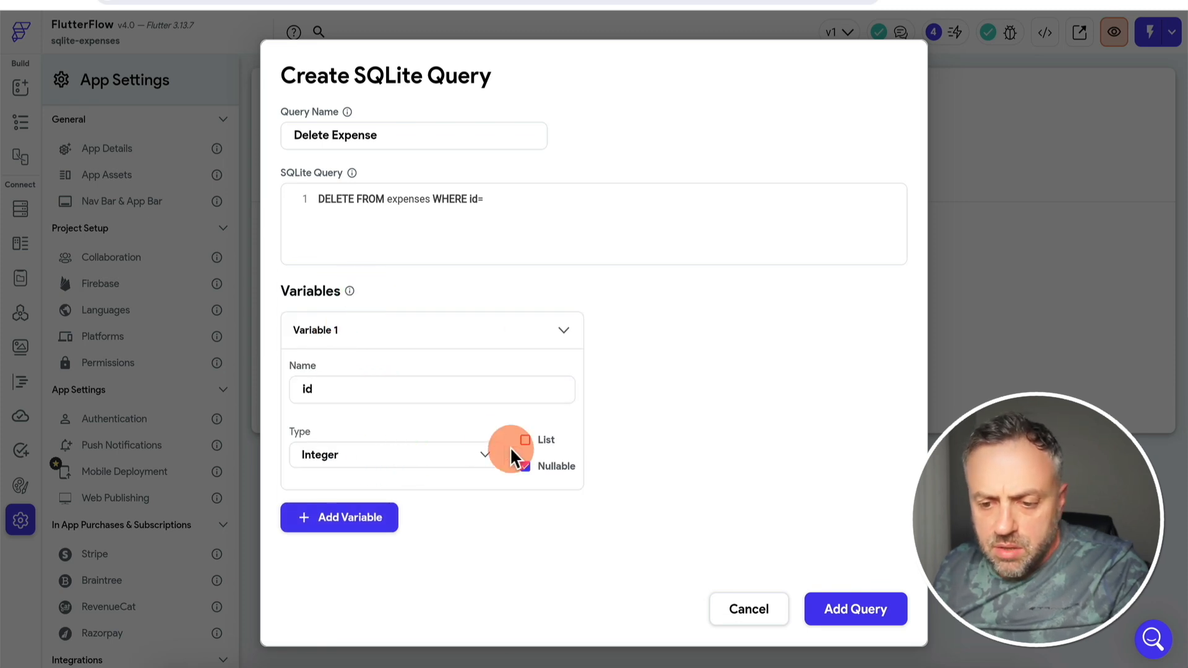
- Complete the delete condition with a reference to the id variable and save the Delete Expense query
left_click(547, 191)
type("$")
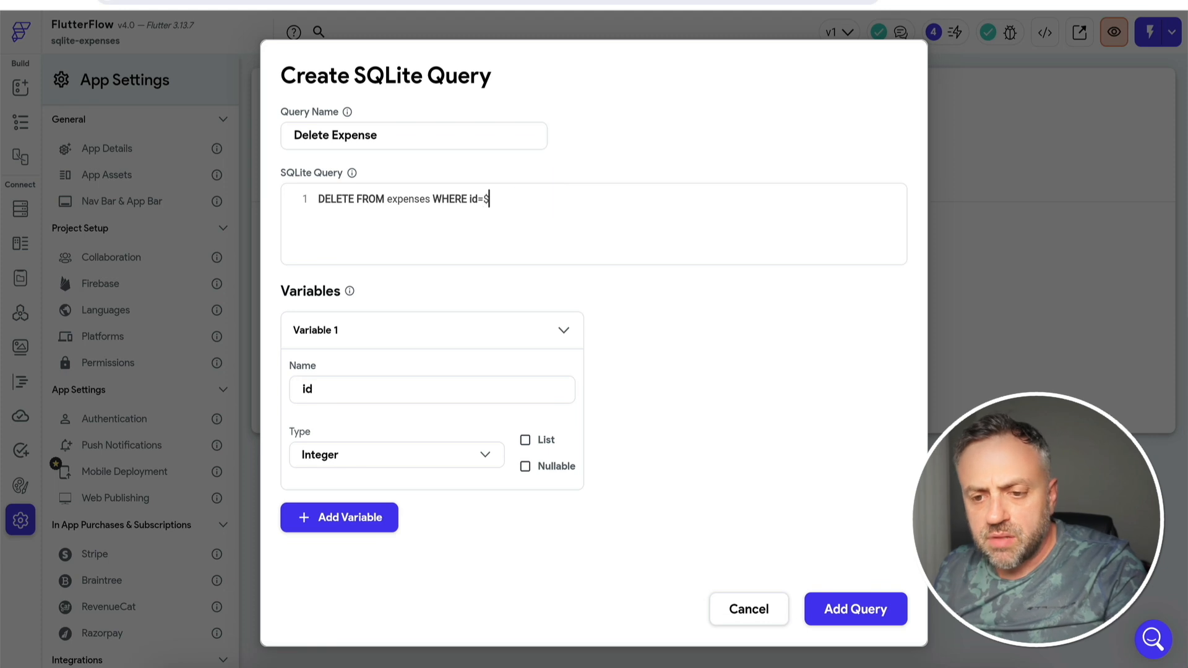
type("id")
left_click(856, 612)
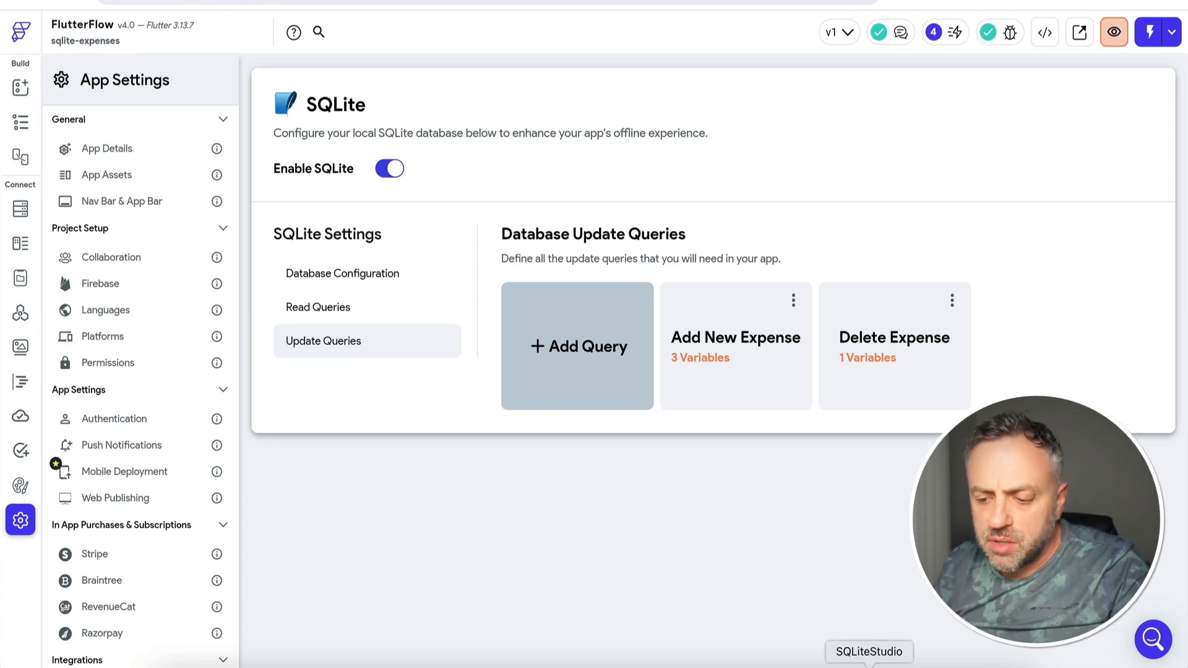
- Switch to SQLiteStudio, generate a DELETE query for the id of the Airbnb row in the expenses table, and return to FlutterFlow
left_click(869, 663)
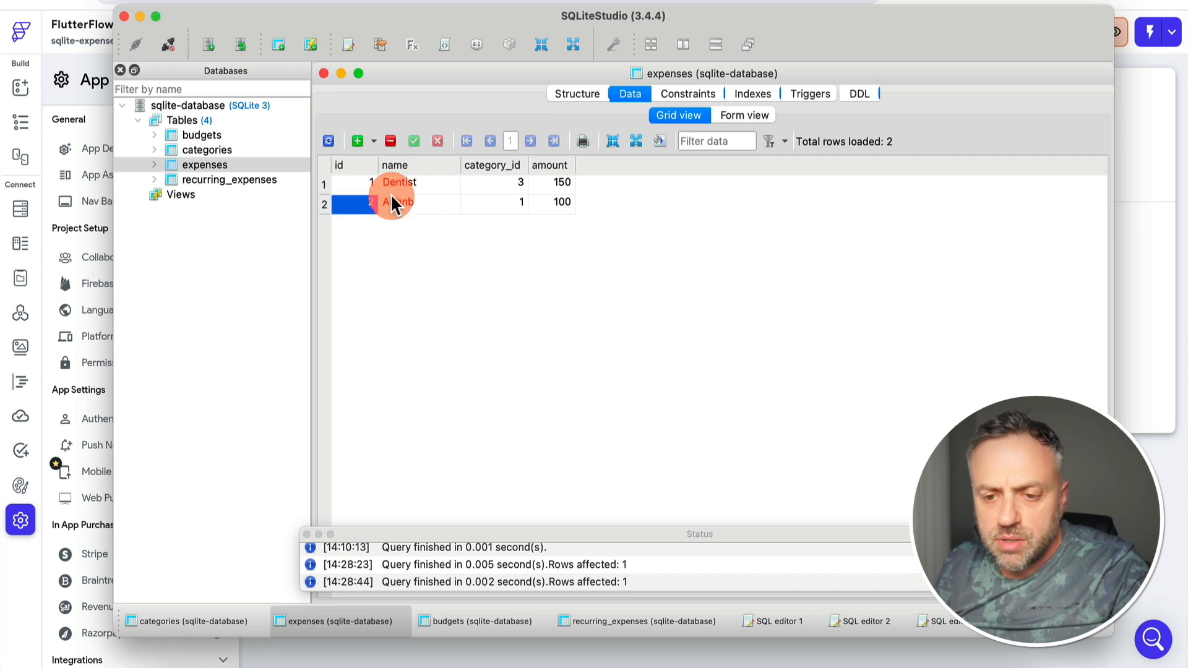
right_click(356, 207)
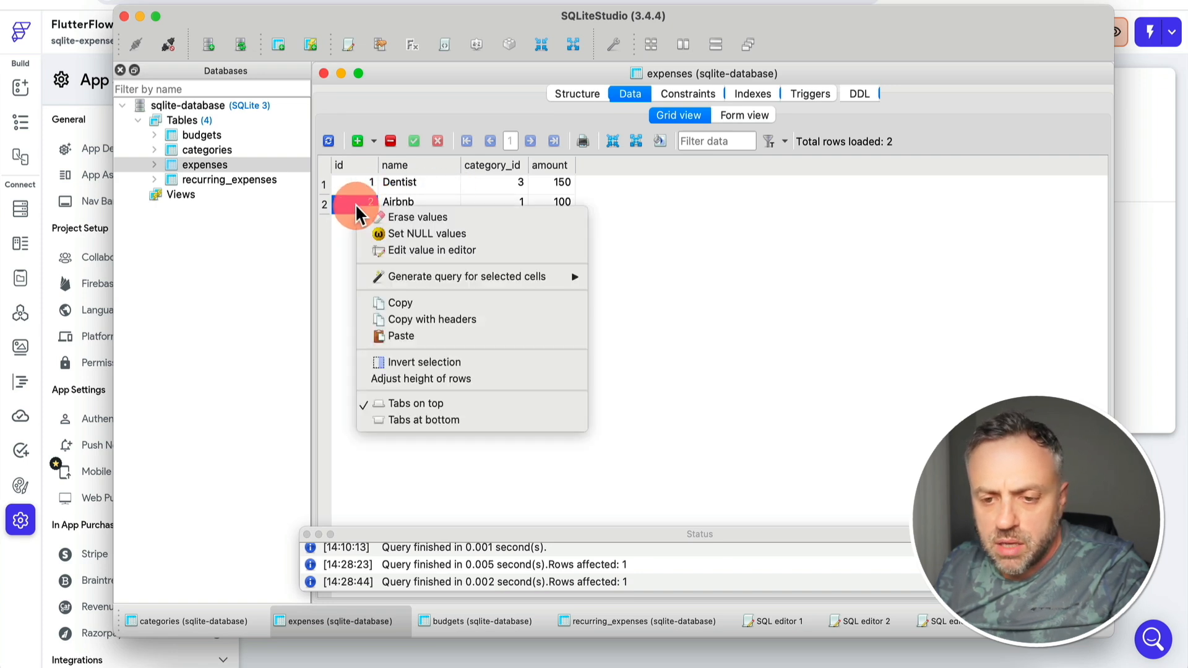
mouse_move(453, 276)
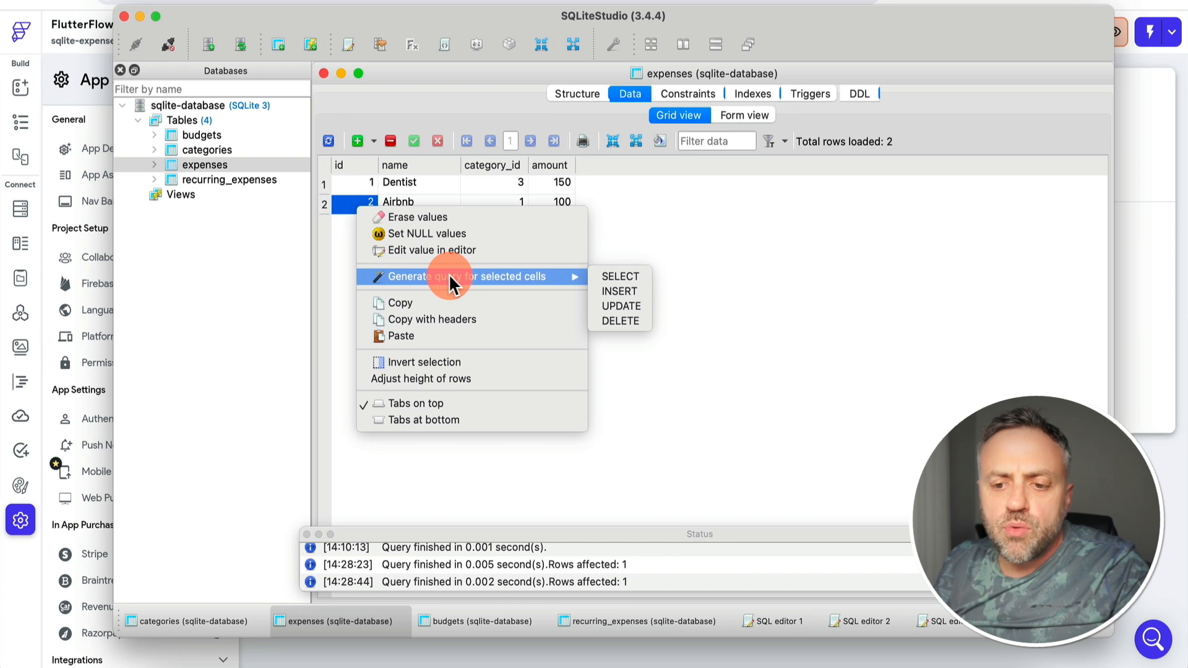
left_click(321, 255)
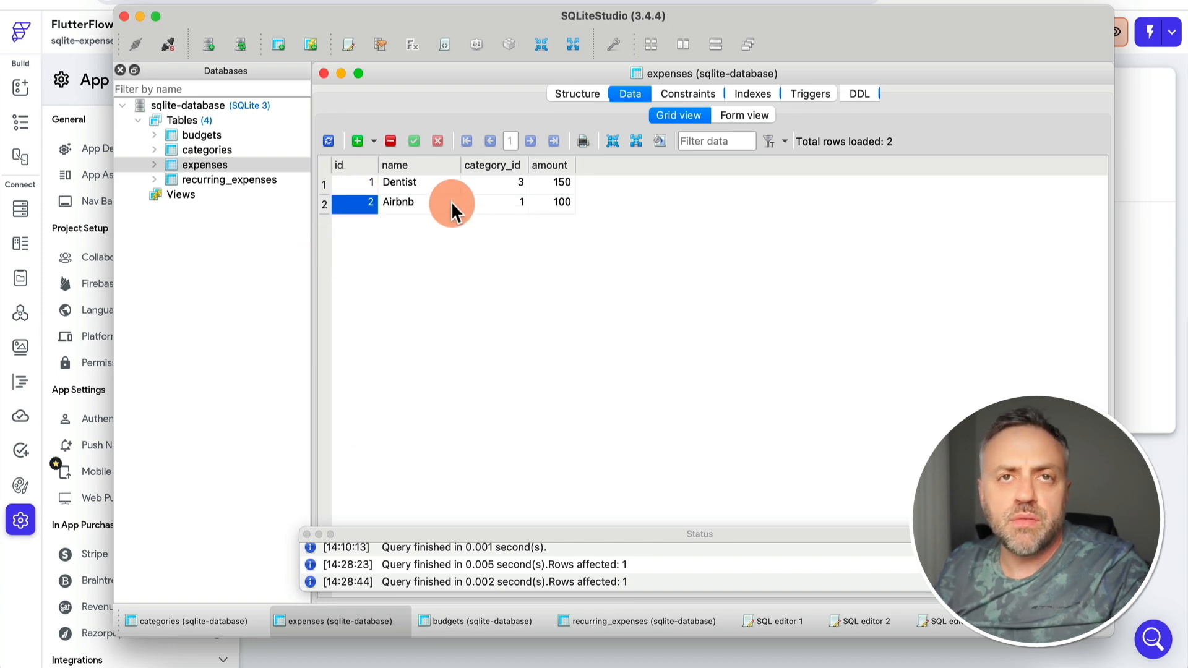
right_click(347, 202)
mouse_move(448, 276)
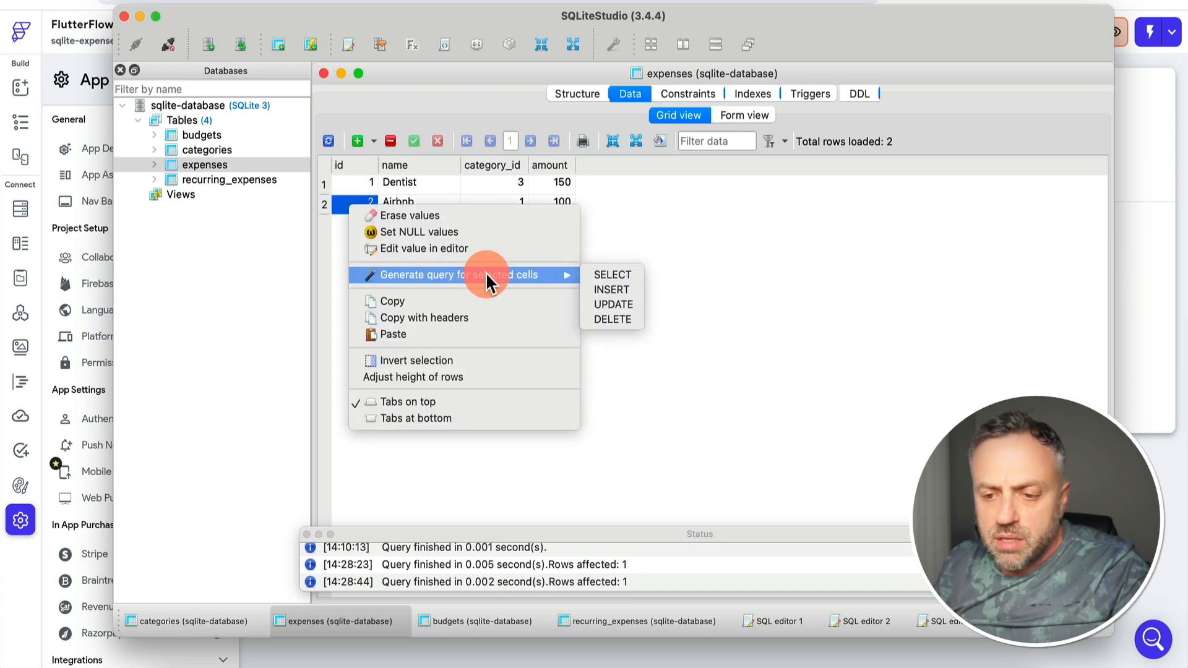
left_click(611, 320)
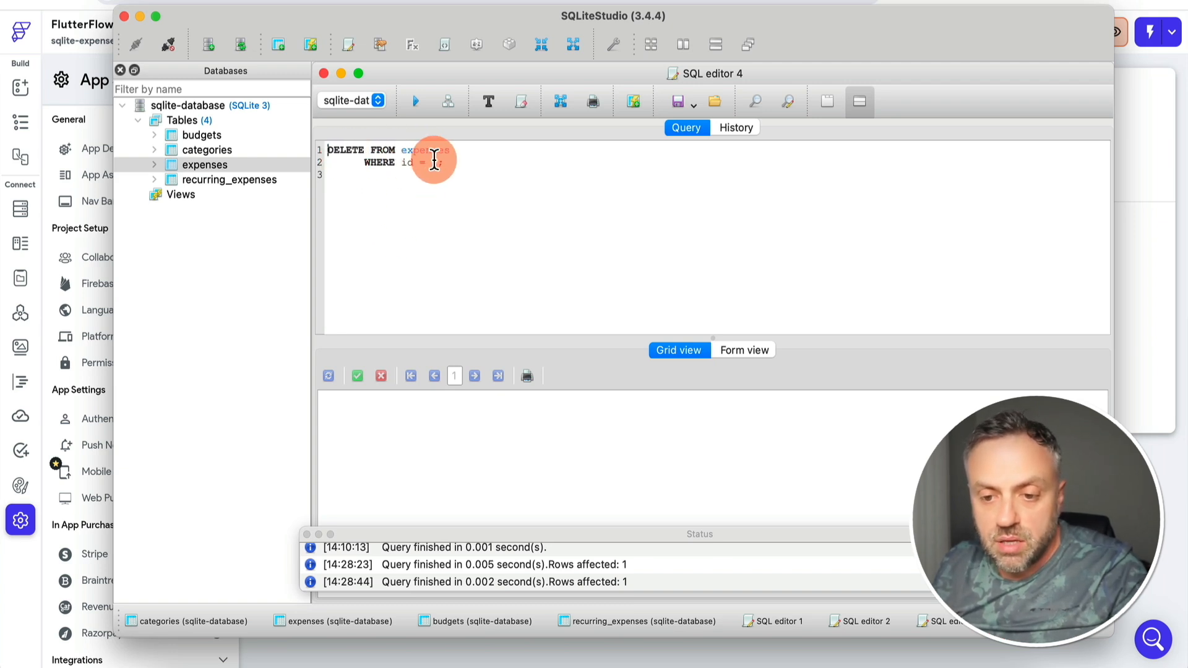
key("super+Tab")
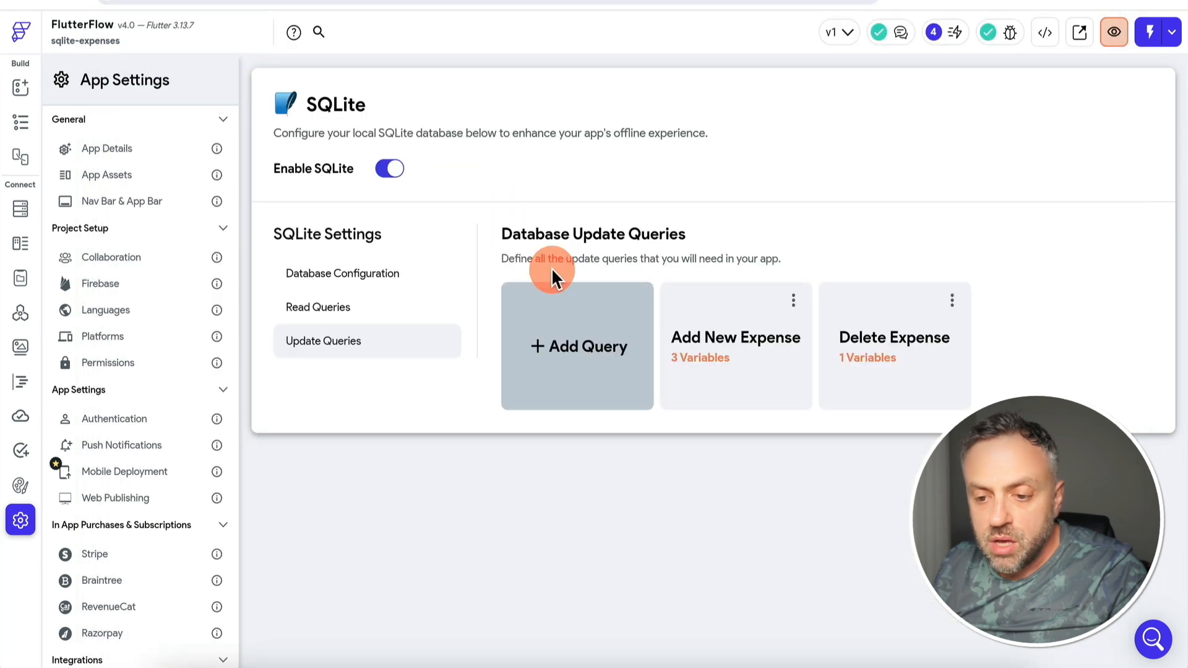
left_click(852, 347)
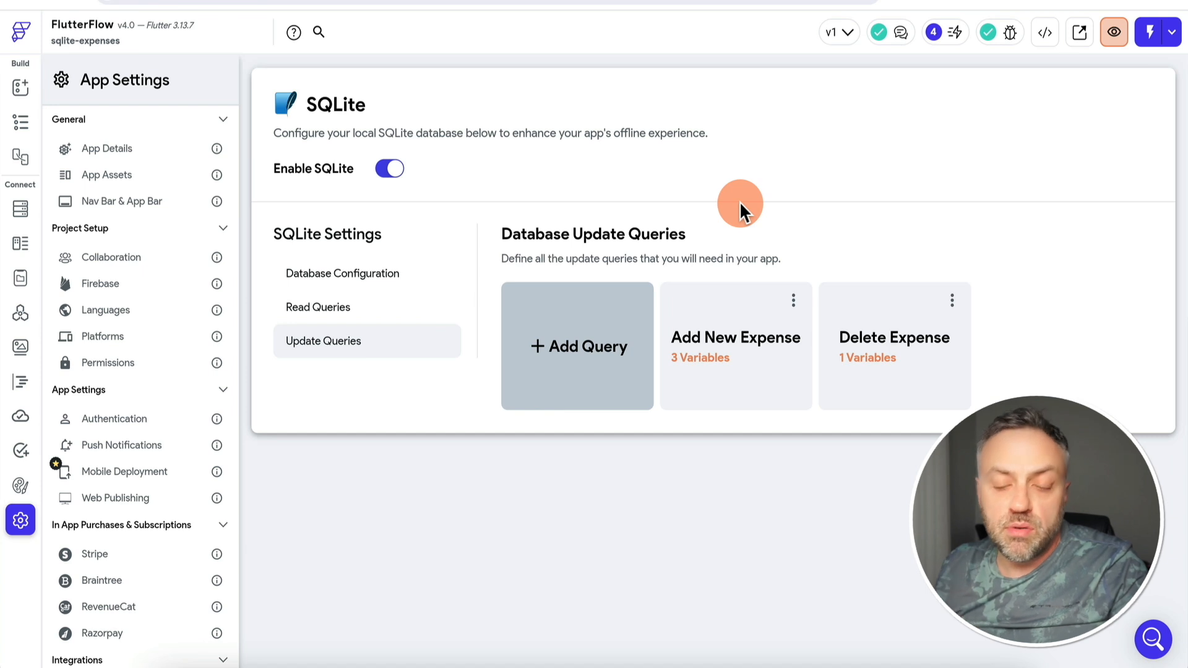
- Duplicate the Add New Expense update query and rename the copy Add New Recurring Expense
left_click(794, 303)
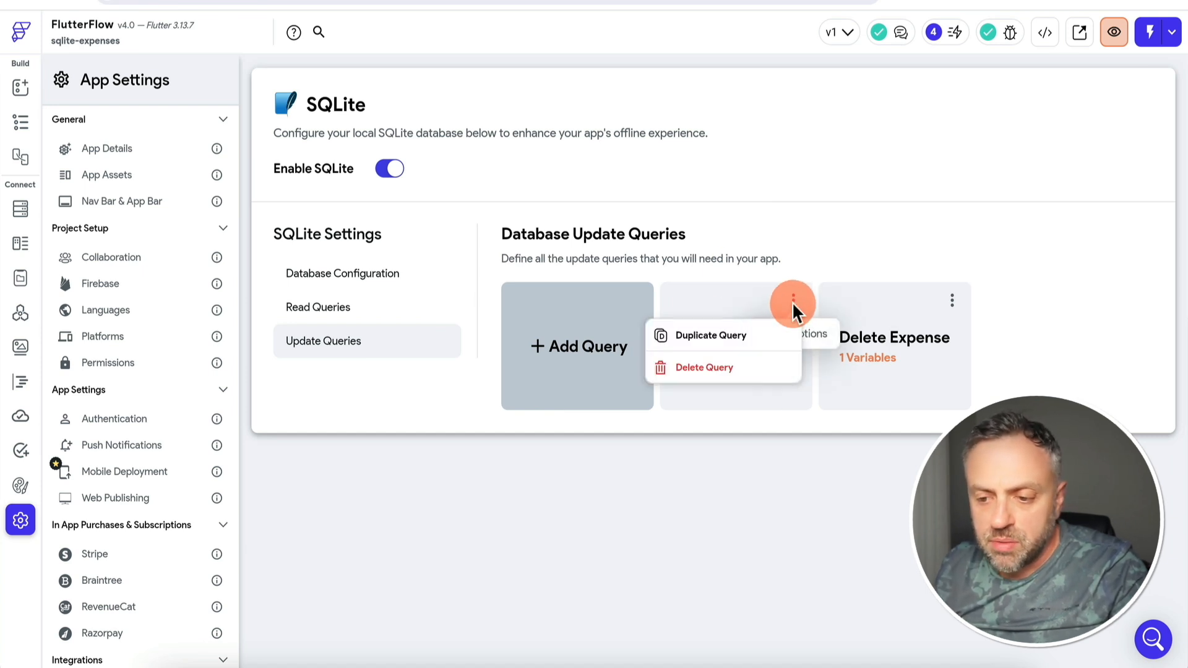
left_click(737, 337)
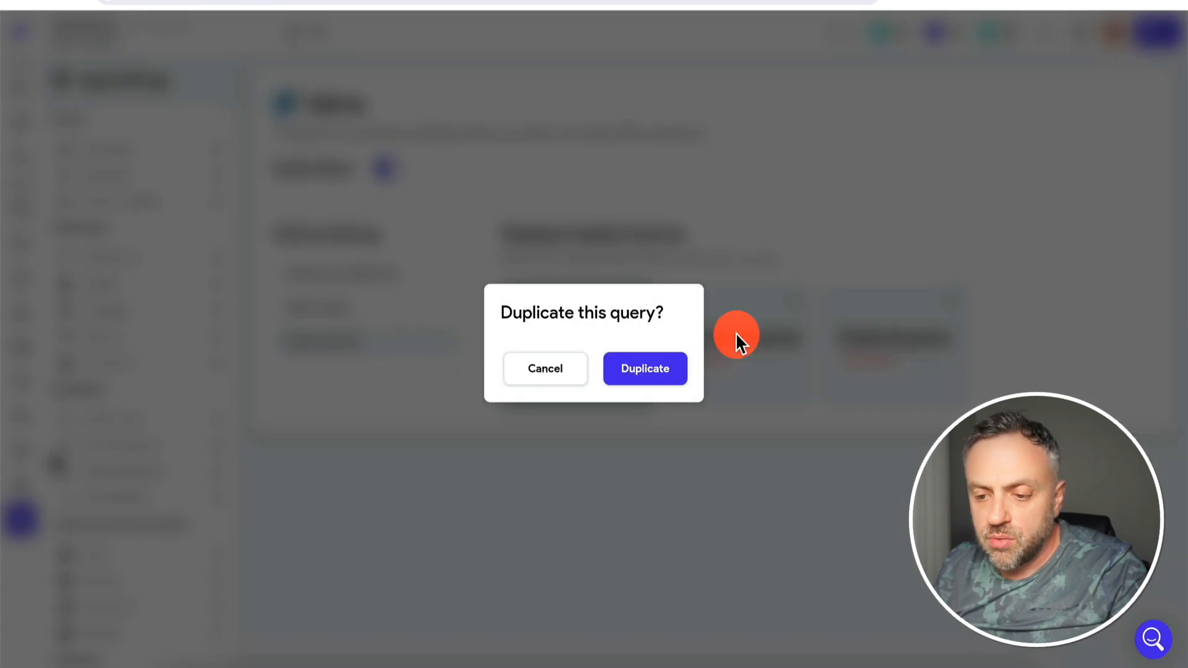
left_click(661, 369)
left_click(1054, 344)
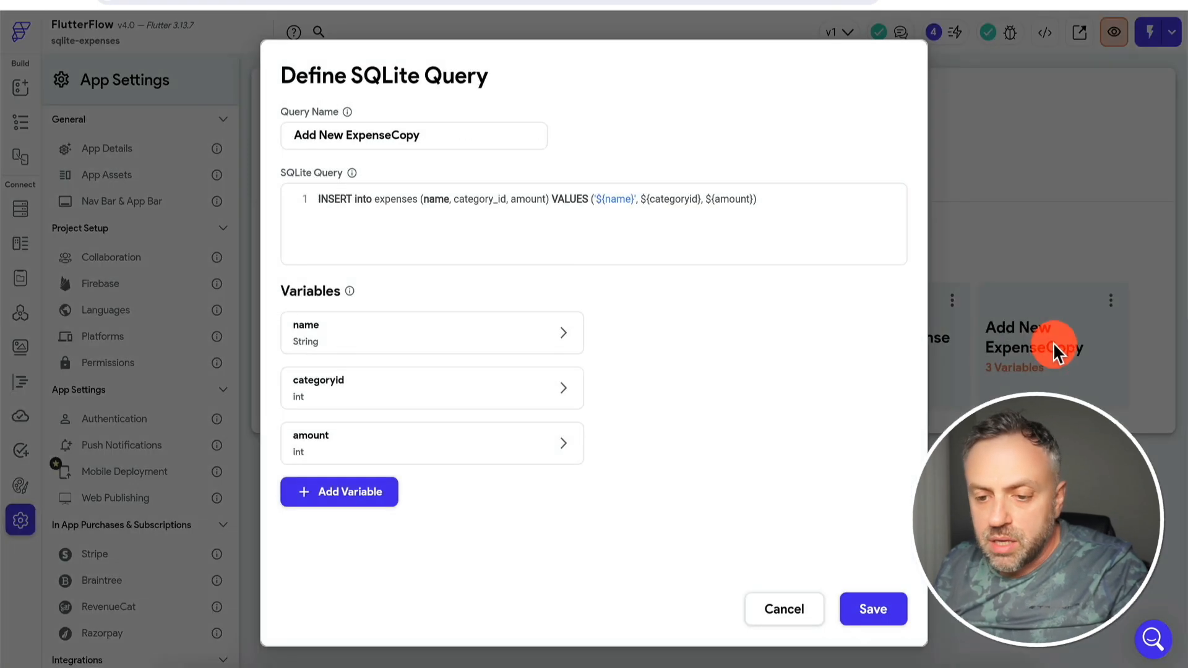
double_click(376, 134)
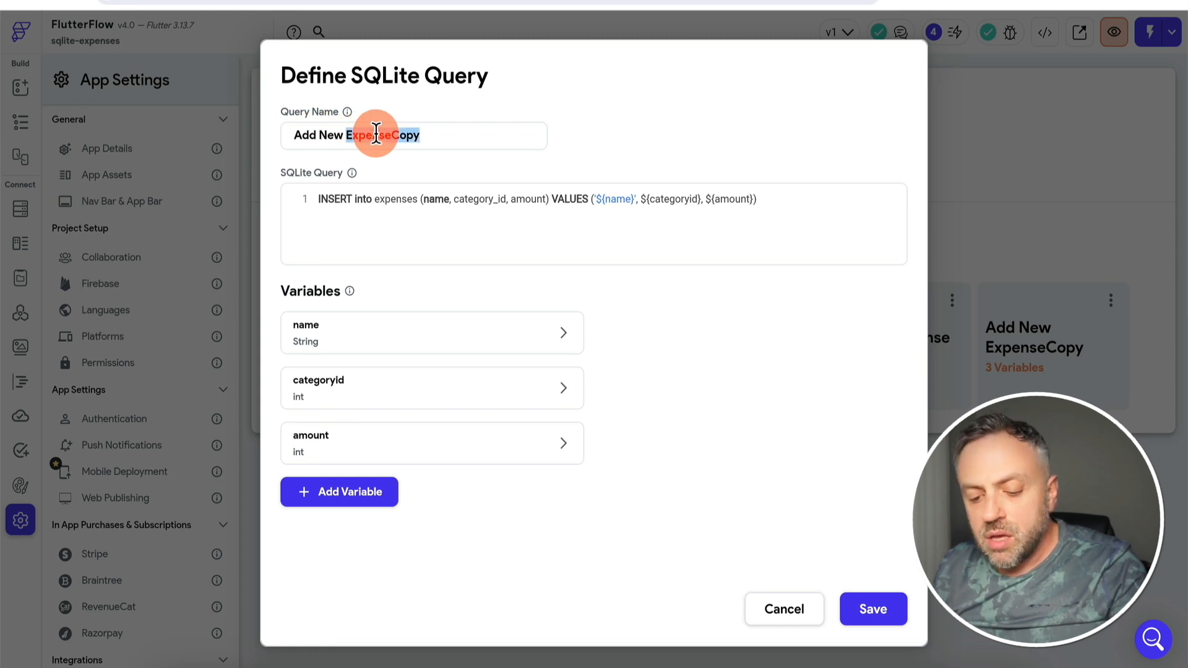
type("Recurring ")
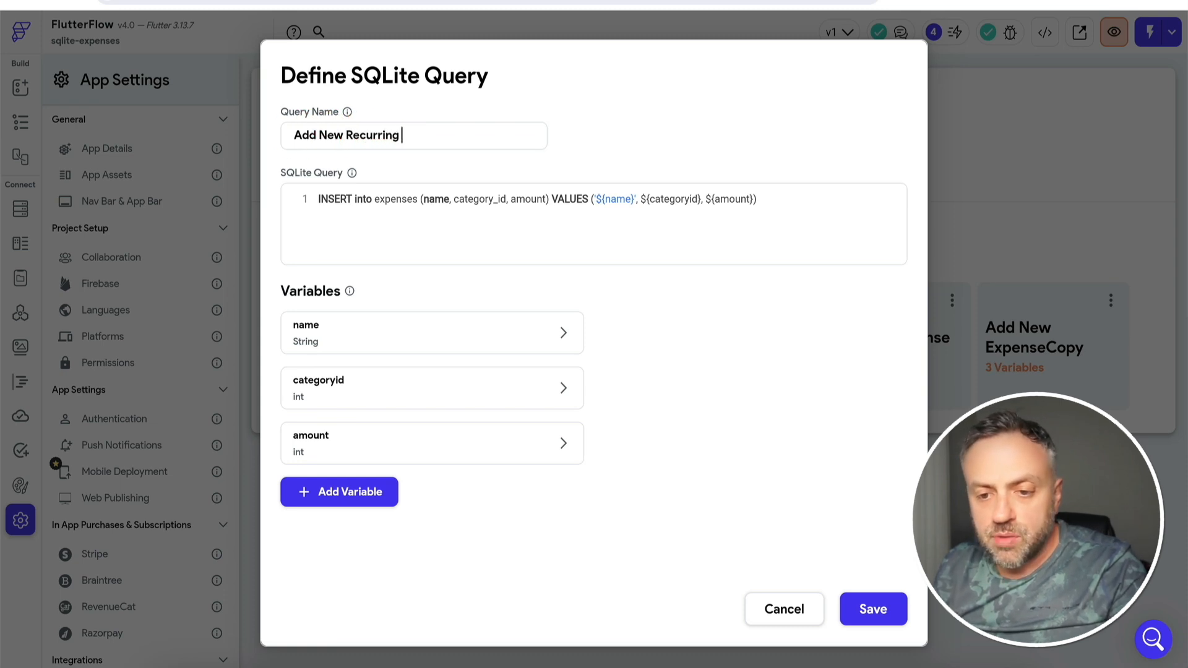
type("Expense")
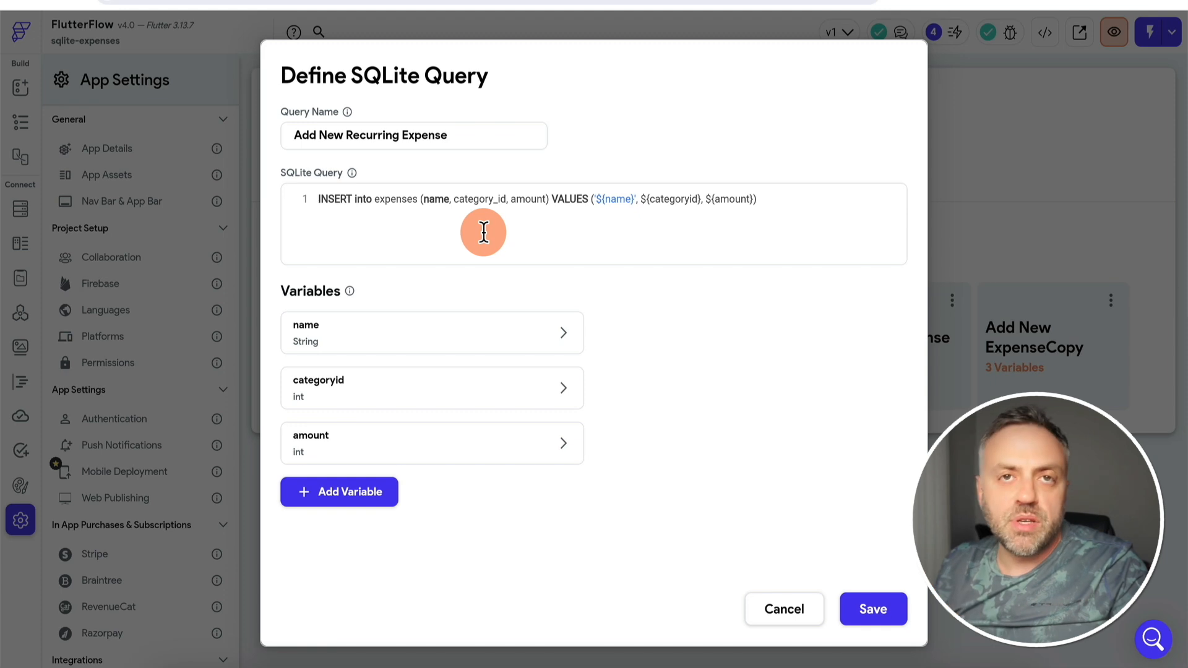
- Change the target table of the insert statement to recurring_expenses
left_click(417, 199)
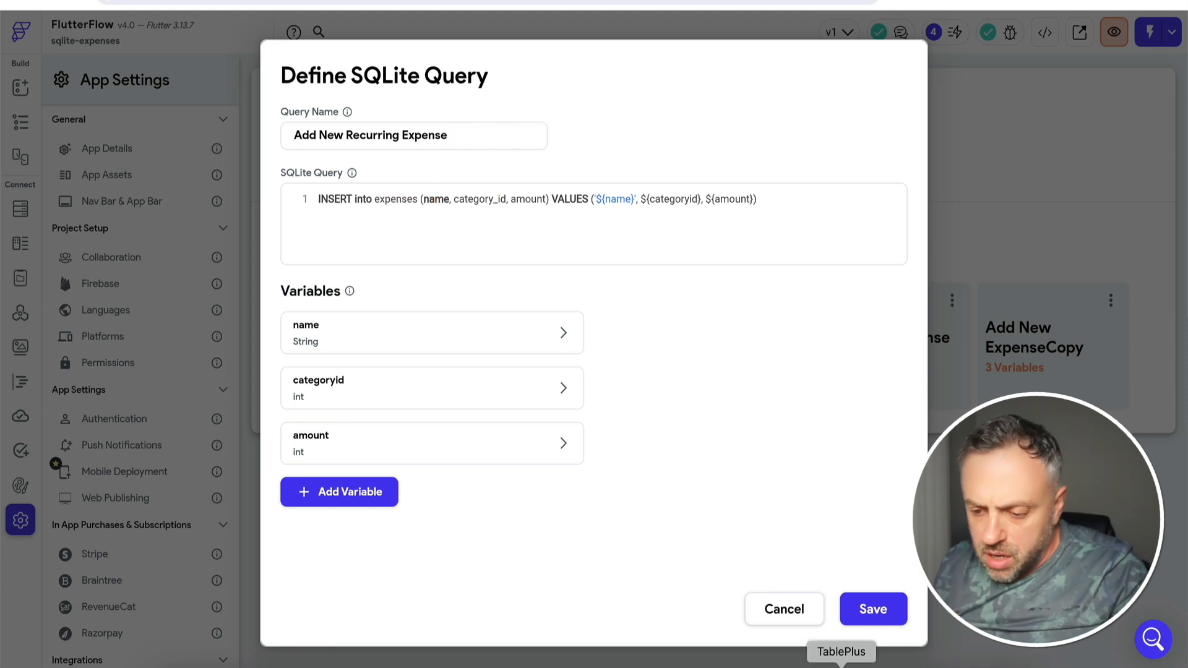
left_click(863, 662)
key("super+Tab")
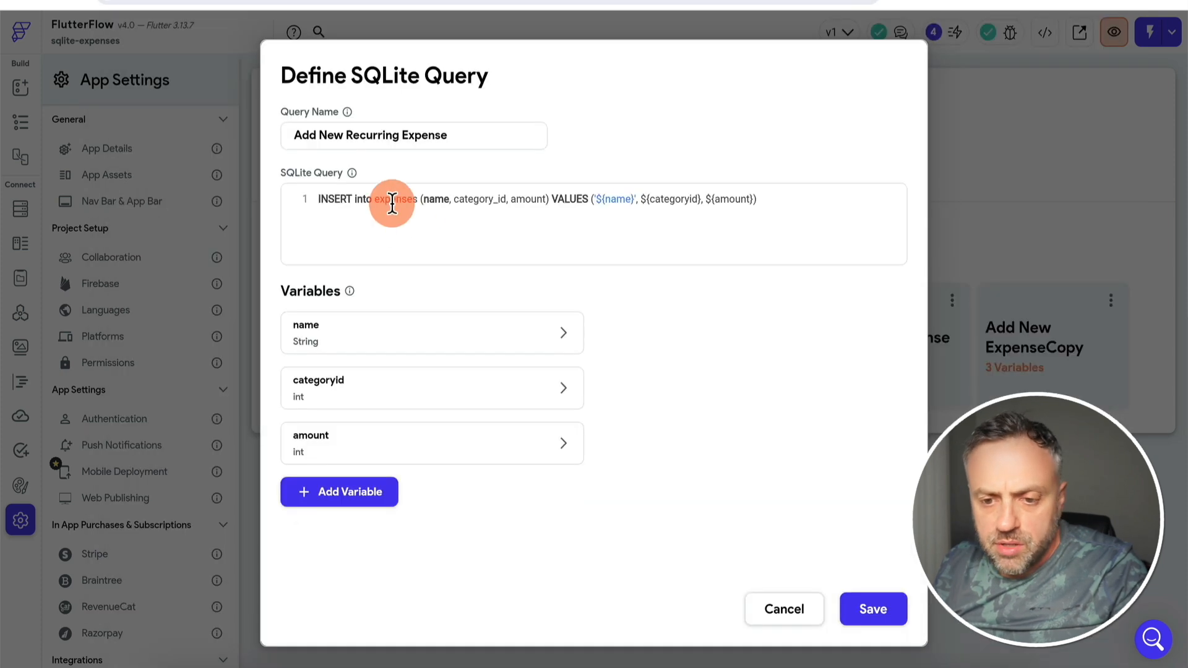
left_click(377, 201)
type("recurring_")
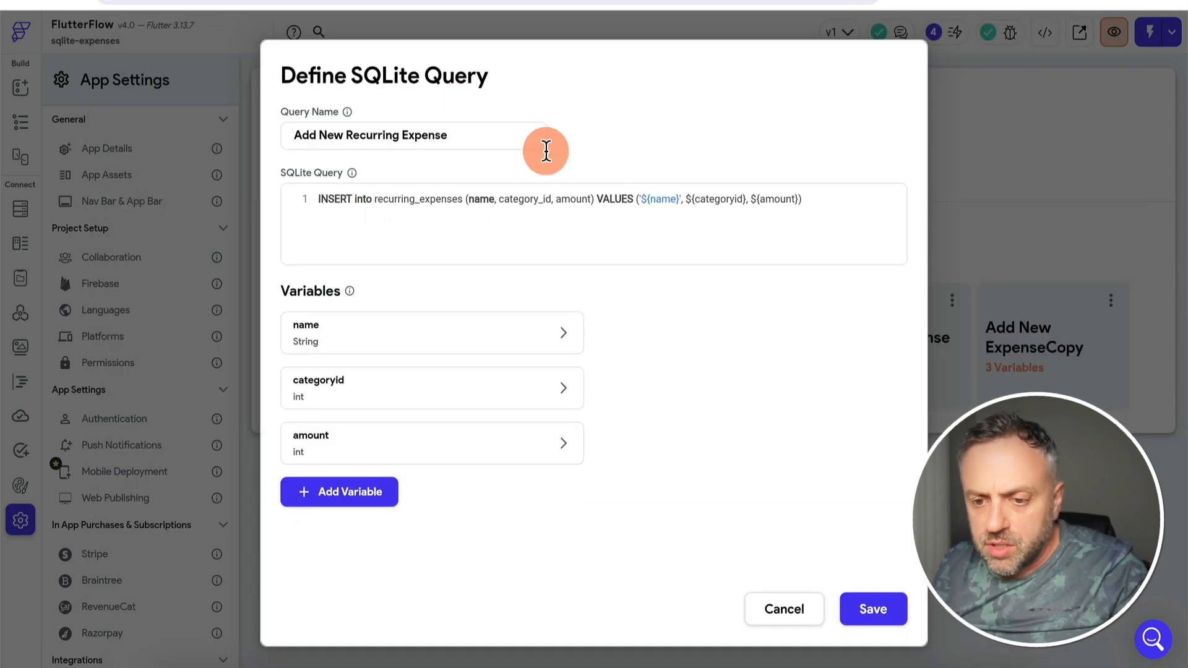
- Check the recurring_expenses table's structure in SQLiteStudio and add frequency to the column list of the FlutterFlow insert statement
key("super+Tab")
left_click(239, 180)
double_click(256, 179)
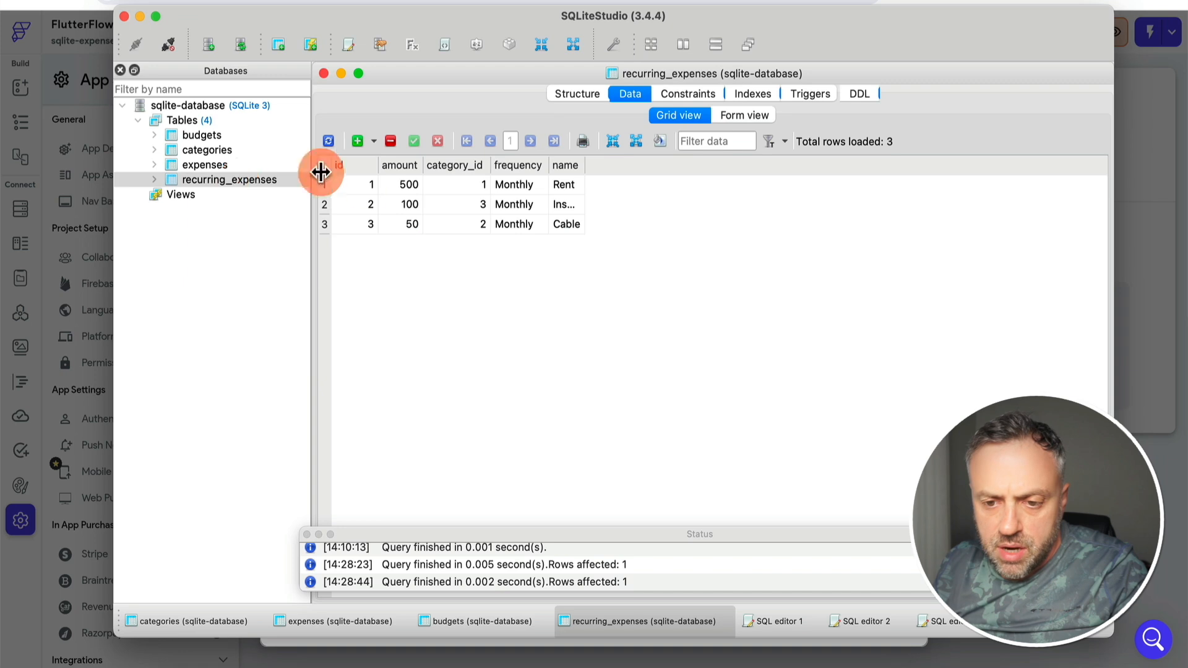
left_click(578, 94)
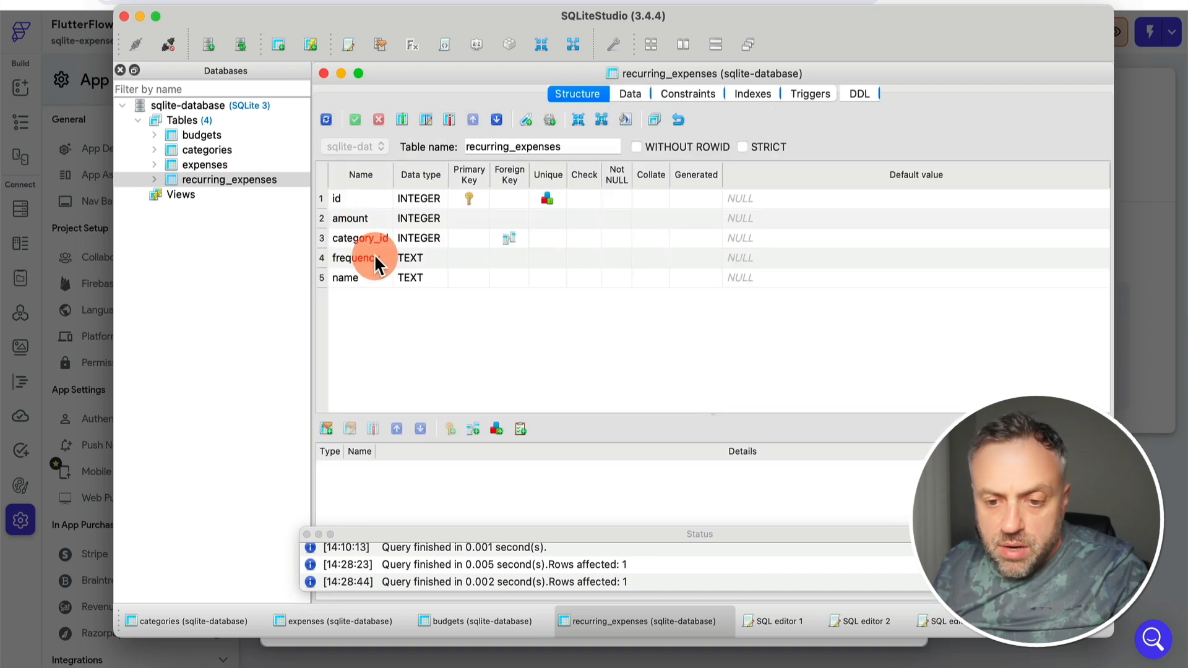
key("super+Tab")
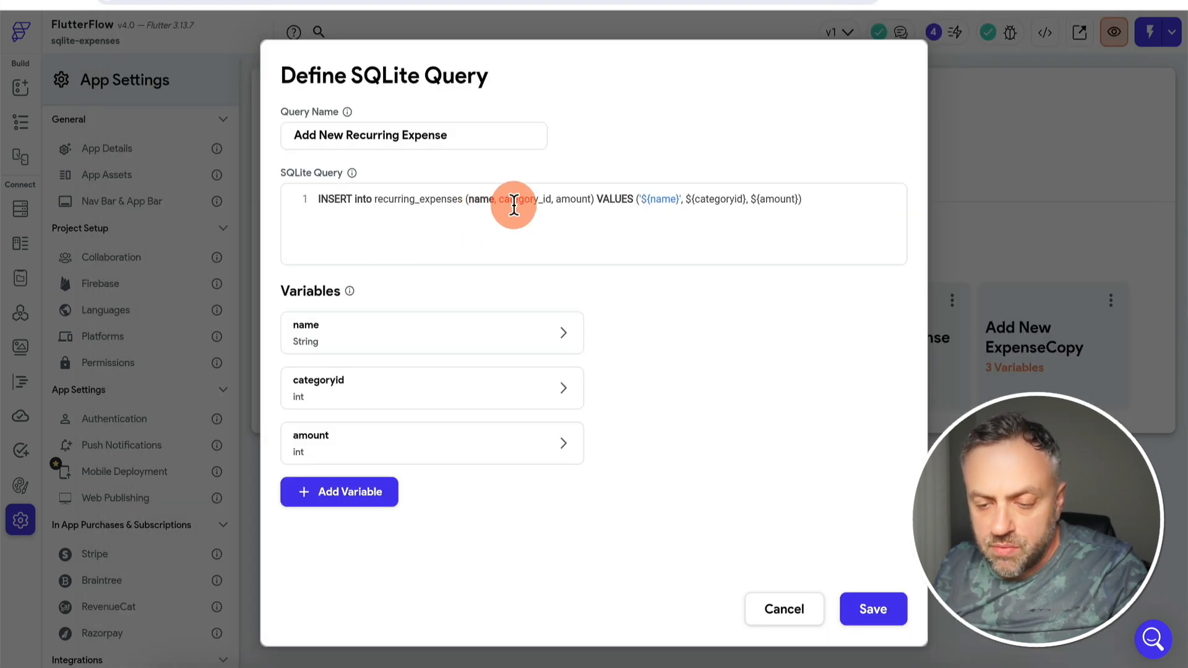
left_click(592, 198)
type(", freqncy")
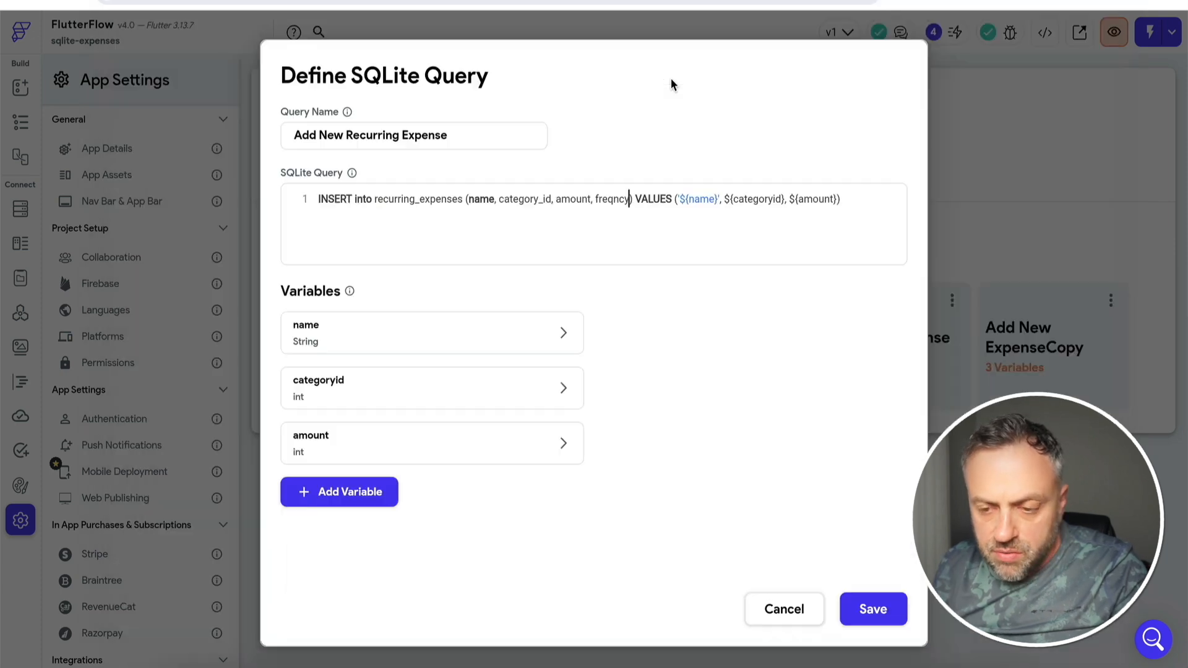
key("BackSpace")
key("BackSpace")
key("BackSpace")
key("BackSpace")
key("BackSpace")
key("BackSpace")
key("BackSpace")
type("frequency")
- Append '${frequency}' to the VALUES list of the insert statement
left_click(849, 199)
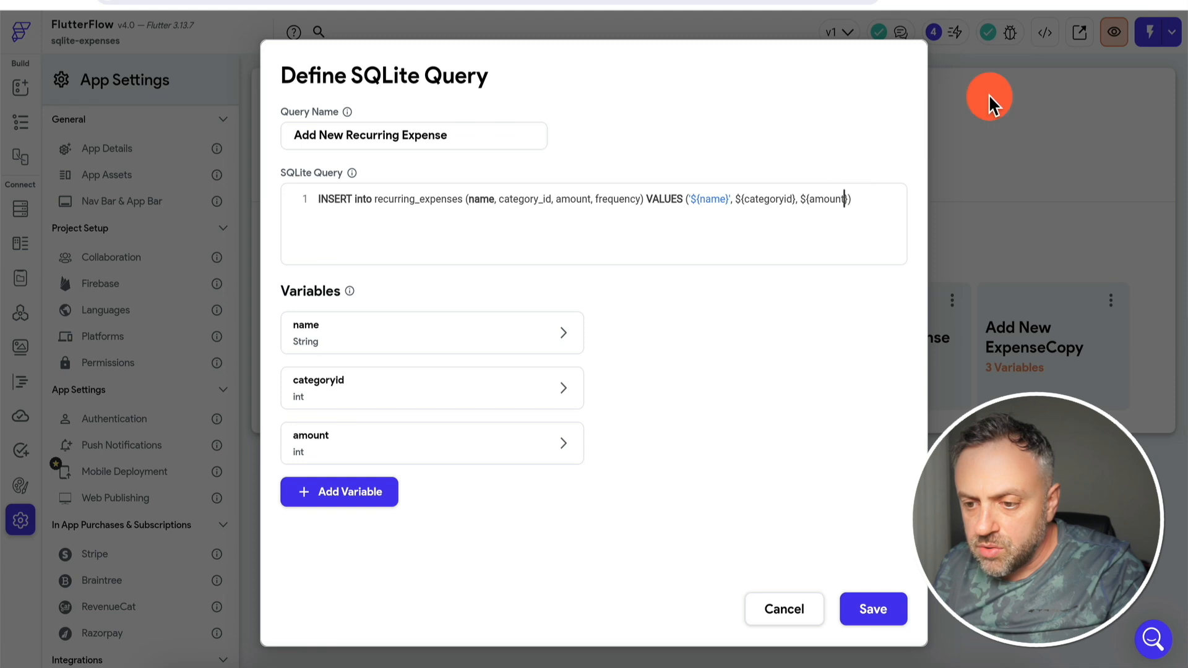
type(", '${frequency")
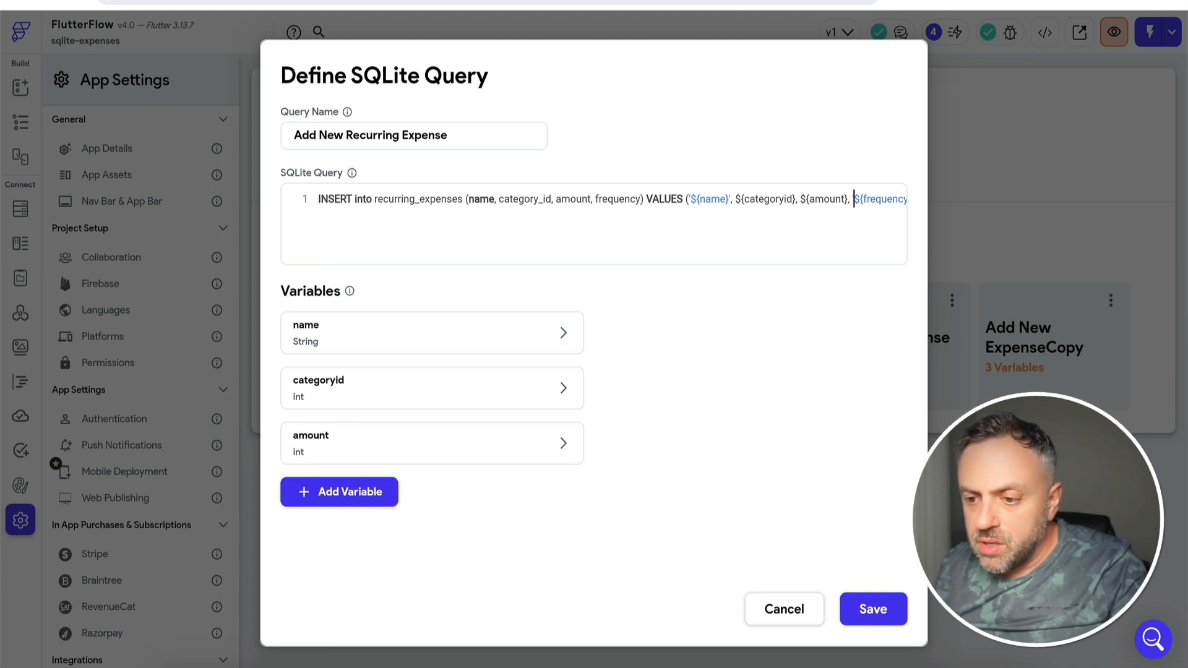
type("}''")
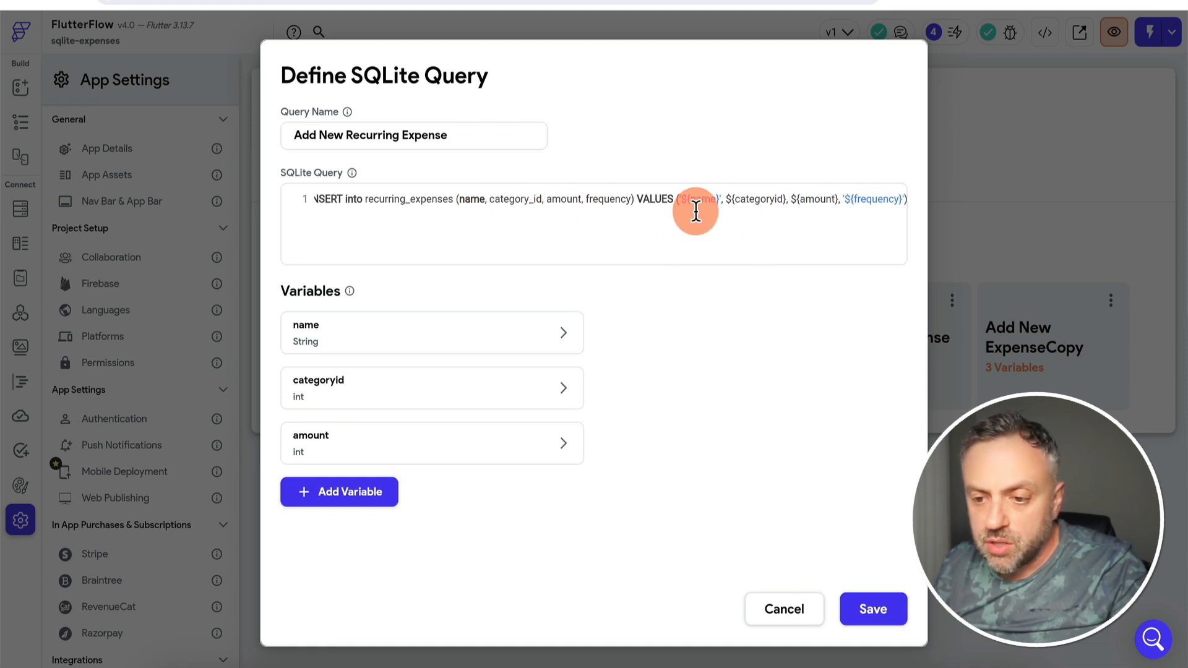
- Add a String variable named frequency and save the Add New Recurring Expense query
left_click(363, 493)
left_click(400, 546)
type("frequency")
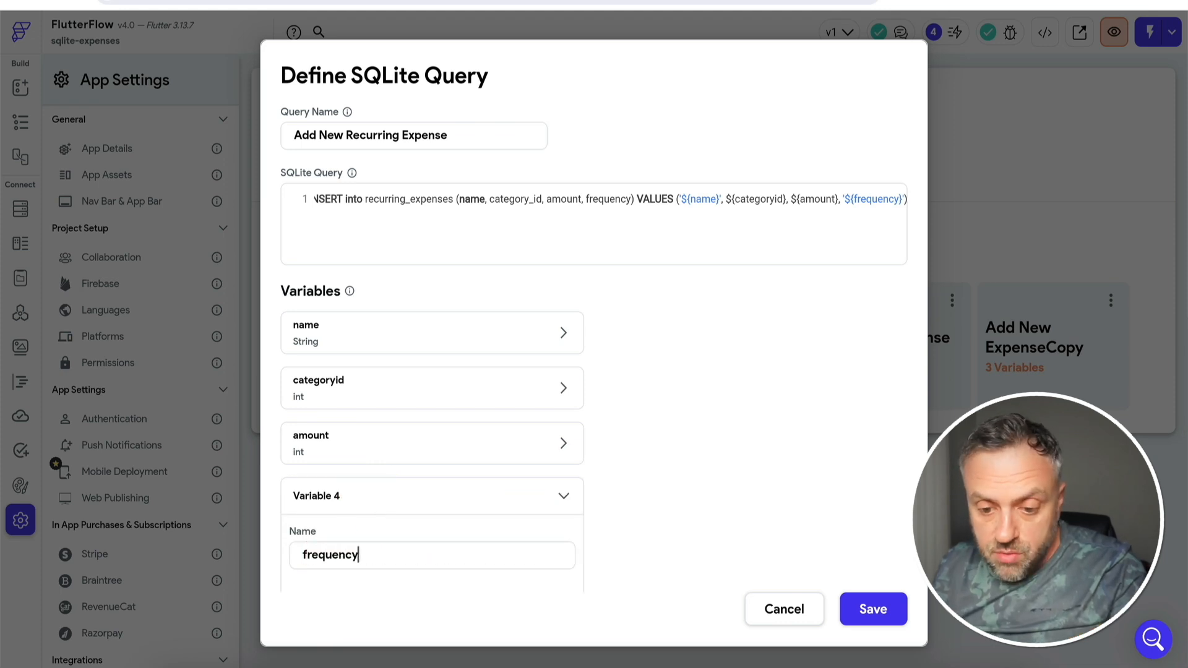
scroll(406, 552, "down", 2)
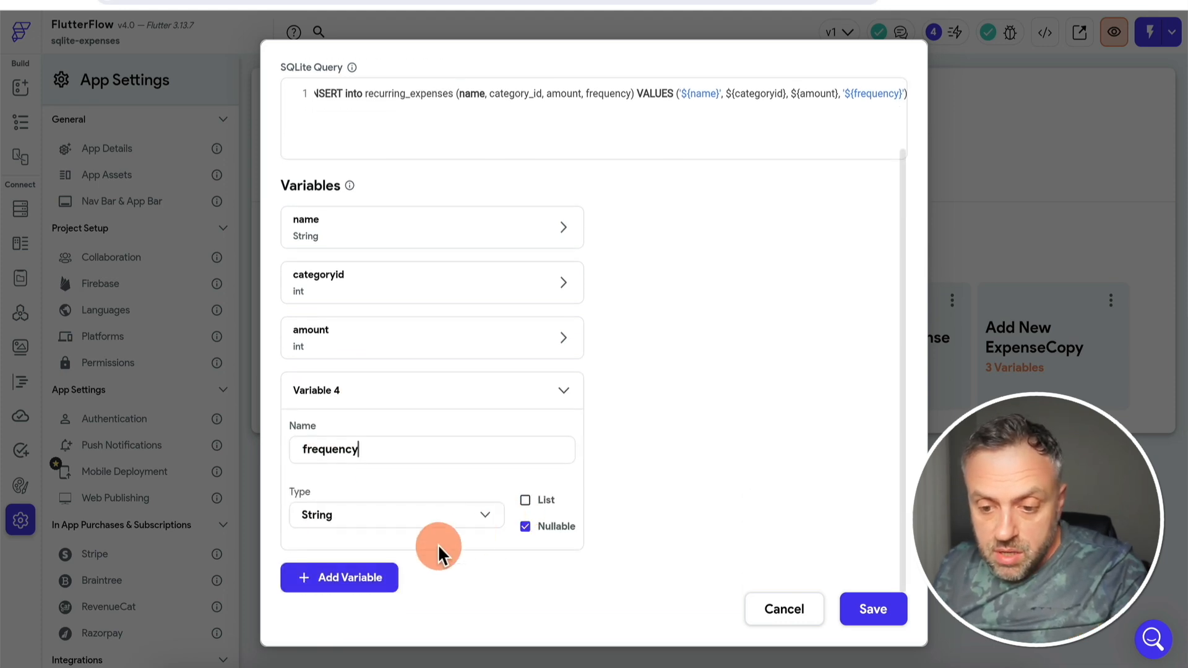
scroll(547, 521, "up", 2)
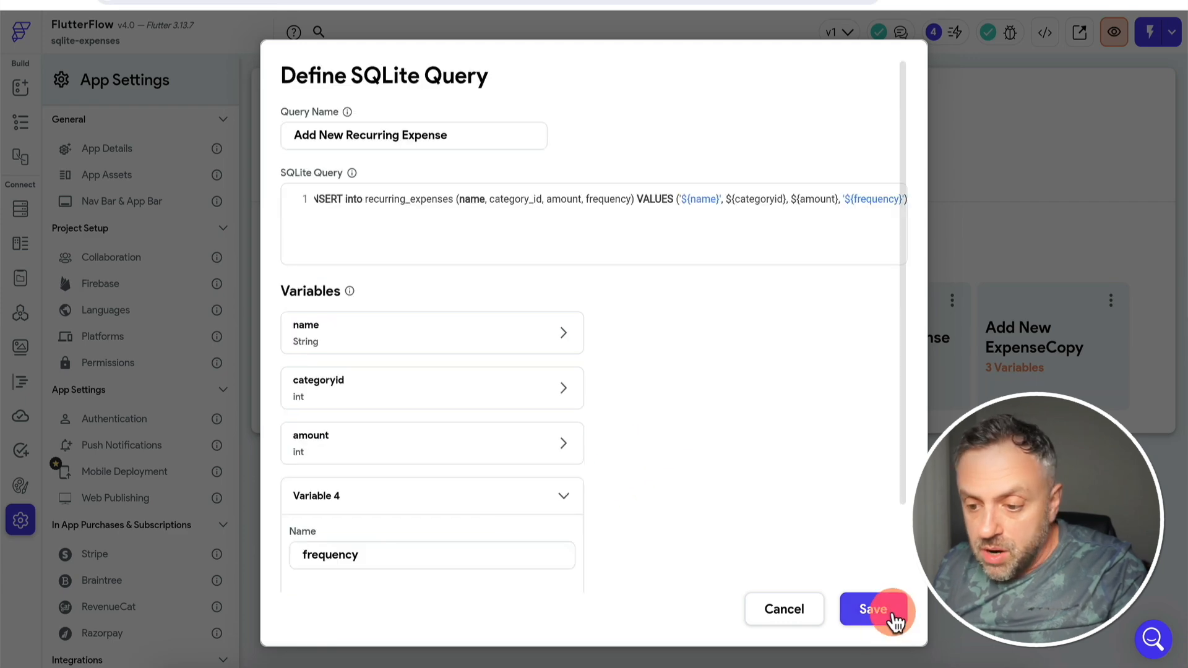
left_click(892, 611)
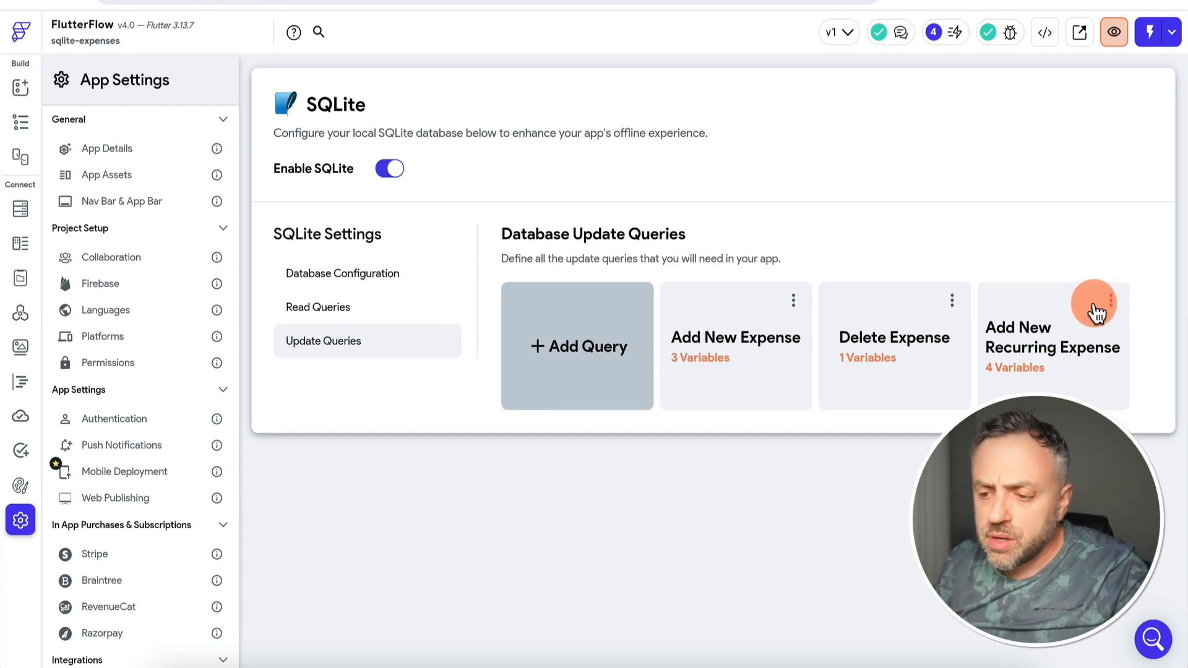
- Duplicate the Delete Expense query and rename the copy Delete Recurring Expense
left_click(952, 300)
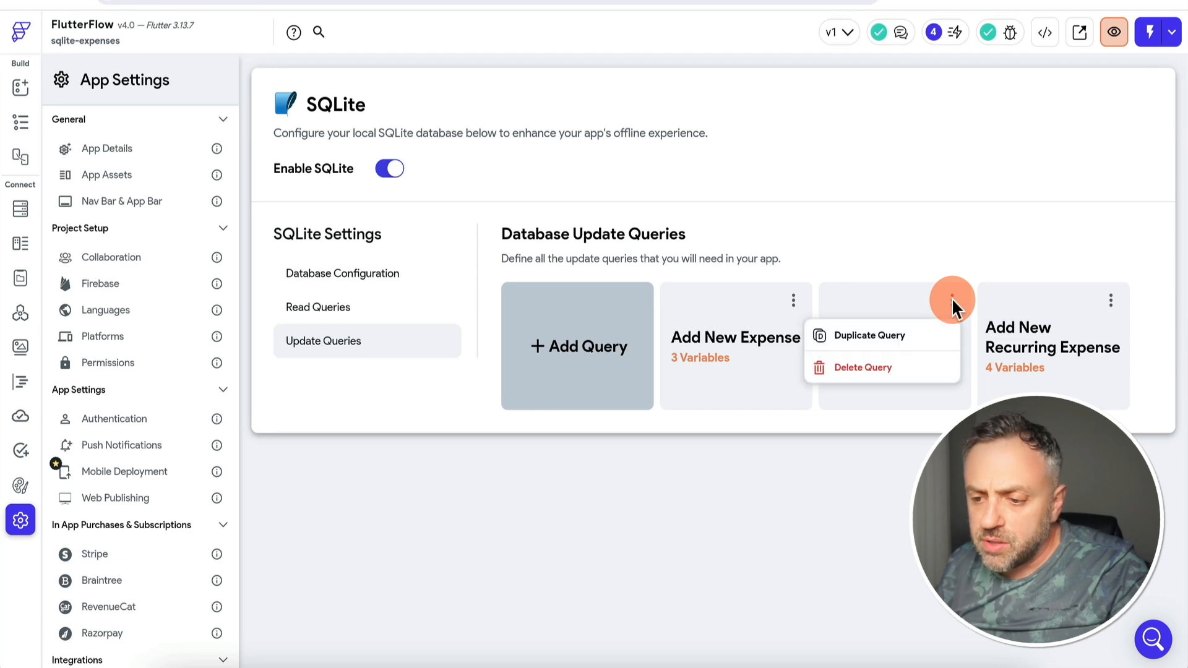
left_click(891, 339)
left_click(644, 369)
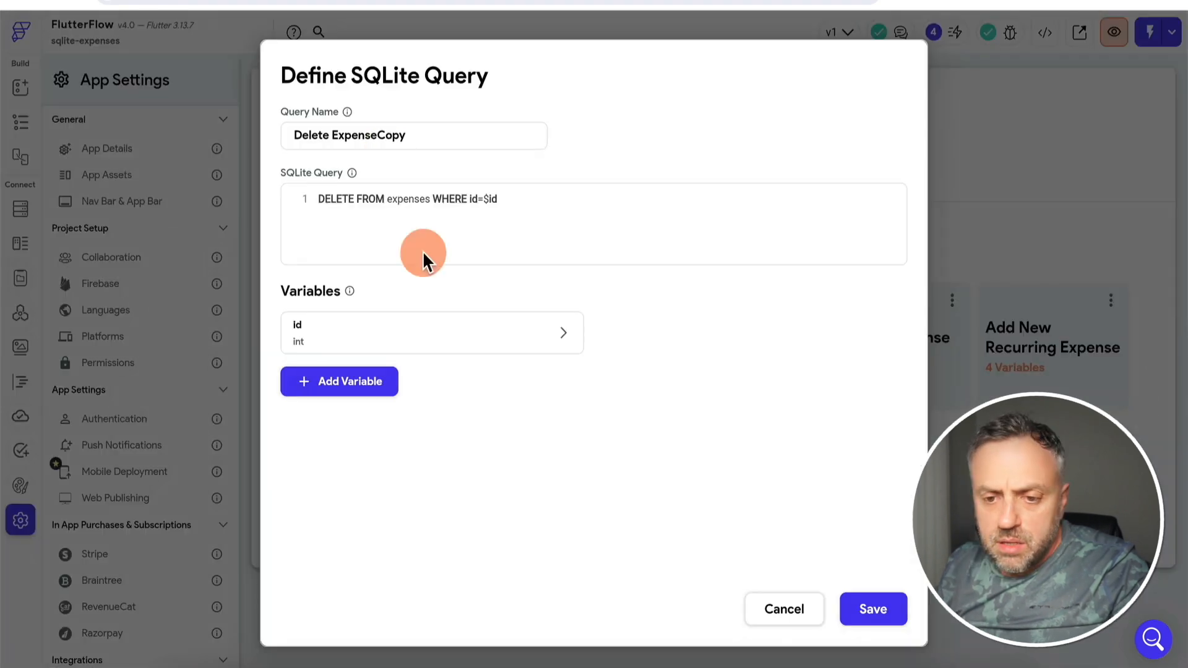
double_click(351, 135)
type("Rec")
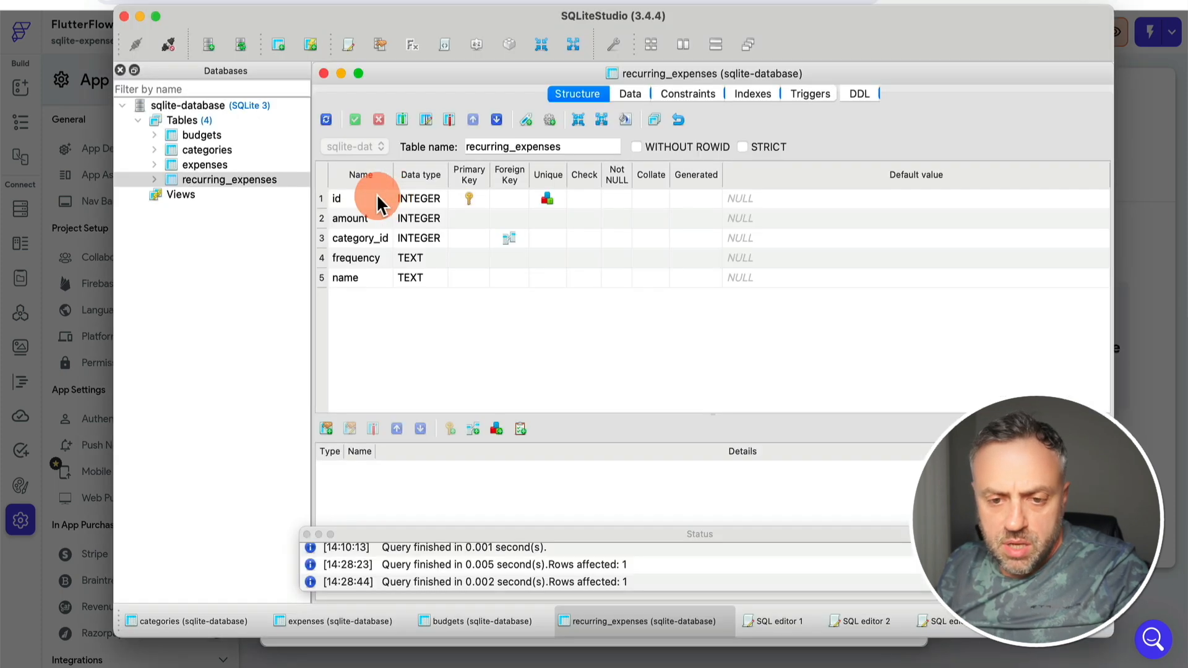
- Change the delete statement's table to recurring_expenses and save the query
left_click(424, 204)
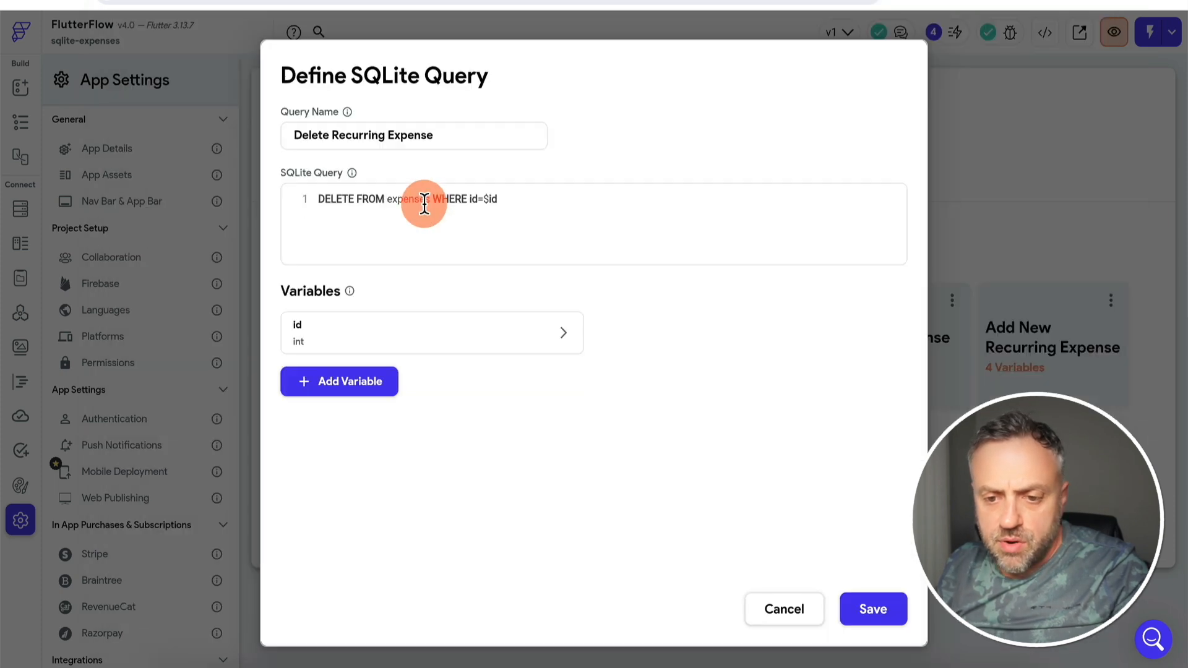
left_click(386, 199)
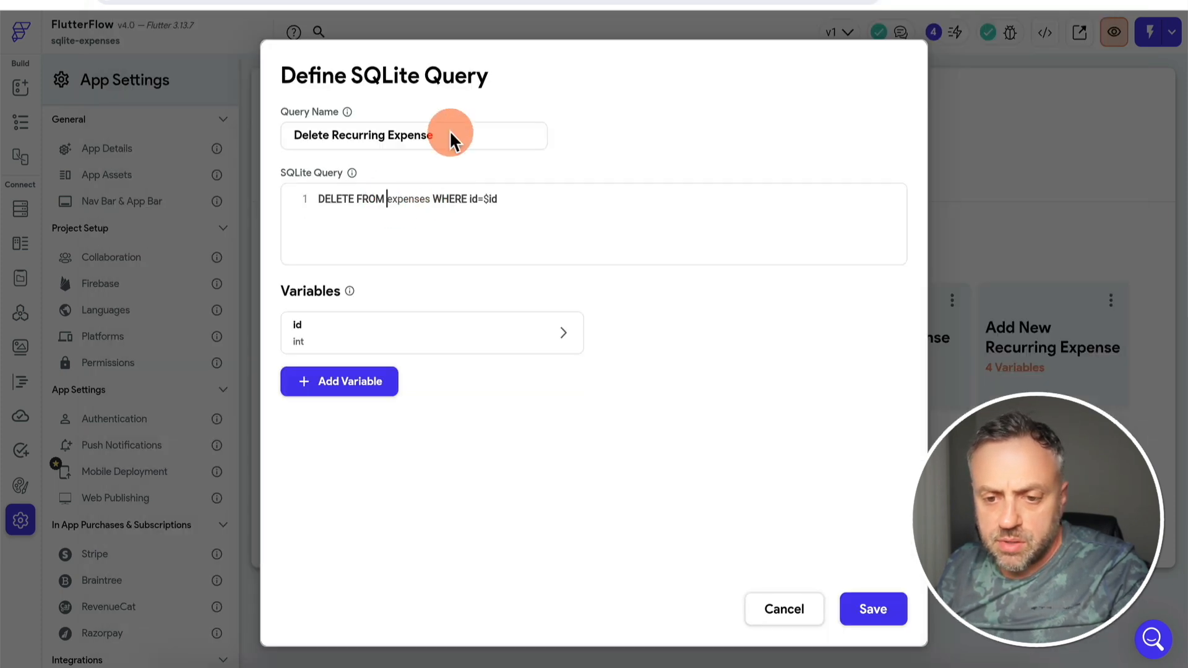
type("recurring_")
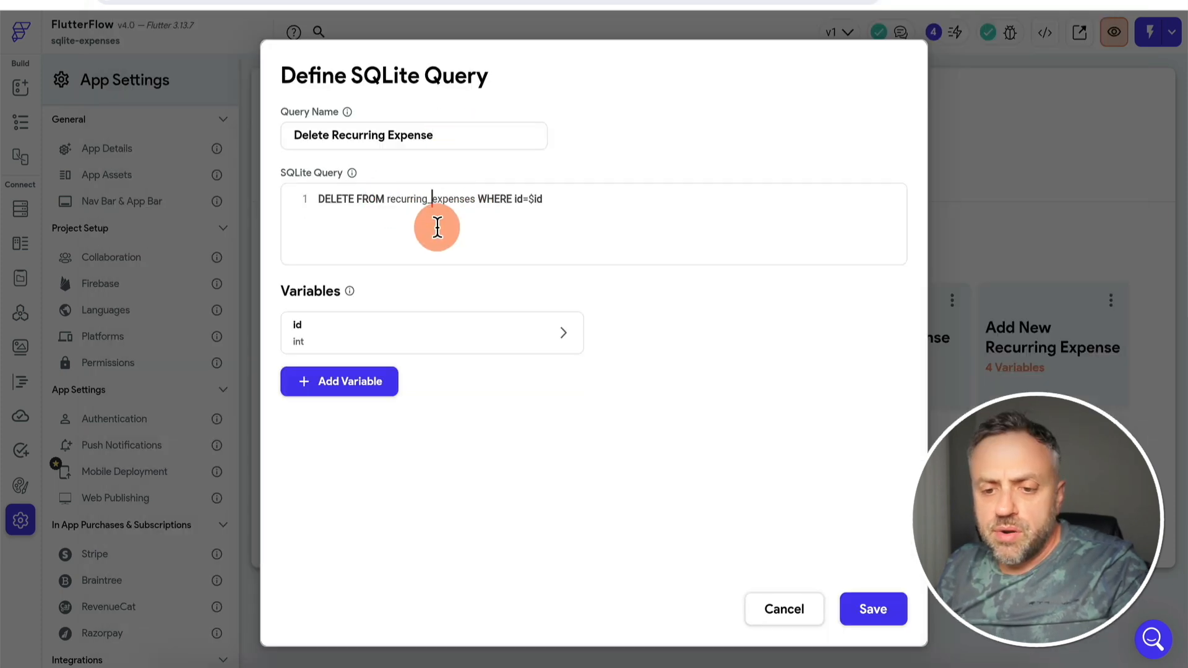
left_click(864, 610)
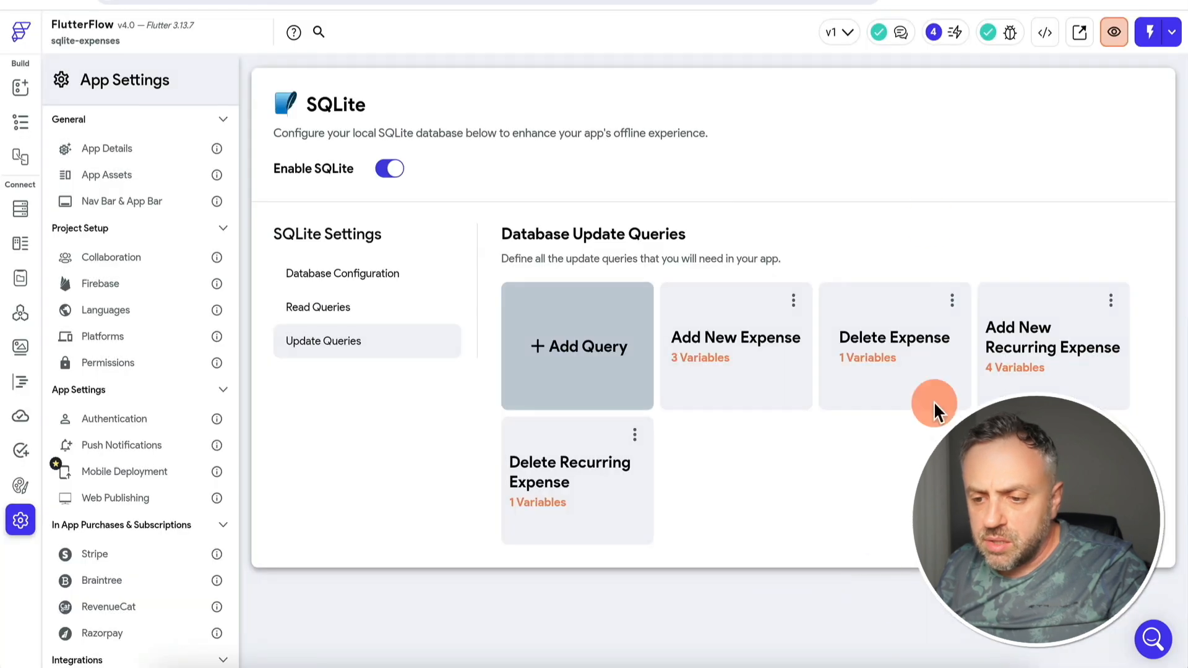
- Duplicate the Add New Expense query again and rename the copy Add New Budget
left_click(795, 302)
left_click(742, 337)
left_click(644, 369)
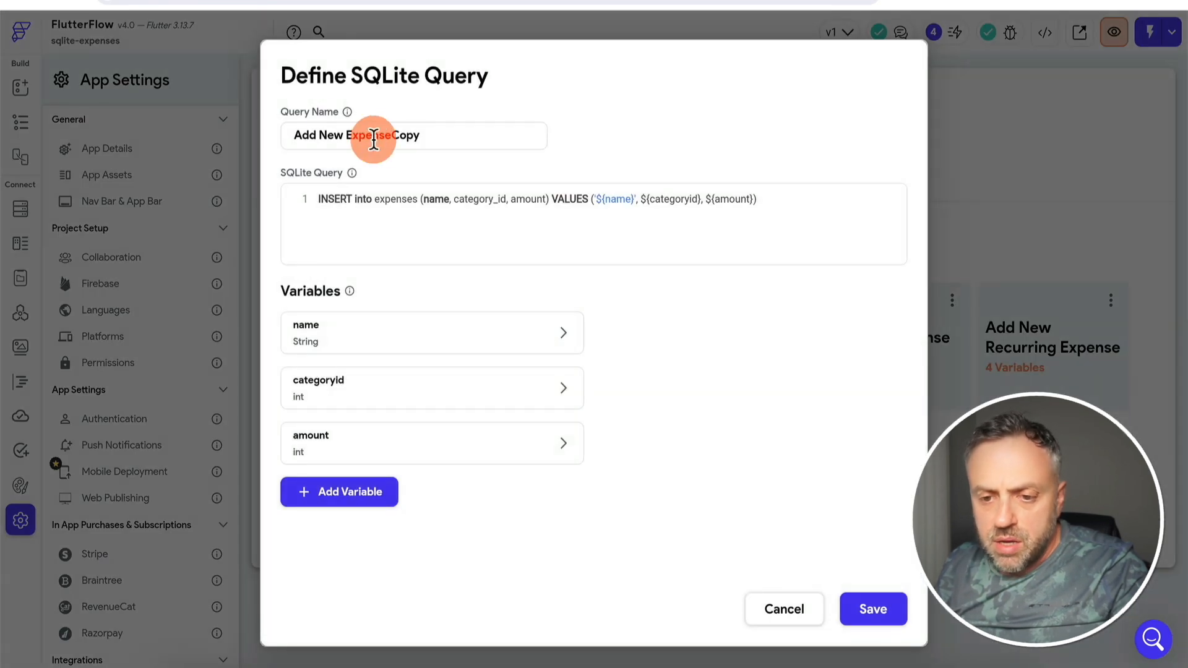
left_click_drag(345, 135, 549, 151)
key("BackSpace")
type("Budget")
- Change the insert statement's target table to budgets
double_click(391, 199)
type("buget")
key("BackSpace")
key("BackSpace")
key("BackSpace")
type("dget")
- Switch to SQLiteStudio, examine the column structure of the budgets table, and return to the FlutterFlow query
key("super+Tab")
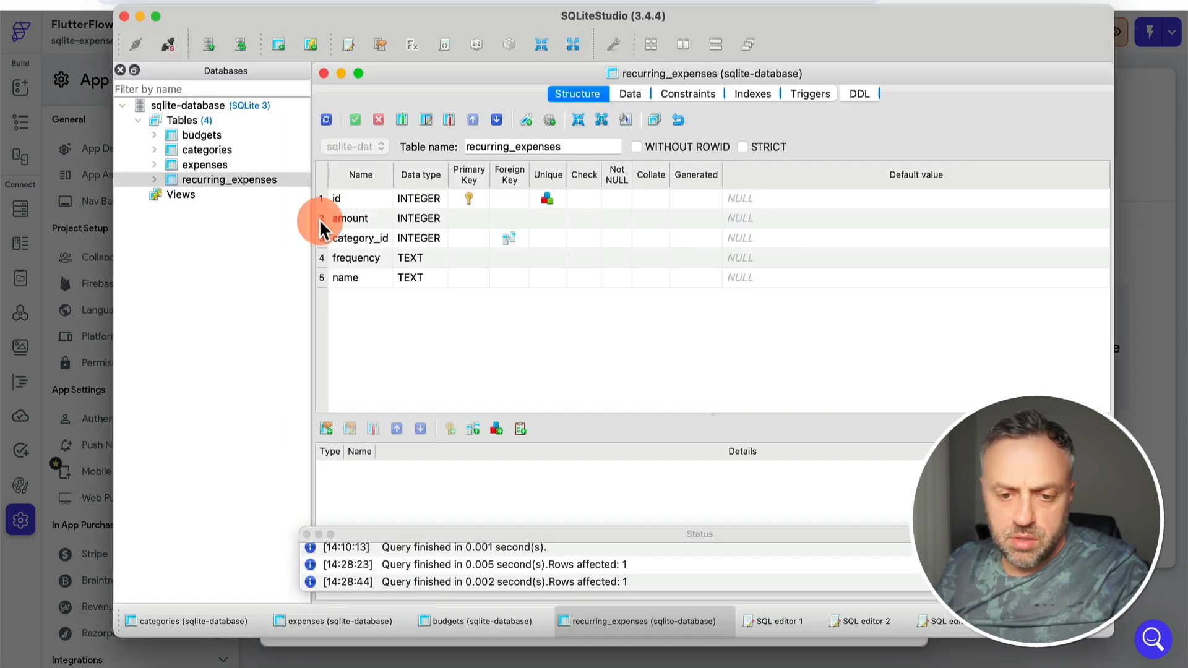
double_click(223, 134)
left_click(574, 94)
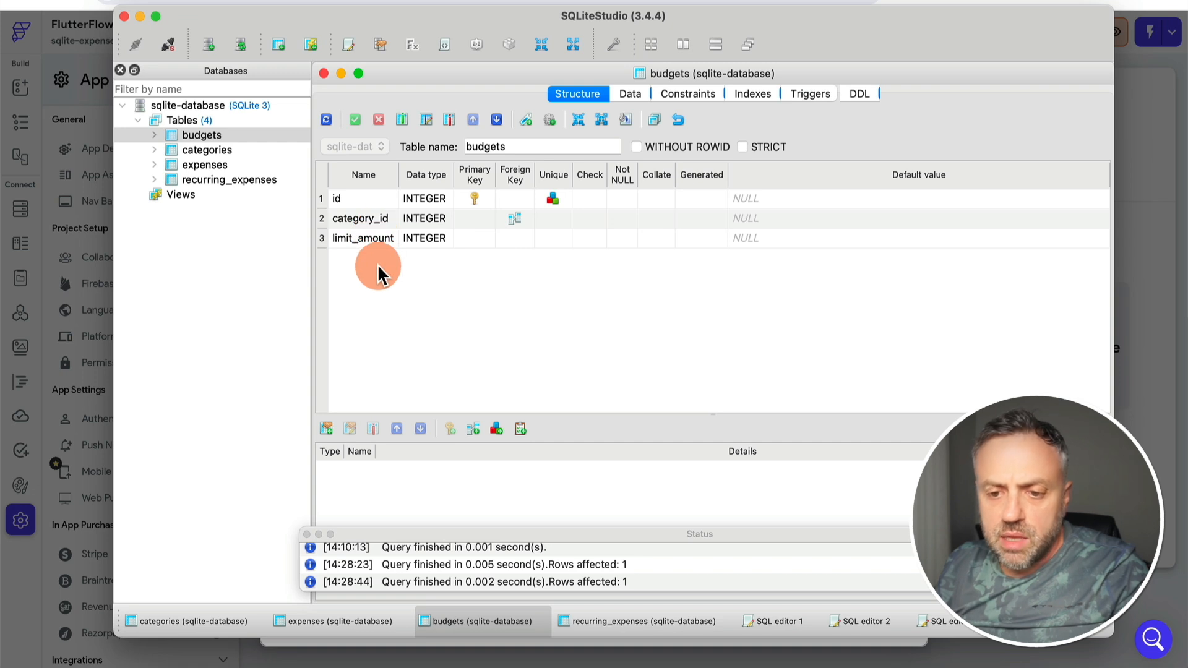
key("super+Tab")
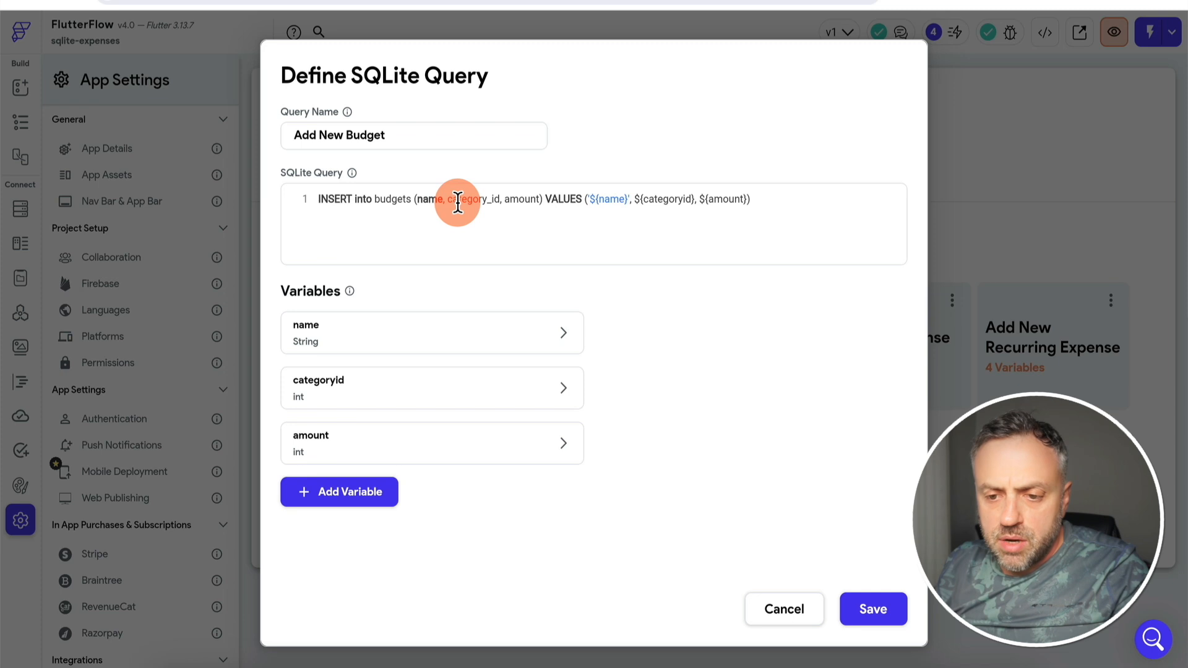
- Match the Add New Budget query's column list to the budgets table in SQLiteStudio by removing name and changing amount to limit_amount
key("super+Tab")
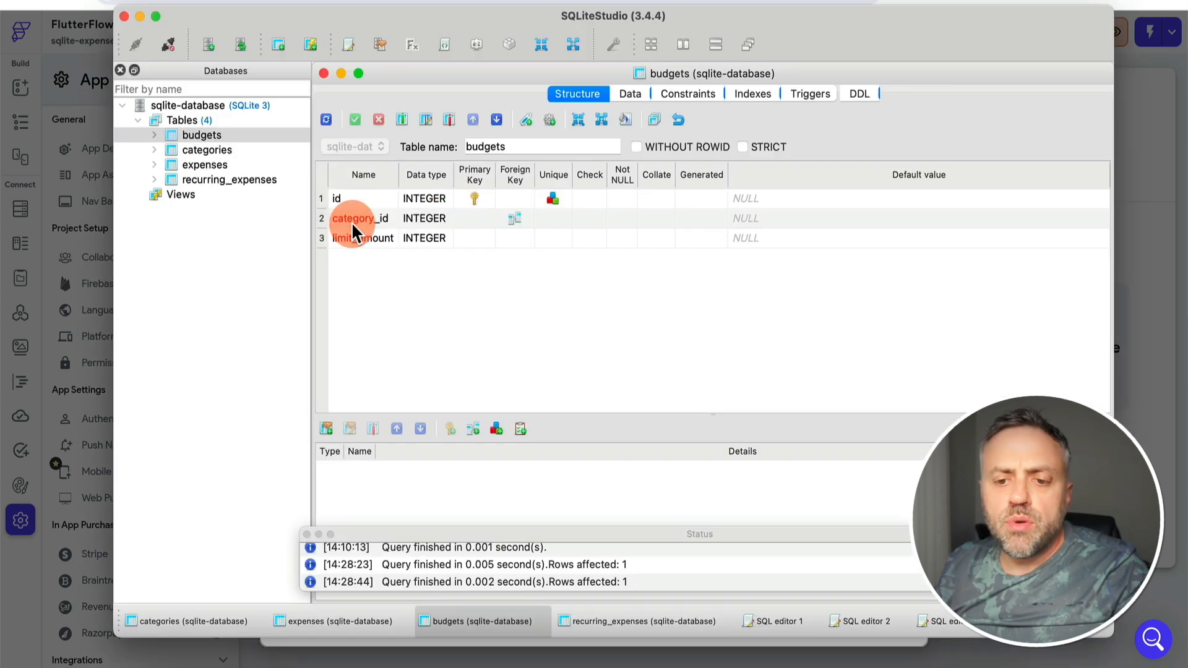
key("super+Tab")
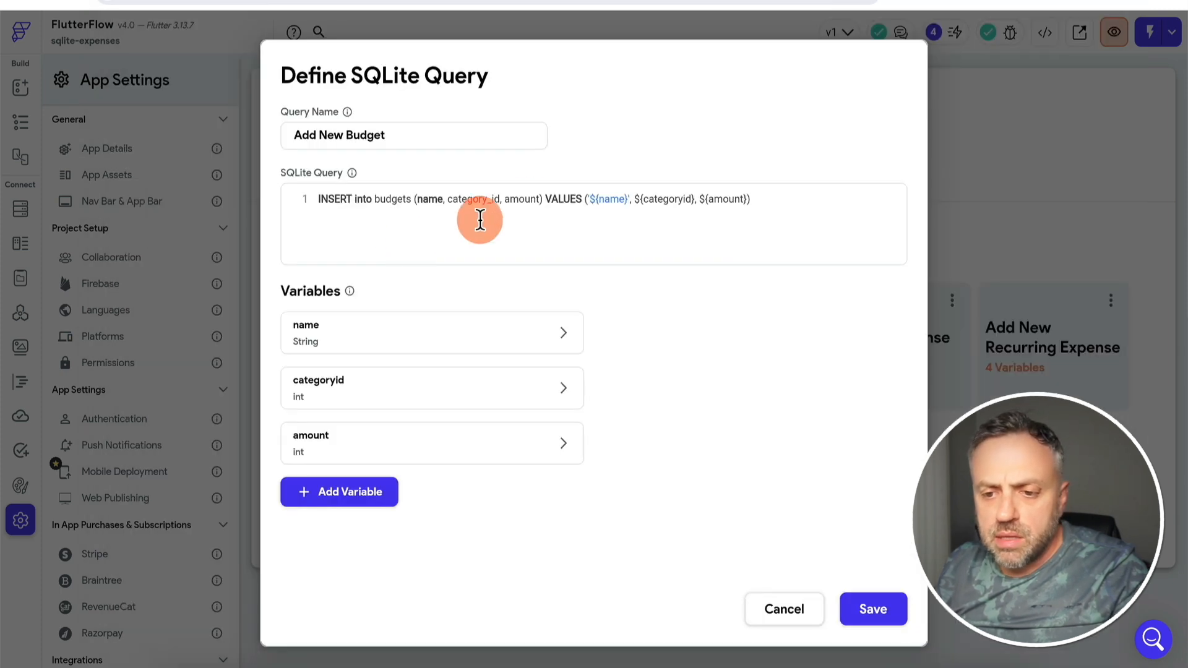
double_click(458, 199)
double_click(440, 199)
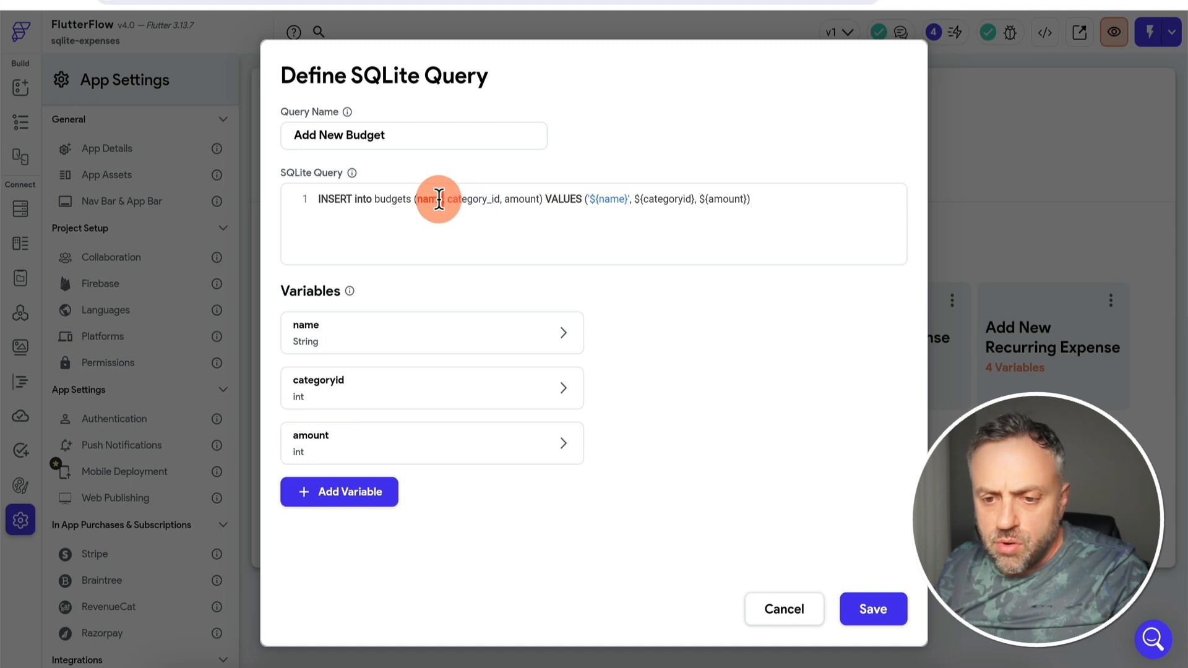
key("super+Tab")
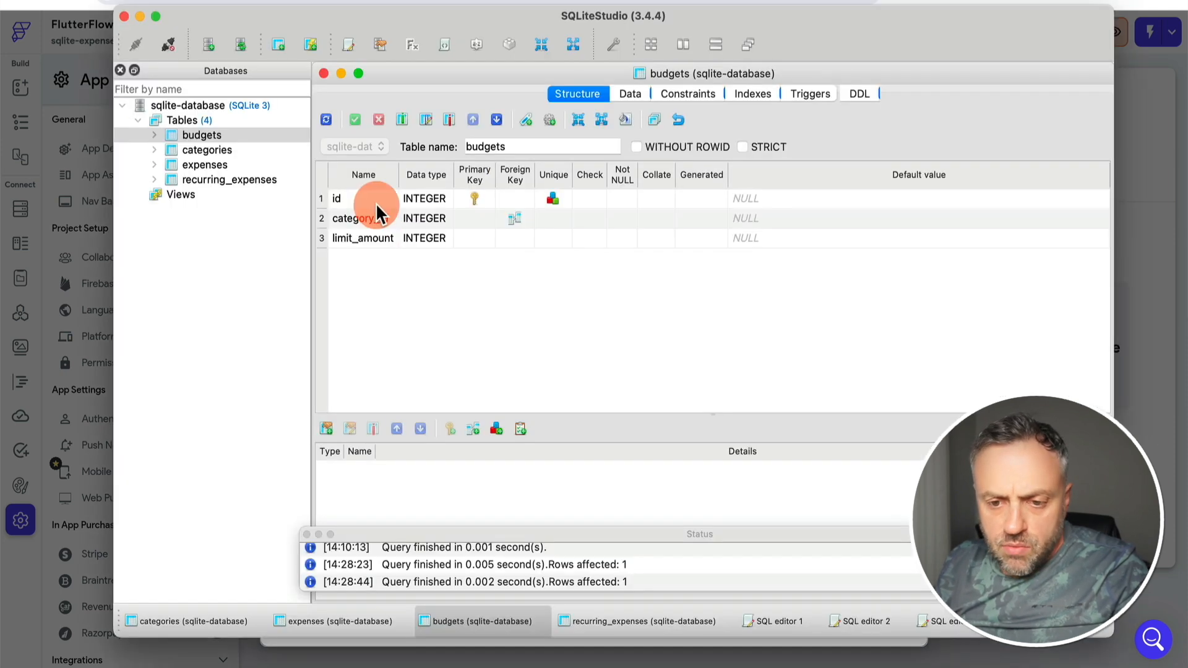
key("super+Tab")
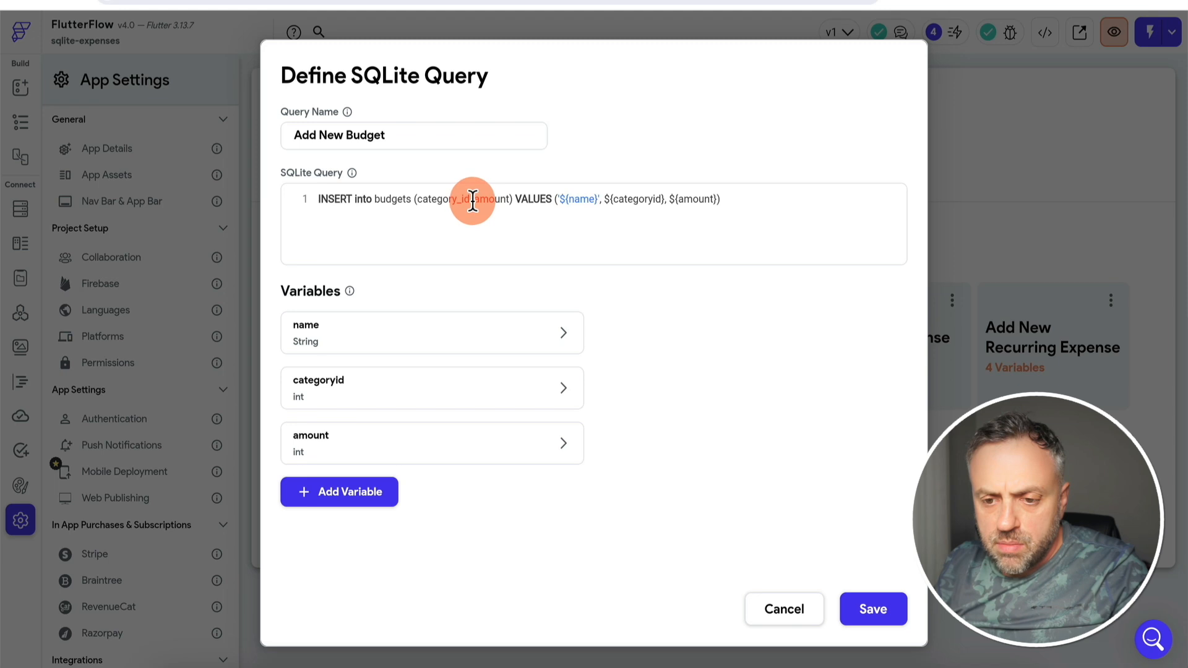
left_click(473, 199)
type(", limit_")
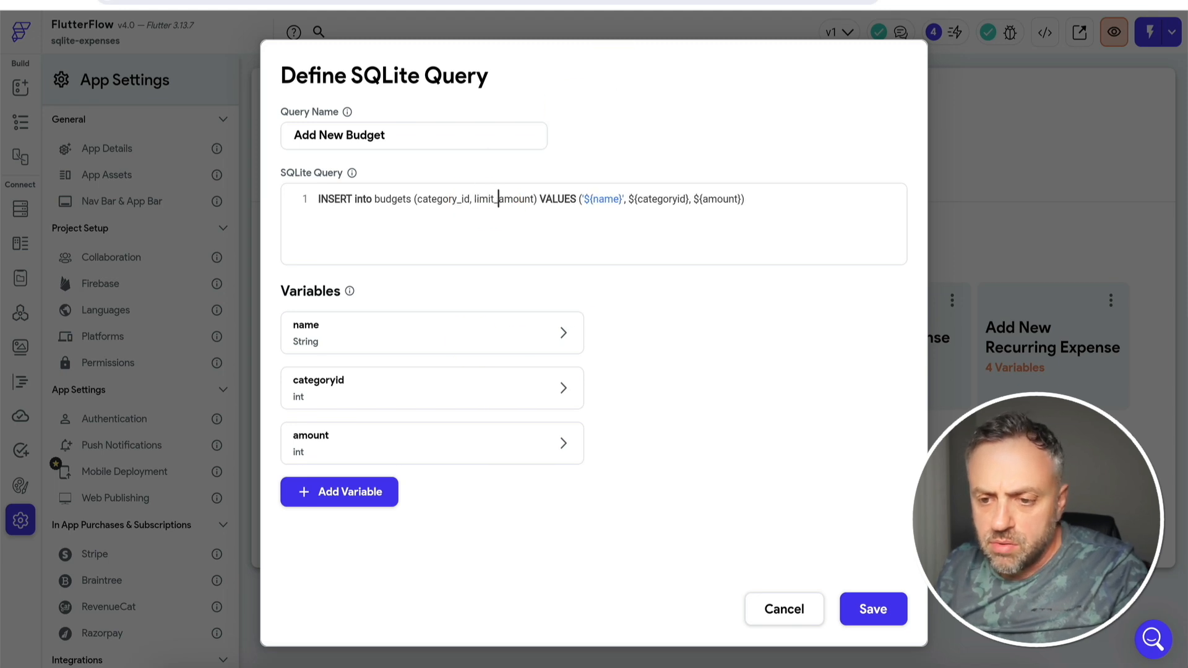
- Remove the name variable and its '${name}' value from the Add New Budget query and save the query
mouse_move(390, 350)
left_click(523, 337)
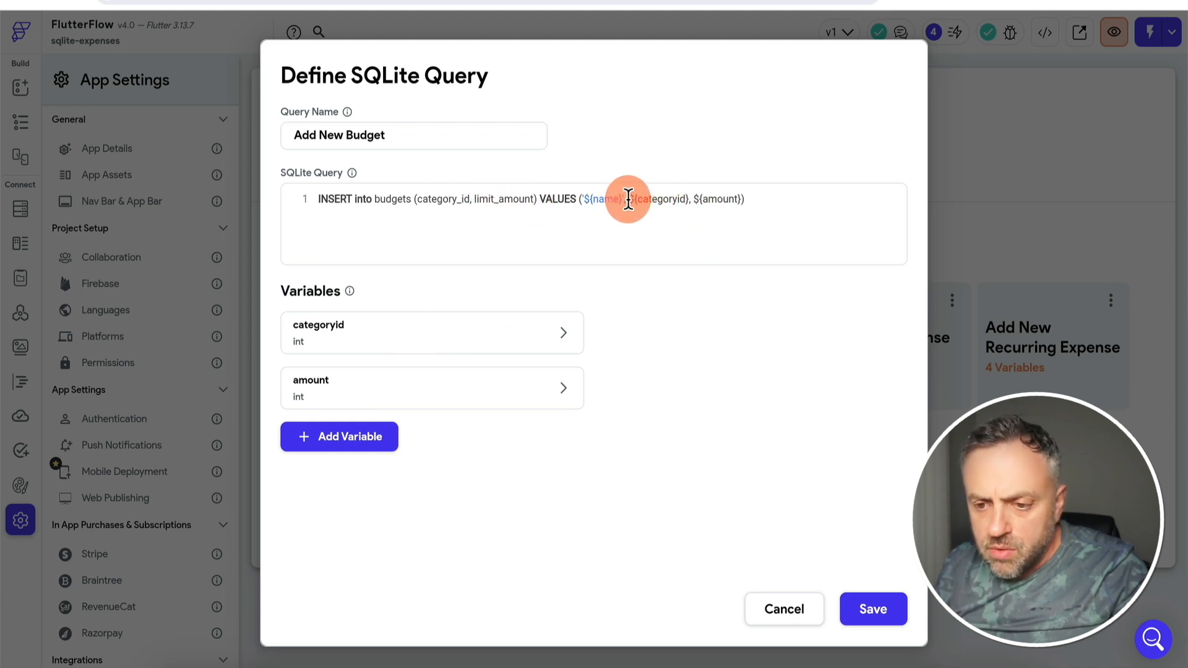
key("BackSpace")
key("BackSpace")
key("BackSpace")
key("BackSpace")
key("BackSpace")
key("BackSpace")
key("BackSpace")
left_click(883, 607)
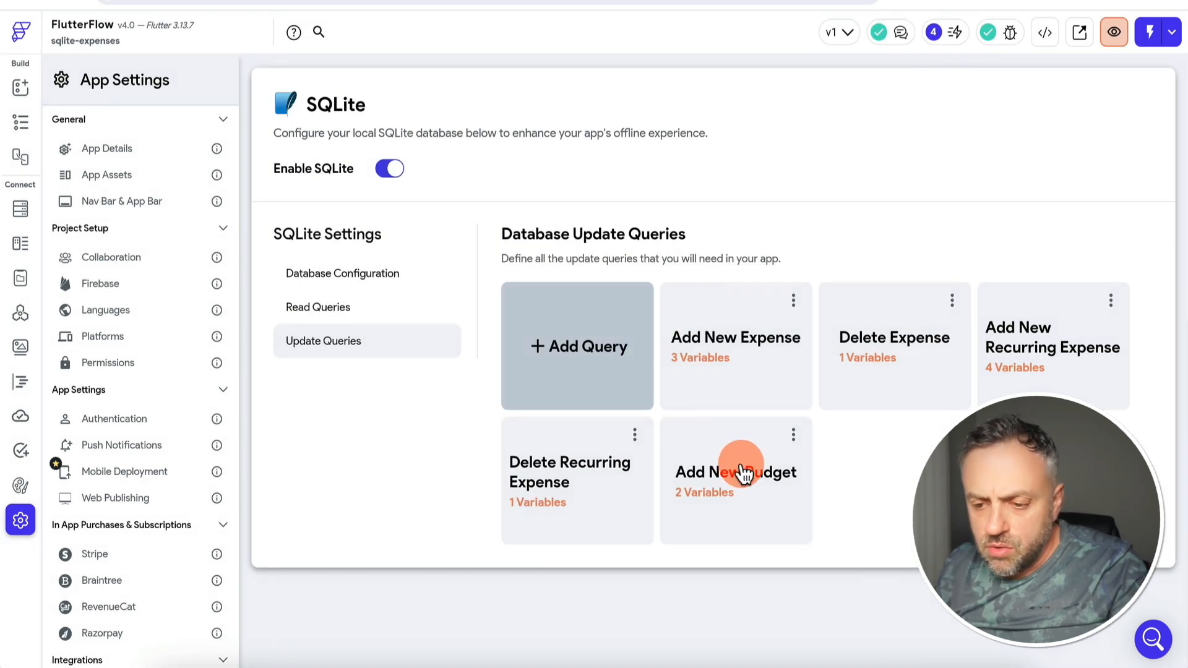
- Duplicate the Delete Expense update query and open the copy
left_click(953, 301)
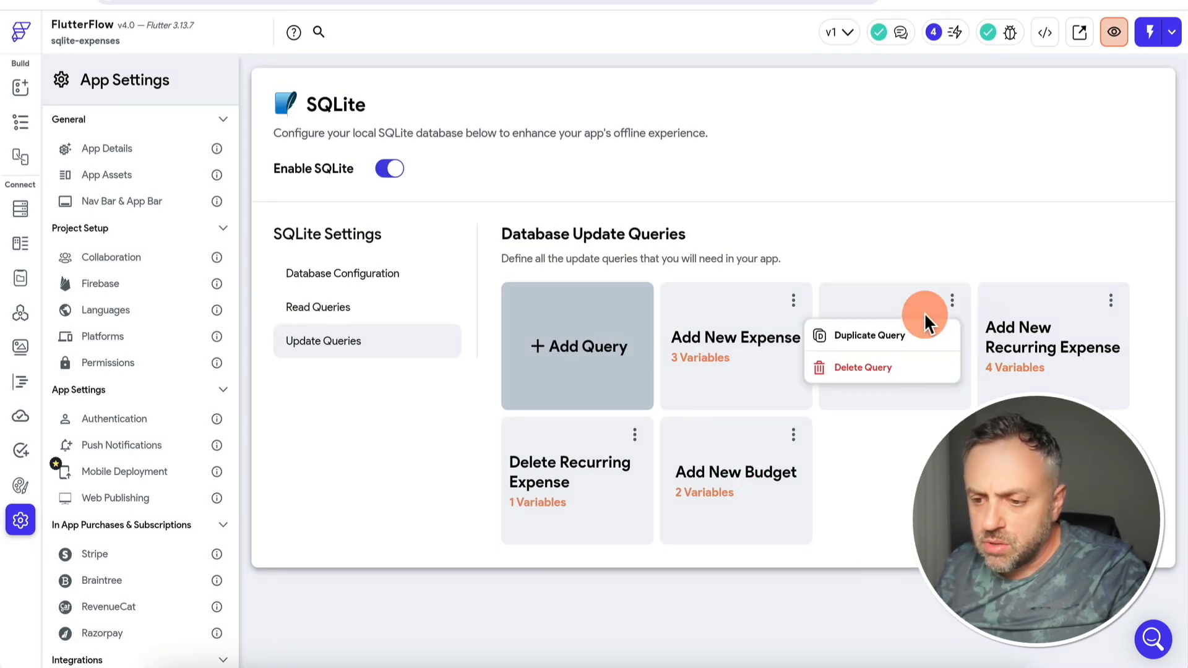
left_click(896, 336)
left_click(650, 372)
left_click(883, 485)
- Rename the copied query as Delete Budget, make it delete from the budgets table, and save it
double_click(362, 135)
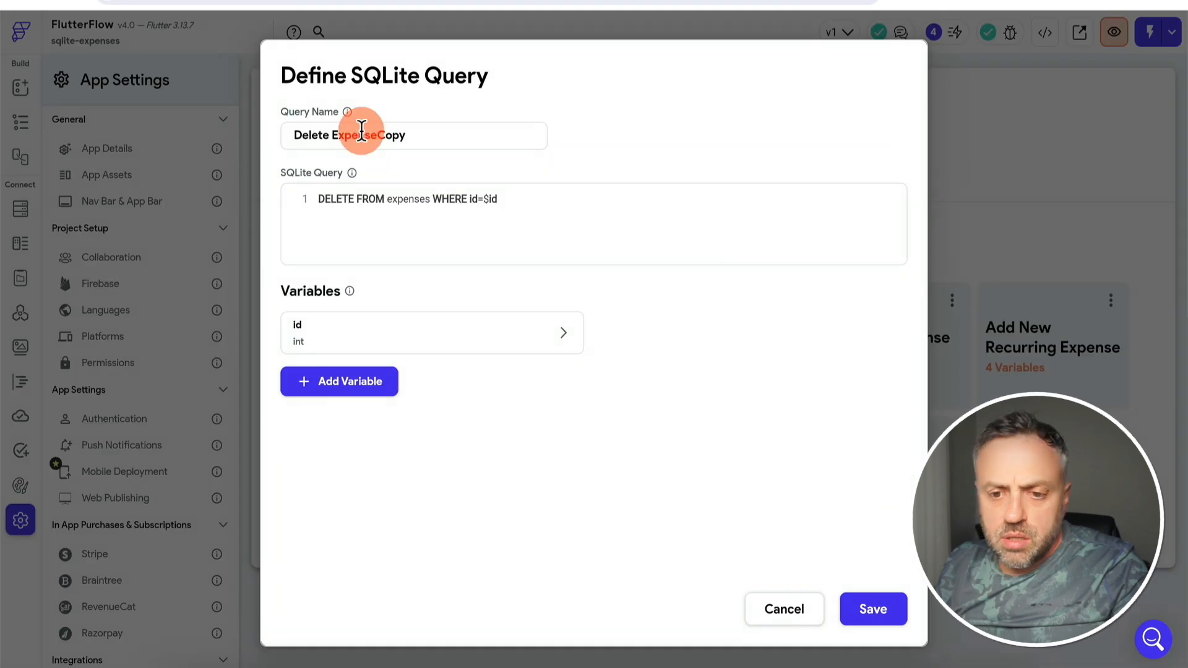
type("Budget")
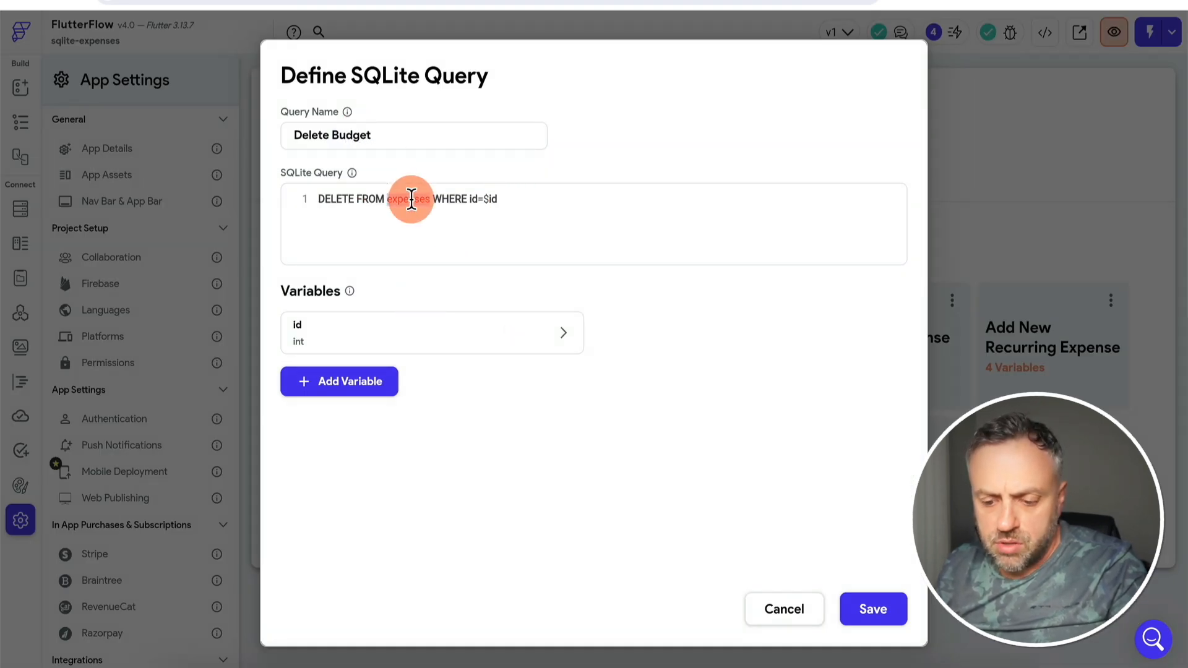
type("budget")
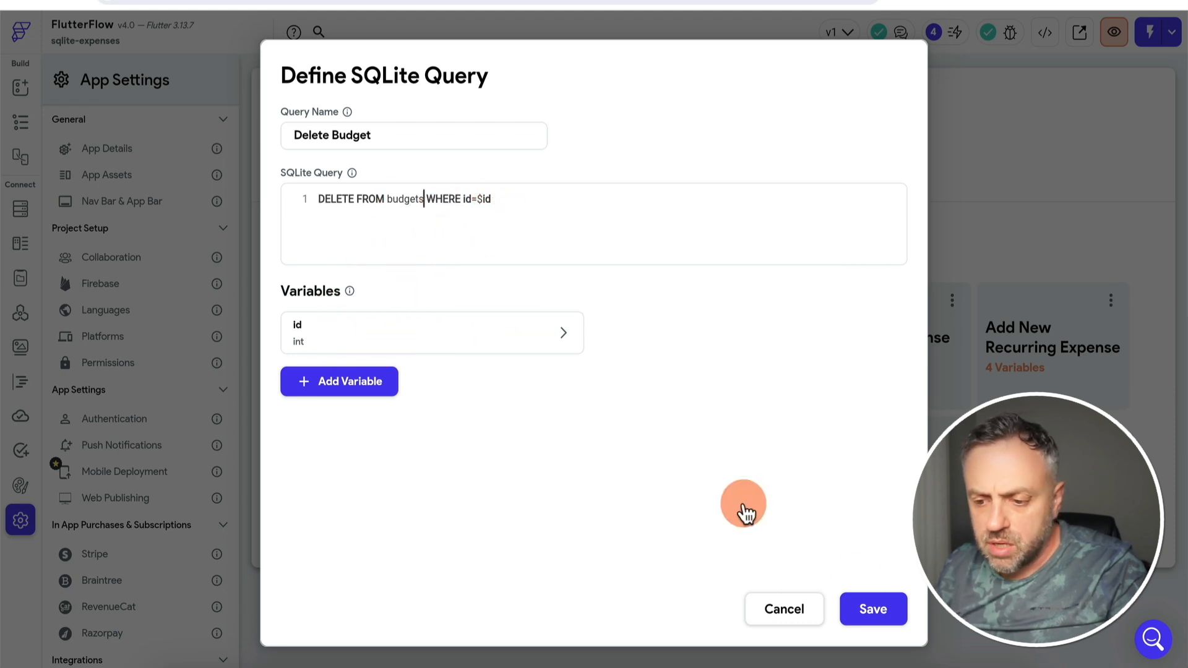
left_click(872, 613)
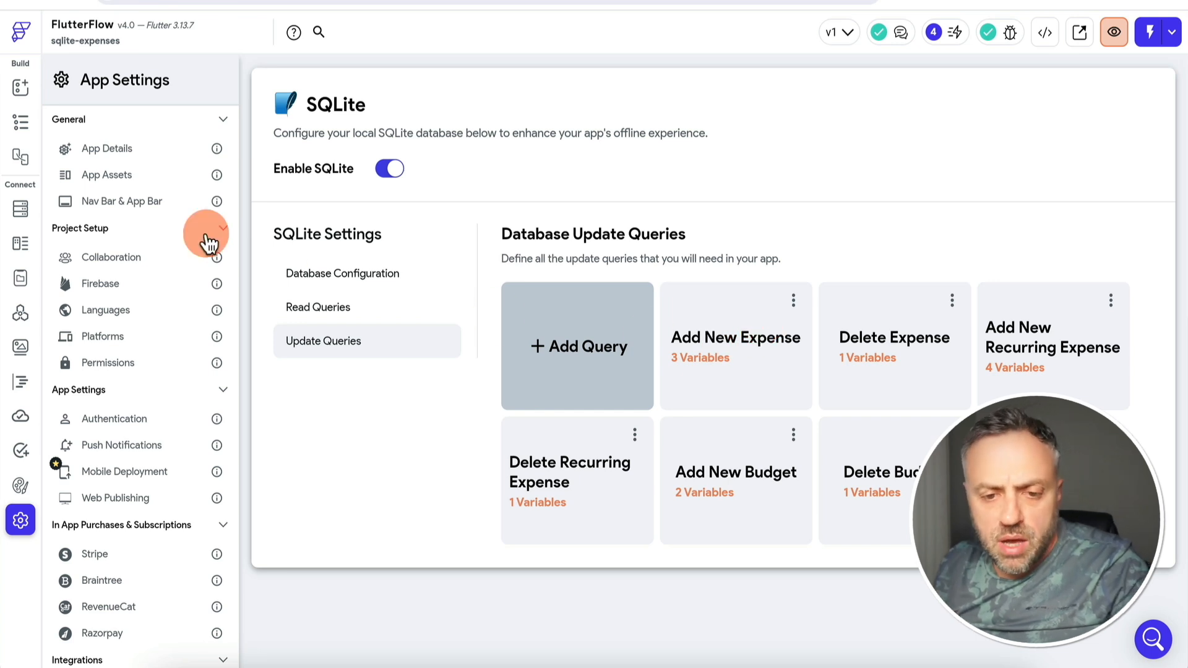
- Add an IconButton to the Row inside the ListView card on the expenses page
left_click(23, 122)
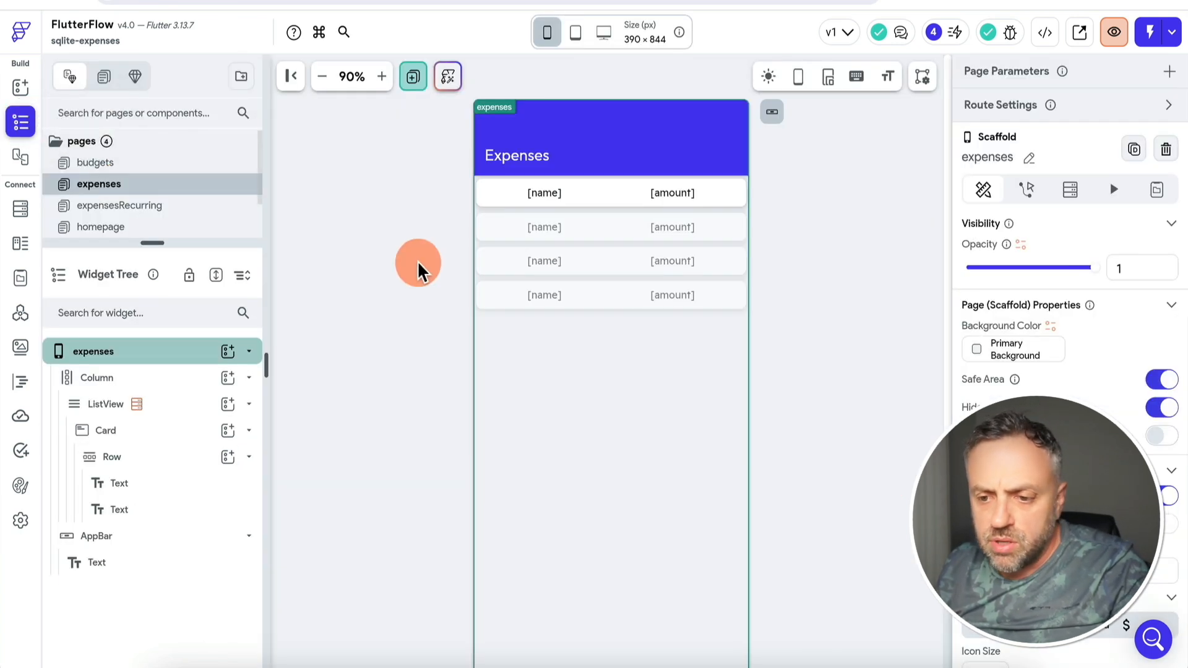
left_click(499, 272)
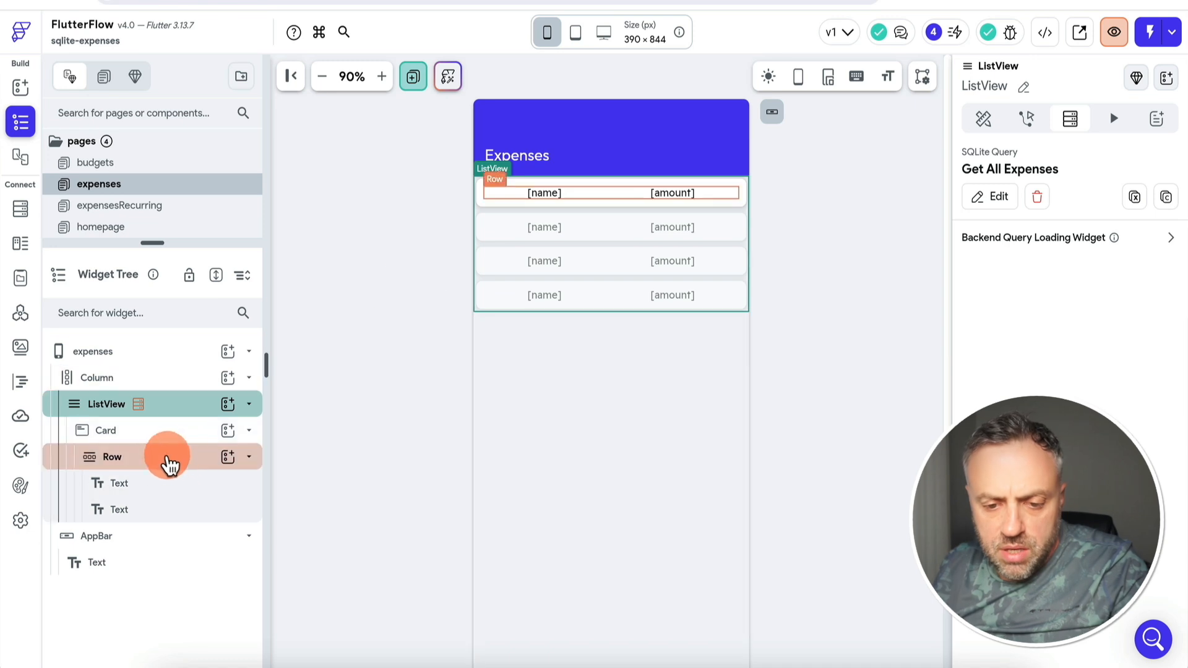
left_click(228, 457)
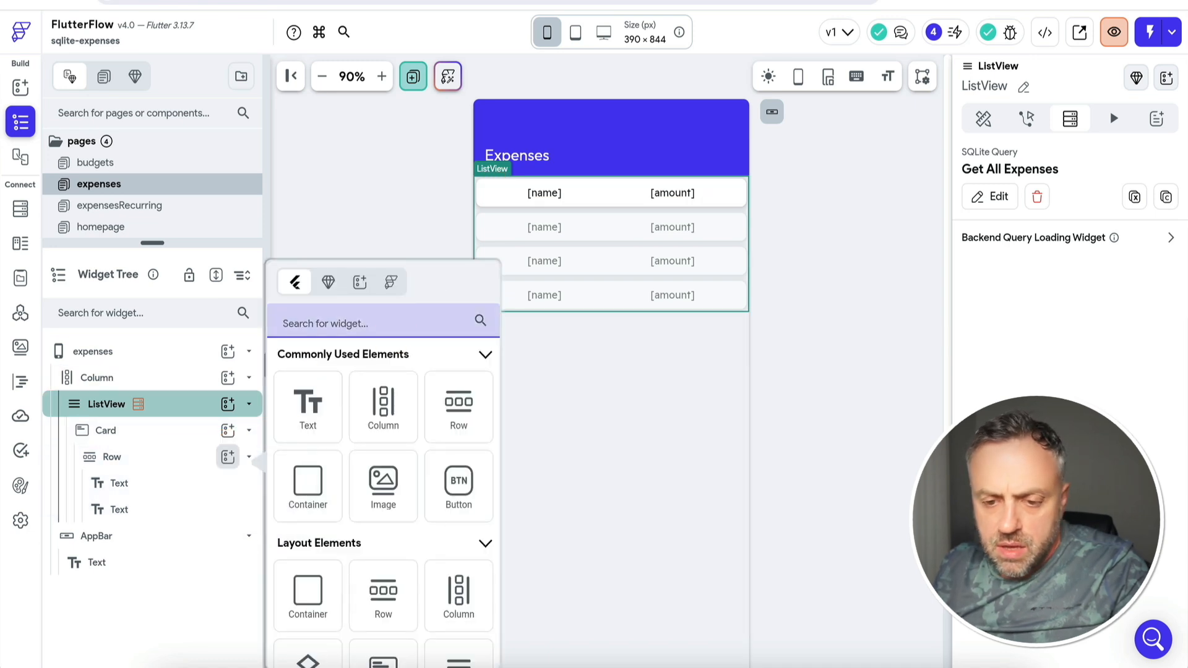
type("Icon")
left_click(384, 625)
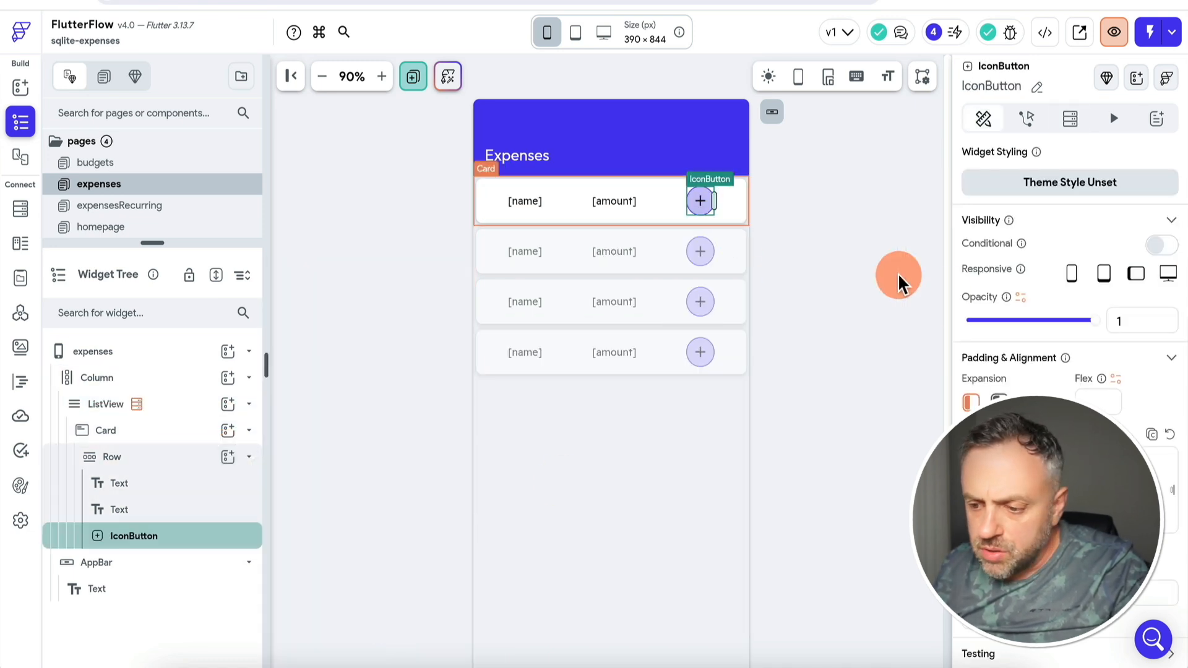
- Change the new IconButton's icon to a trash can from the Material icons
scroll(963, 377, "down", 6)
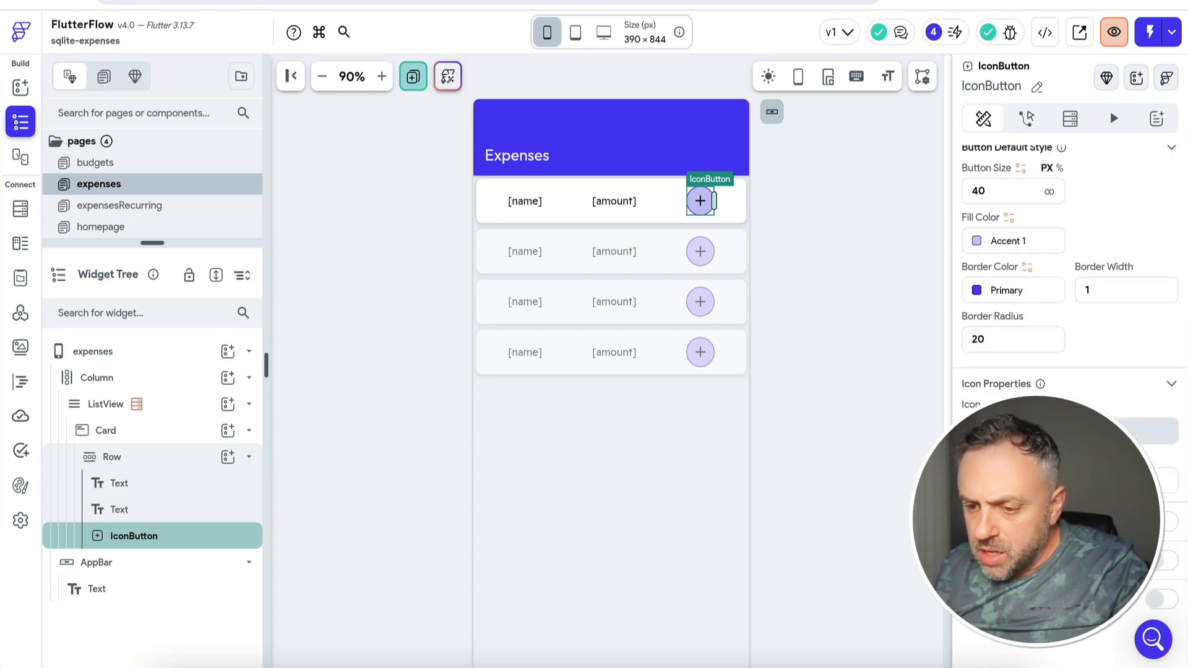
left_click(1076, 431)
type("garba")
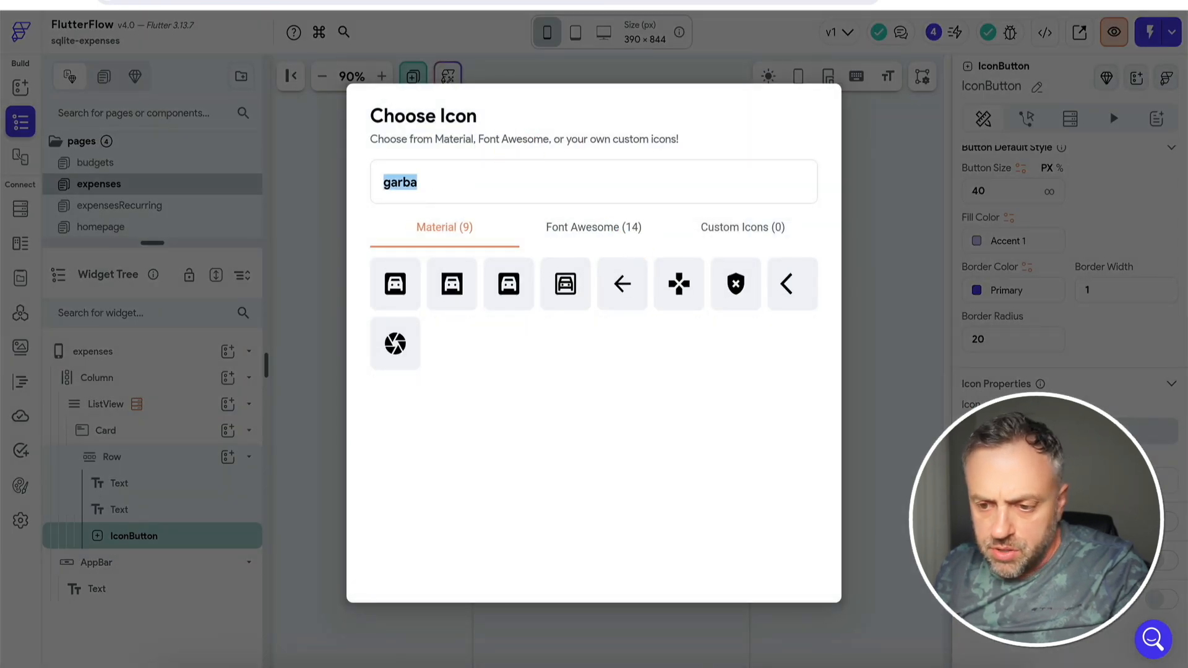
type("tr")
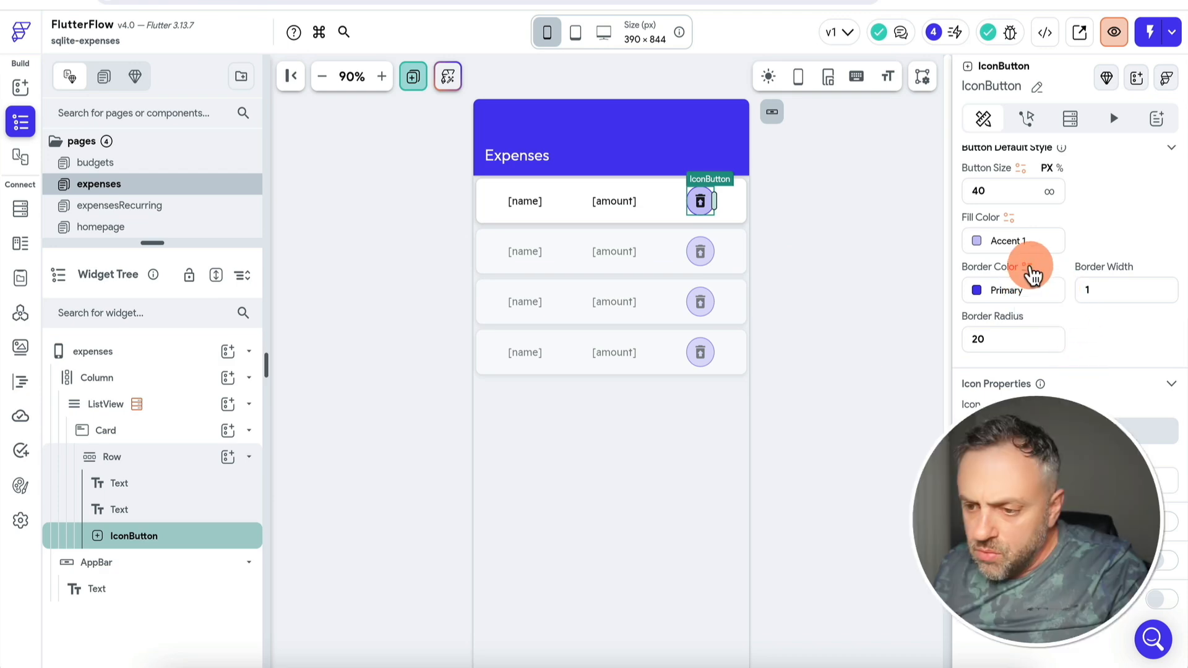
- Clear the border color and the fill color of the trash IconButton
left_click(1027, 267)
left_click(925, 257)
left_click(992, 290)
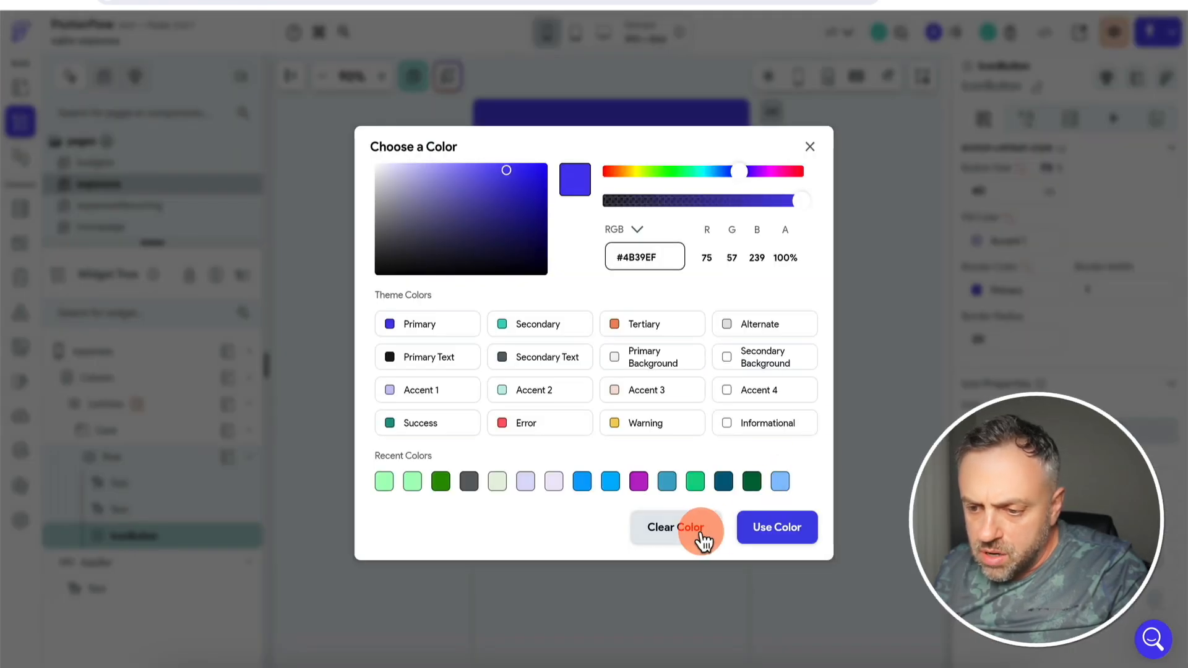
left_click(701, 533)
scroll(1026, 197, "up", 1)
left_click(1009, 247)
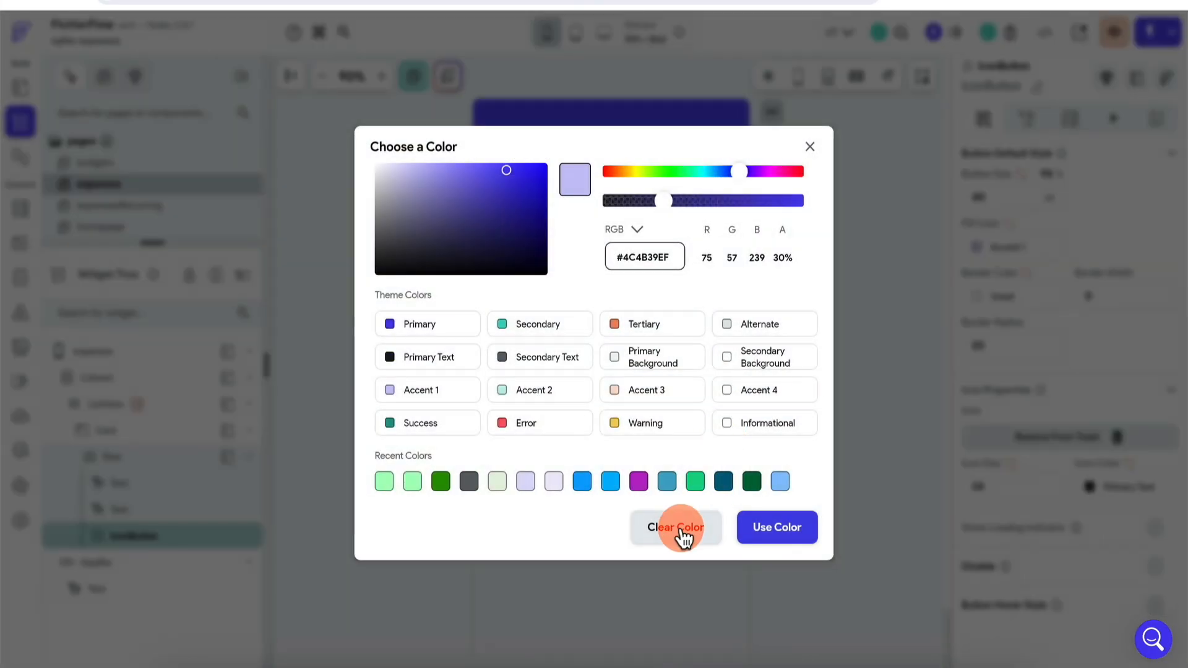
left_click(680, 531)
left_click(781, 112)
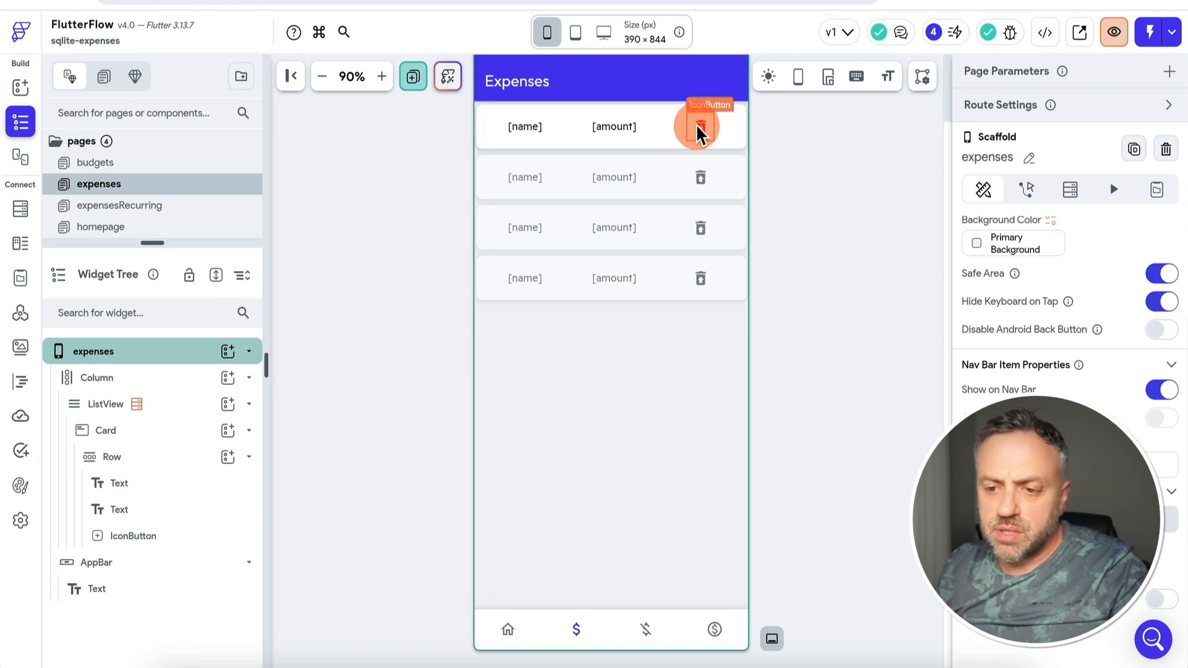
- Give the trash IconButton an On Tap SQLite Update Query action that runs Delete Expense
left_click(698, 128)
left_click(1030, 120)
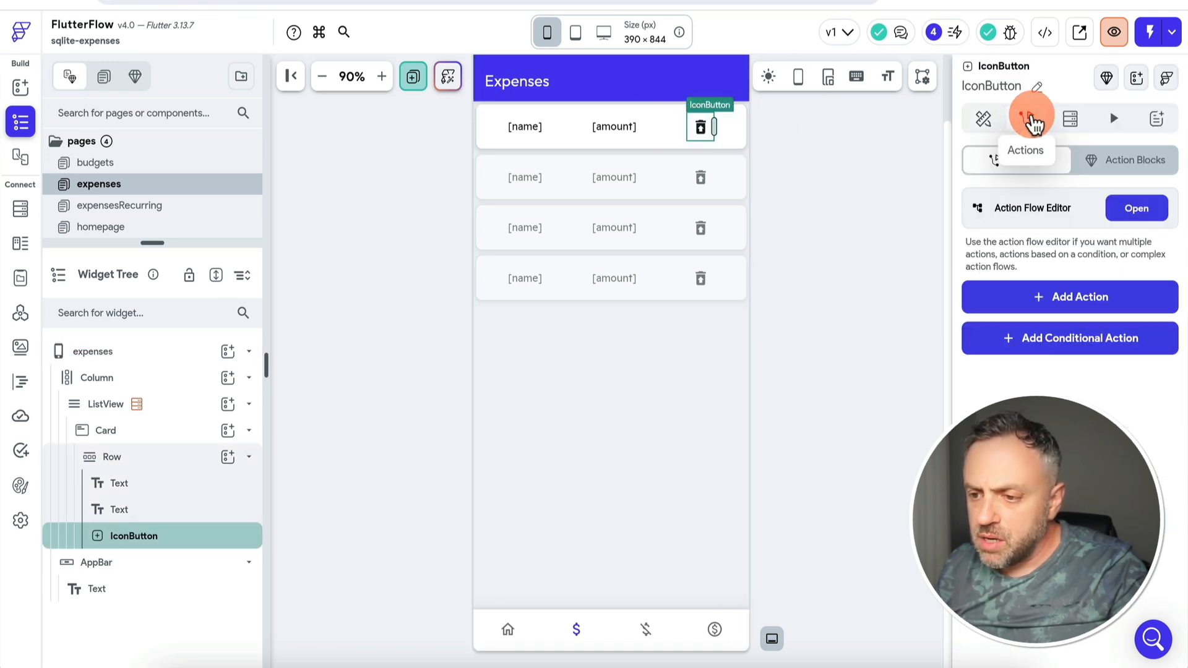
left_click(1071, 296)
type("sql")
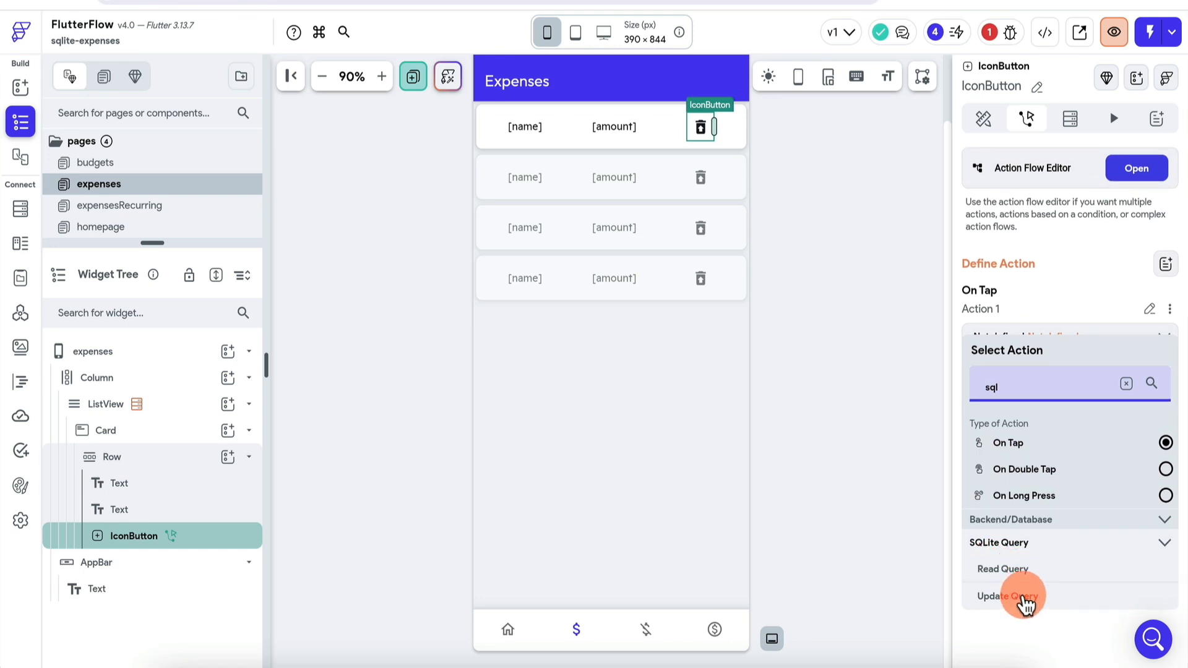
left_click(1026, 597)
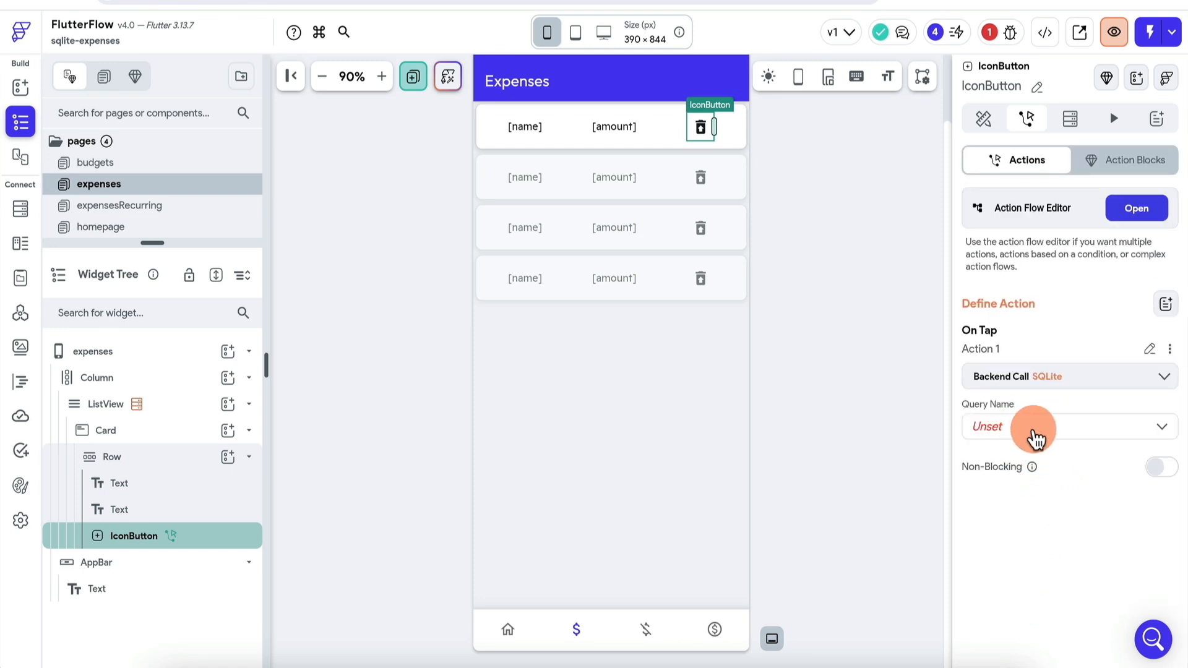
left_click(1033, 433)
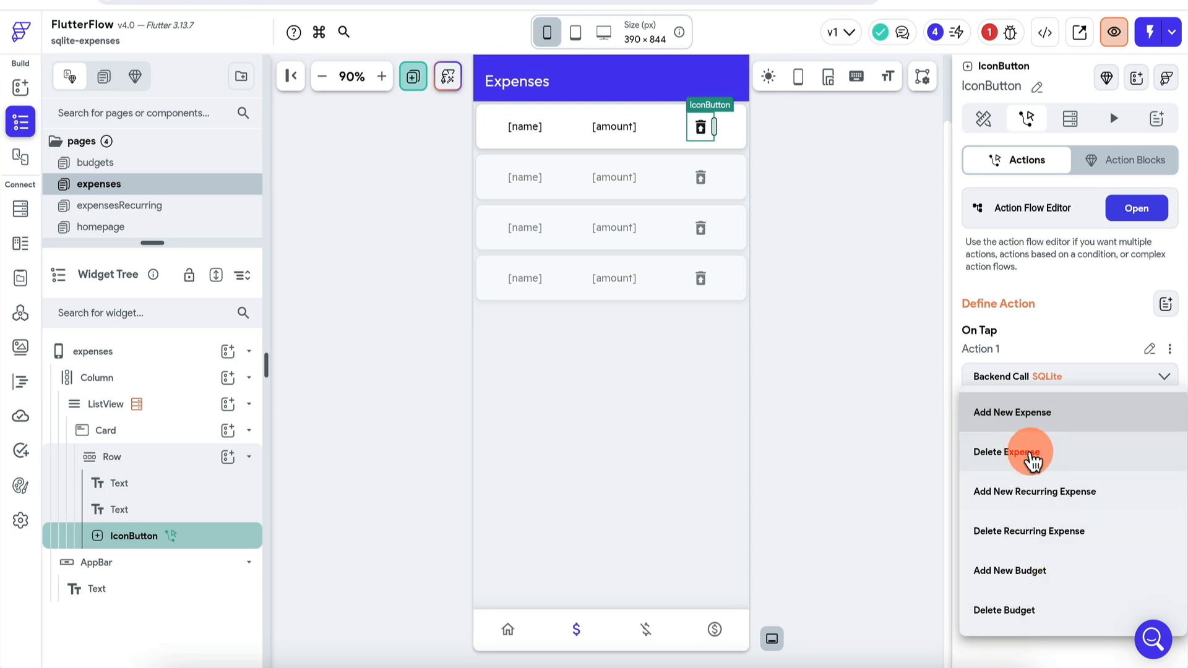
left_click(1032, 455)
- Add a variable to the Delete Expense action and set its variable name to id
left_click(1056, 514)
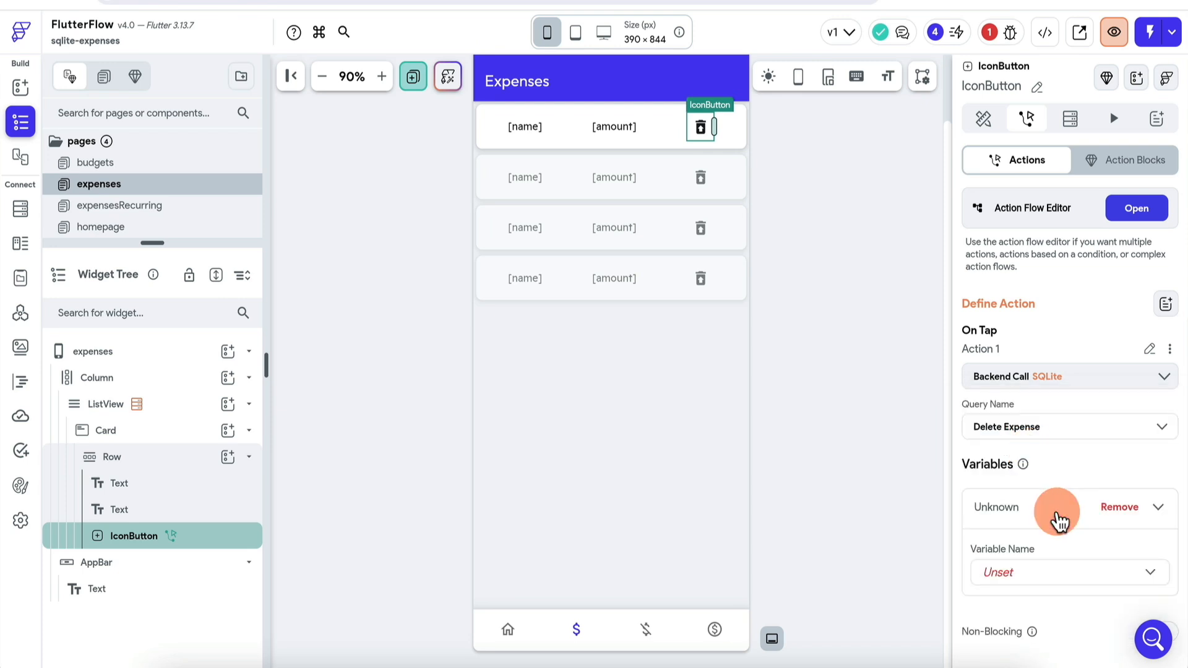
scroll(1056, 519, "down", 1)
left_click(1039, 519)
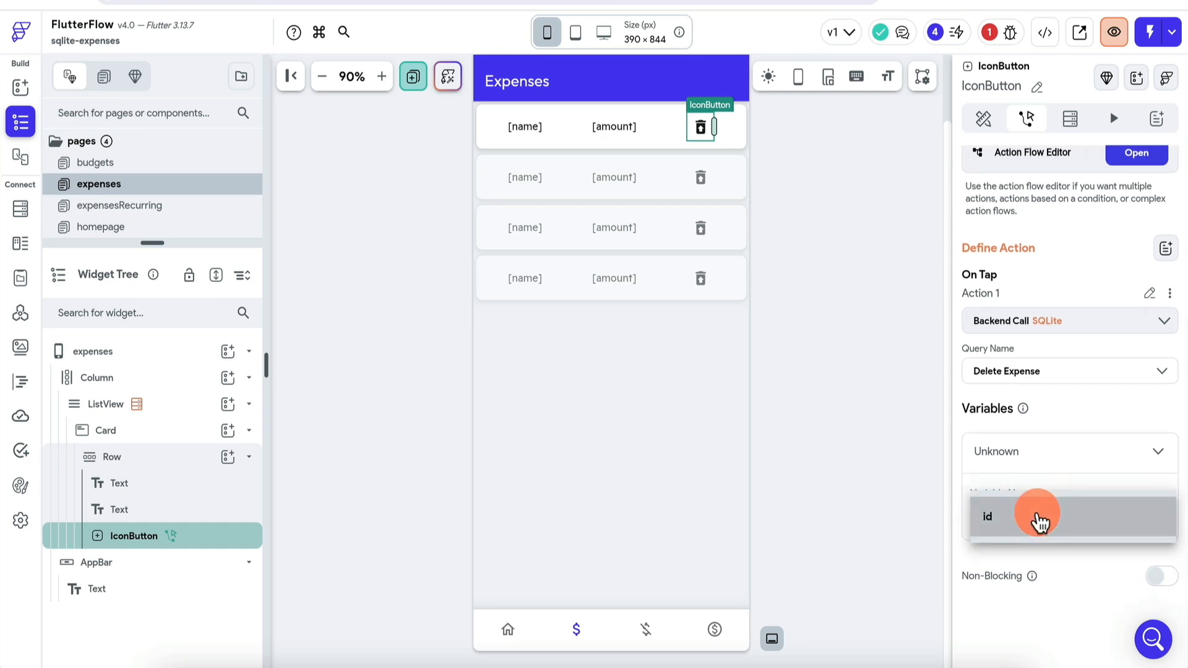
left_click(1039, 519)
- Check the Get All Expenses row's available fields for a source for the id variable's value
left_click(1004, 545)
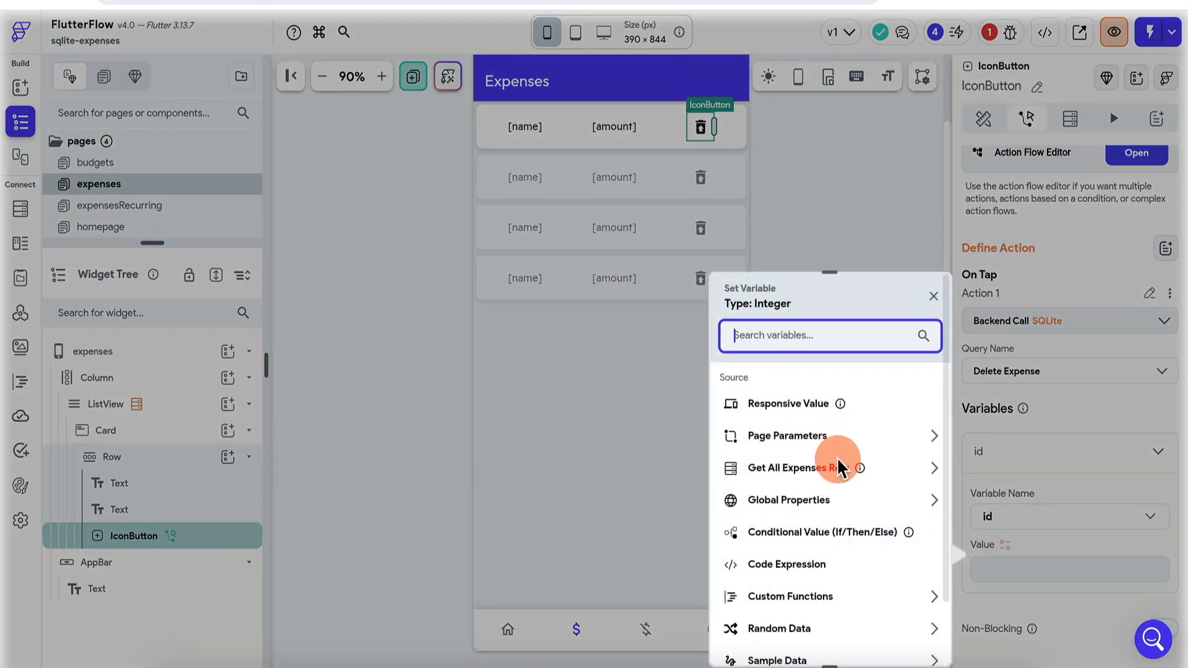
left_click(820, 471)
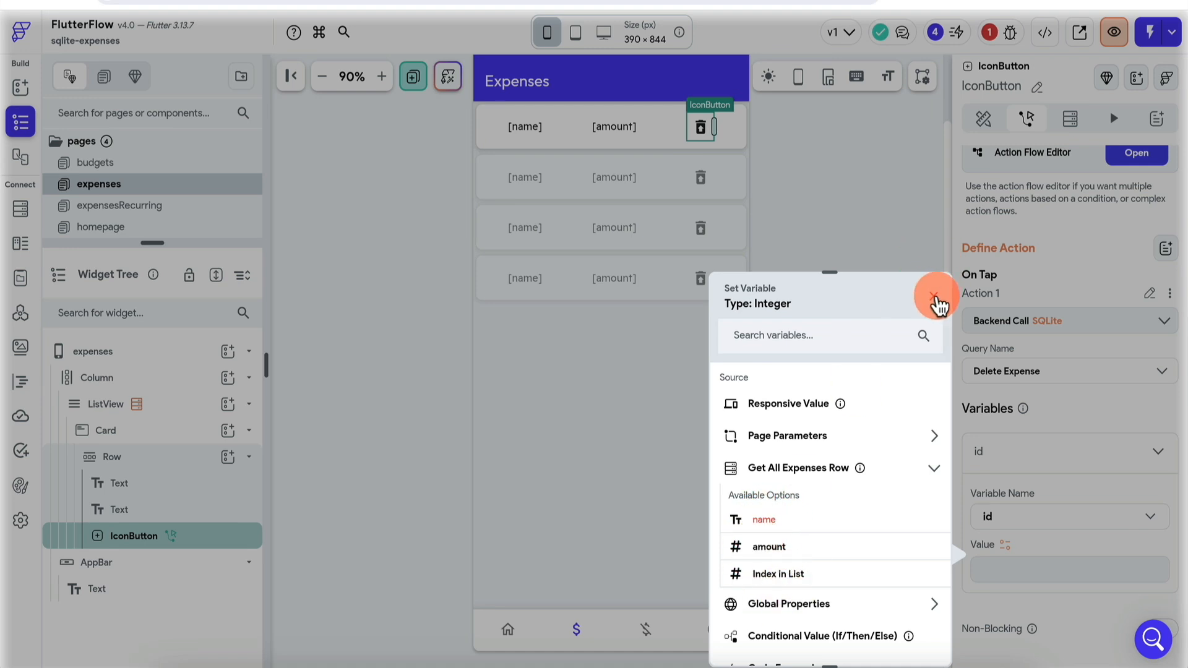
left_click(934, 297)
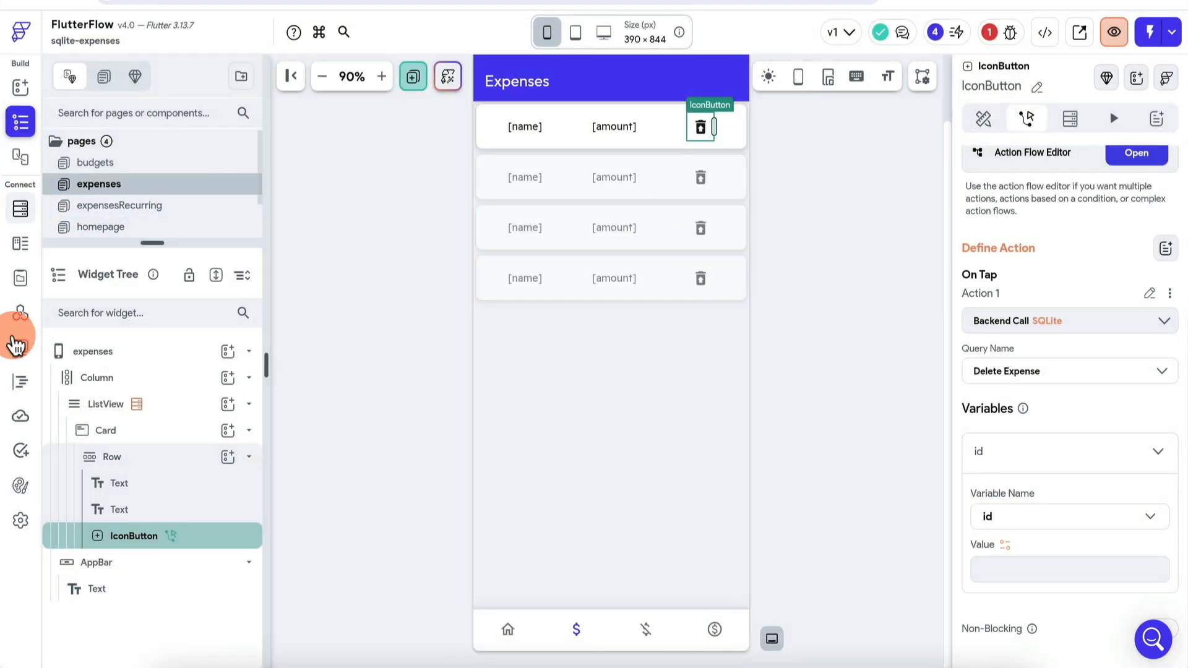
- In the SQLite settings, add an id output column of type Integer to the Get All Expenses read query and save it
key("super+k")
type("sql")
key("Return")
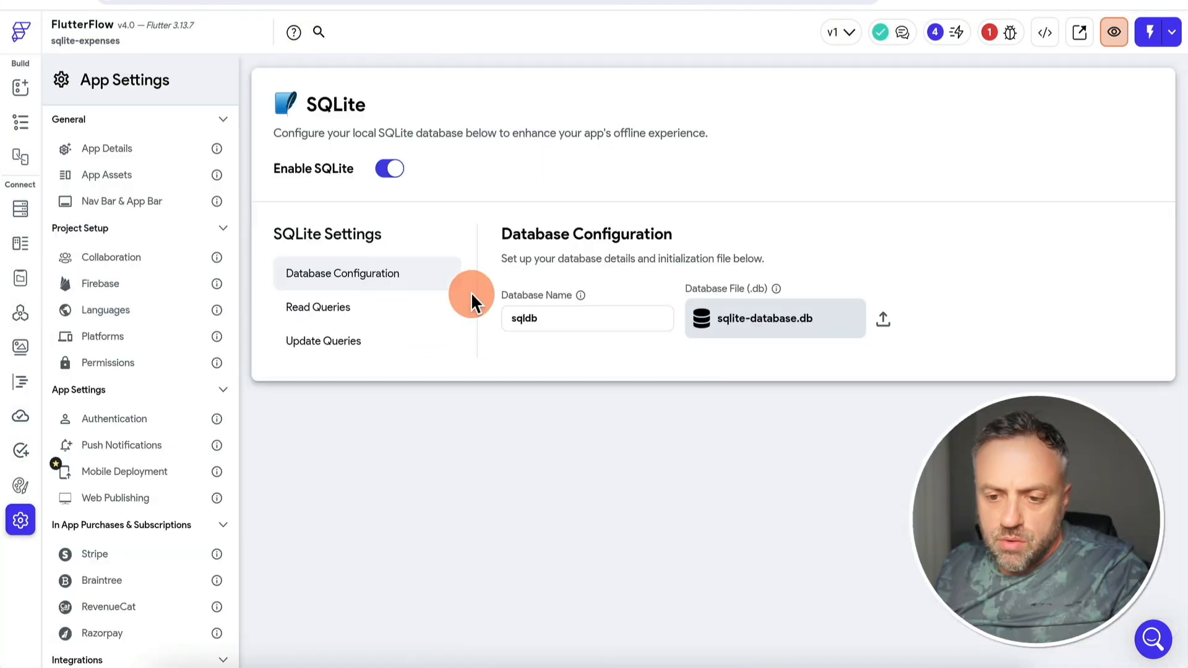
left_click(386, 319)
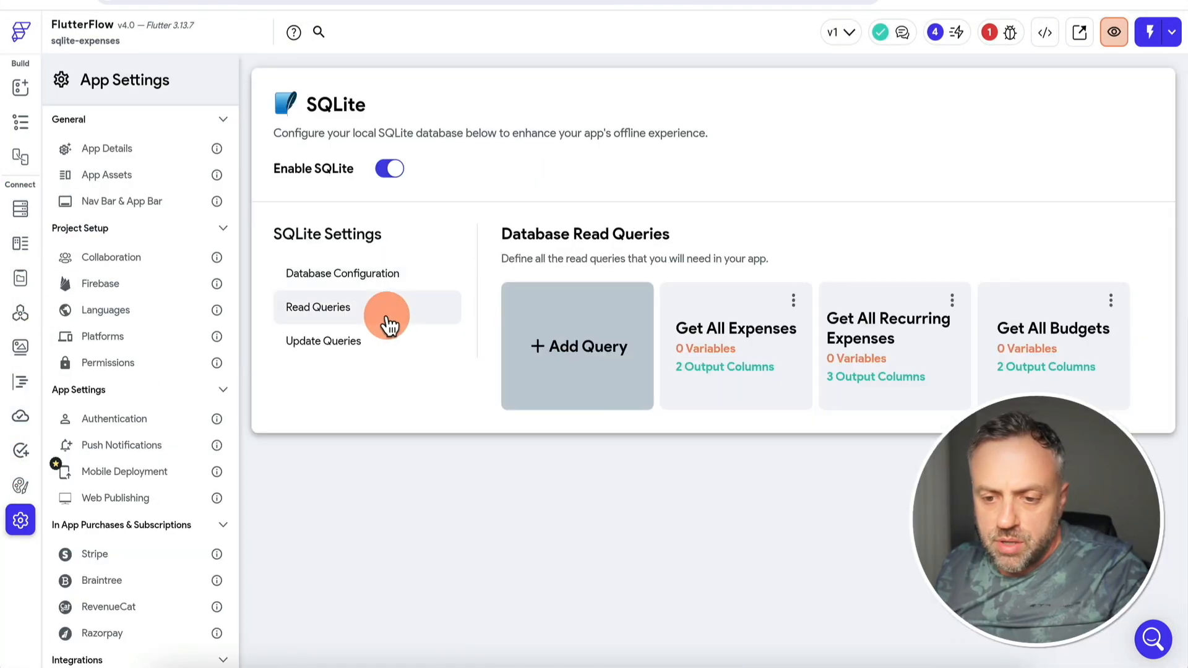
left_click(718, 347)
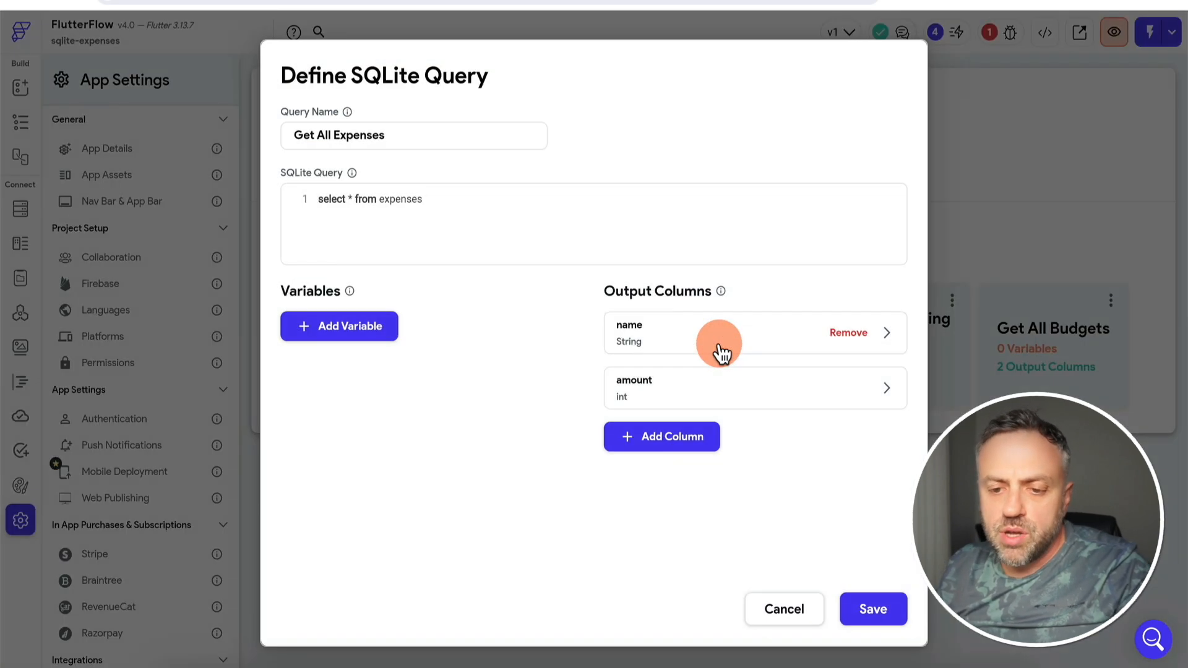
left_click(662, 436)
left_click(679, 511)
type("id")
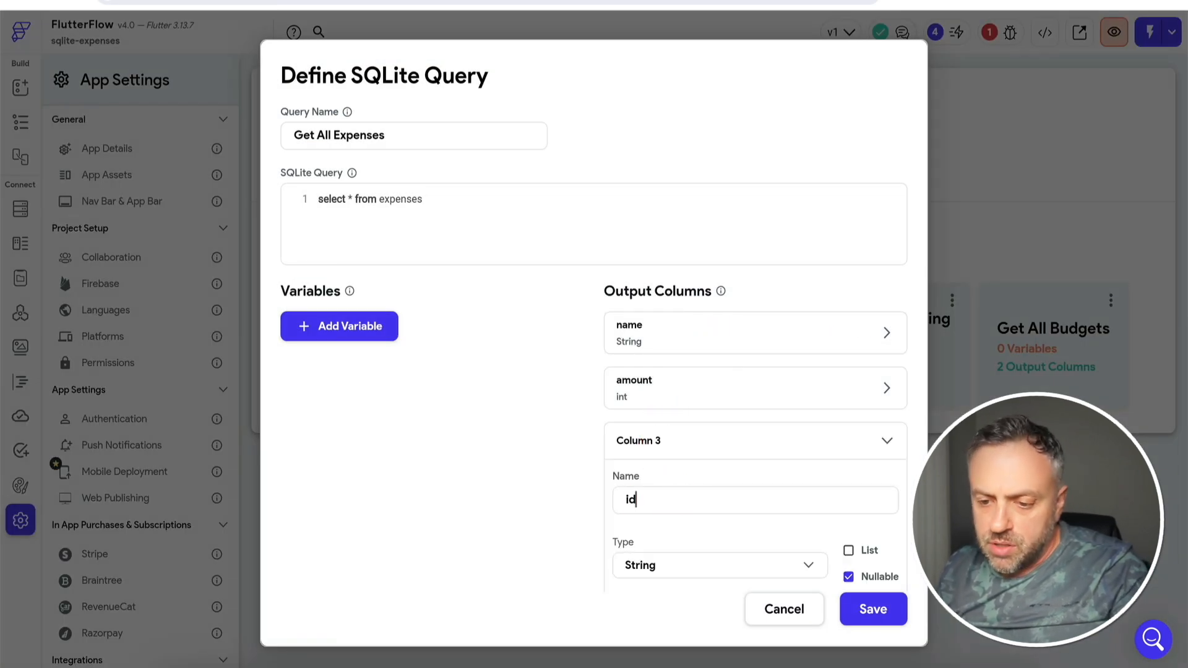
left_click(677, 547)
left_click(695, 303)
left_click(882, 612)
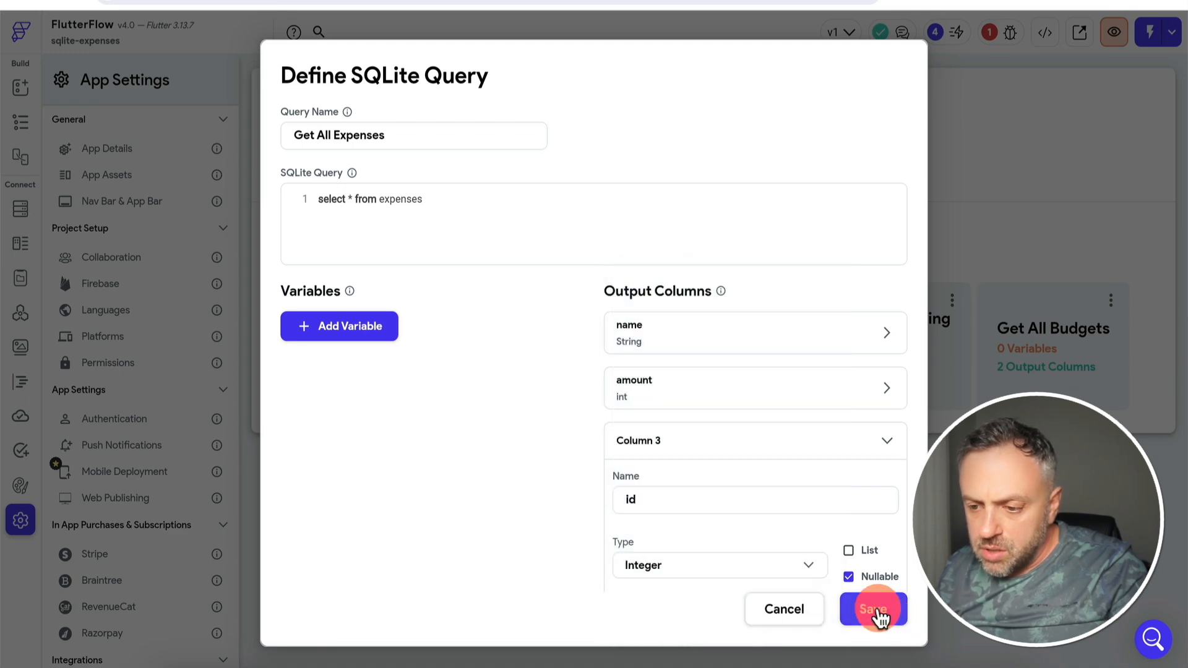
- Add an id output column of type Integer to the Get All Recurring Expenses read query and save it
left_click(885, 347)
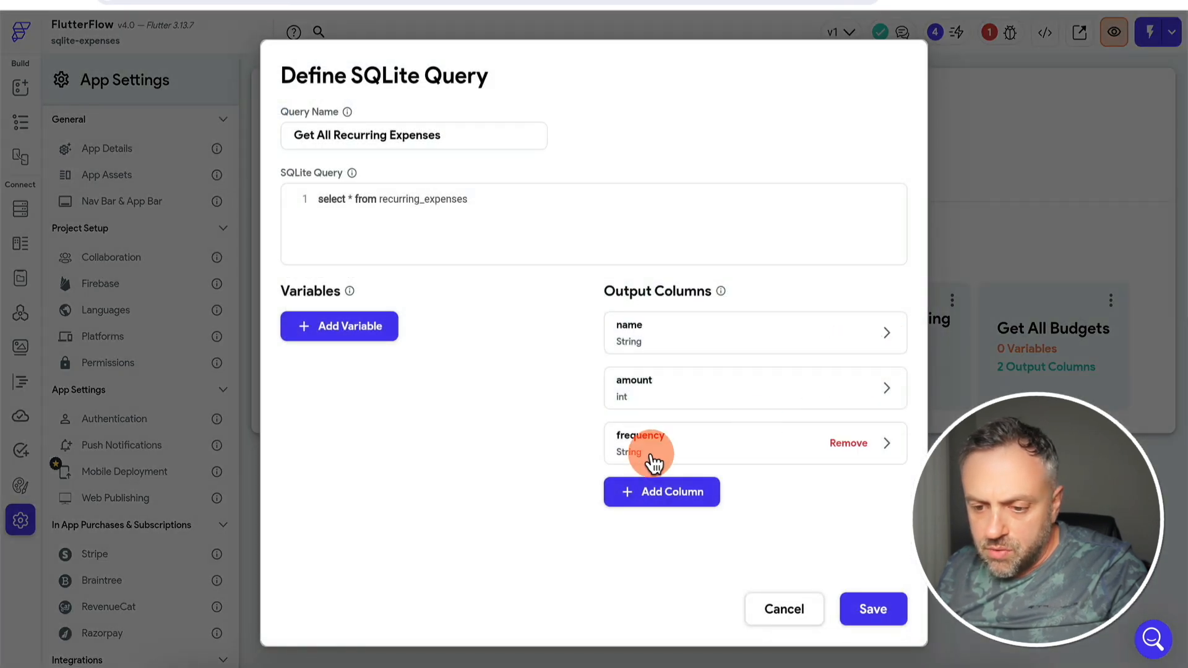
left_click(667, 496)
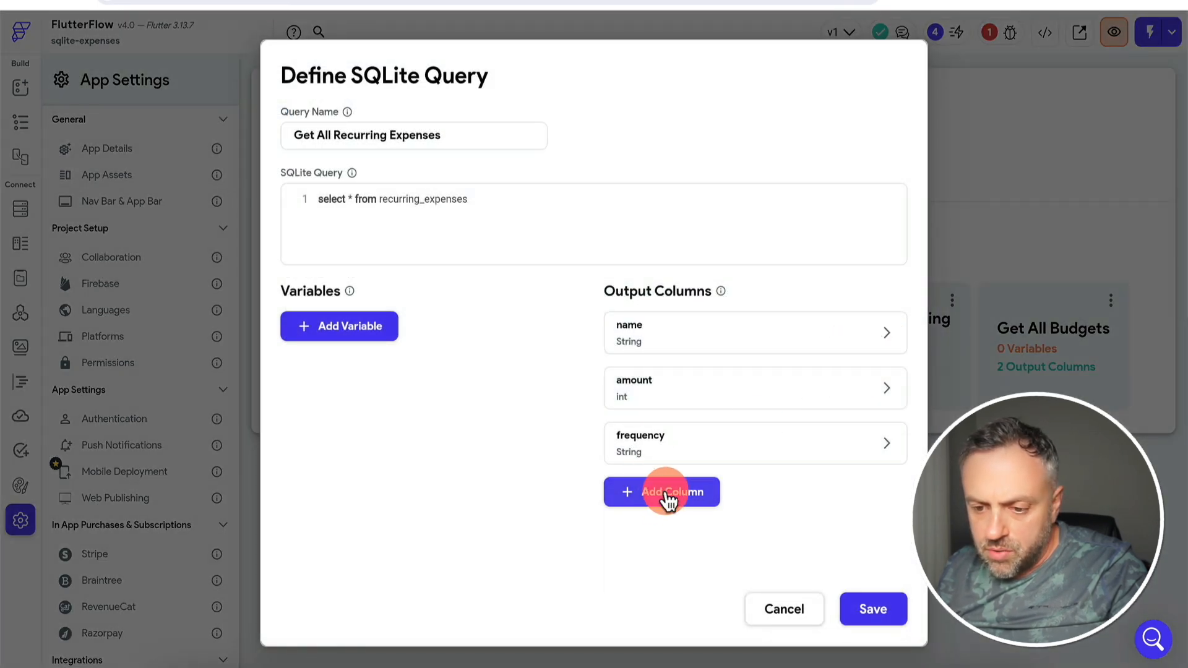
type("id")
scroll(742, 495, "down", 2)
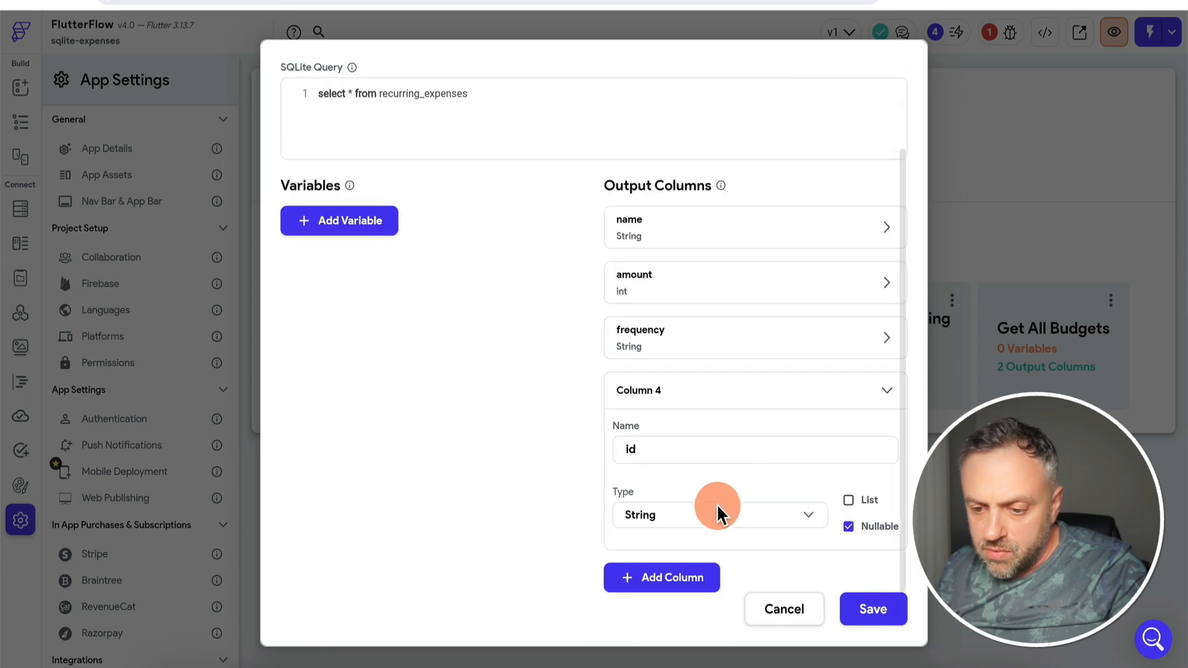
left_click(743, 523)
left_click(708, 297)
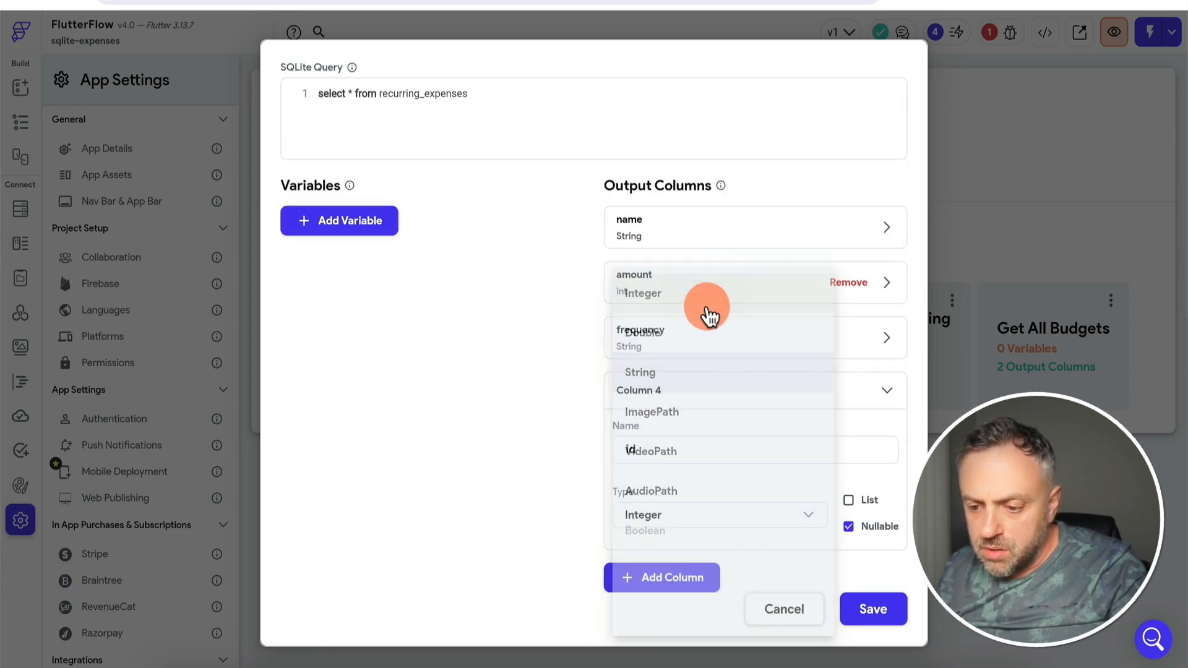
left_click(874, 610)
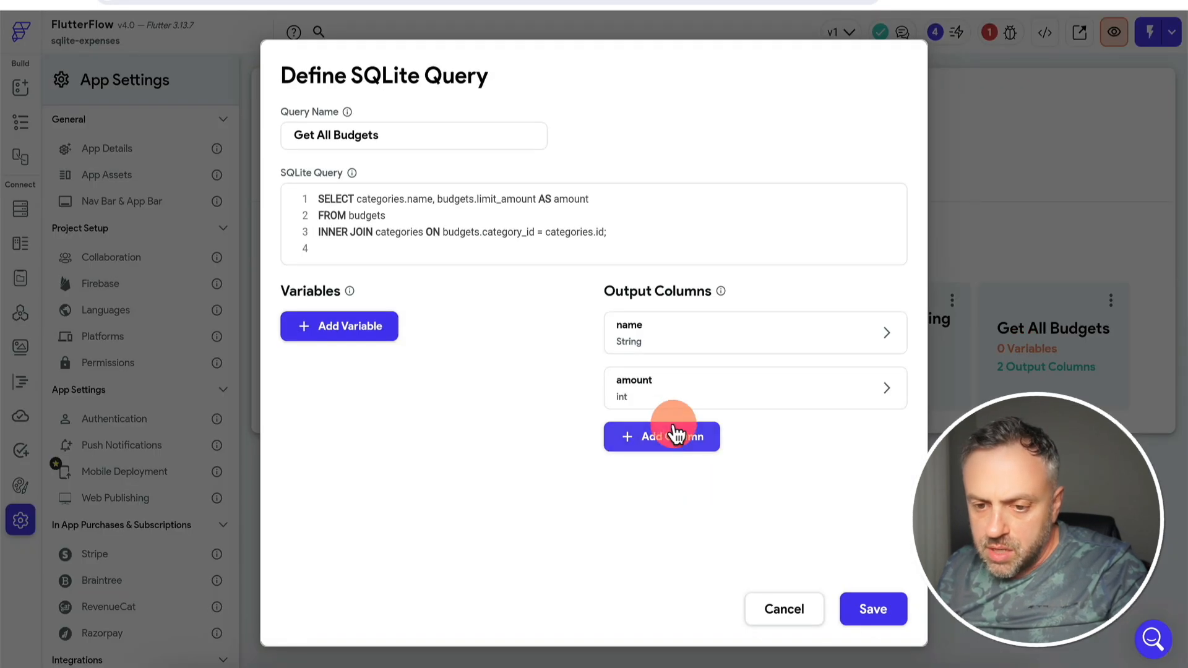
- In the Get All Budgets query, select budgets.id before categories.name and add an id output column of type Integer
left_click(677, 433)
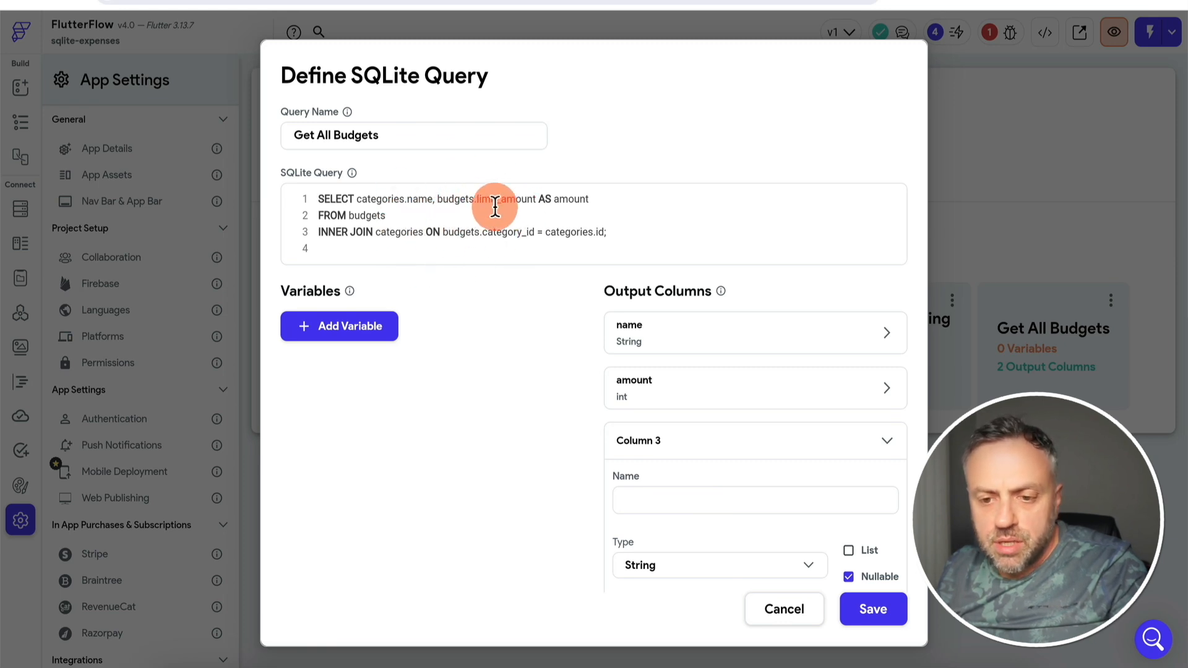
left_click(359, 200)
type("budgets.id, ")
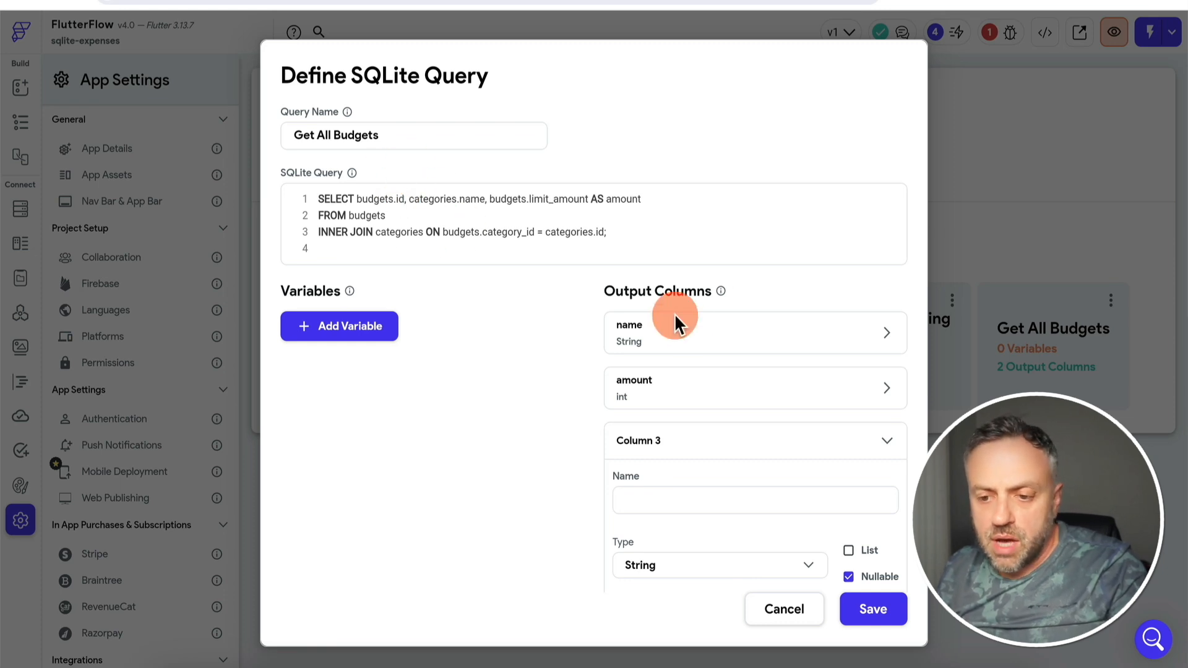
type("id")
scroll(694, 509, "down", 2)
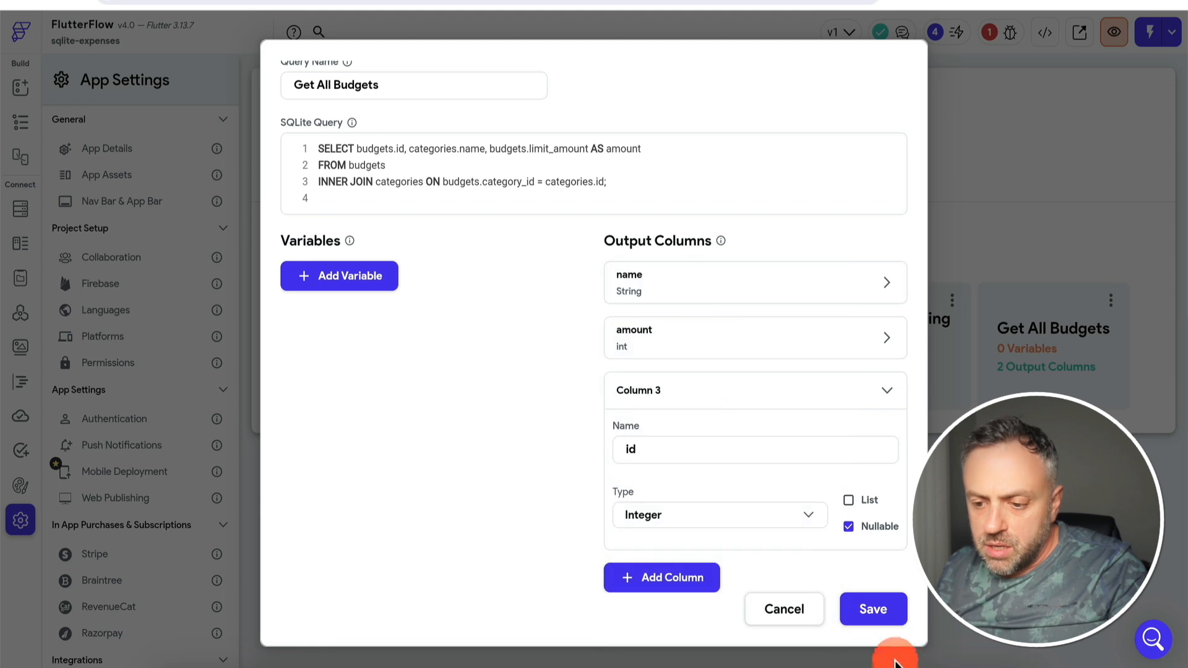
- Copy the Get All Budgets SQL into a new SQL editor in SQLiteStudio and run it to check its output
left_click(637, 172)
key("ctrl+a")
key("ctrl+c")
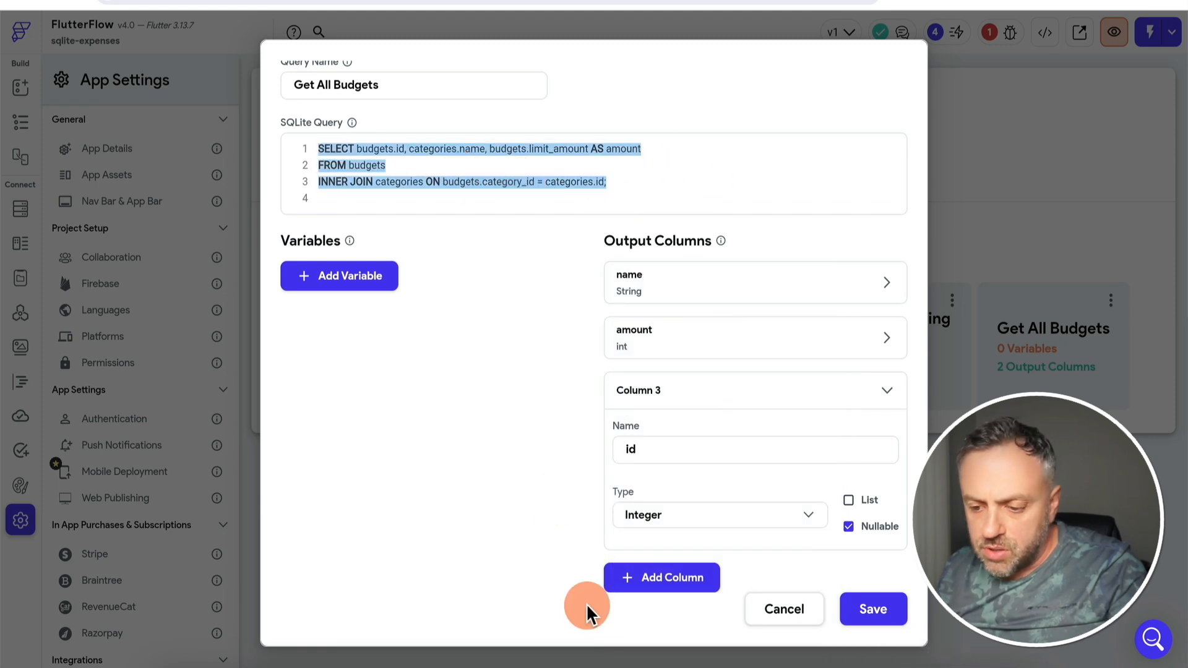
left_click(870, 666)
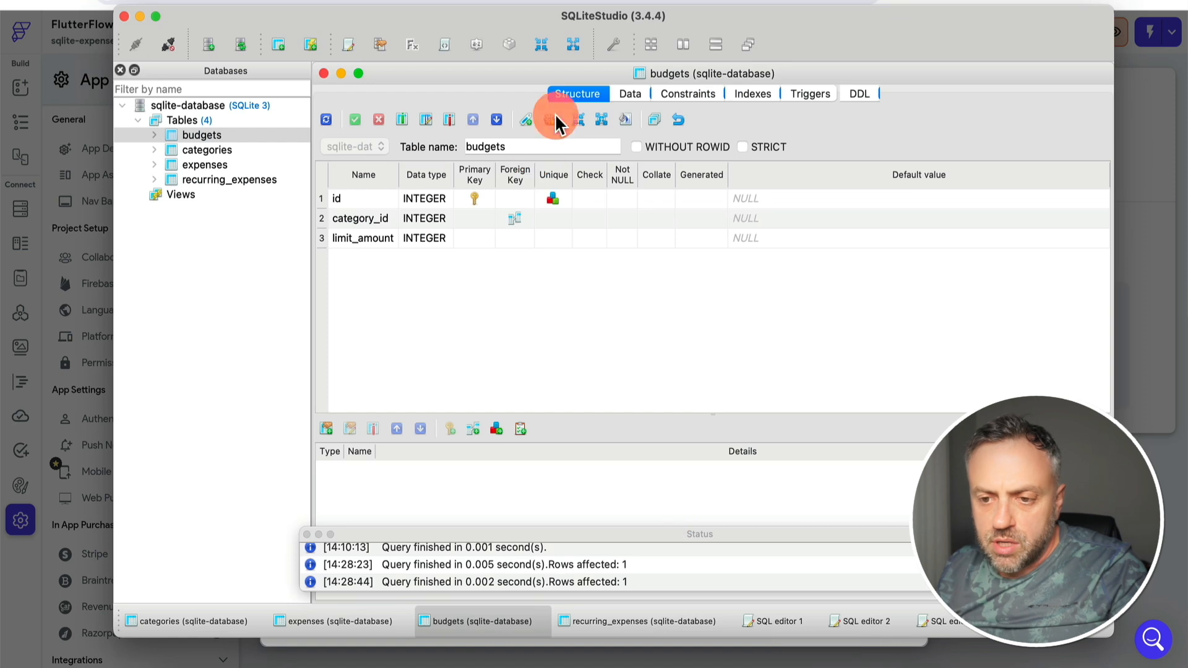
left_click(347, 48)
key("ctrl+v")
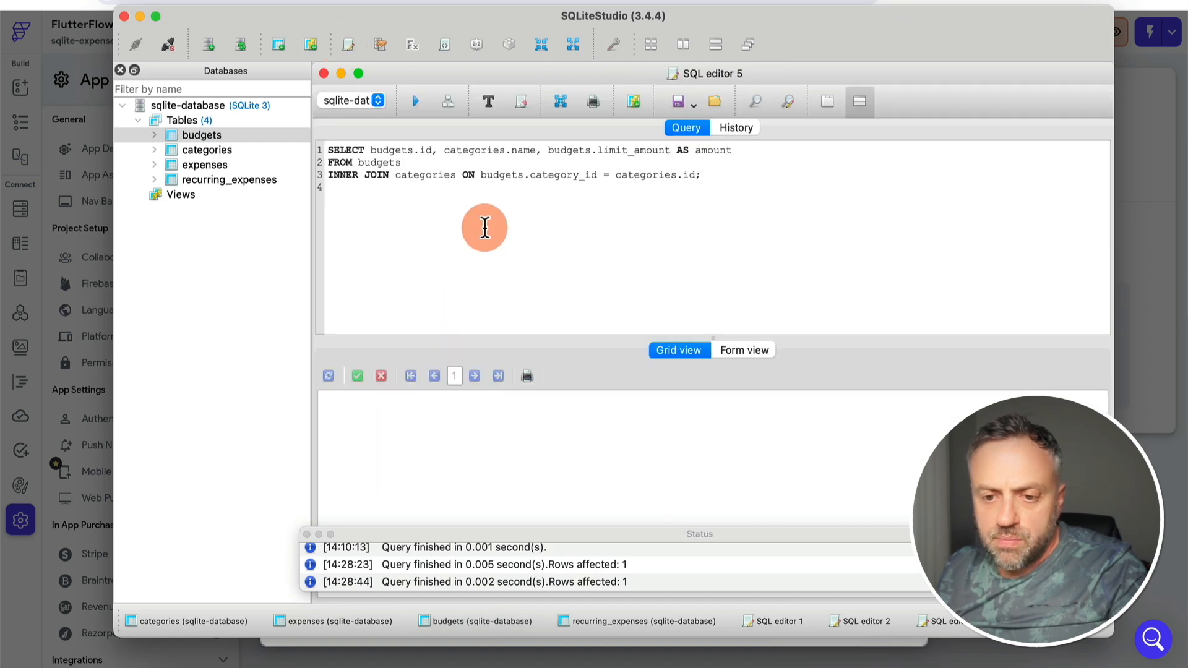
left_click(412, 99)
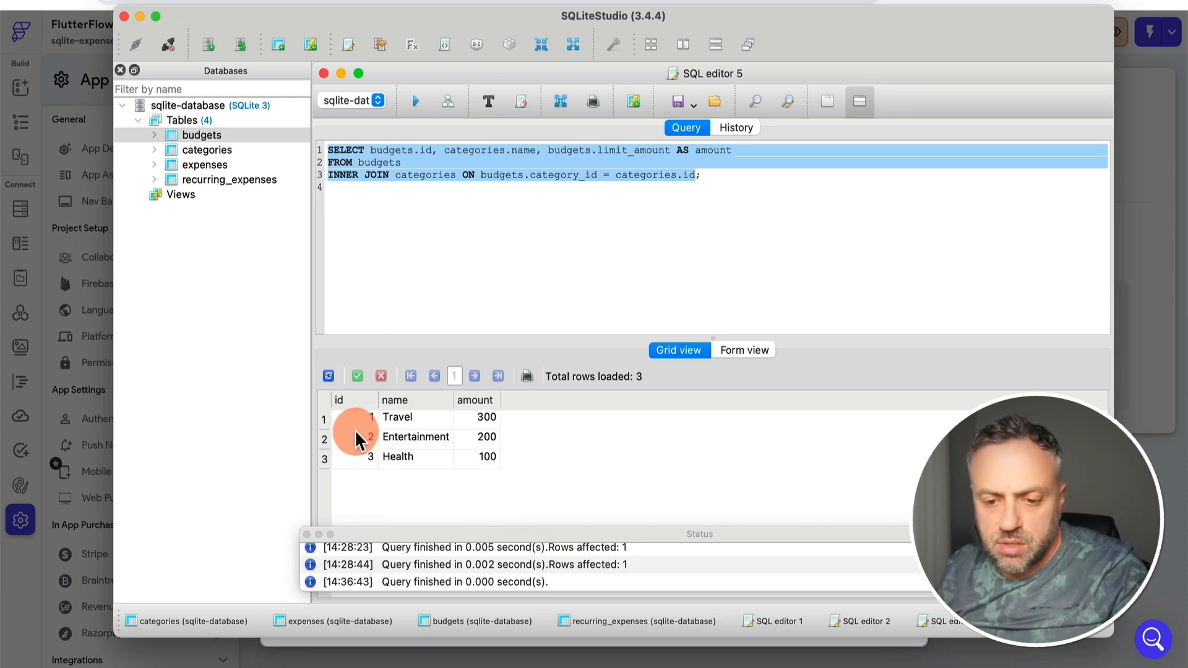
- Switch back to FlutterFlow, save the Get All Budgets query and return to the expenses page
key("super+Tab")
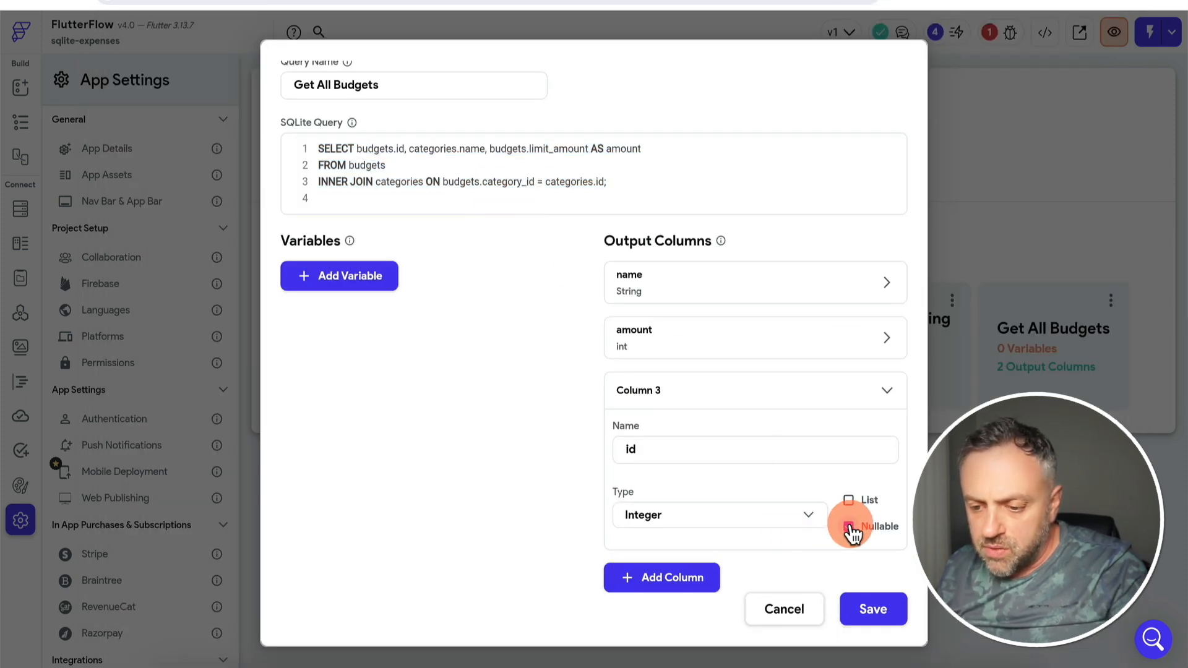
left_click(873, 611)
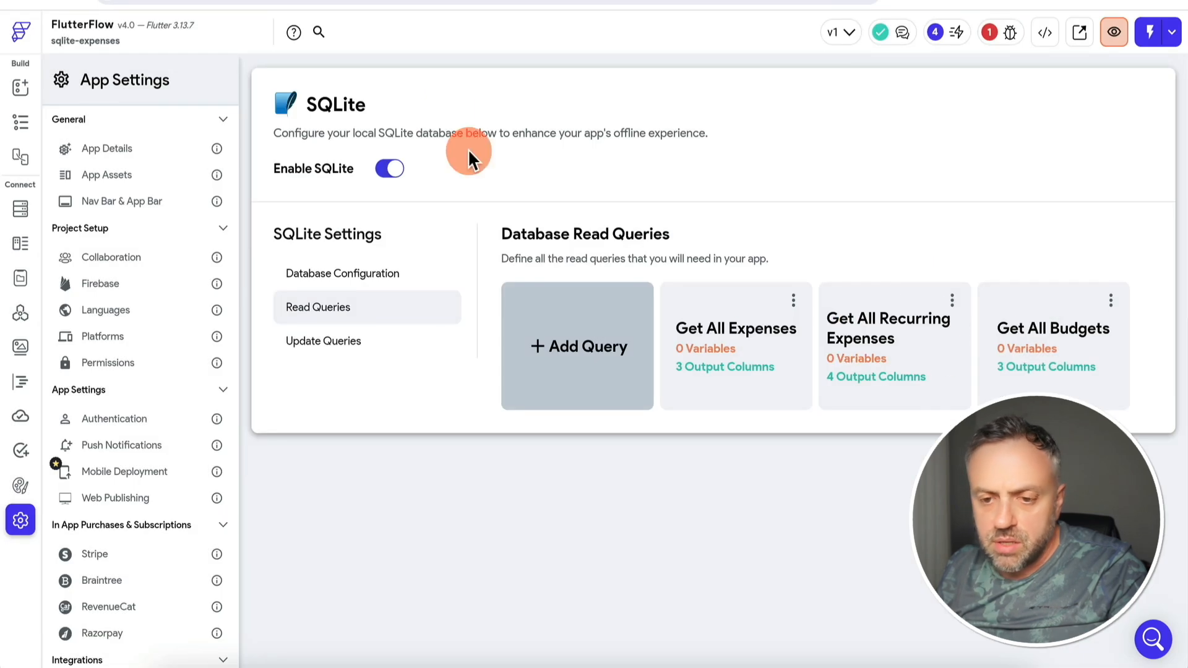
left_click(21, 86)
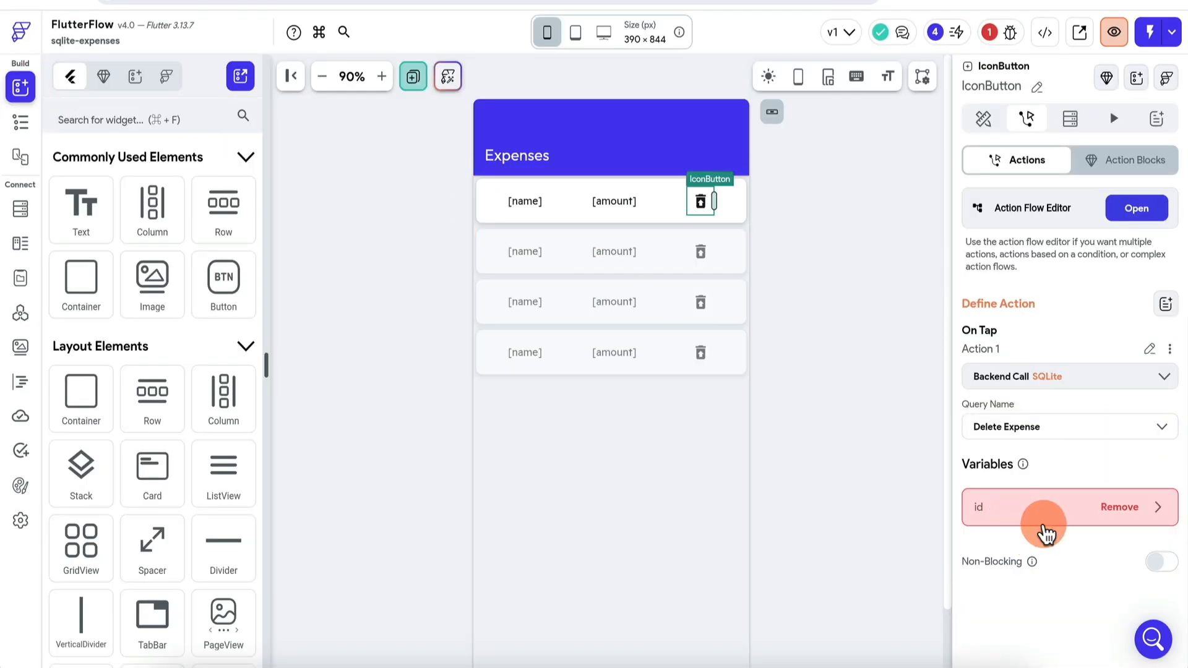
- Set the value of the Delete Expense action's id variable to the id field of the Get All Expenses row
left_click(1046, 527)
left_click(1003, 496)
left_click(889, 476)
left_click(770, 580)
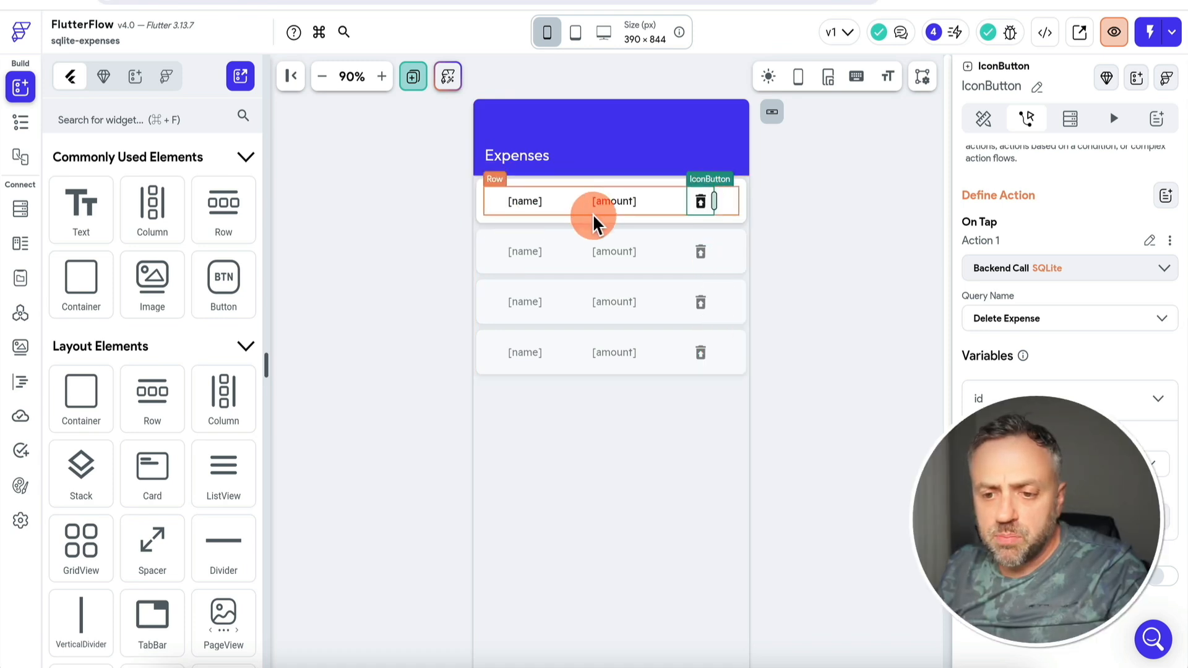
- Add a Navigate To action for the expenses page after the Delete Expense call in the IconButton's On Tap flow
scroll(1067, 353, "up", 2)
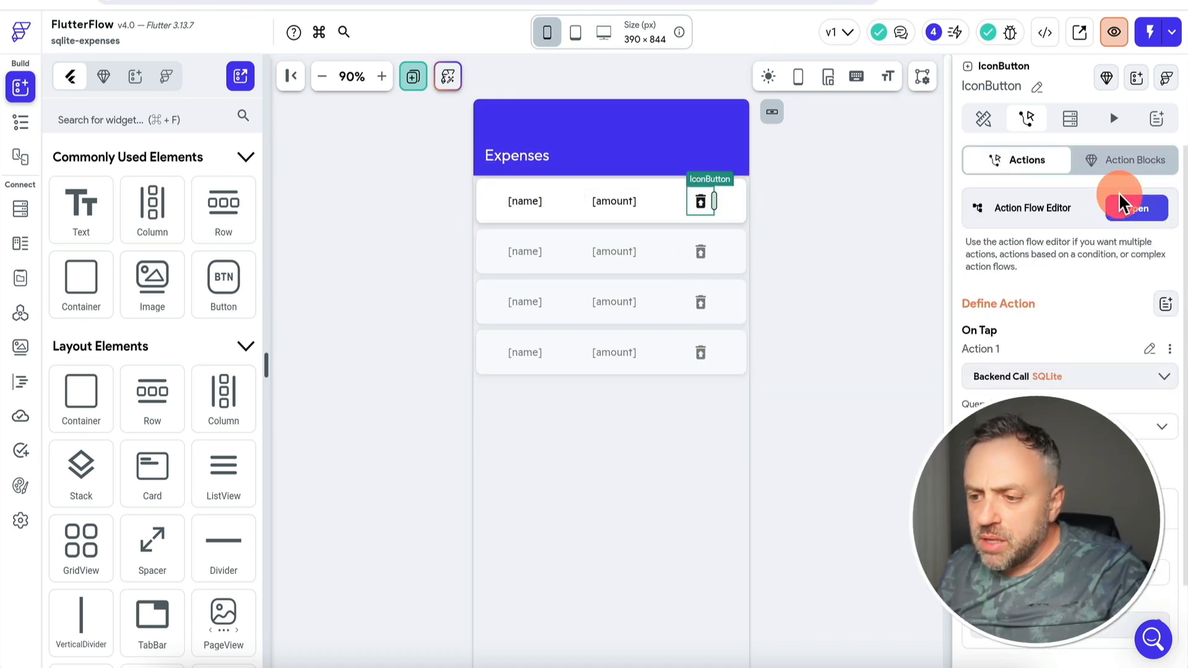
left_click(1135, 209)
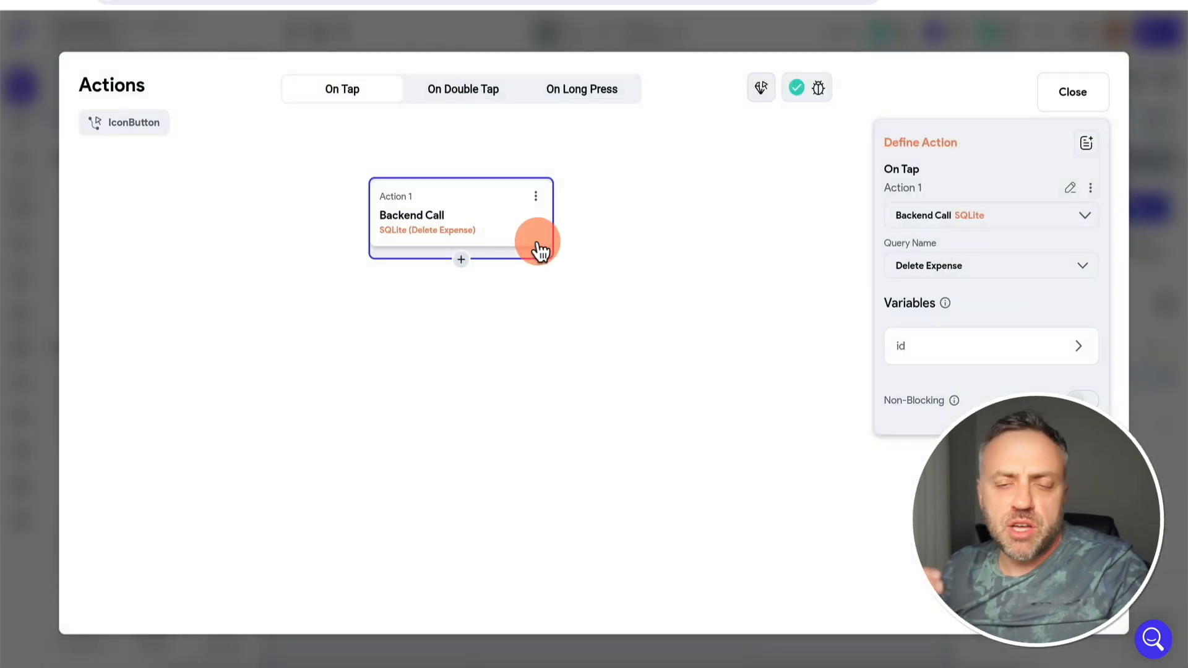
left_click(462, 259)
left_click(463, 298)
left_click(973, 267)
type("navi")
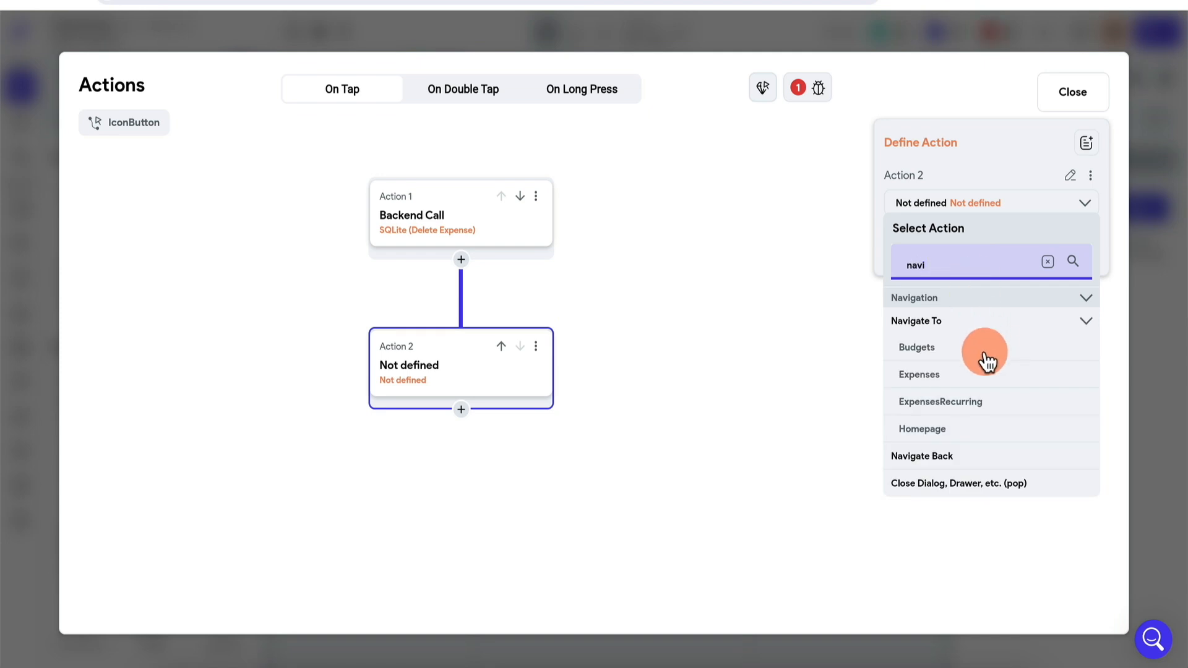
left_click(960, 378)
- Set the Navigate To action's transition type to Instant and disable Allow Back Navigation
left_click(960, 366)
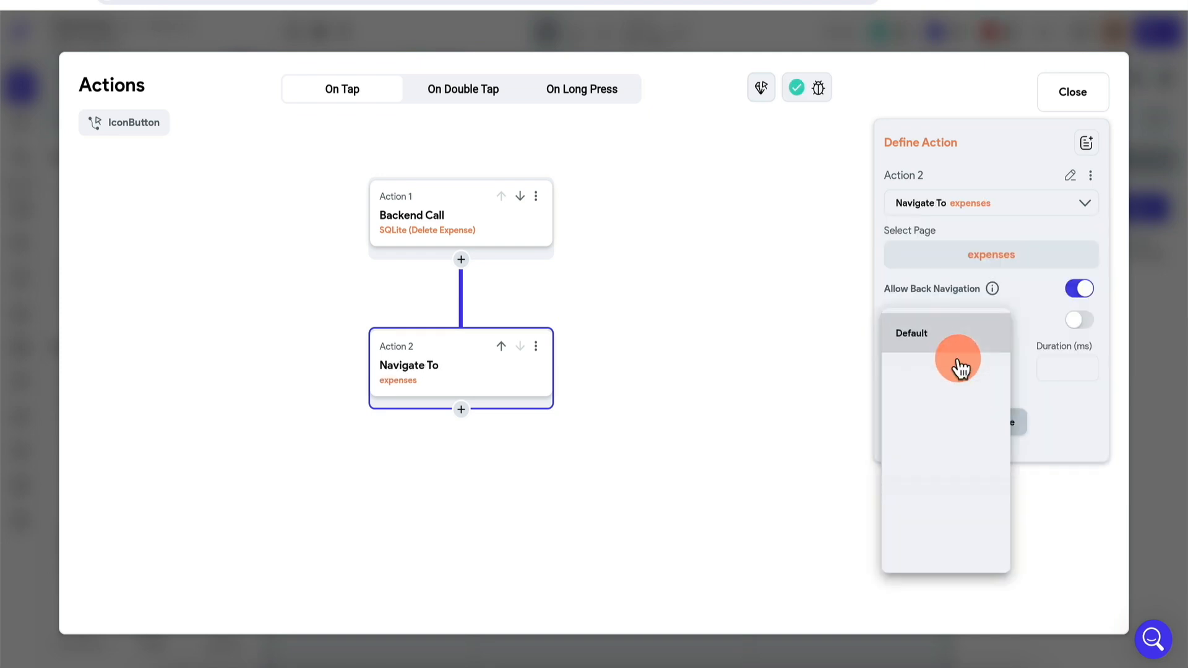
left_click(930, 388)
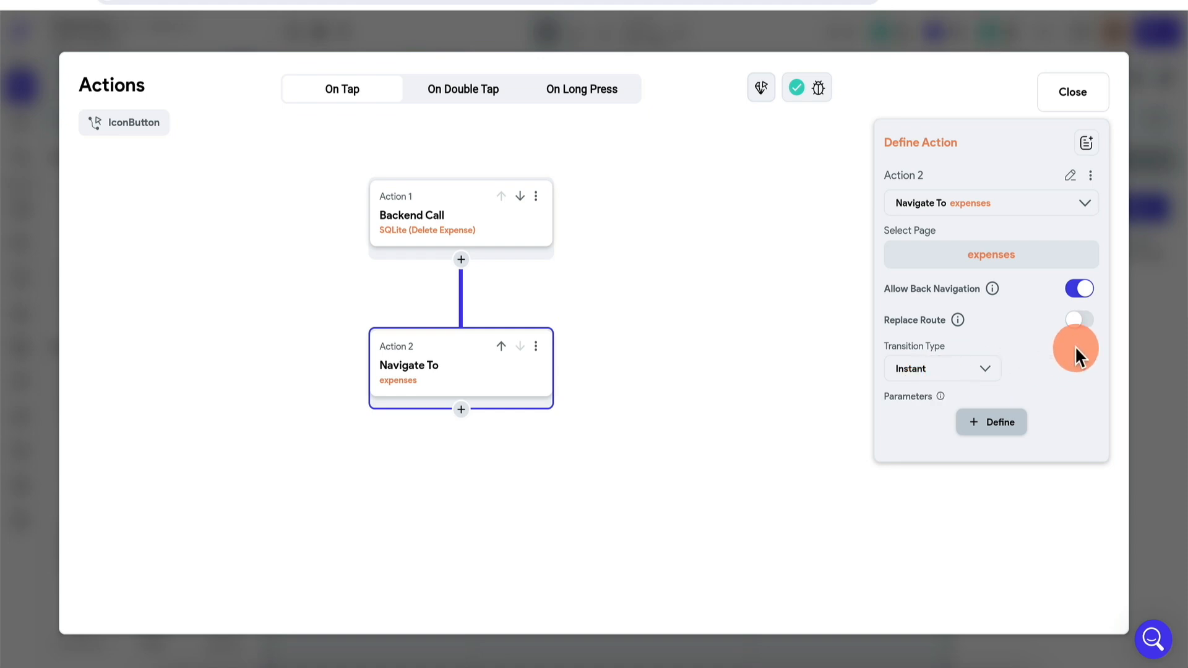
left_click(1078, 289)
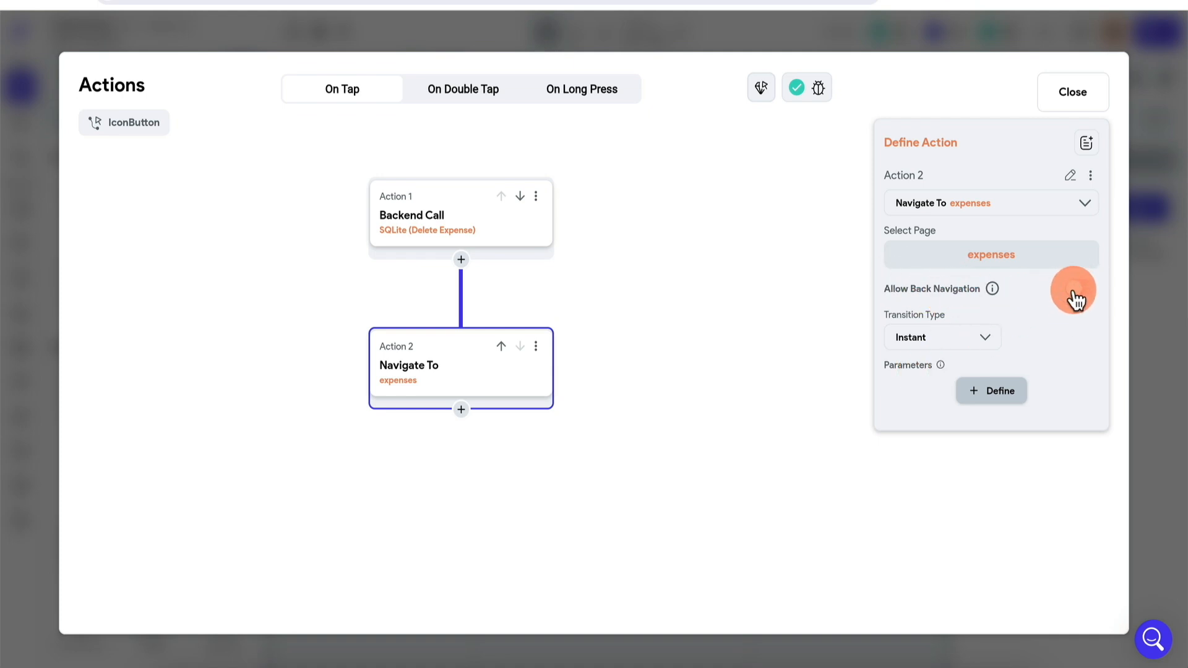
left_click(1152, 276)
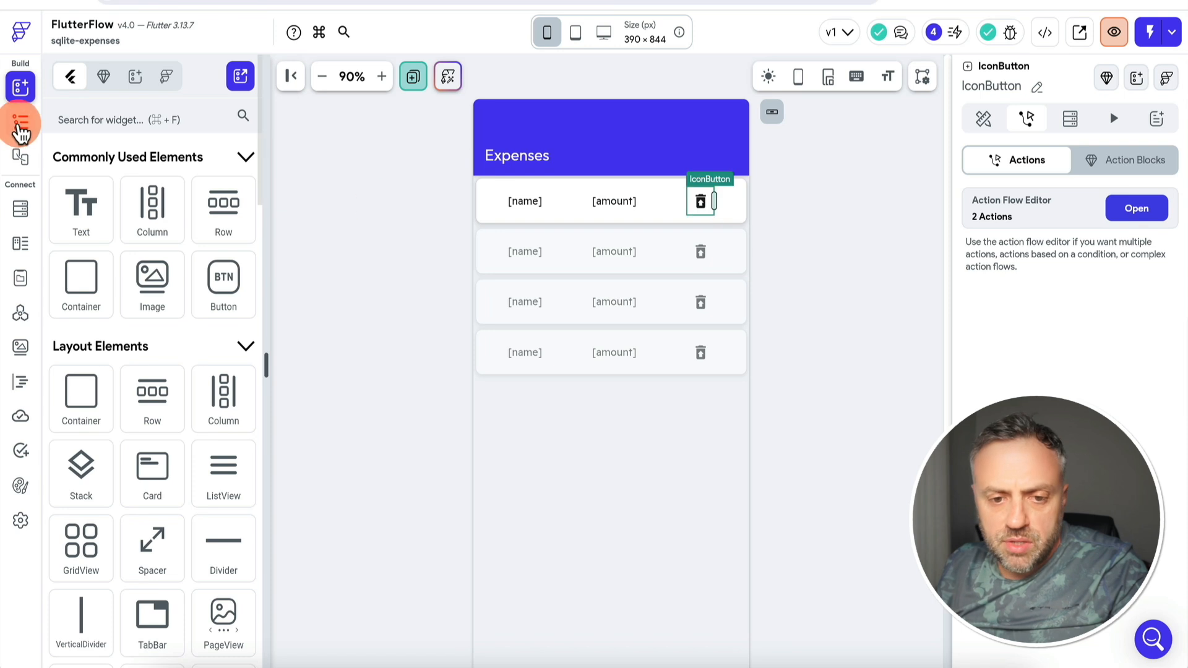
- Copy the trash IconButton's whole On Tap action chain, starting from the Delete Expense call
left_click(20, 121)
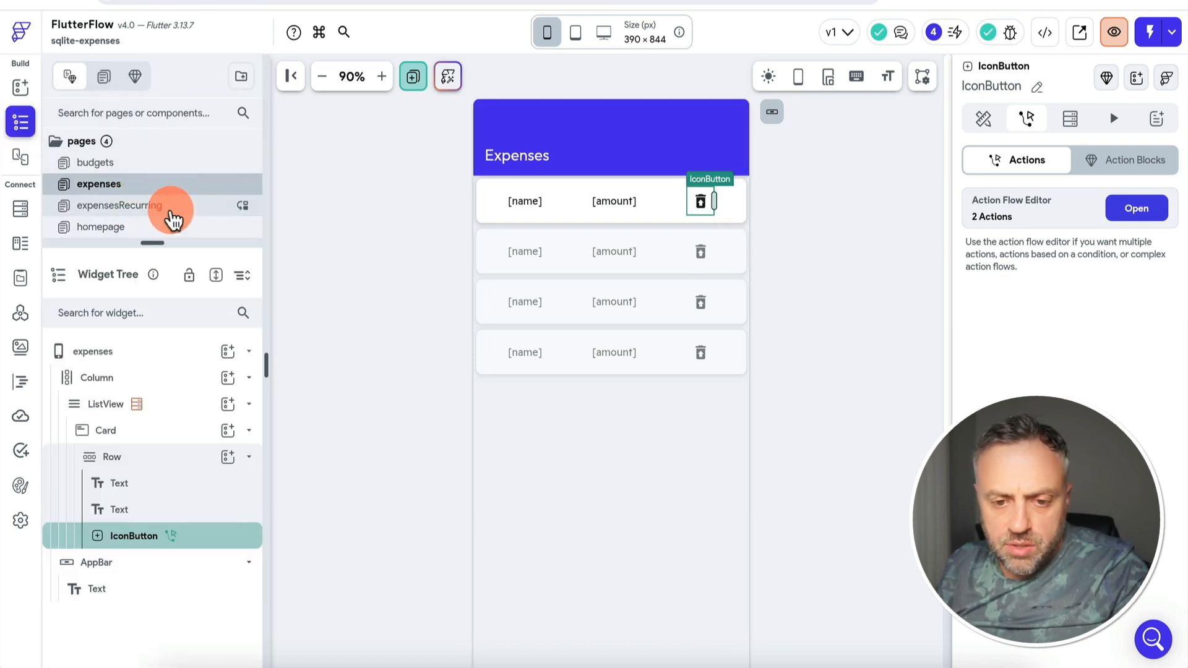
left_click(1137, 209)
left_click(536, 196)
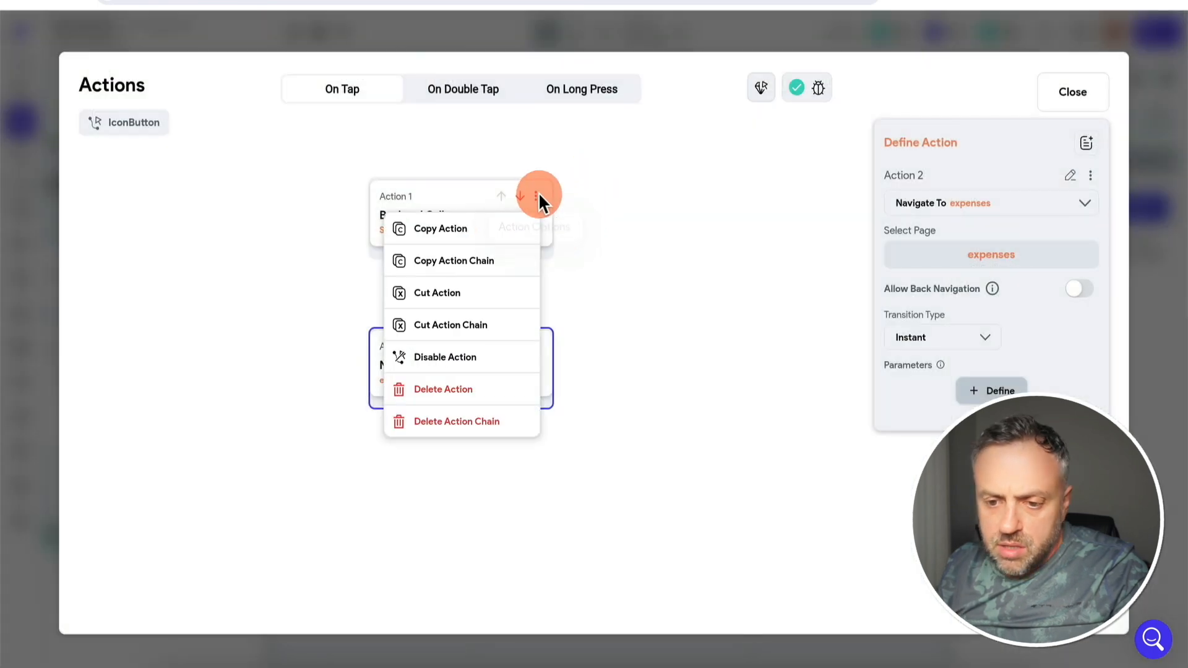
left_click(492, 262)
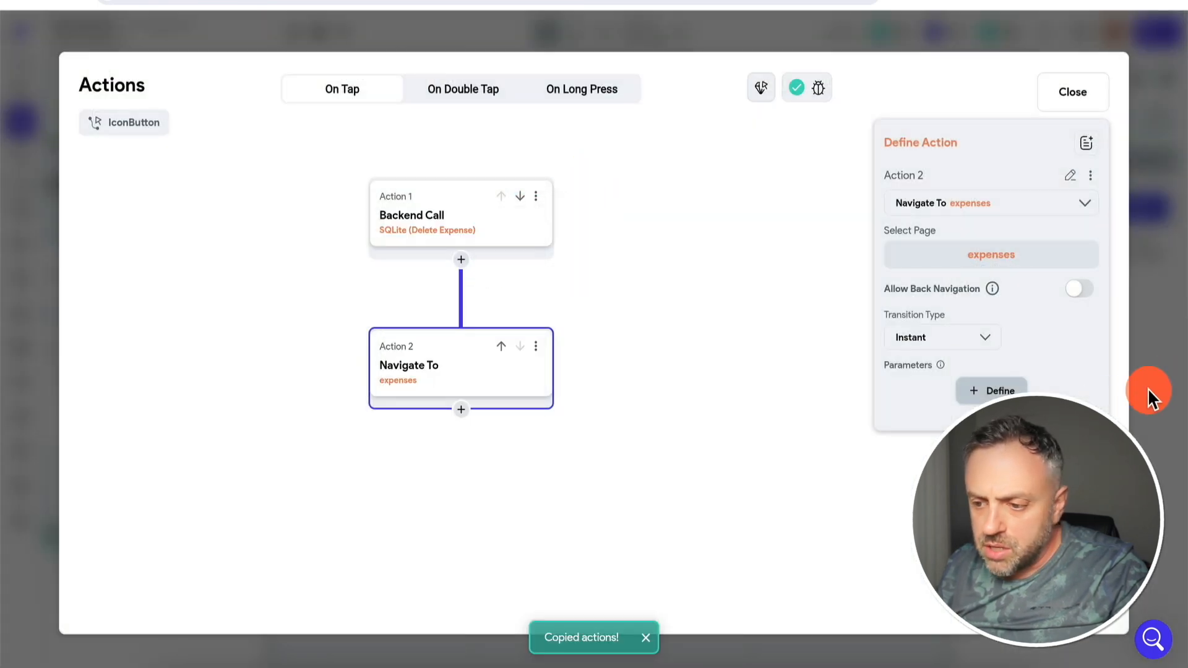
left_click(1135, 403)
- On the expensesRecurring page, add an IconButton to the Row inside the list's Card
left_click(122, 205)
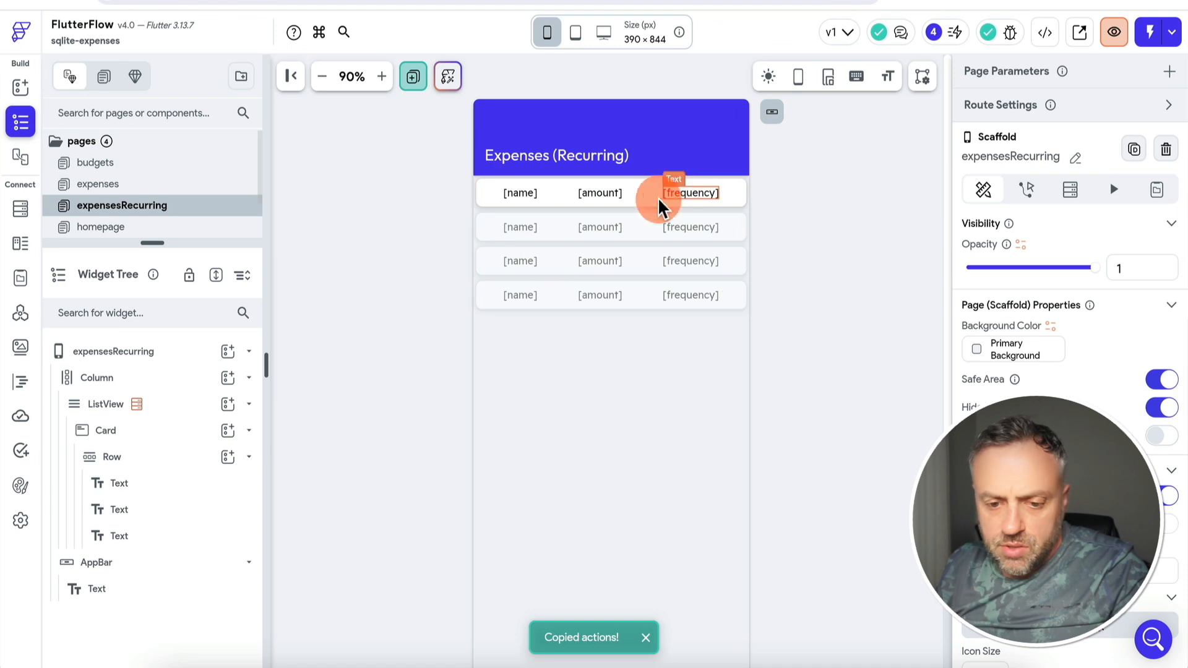
left_click(228, 457)
type("icon")
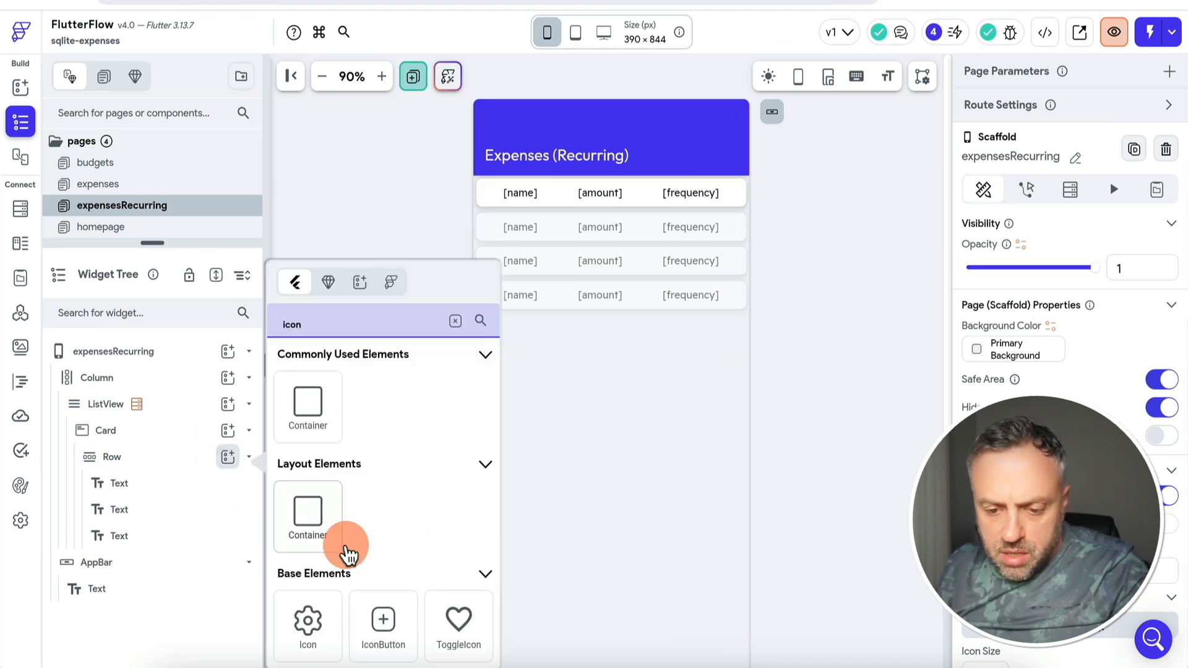
left_click(387, 618)
- Clear the fill color and the border color of the recurring expenses IconButton
scroll(1024, 306, "down", 5)
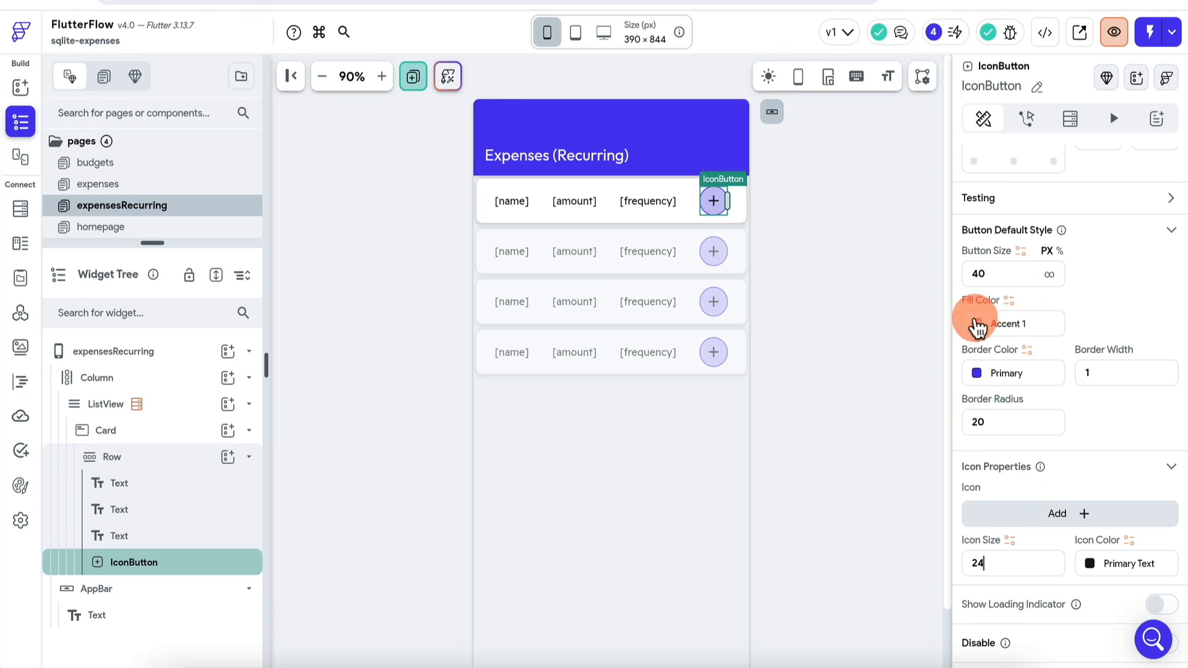
left_click(980, 324)
left_click(978, 374)
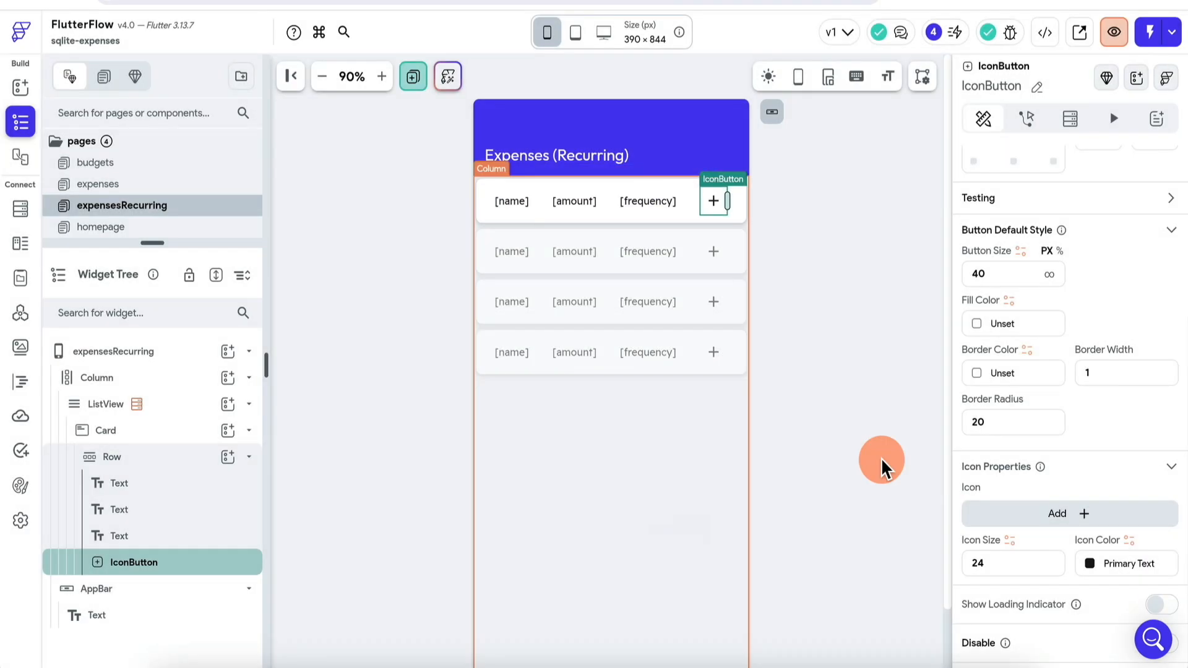
- Give the recurring expenses IconButton a filled Material trash icon, searching the icon library for "trash"
left_click(1056, 516)
left_click(625, 217)
type("trash")
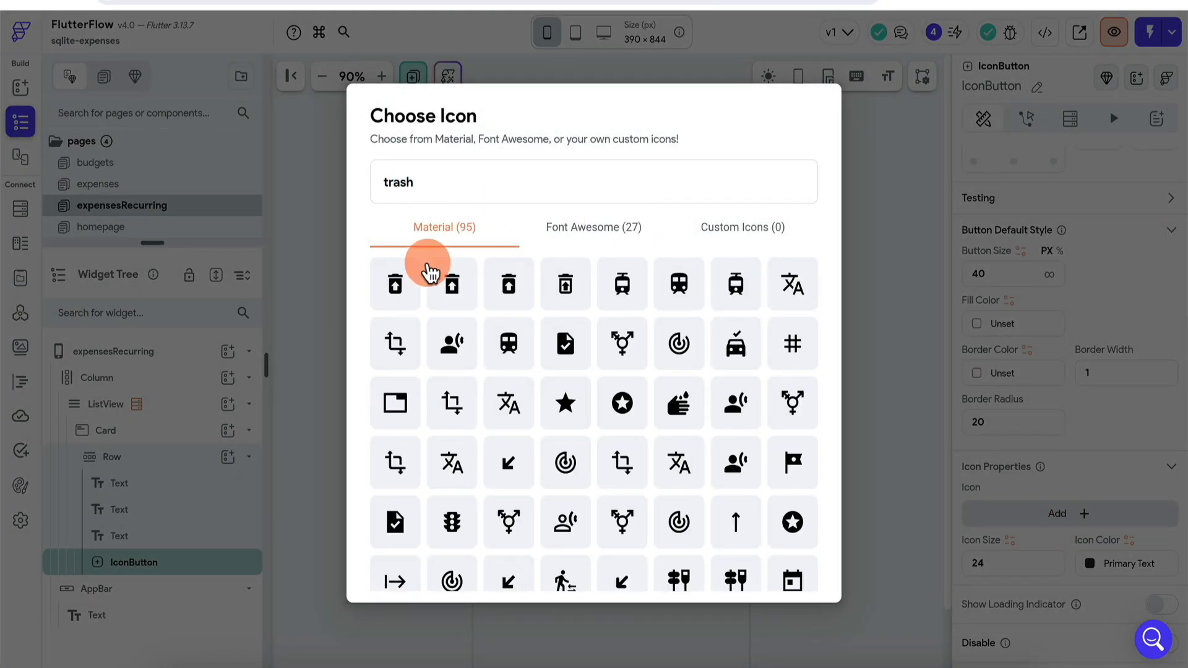
left_click(395, 284)
- Paste the copied action chain as the recurring expenses IconButton's On Tap actions
left_click(1026, 118)
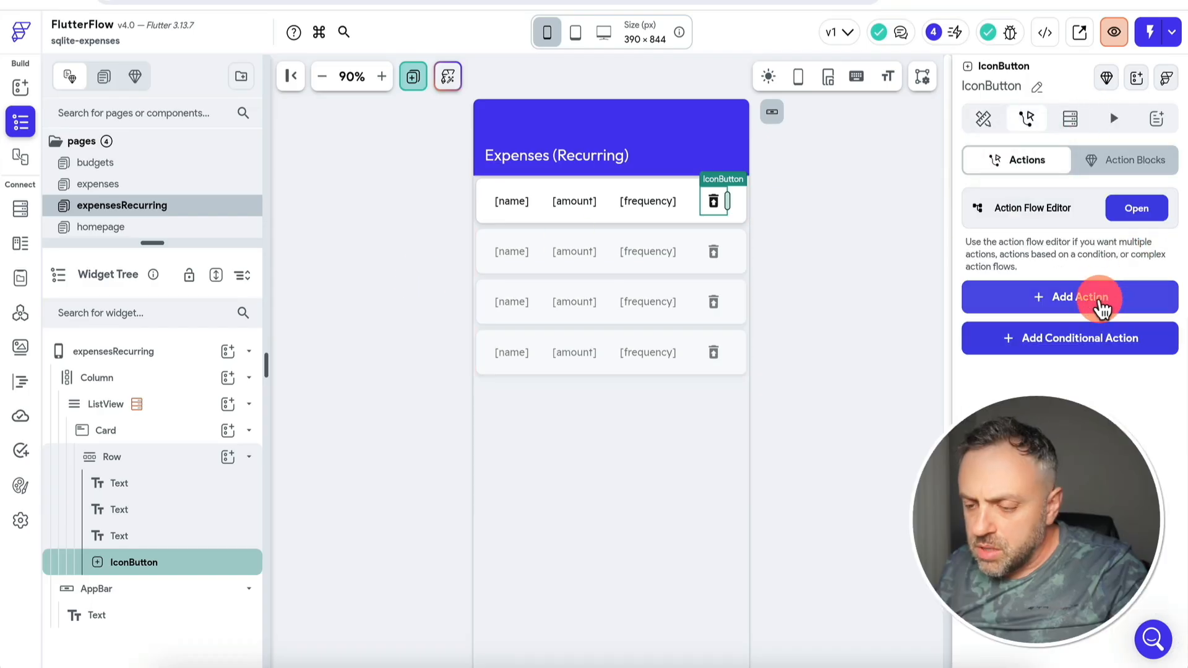
left_click(1136, 207)
left_click(495, 591)
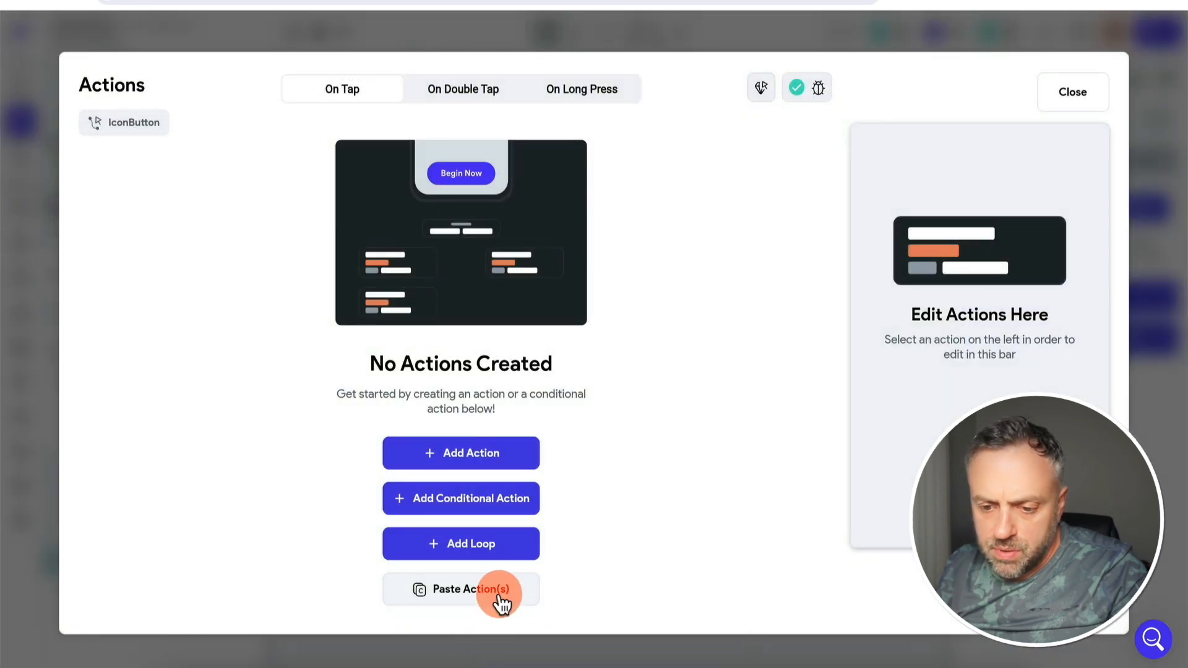
- Switch the pasted backend call to the Delete Recurring Expense query and bind its id variable to the id of Get All Recurring Expenses Row
left_click(475, 217)
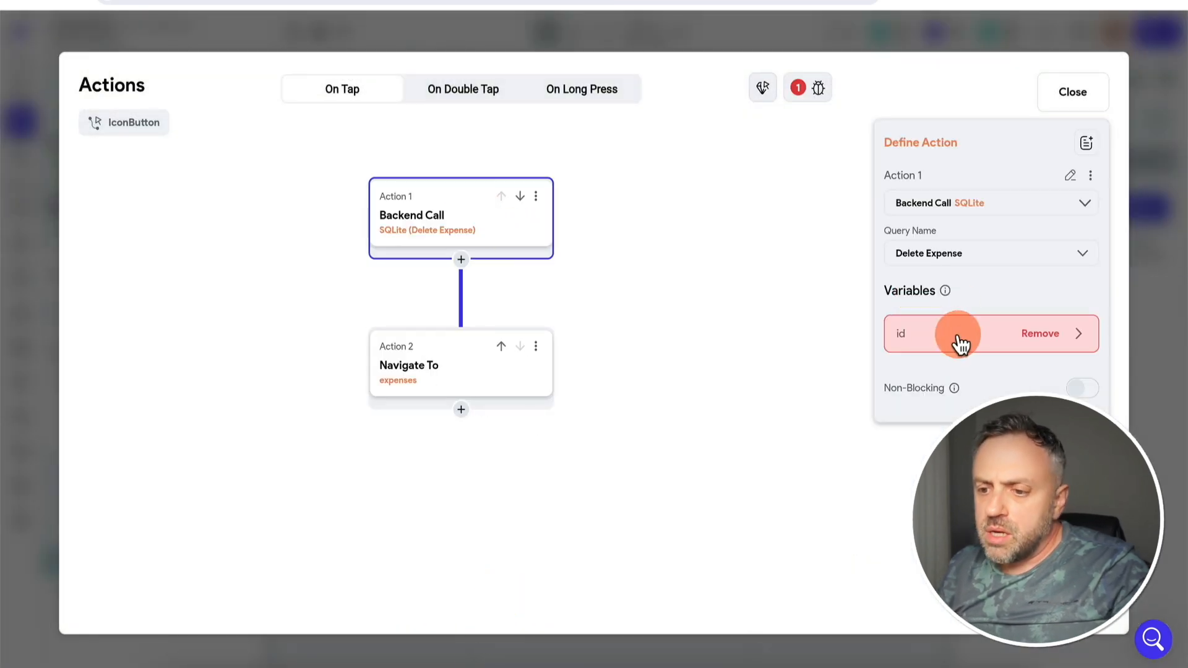
left_click(958, 260)
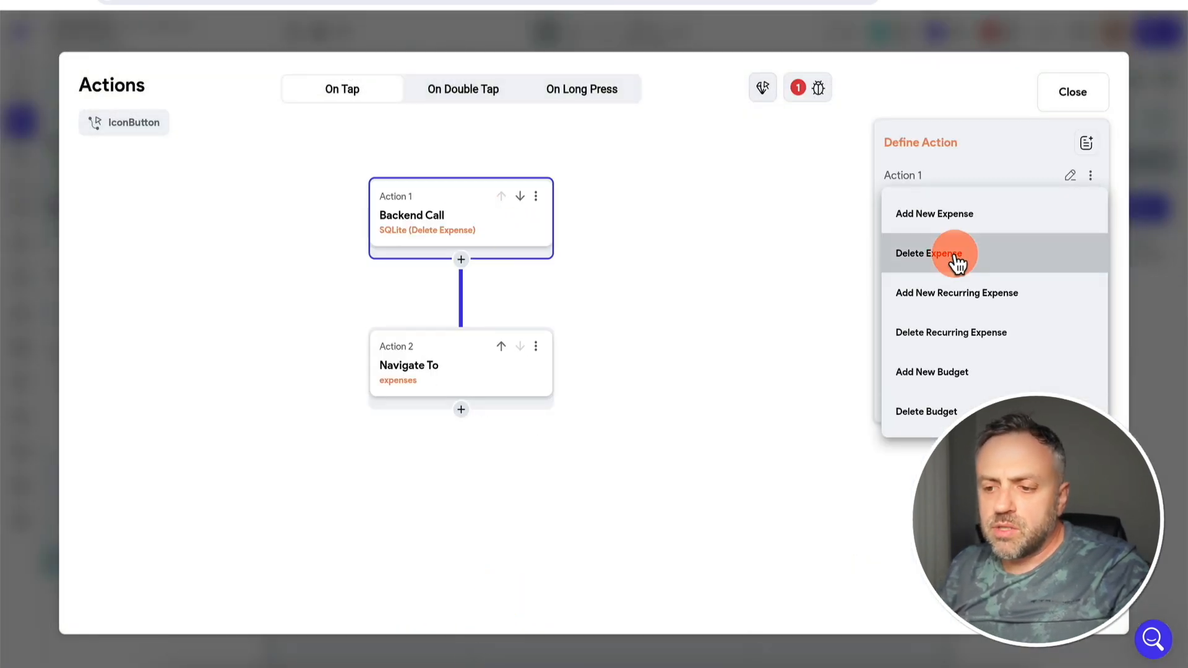
left_click(952, 334)
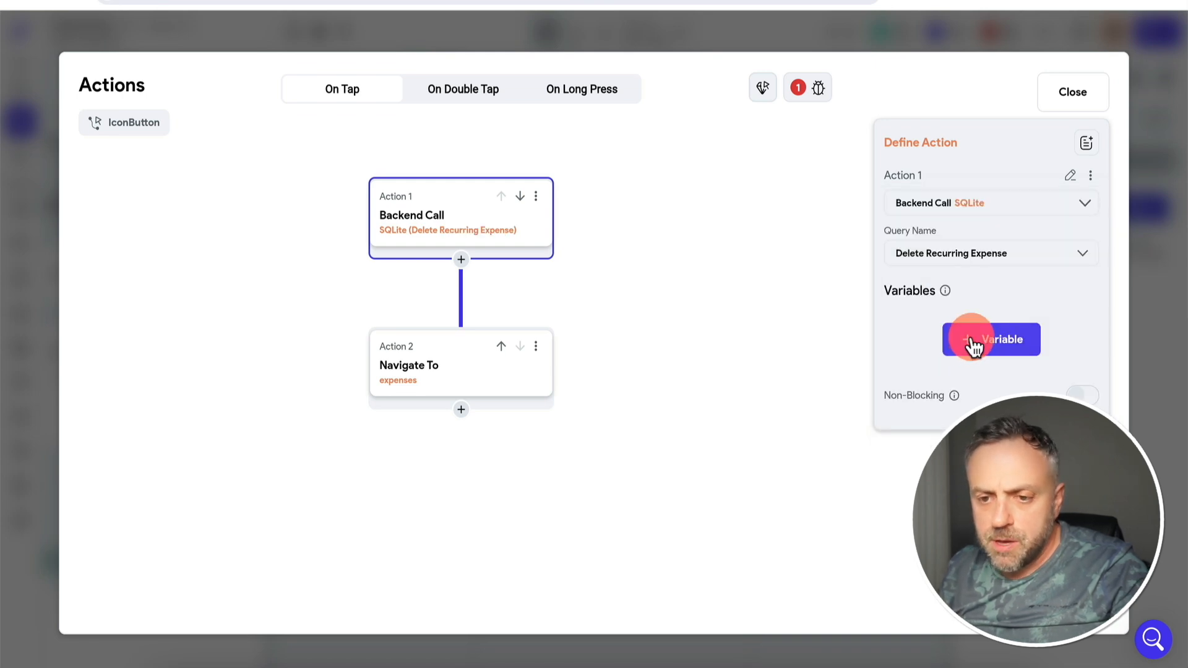
left_click(973, 344)
left_click(958, 398)
left_click(945, 409)
left_click(926, 426)
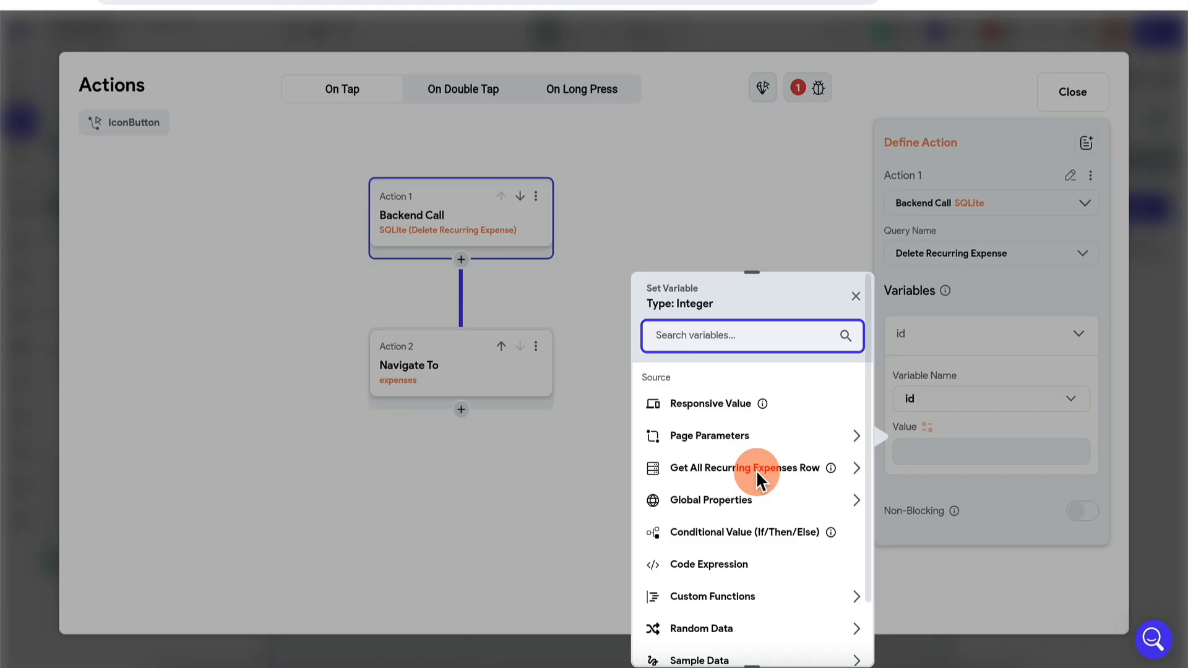
left_click(746, 469)
left_click(700, 601)
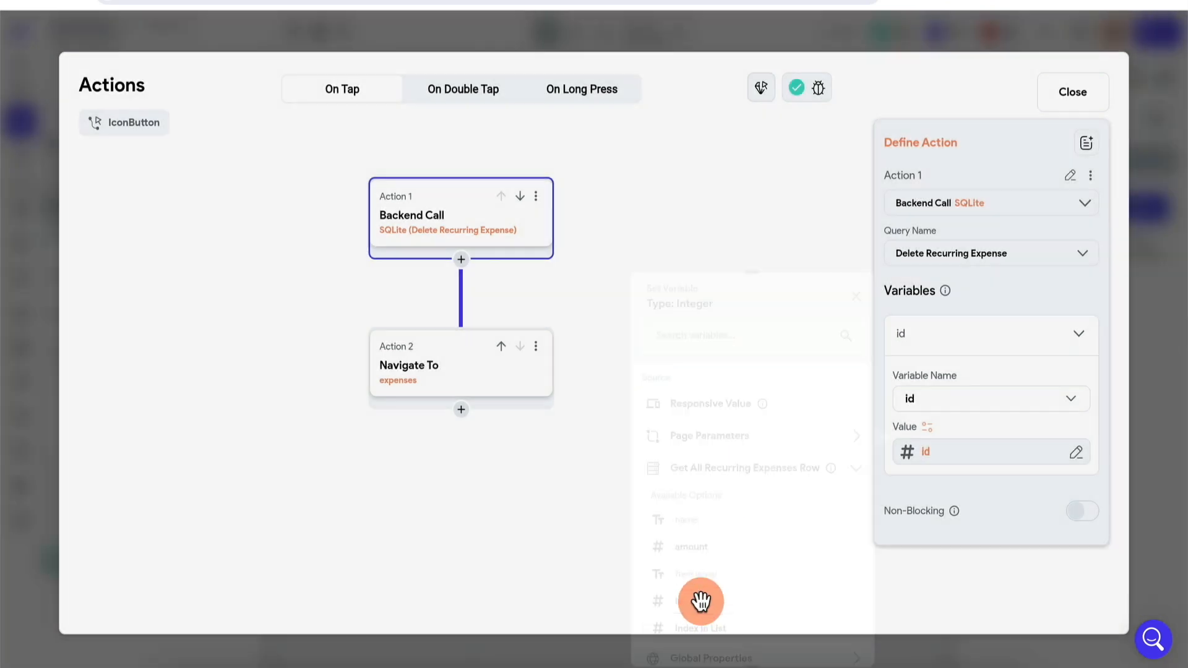
- Set the Navigate To action's target page to expensesRecurring and close the action editor
left_click(459, 374)
left_click(992, 254)
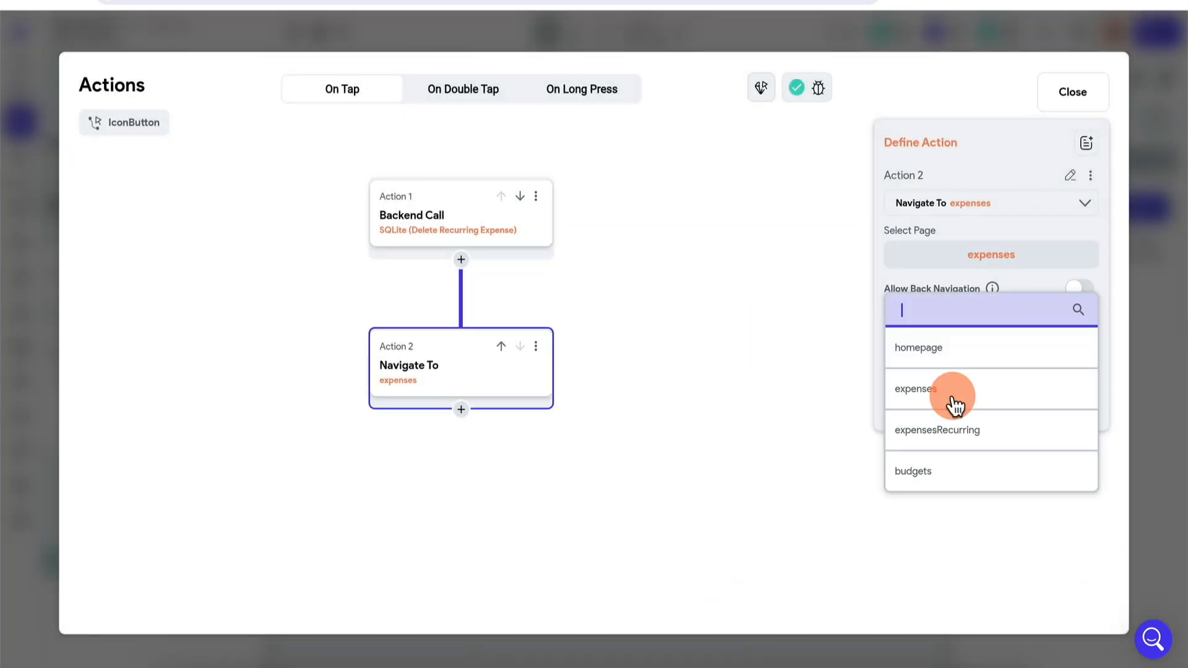
left_click(957, 436)
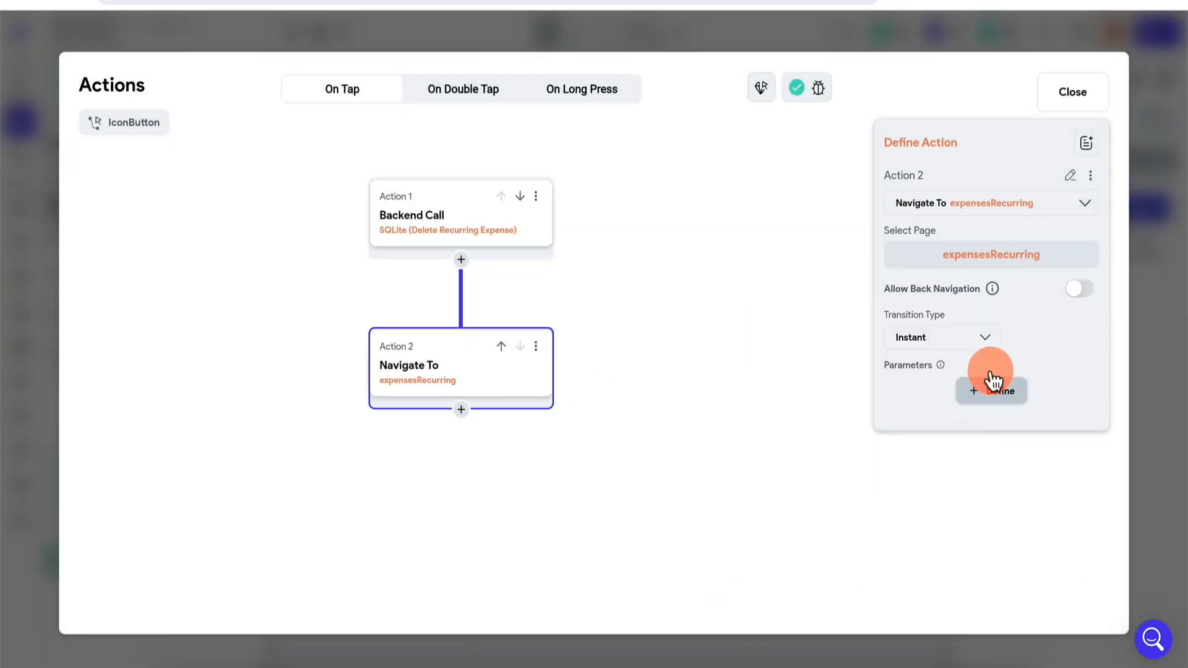
left_click(1167, 462)
- On the budgets page, add an IconButton to the Row inside the list's Card
left_click(150, 164)
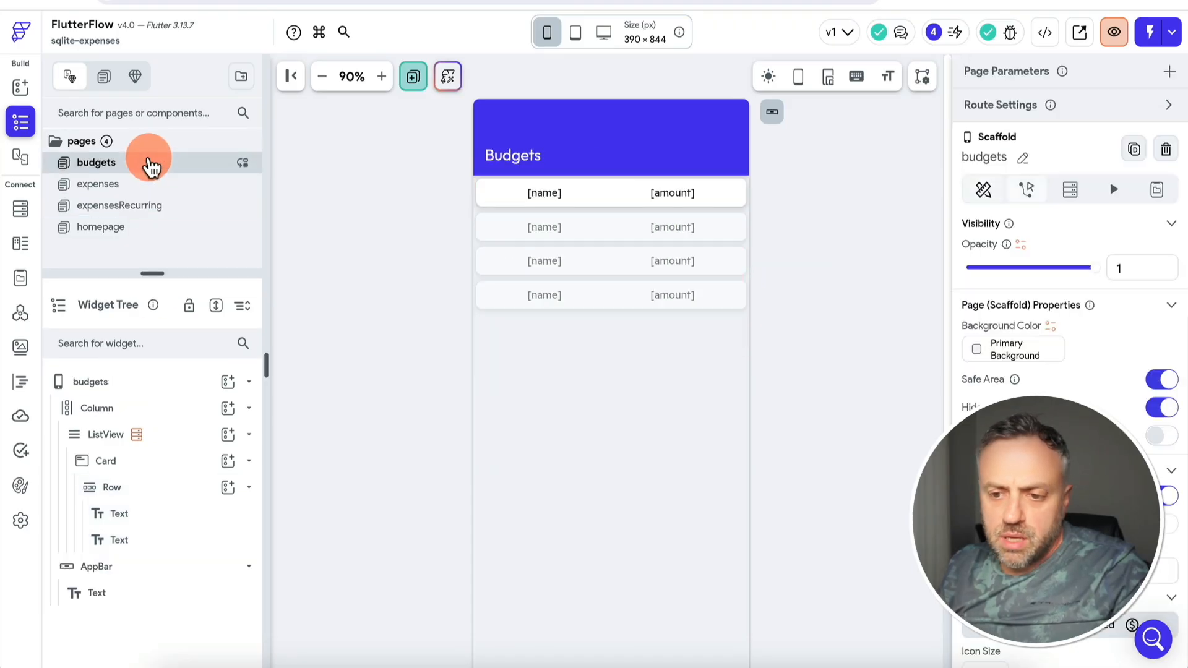
left_click(228, 491)
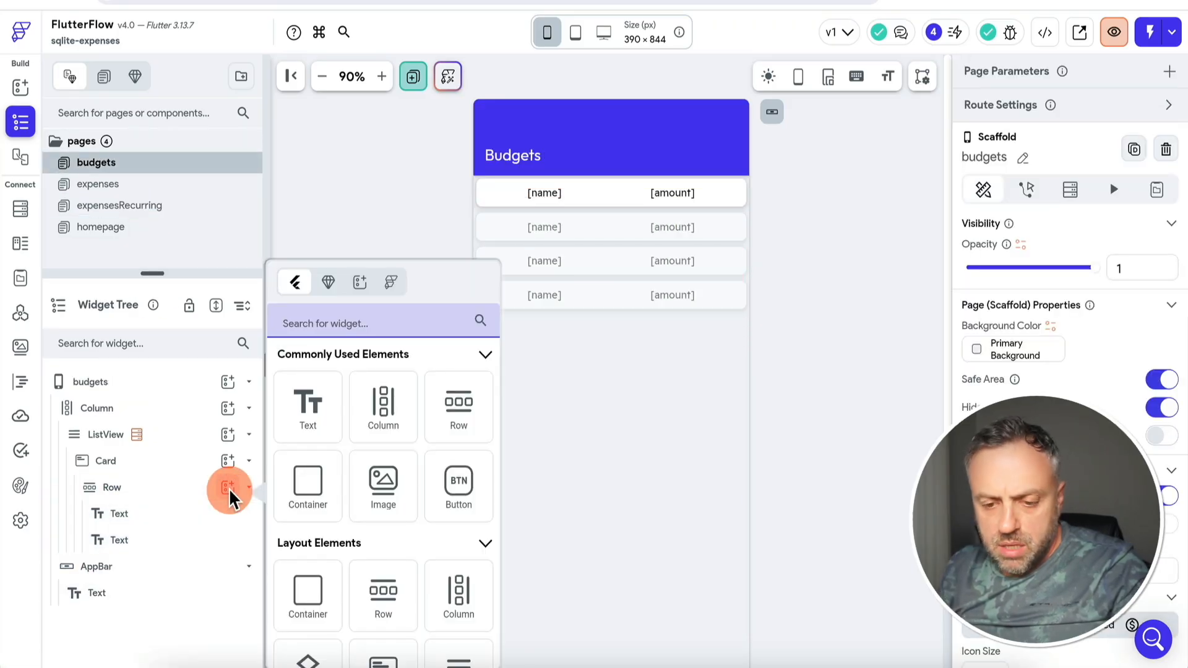
type("icon")
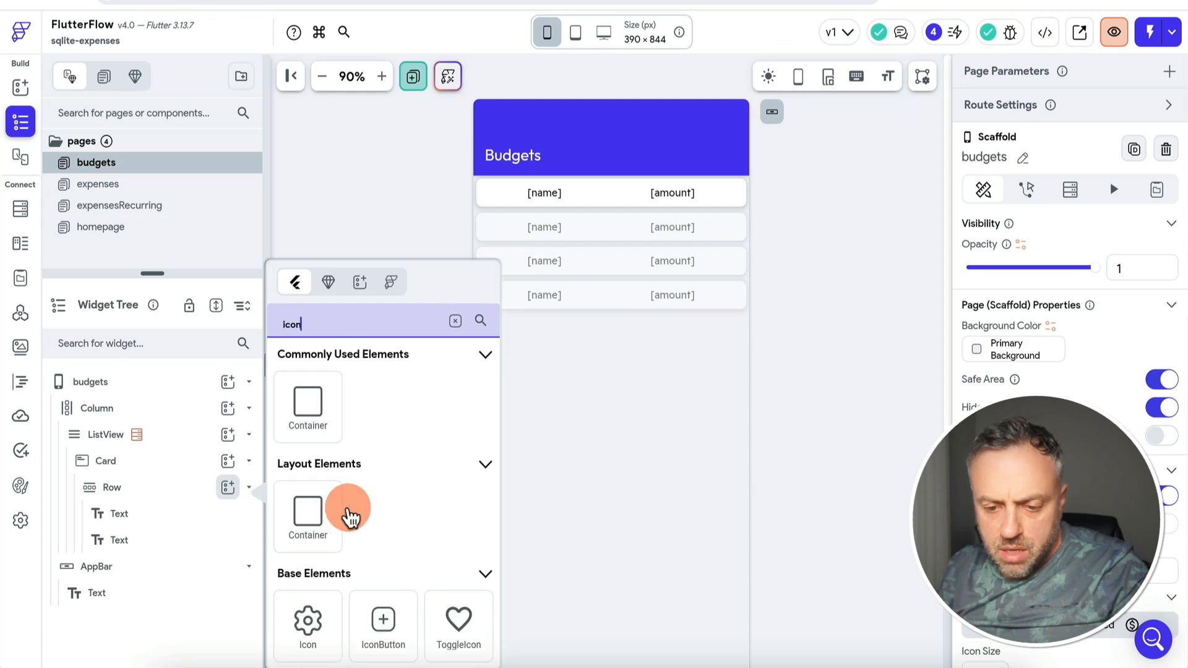
left_click(383, 620)
- Clear the fill color and the border color of the budgets IconButton
left_click(976, 482)
left_click(674, 530)
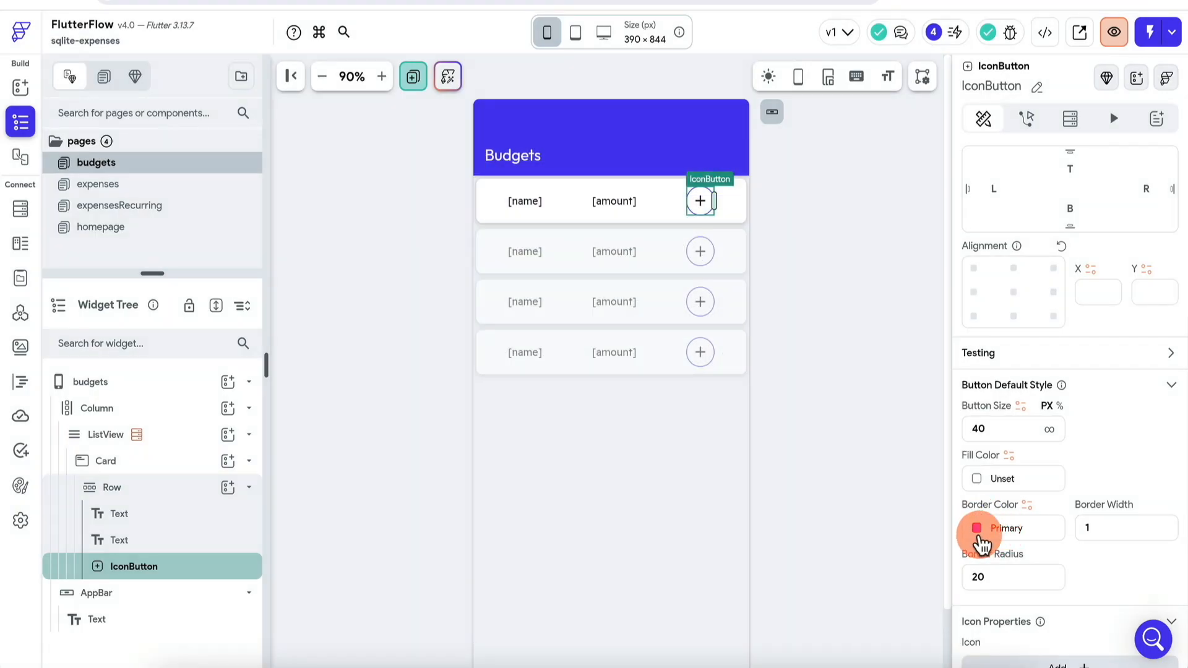
left_click(975, 532)
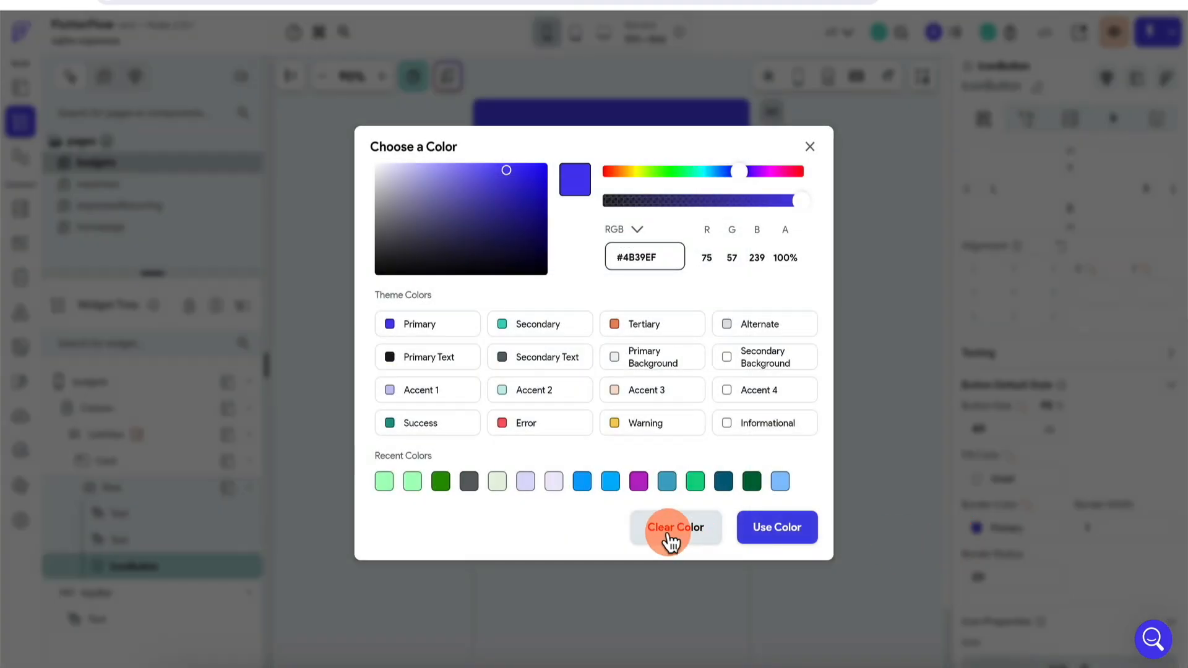
left_click(670, 530)
- Set the budgets IconButton's icon to Restore From Trash Outlined, searching the icon library for "trash"
scroll(1070, 544, "down", 2)
left_click(1069, 551)
type("trash")
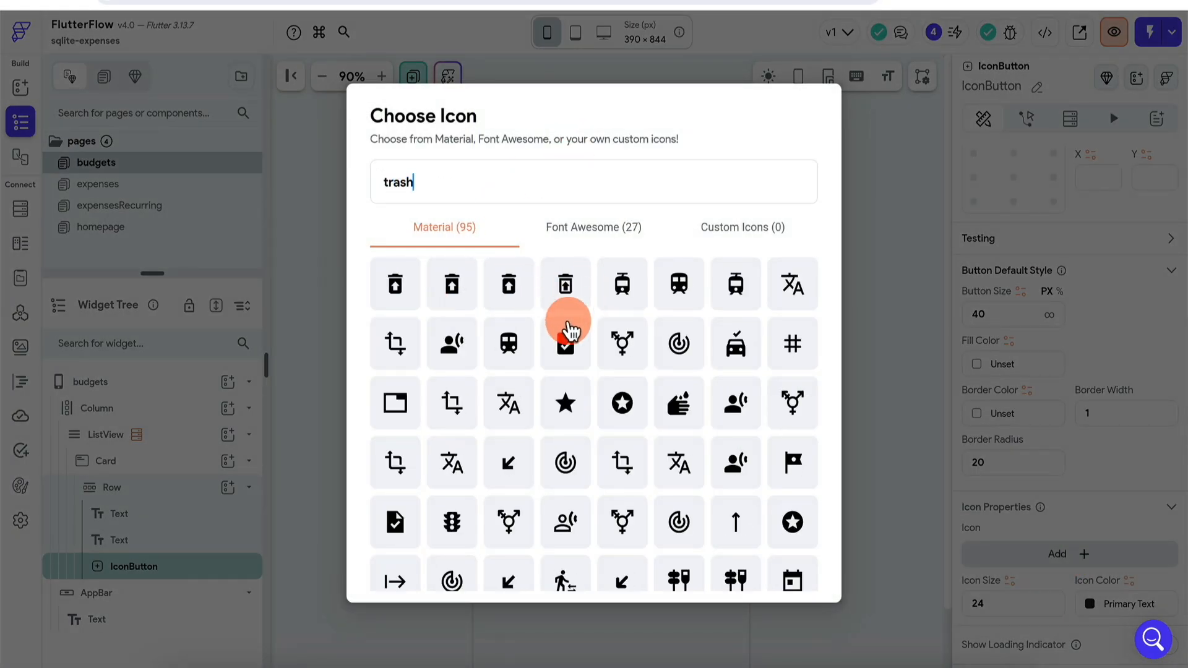
left_click(566, 286)
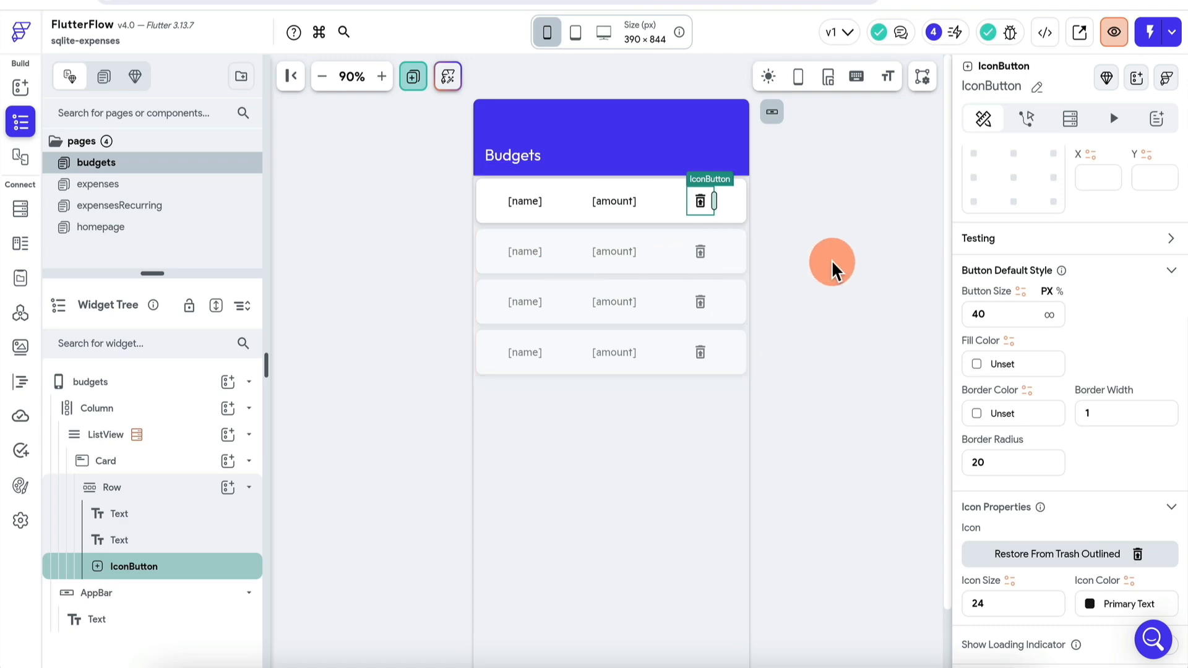
- Paste the copied action chain as the budgets IconButton's On Tap actions
scroll(1074, 403, "down", 2)
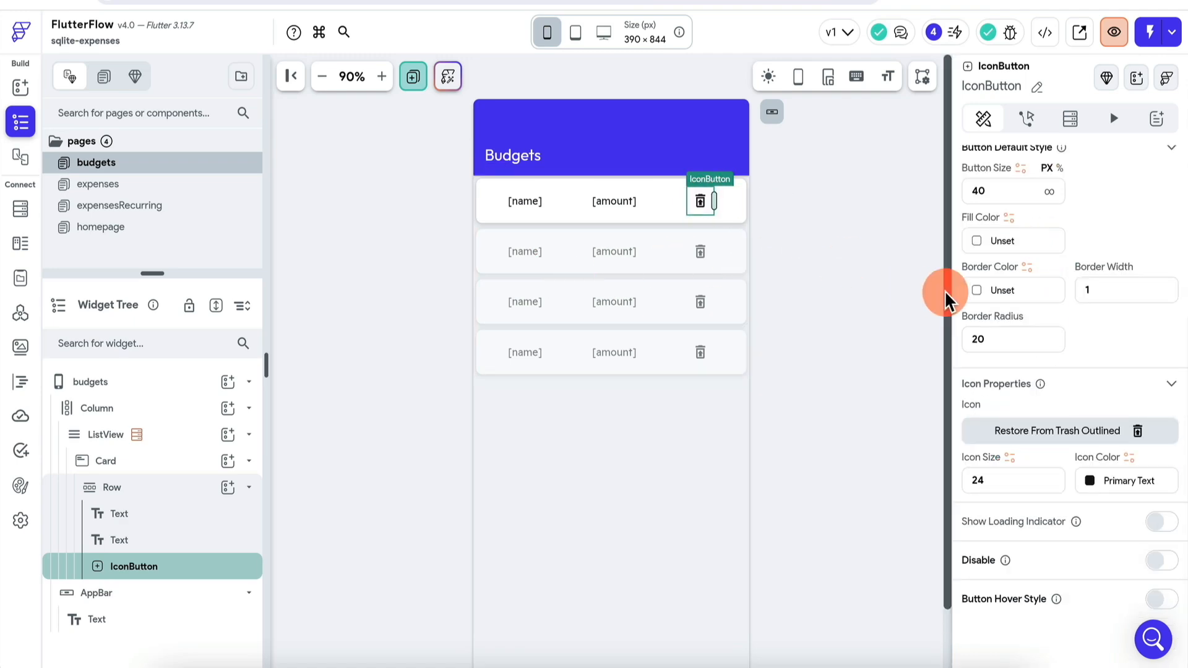
left_click(1141, 207)
left_click(481, 598)
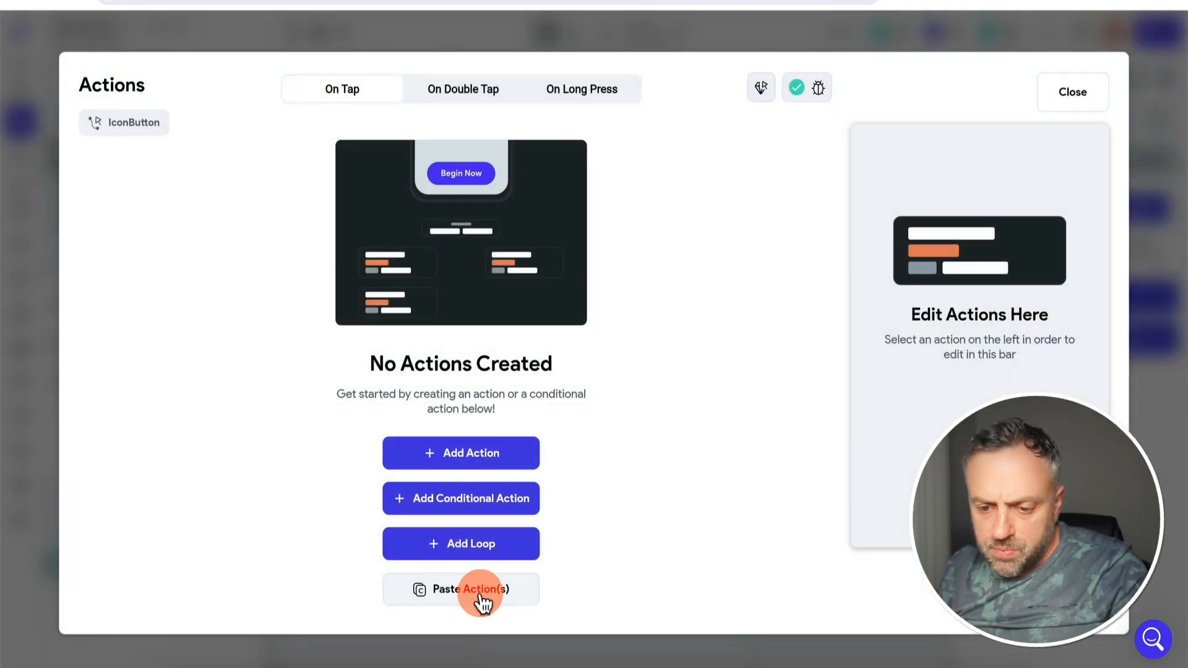
- Switch the pasted backend call to the Delete Budget query and bind its id variable to the id of Get All Budgets Row
left_click(445, 225)
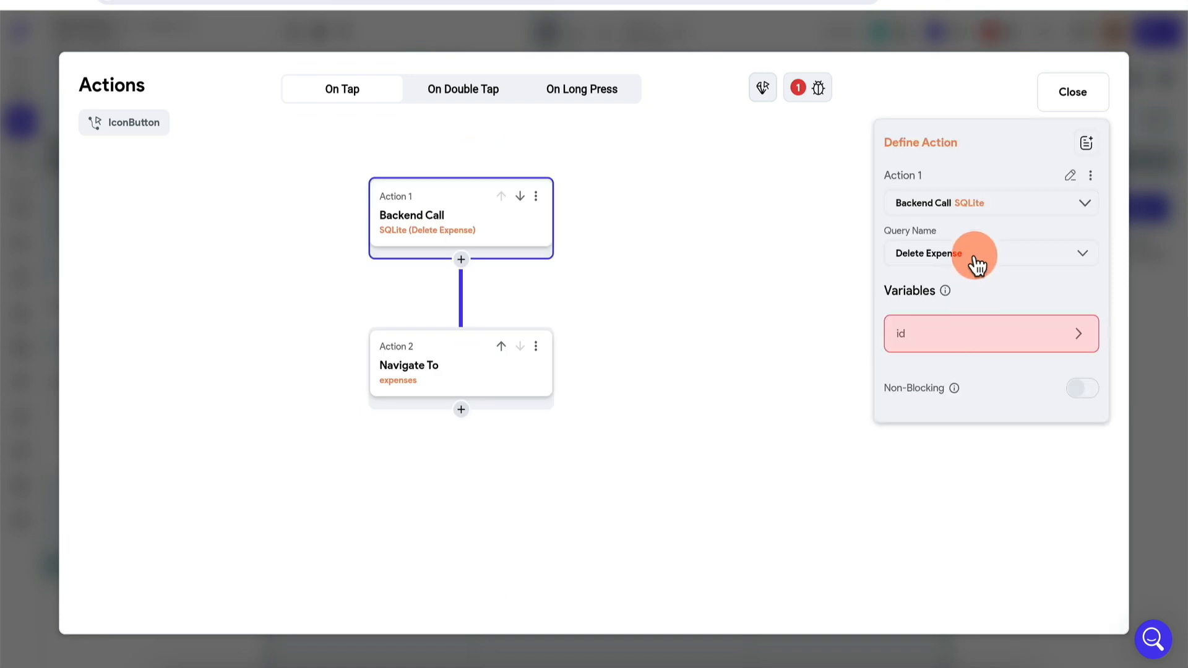
left_click(977, 265)
left_click(953, 411)
left_click(960, 340)
left_click(718, 469)
left_click(704, 574)
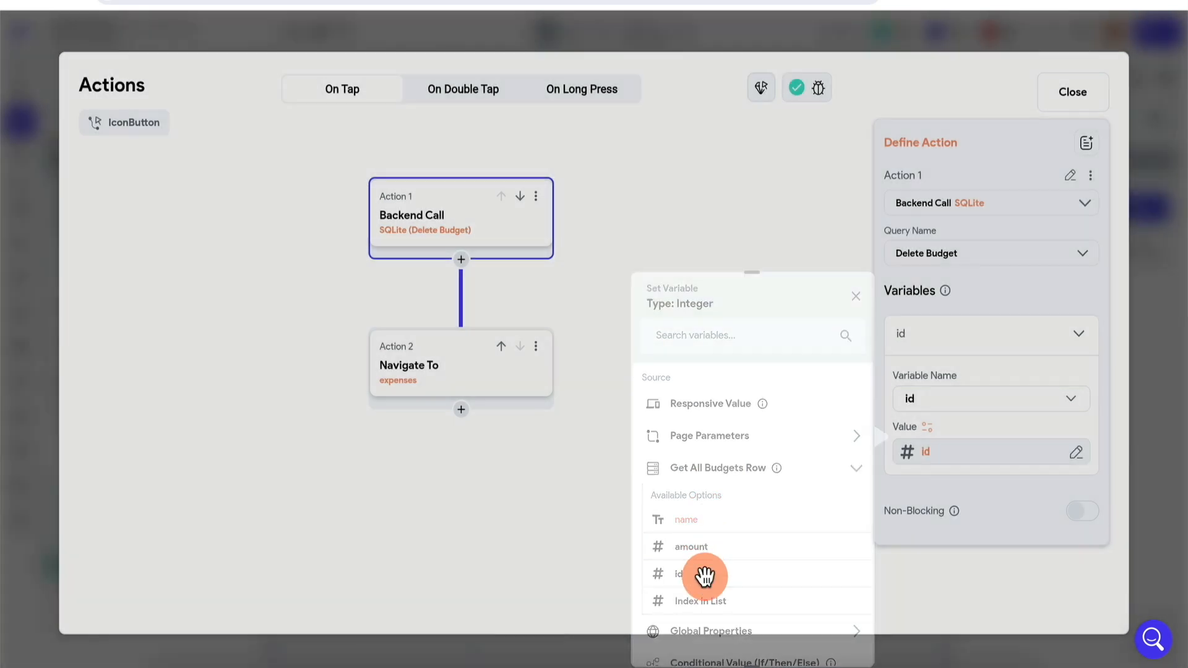
- Set the Navigate To action's target page to budgets and close the action editor
left_click(495, 396)
left_click(990, 254)
left_click(960, 472)
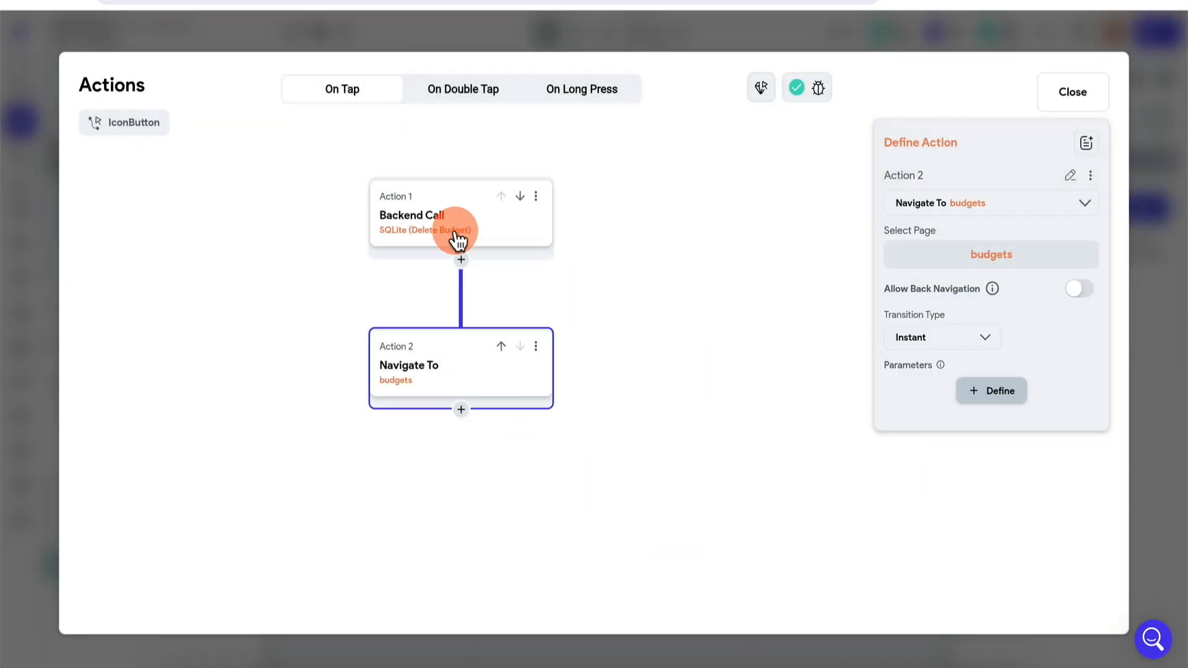
left_click(458, 238)
left_click(1160, 284)
left_click(774, 244)
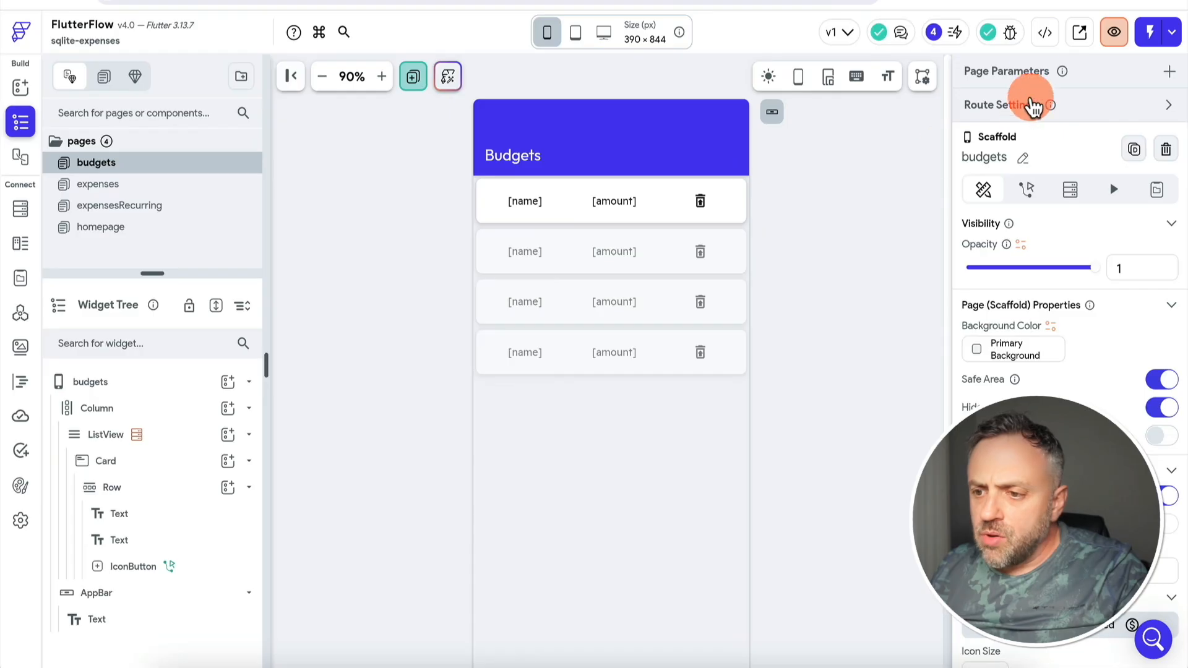
- Download the project's code from FlutterFlow
left_click(1046, 32)
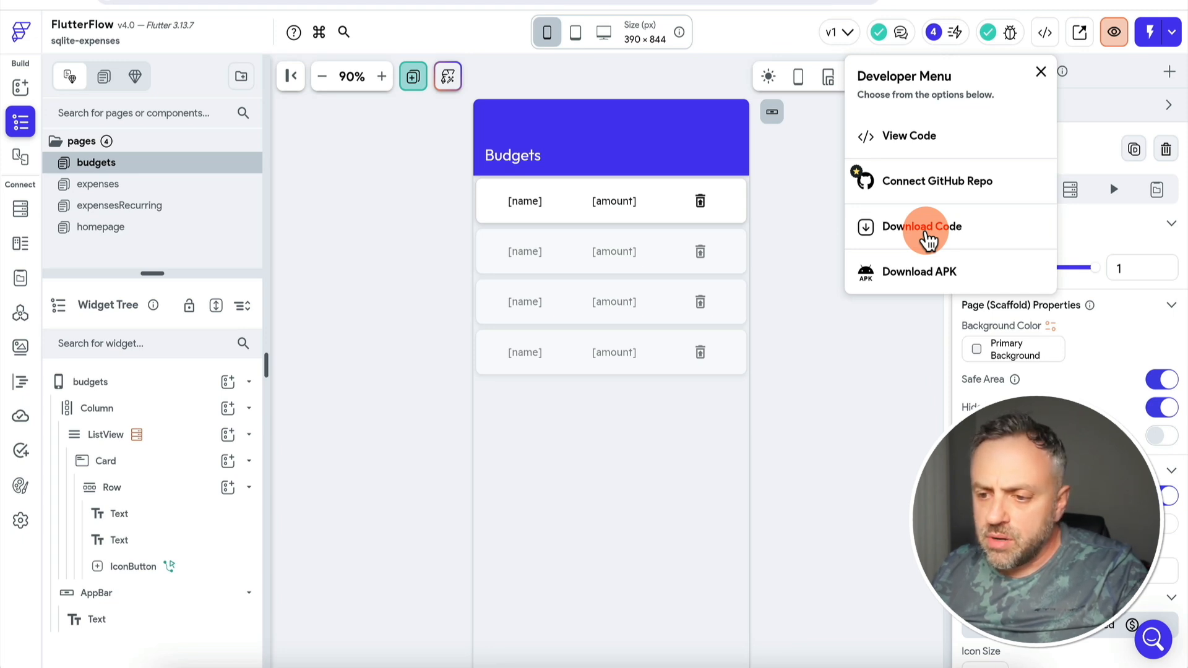
left_click(923, 229)
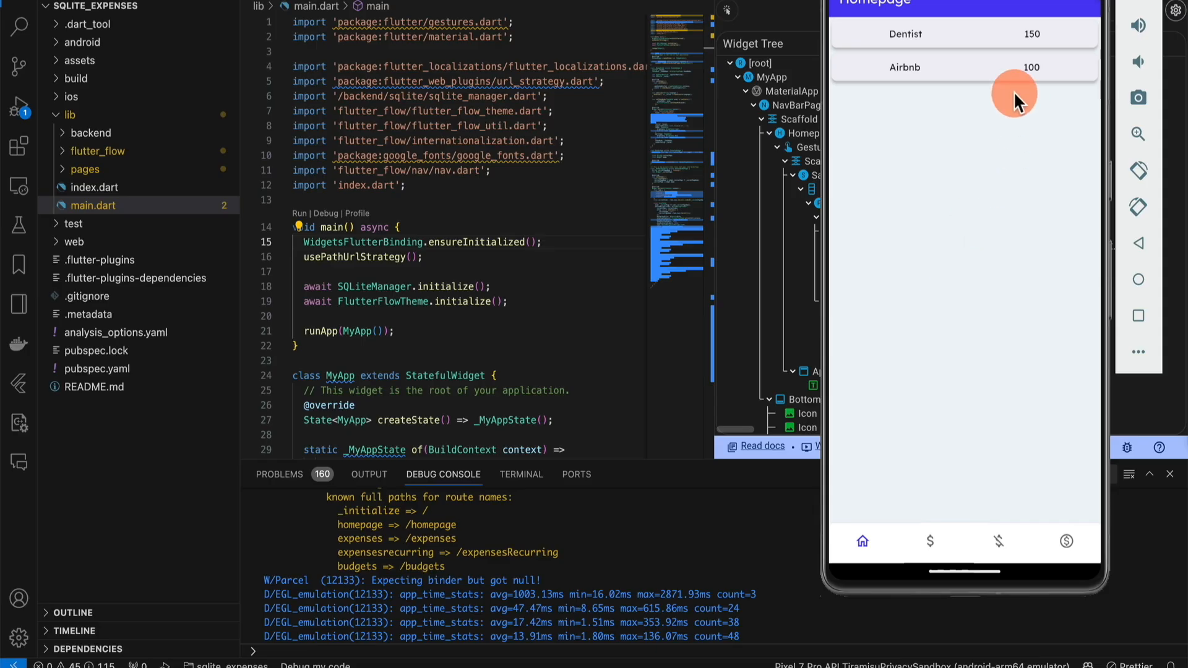
- In the app running in the Android emulator, check the Expenses, Expenses (Recurring) and Budgets pages for delete buttons
left_click(930, 543)
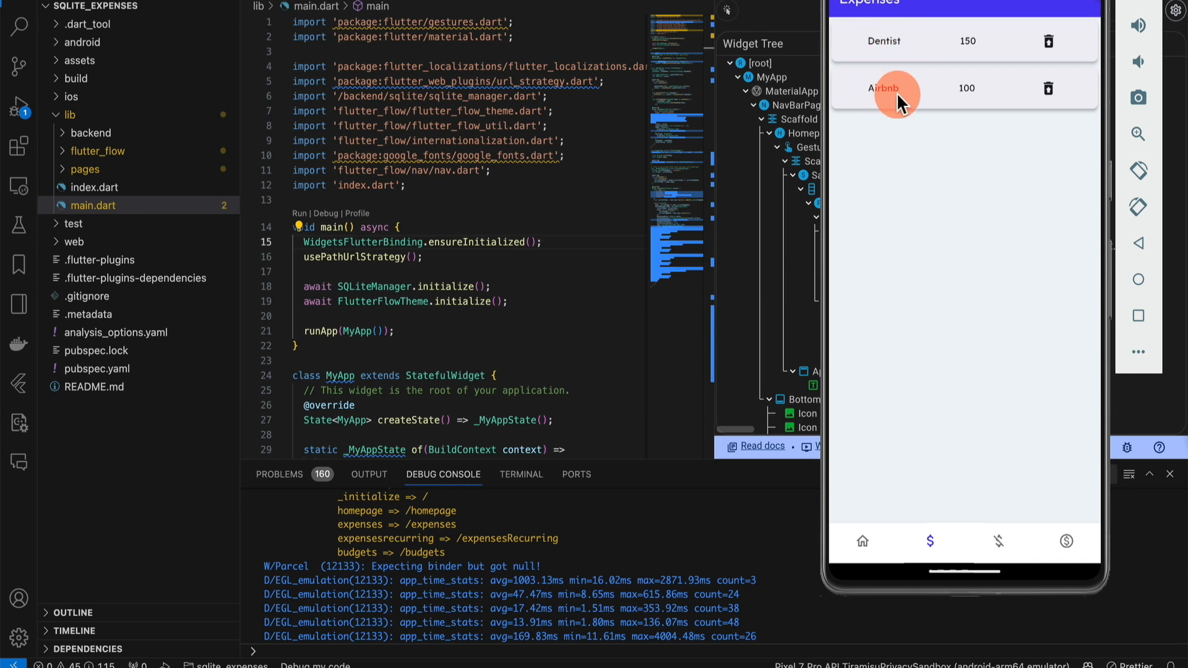
left_click(998, 542)
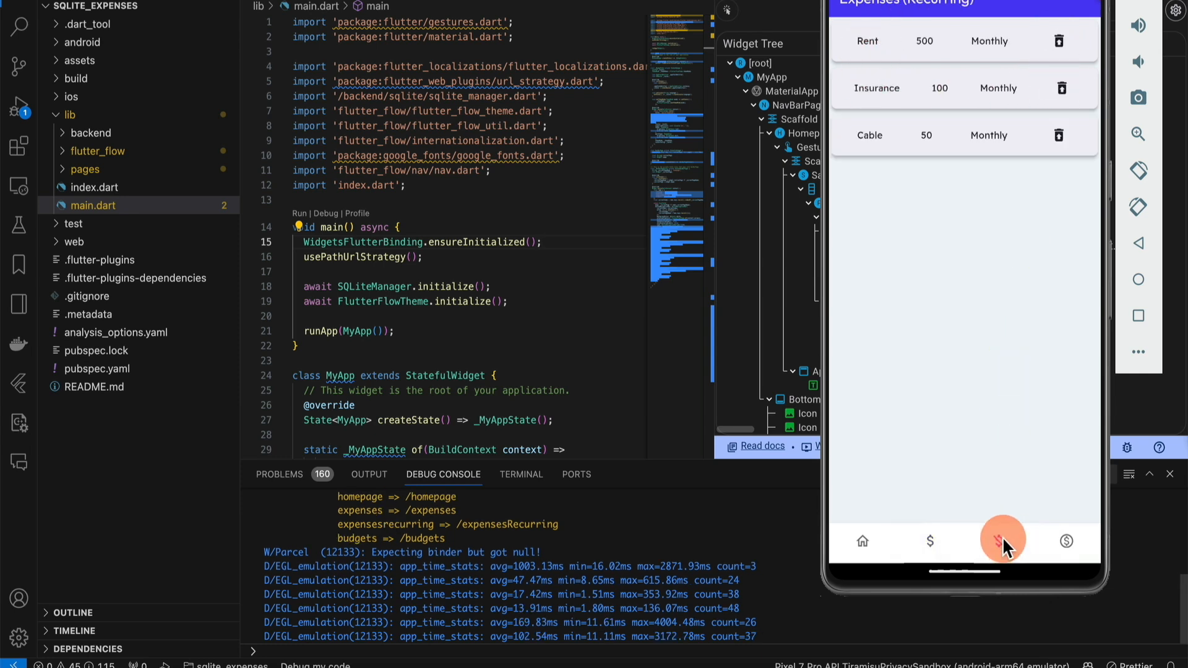
left_click(1066, 542)
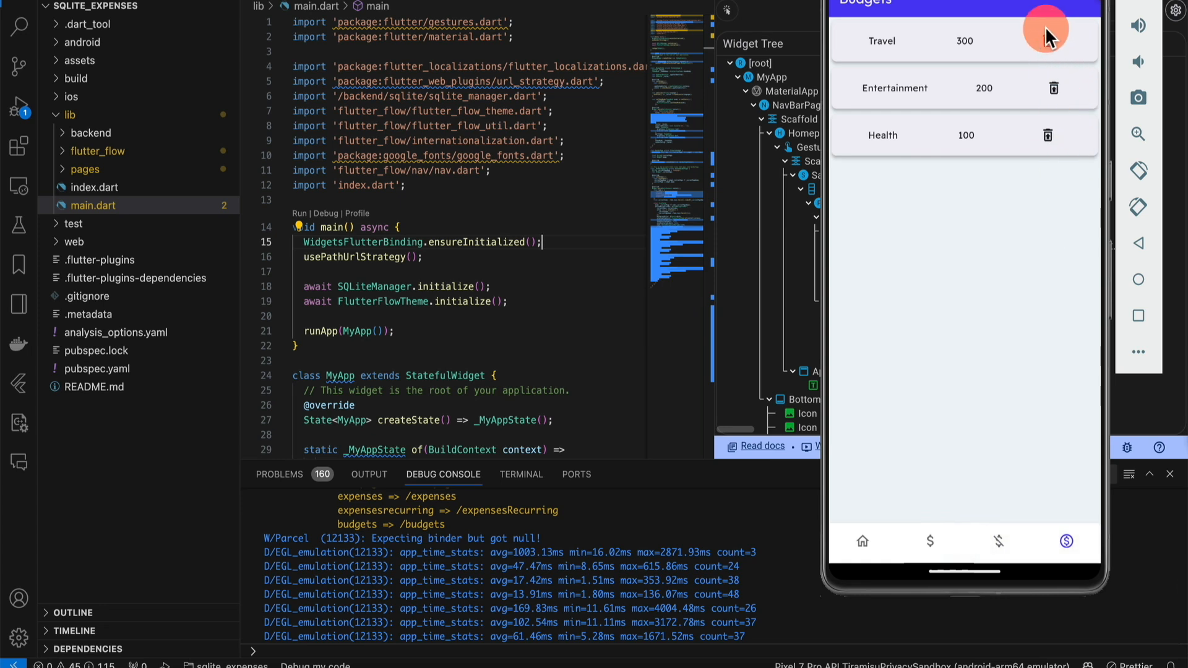
- Delete the Dentist expense on the emulator's Expenses page and look through the debug console log
left_click(931, 542)
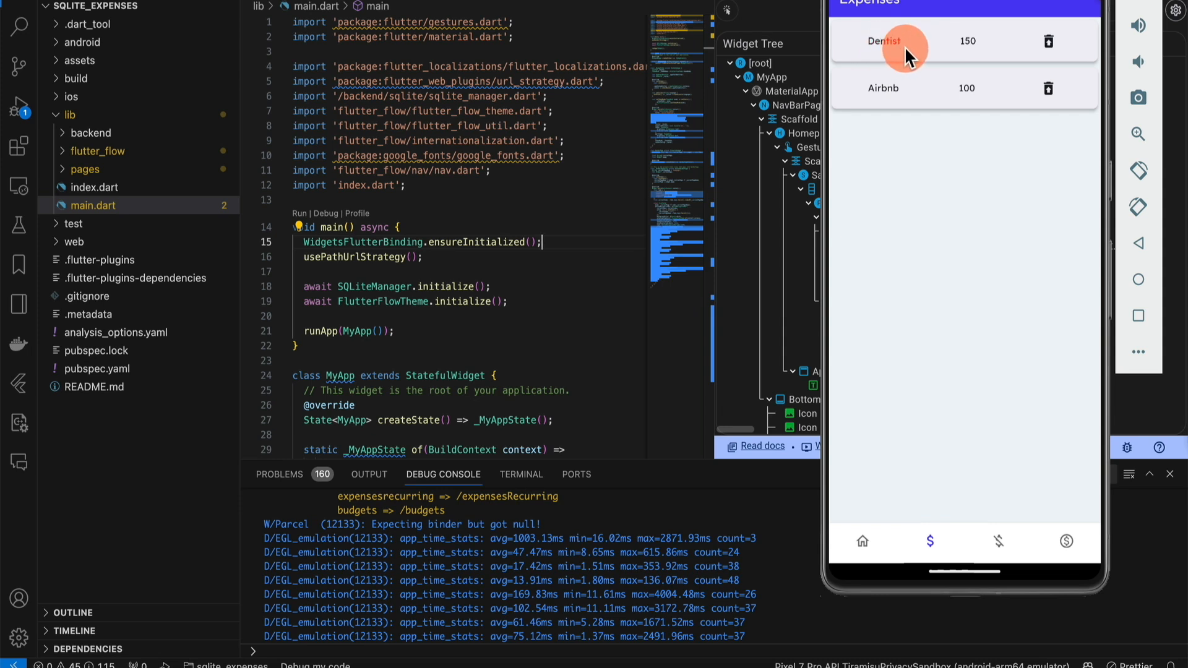
left_click(1049, 41)
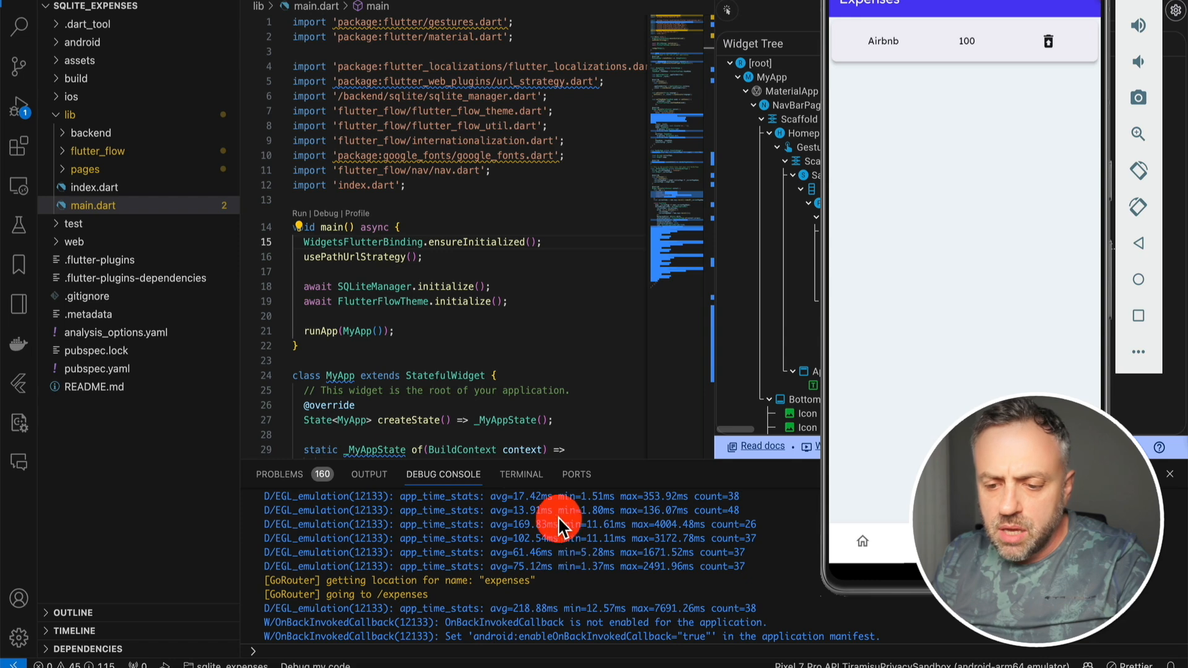
scroll(489, 554, "up", 10)
scroll(491, 555, "down", 1)
scroll(486, 551, "down", 15)
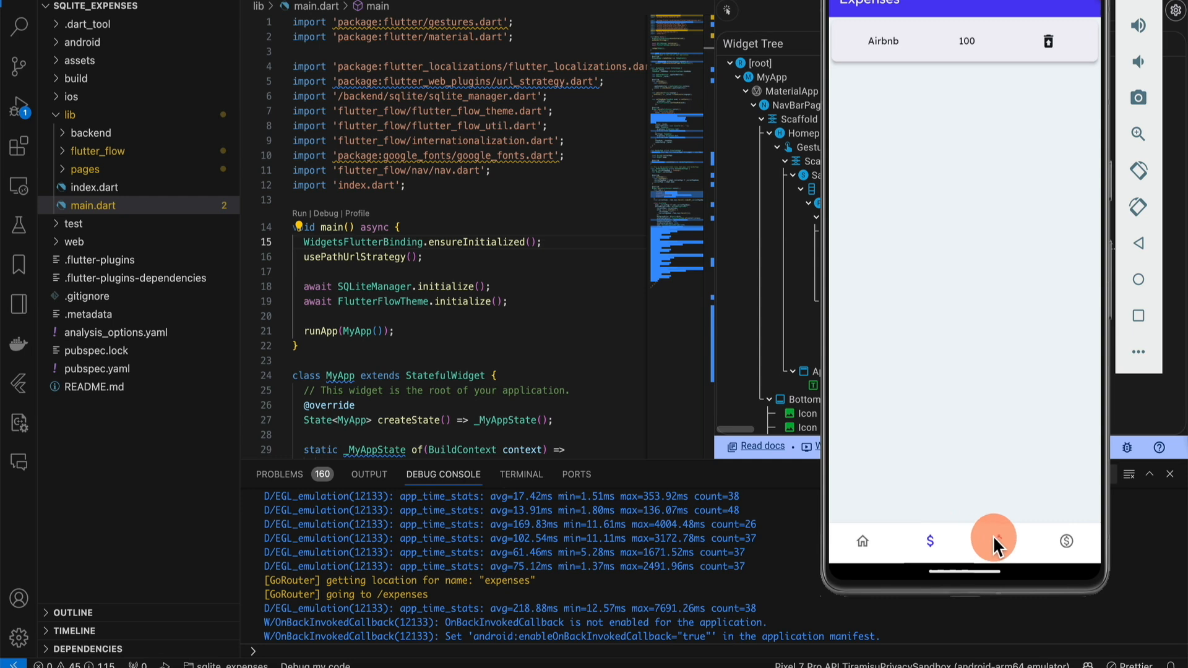
- Delete the Cable entry on the emulator's Expenses (Recurring) page
left_click(1001, 548)
left_click_drag(931, 38, 930, 17)
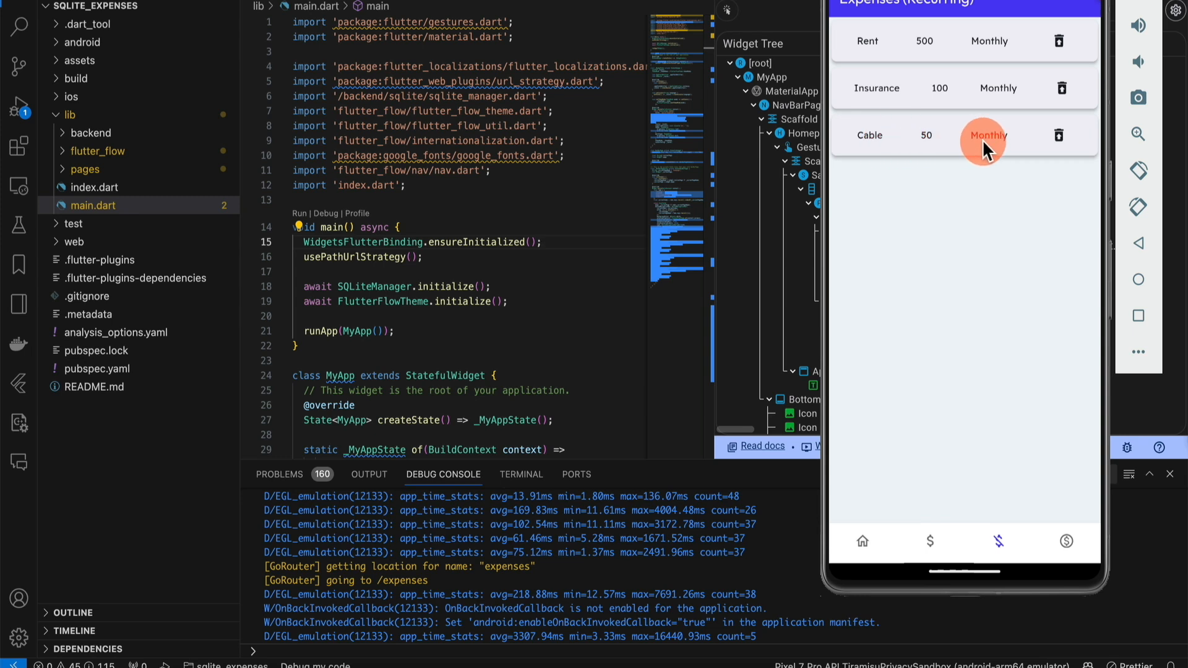
left_click(1059, 136)
left_click(976, 193)
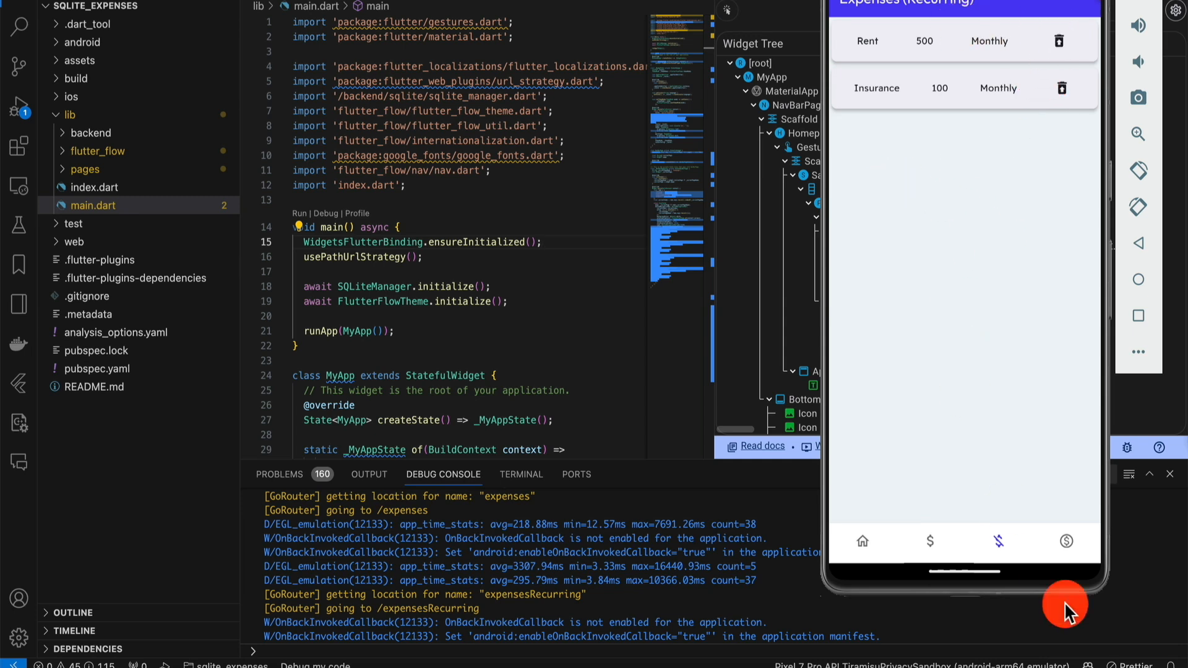
- Delete the Travel budget on the emulator's Budgets page
left_click(1068, 542)
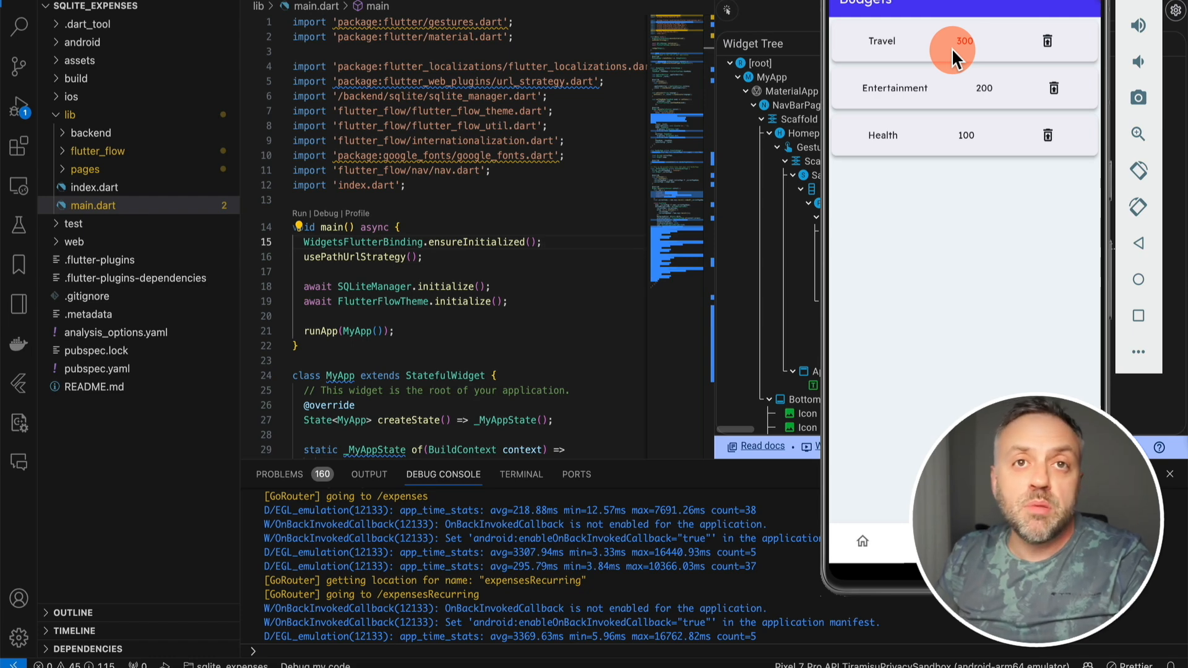
left_click(1049, 41)
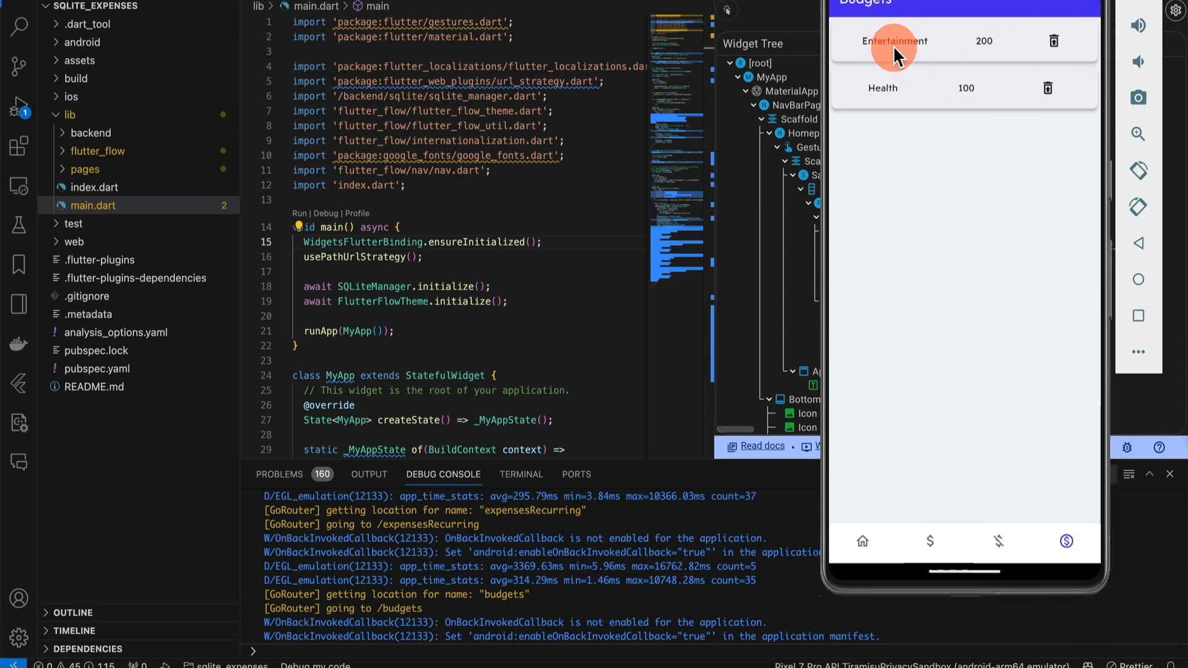
- Check the emulator's Expenses page, and look over the expenses page layout in FlutterFlow
left_click(999, 539)
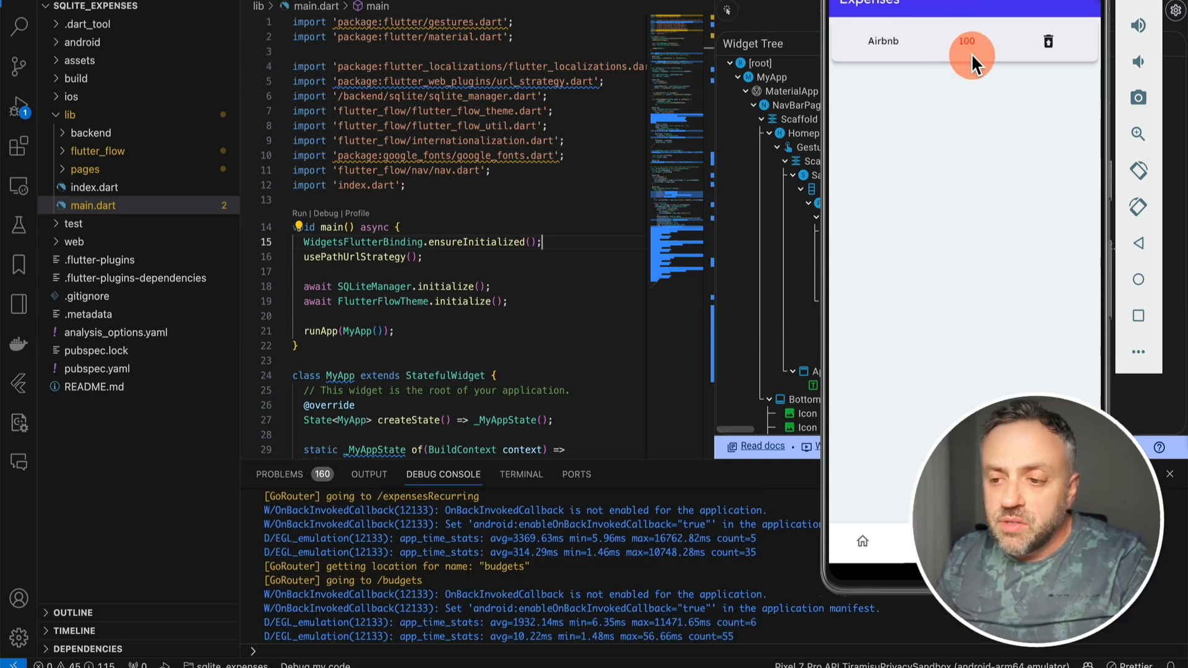
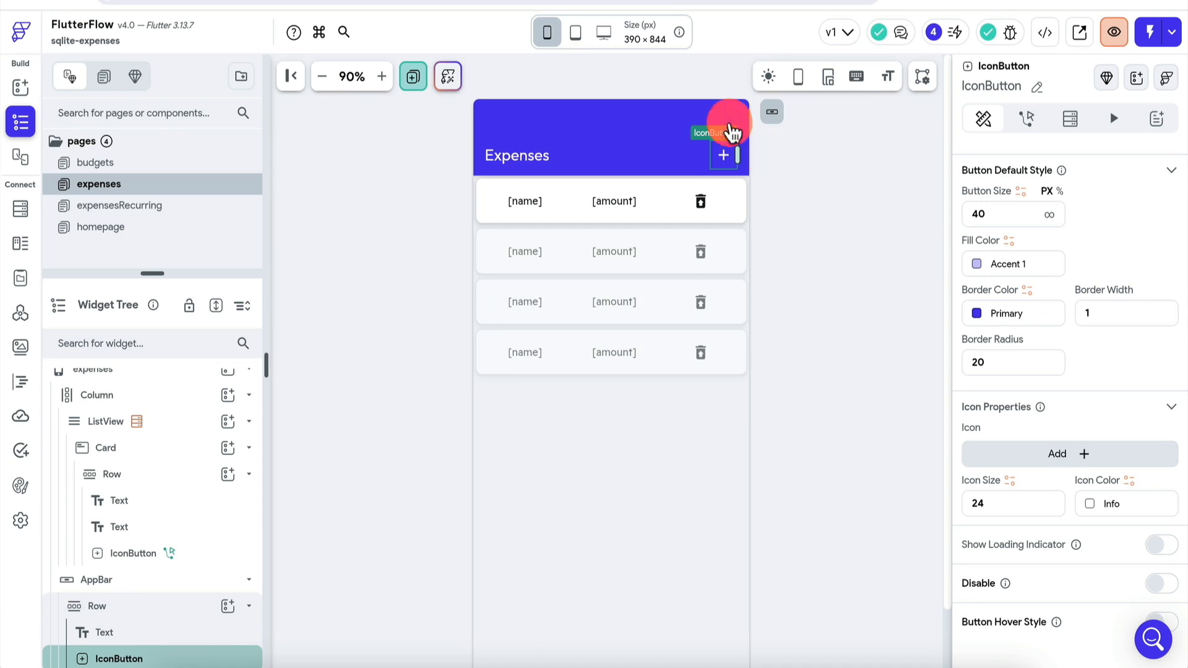
left_click(844, 189)
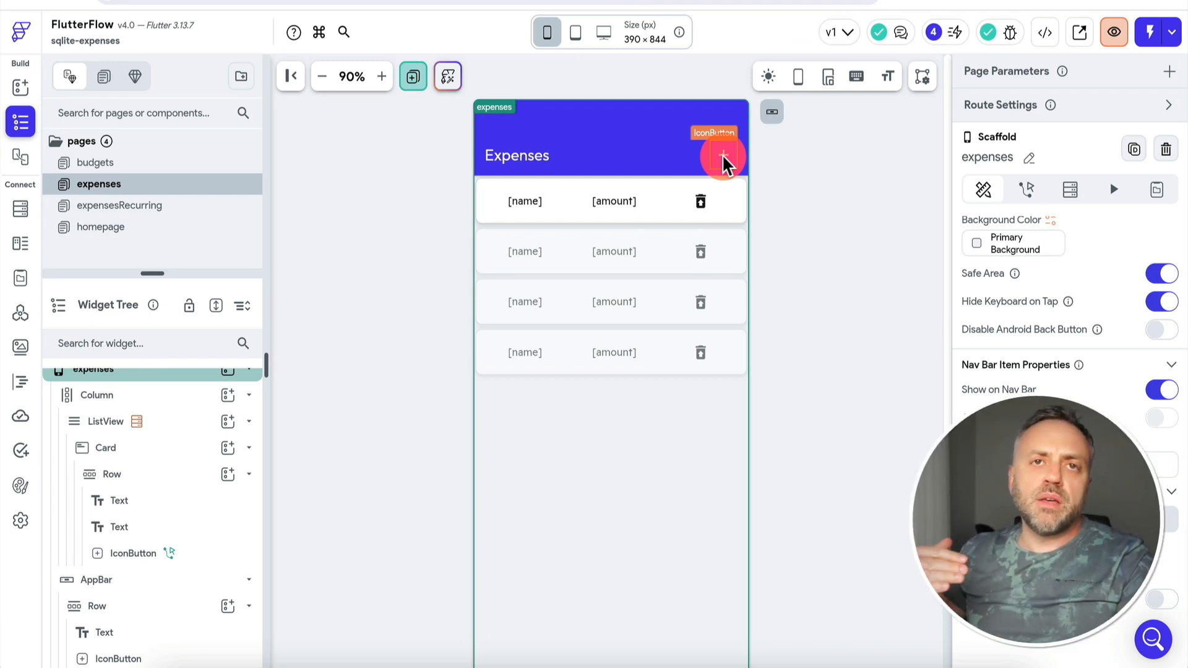
scroll(384, 594, "down", 2)
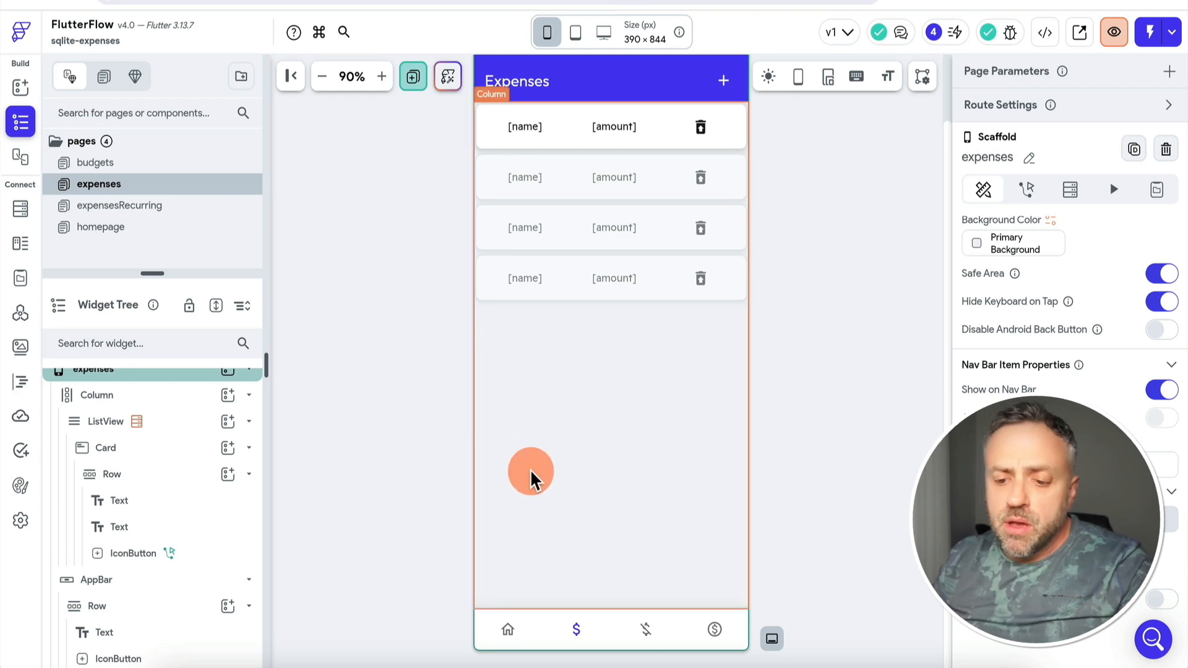
left_click(377, 464)
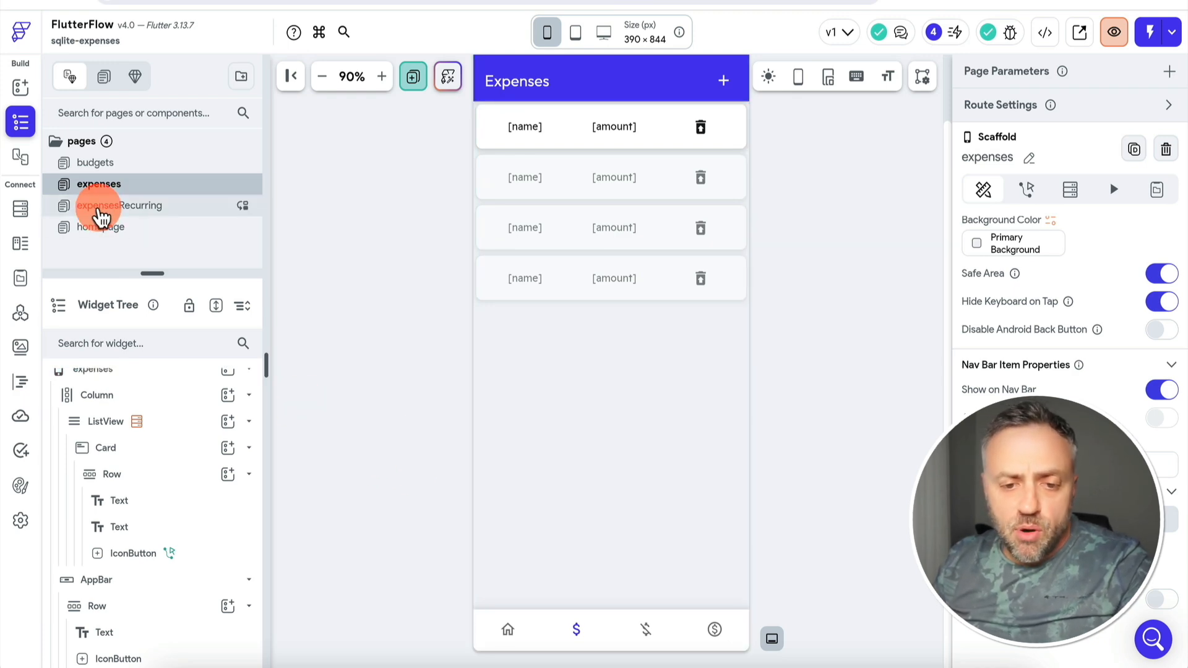
- Create a blank component named addExpenseComp
left_click(413, 76)
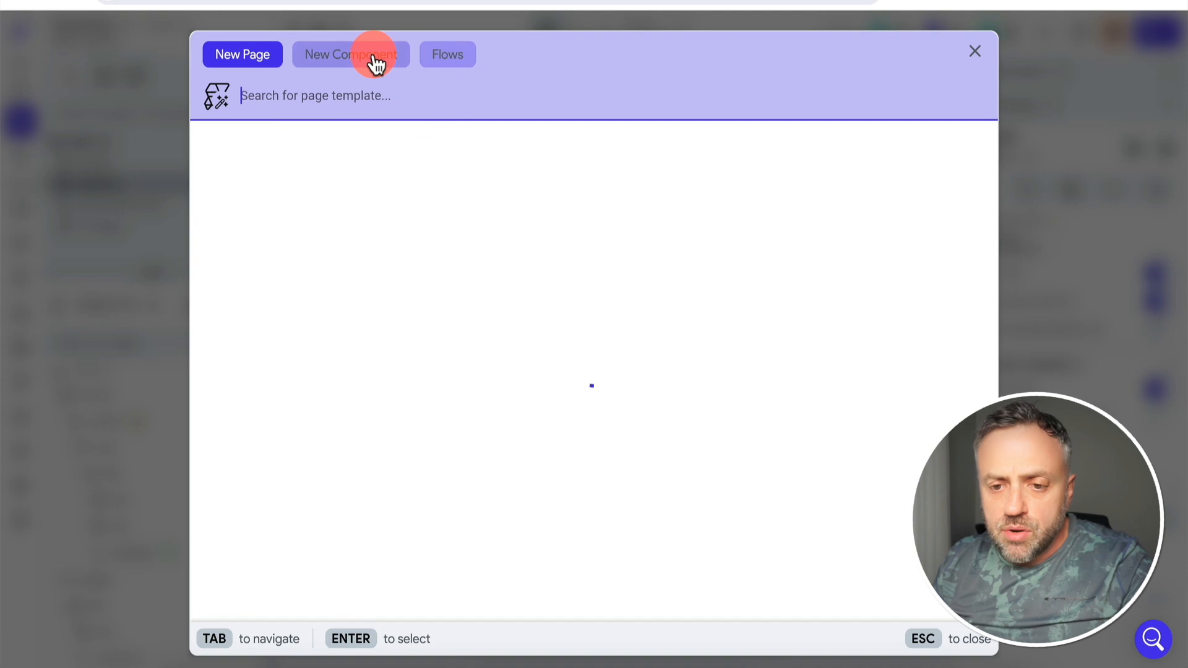
left_click(373, 60)
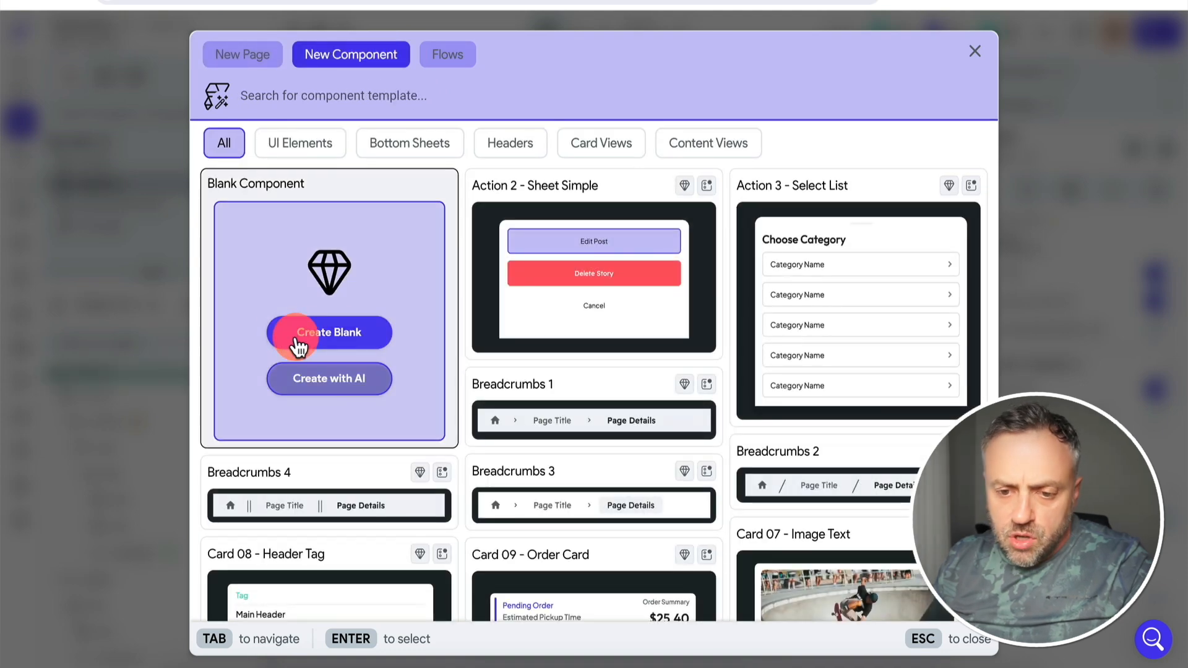
left_click(344, 333)
left_click(490, 344)
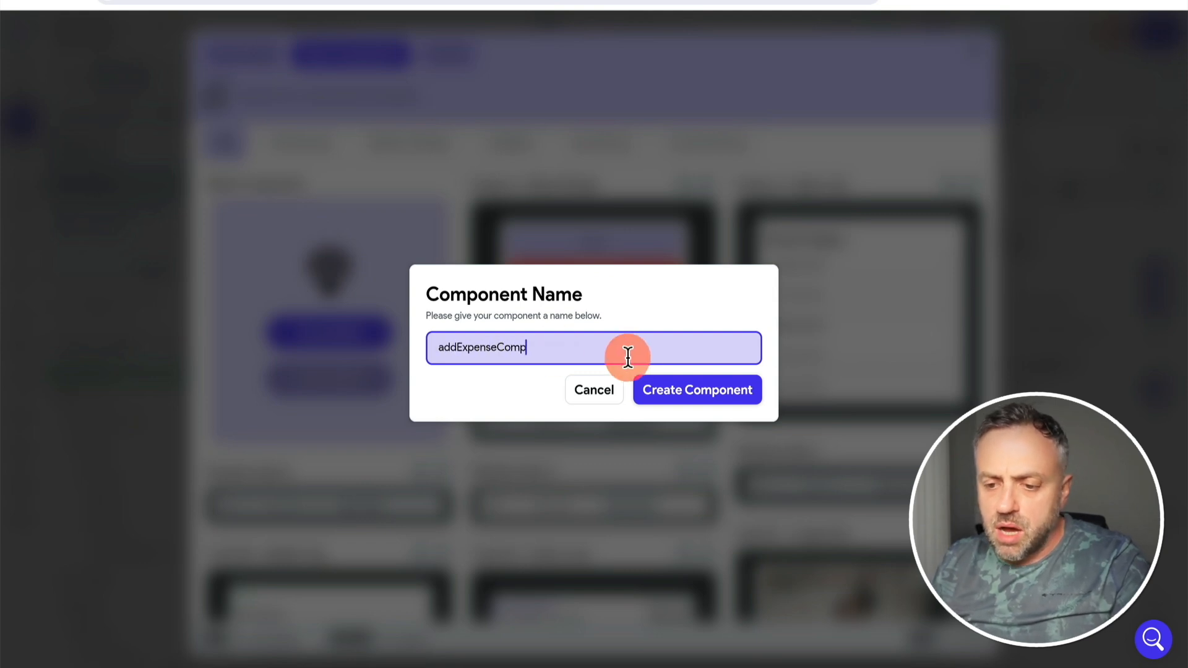
key("Return")
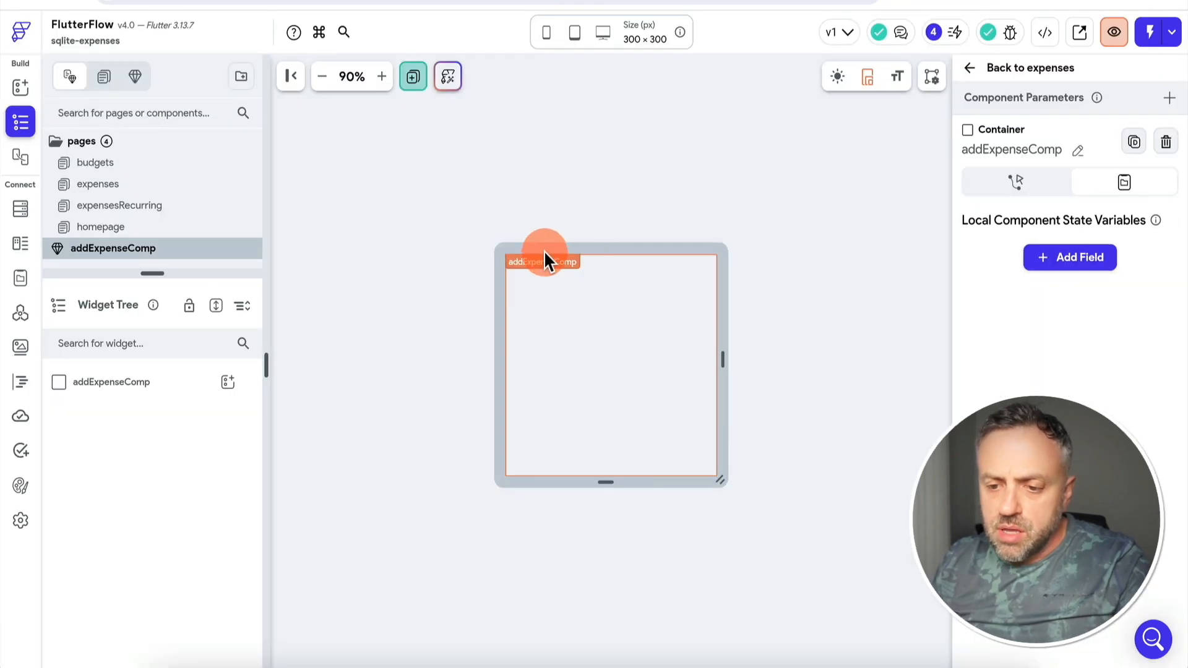
- Add a Column with an "Expense name..." text field to addExpenseComp, and check the expenses table's columns in SQLiteStudio
left_click(229, 394)
type("col")
left_click(307, 403)
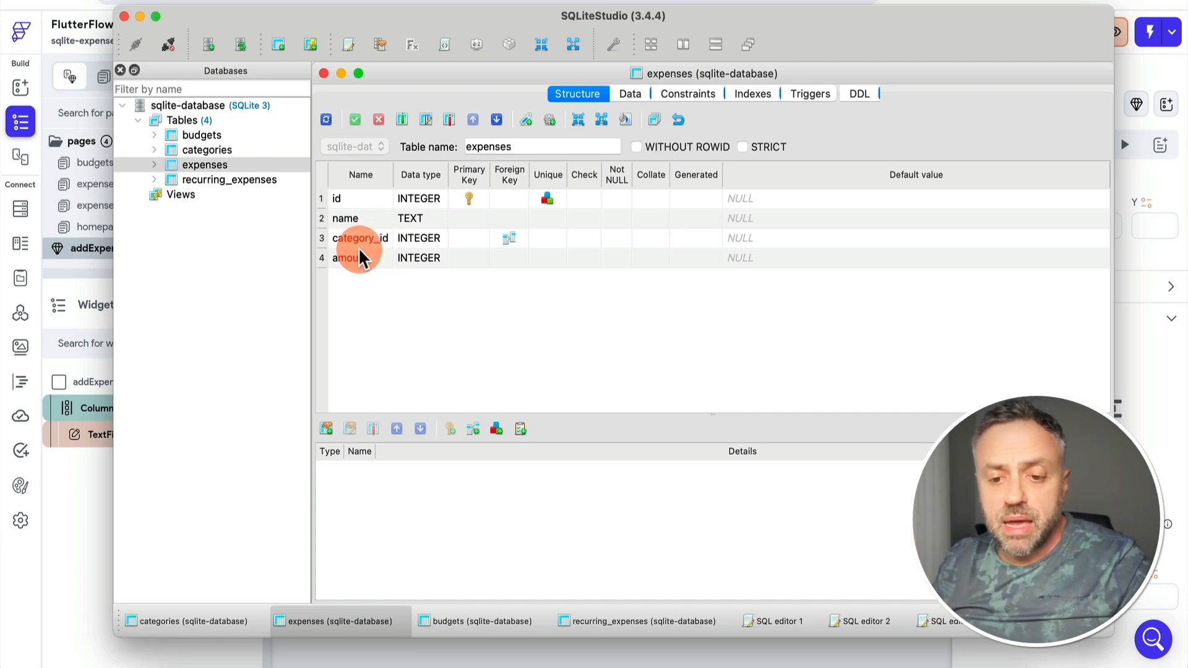
key("super+Tab")
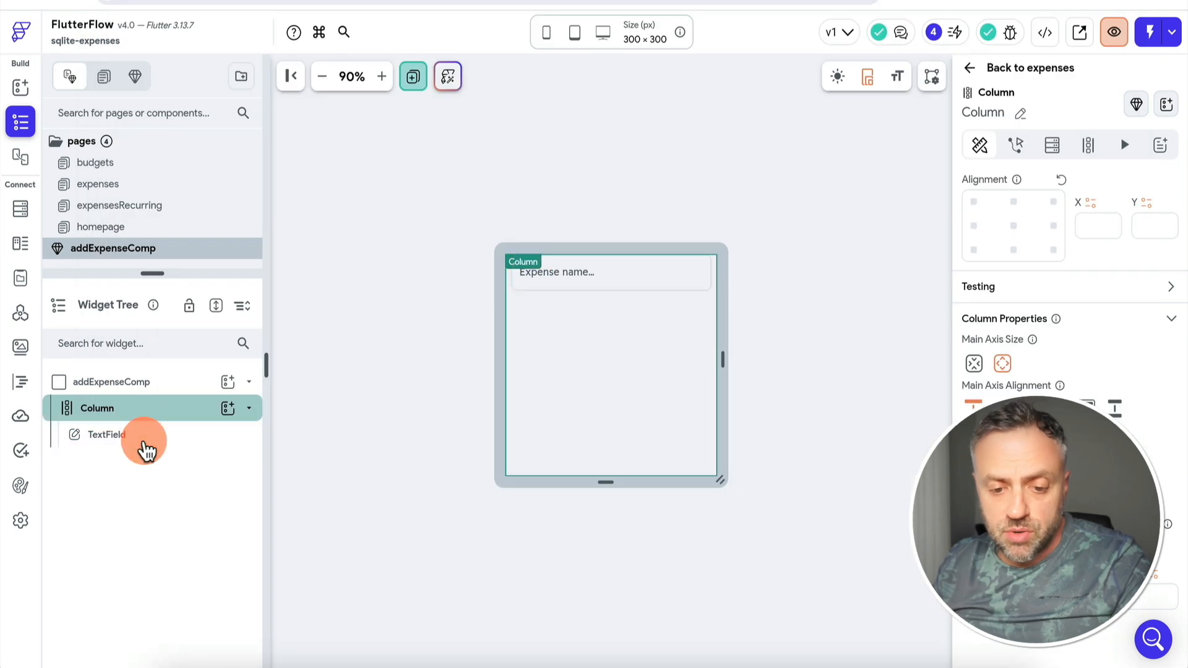
- Duplicate the expense name text field in addExpenseComp and set the copy's label to "Amount..."
right_click(147, 437)
left_click(204, 314)
scroll(1046, 461, "down", 10)
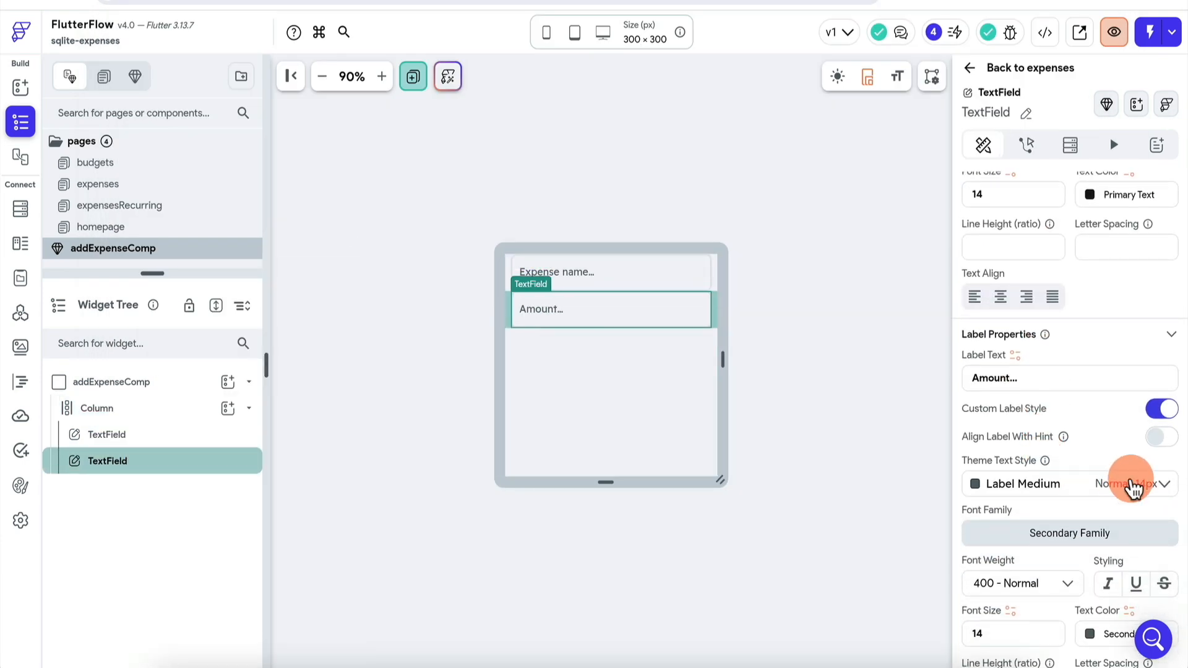
scroll(1132, 479, "down", 5)
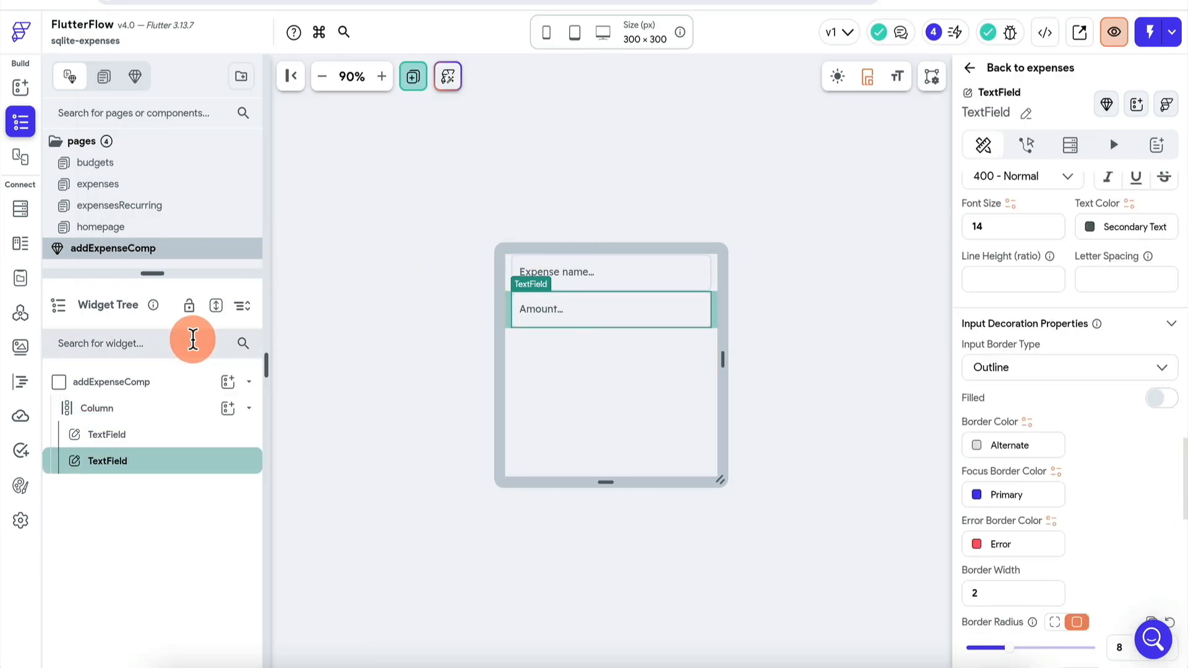
- Add a DropDown to addExpenseComp's Column and place it above the two text fields
left_click(228, 408)
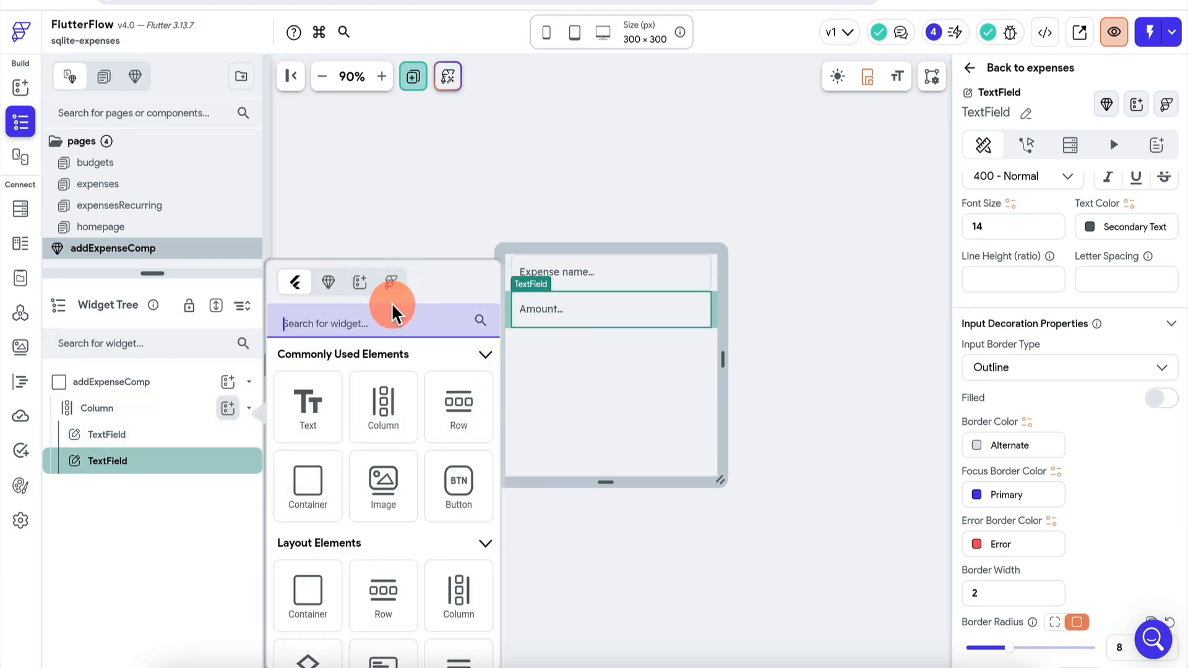
type("drop")
left_click(323, 448)
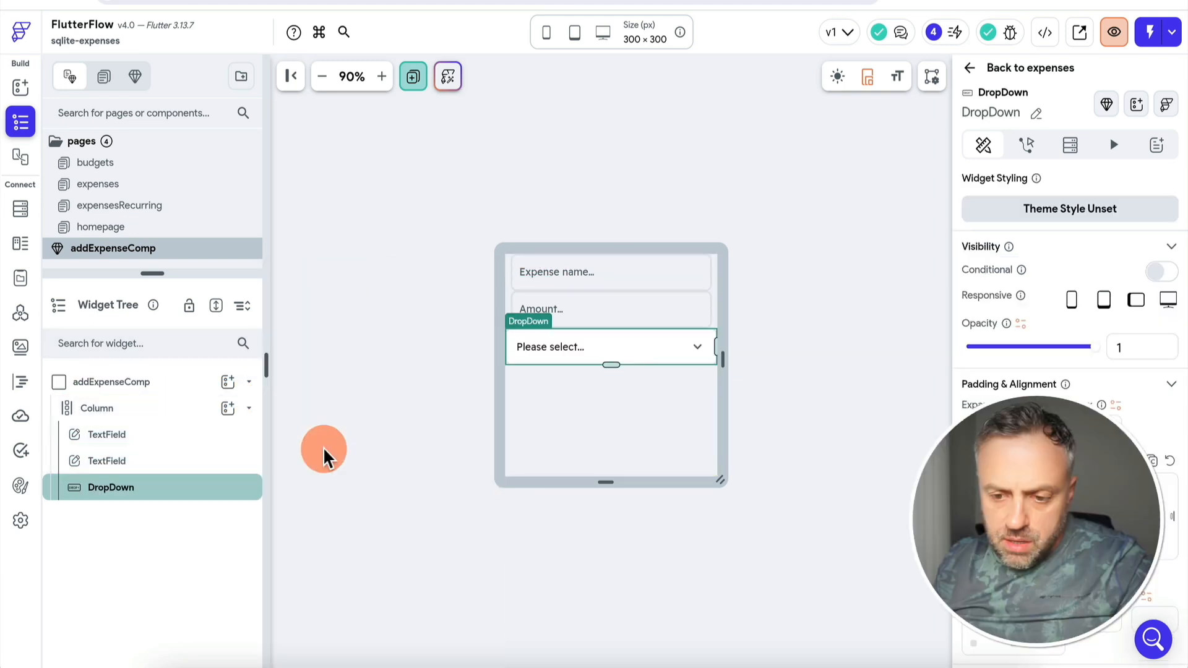
left_click_drag(182, 499, 189, 410)
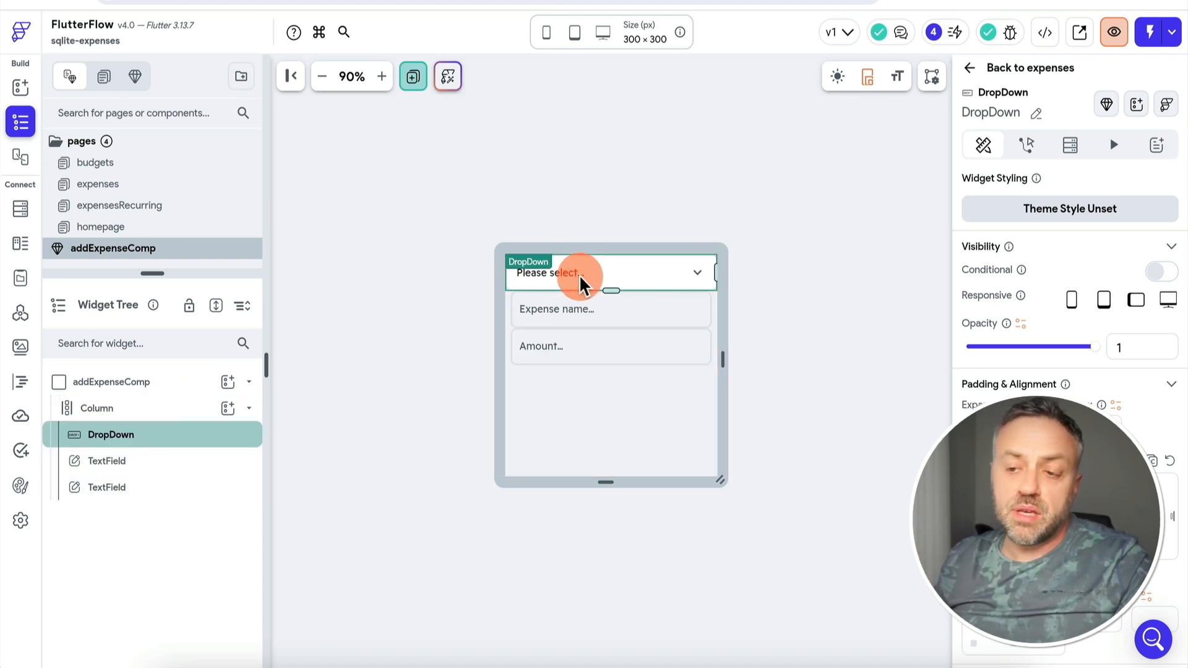
- Set the Column's padding to 10 on all sides
left_click(186, 408)
scroll(1046, 424, "down", 3)
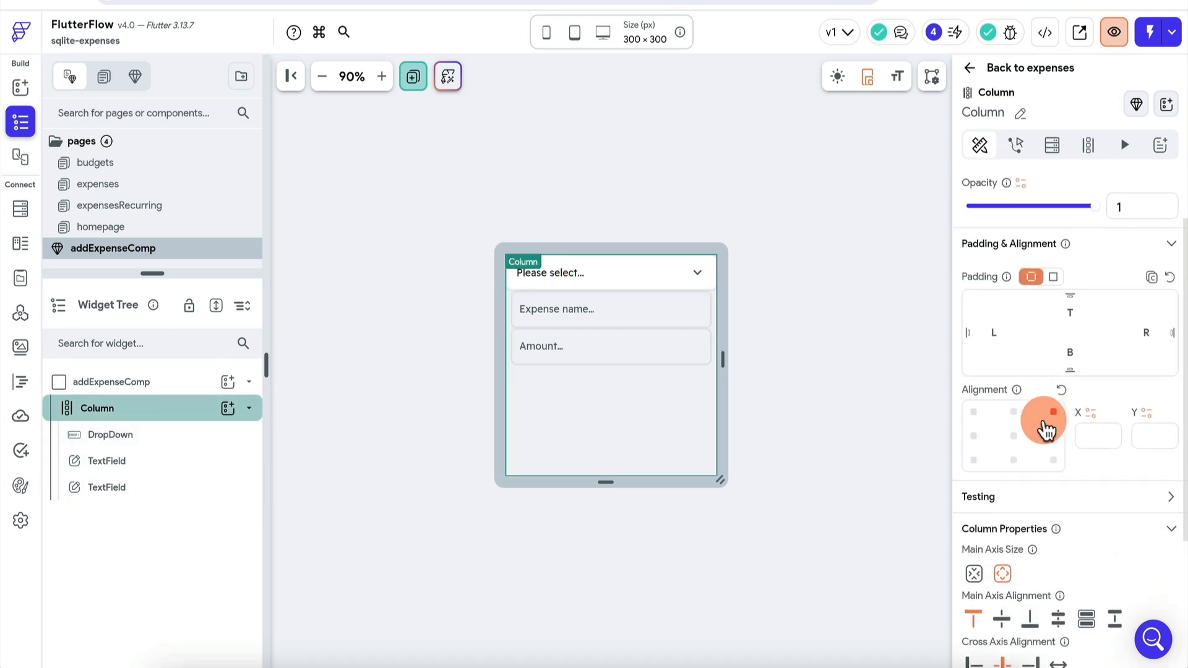
scroll(1058, 396, "up", 3)
left_click(1054, 350)
left_click(1133, 373)
type("5")
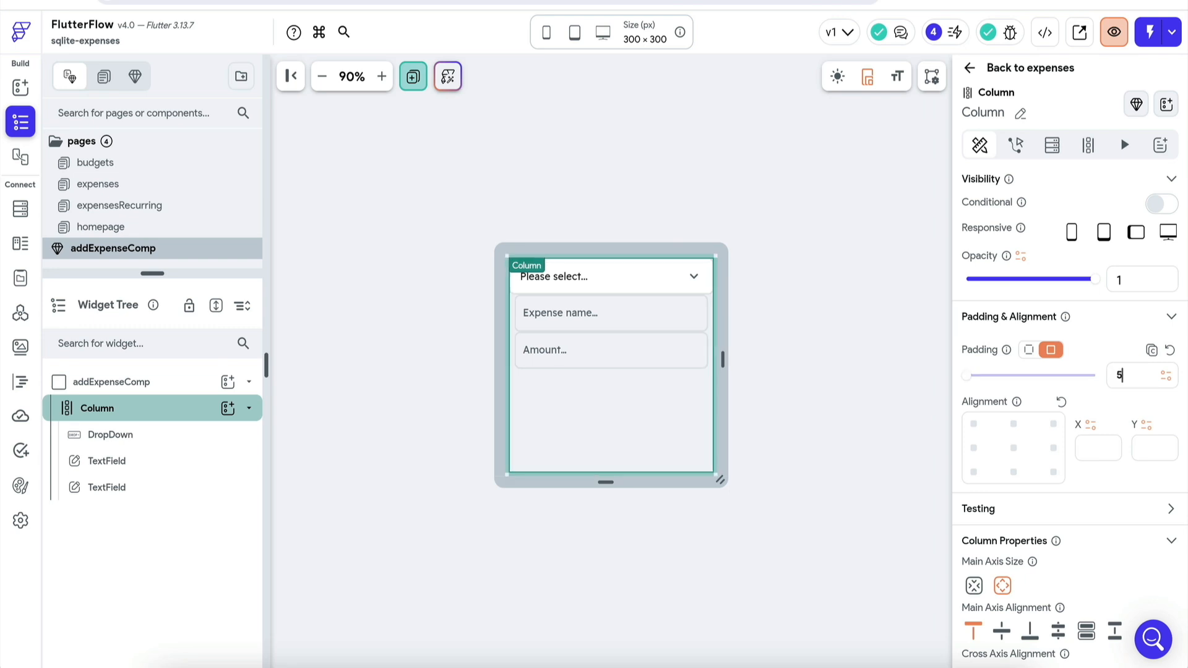
key("BackSpace")
type("10")
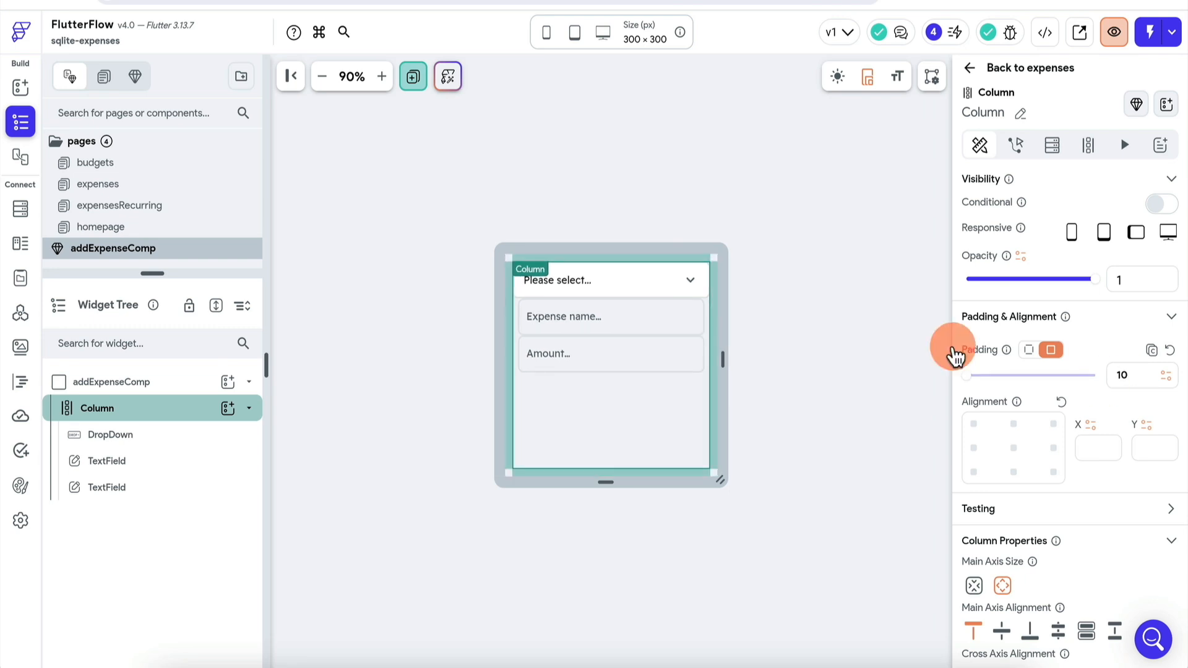
left_click(841, 326)
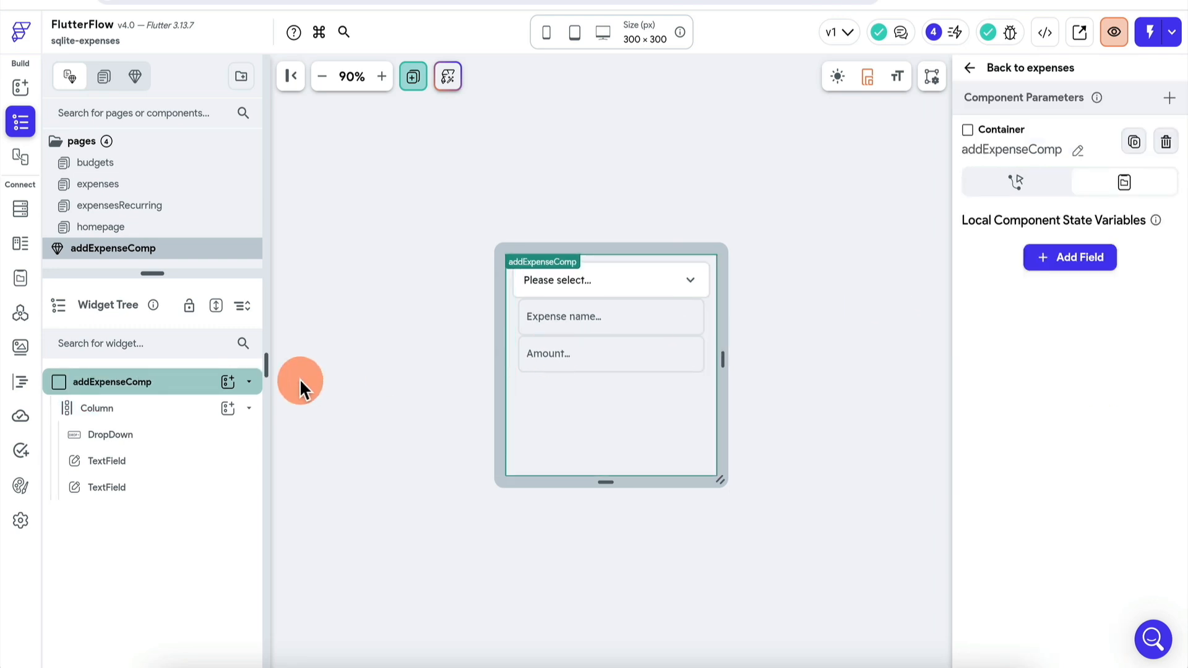
- Set the Column's padding per side to 20 for left, right and bottom, with a larger value for the top
left_click(158, 411)
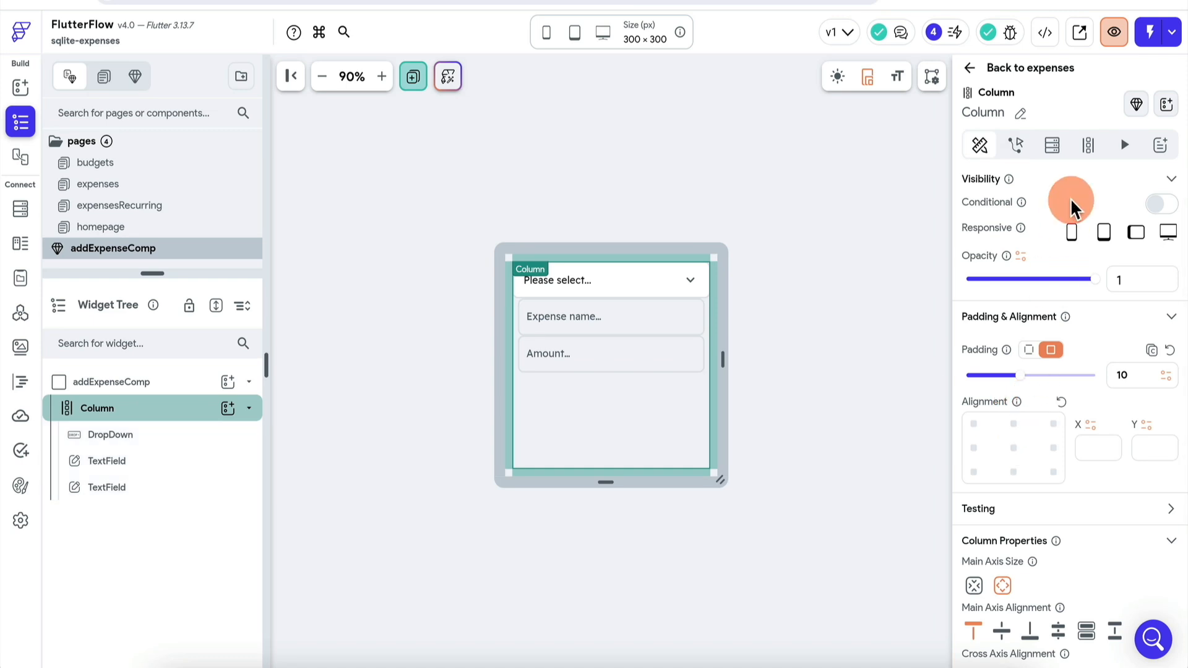
left_click(1031, 350)
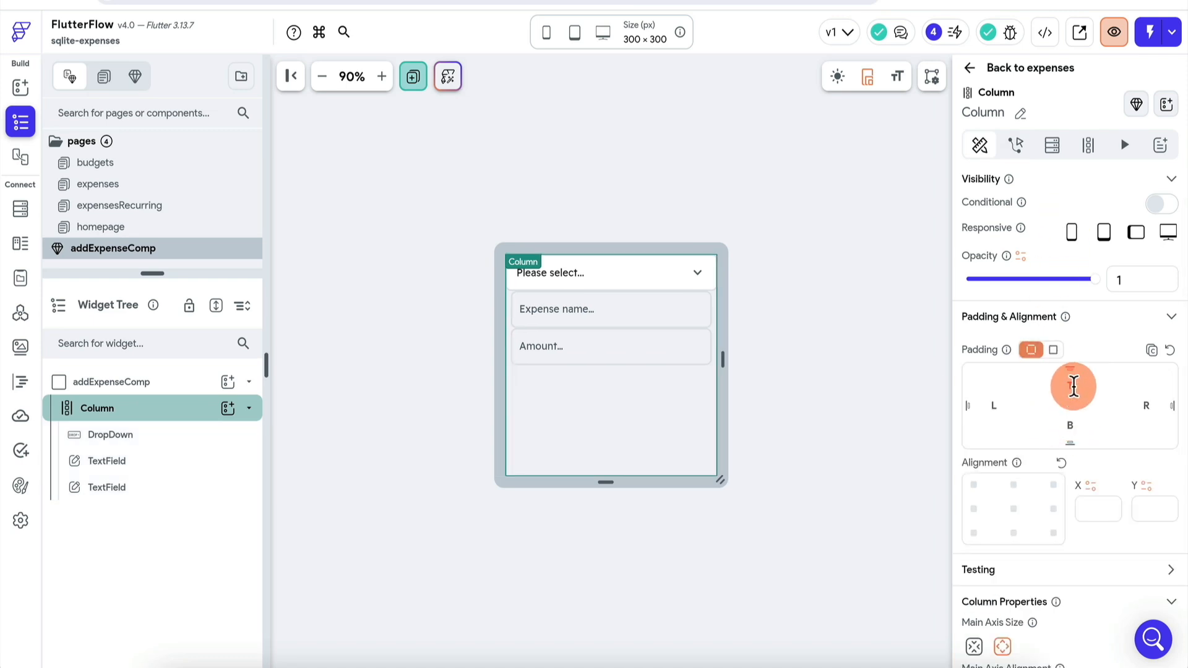
left_click(862, 361)
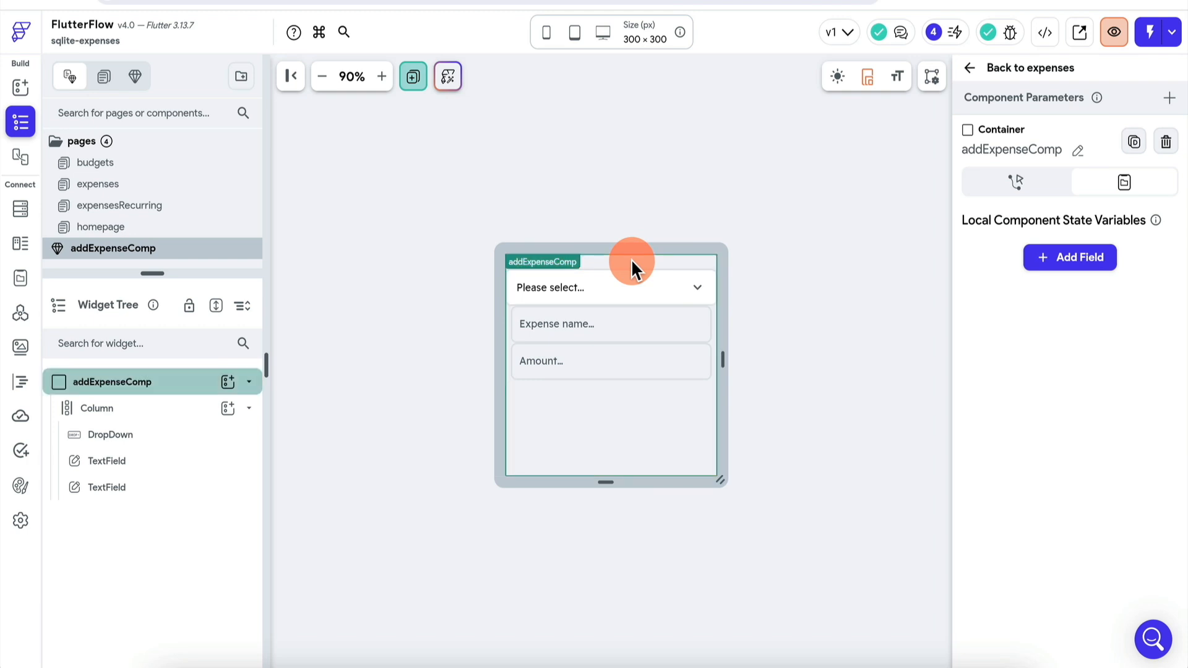
left_click(143, 410)
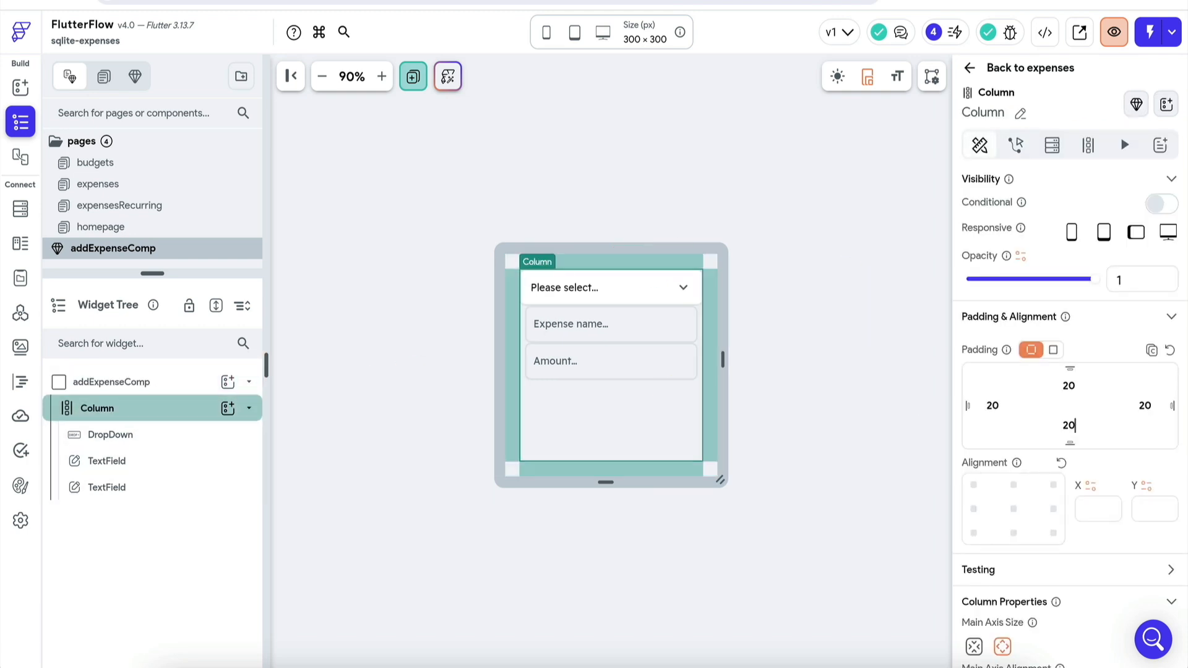
left_click(890, 218)
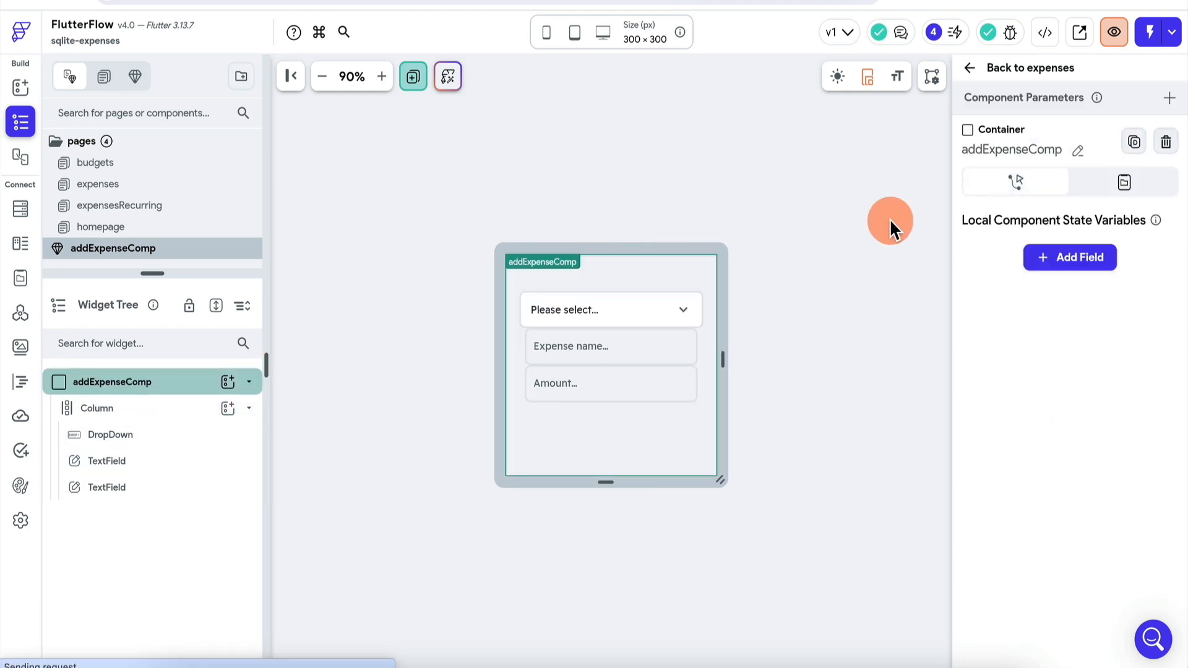
- Examine the option settings of the DropDown in addExpenseComp
left_click(613, 309)
scroll(1061, 365, "down", 5)
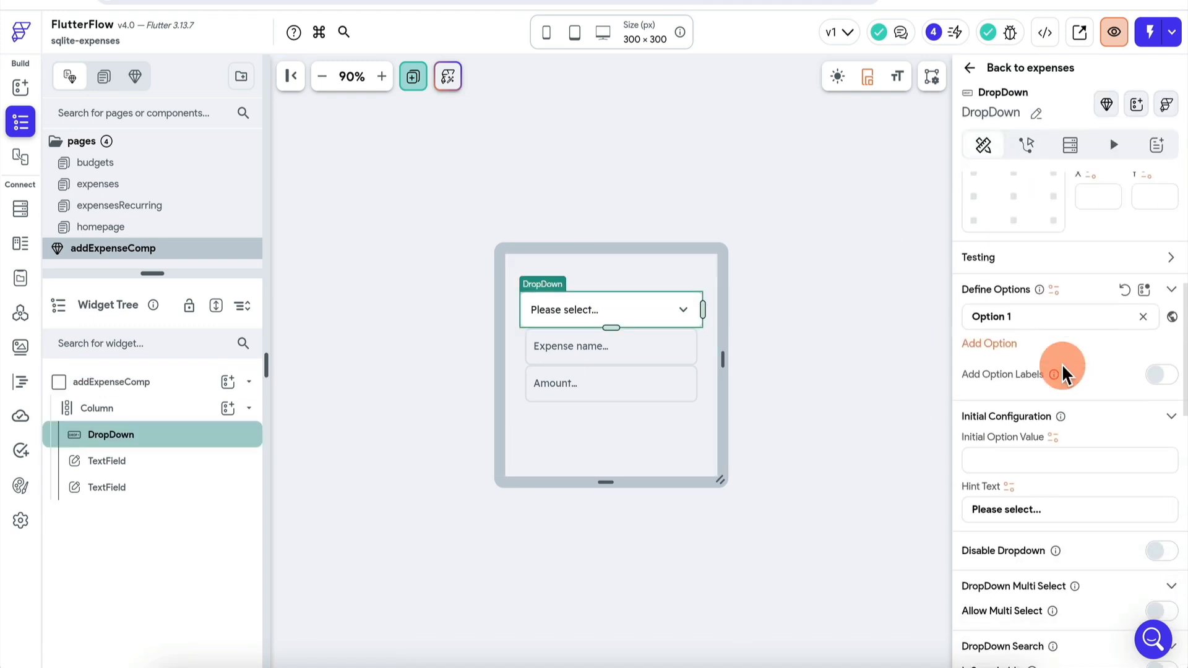
left_click(1017, 289)
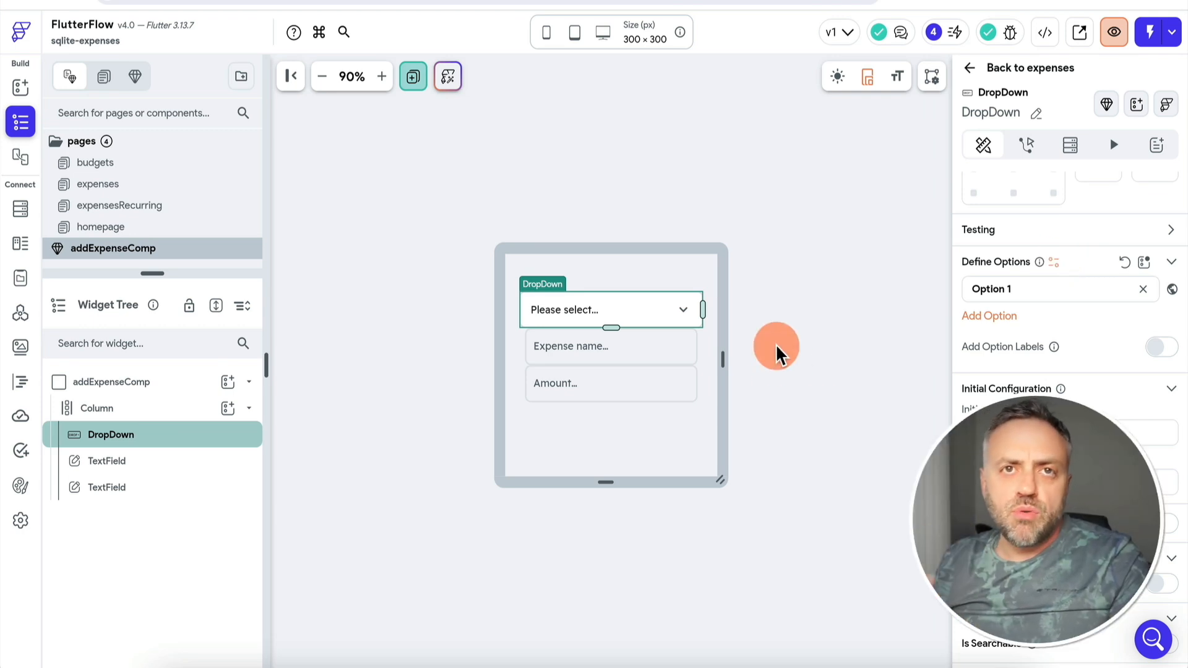
- Duplicate the Get All Expenses SQLite read query, name the copy Get All Categories and set its query to "select * from categories"
key("super+k")
type("sql")
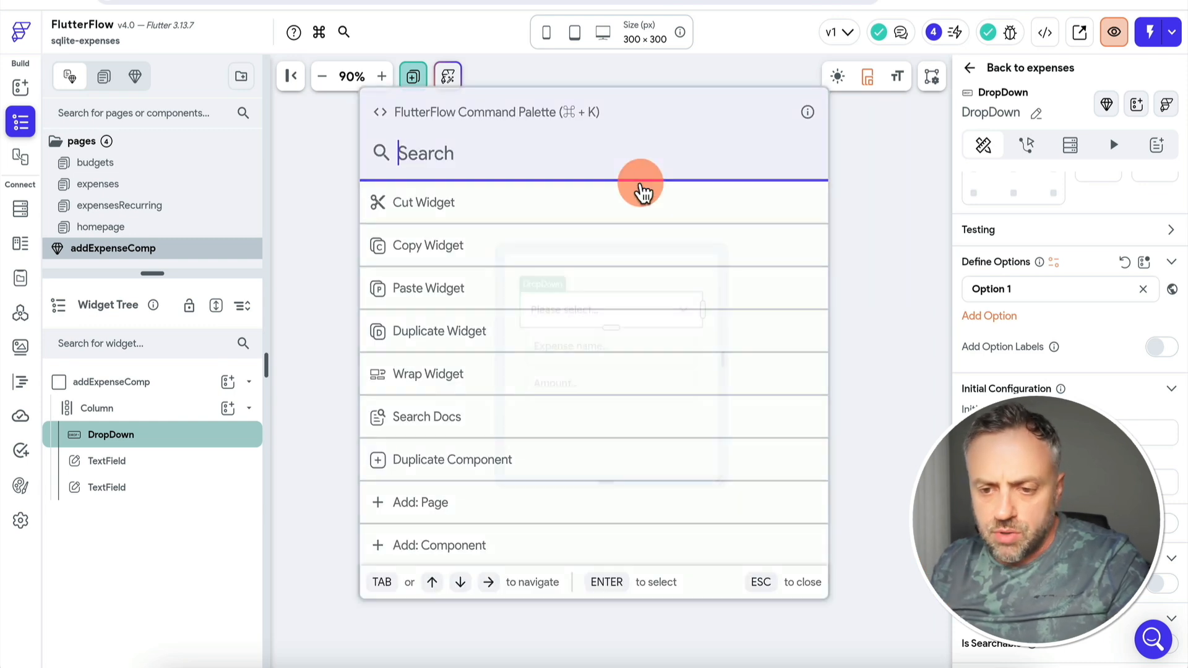
key("Return")
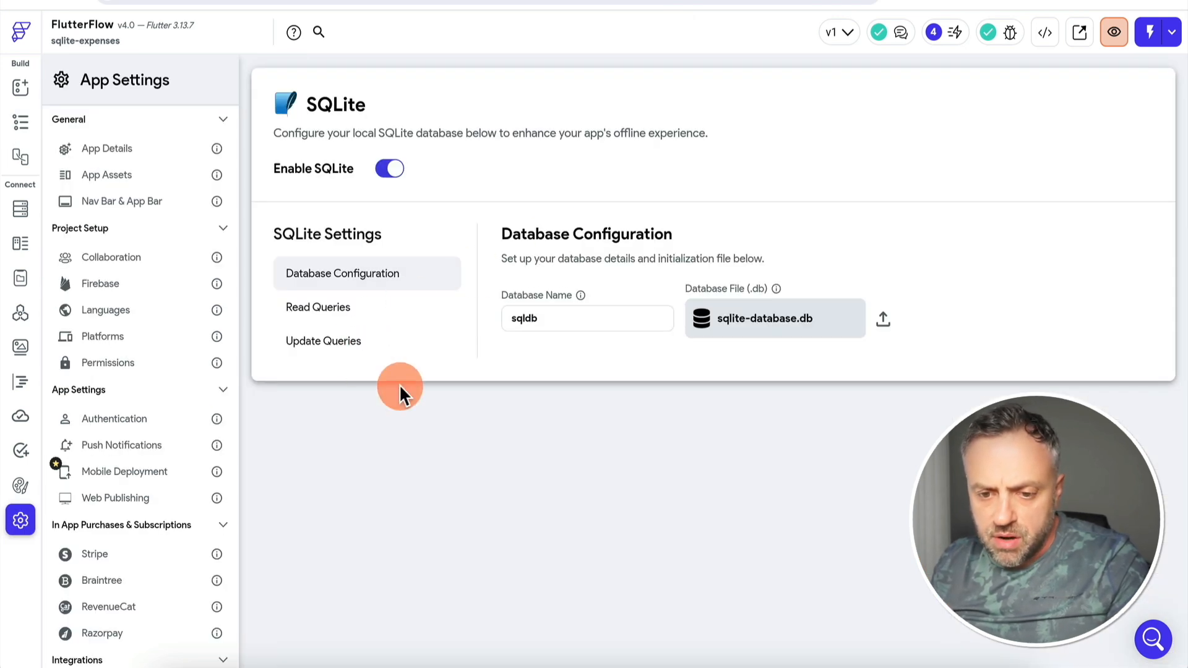
left_click(366, 309)
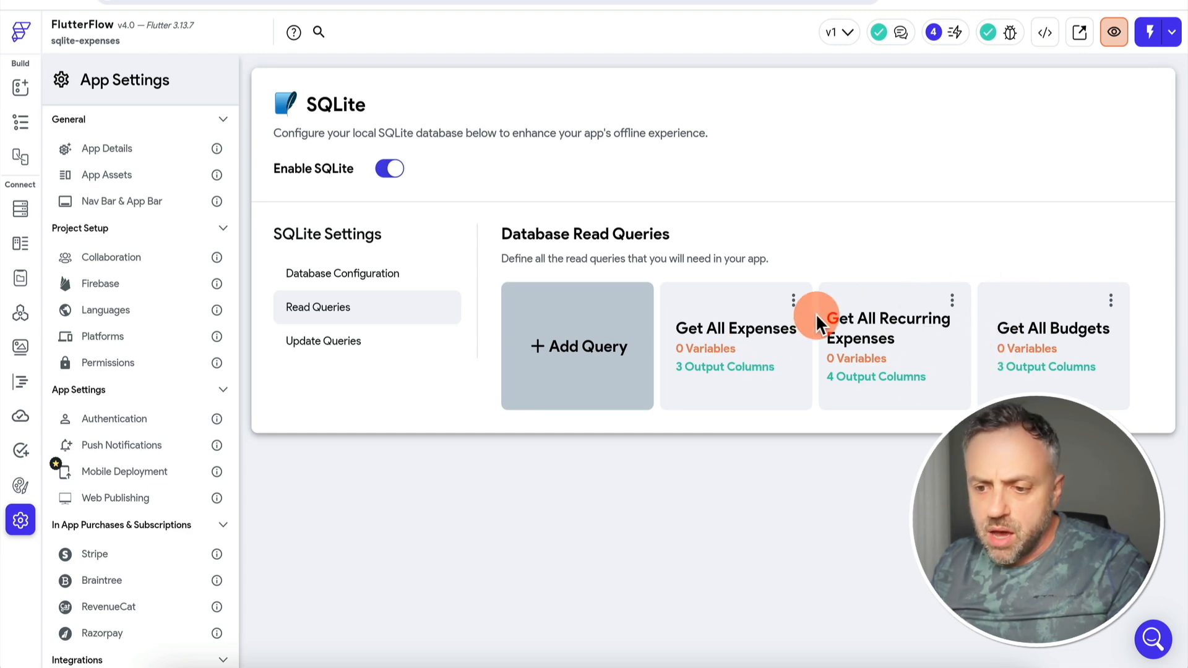
left_click(788, 301)
left_click(749, 338)
left_click(641, 364)
left_click(574, 480)
left_click_drag(338, 137, 512, 137)
type("E")
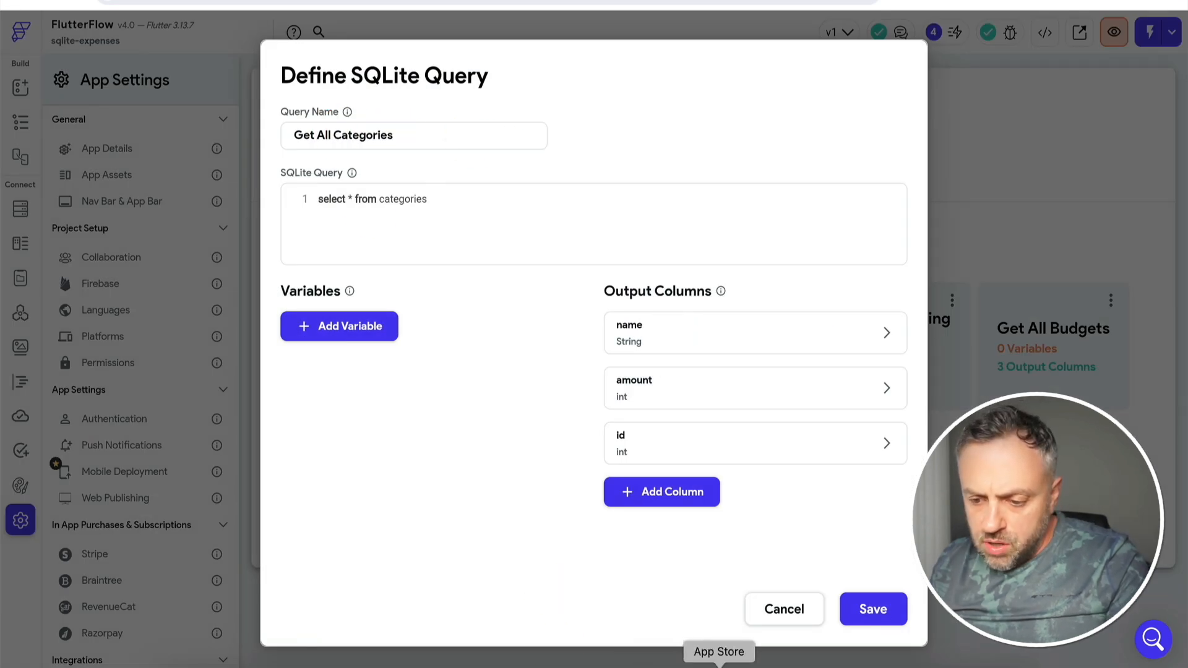
- Switch to SQLiteStudio and examine the data columns of the categories table, then return to the Get All Categories query in FlutterFlow
left_click(870, 665)
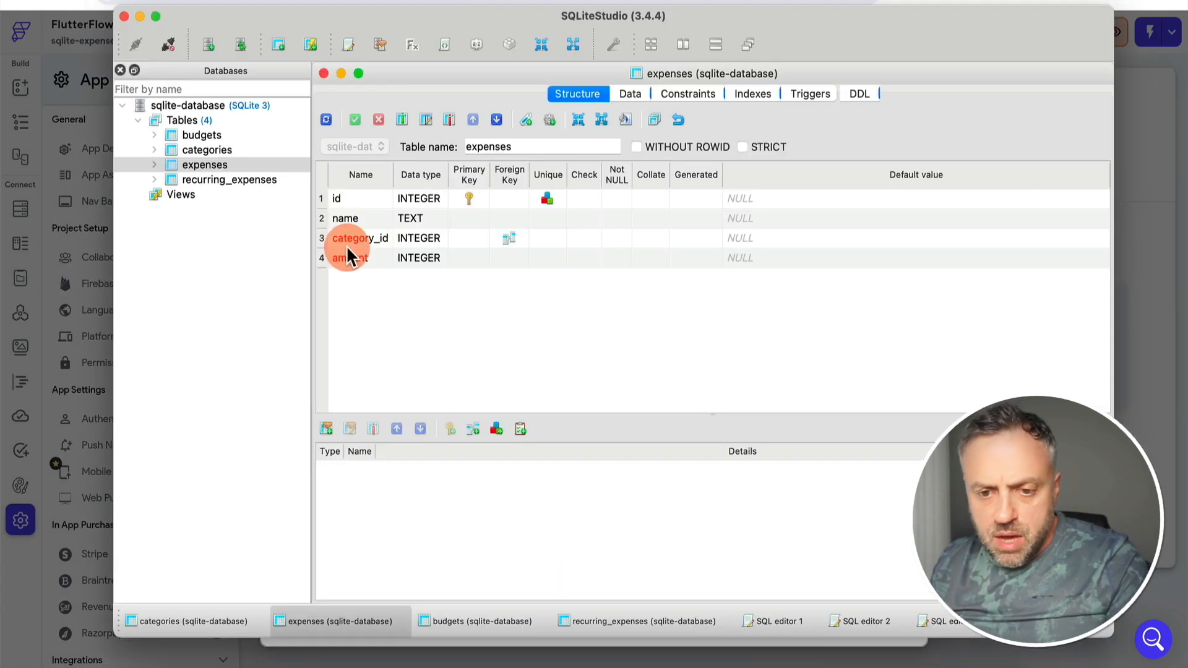
double_click(224, 150)
left_click(602, 94)
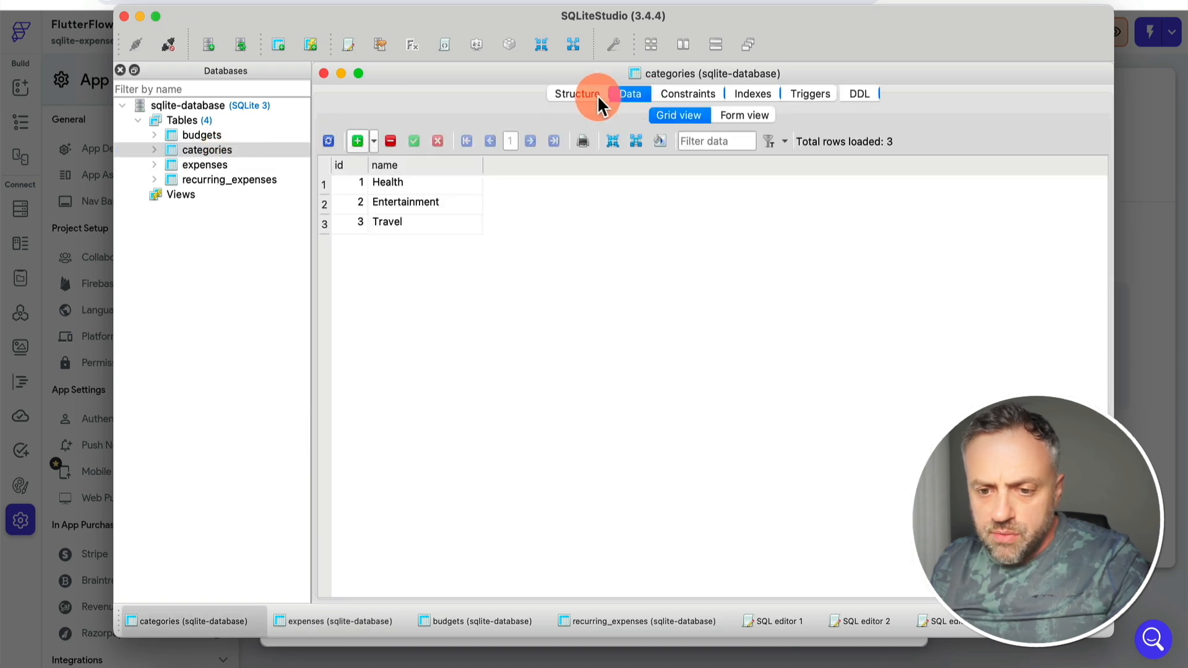
key("super+Tab")
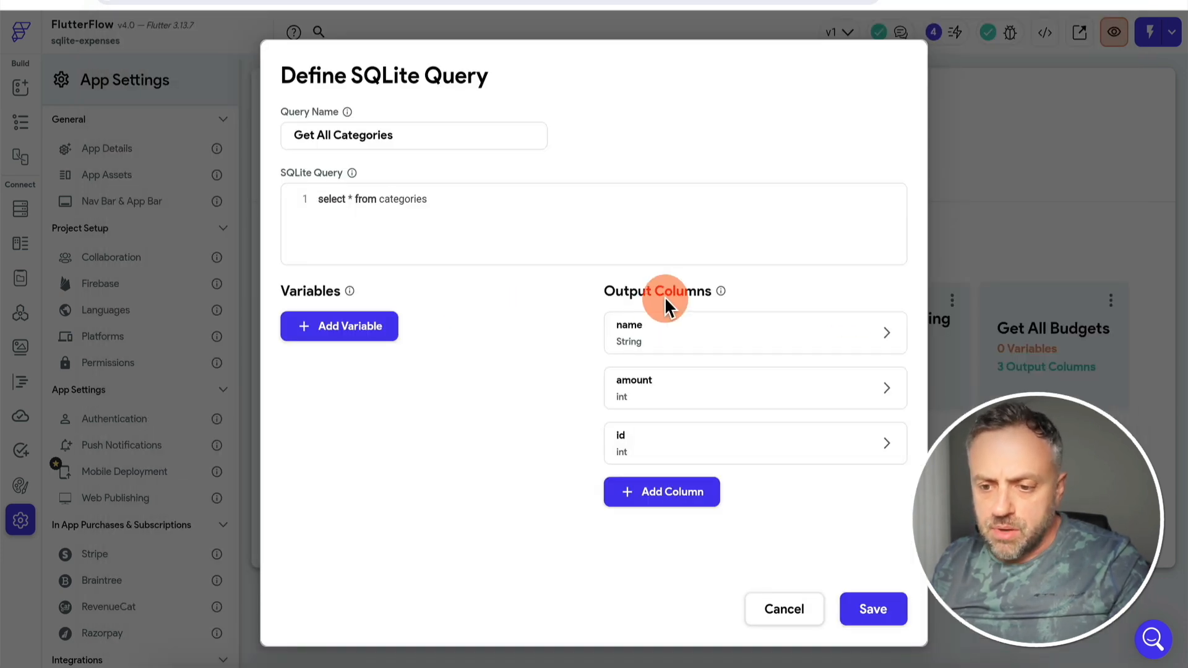
- Remove the amount output column from the Get All Categories query, check the remaining columns against the categories table, and save the query
mouse_move(809, 385)
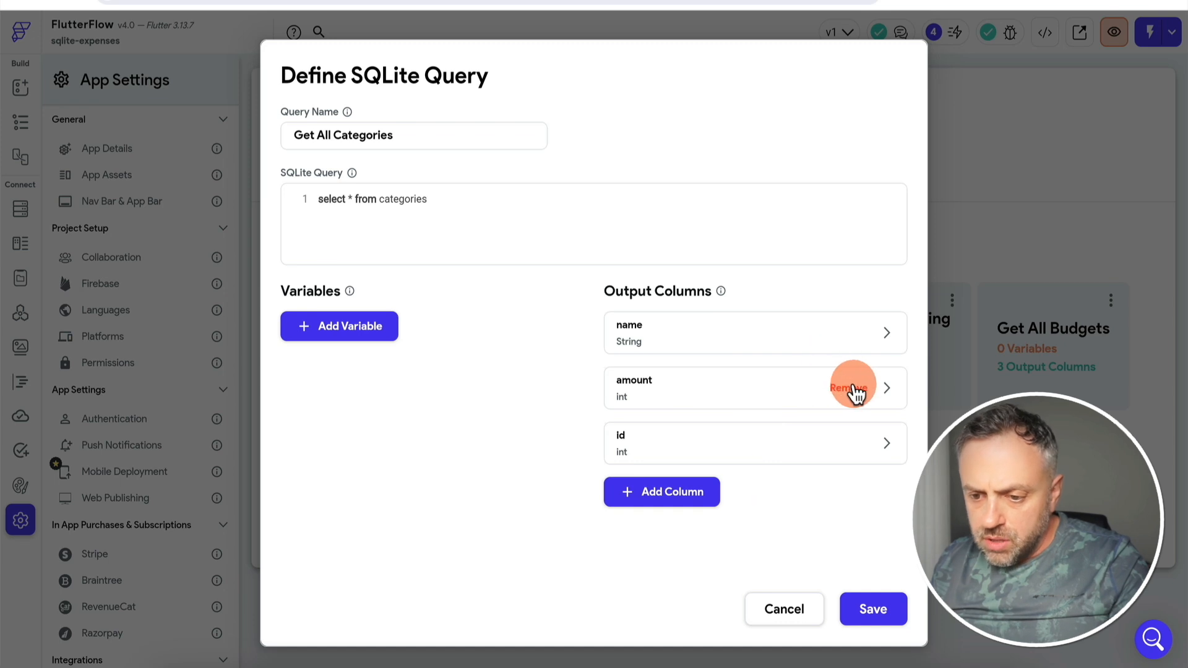
left_click(857, 391)
left_click(698, 346)
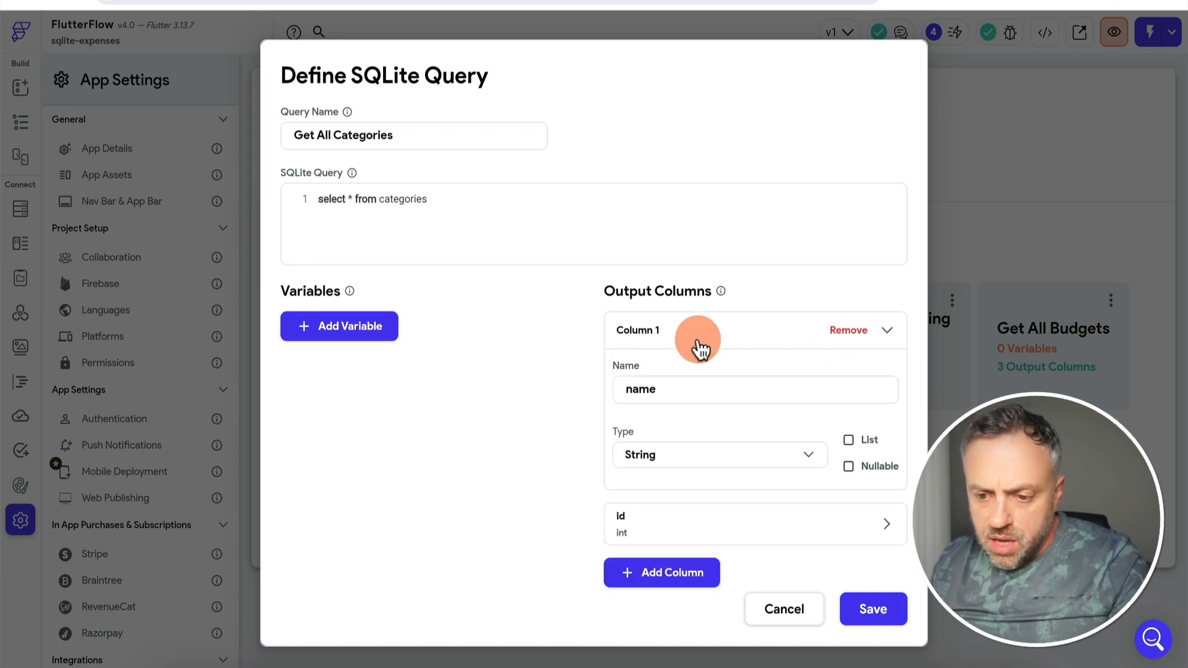
left_click(699, 346)
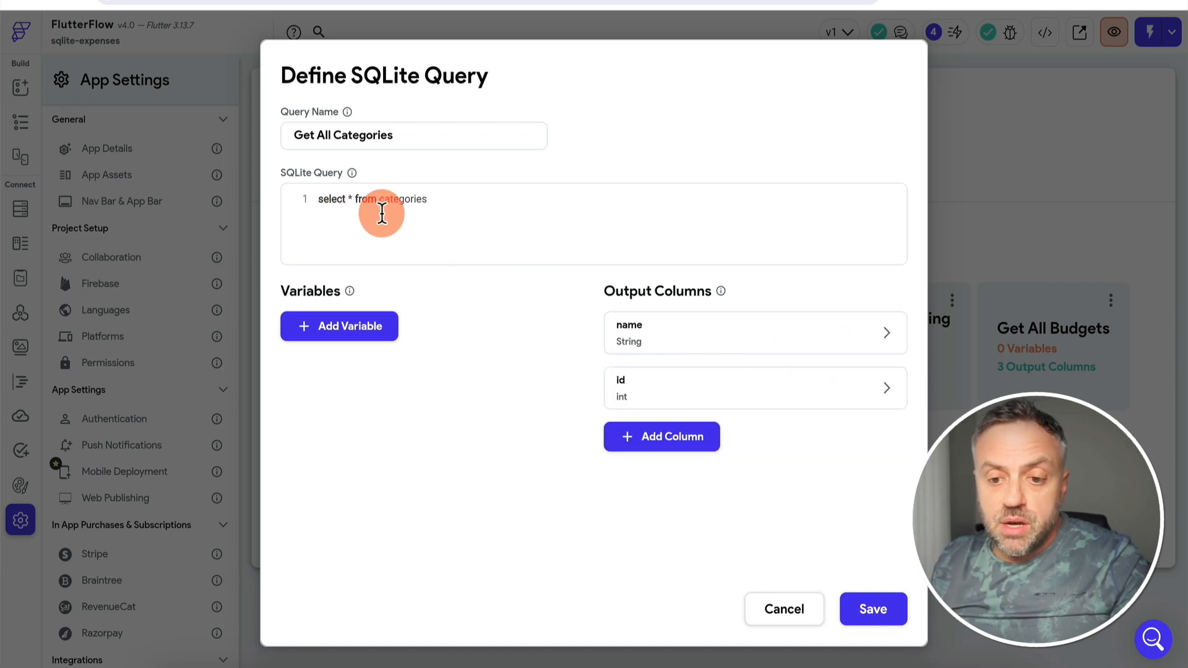
key("super+Tab")
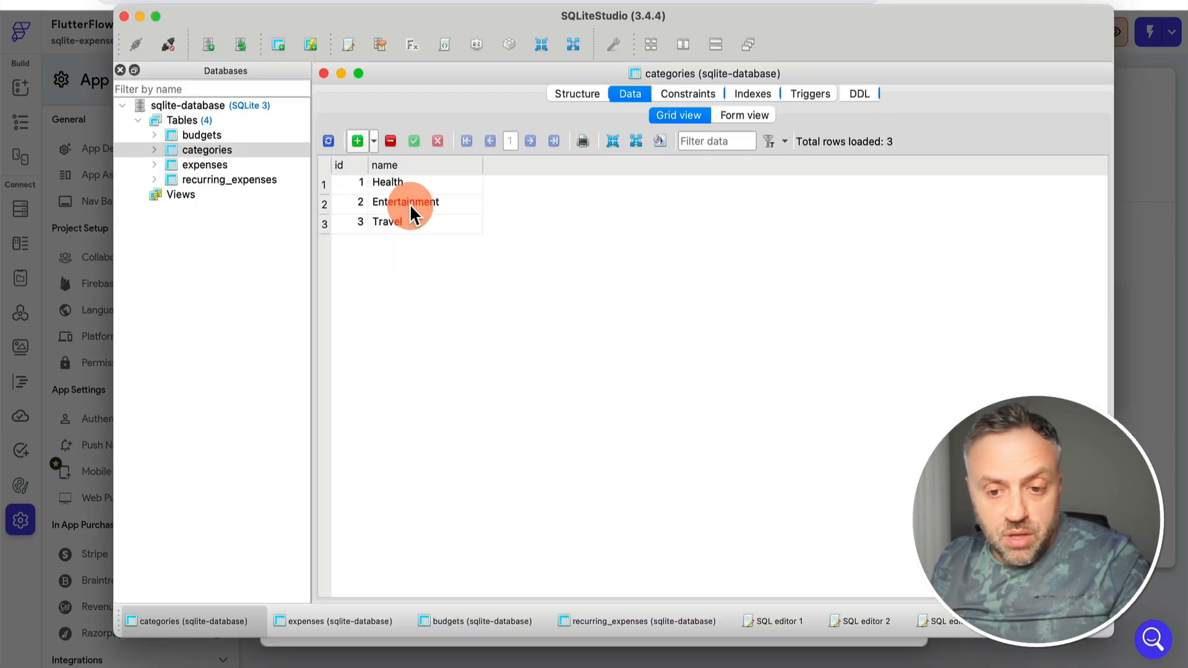
key("super+Tab")
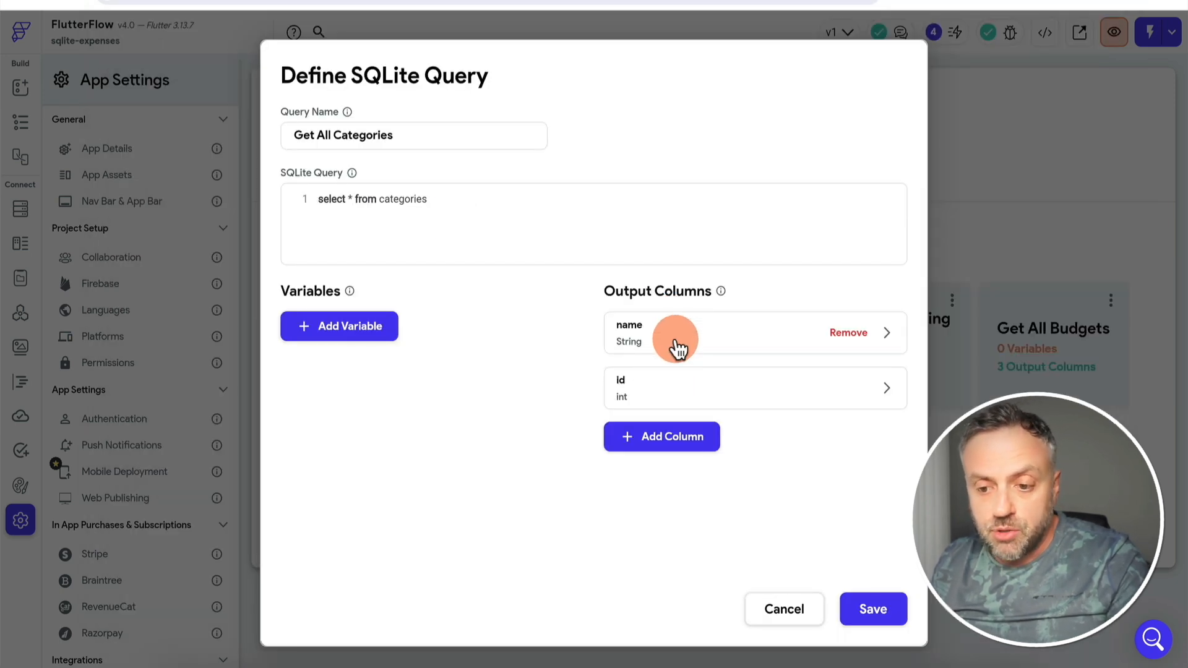
left_click(873, 616)
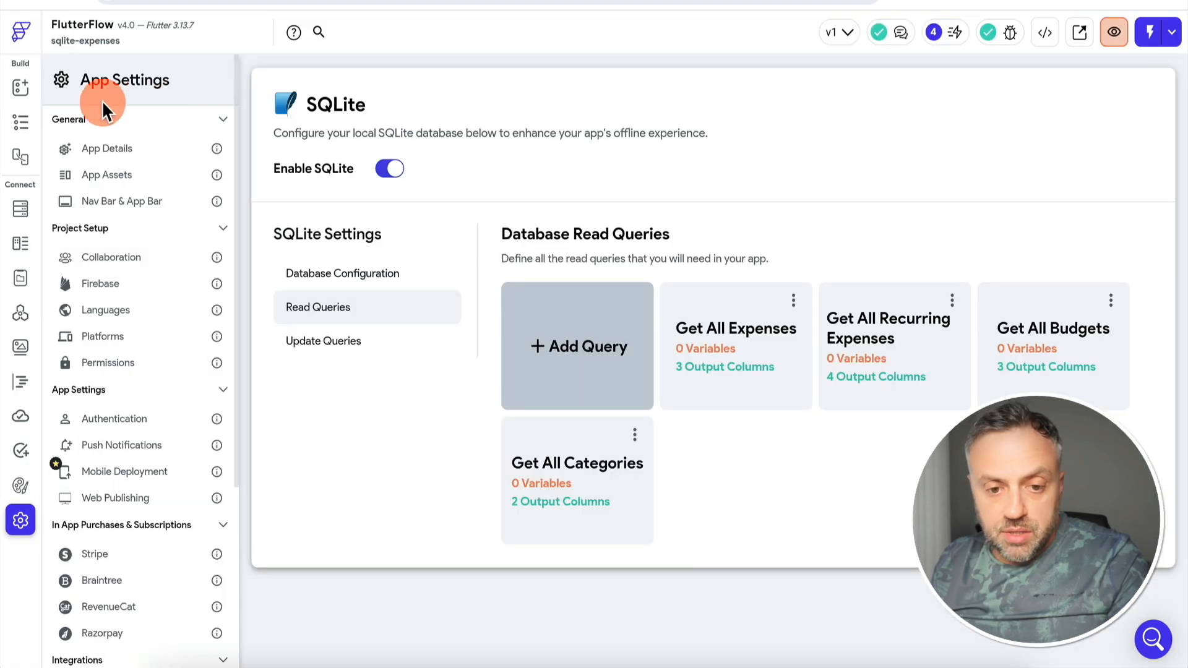
- Add a SQLite backend query to the DropDown in addExpenseComp, using Get All Categories
left_click(24, 124)
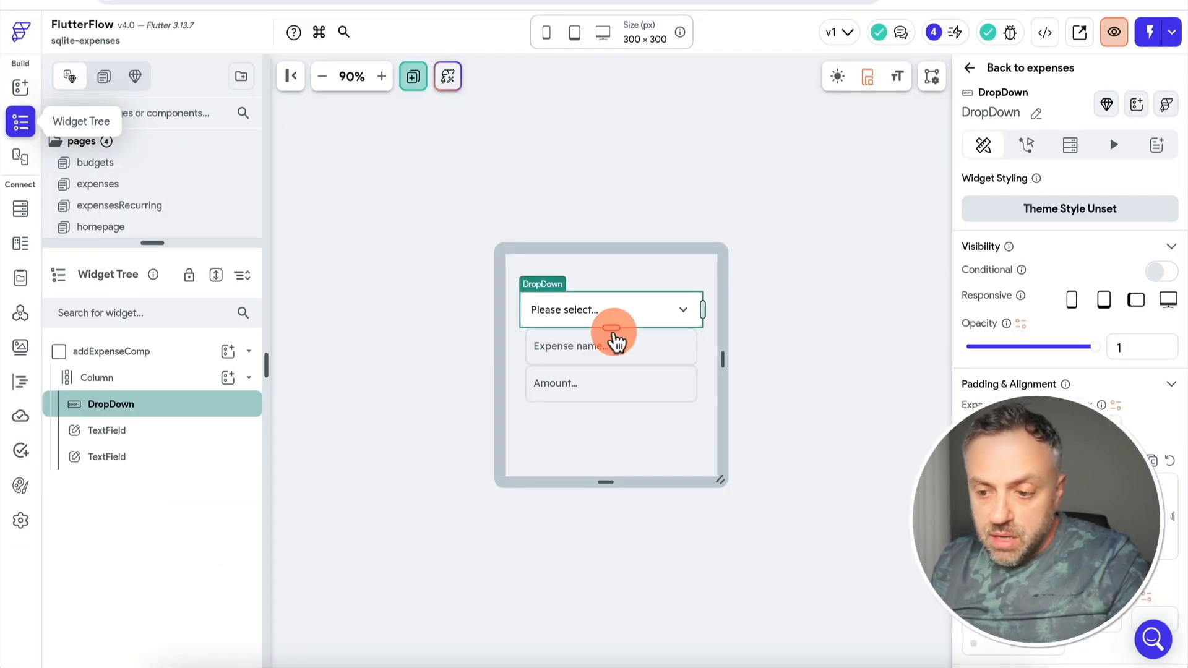
left_click(1072, 148)
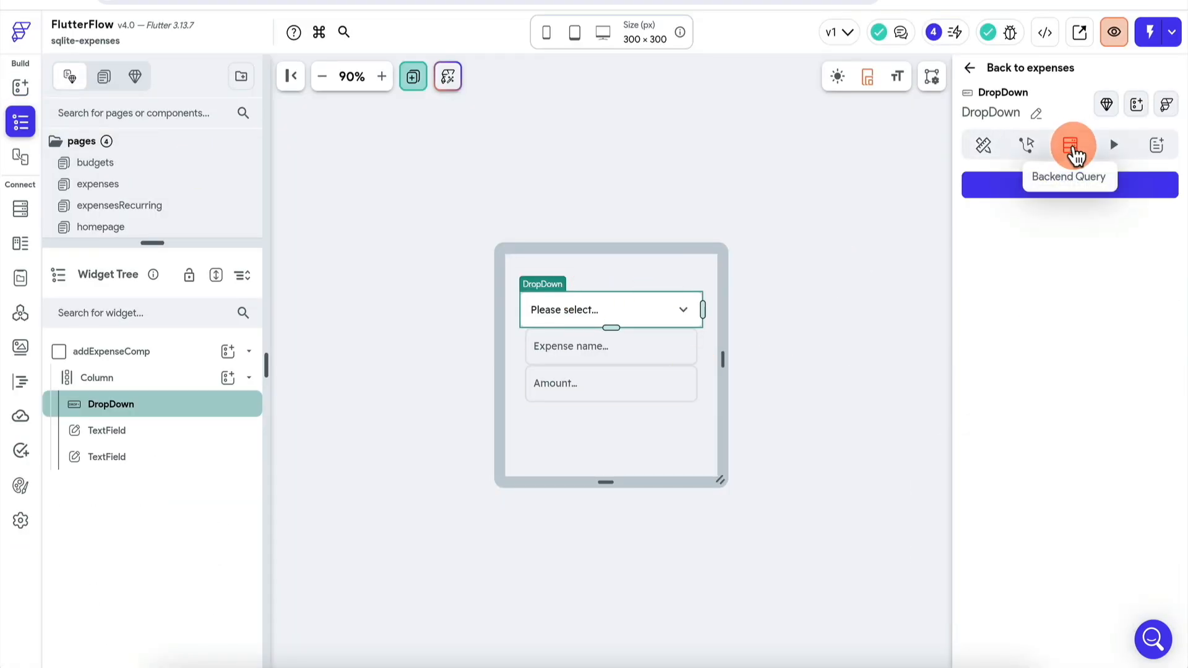
left_click(1126, 189)
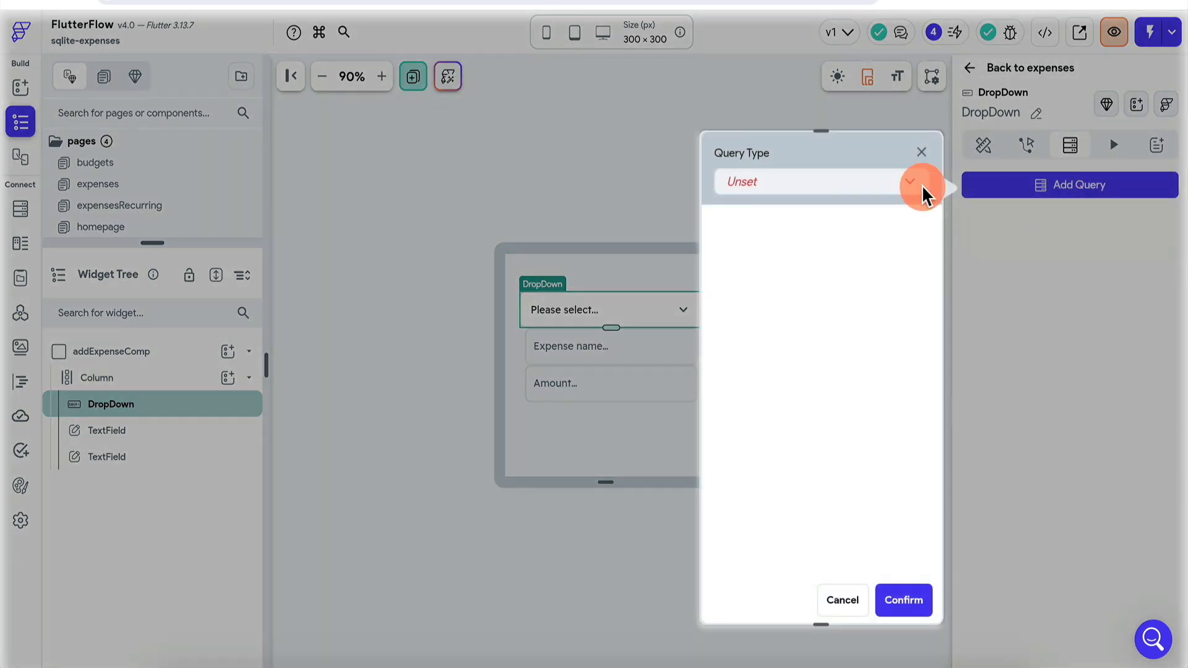
left_click(854, 186)
left_click(797, 304)
left_click(832, 254)
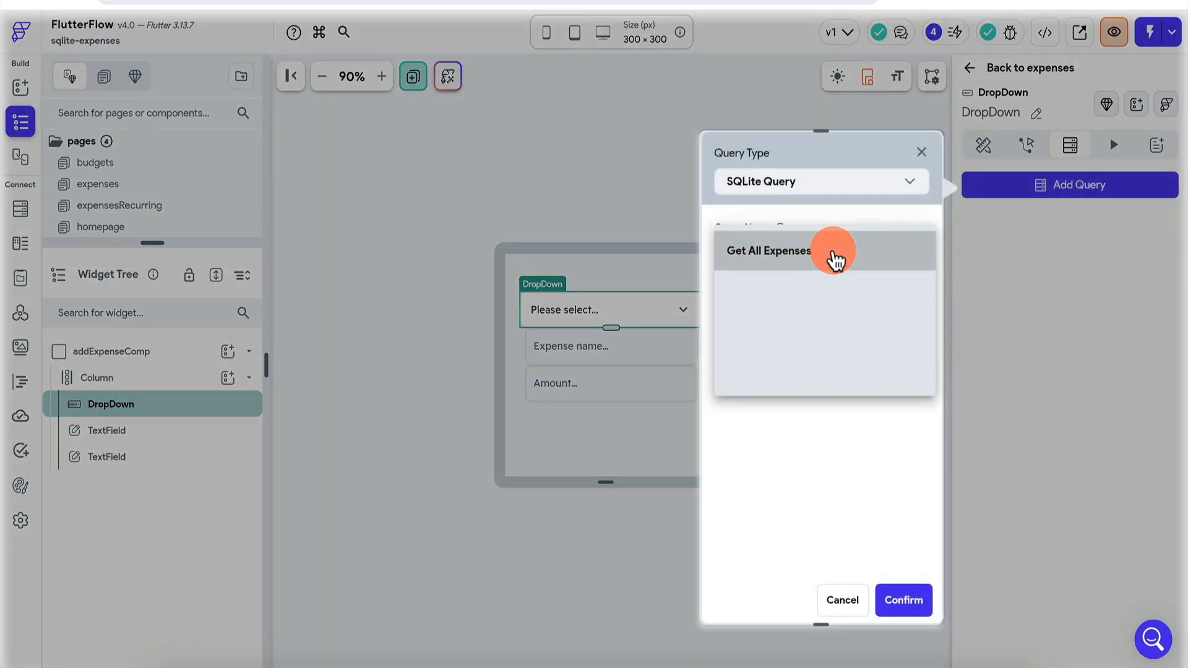
left_click(799, 371)
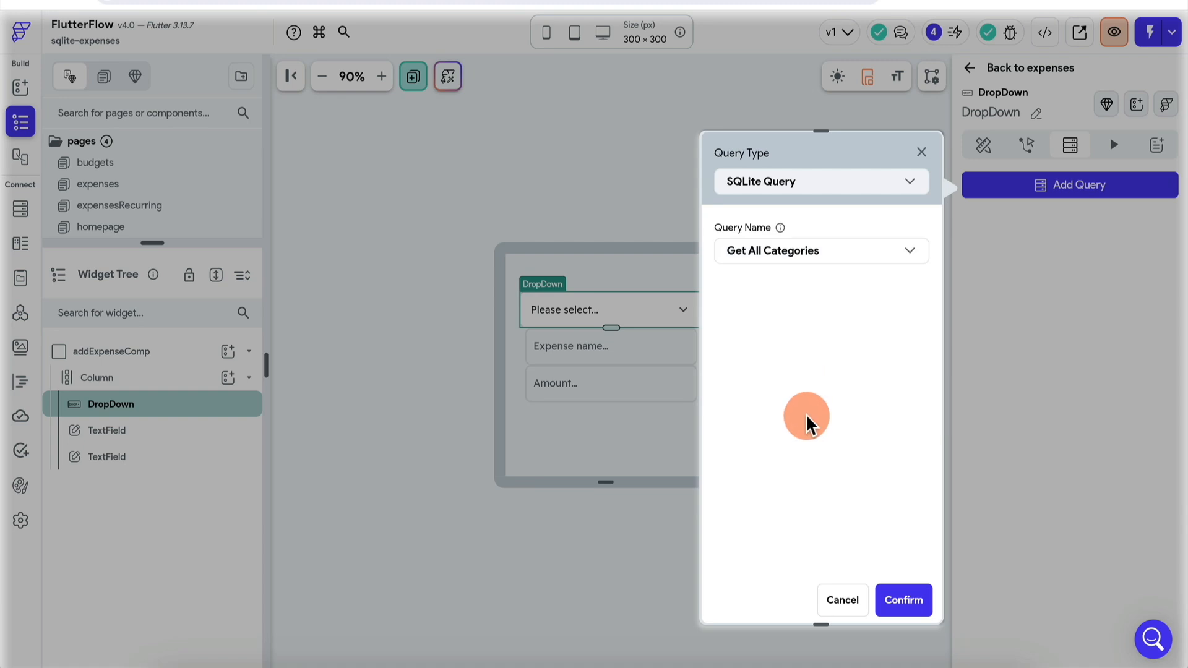
left_click(901, 600)
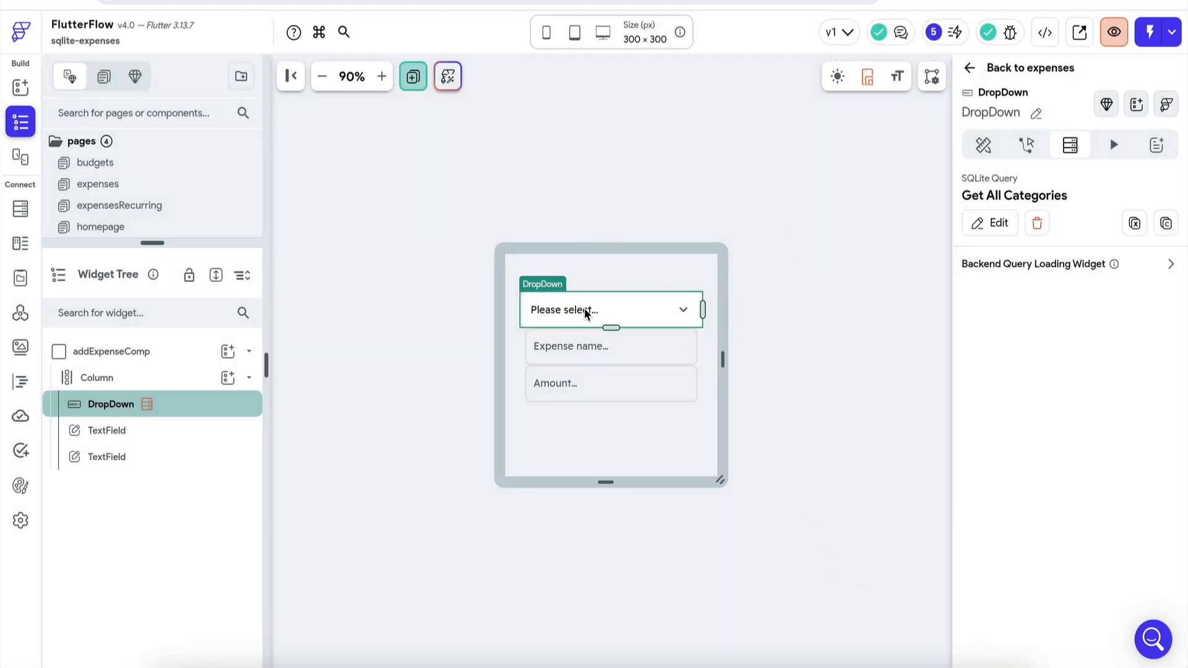
- Enable separate option labels for the DropDown in addExpenseComp
left_click(984, 146)
left_click(1025, 341)
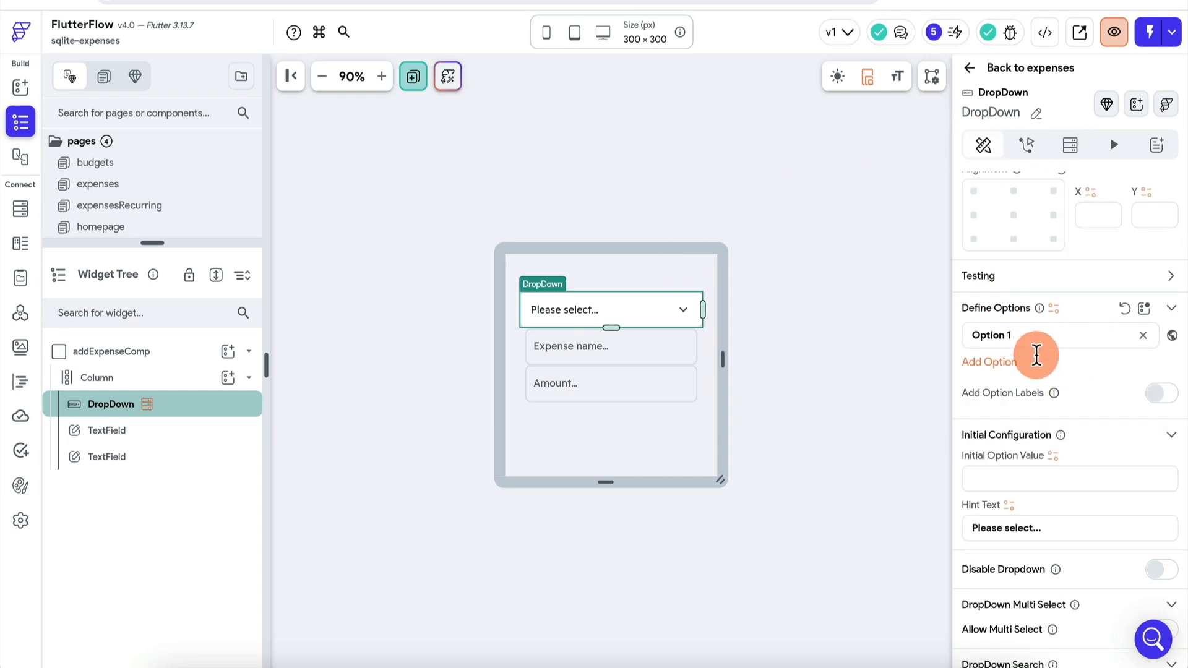
left_click(1159, 396)
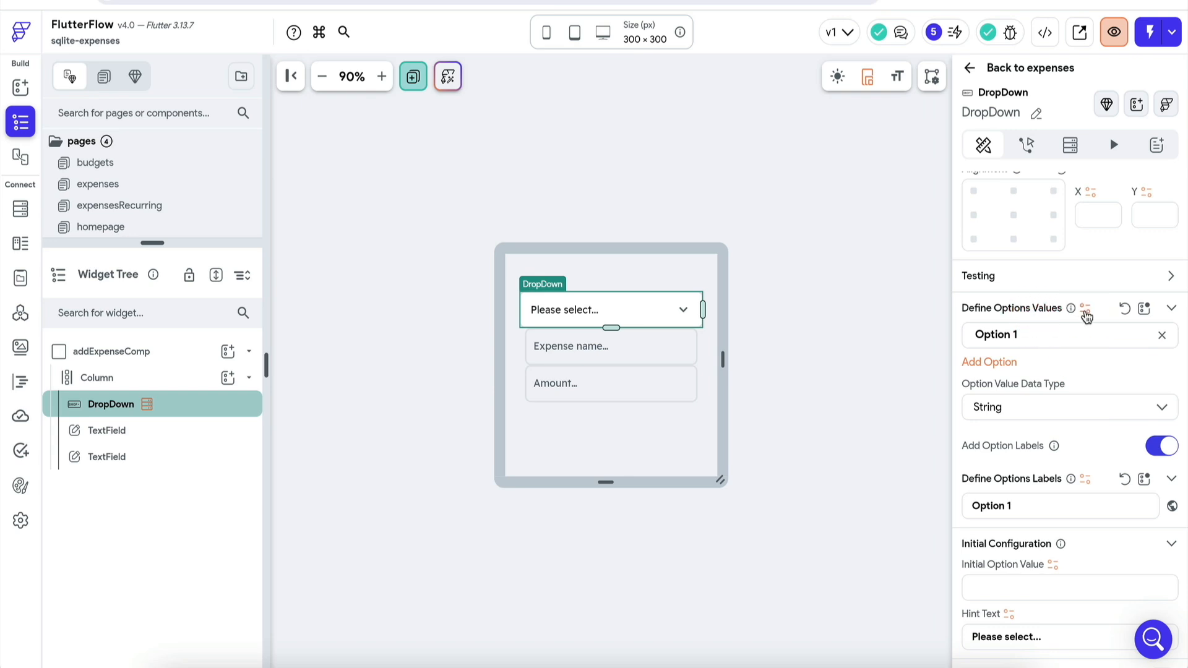
- Set the DropDown's option labels from Get All Categories Rows, using Map List Items with the name column of each item
left_click(1084, 479)
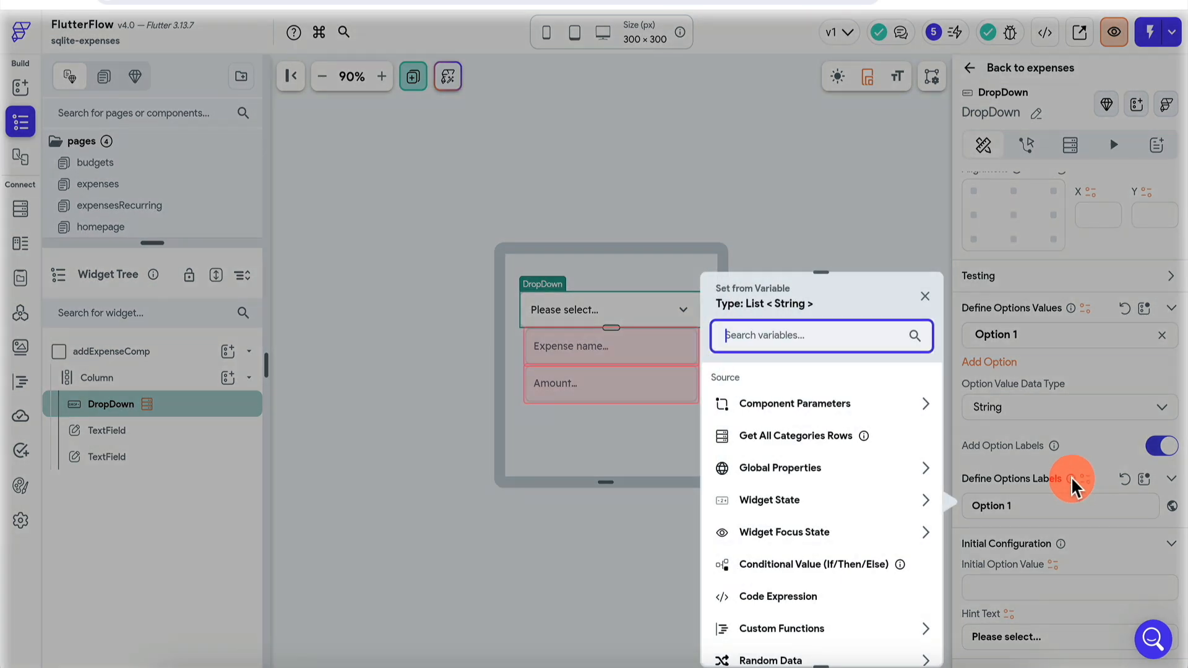
left_click(793, 441)
left_click(771, 444)
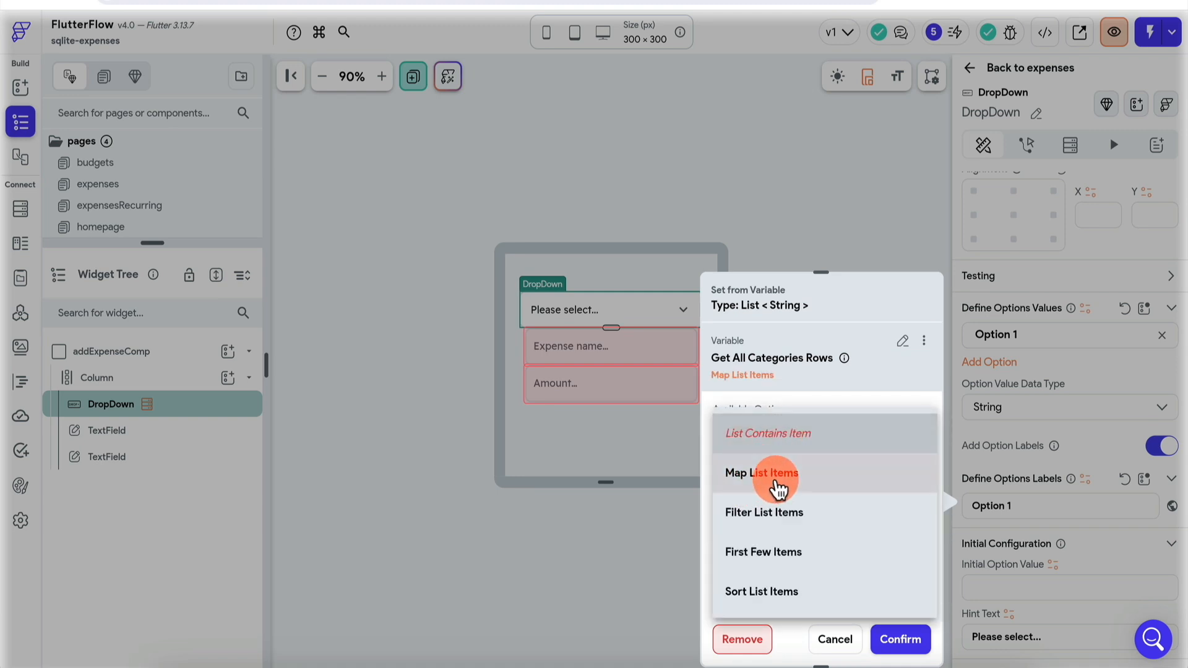
left_click(775, 480)
left_click(781, 476)
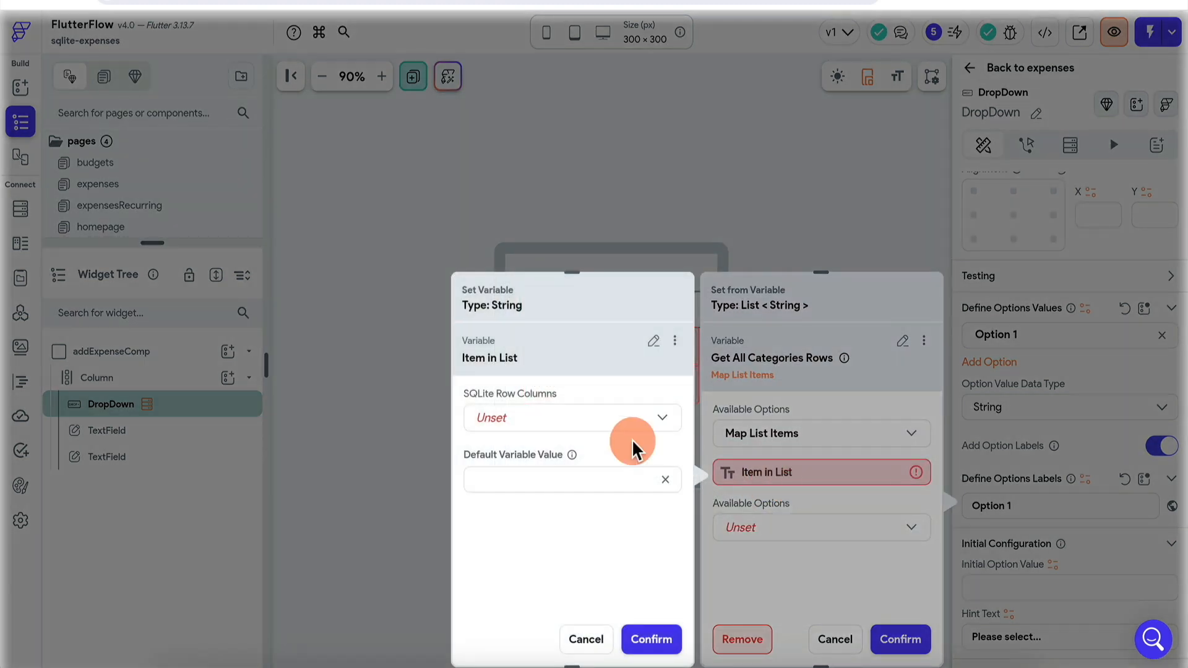
left_click(587, 422)
left_click(522, 432)
left_click(650, 640)
left_click(902, 641)
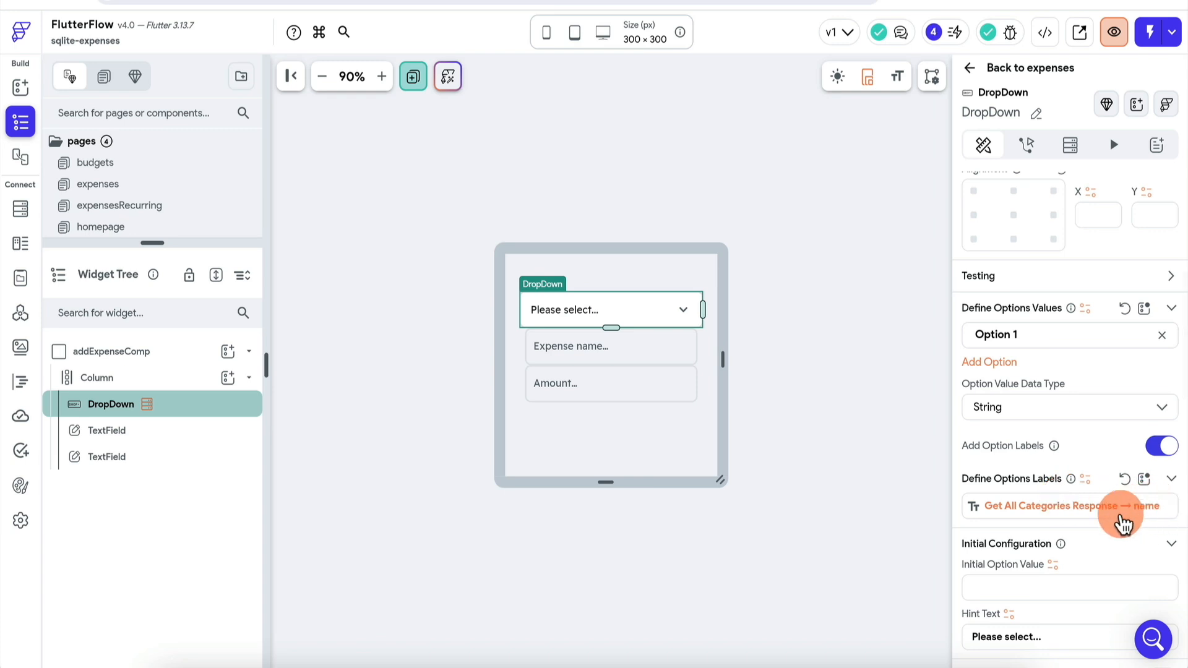
- Set the DropDown's option value data type to Integer and map its option values to the id column of Get All Categories Rows
left_click(1039, 419)
left_click(1025, 370)
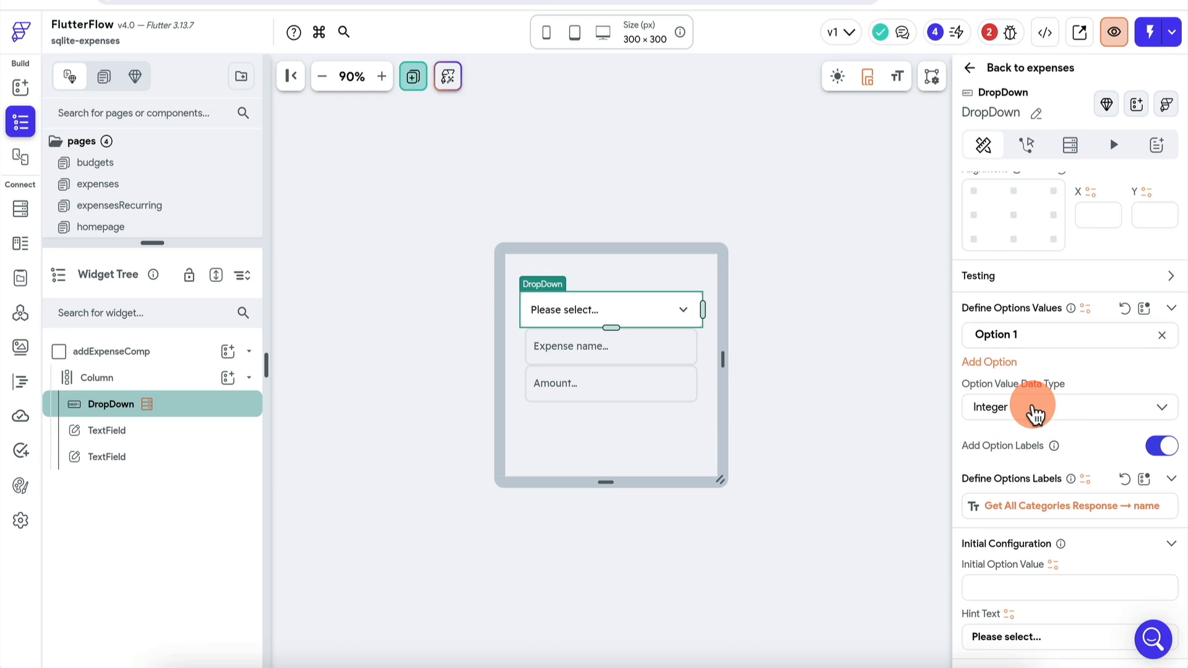
left_click(1086, 307)
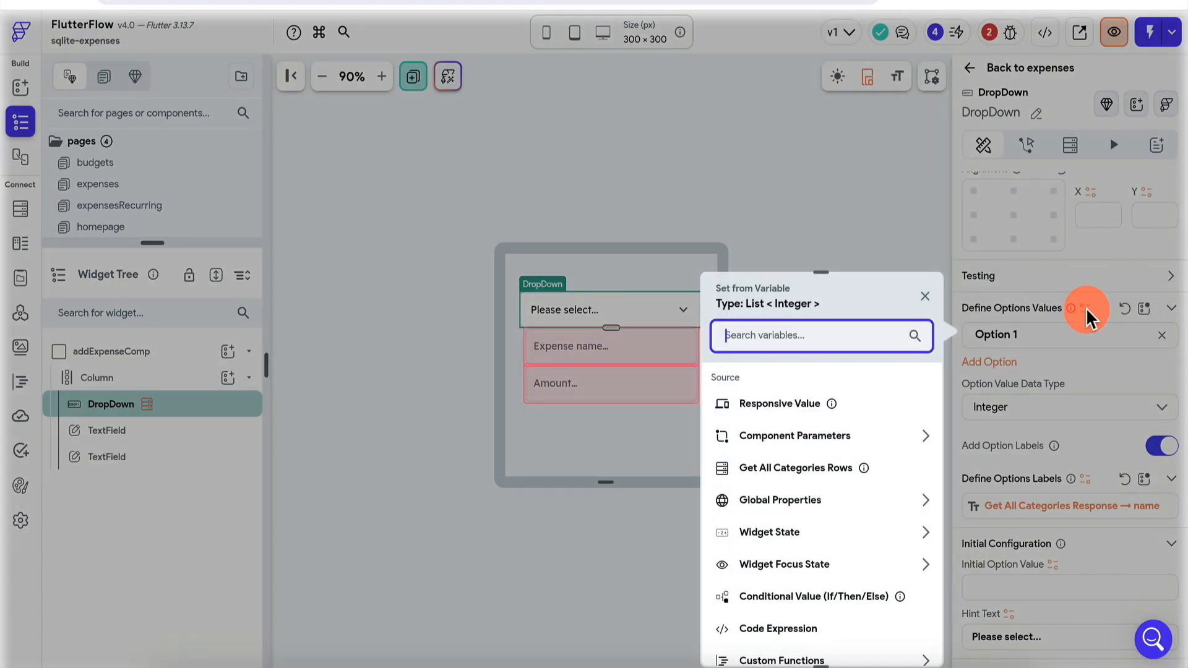
left_click(786, 474)
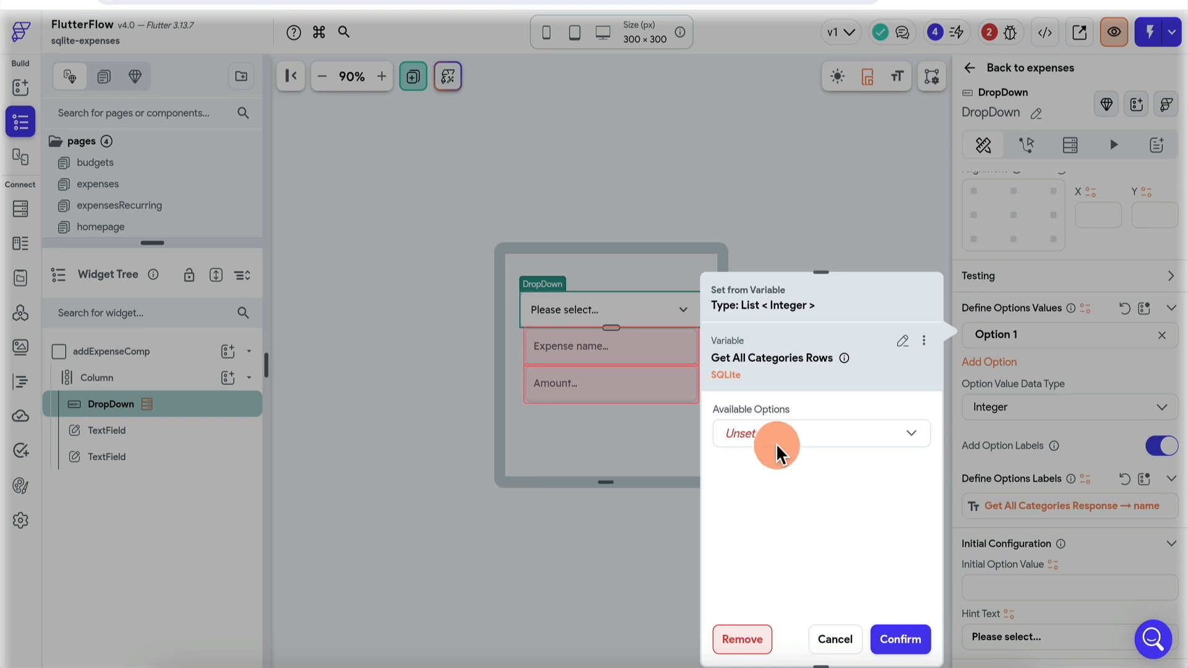
left_click(778, 447)
left_click(780, 477)
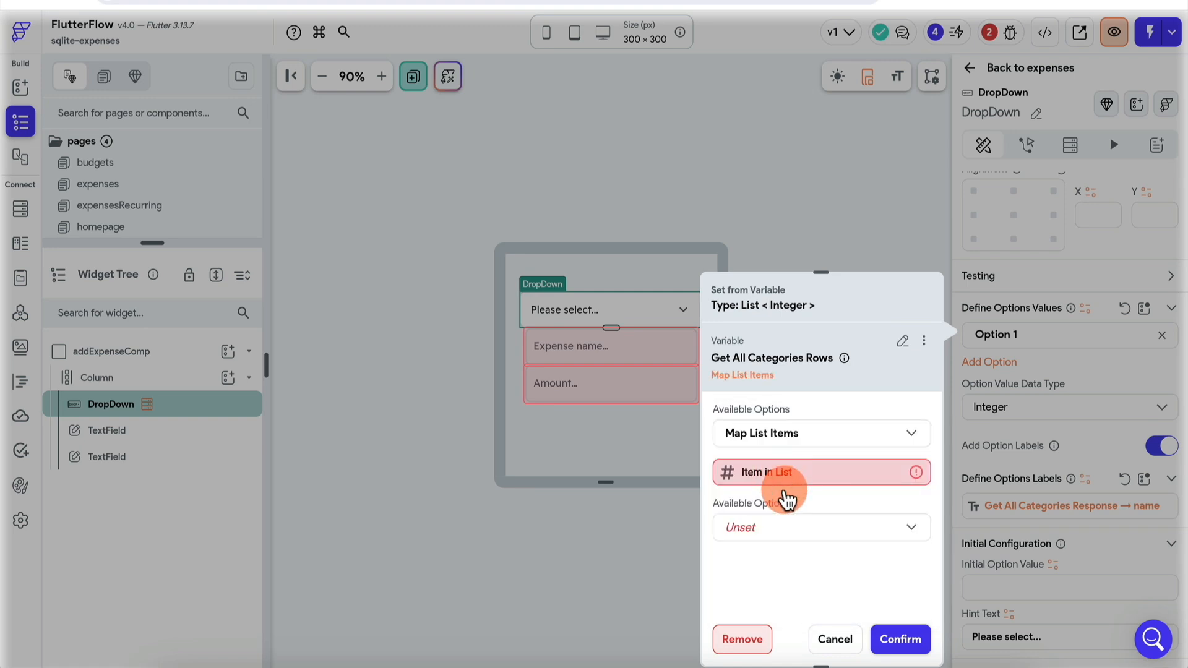
left_click(783, 475)
left_click(564, 423)
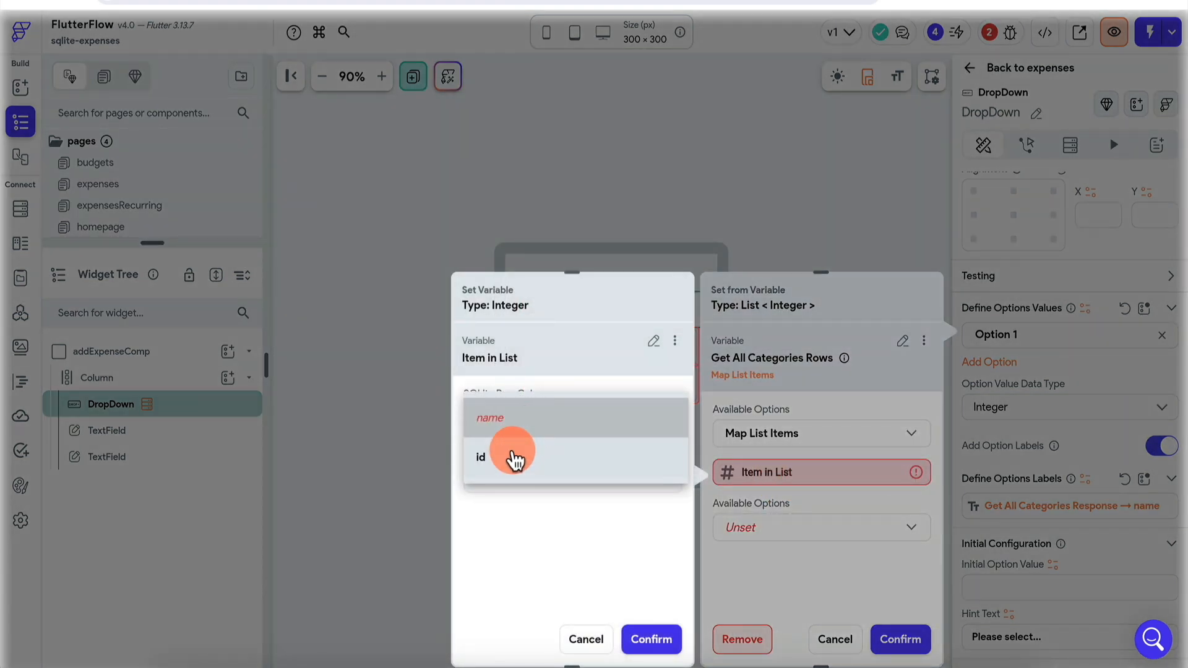
left_click(512, 458)
left_click(653, 640)
left_click(902, 639)
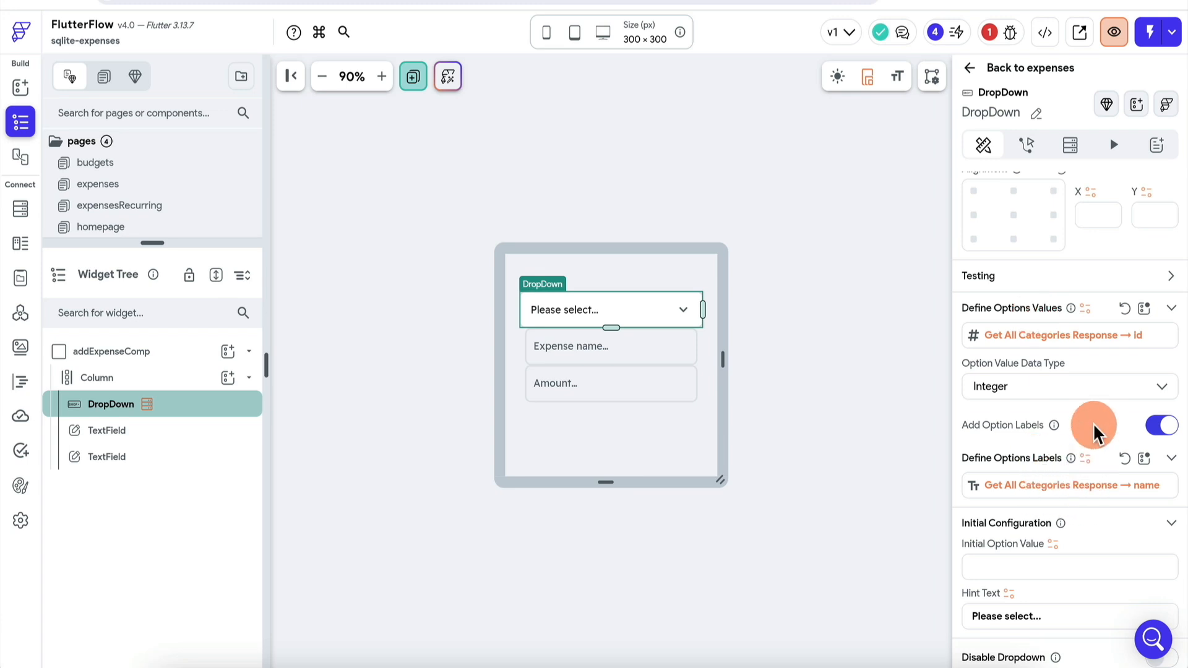
- Add top padding to the Expense name and Amount text fields and remove their left and right padding
scroll(1053, 434, "down", 3)
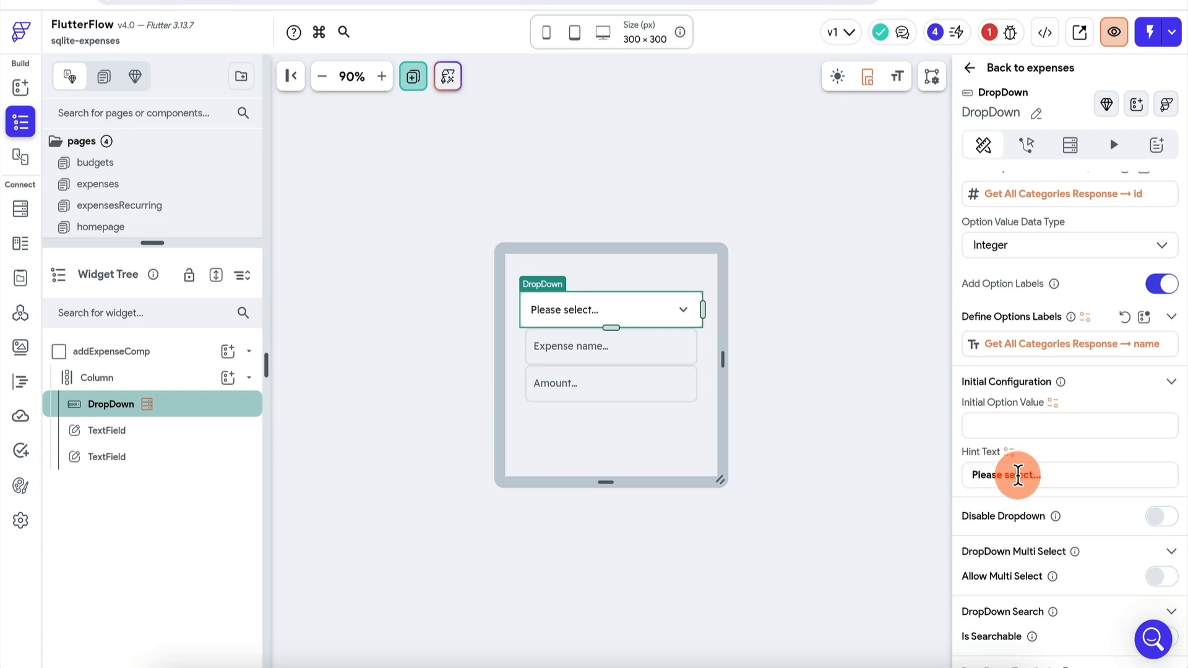
left_click(650, 352)
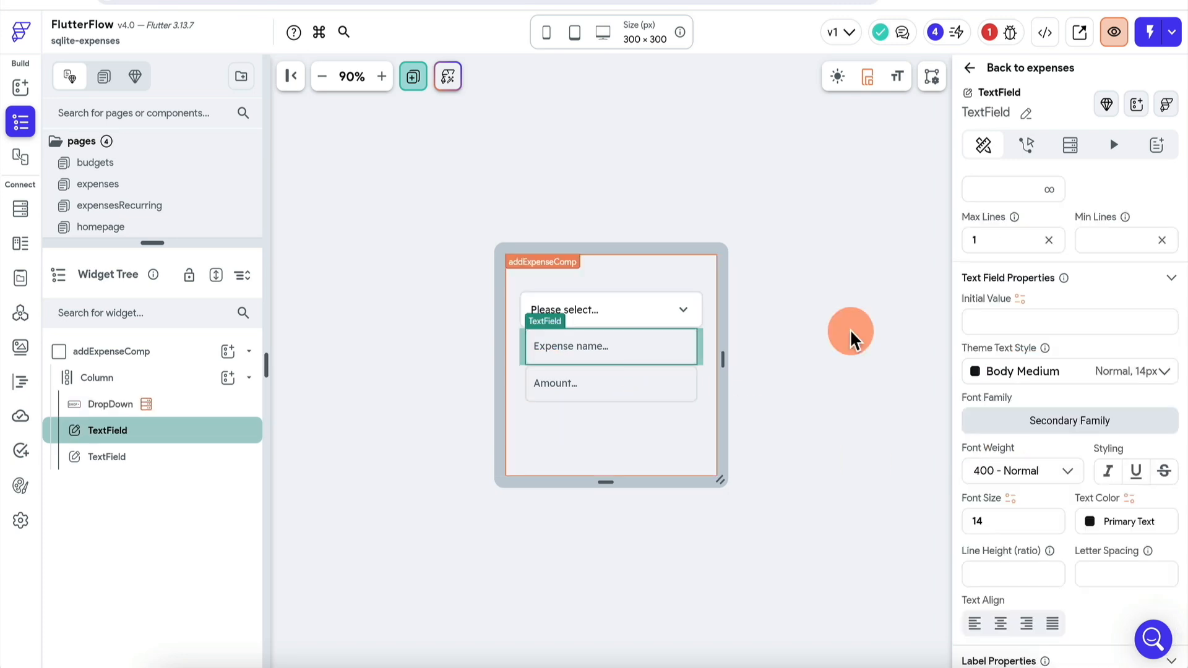
scroll(1067, 330, "up", 8)
scroll(1067, 331, "down", 3)
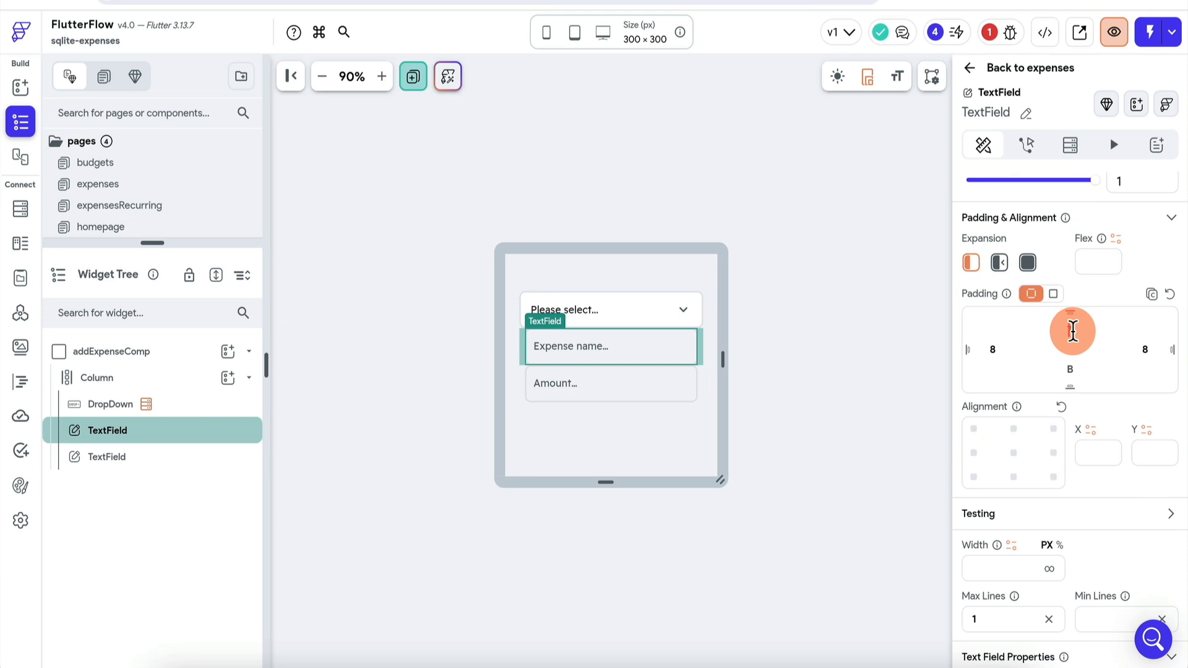
left_click(639, 402)
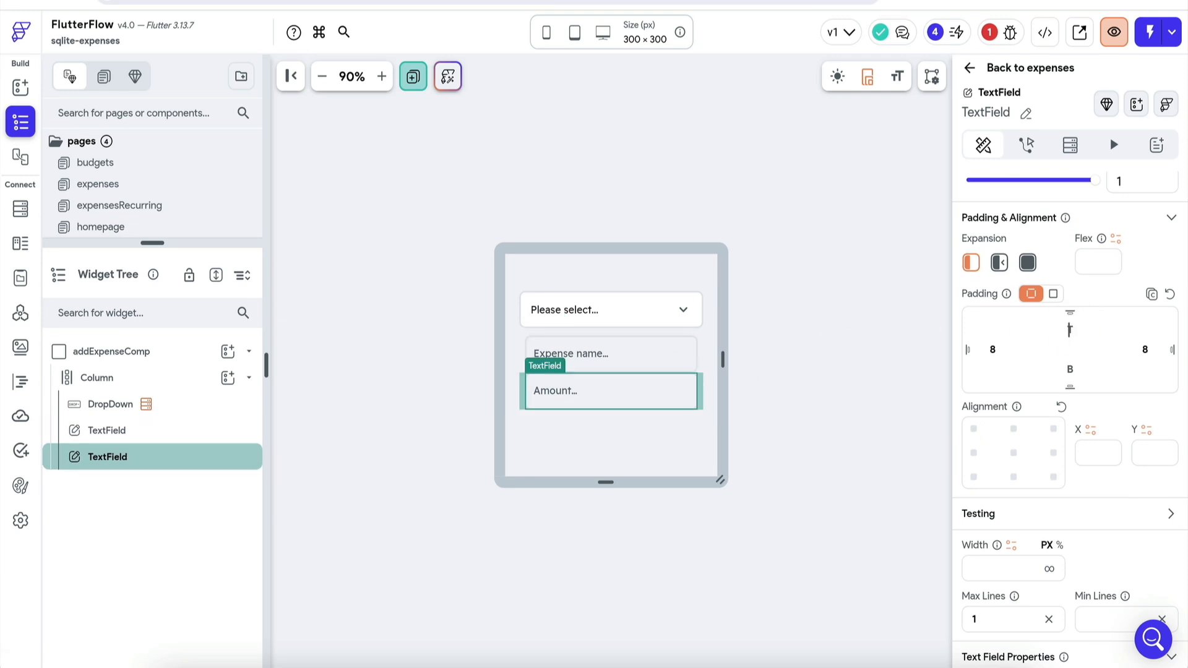
left_click(833, 314)
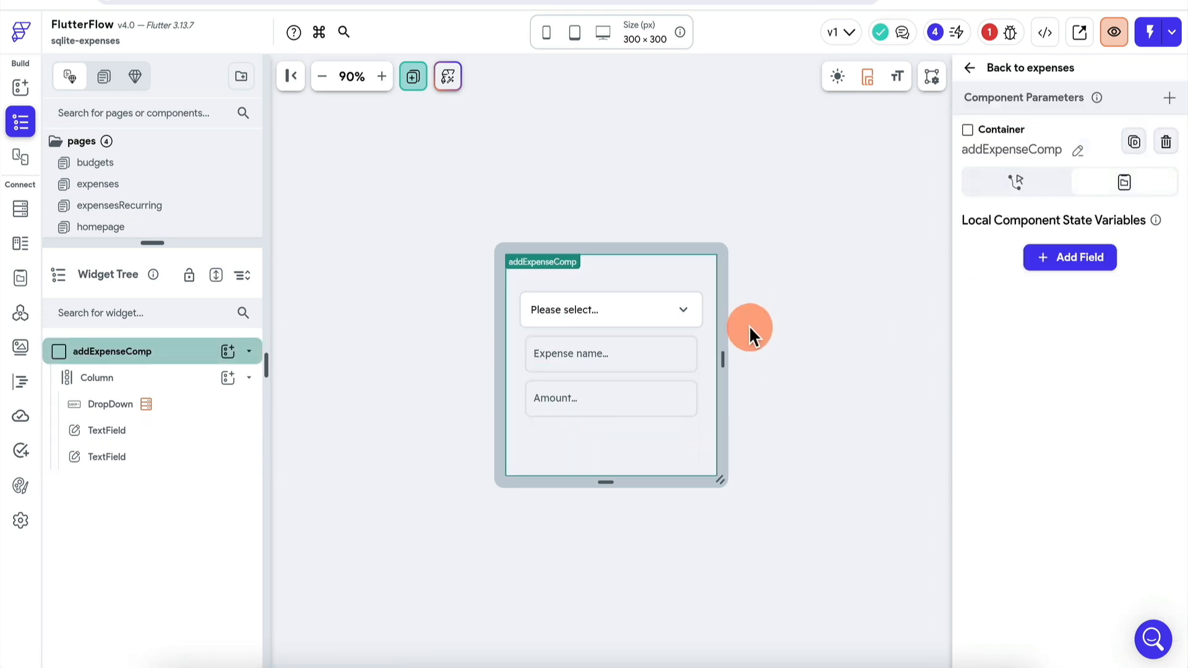
left_click(654, 310)
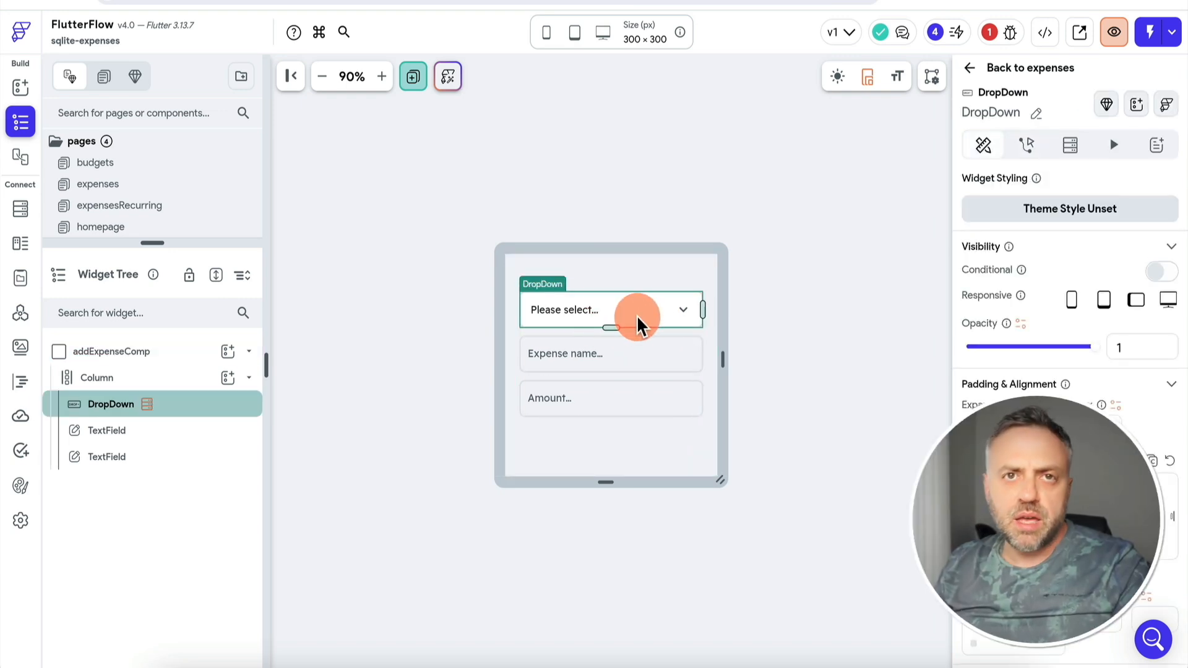
left_click(598, 347)
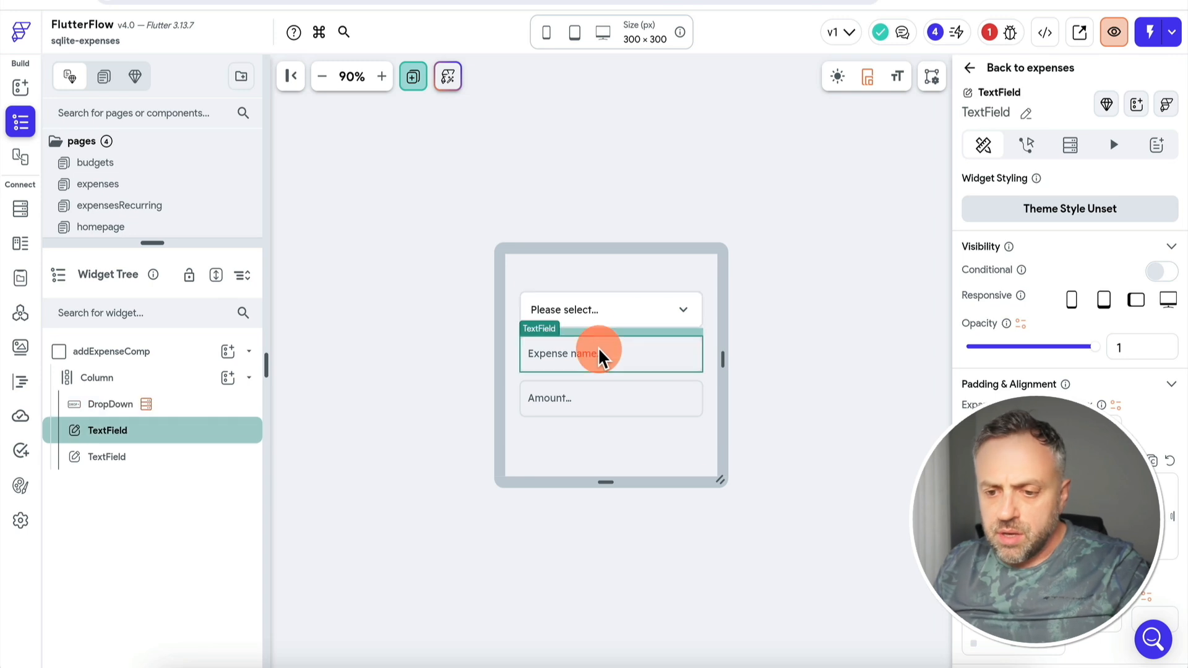
left_click(588, 406)
left_click(808, 294)
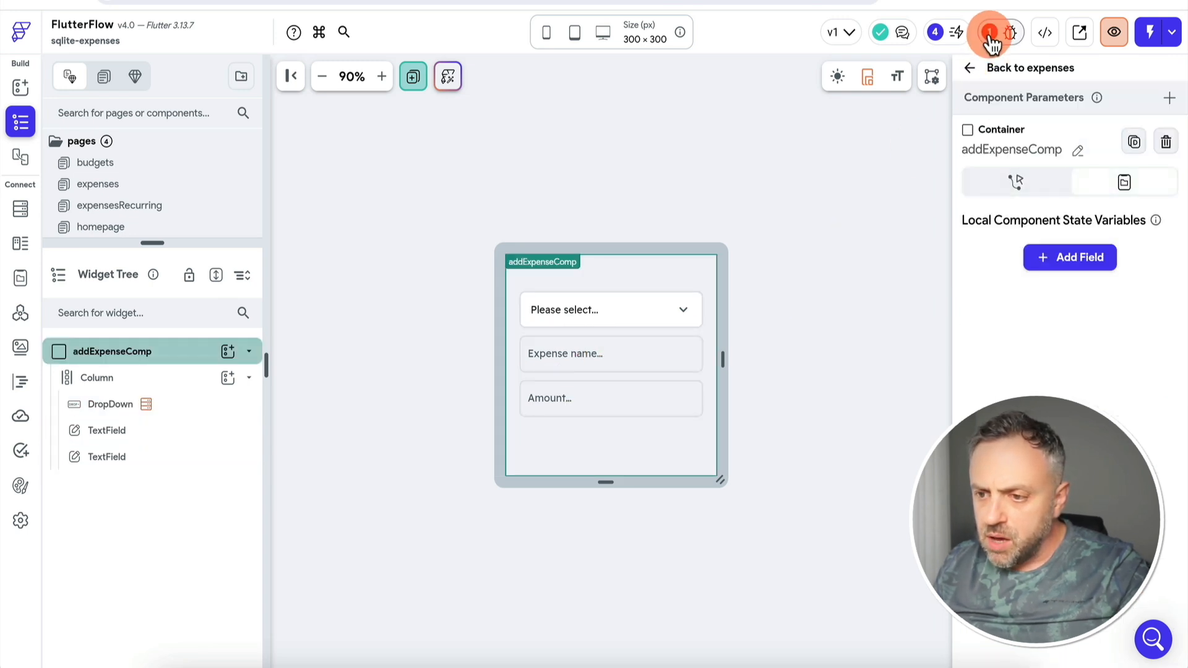
- Add a Button to the Column of addExpenseComp, with a top padding of 10 and the text ADD EXPENSE
left_click(228, 378)
left_click(398, 319)
type("but")
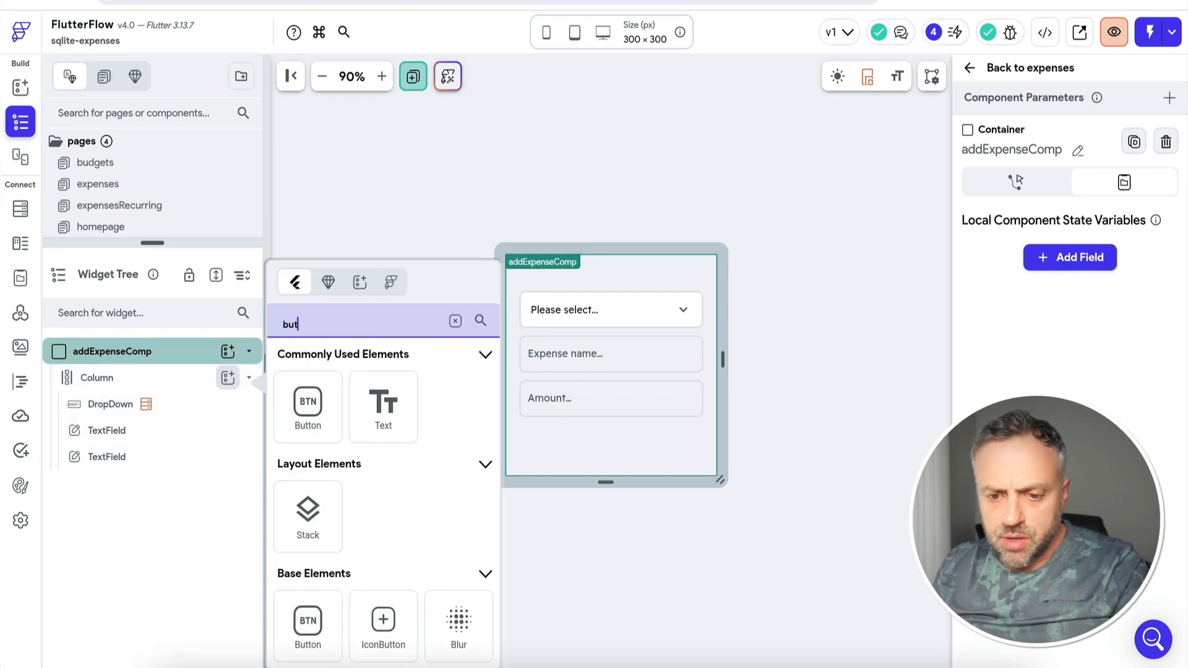
left_click(309, 408)
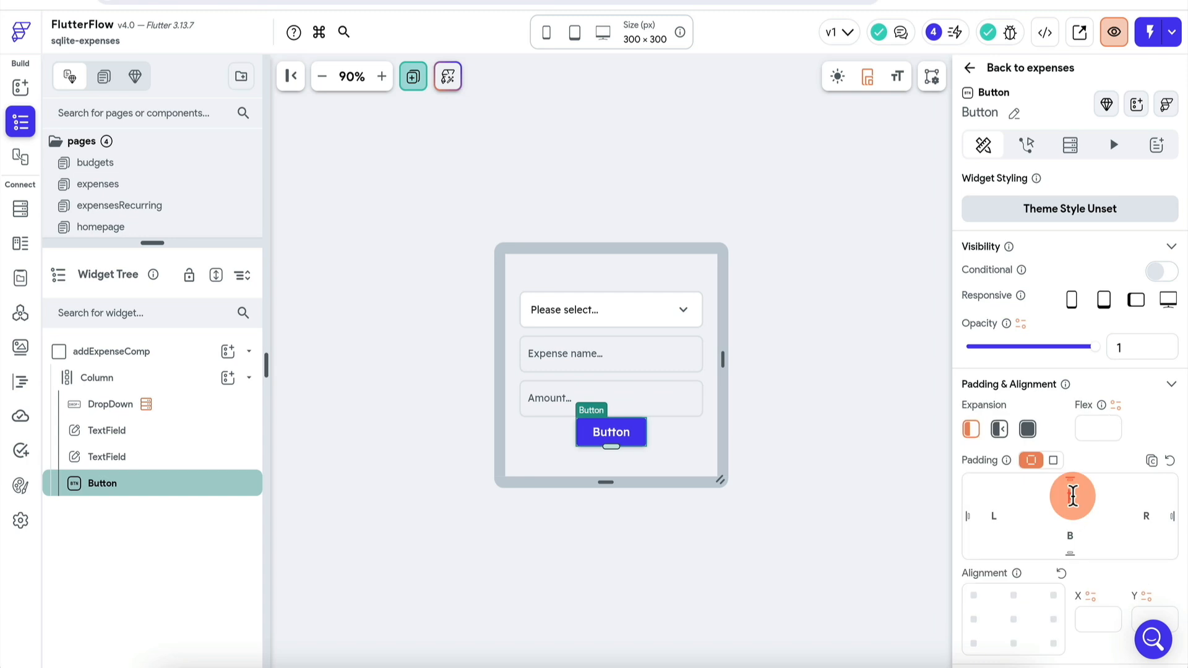
left_click(1069, 495)
type("10")
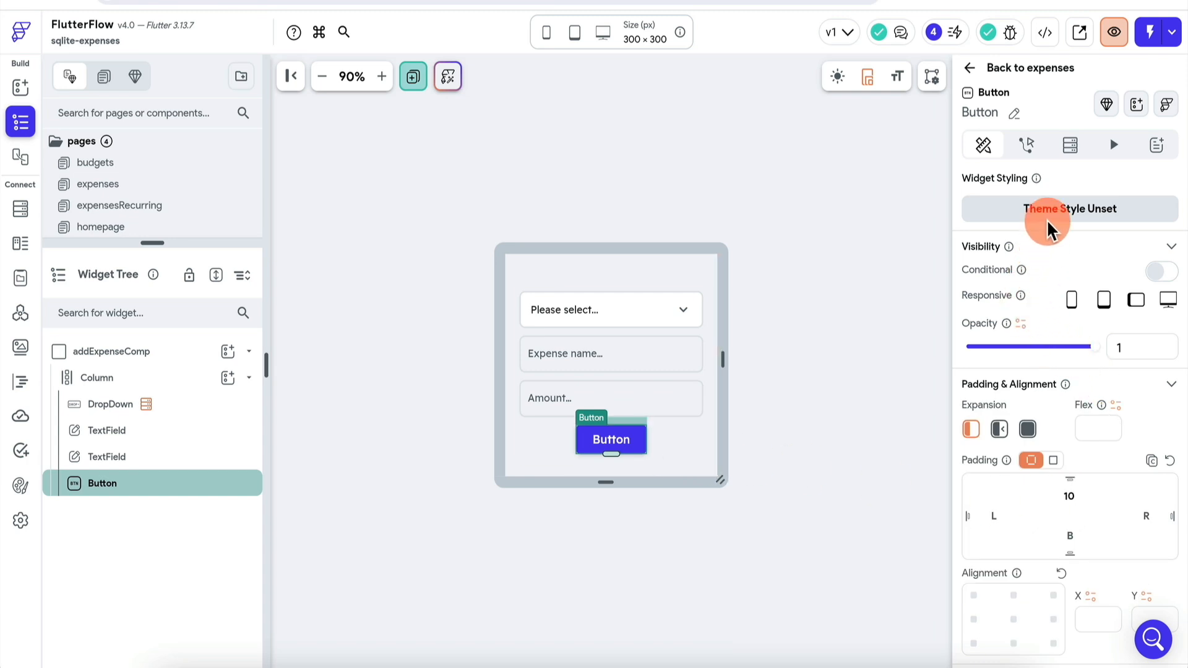
scroll(1026, 527, "down", 6)
type("ADD EXPENSE")
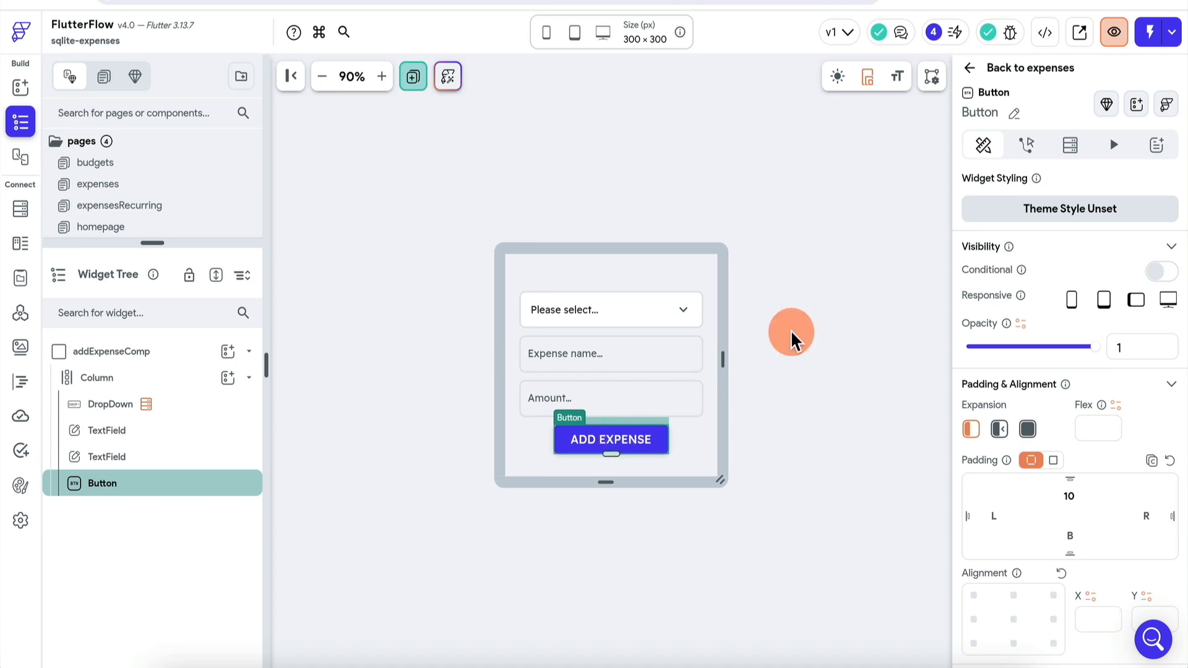
- Give the ADD EXPENSE button an on-tap SQLite Update Query action that runs the Add New Expense query
left_click(1027, 144)
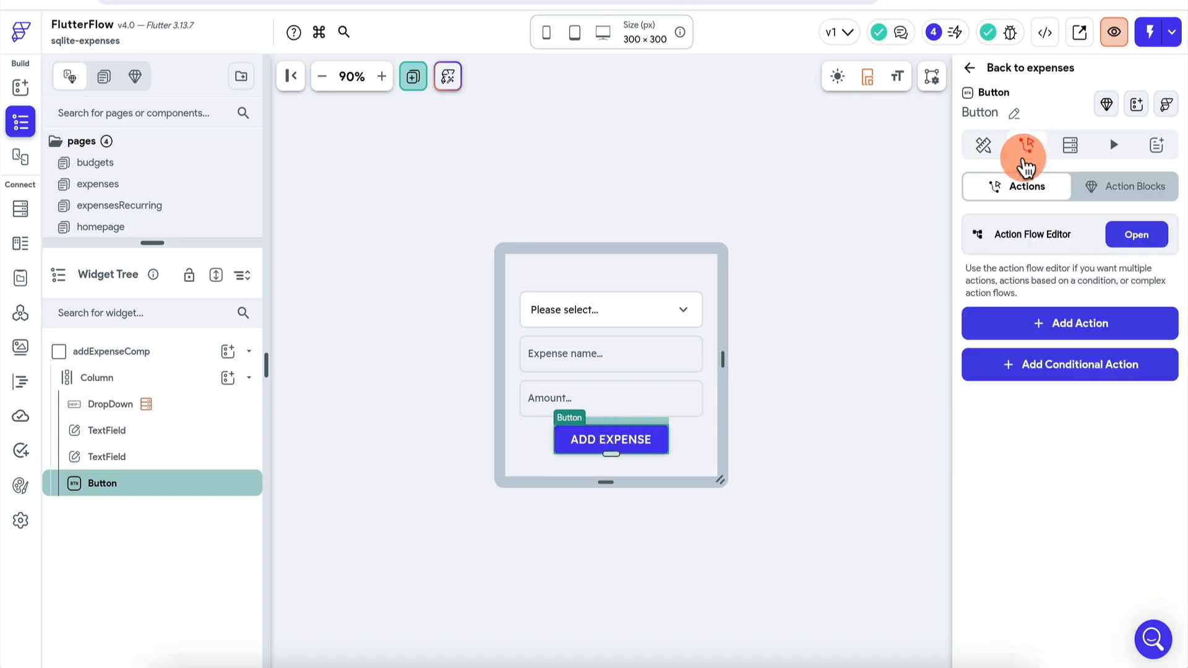
left_click(1086, 332)
left_click(1029, 452)
type("sql")
scroll(1041, 470, "down", 1)
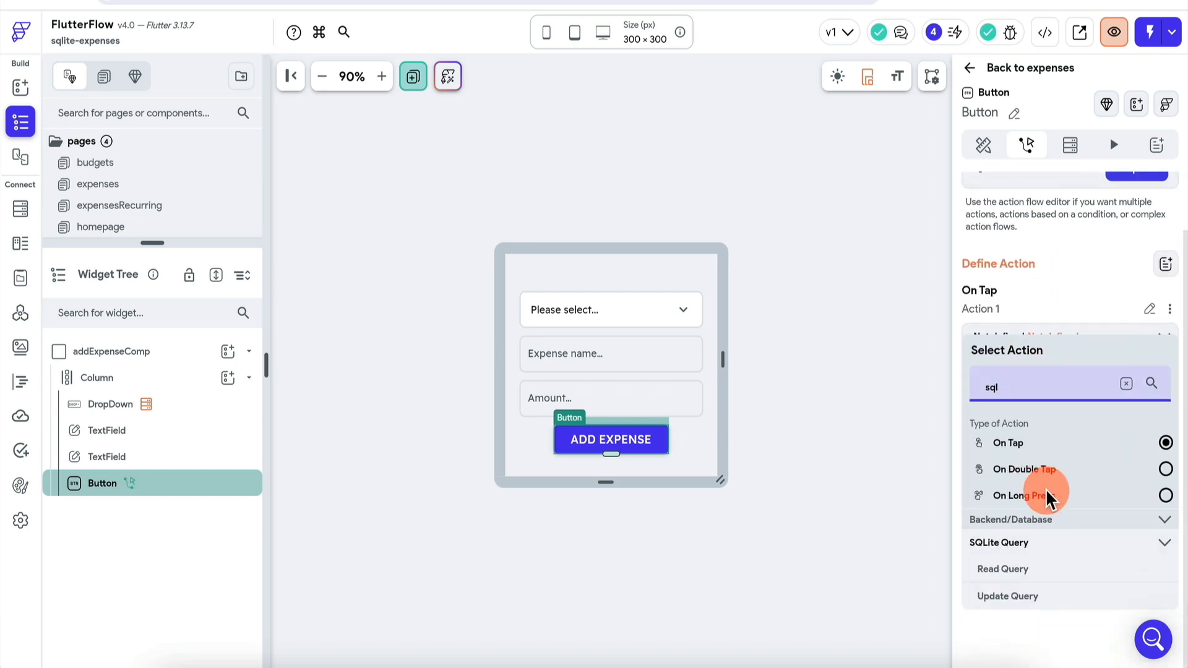
left_click(1042, 596)
left_click(1055, 461)
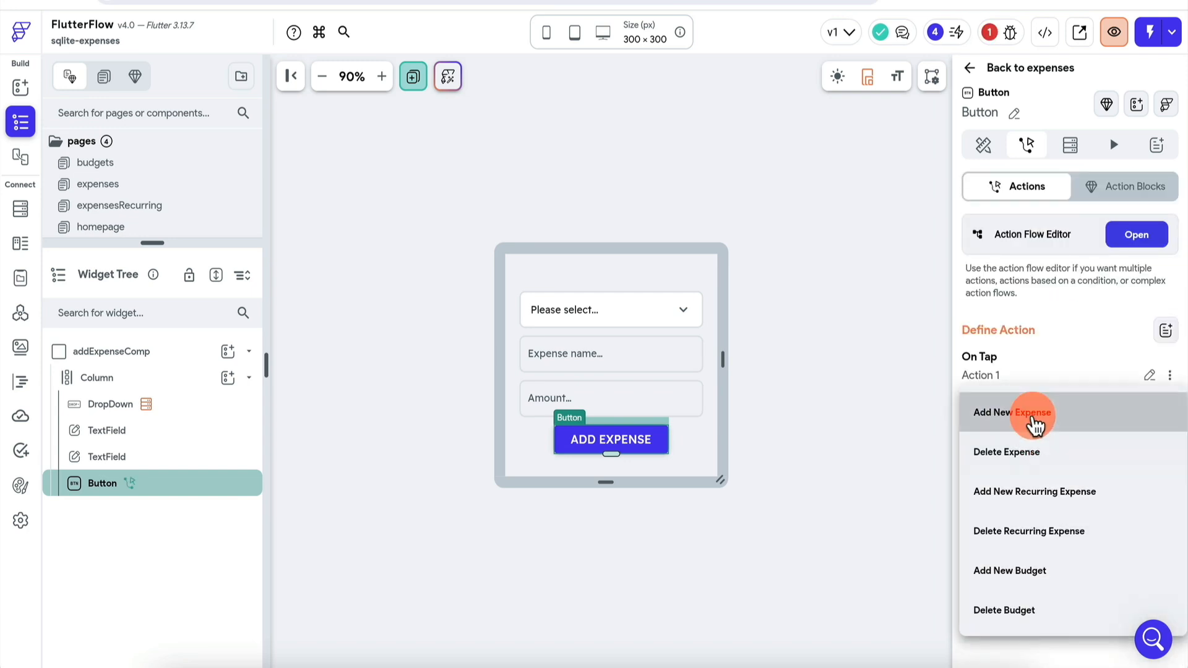
left_click(1034, 426)
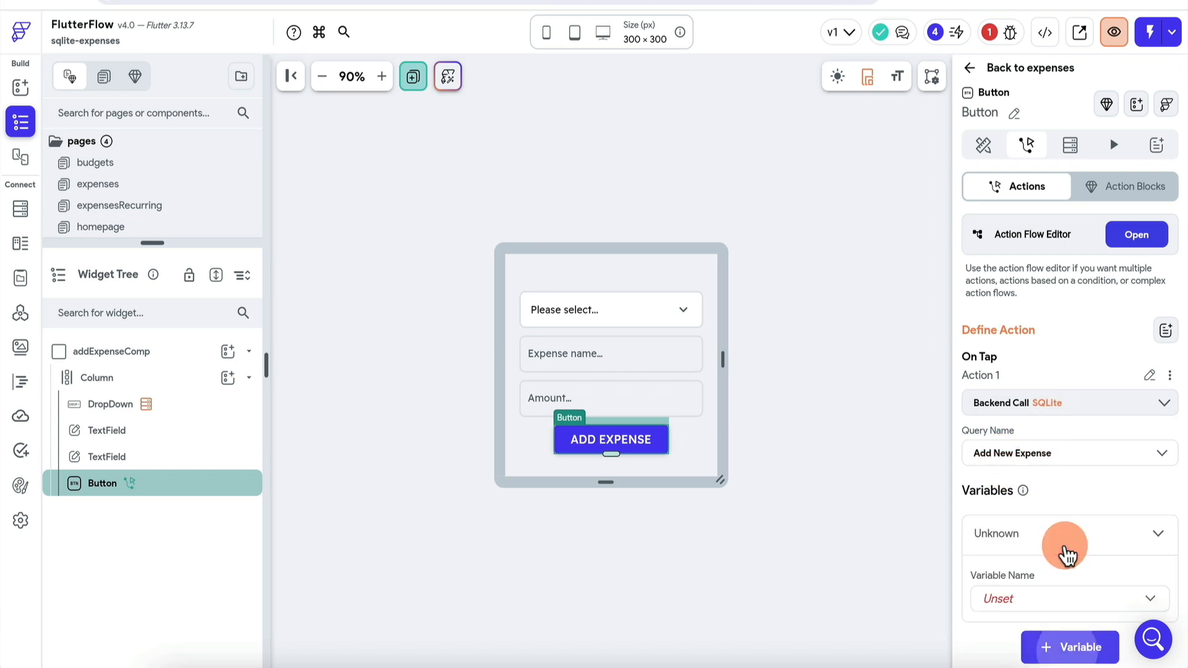
- Add three variables to the Add New Expense action and assign them to categoryid, name and amount
left_click(1068, 553)
left_click(1090, 525)
left_click(1053, 480)
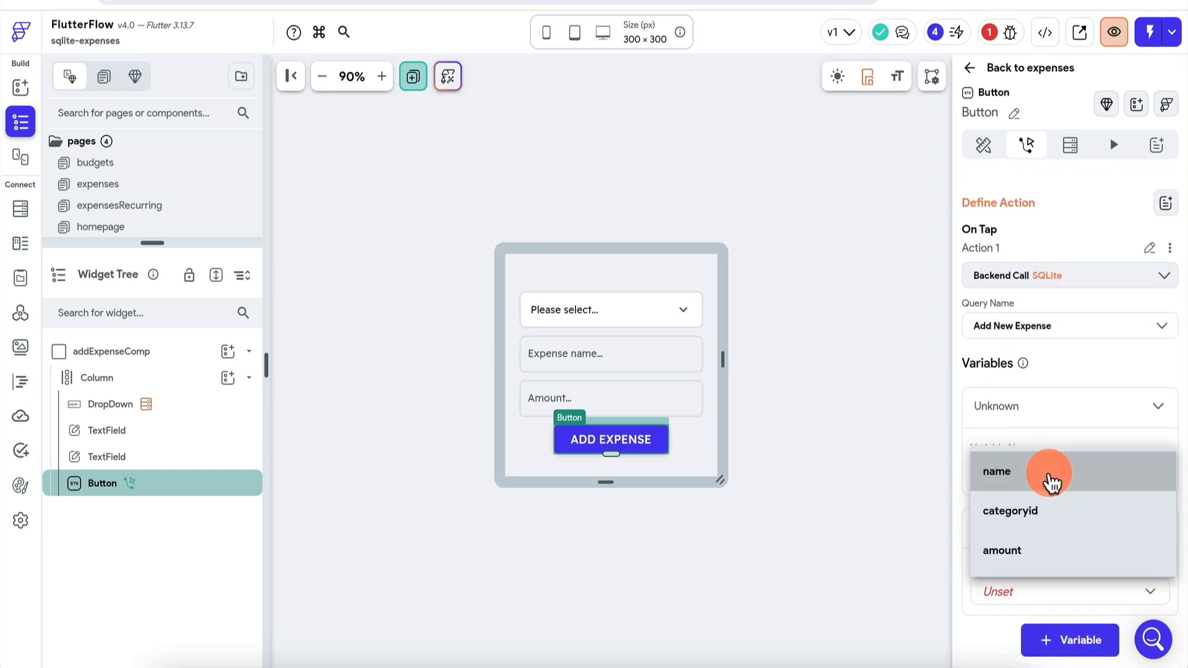
left_click(1034, 512)
scroll(1052, 520, "down", 2)
left_click(1045, 551)
left_click(1042, 552)
left_click(1061, 644)
scroll(1059, 594, "down", 4)
left_click(1057, 523)
left_click(1064, 529)
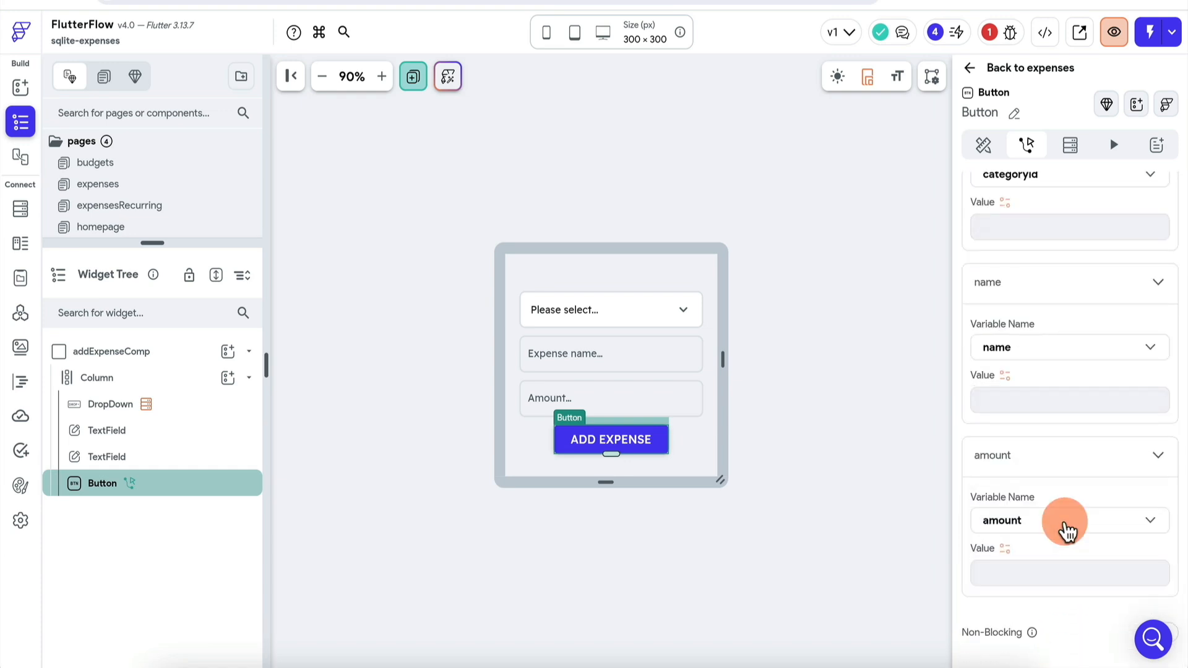
- Bind the categoryid variable's value to the widget state of the DropDown
scroll(1066, 489, "up", 5)
left_click(1005, 472)
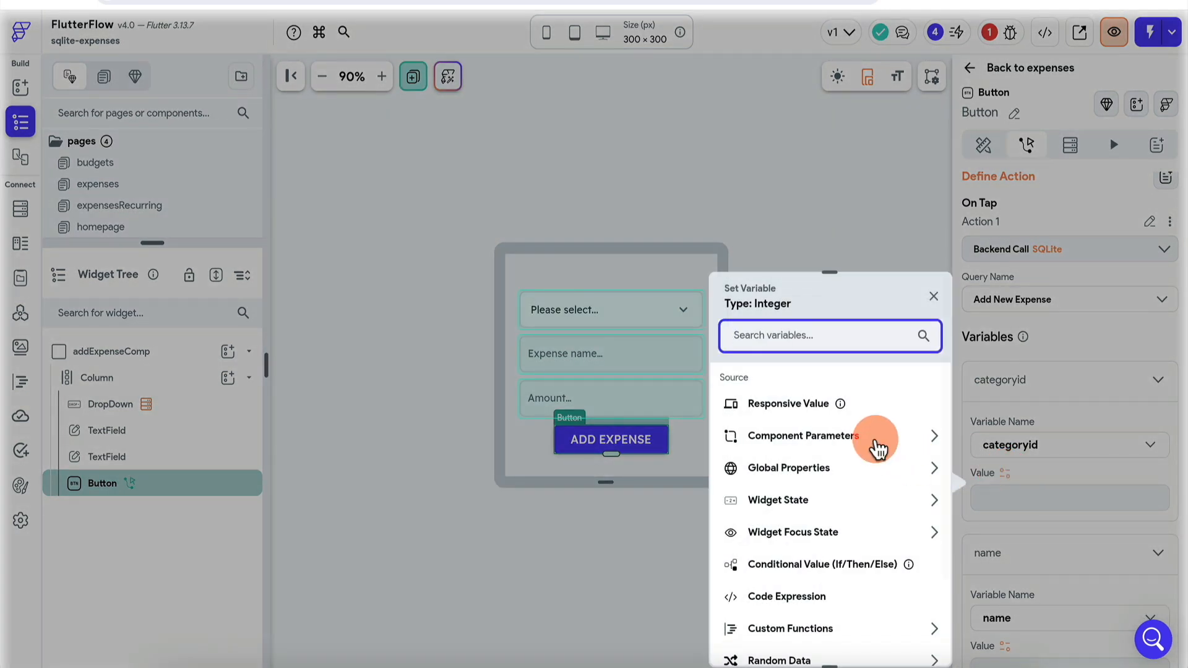
left_click(811, 508)
left_click(794, 561)
- Bind the name variable to the widget state of the Expense name text field and the amount variable to that of the Amount text field
scroll(1057, 462, "down", 3)
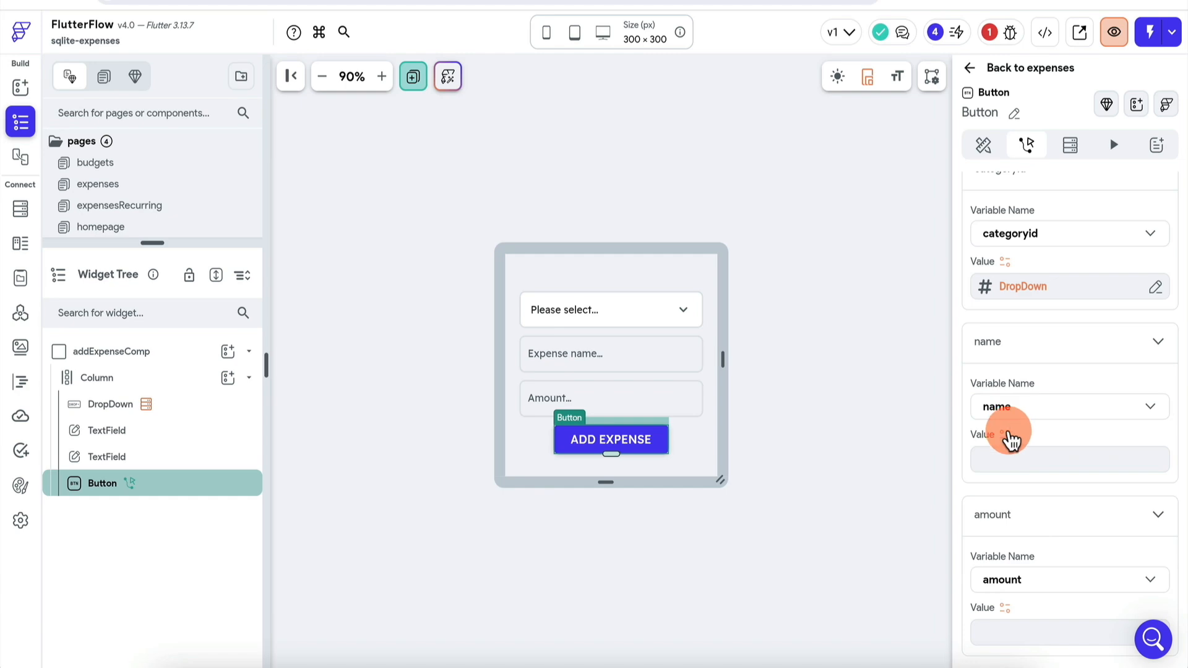
left_click(1008, 438)
left_click(842, 474)
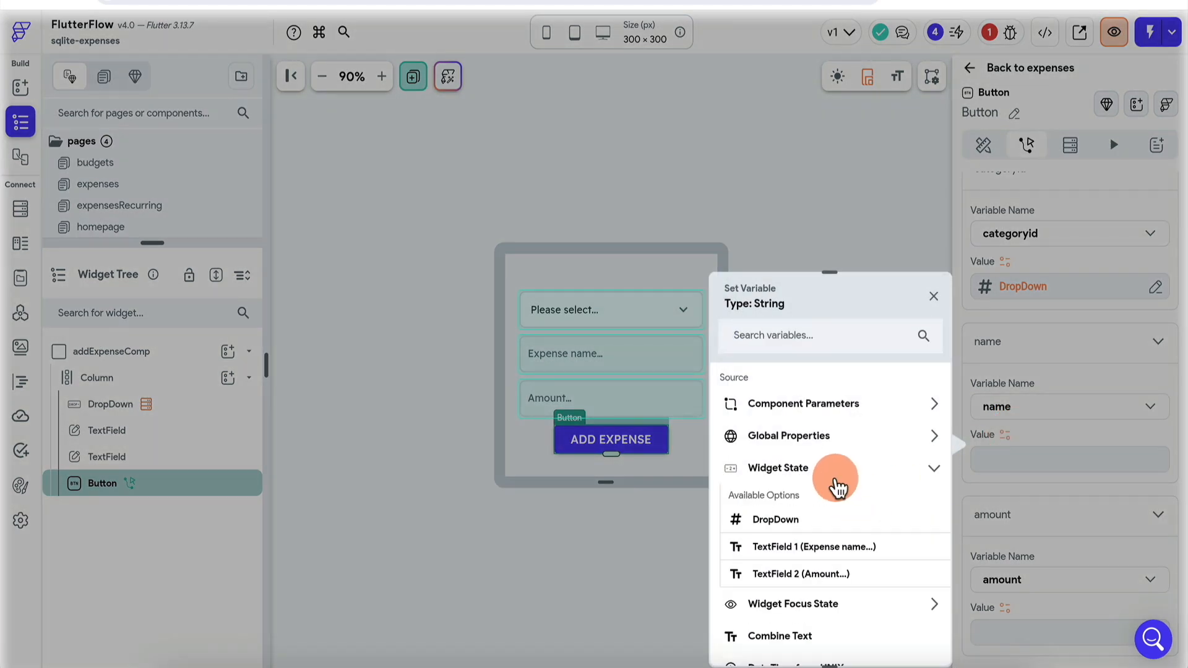
left_click(828, 550)
scroll(1010, 470, "down", 2)
left_click(1006, 491)
left_click(834, 502)
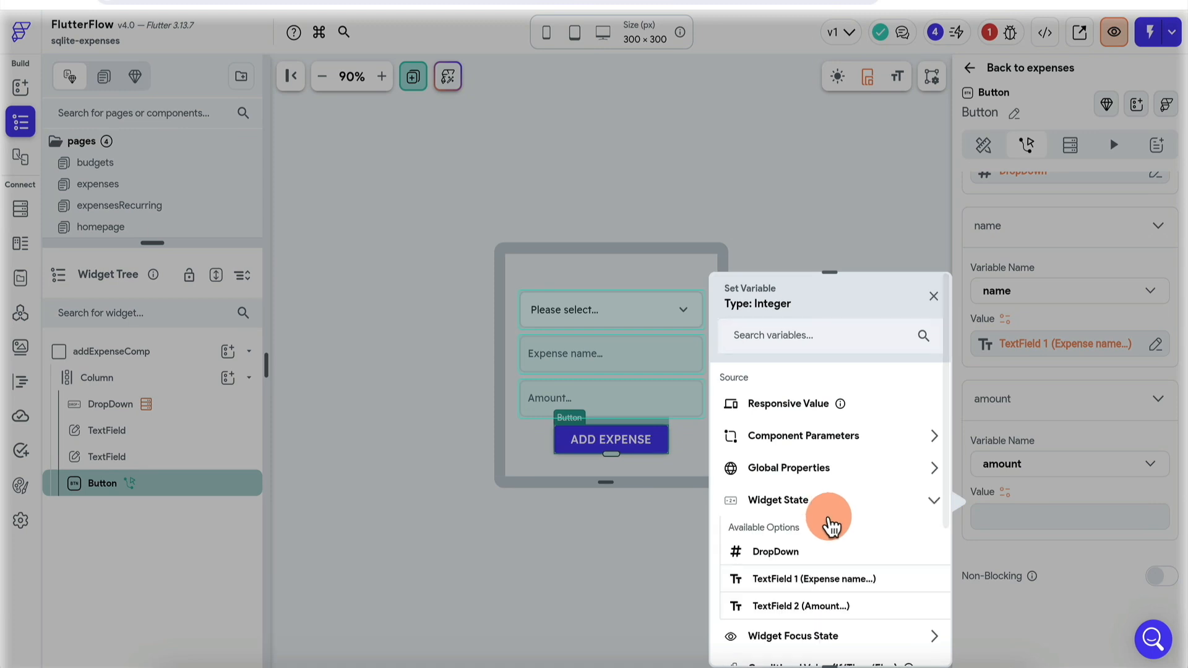
left_click(829, 606)
- Rename the category DropDown widget as inputCategory
left_click(623, 308)
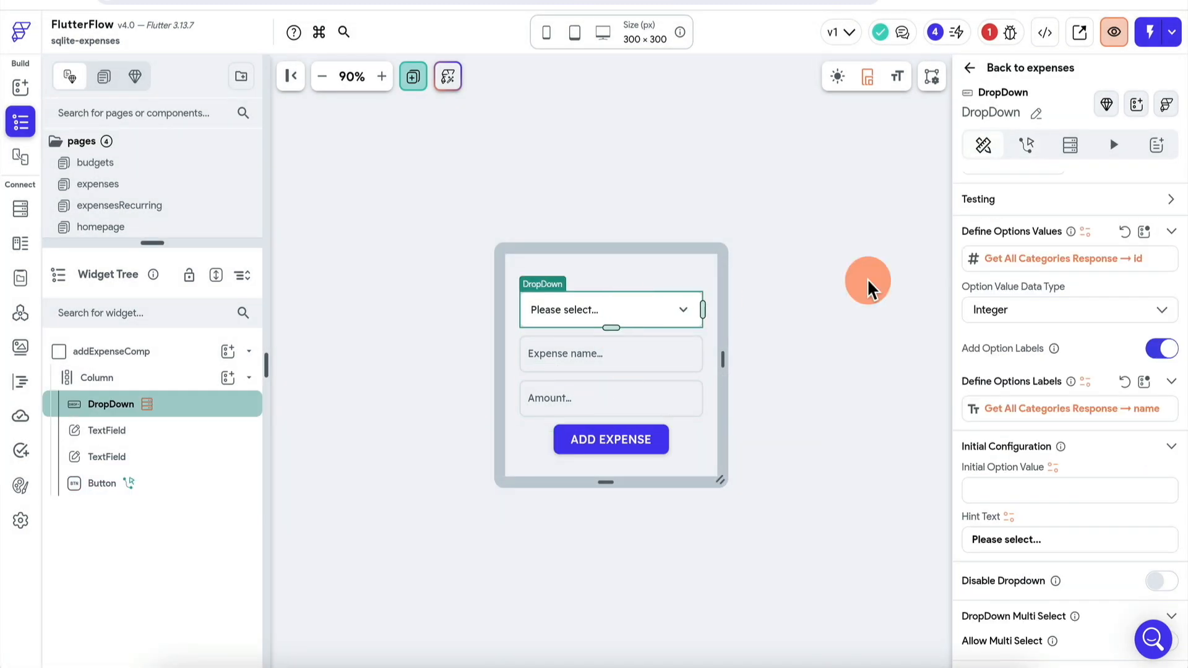
left_click(1036, 114)
type("inputCategory")
- Rename the Expense name text field as inputExpName and the Amount text field as inputExpAmount
left_click(611, 354)
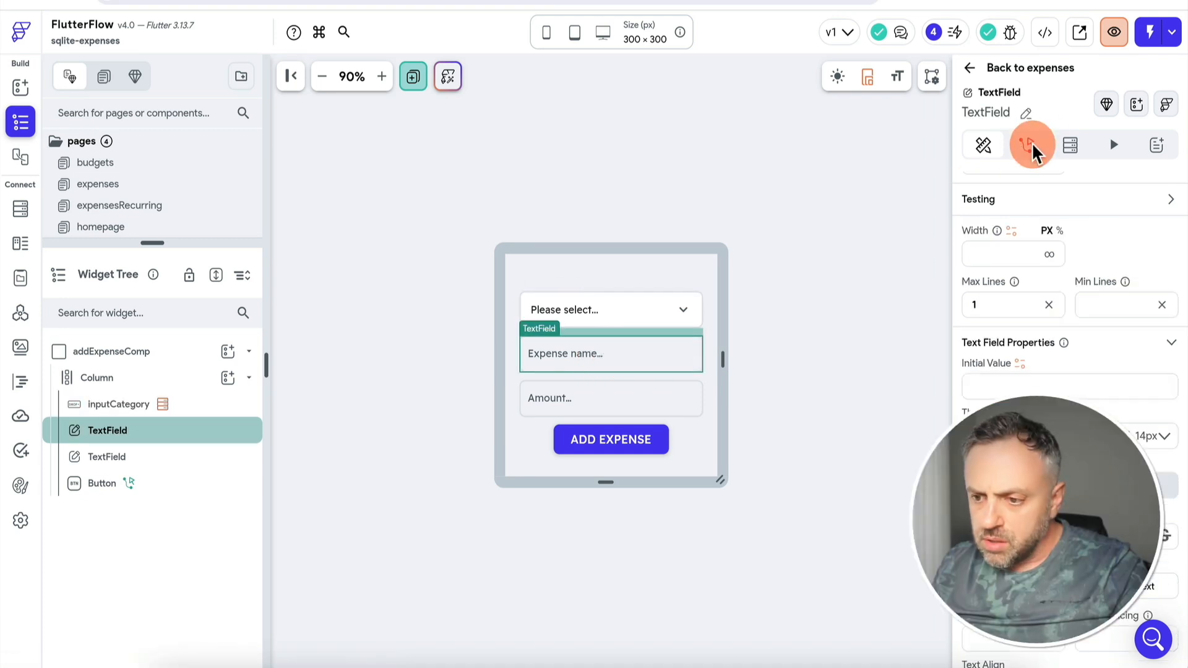
left_click(1036, 113)
type("inputExpName")
left_click(637, 410)
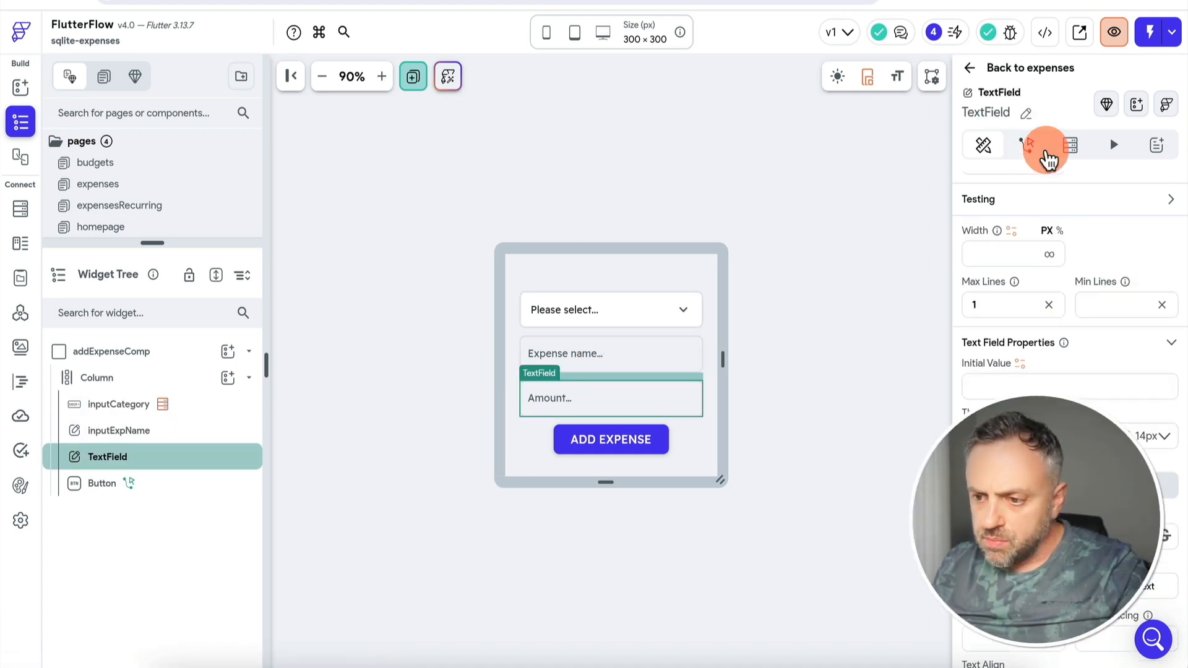
left_click(1024, 113)
type("inputExpAmount")
left_click(623, 439)
left_click(623, 439)
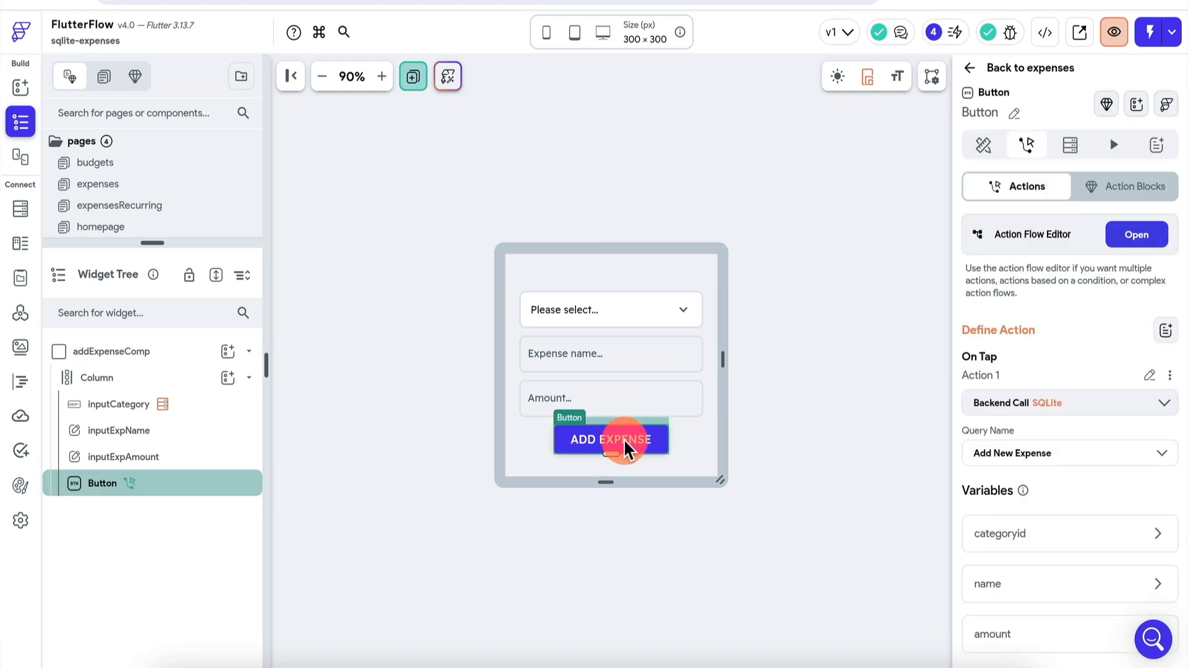
scroll(985, 415, "down", 2)
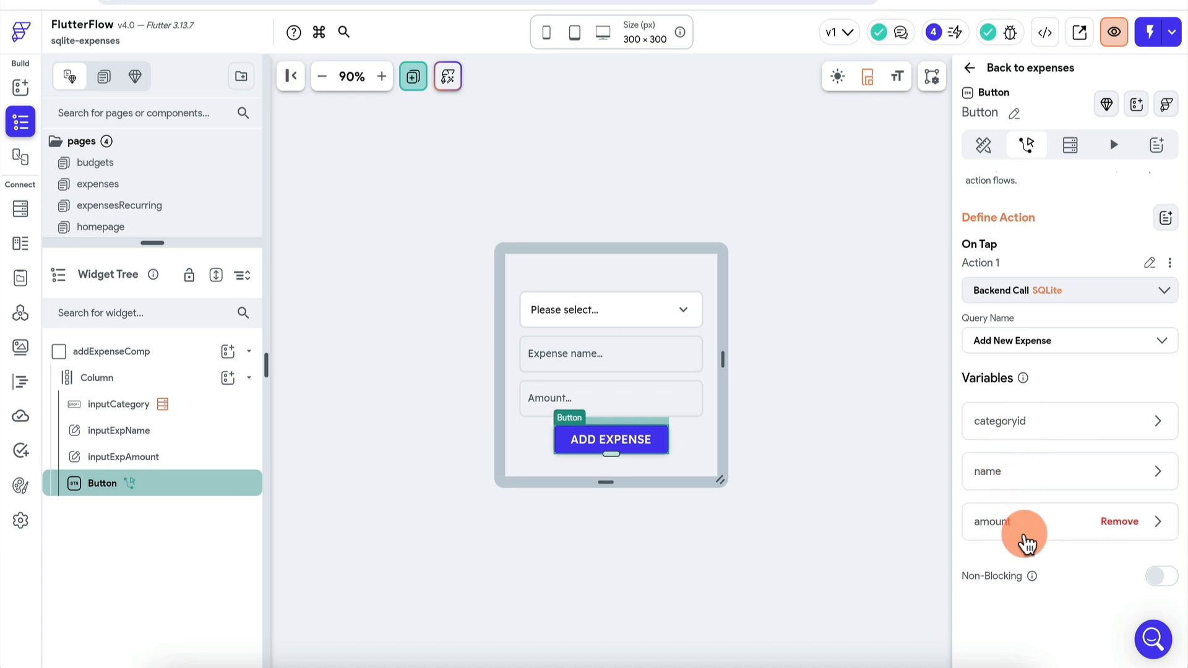
left_click(826, 332)
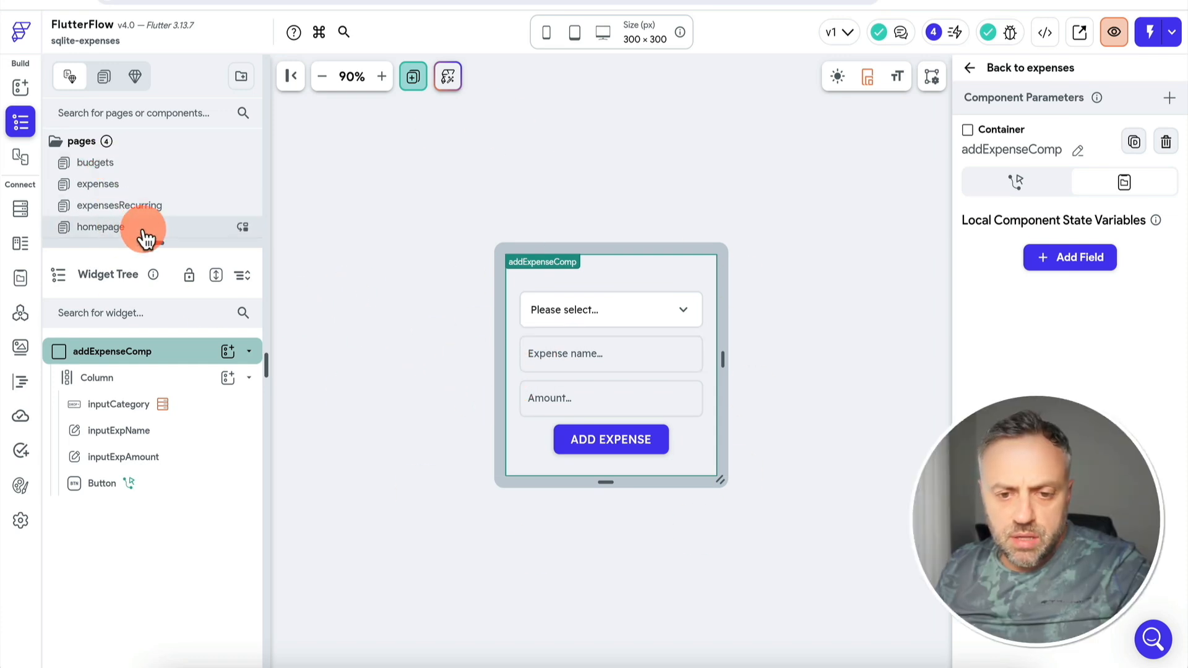
- On the expenses page, give the plus IconButton in the AppBar an on-tap Bottom Sheet action that shows addExpenseComp
left_click_drag(151, 242, 149, 296)
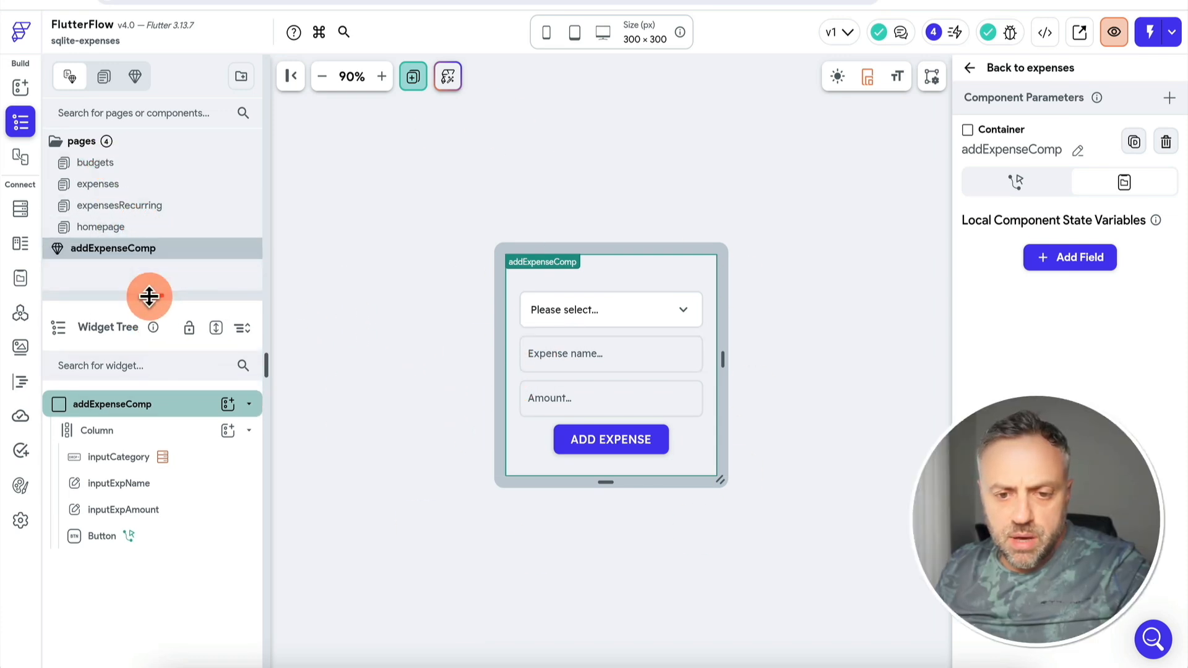
left_click(133, 192)
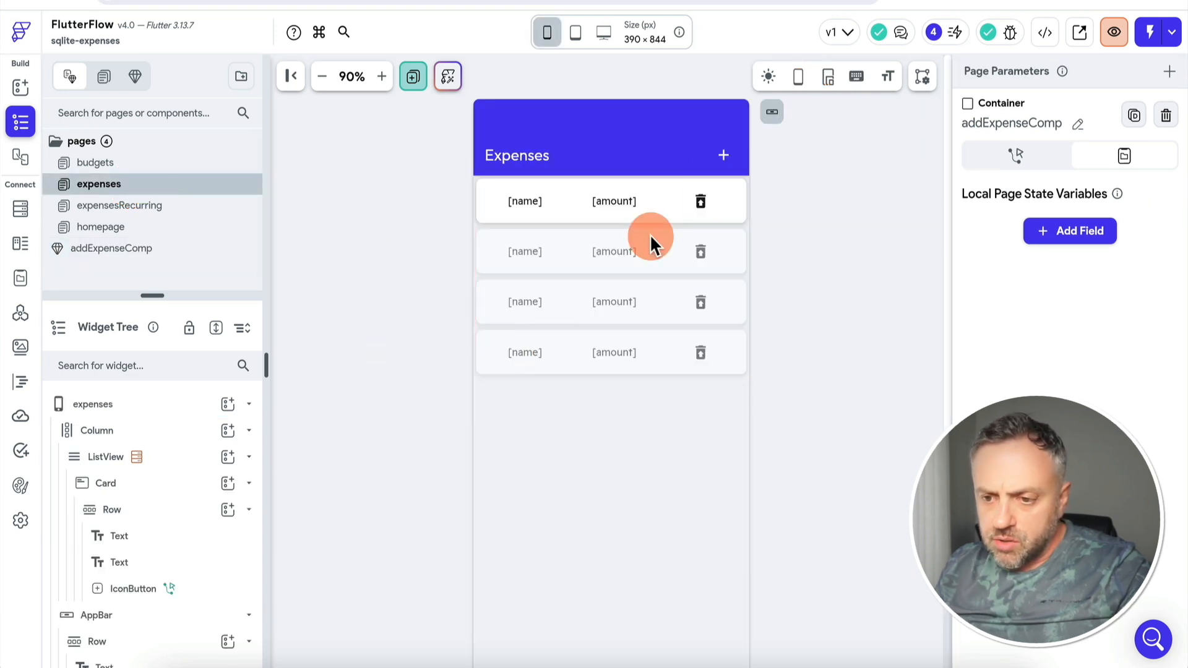
left_click(723, 156)
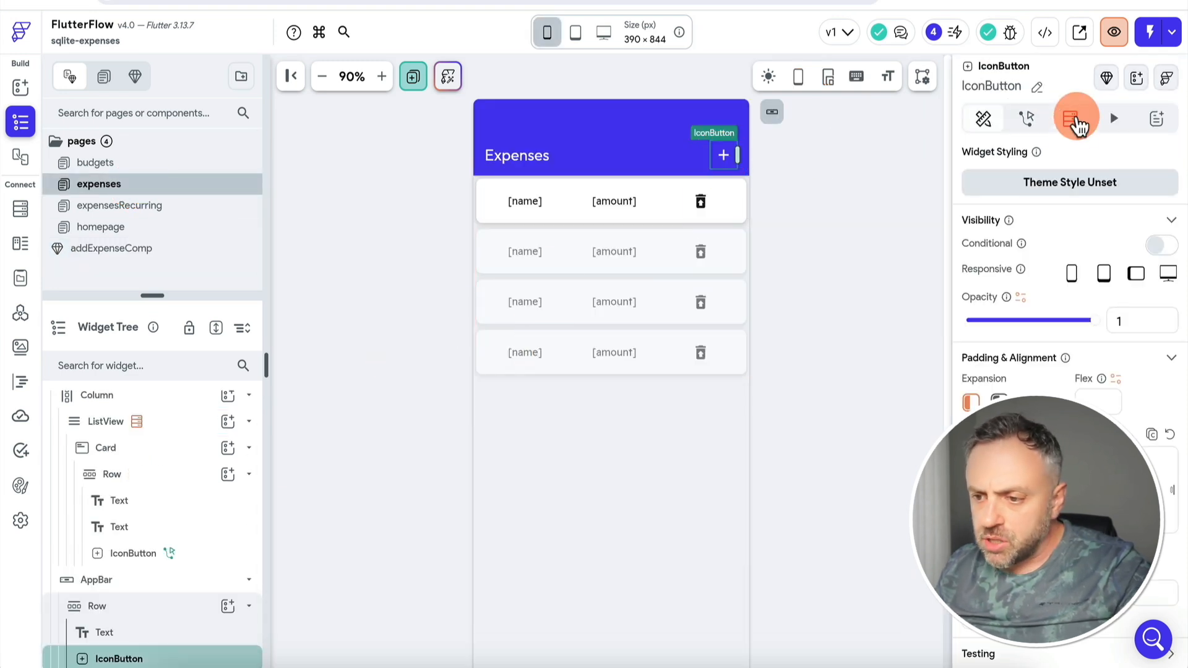
left_click(1029, 119)
left_click(1096, 300)
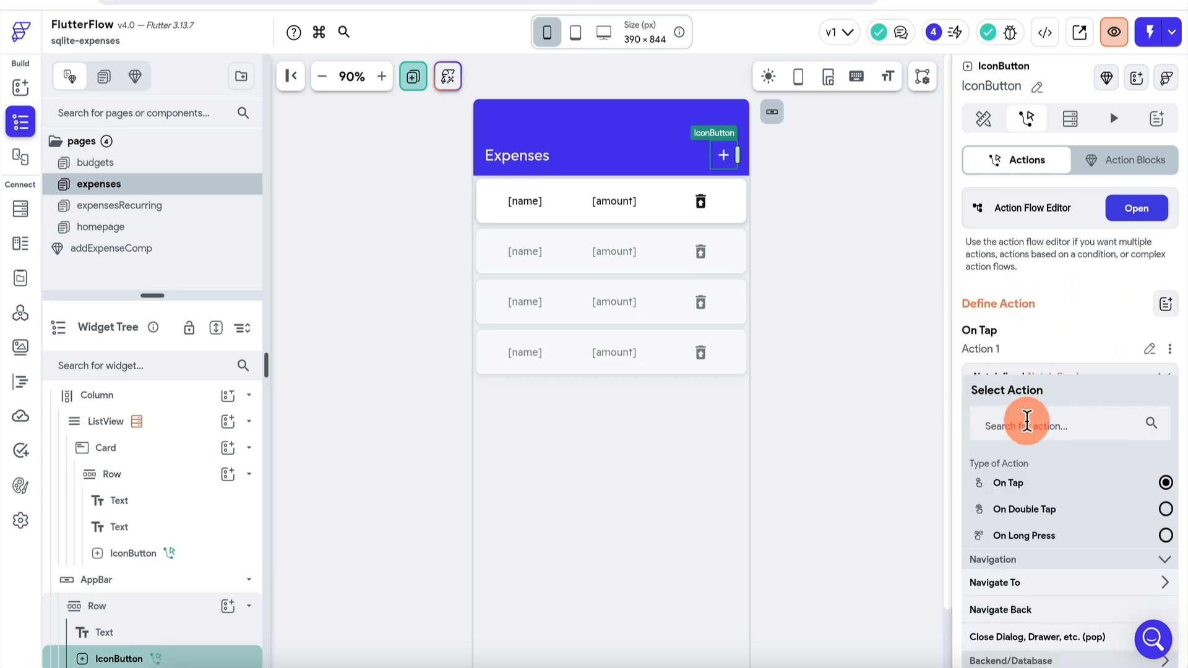
left_click(1031, 427)
type("show")
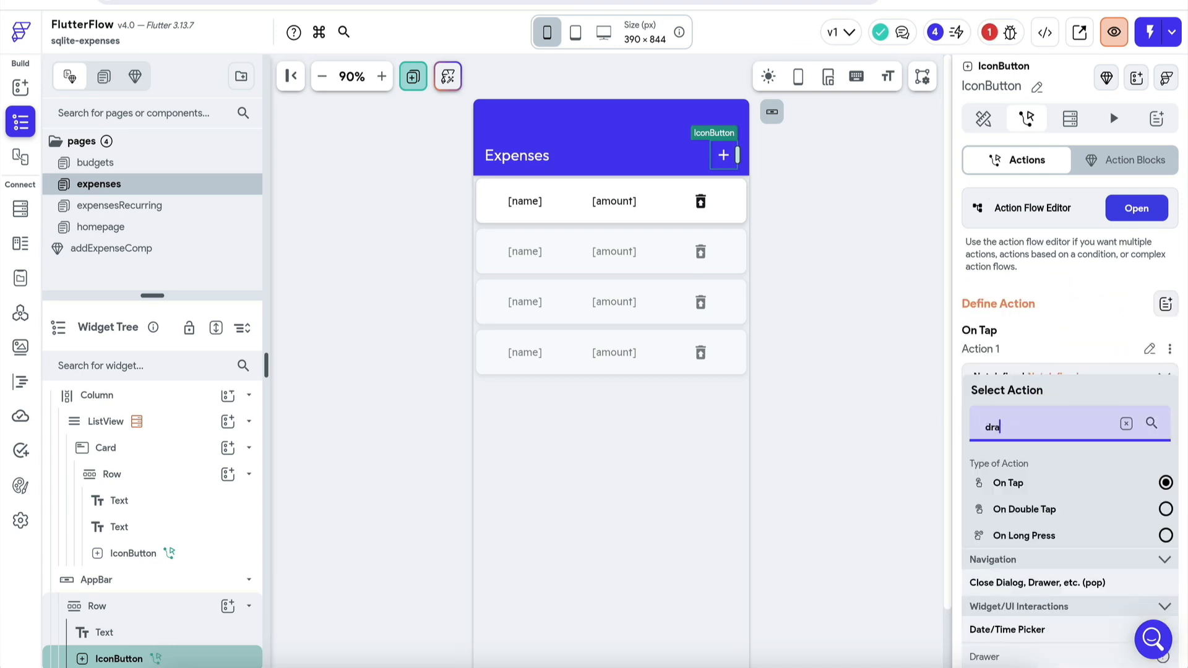
left_click(1037, 610)
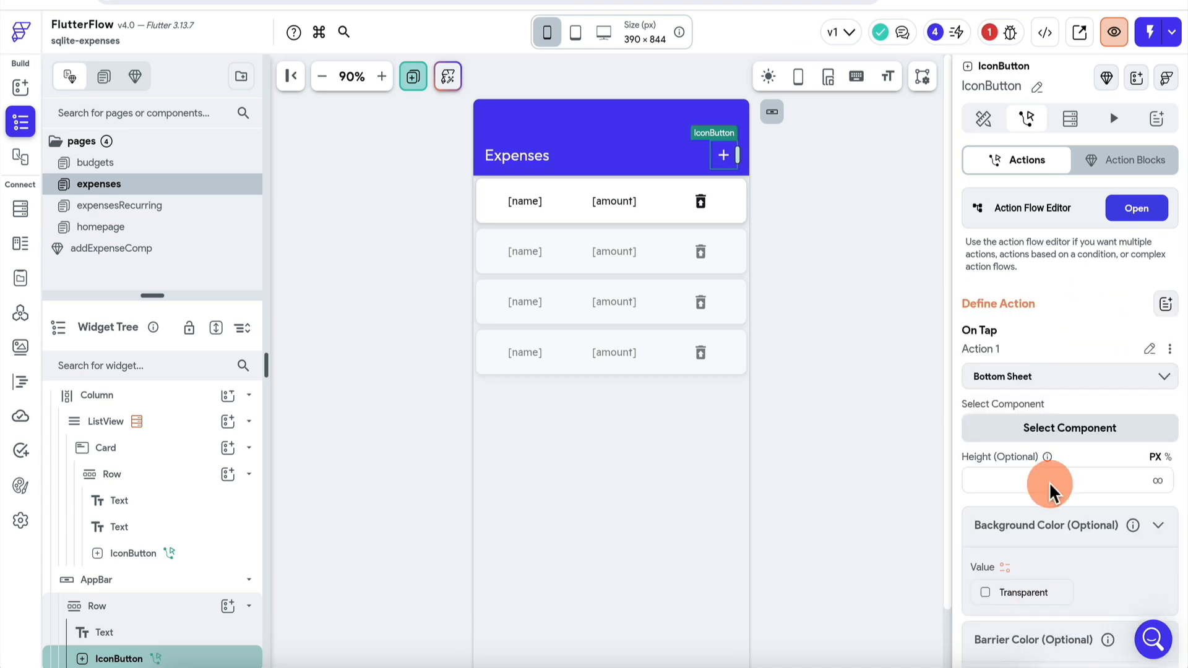
left_click(1076, 433)
left_click(1034, 522)
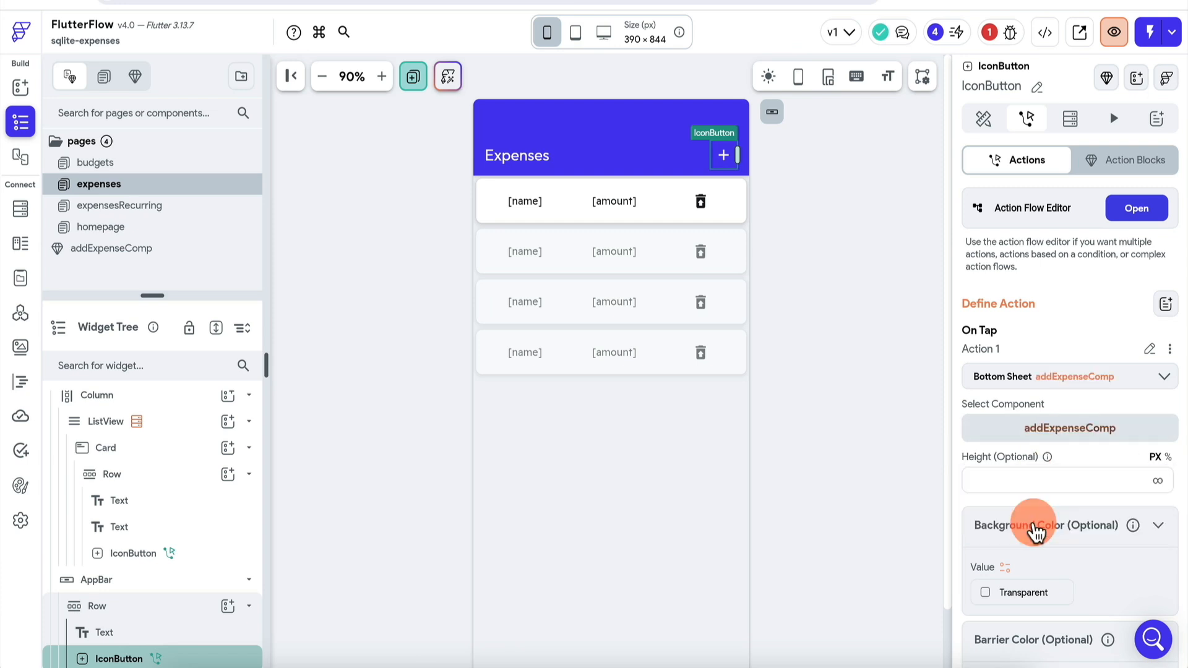
- Set the bottom sheet's background color to the Accent 4 theme color
scroll(1034, 531, "down", 5)
scroll(991, 436, "up", 3)
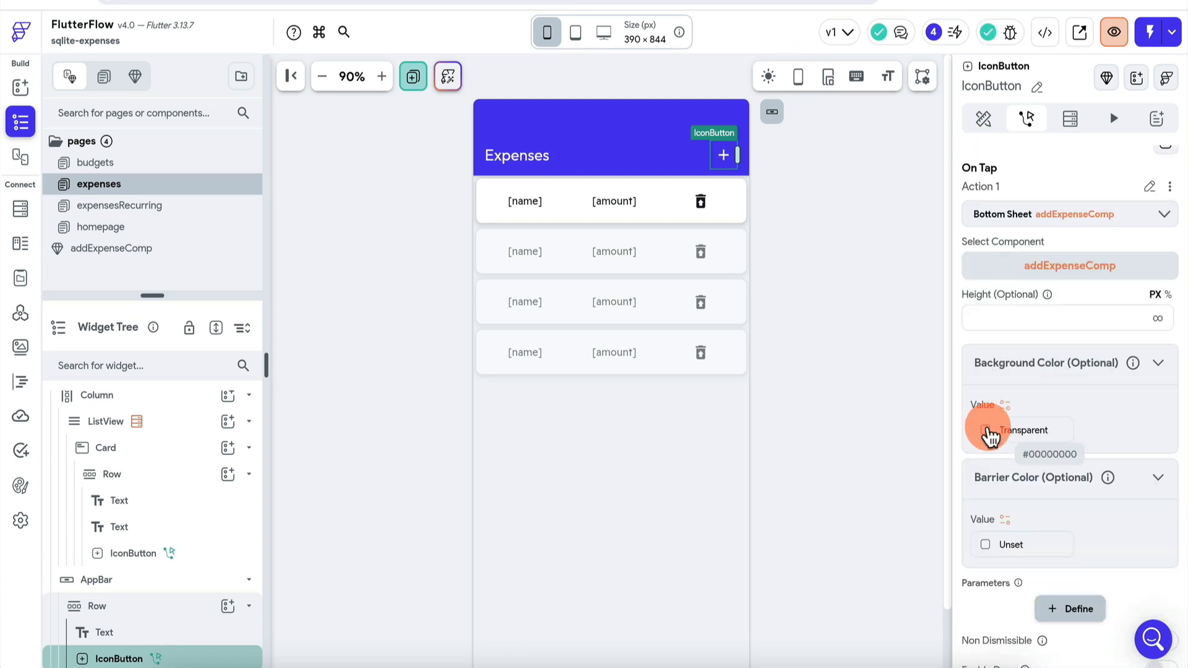
left_click(988, 432)
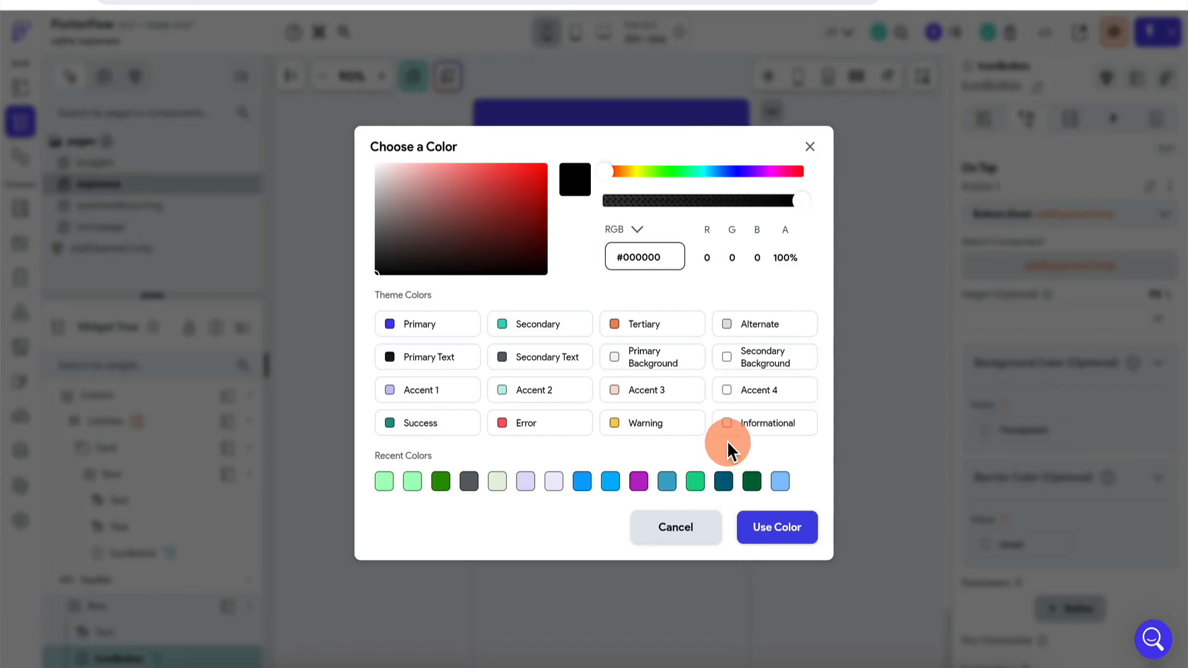
left_click(774, 395)
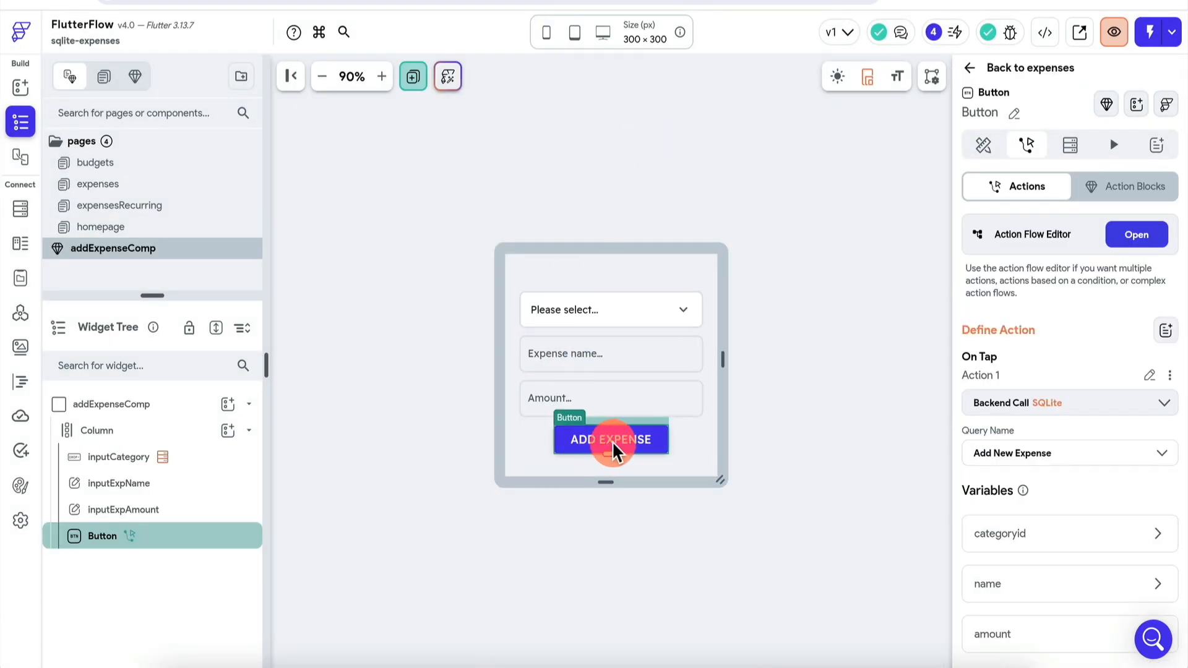
- In the ADD EXPENSE button's action flow, add a Bottom Sheet Dismiss action after the Add New Expense backend call
left_click(1137, 235)
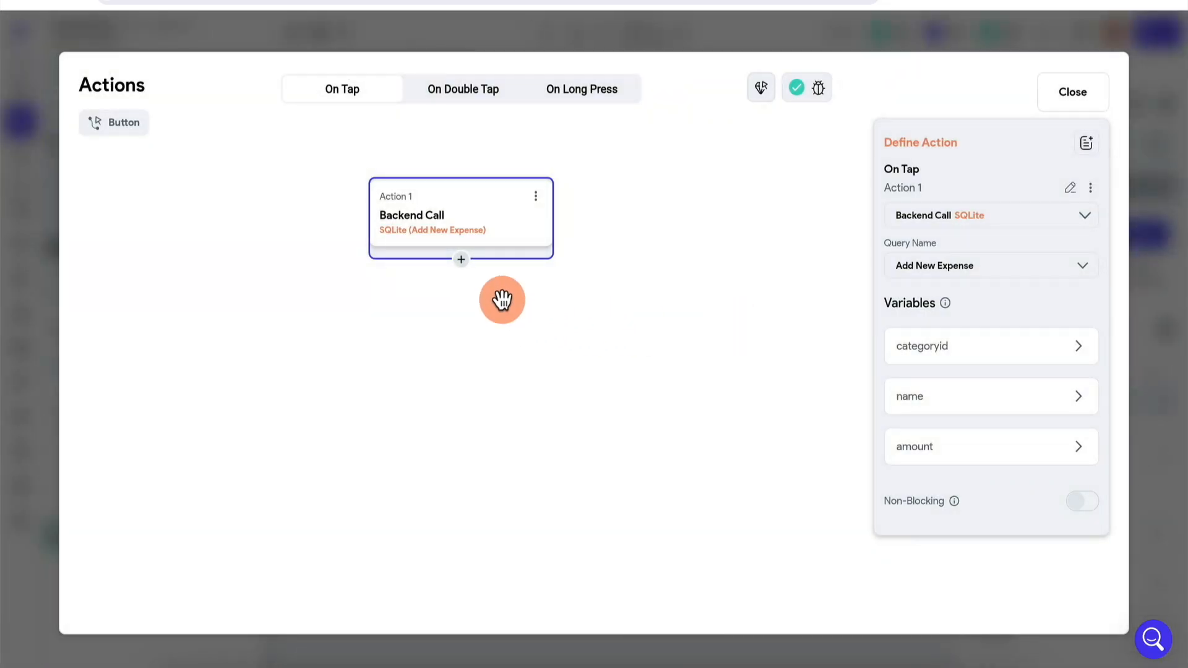
left_click(462, 261)
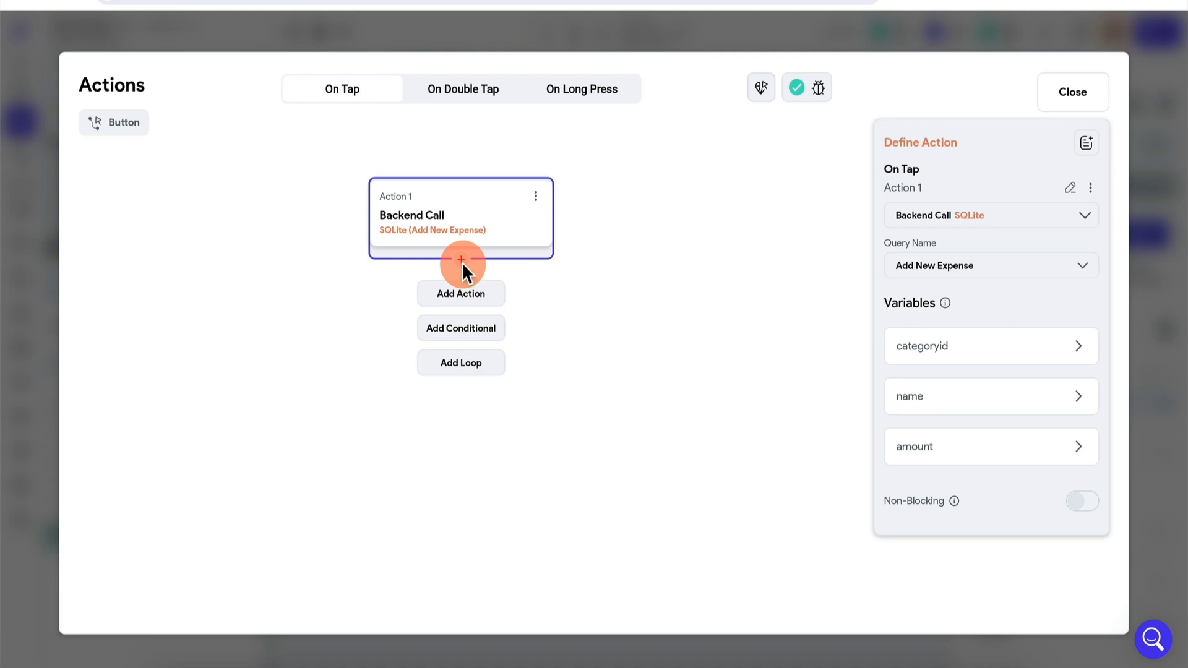
left_click(474, 297)
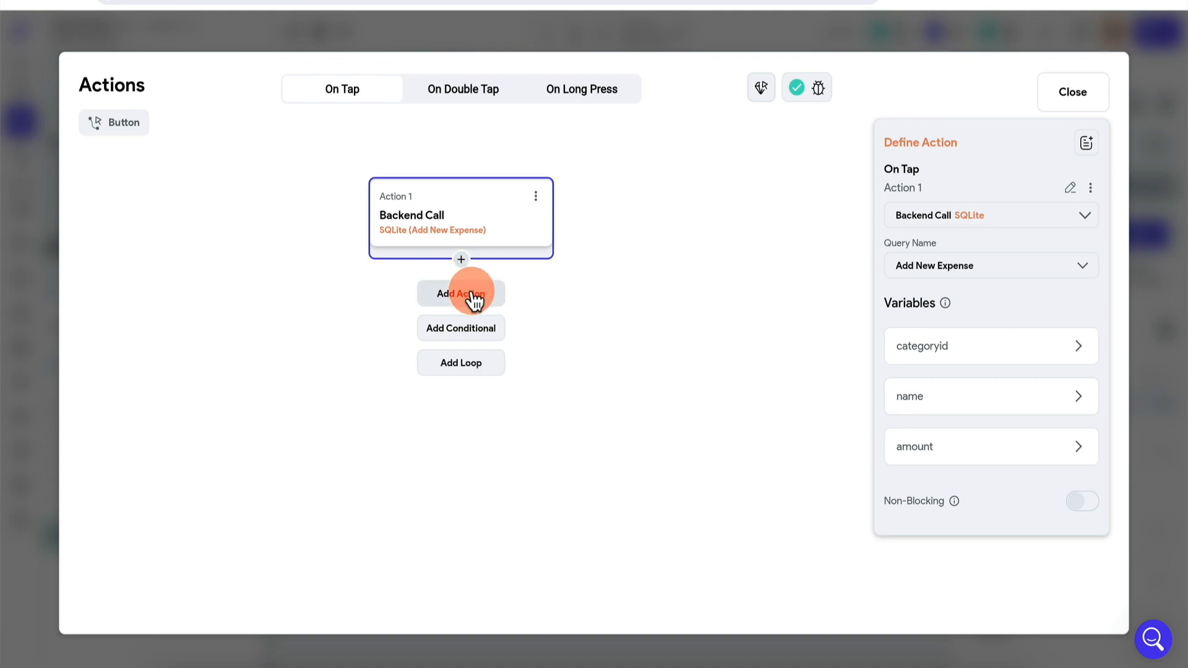
left_click(1016, 283)
left_click(408, 408)
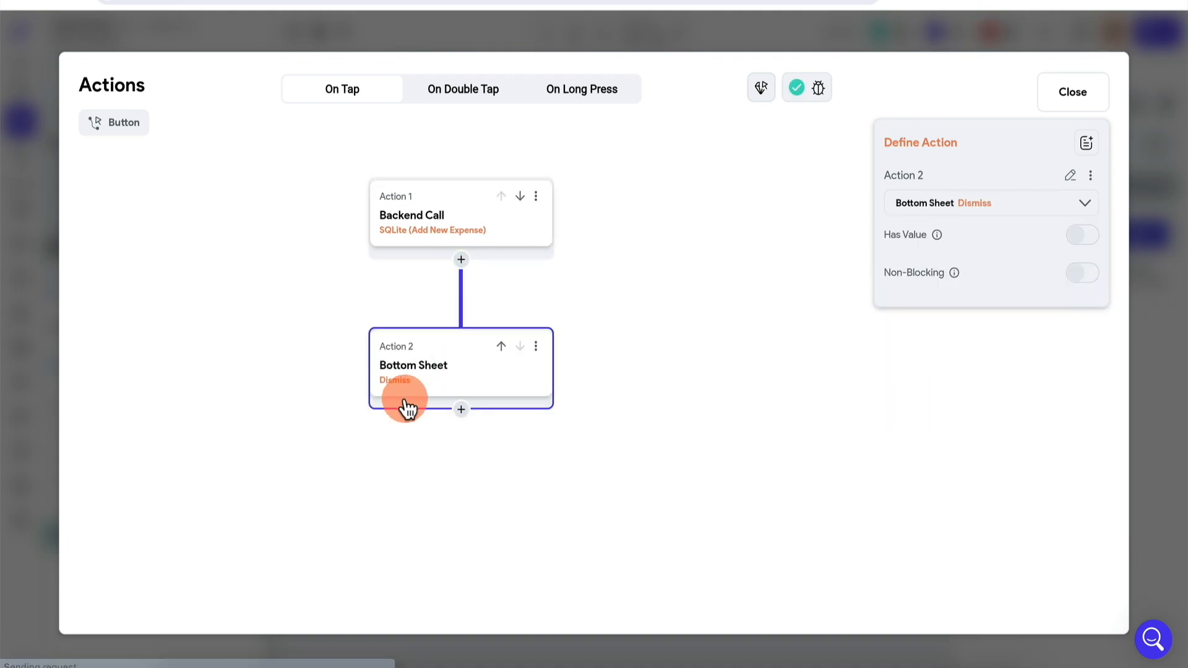
- Add a Navigate To expenses action after the Bottom Sheet Dismiss, with back navigation disallowed and an Instant transition, and close the action editor
left_click(459, 411)
left_click(456, 443)
type("navi")
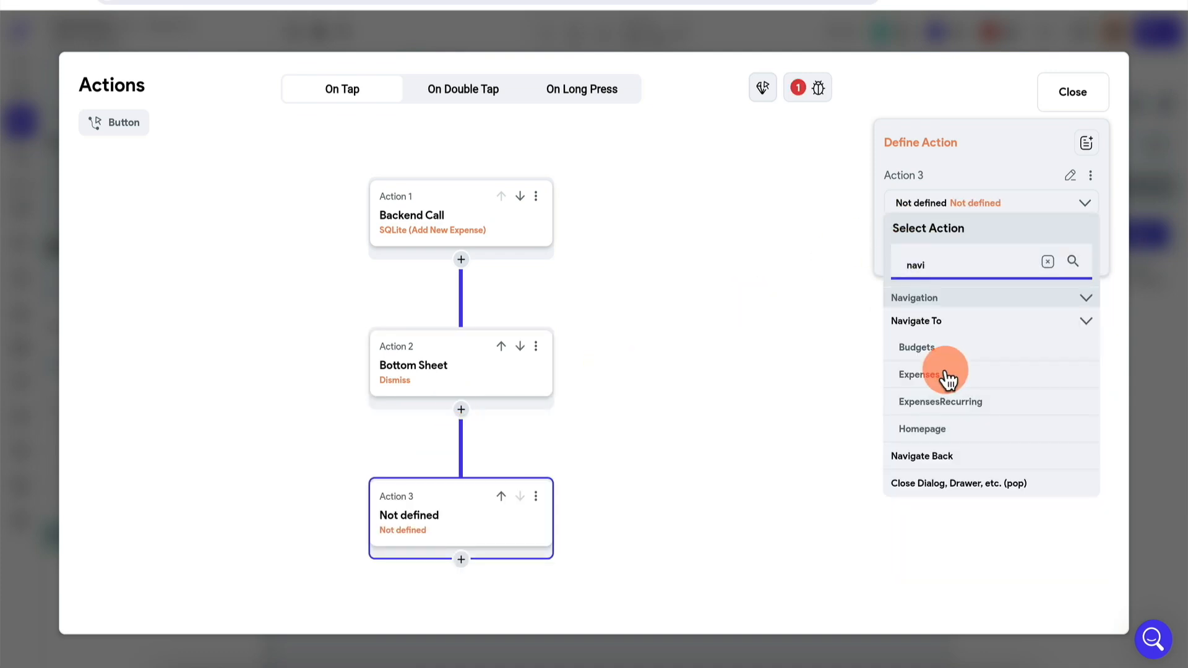
left_click(947, 378)
left_click(1077, 292)
left_click(978, 337)
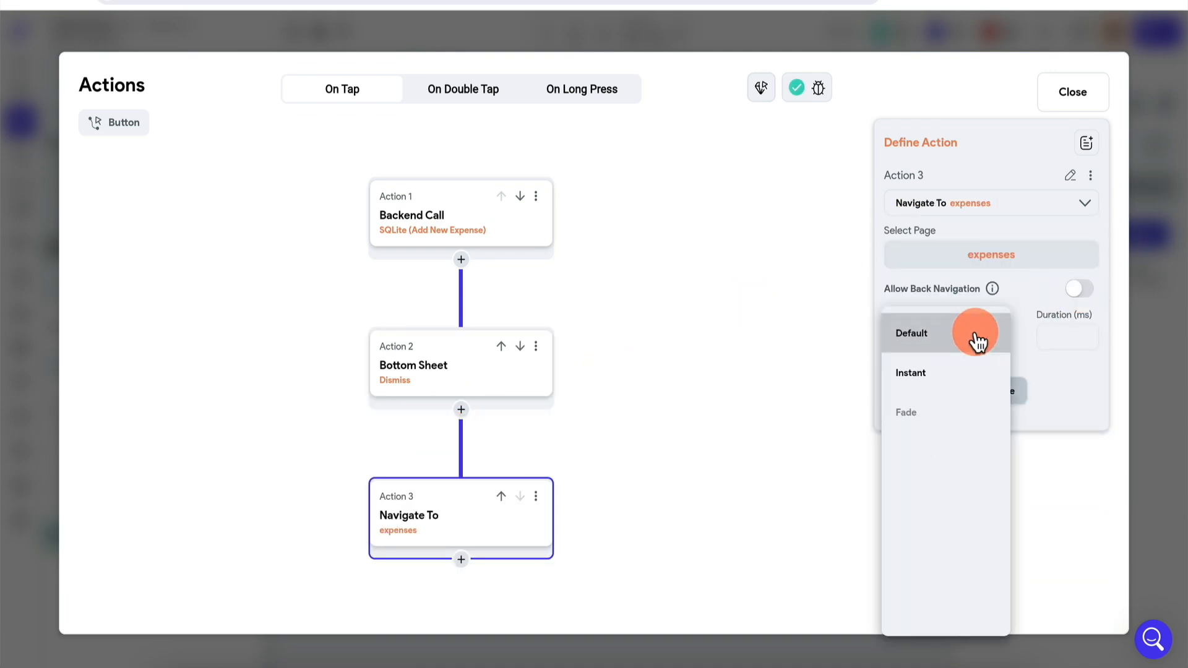
left_click(942, 375)
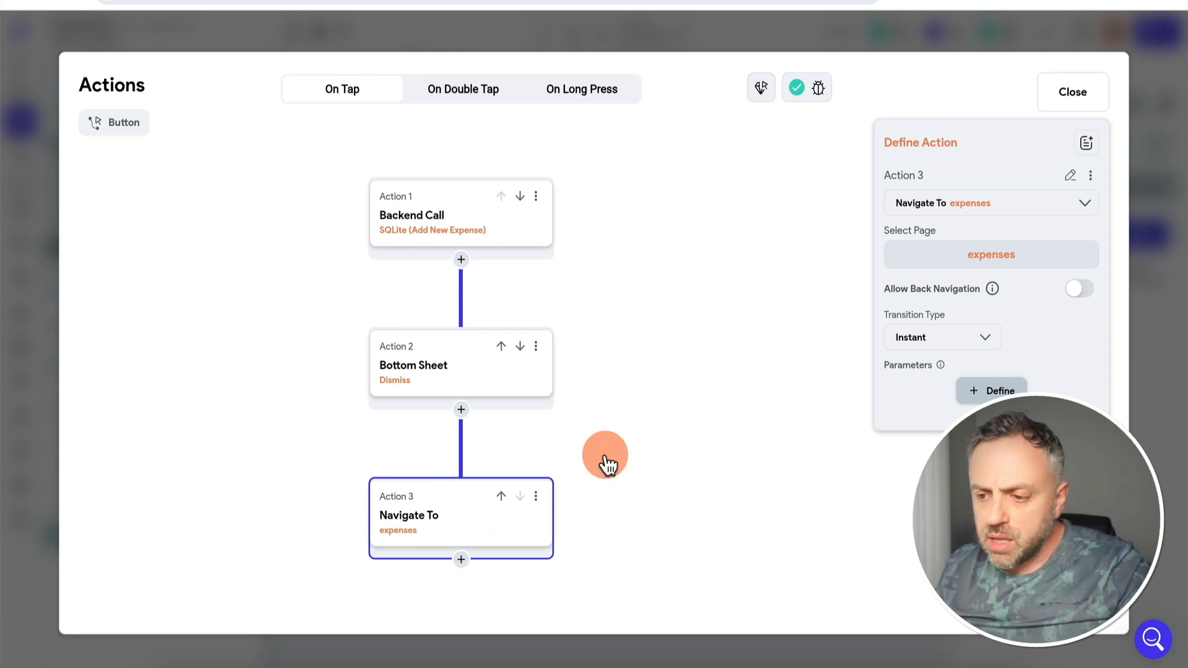
left_click(1145, 269)
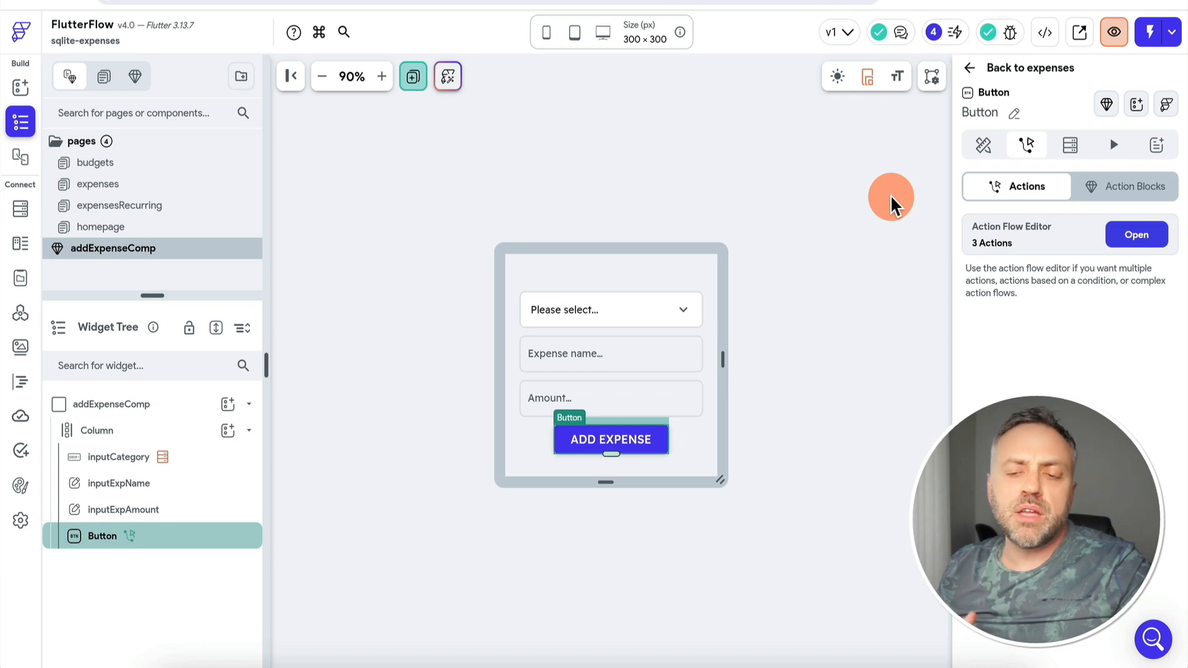
- Download the project's code, and in the app running in the emulator open the add-expense form from the Expenses page
left_click(1045, 32)
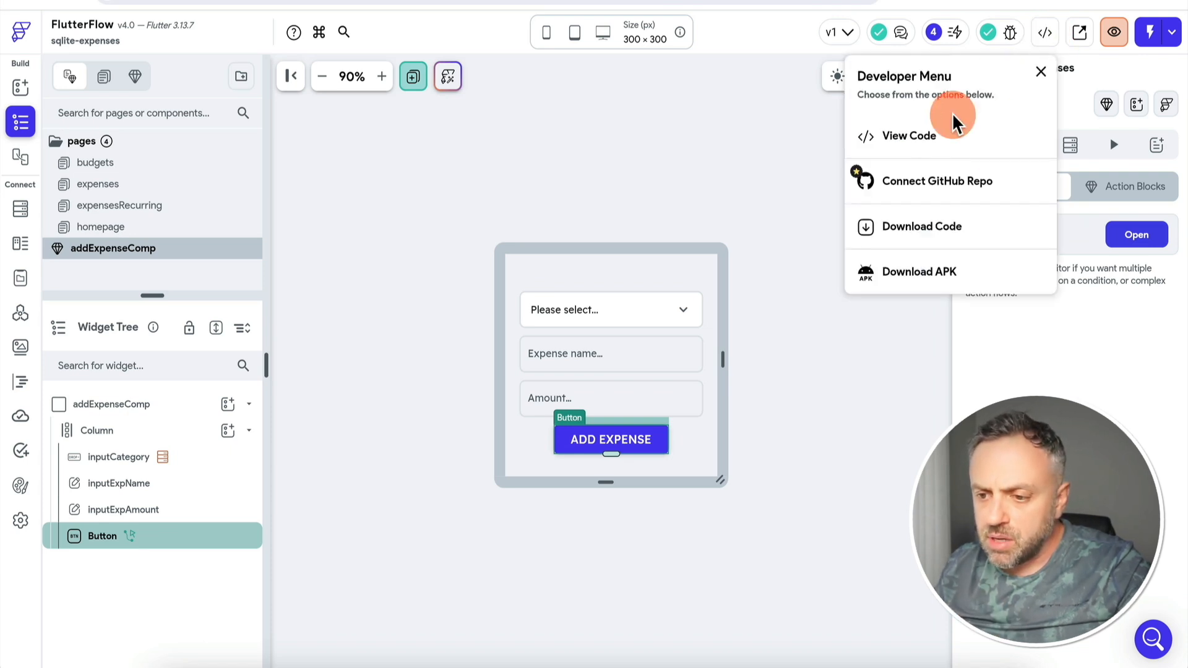
left_click(923, 229)
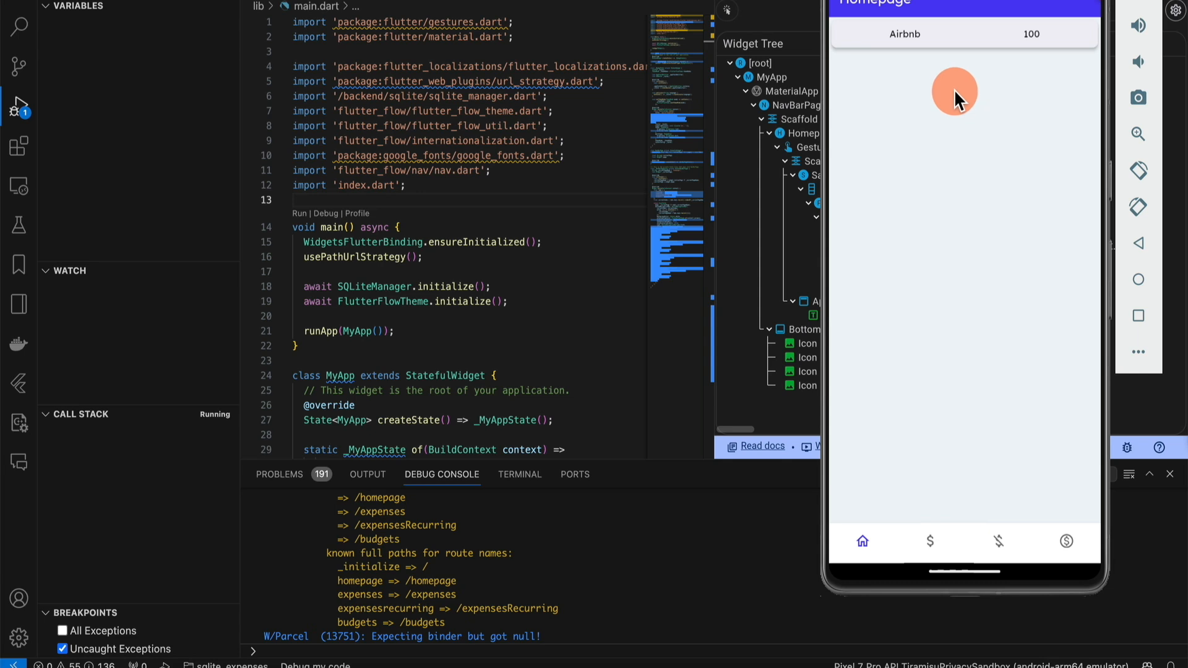
left_click(931, 541)
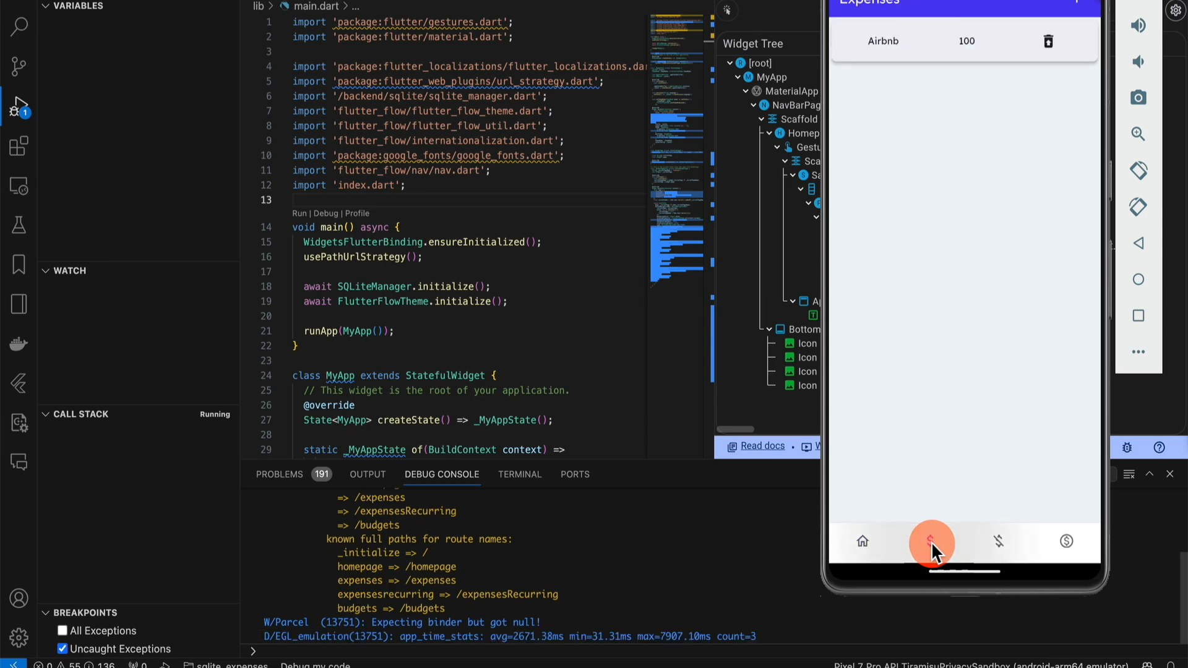
left_click(1075, 9)
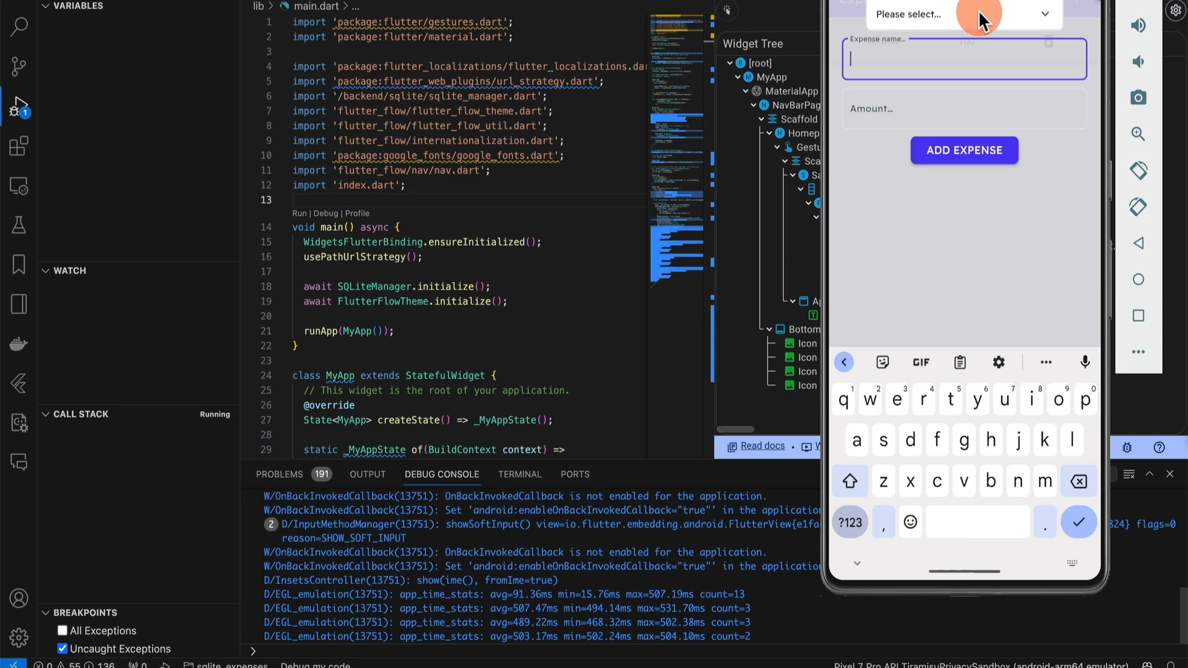
- In the emulator, add a Health expense named Doctors Appointment with an amount of 100
left_click(954, 14)
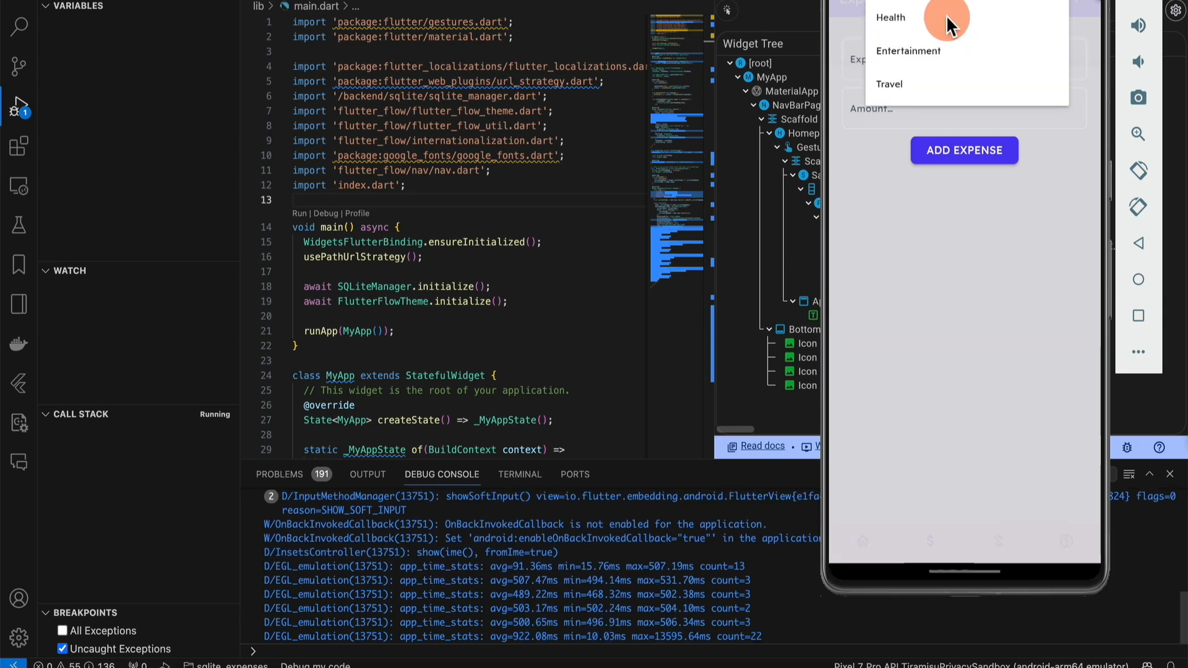
left_click(895, 16)
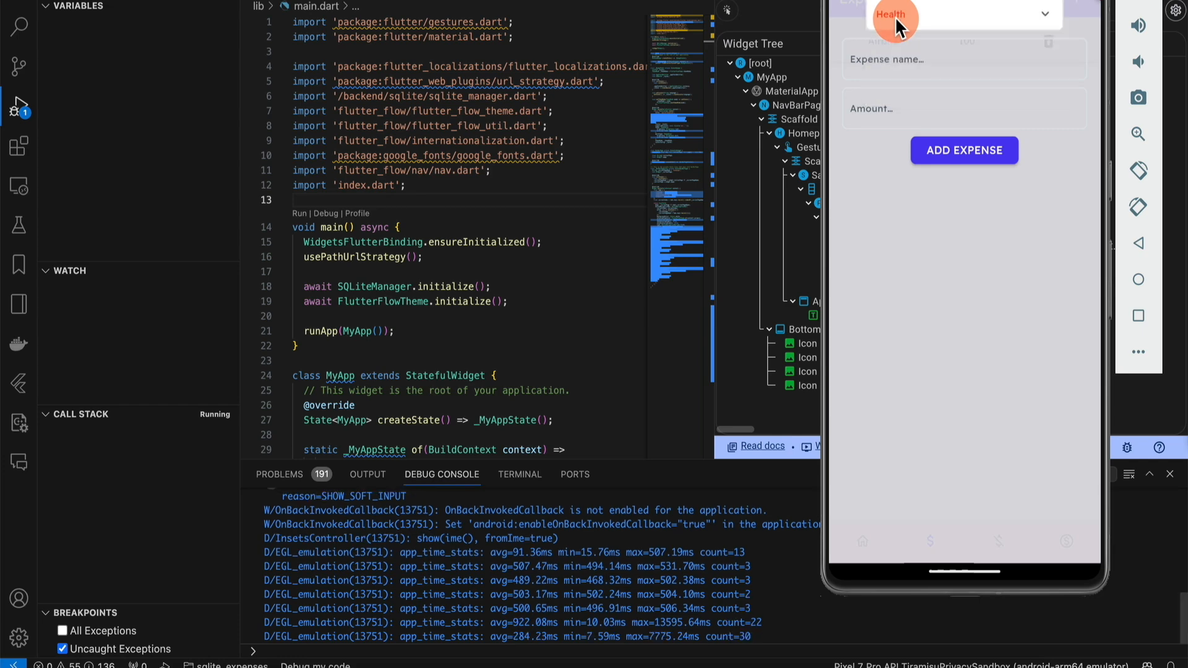
left_click(889, 62)
left_click(887, 101)
left_click(907, 57)
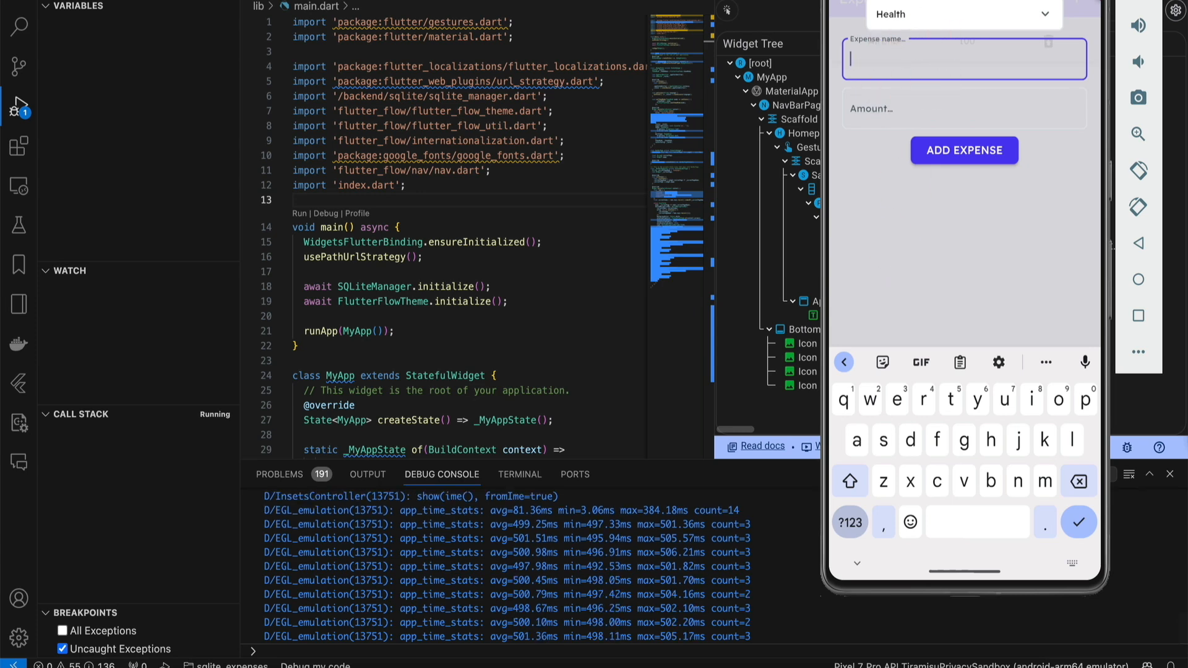
left_click(927, 22)
left_click(915, 17)
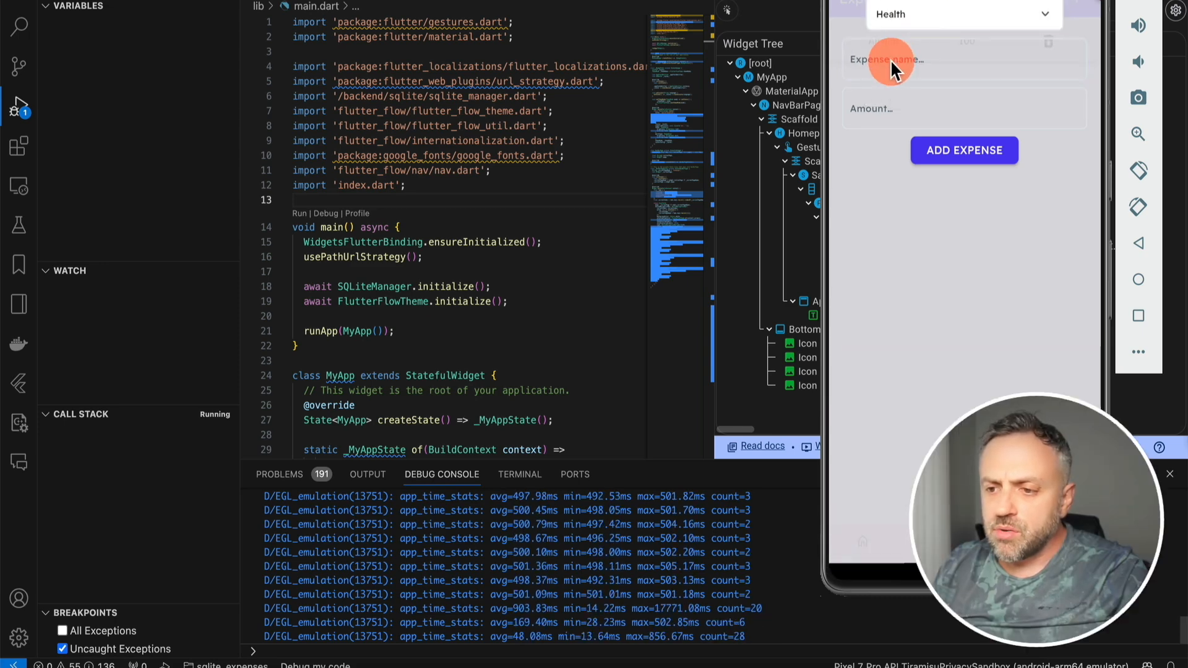
left_click(894, 59)
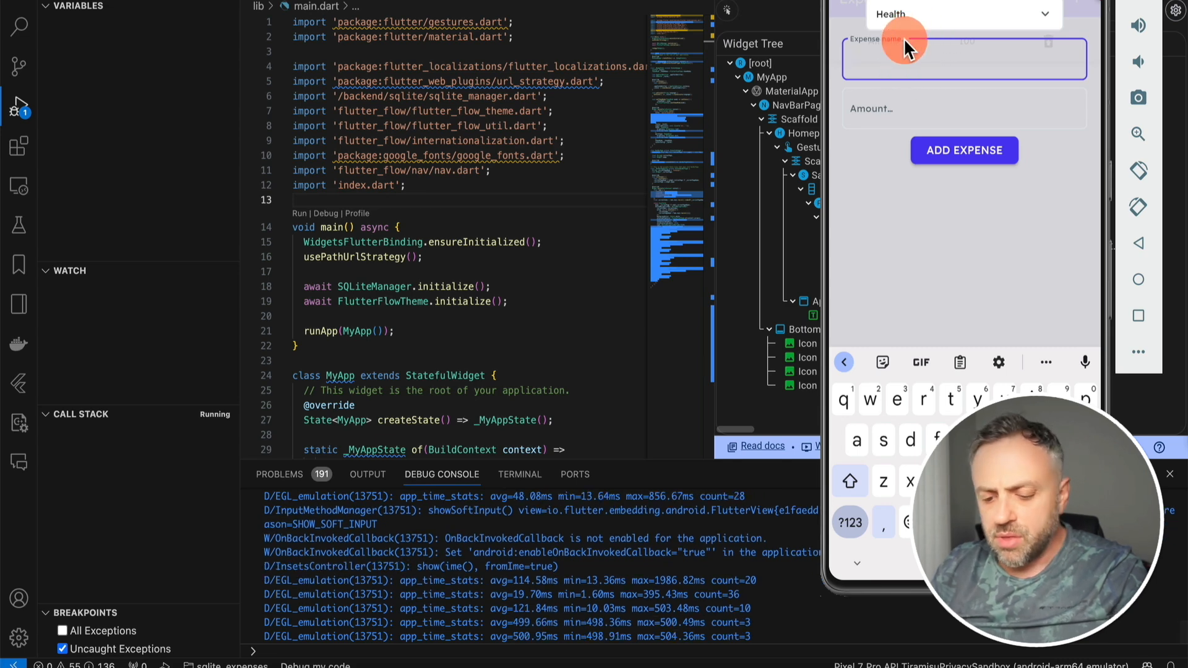
type("Doctors Appointment")
left_click(903, 106)
type("100")
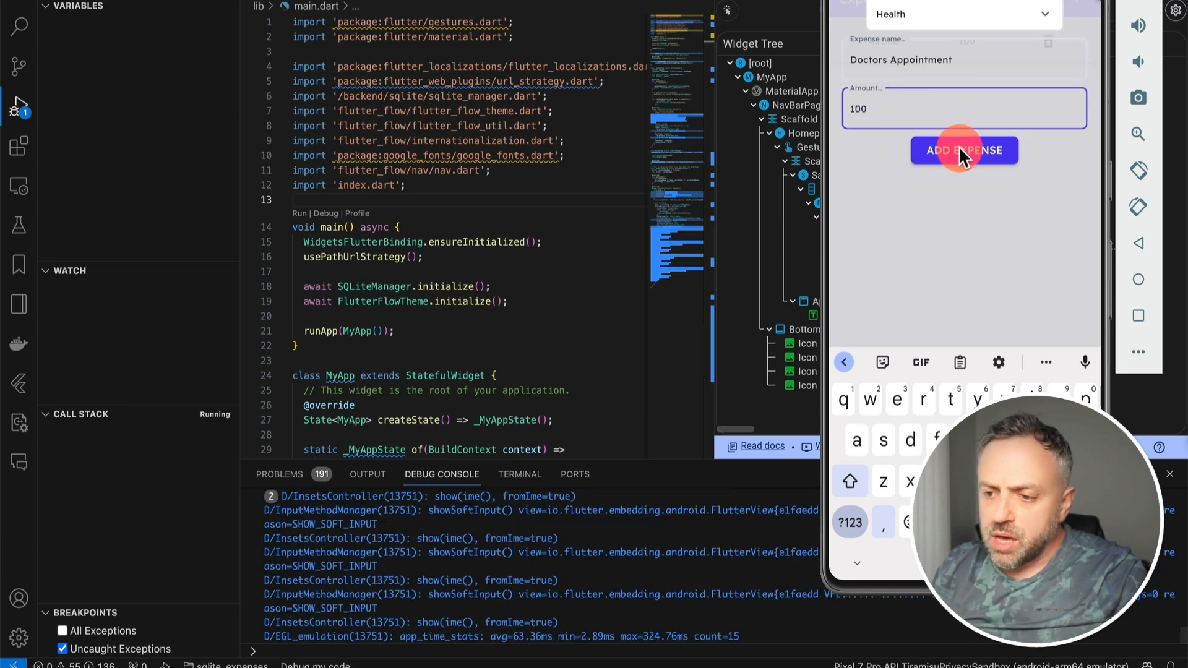
left_click(960, 150)
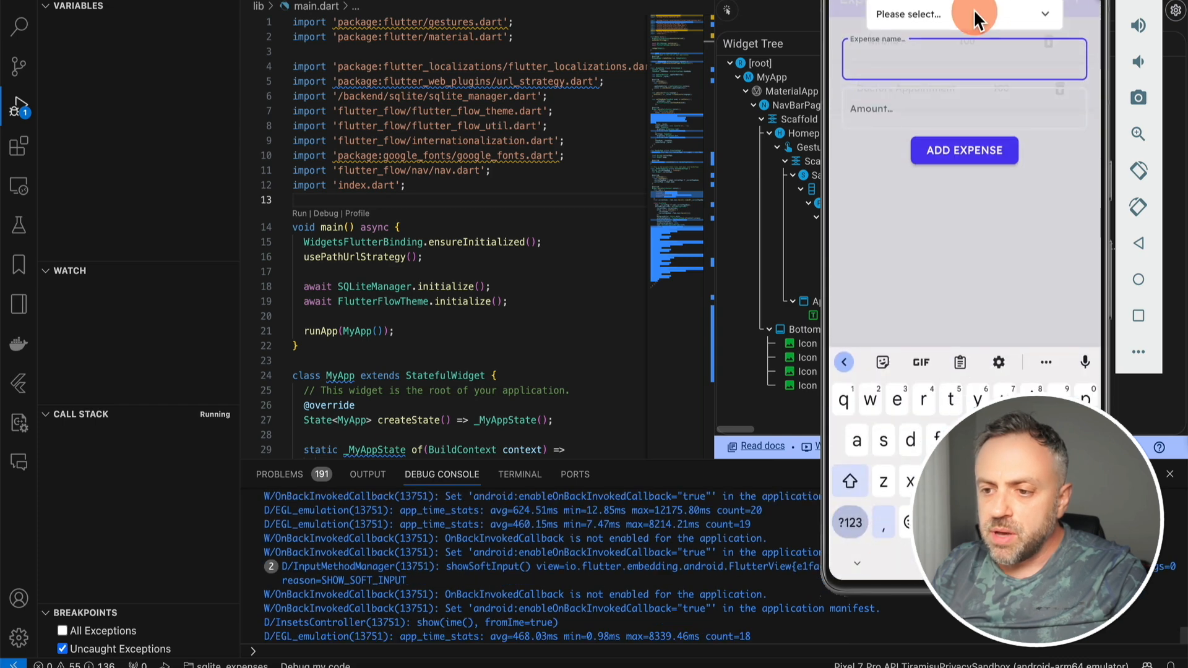
- Add a second expense in the Travel category named Trip to Florida with an amount of 250
left_click(974, 9)
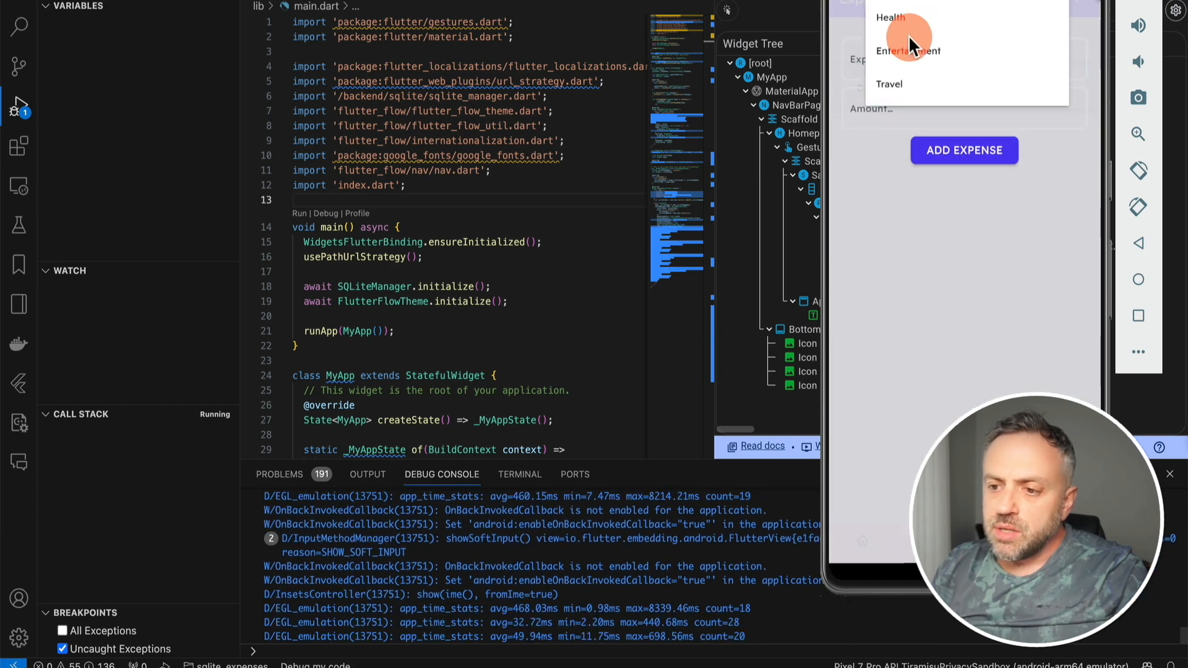
left_click(901, 83)
left_click(911, 62)
type("Trip to Florida")
left_click(897, 107)
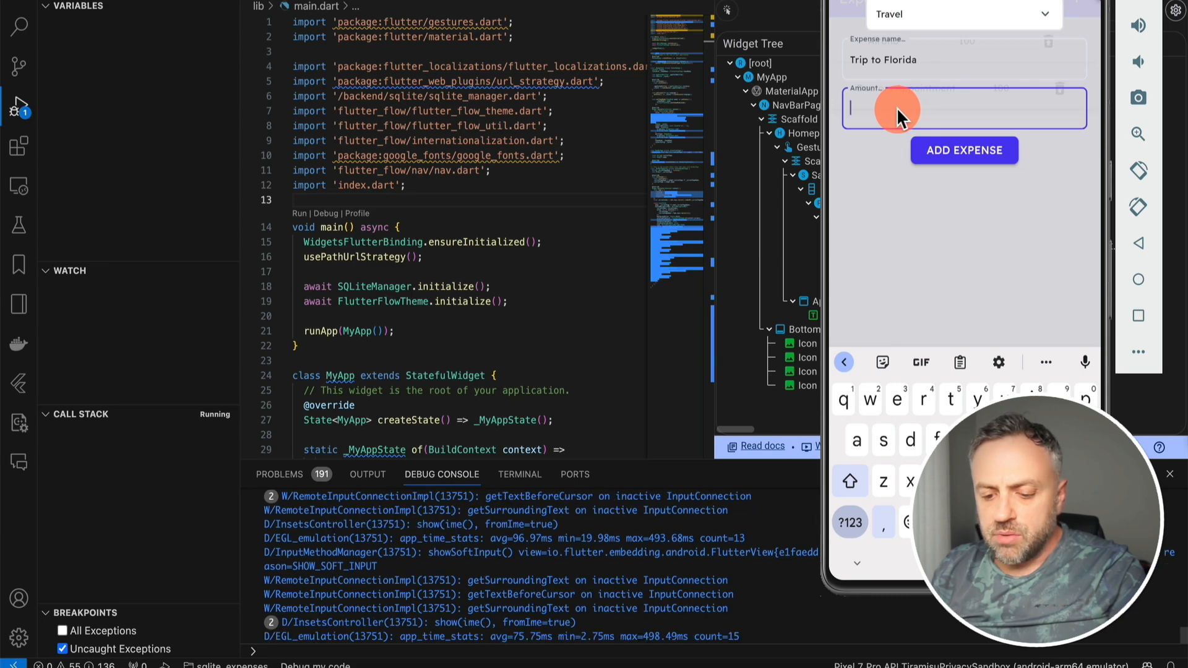
type("250")
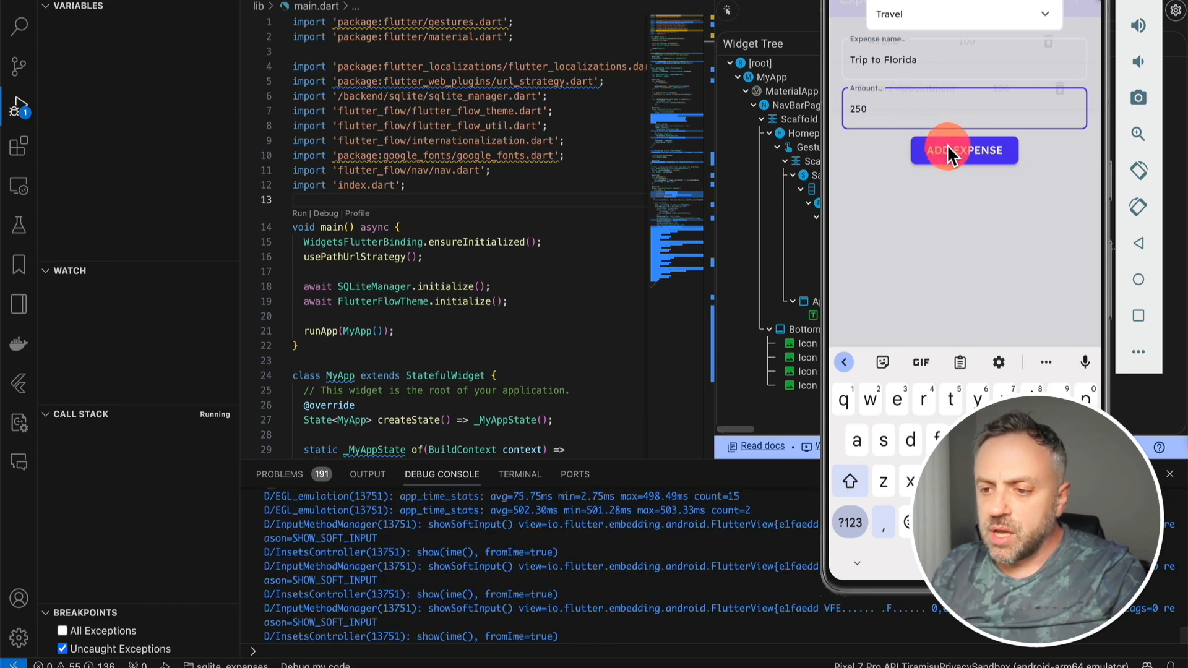
left_click(946, 144)
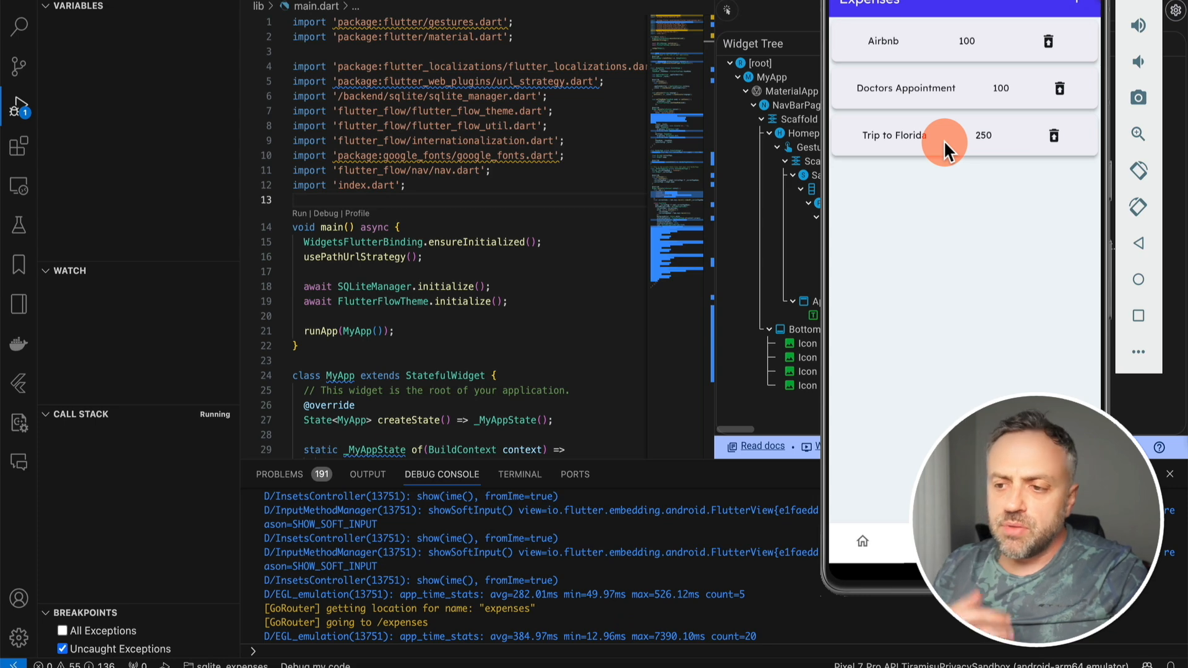
- Reopen the add-expense form in the emulator, and in FlutterFlow set the main axis size of addExpenseComp's Column to minimum
left_click(1083, 9)
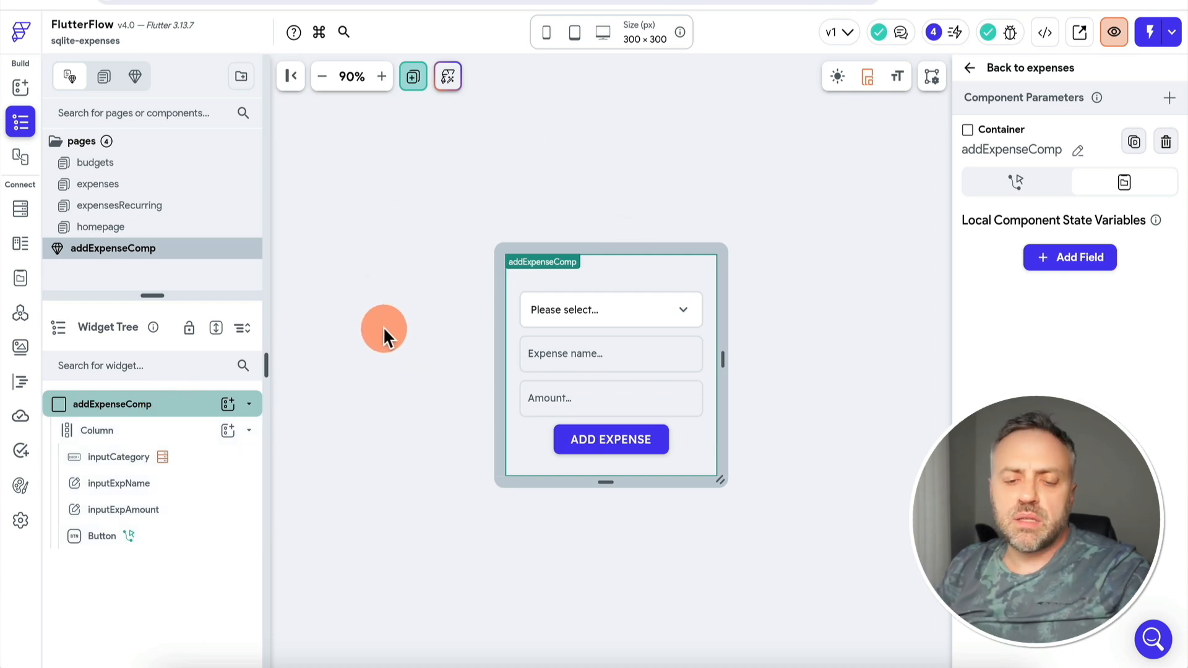
left_click(172, 406)
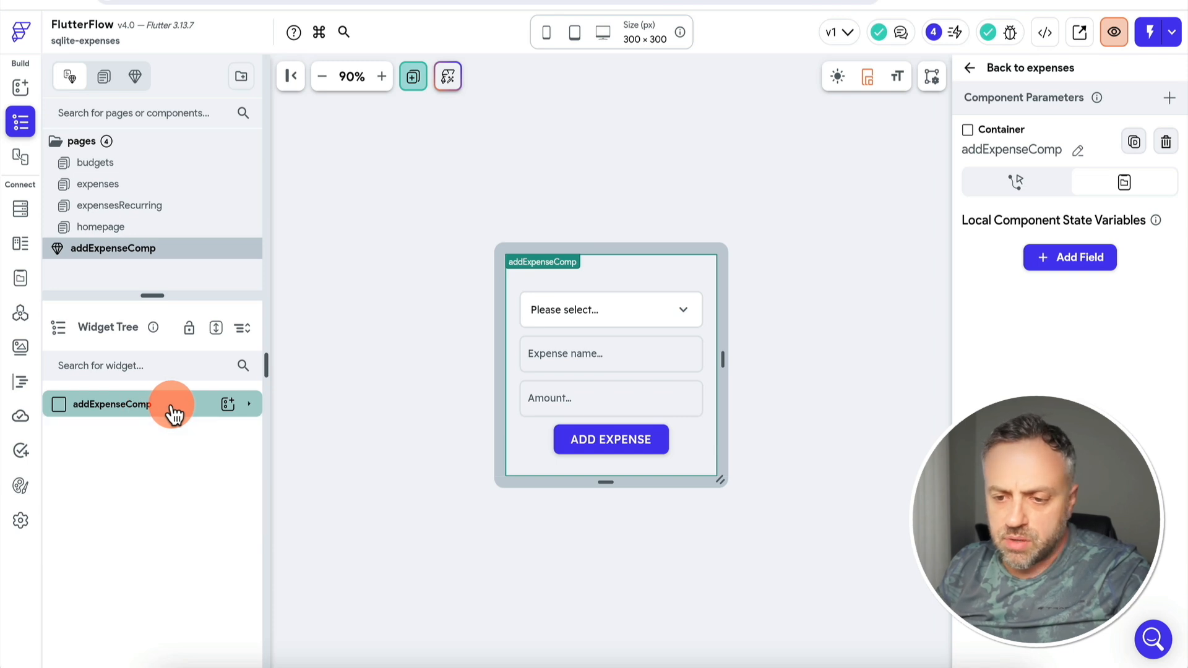
left_click(249, 406)
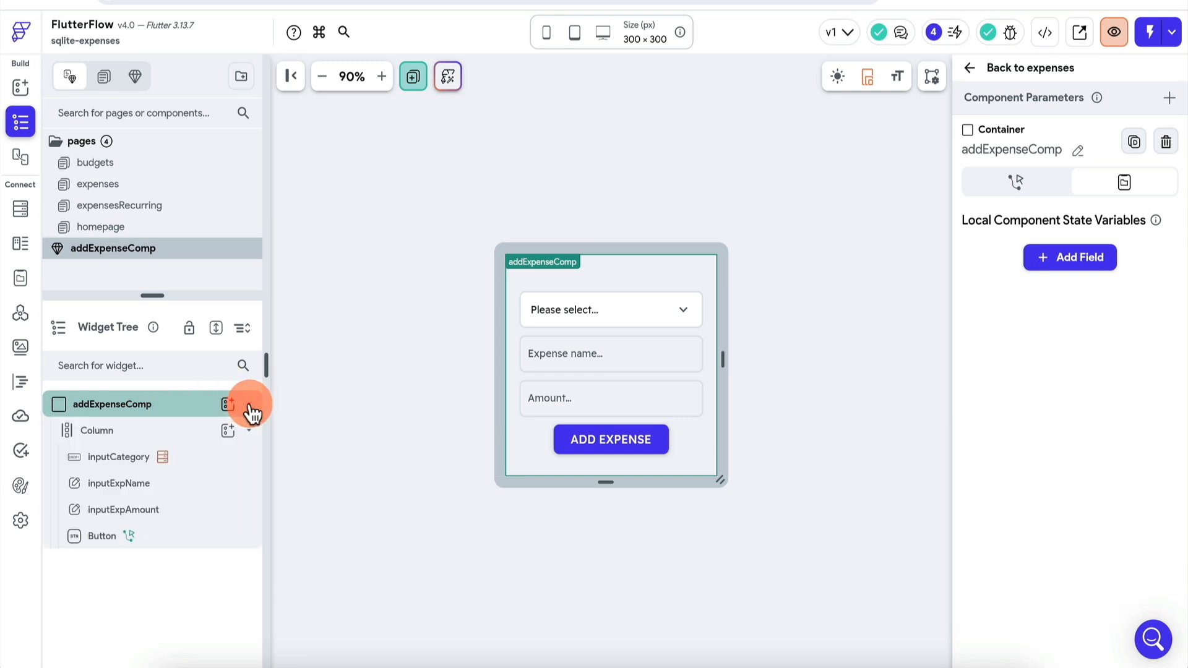
left_click(192, 444)
scroll(1052, 508, "down", 5)
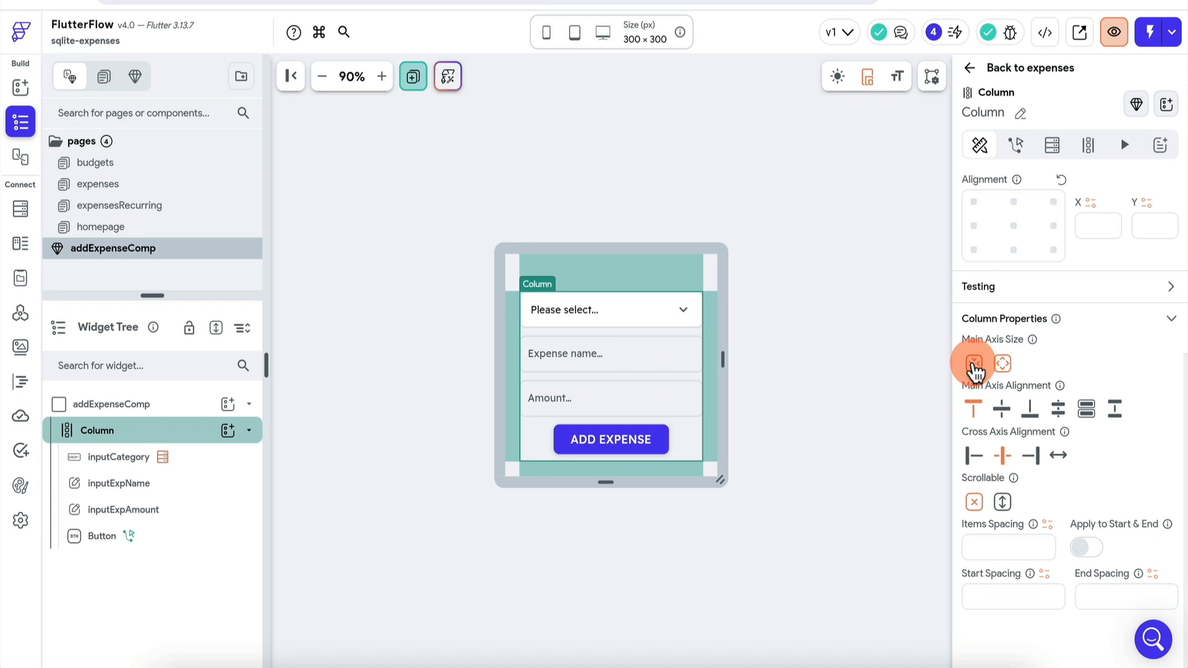
left_click(975, 365)
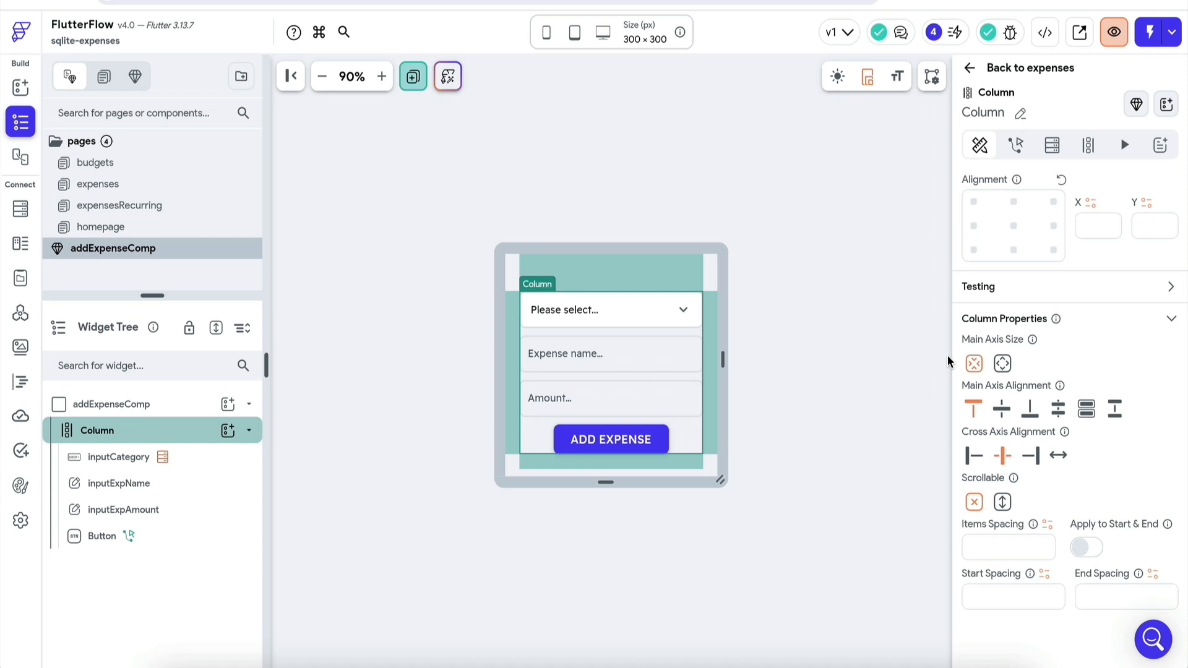
left_click(980, 364)
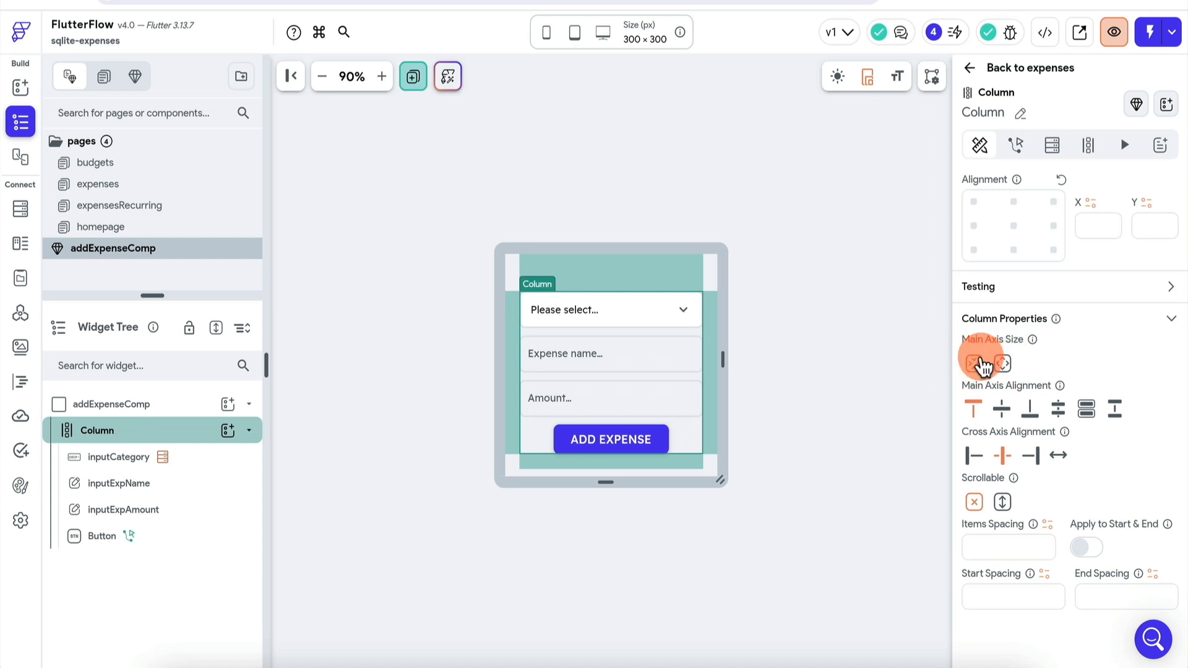
left_click(820, 173)
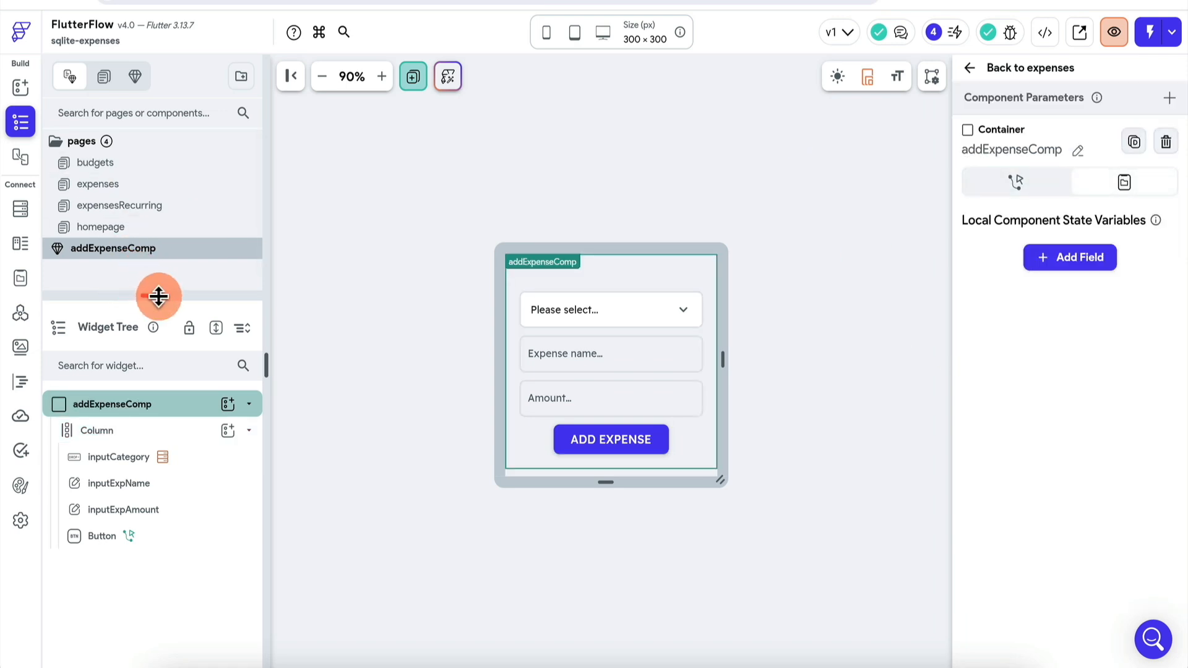
- Duplicate the addExpenseComp component, and duplicate that copy to get a second one
left_click_drag(157, 295, 158, 324)
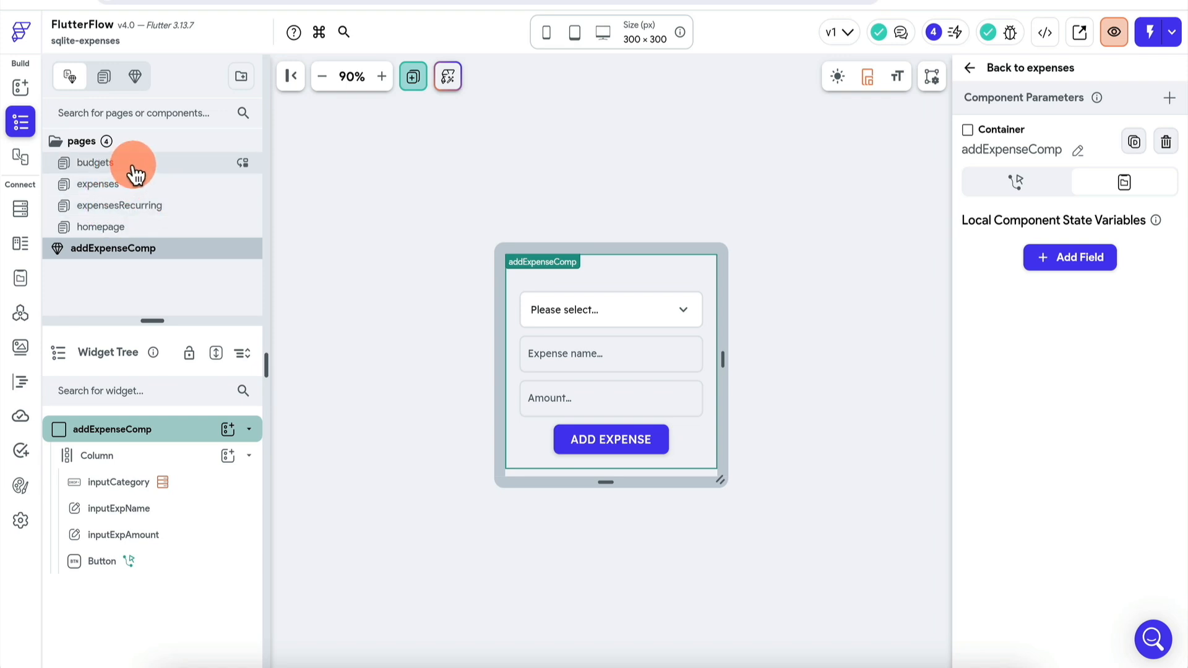
right_click(166, 249)
left_click(221, 329)
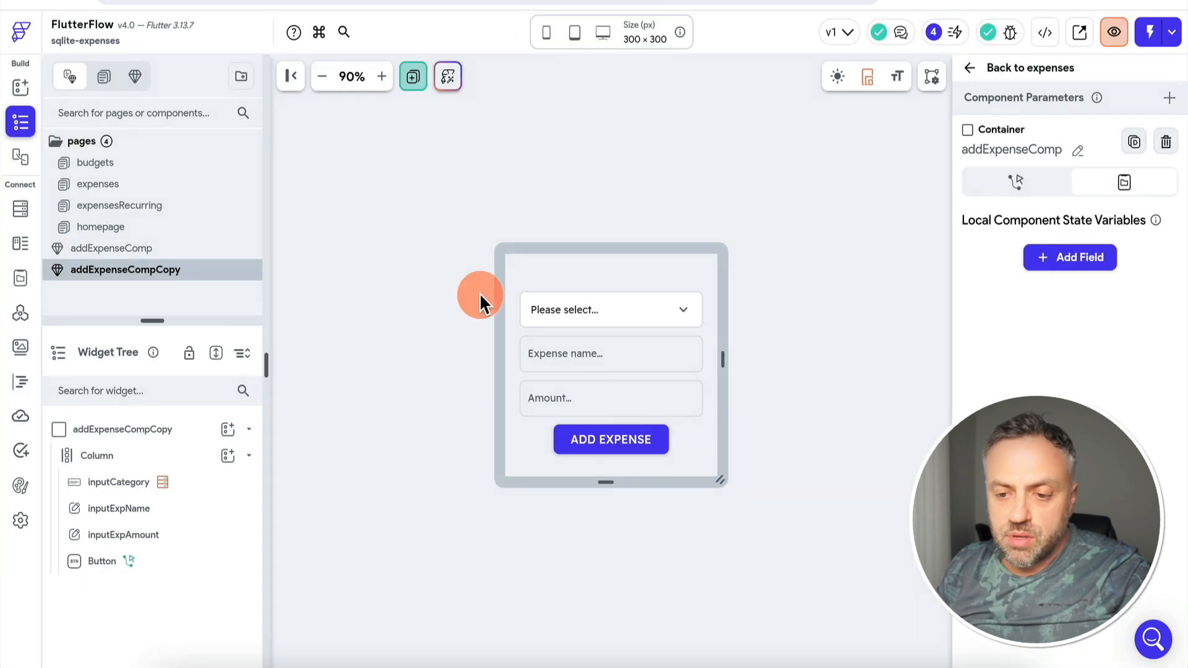
right_click(186, 270)
left_click(219, 344)
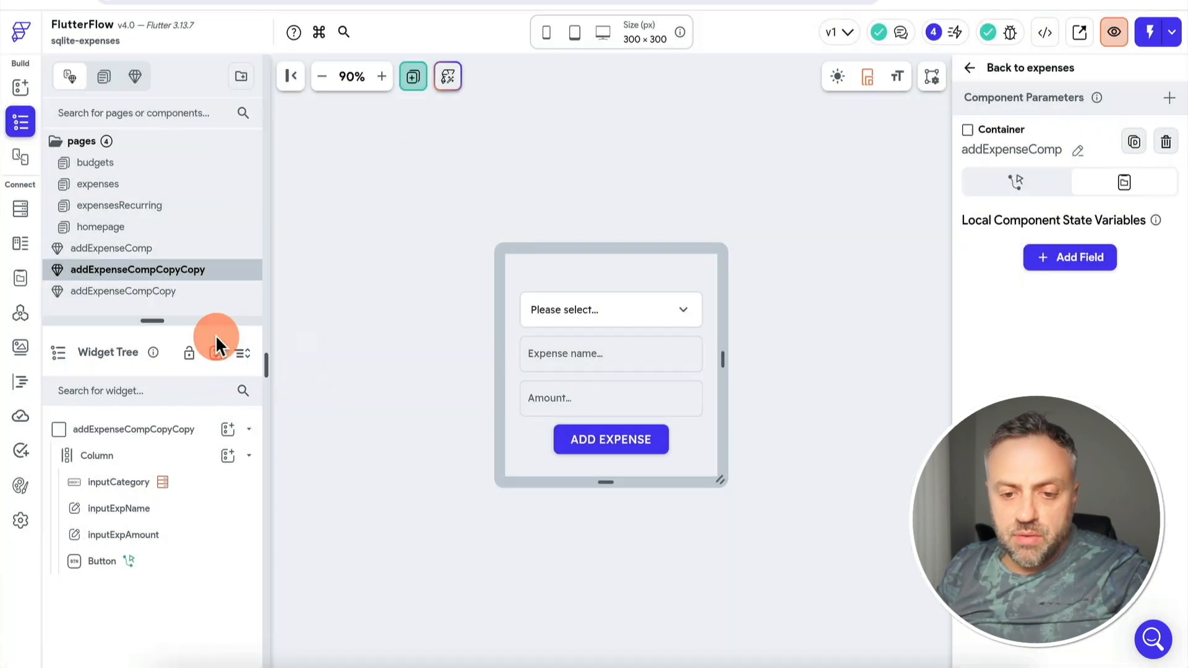
left_click_drag(160, 321, 155, 383)
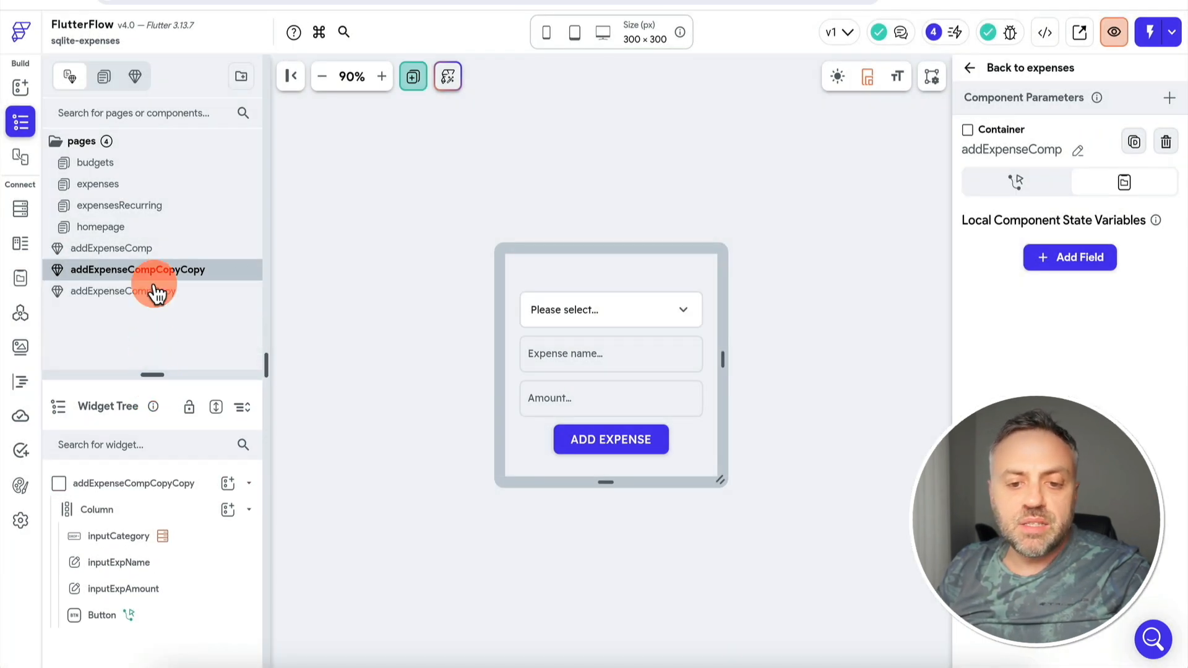
- Rename the addExpenseCompCopy component as addRecurringExpenseComp
left_click(138, 248)
double_click(124, 291)
left_click(180, 291)
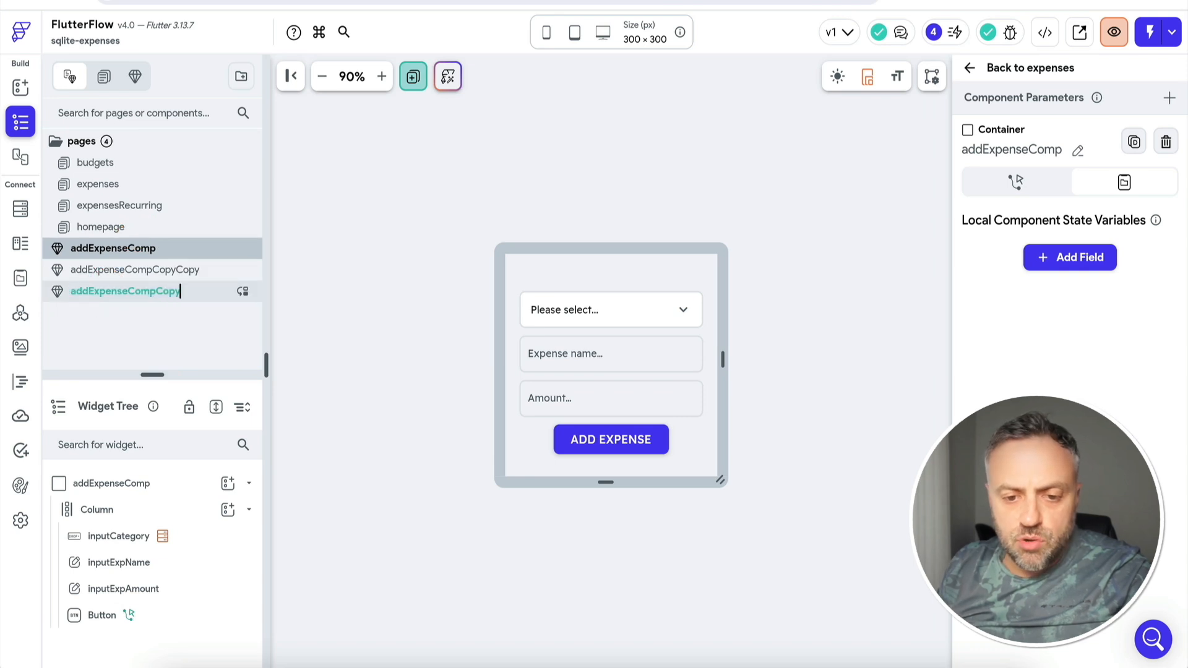
type("Recurr")
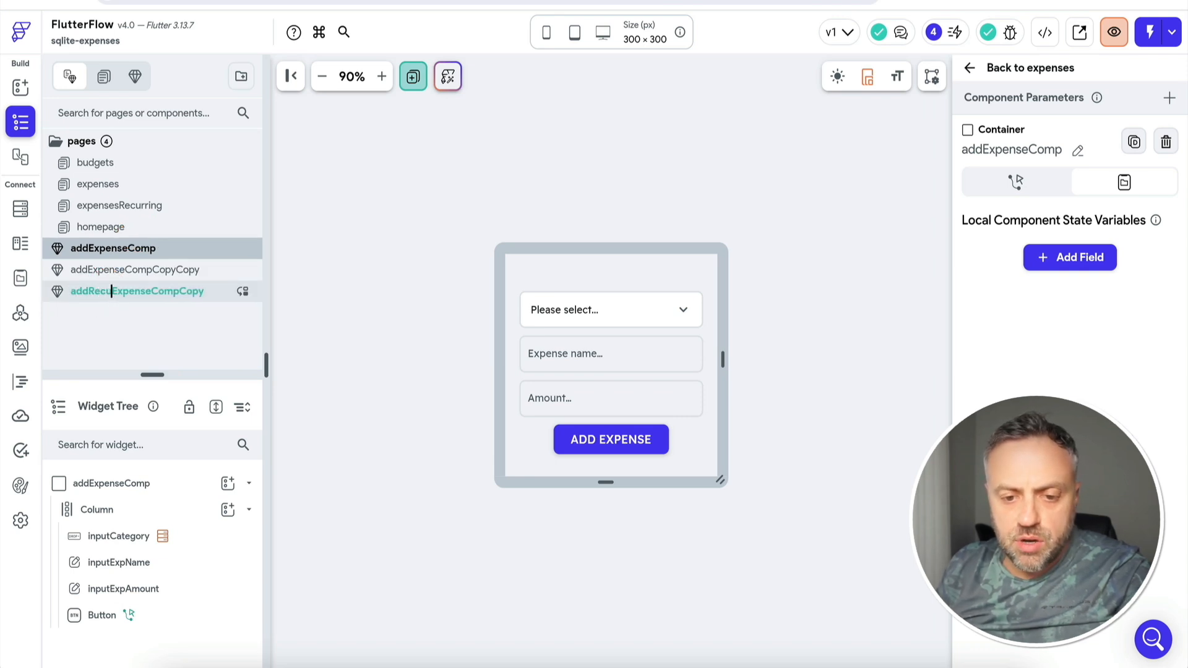
type("ing")
key("End")
key("BackSpace")
key("BackSpace")
key("BackSpace")
key("BackSpace")
key("Return")
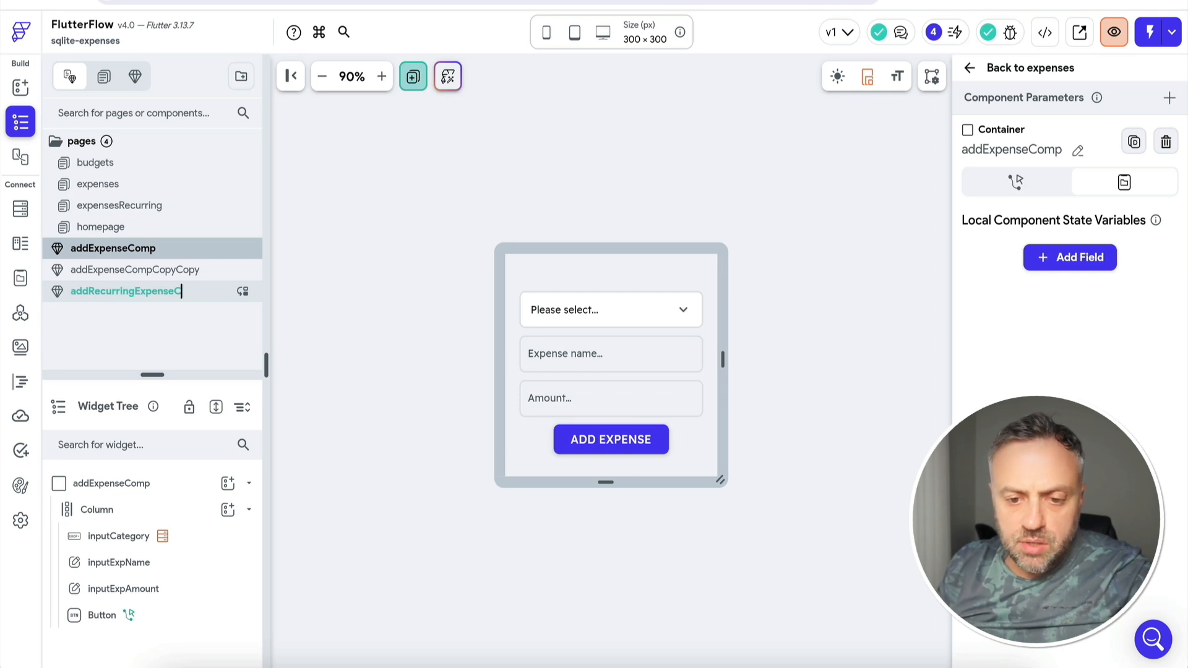
- Rename the addExpenseCompCopyCopy component as addBudgetComp and open it for editing
left_click(114, 282)
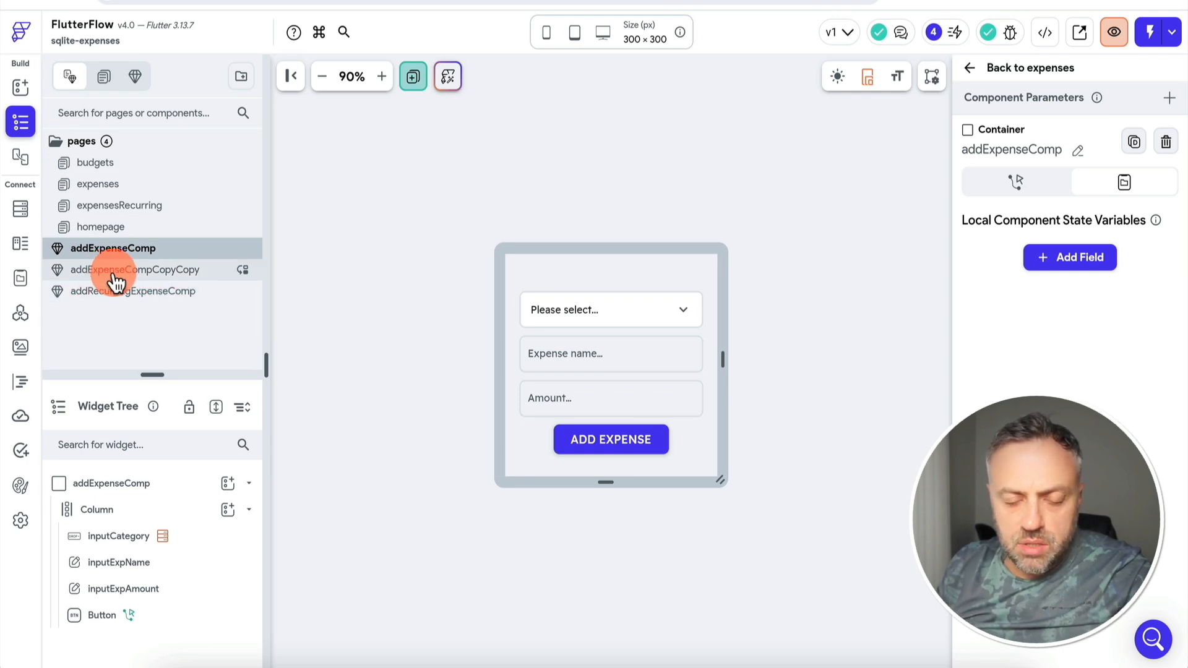
double_click(114, 274)
key("Right")
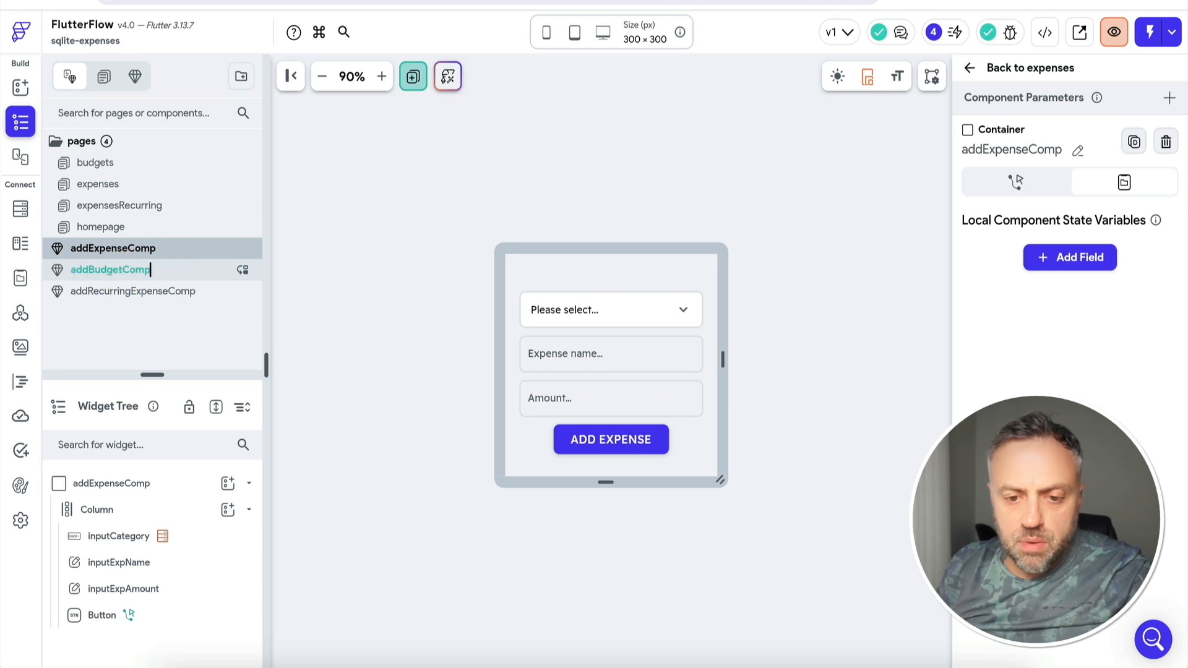
key("Return")
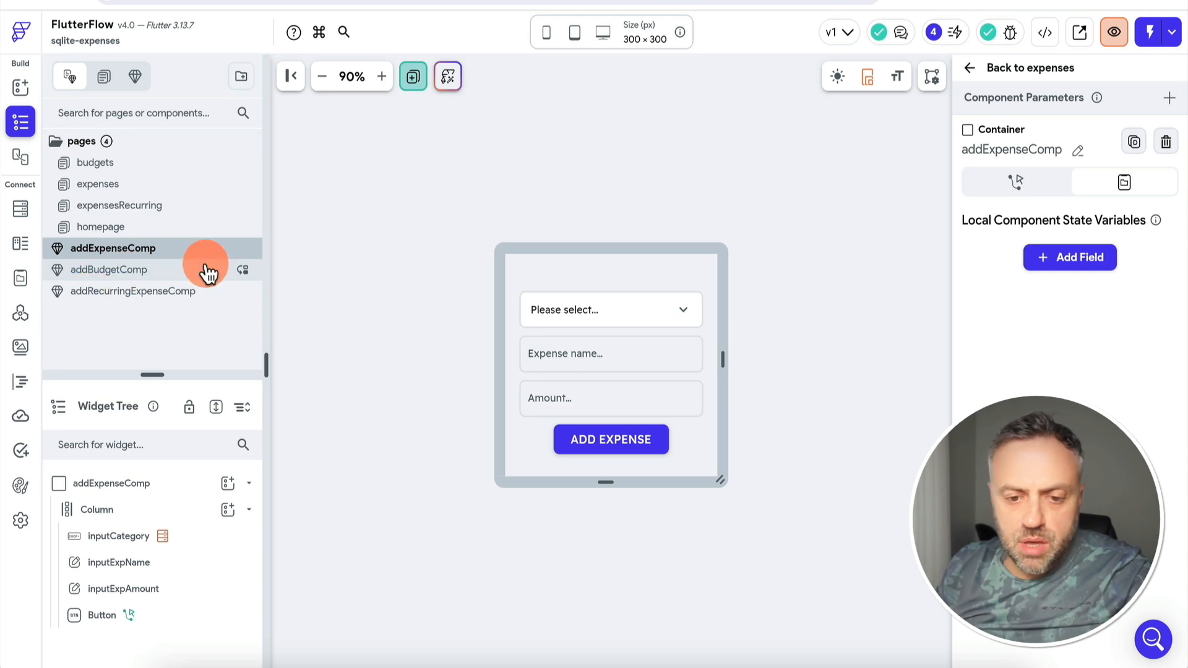
left_click(123, 272)
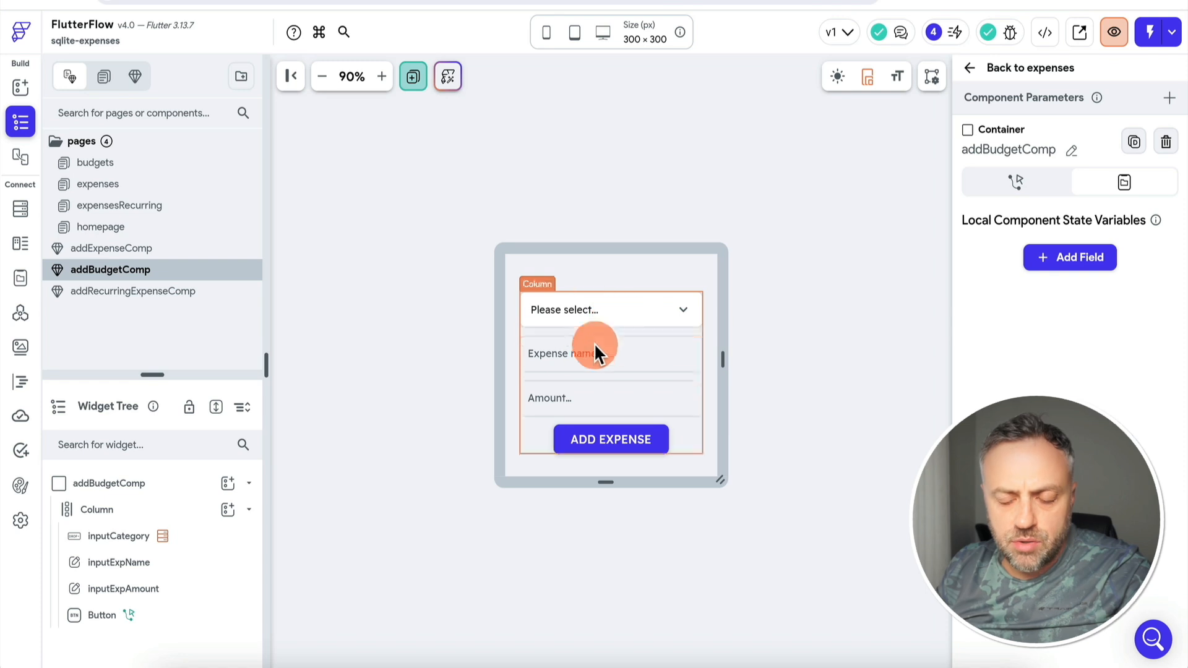
- Check the budgets table's structure in SQLiteStudio, and in FlutterFlow delete the inputExpName field from addBudgetComp
key("super+Tab")
double_click(204, 135)
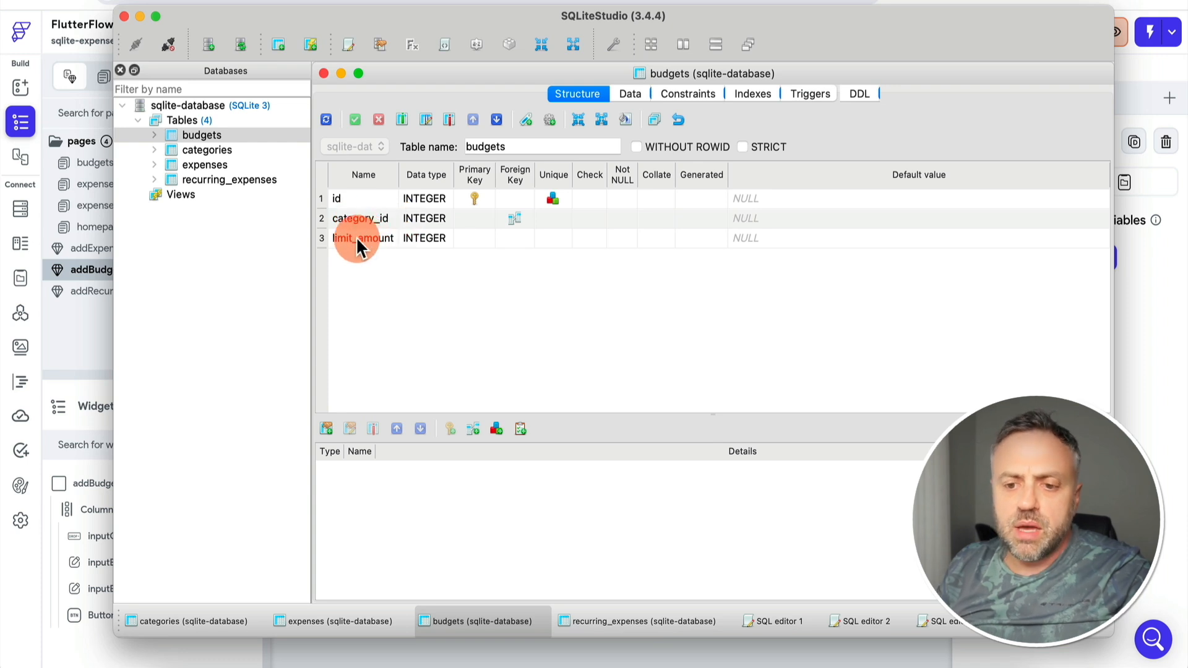
key("super+Tab")
left_click(580, 358)
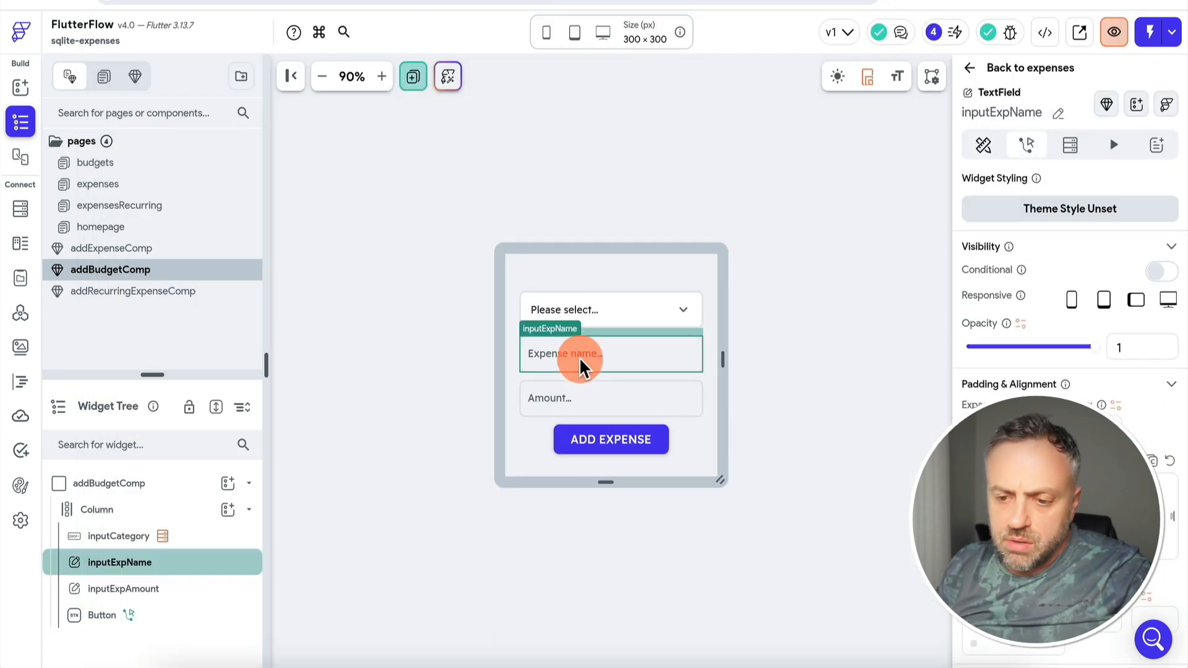
key("Delete")
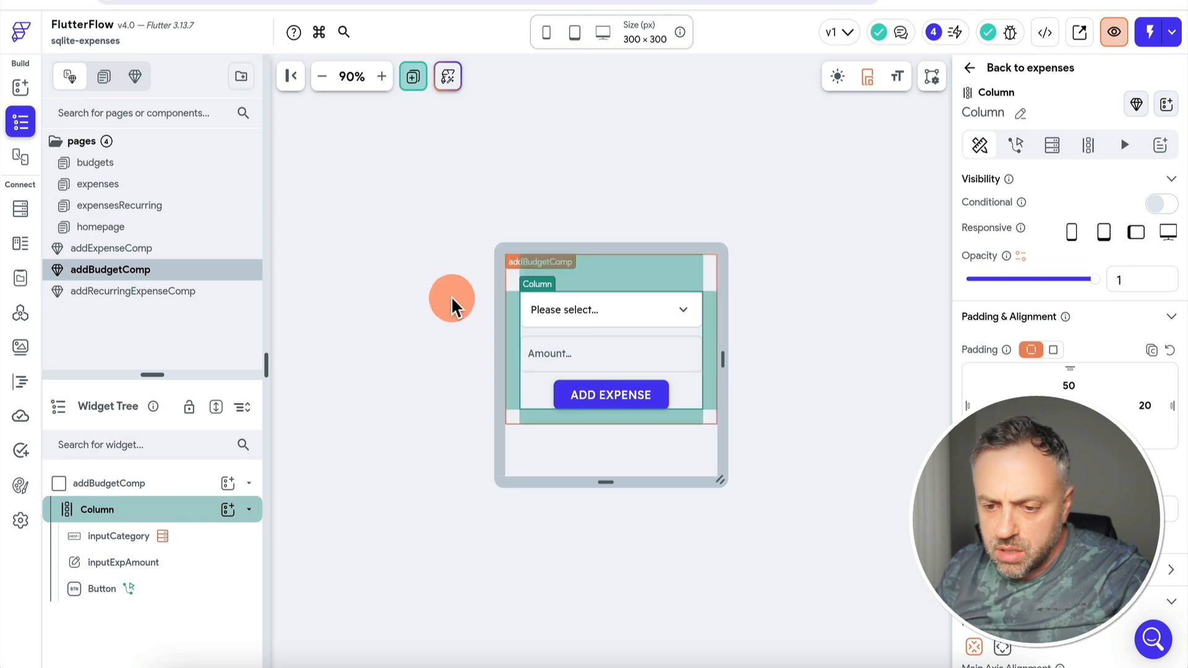
left_click(427, 295)
- Change the text of addBudgetComp's button to ADD BUDGET
left_click(599, 395)
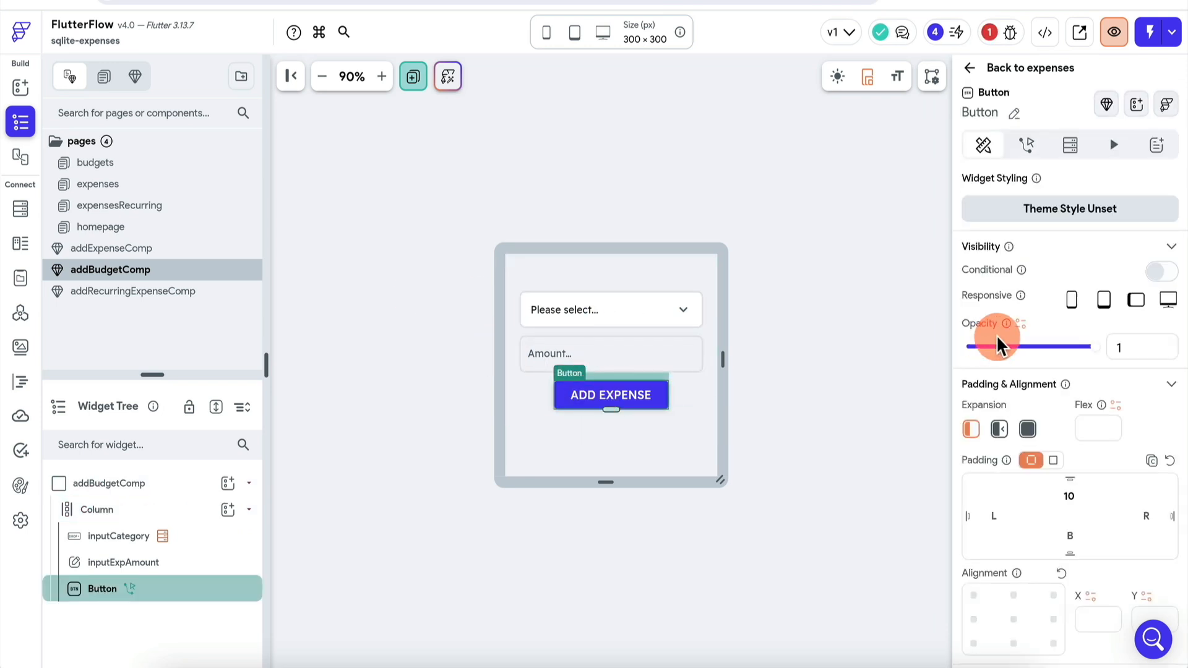
scroll(1014, 297, "down", 4)
double_click(1027, 468)
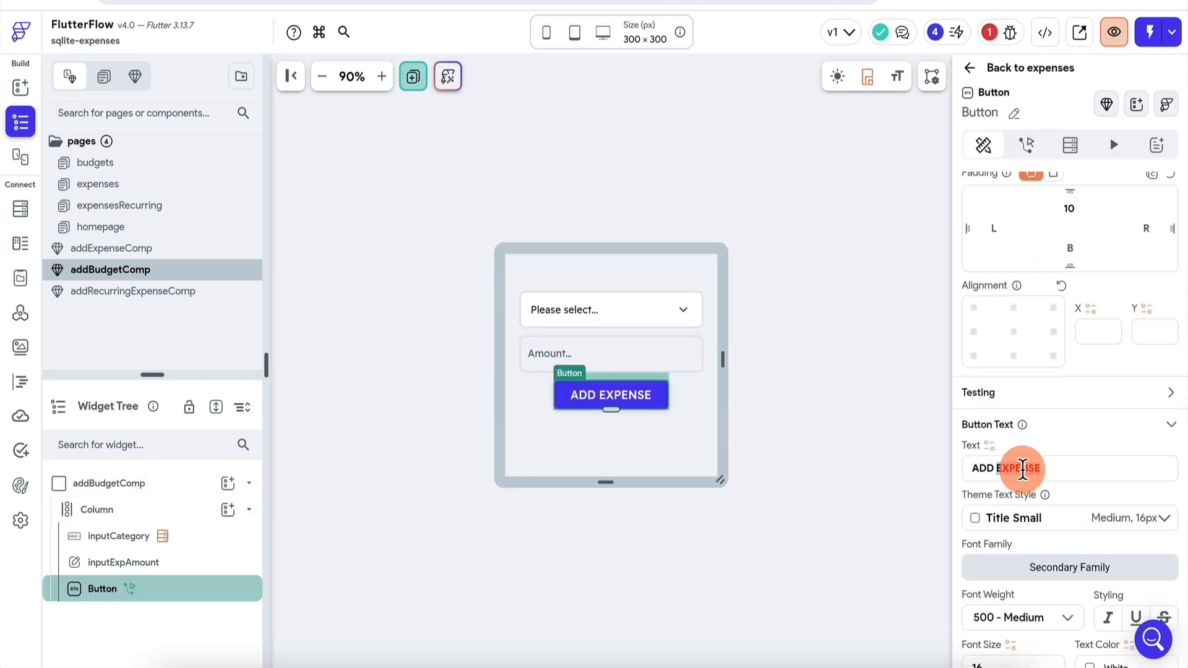
type("BUDGET")
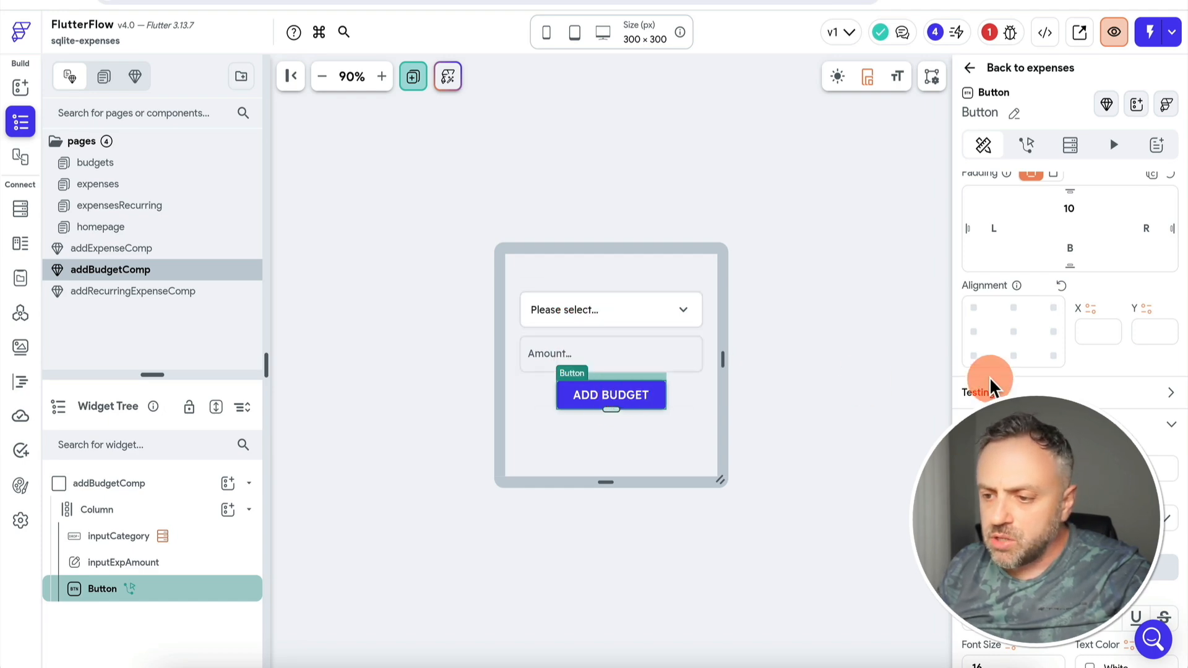
- Open the button's action flow and set the SQLite backend call's query to Add New Budget
left_click(1027, 145)
left_click(1145, 240)
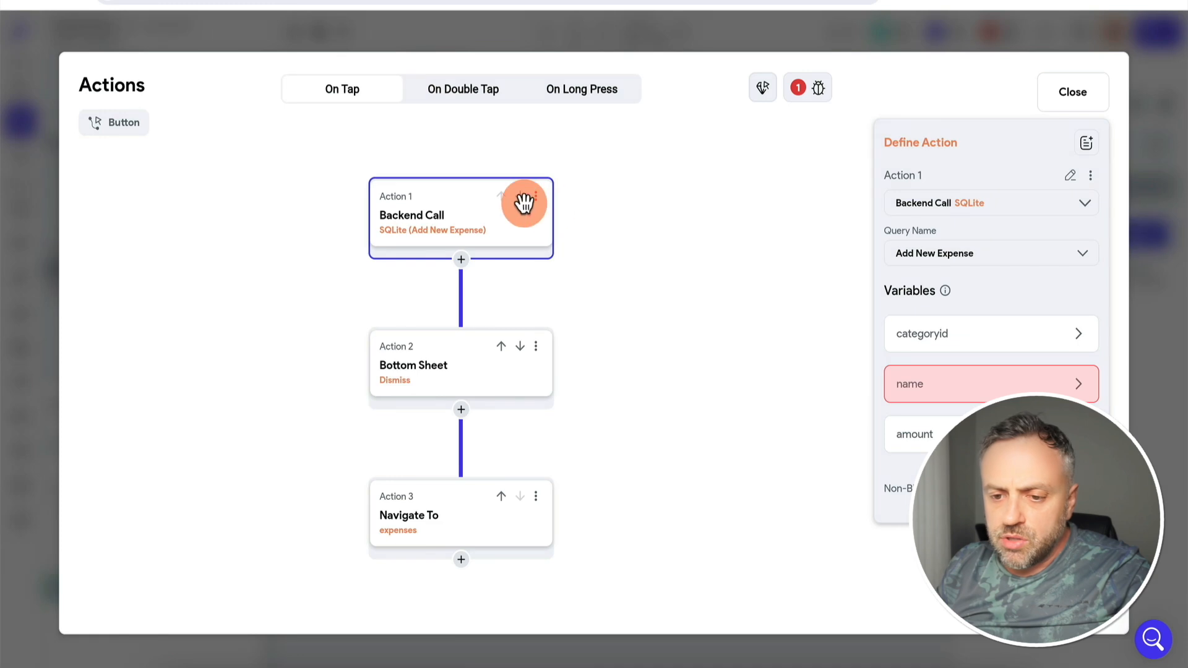
left_click(987, 260)
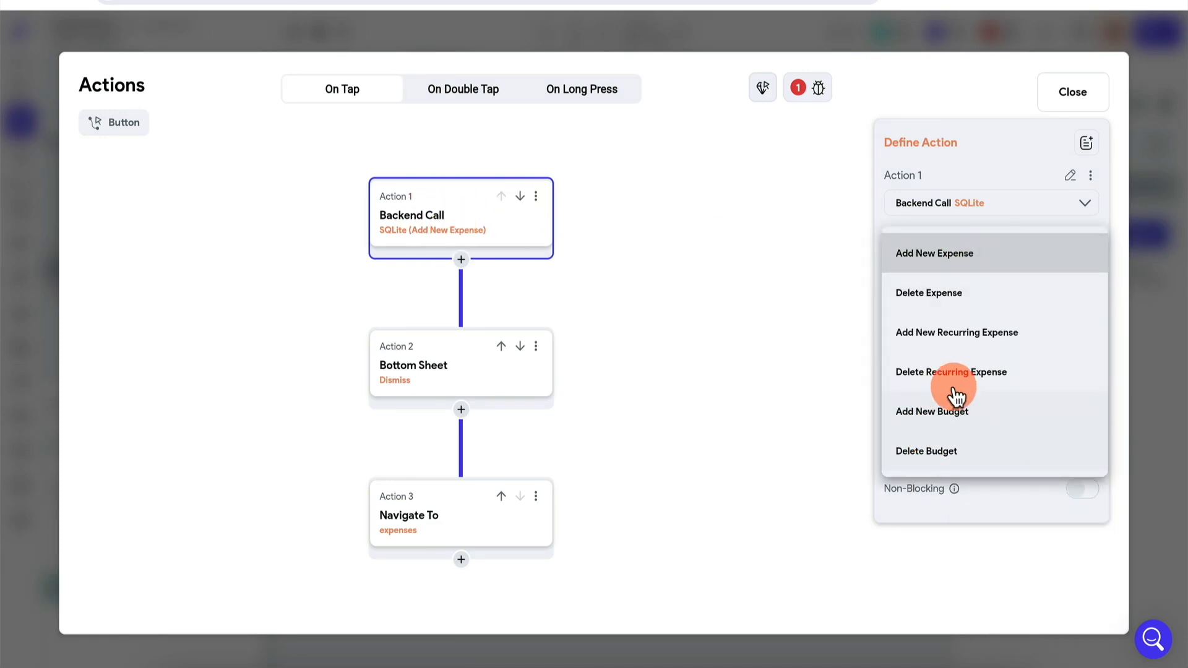
left_click(949, 419)
- Add a second variable to the Add New Budget call, and map categoryid to the inputCategory widget state
left_click(981, 346)
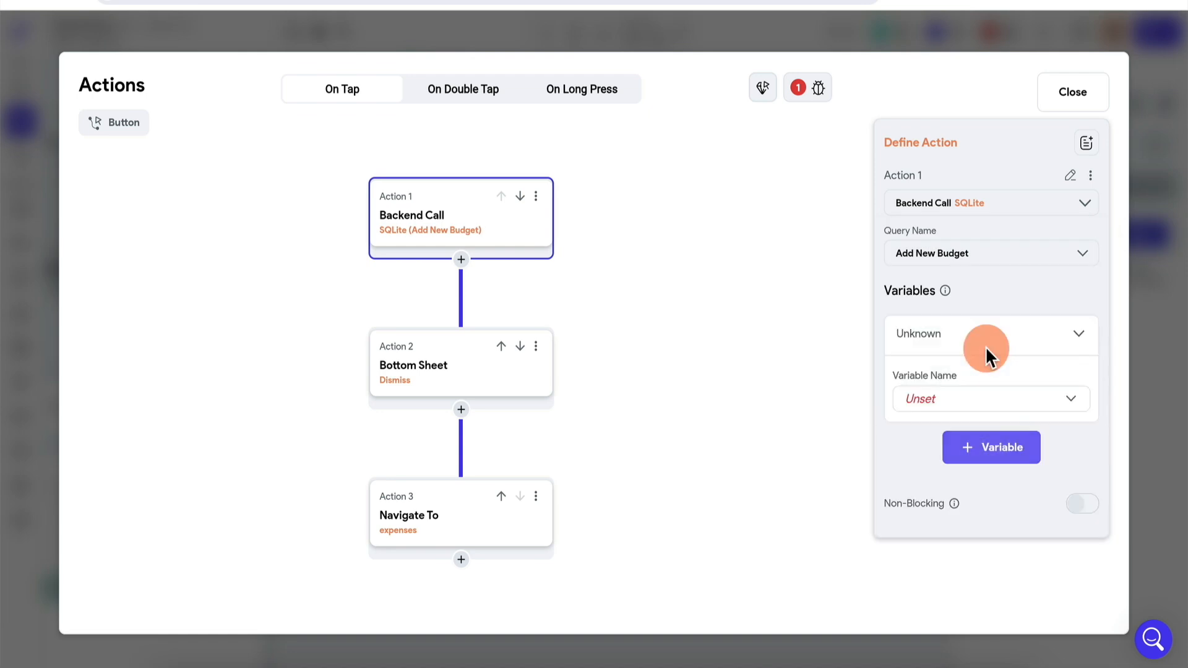
left_click(983, 447)
left_click(961, 408)
left_click(962, 400)
left_click(926, 426)
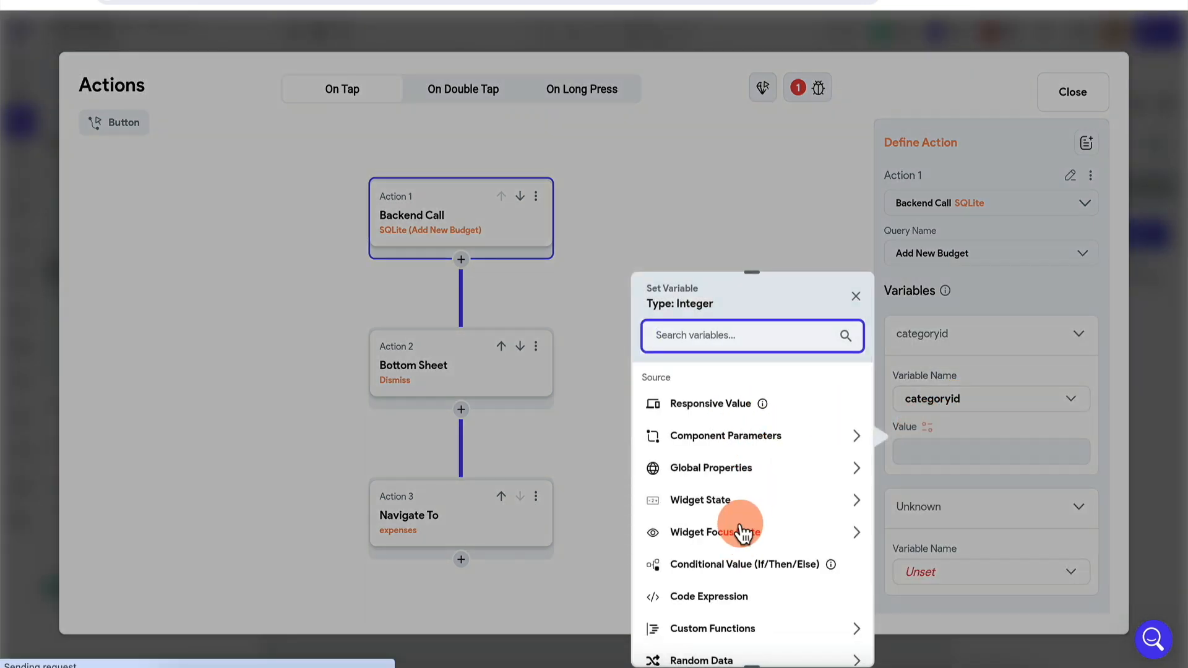
scroll(769, 456, "down", 1)
left_click(755, 498)
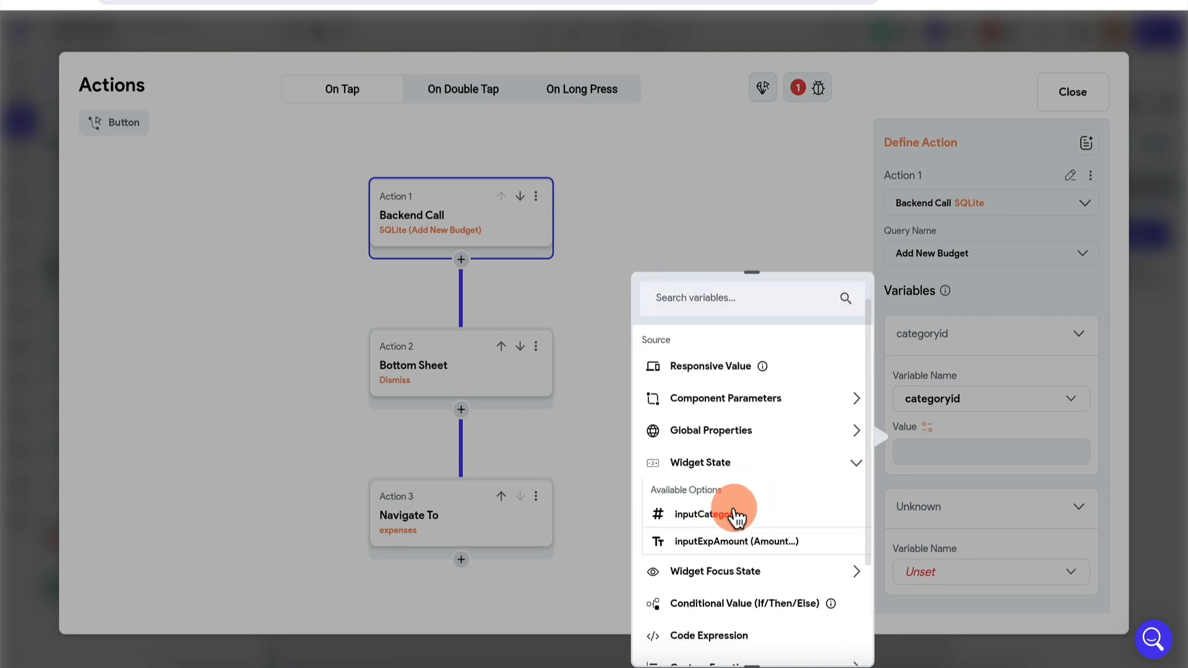
left_click(736, 516)
- Map the Add New Budget call's amount variable to the inputExpAmount widget state
scroll(929, 470, "down", 1)
left_click(978, 458)
left_click(965, 523)
left_click(928, 548)
left_click(746, 502)
left_click(736, 579)
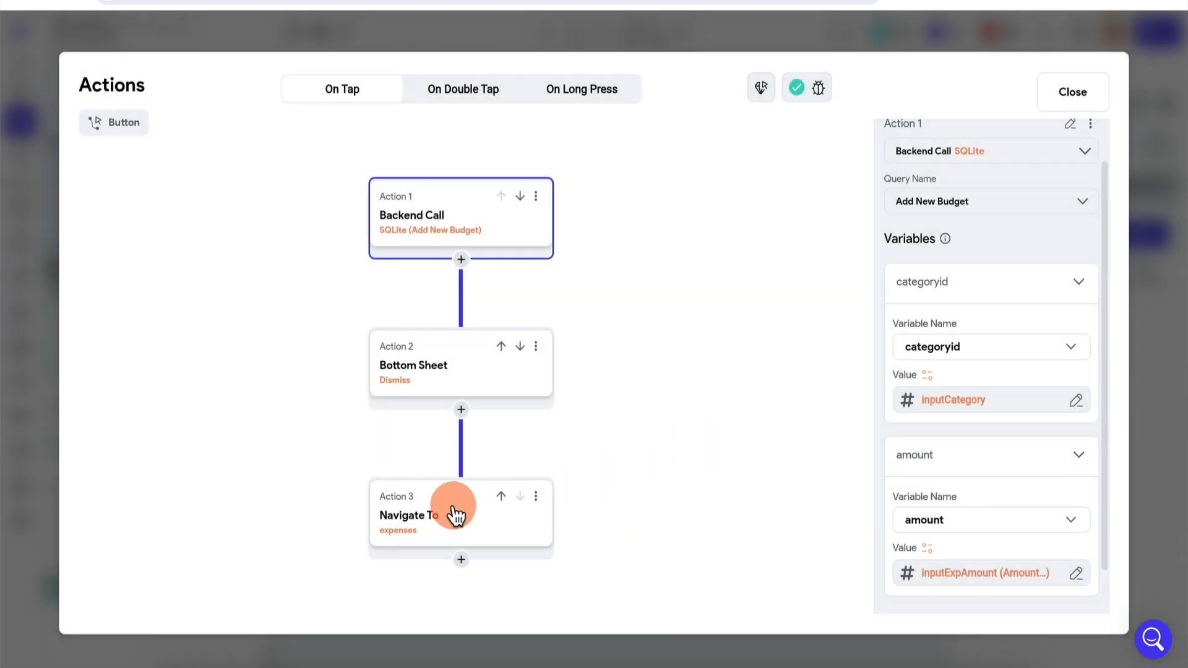
- Set the Navigate To action's target to the budgets page, check the bottom sheet dismiss action, and close the action flow
left_click(457, 507)
left_click(1007, 264)
left_click(1003, 472)
left_click(419, 354)
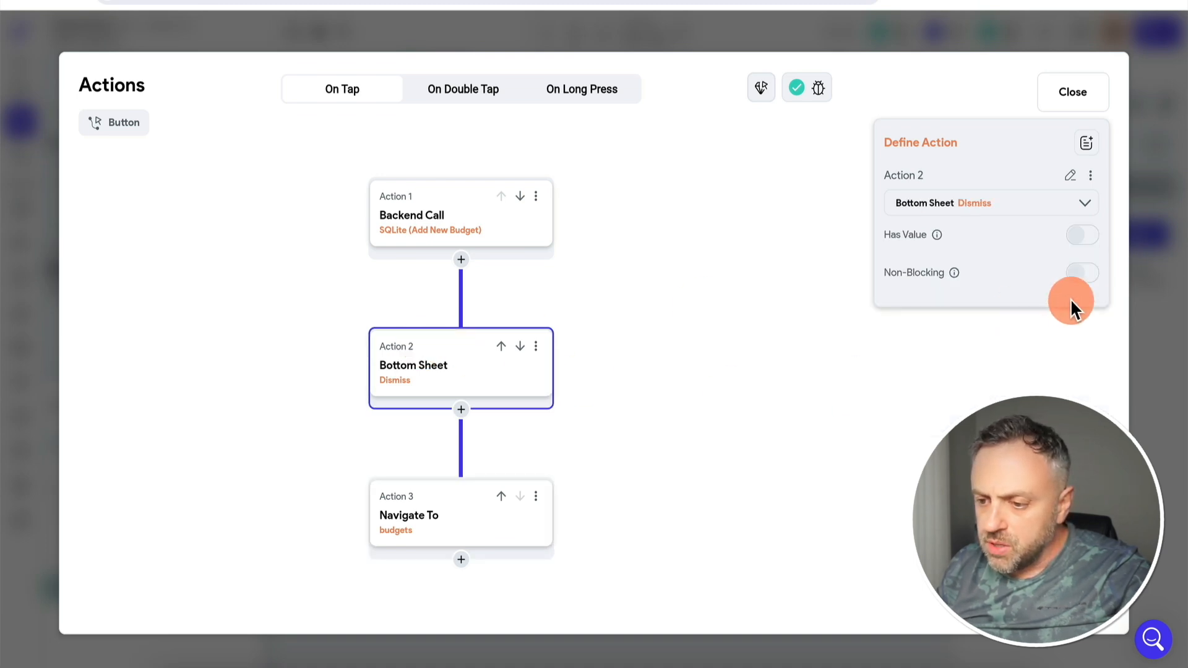
key("Escape")
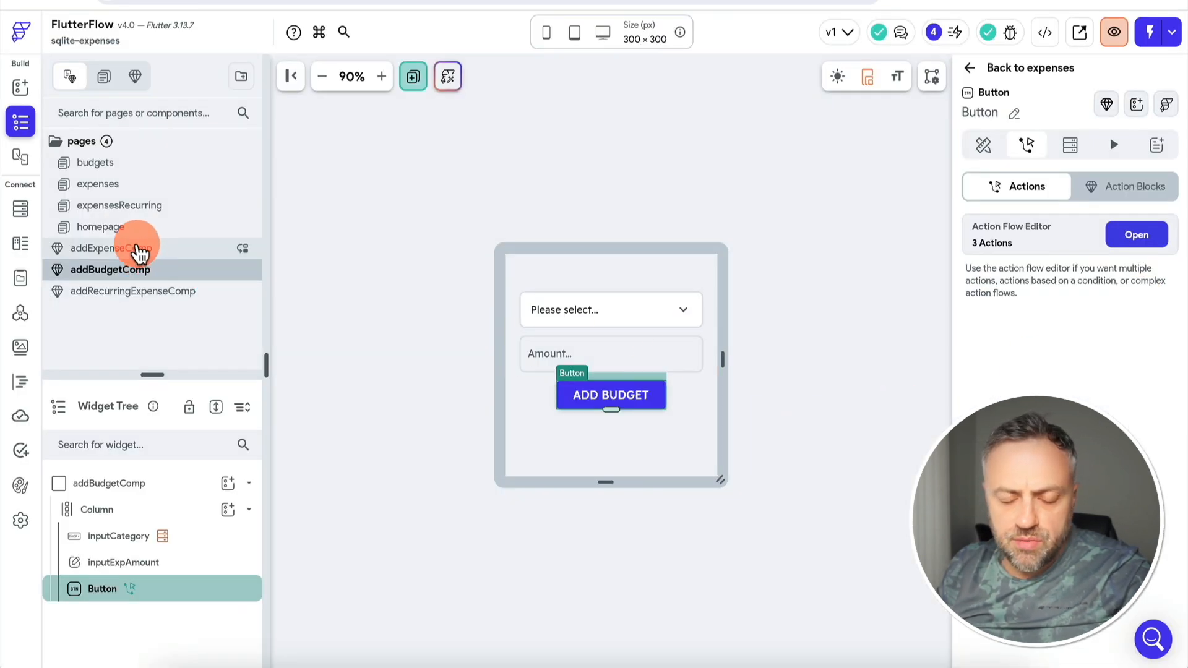
- Open addRecurringExpenseComp, and examine the recurring_expenses table's structure in SQLiteStudio before returning to FlutterFlow
left_click(124, 292)
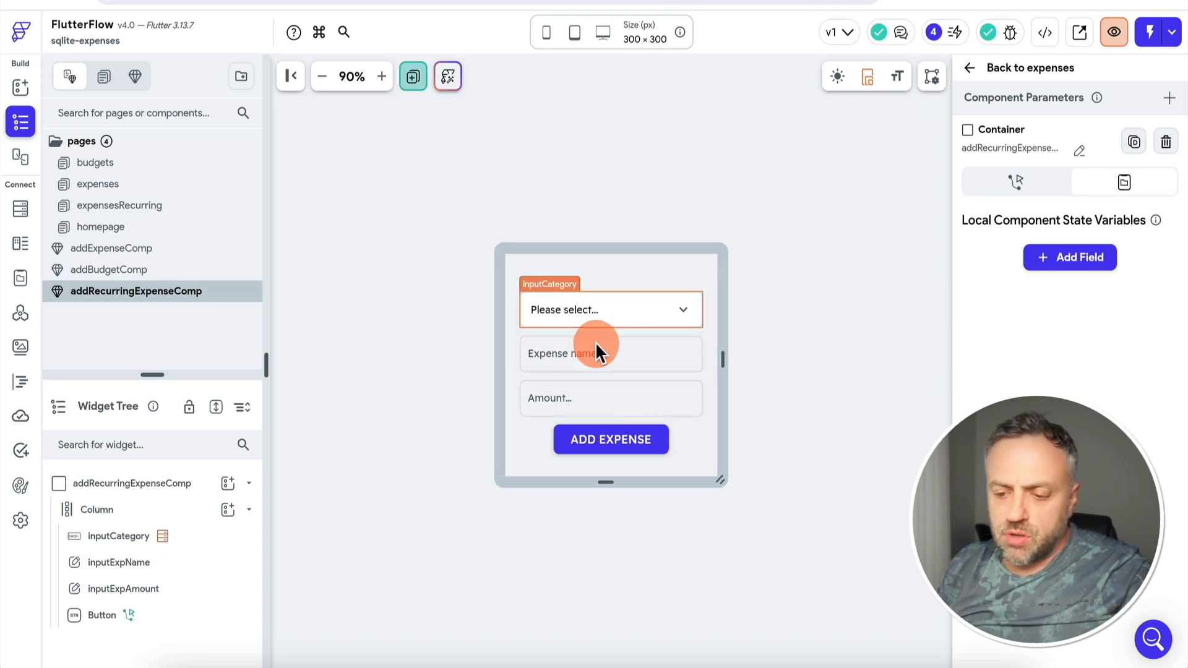
left_click(870, 661)
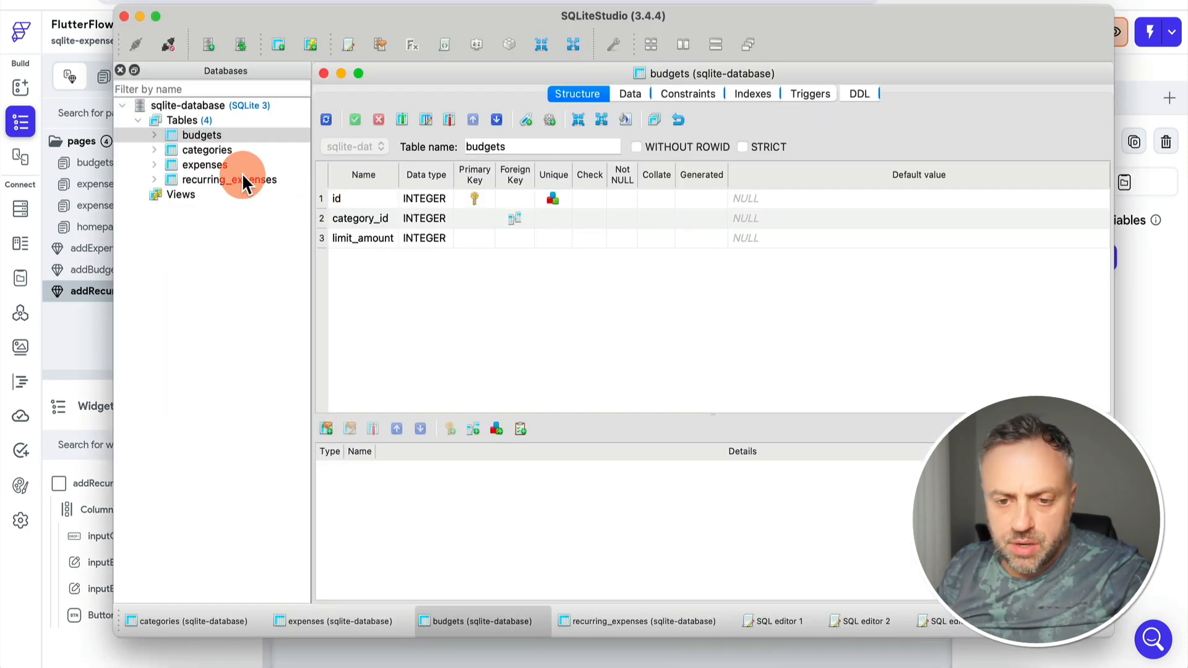
double_click(218, 181)
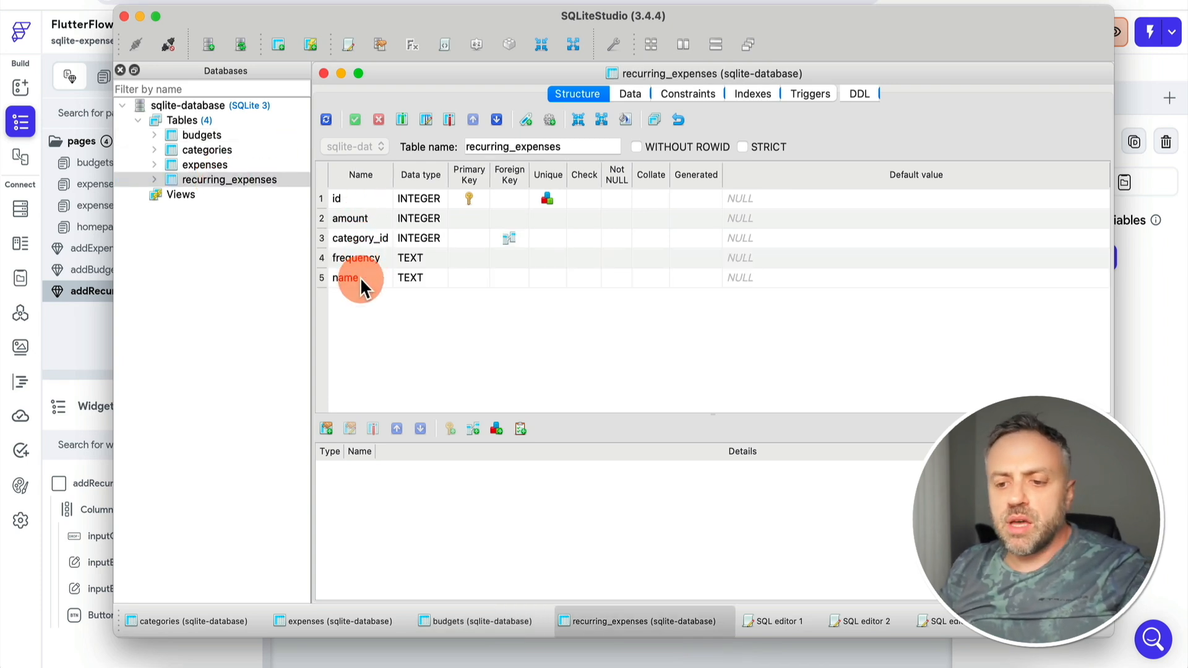
key("super+Tab")
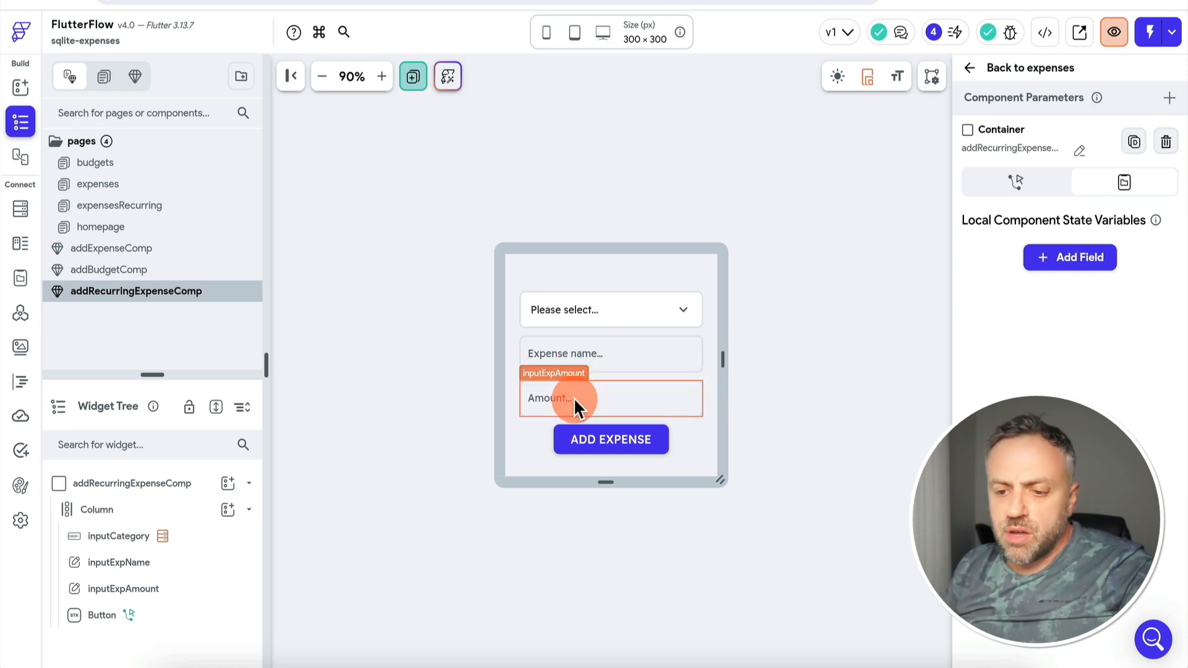
- Duplicate the inputCategory dropdown in addRecurringExpenseComp and rename the copy as inputFrequency
left_click(603, 305)
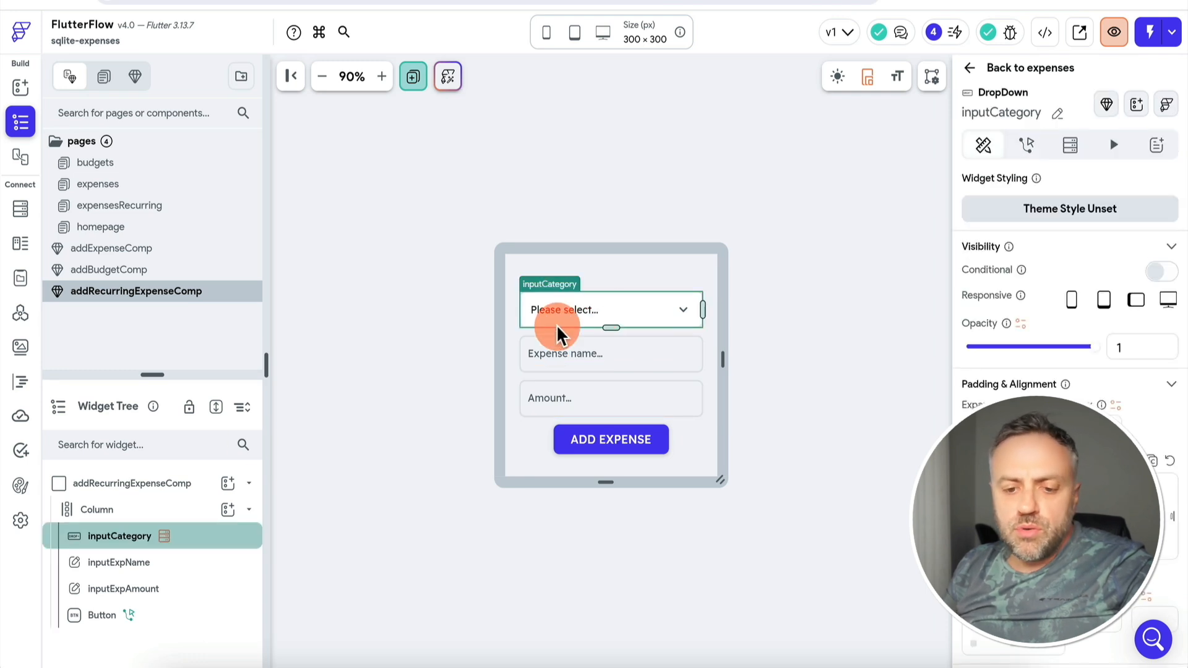
right_click(204, 537)
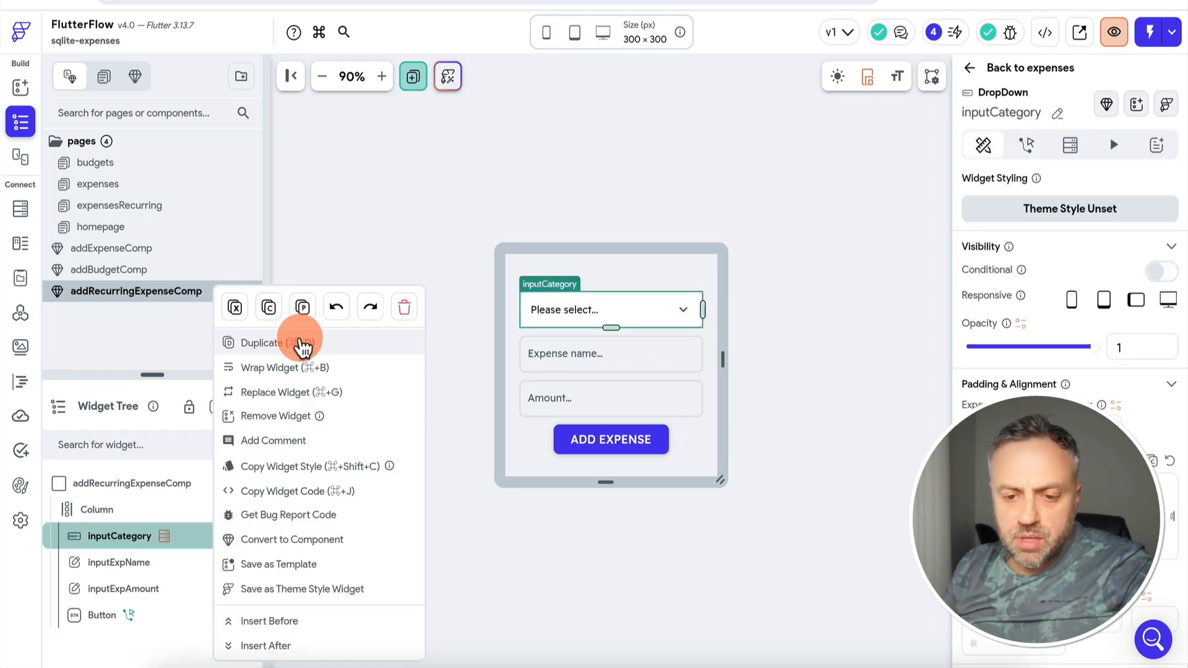
left_click(300, 346)
left_click(212, 562)
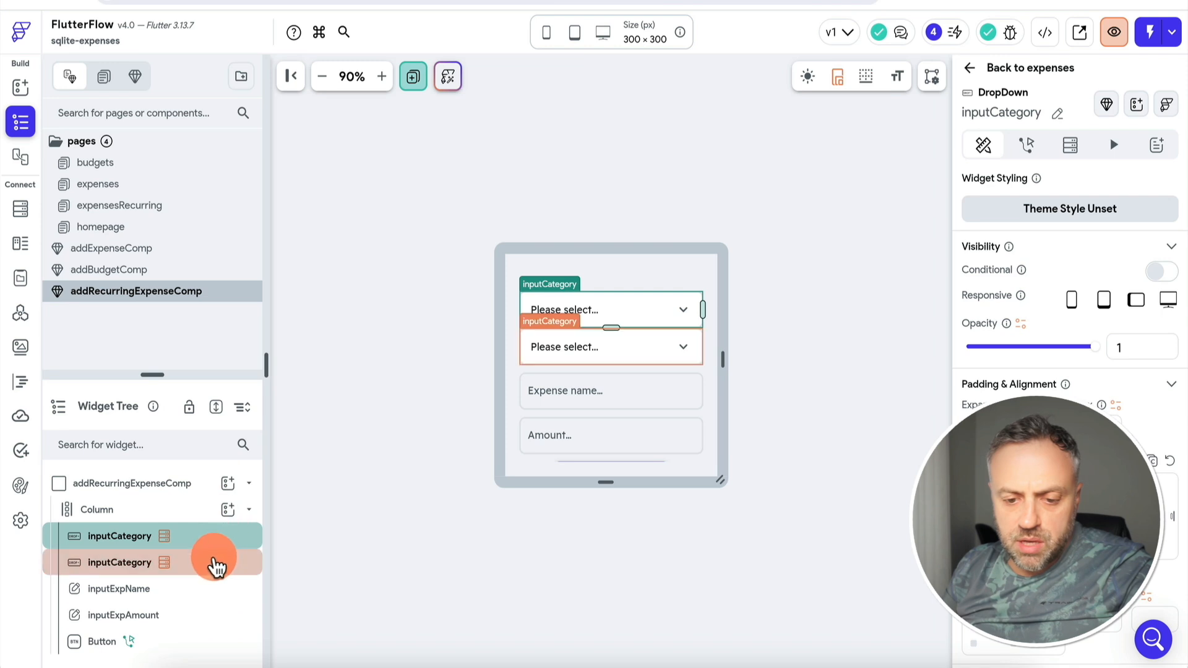
type("inputF")
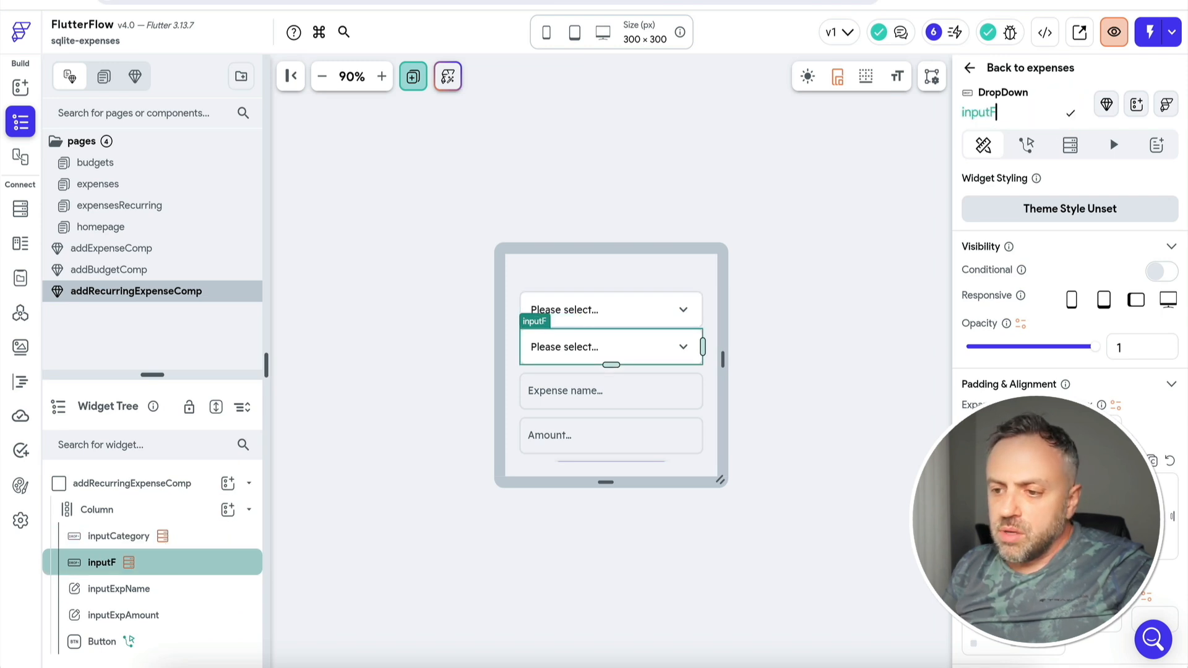
type("requency")
key("Return")
- Clear inputFrequency's option value and label bindings to Get All Categories, and turn off its option labels
scroll(1069, 345, "down", 5)
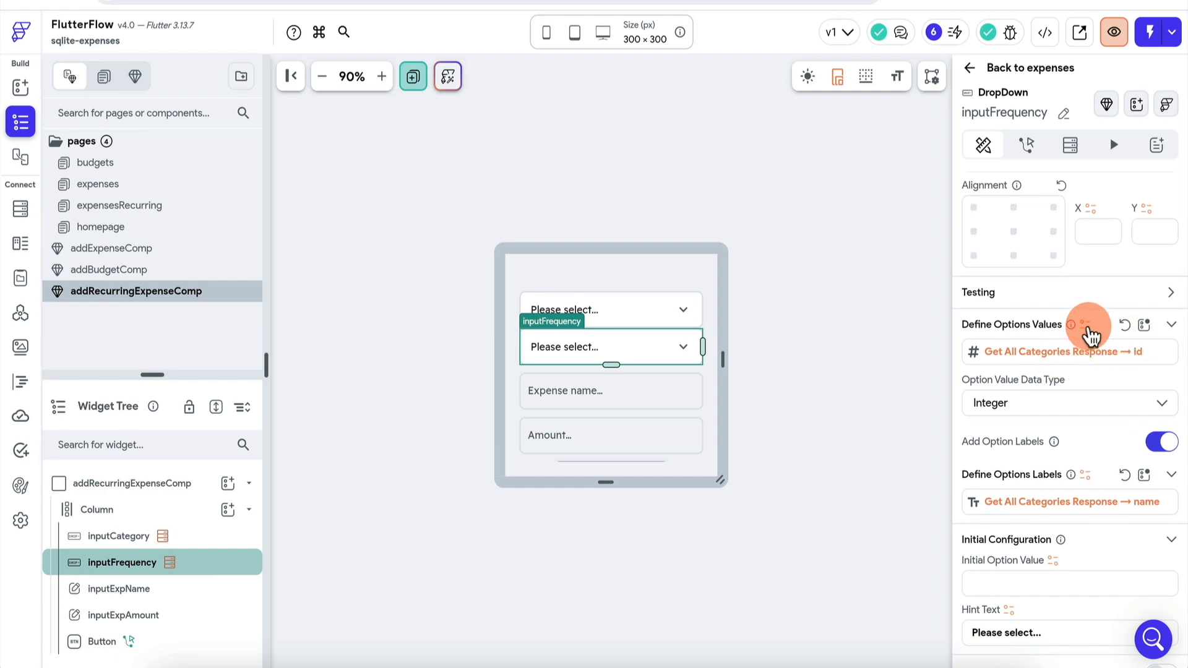
left_click(1086, 326)
left_click(742, 639)
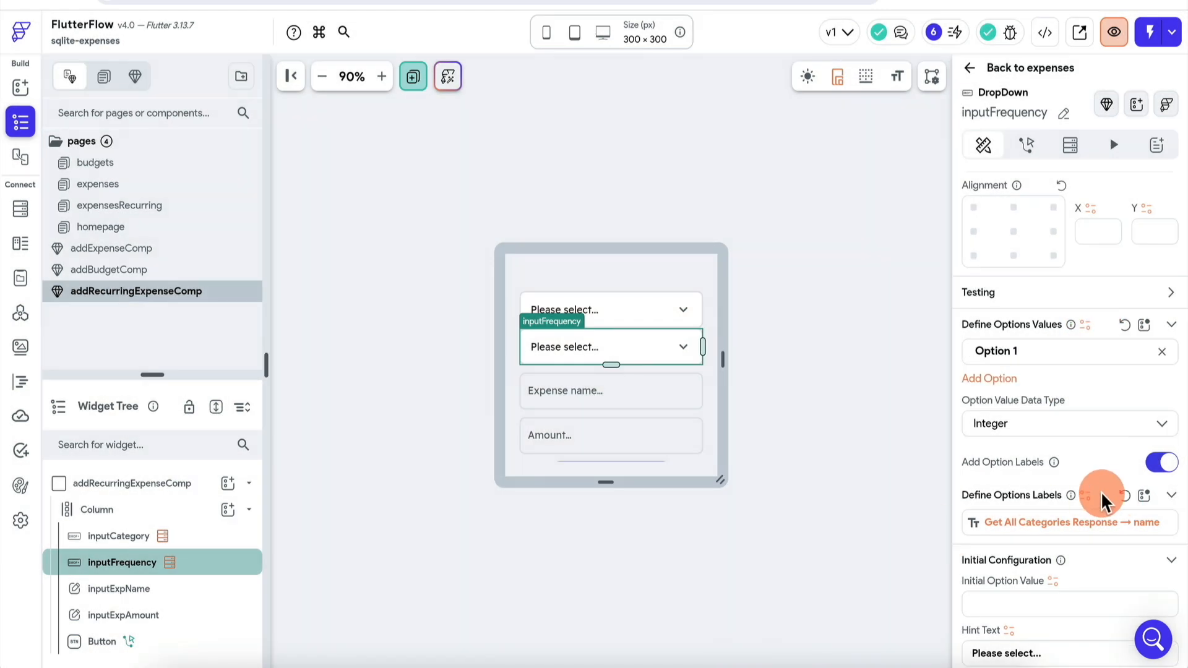
left_click(1087, 496)
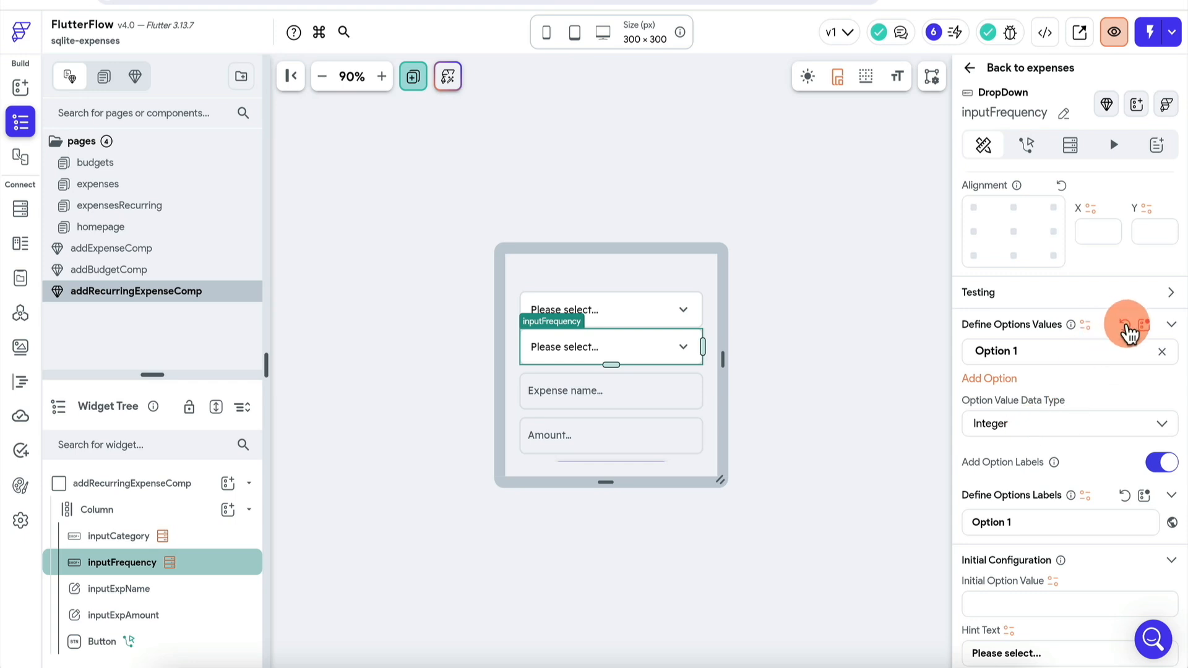
scroll(1114, 513, "down", 1)
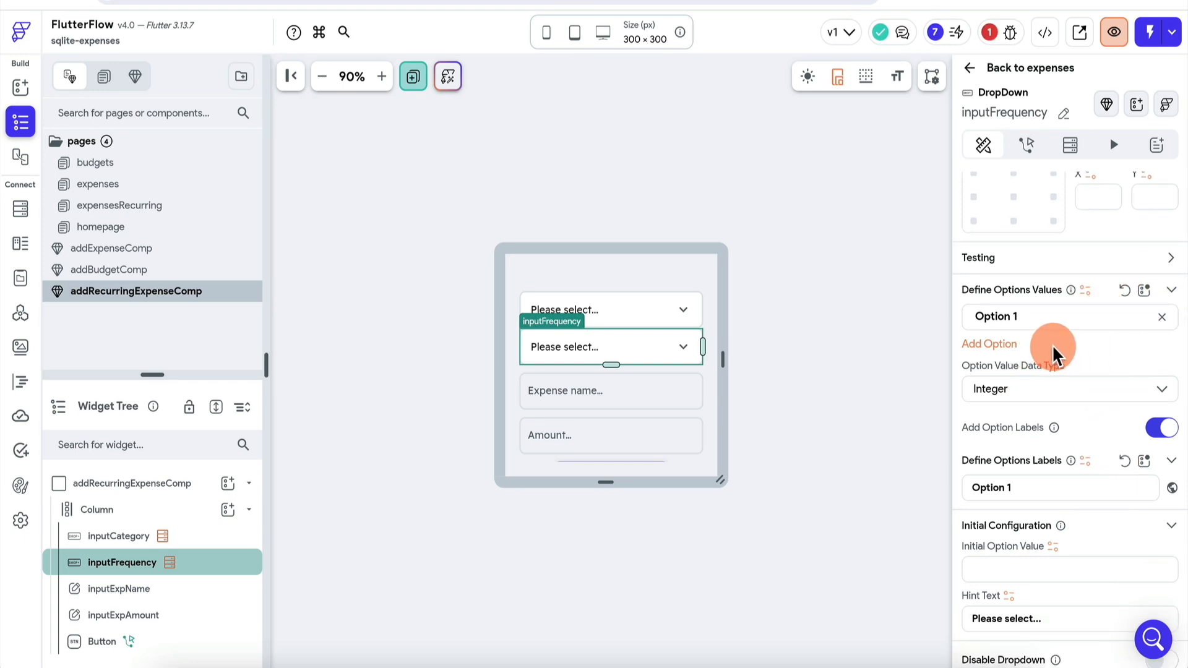
left_click(1159, 428)
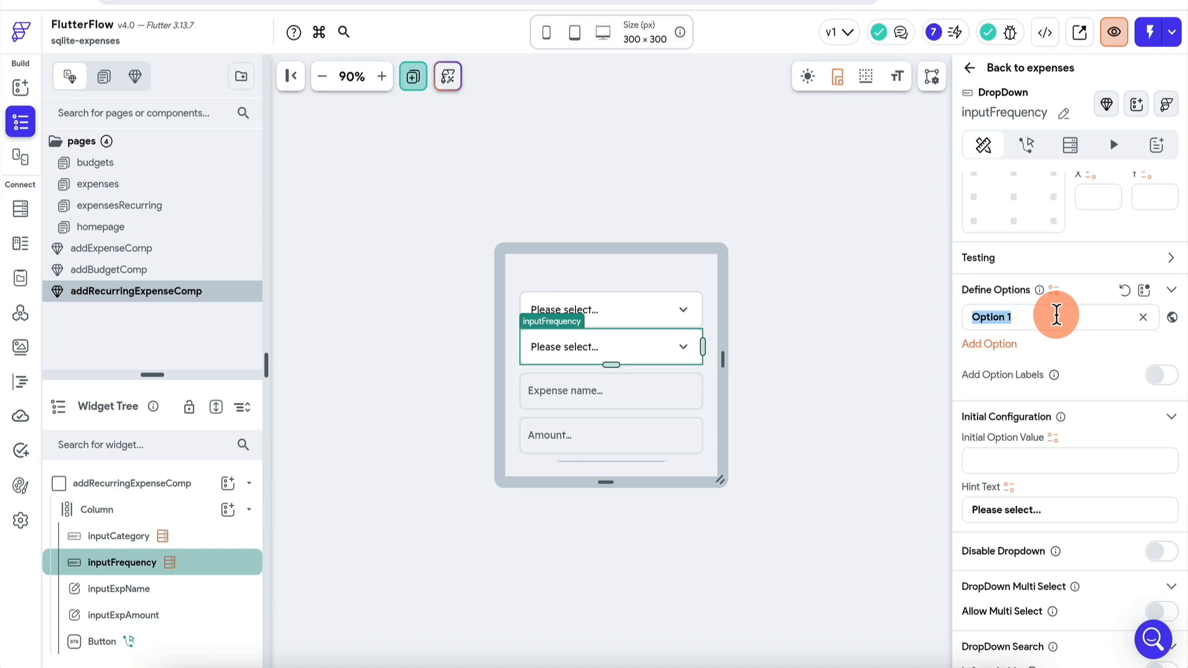
- Define the inputFrequency dropdown's options as Daily, Weekly, Monthly and Yearly, in that order
type("kly")
key("Return")
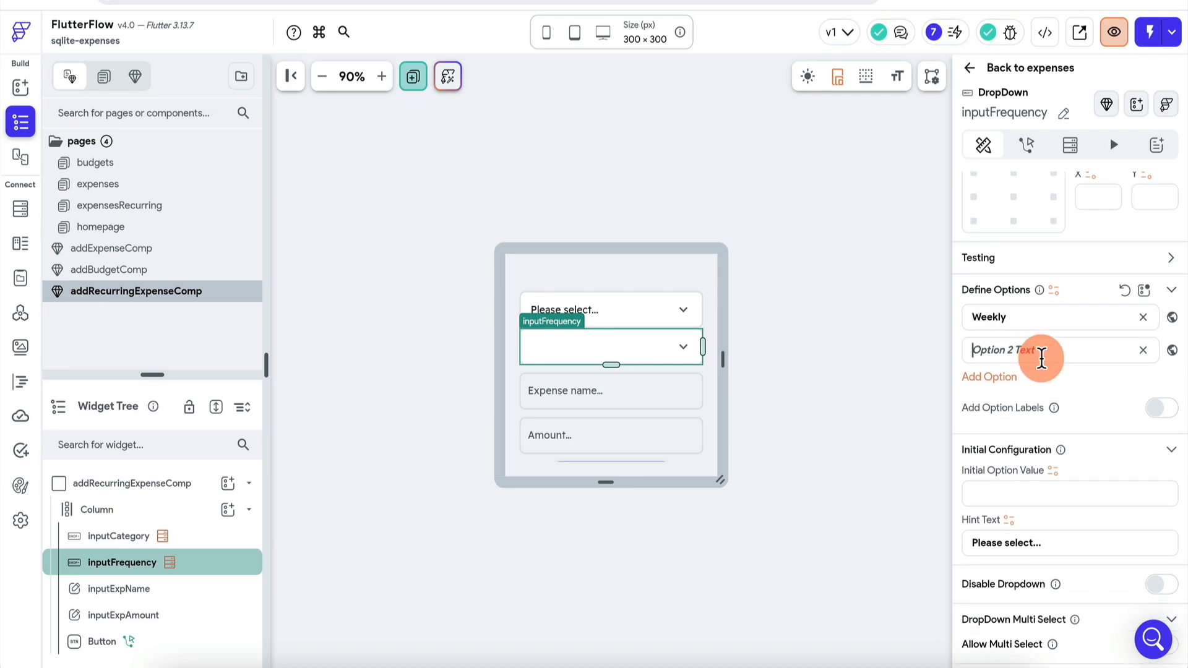
type("Monthly")
key("Return")
type("Yearly")
key("Return")
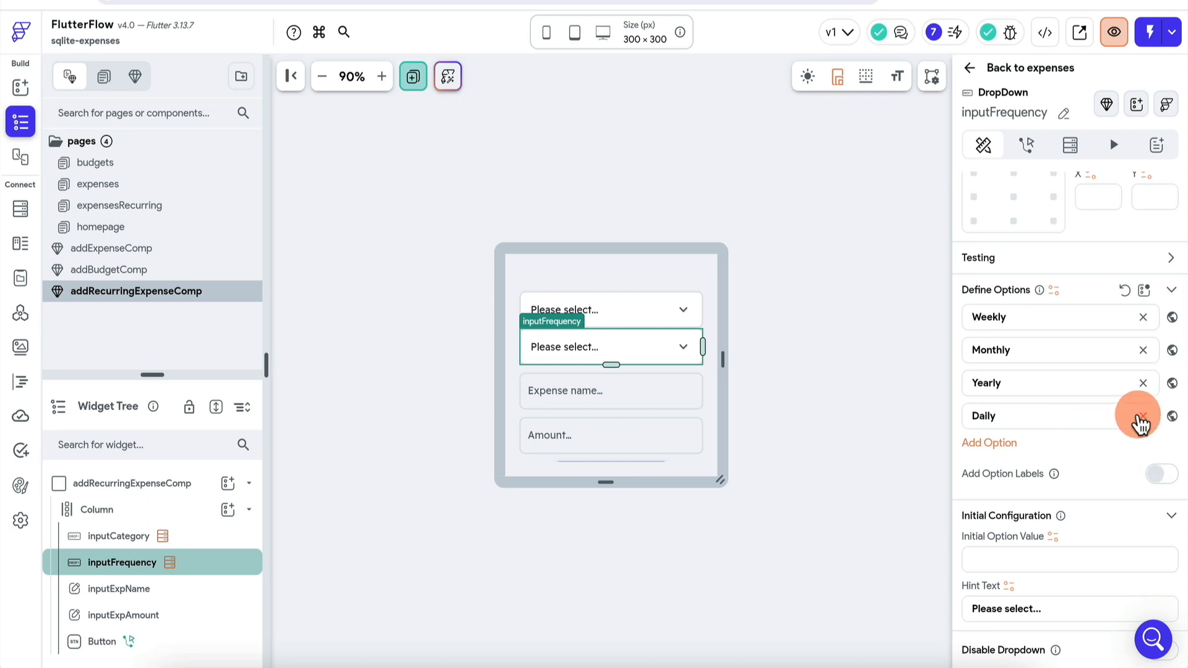
double_click(1077, 316)
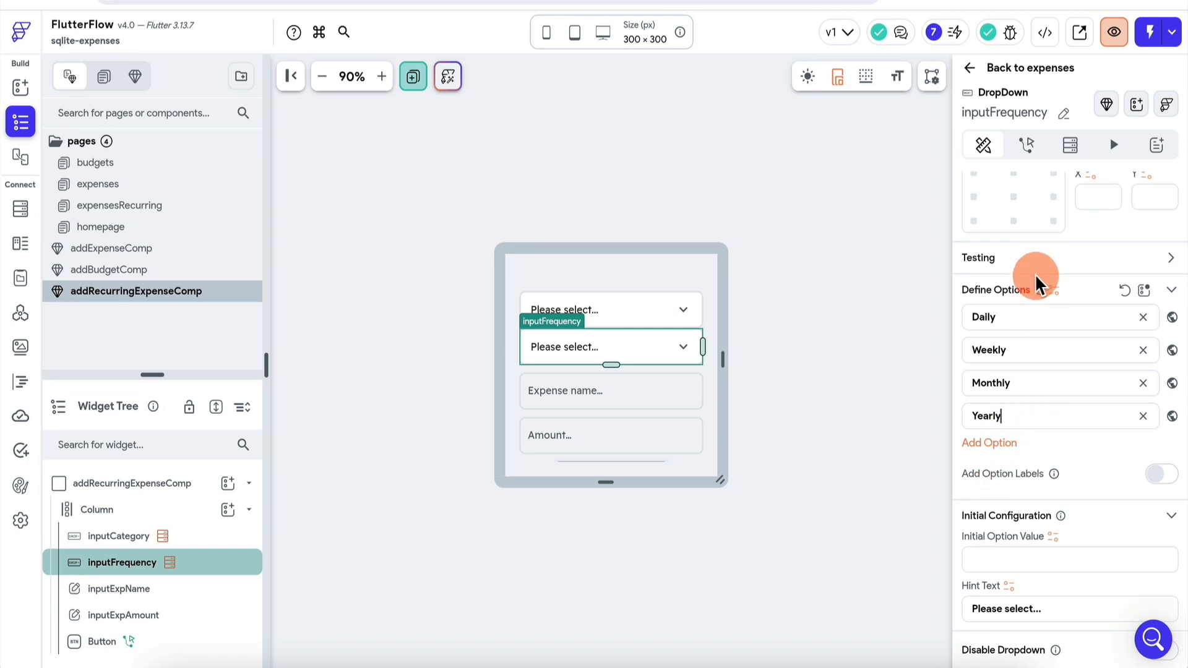
left_click(797, 255)
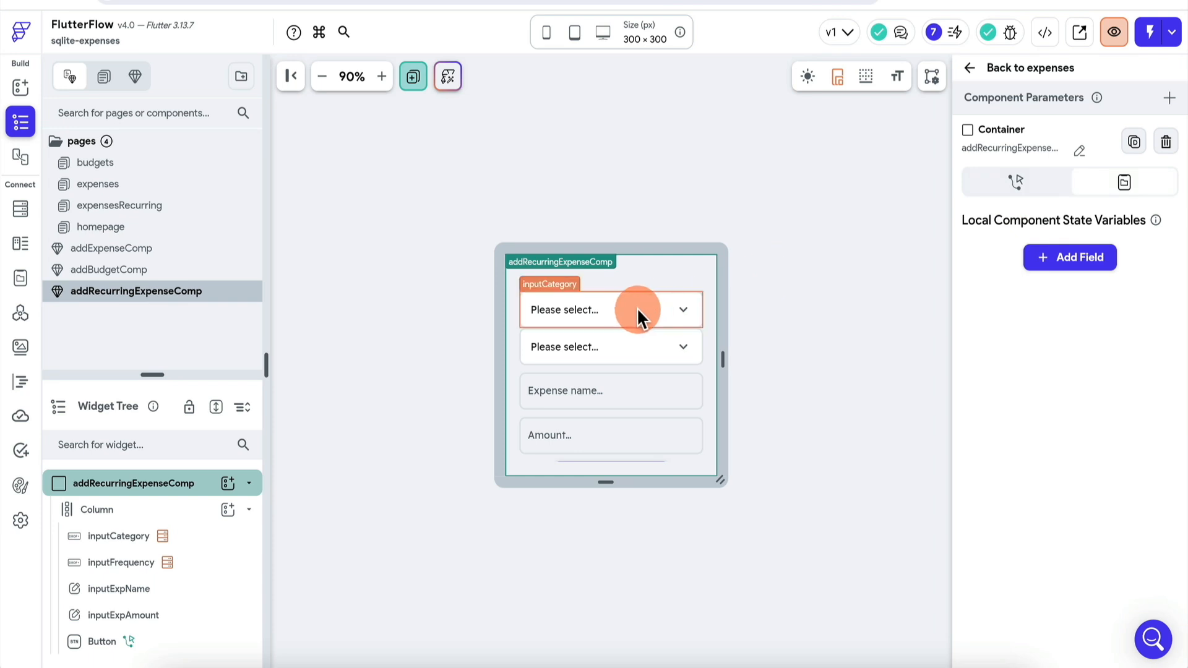
- Add top padding to the inputFrequency dropdown and enlarge the addRecurringExpenseComp preview canvas to 300 × 362 px
left_click(622, 344)
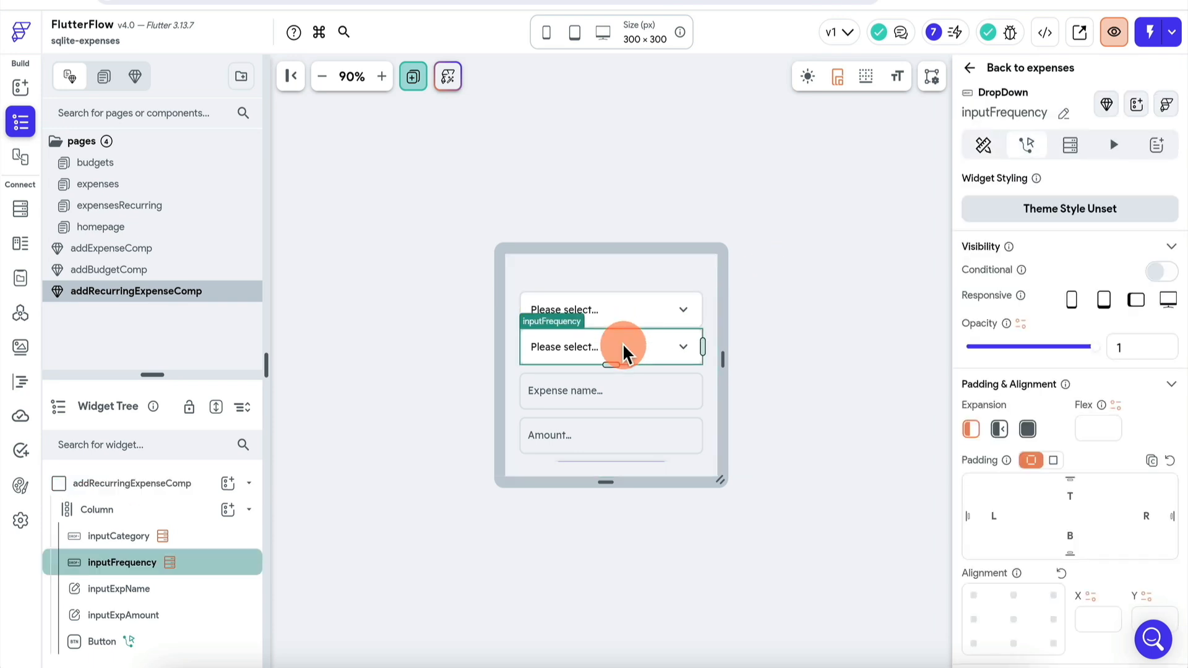
left_click(621, 401)
left_click(889, 371)
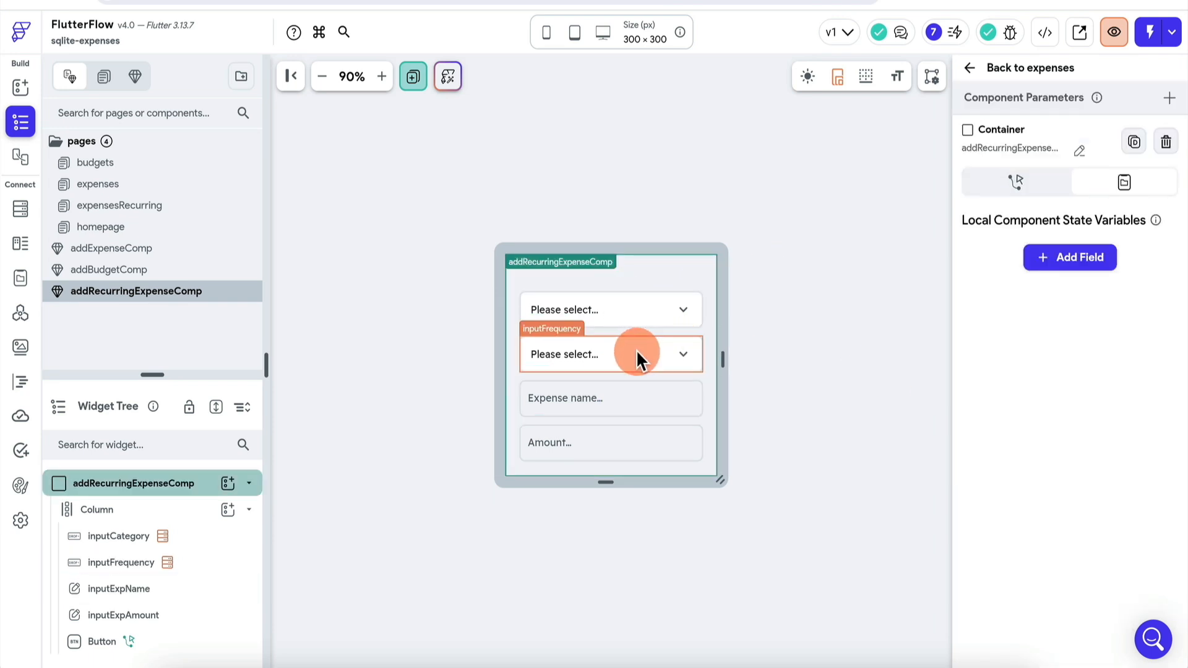
left_click_drag(604, 480, 608, 526)
- Change the button text in addRecurringExpenseComp to ADD RECURRING EXPENSE
left_click(605, 457)
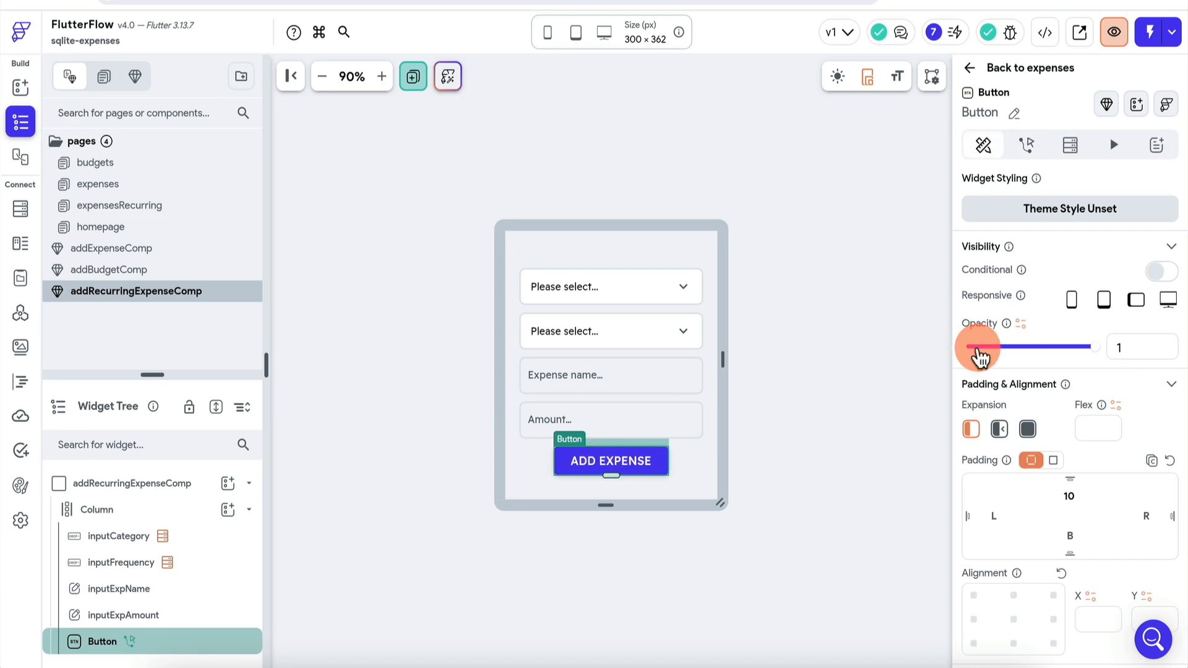
scroll(1056, 209, "down", 6)
left_click(1001, 288)
type("RECURRING EXPENSE")
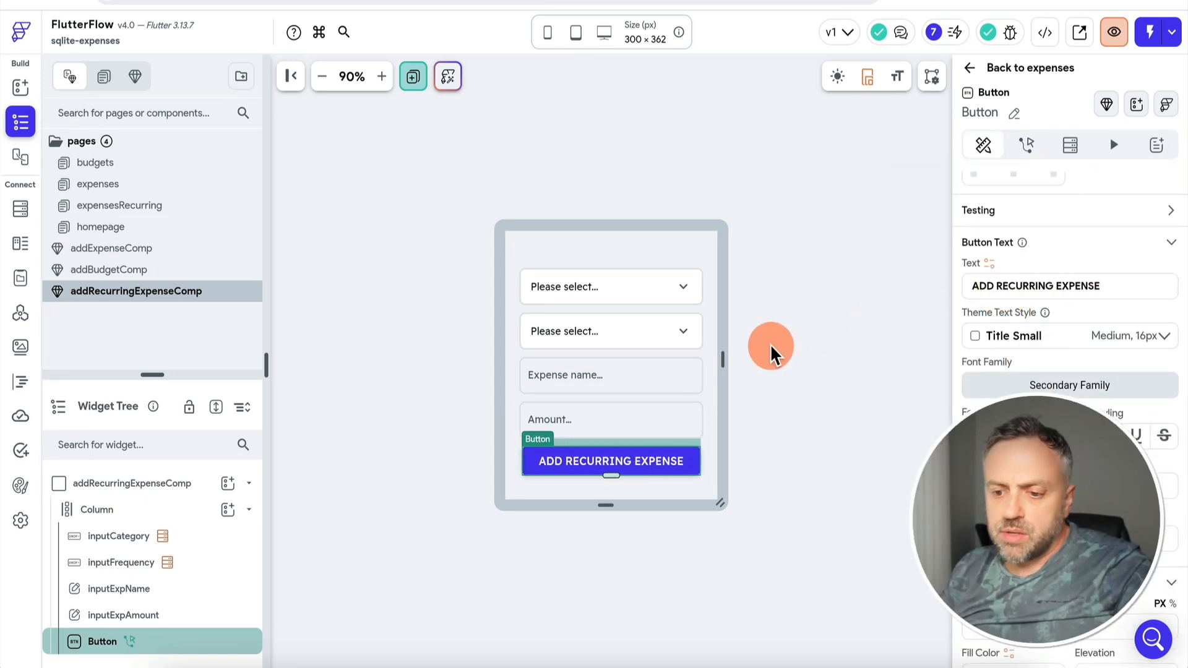
left_click(796, 348)
- Open addBudgetComp and reduce its preview canvas to 300 × 259 px
left_click(110, 270)
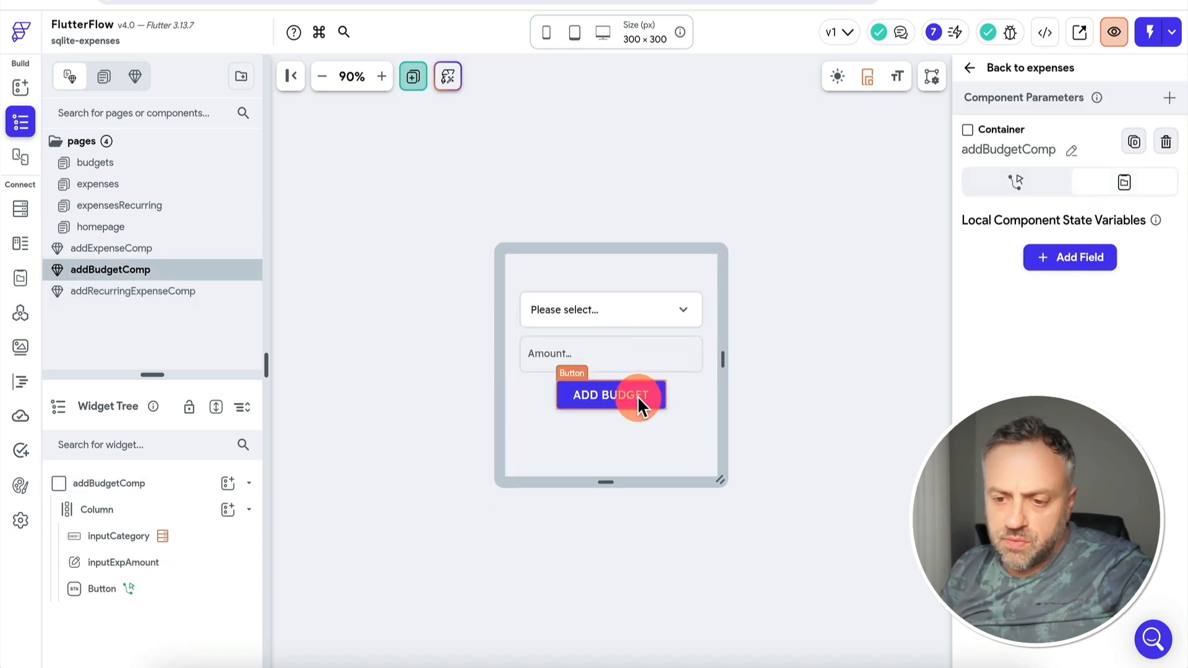
left_click(609, 481)
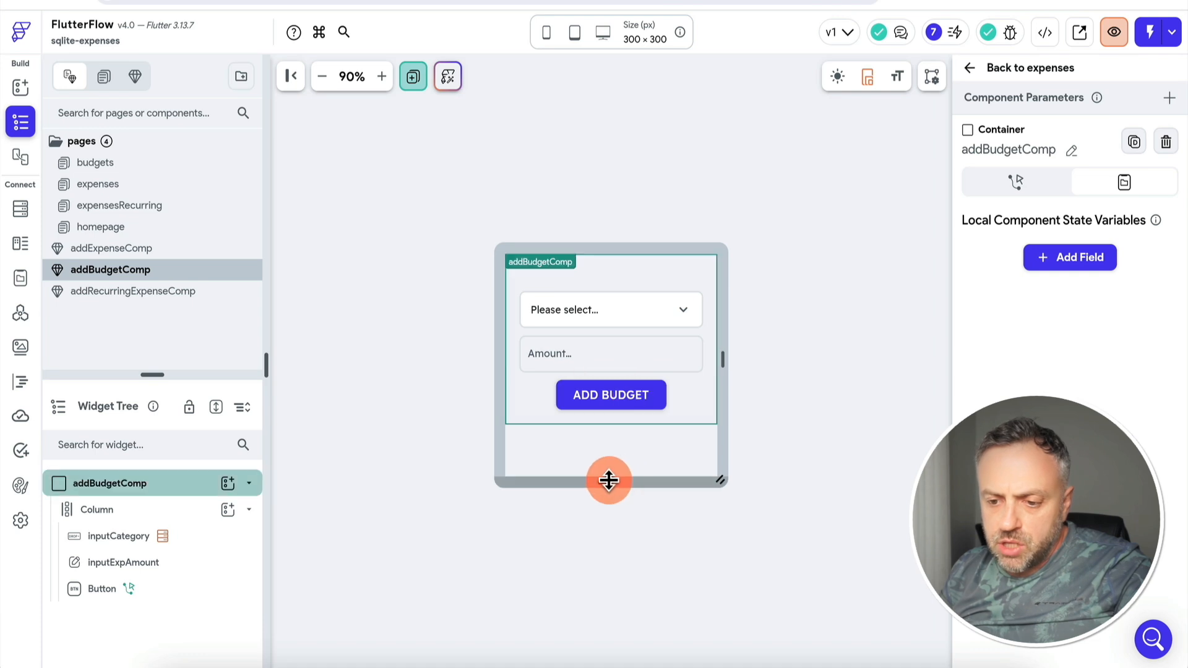
left_click_drag(609, 481, 609, 458)
left_click(185, 516)
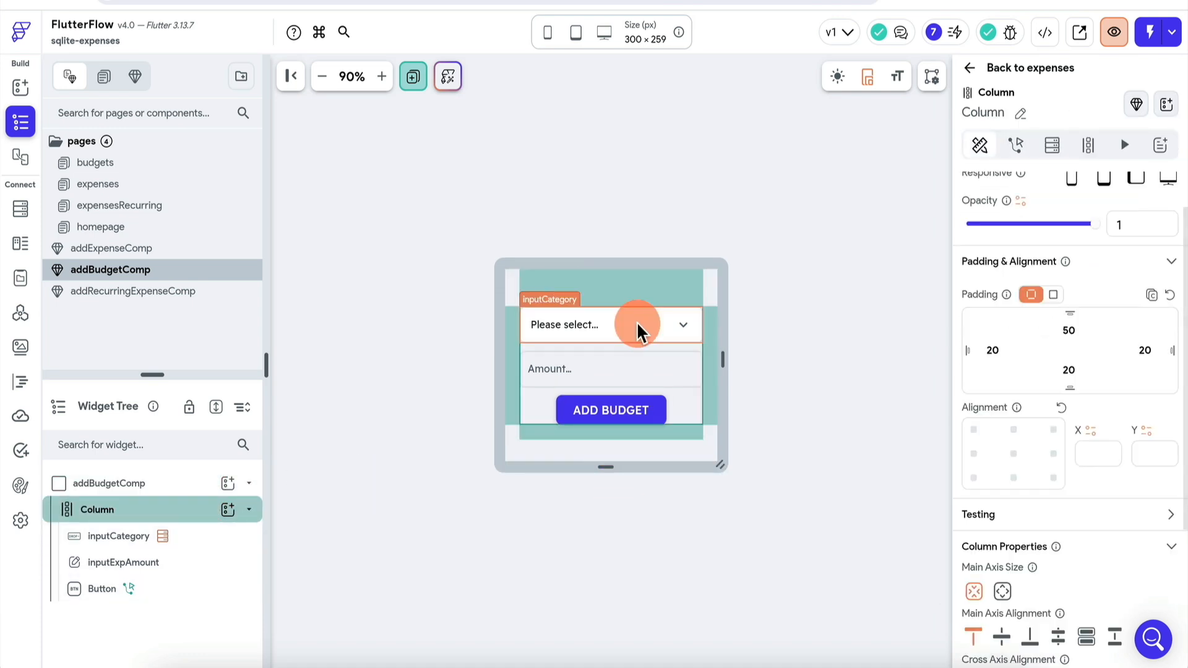
- Set the hint text of addBudgetComp's inputCategory dropdown to "Select category..."
left_click(636, 321)
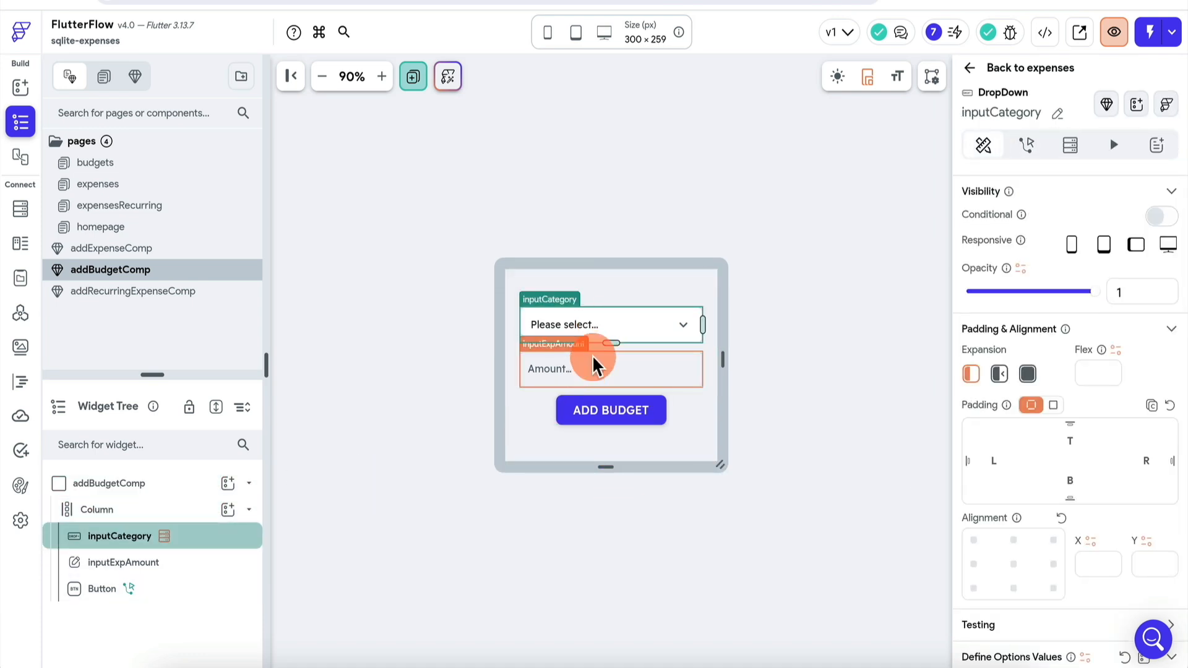
scroll(1060, 560, "down", 5)
scroll(1048, 485, "down", 3)
double_click(1071, 431)
type("Sel")
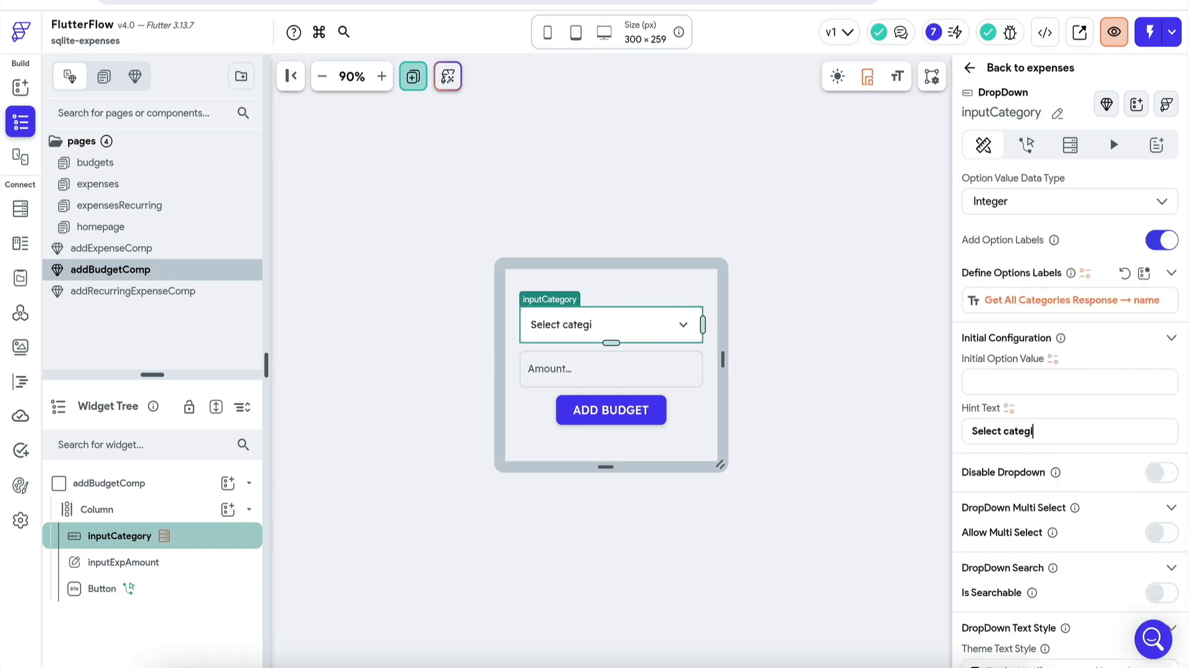
type("ect category...")
left_click(749, 377)
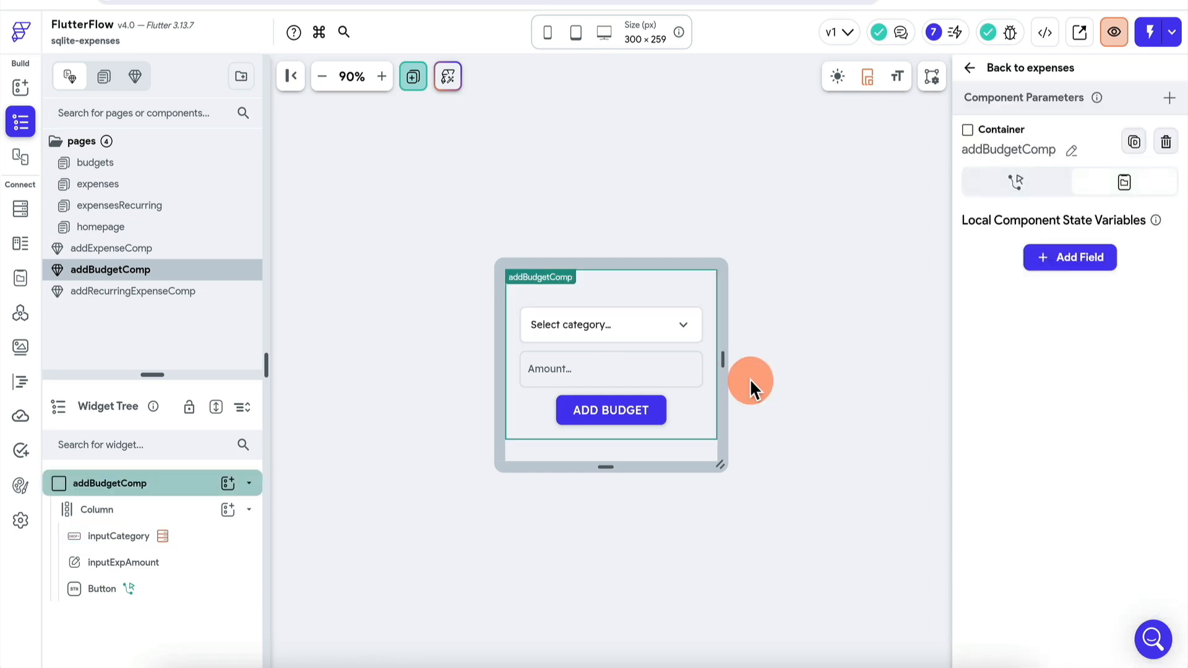
- Open addExpenseComp and set its inputCategory dropdown's hint text to "Select category..."
left_click(601, 329)
left_click(224, 249)
left_click(575, 322)
scroll(1064, 421, "down", 10)
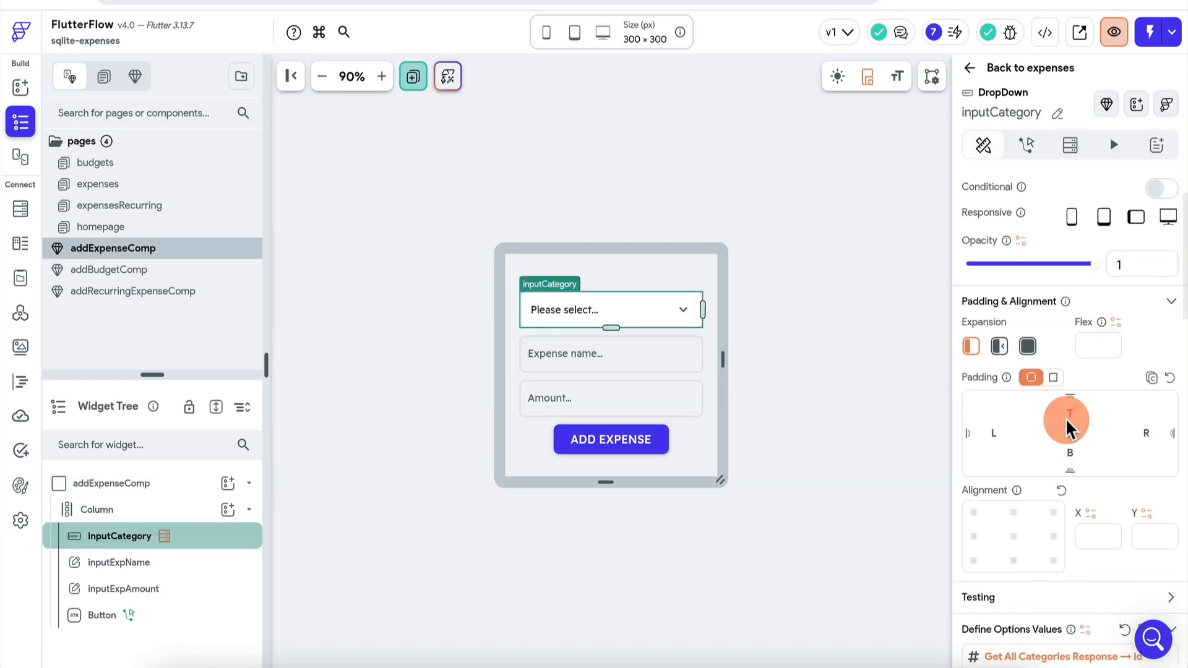
left_click(1024, 395)
key("super+a")
type("S")
- Open addRecurringExpenseComp and set its inputCategory dropdown's hint text to "Select category..."
left_click(181, 271)
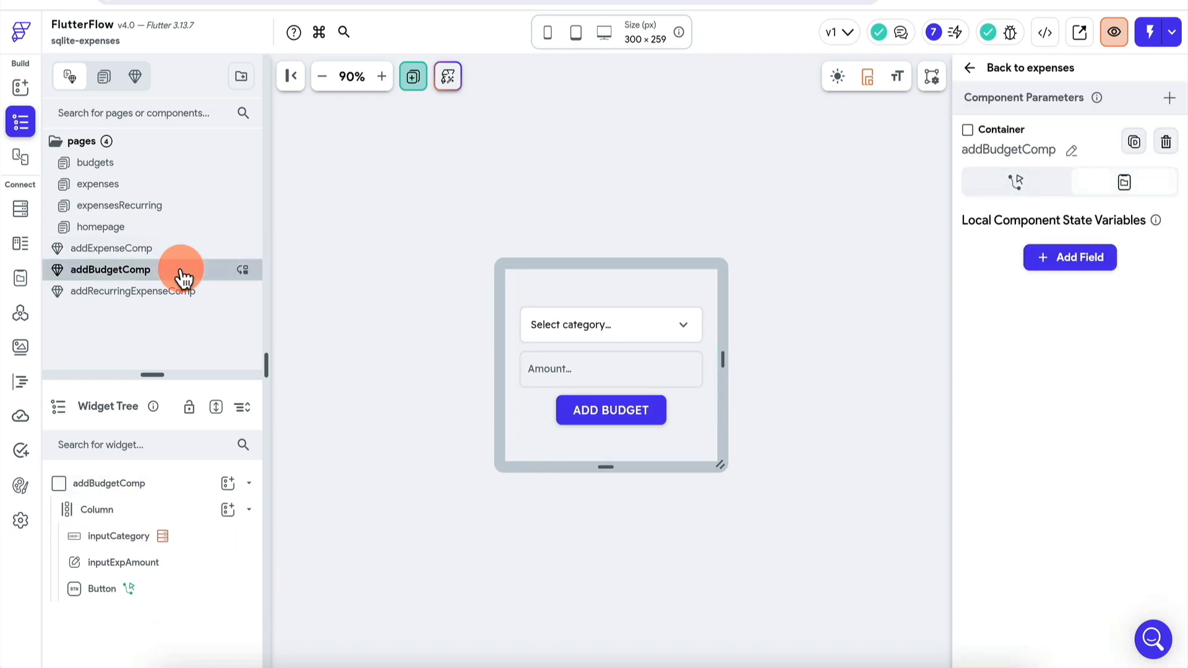
left_click(186, 292)
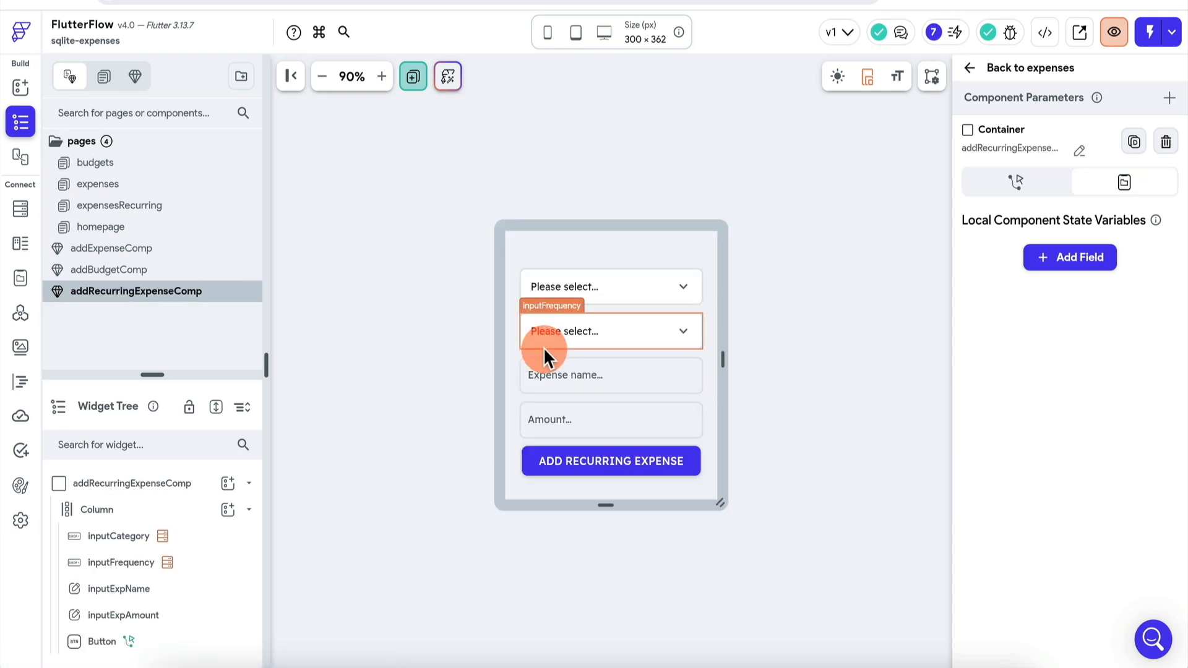
left_click(596, 291)
scroll(1056, 412, "down", 3)
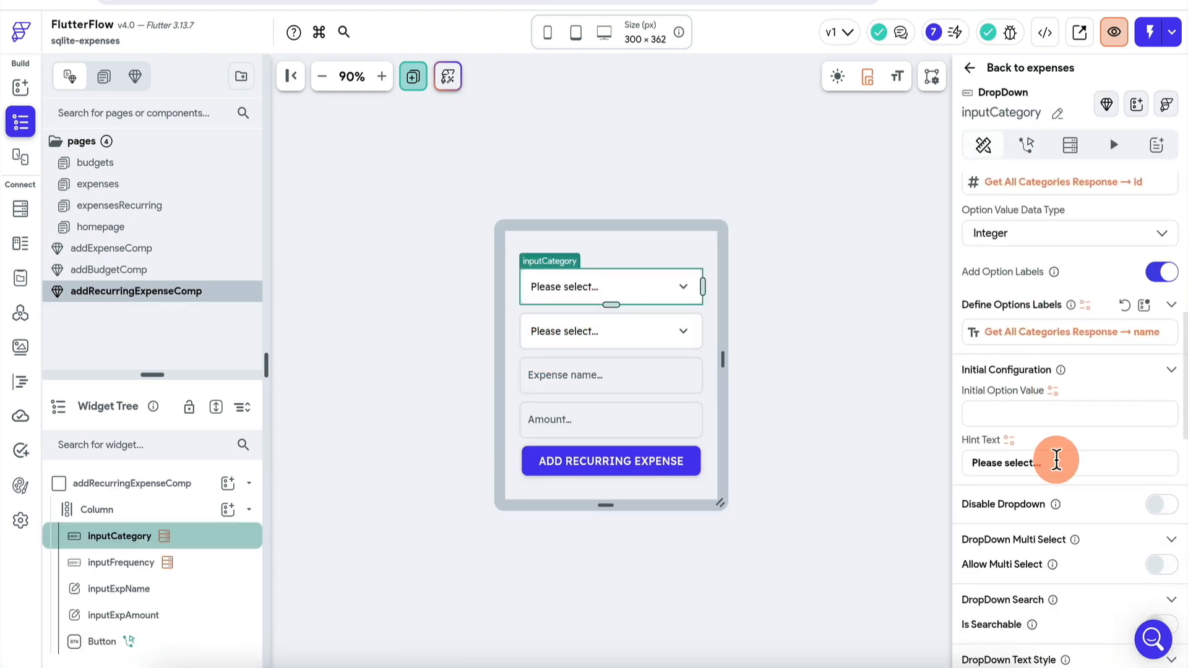
type("Se")
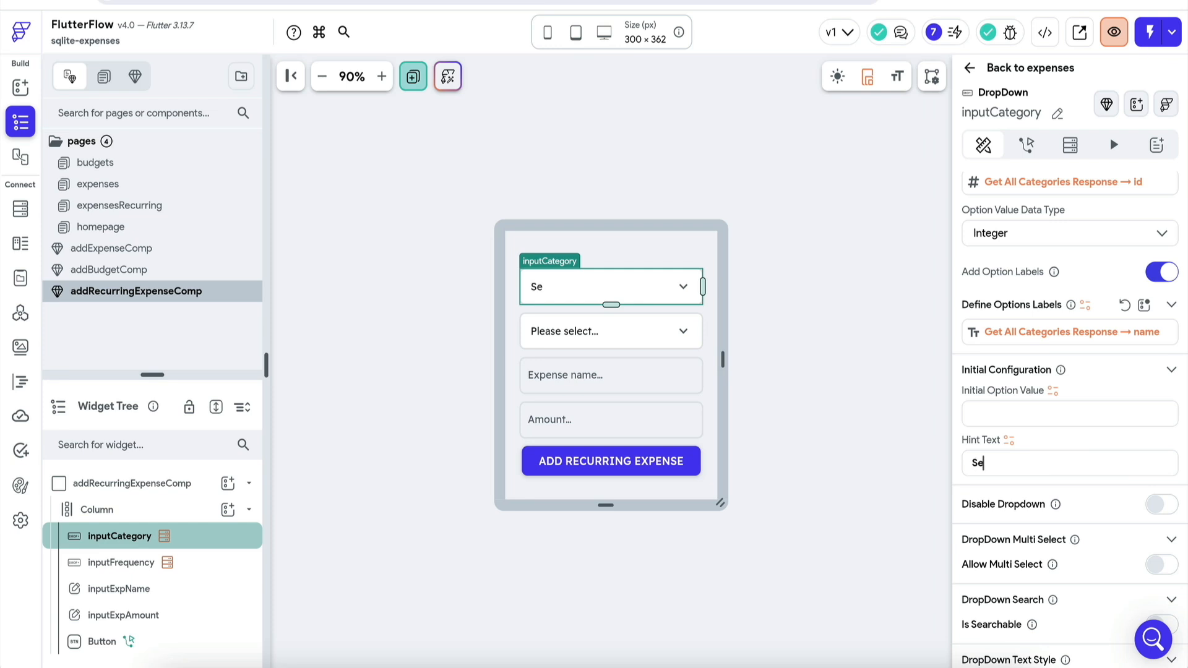
type("lect category...")
- Set the inputFrequency dropdown's hint text to "Select frequency..."
left_click(705, 337)
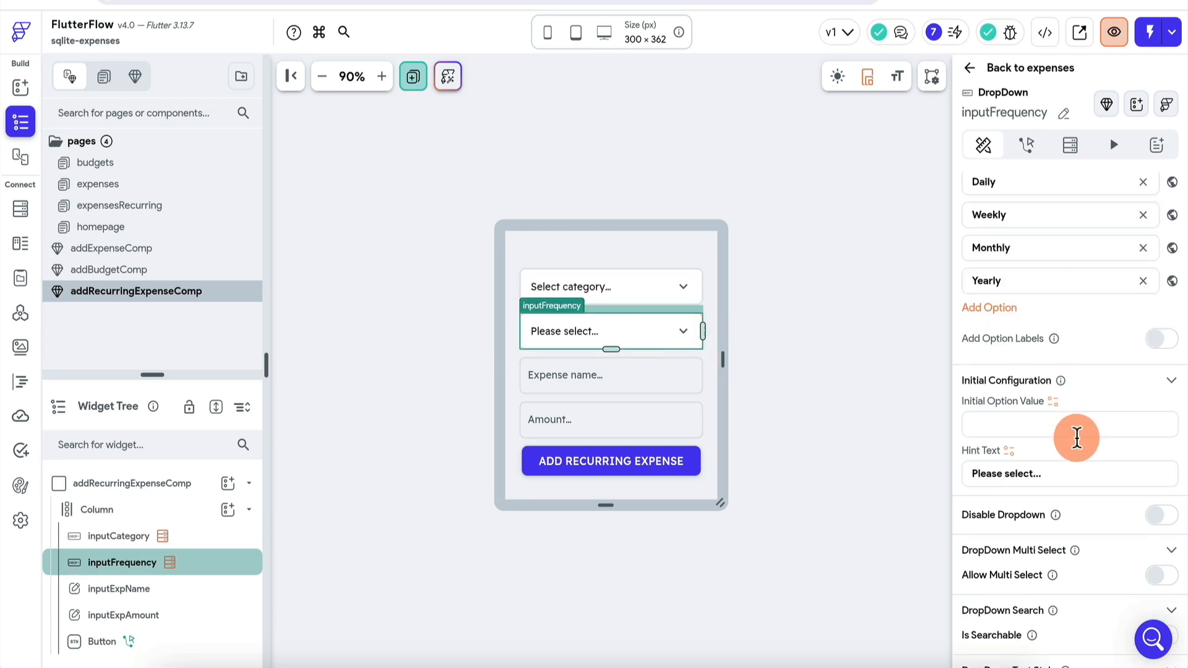
type("Select frequency...")
left_click(894, 464)
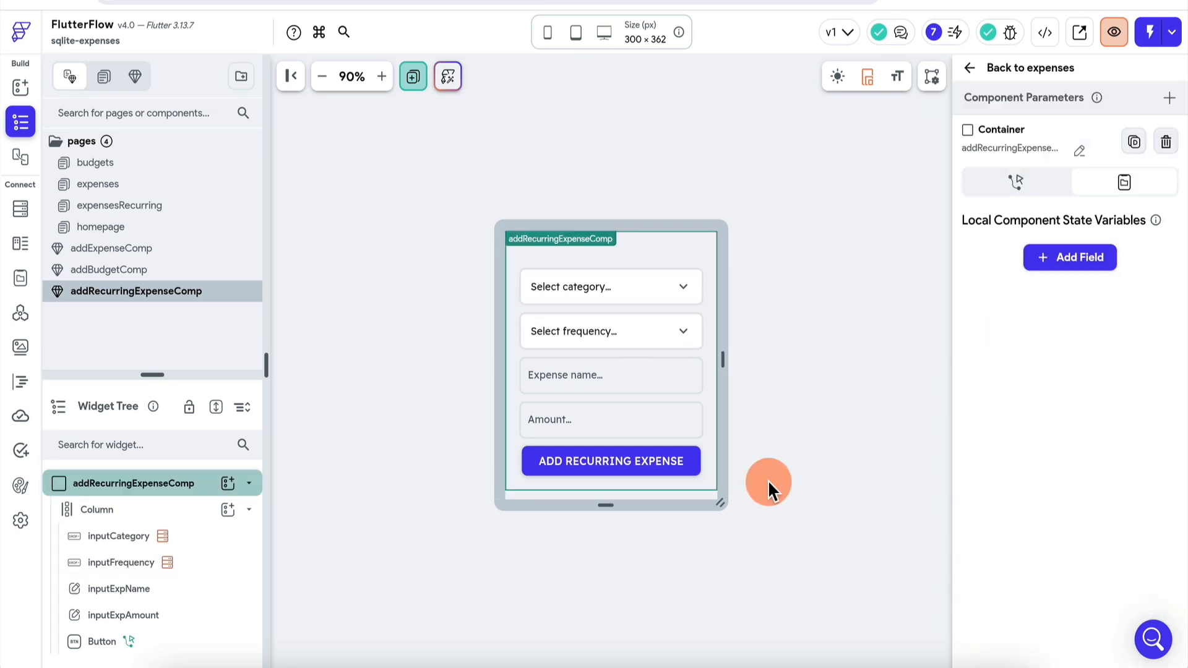
- Open the ADD RECURRING EXPENSE button's action flow and switch the SQLite backend call's query to Add New Recurring Expense
left_click(649, 470)
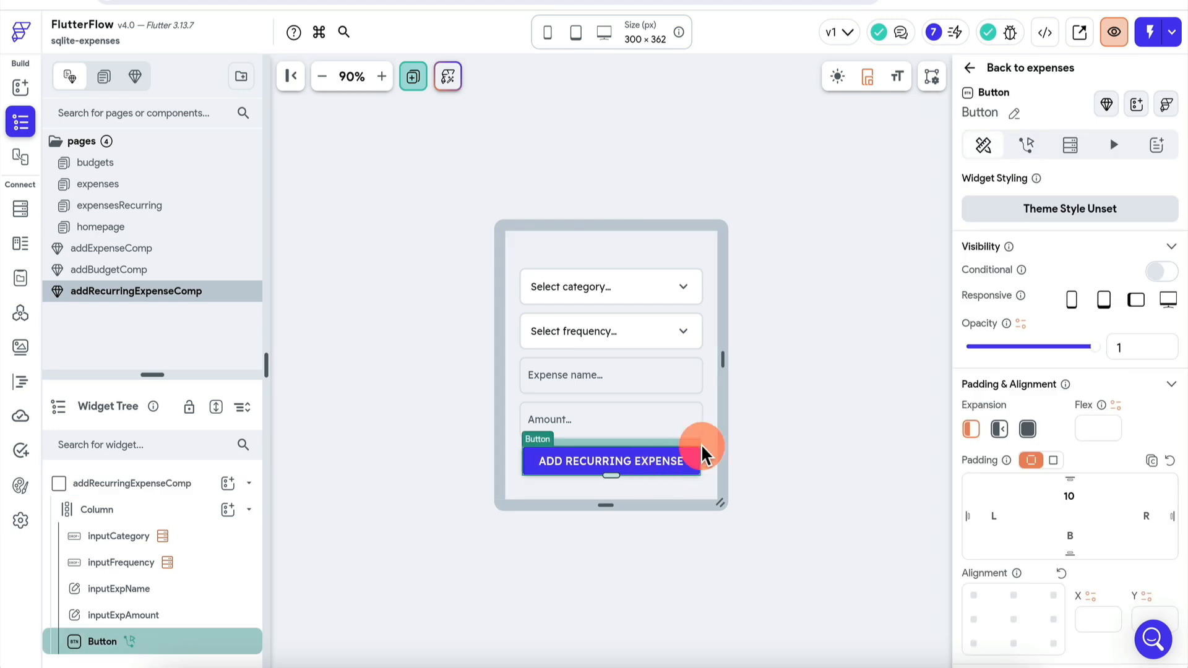
left_click(1028, 153)
left_click(1135, 234)
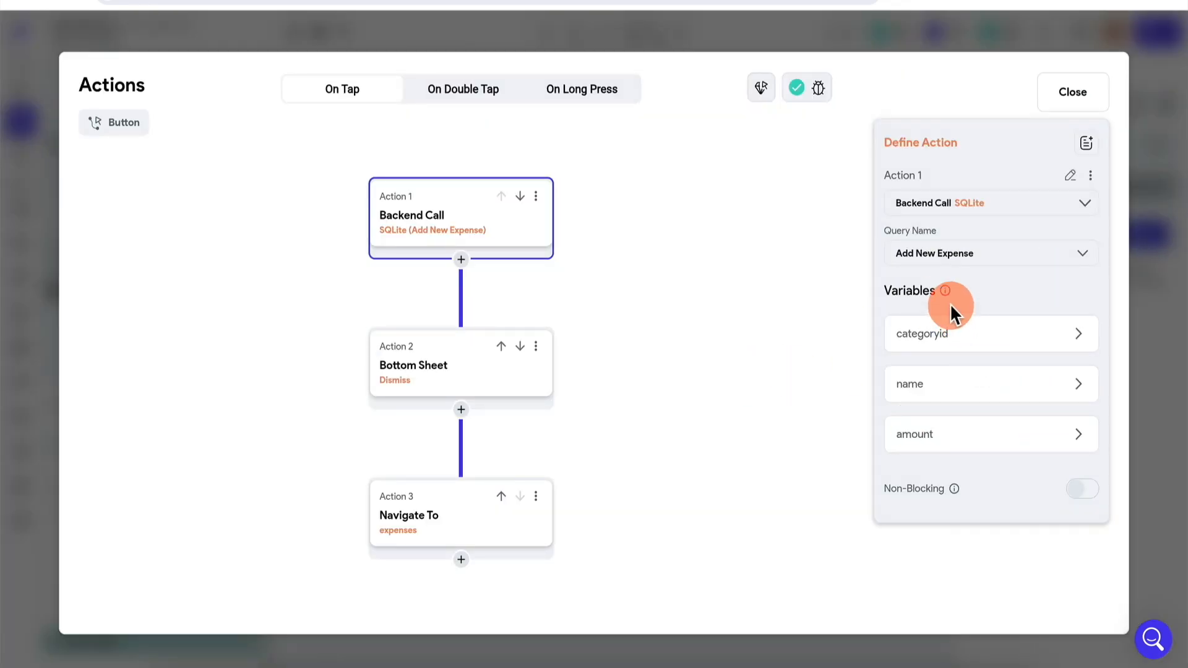
left_click(966, 261)
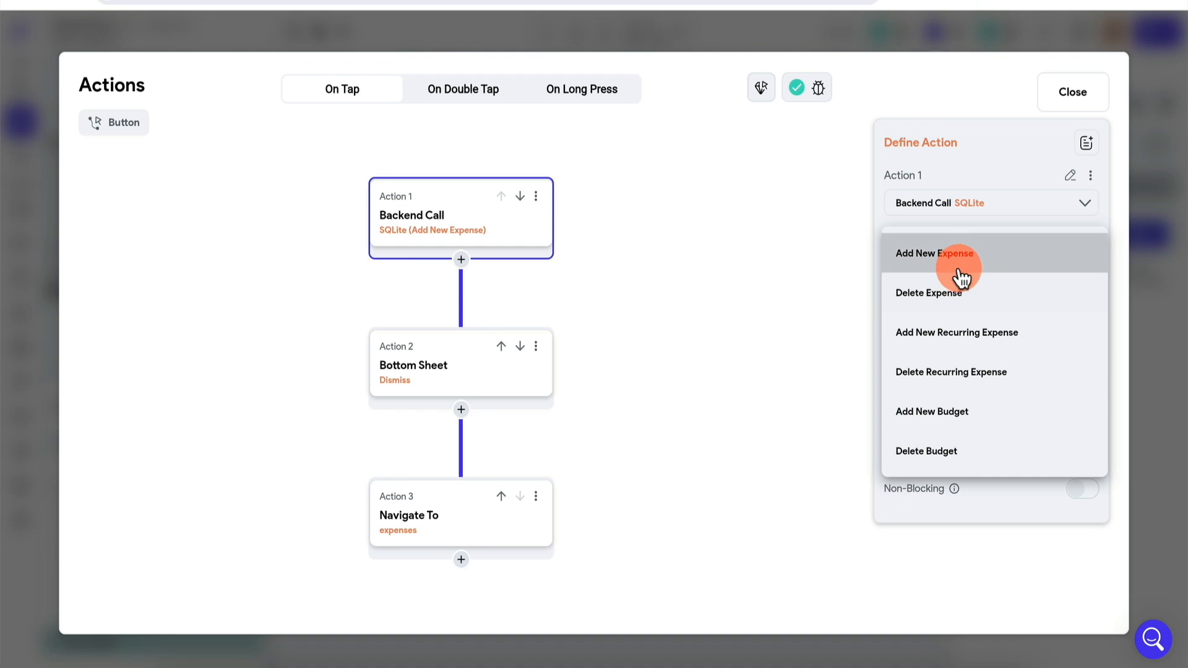
left_click(961, 334)
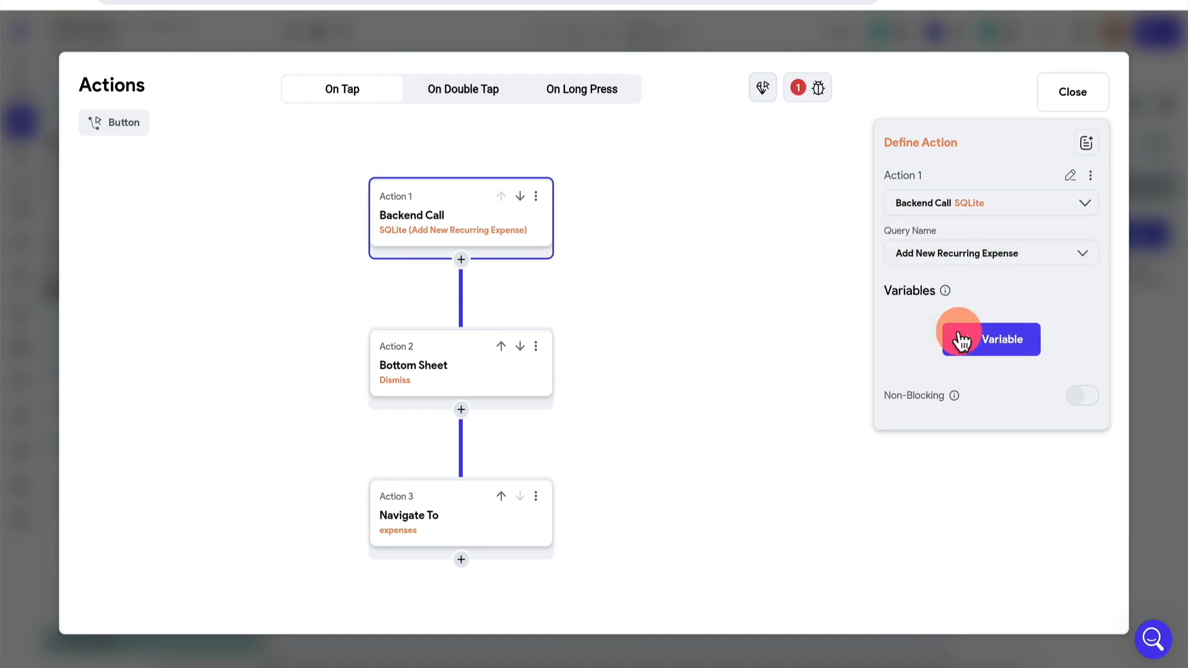
- Add the query variables name, categoryid, amount and frequency to the Add New Recurring Expense backend call
left_click(984, 343)
left_click(956, 399)
left_click(955, 399)
left_click(974, 501)
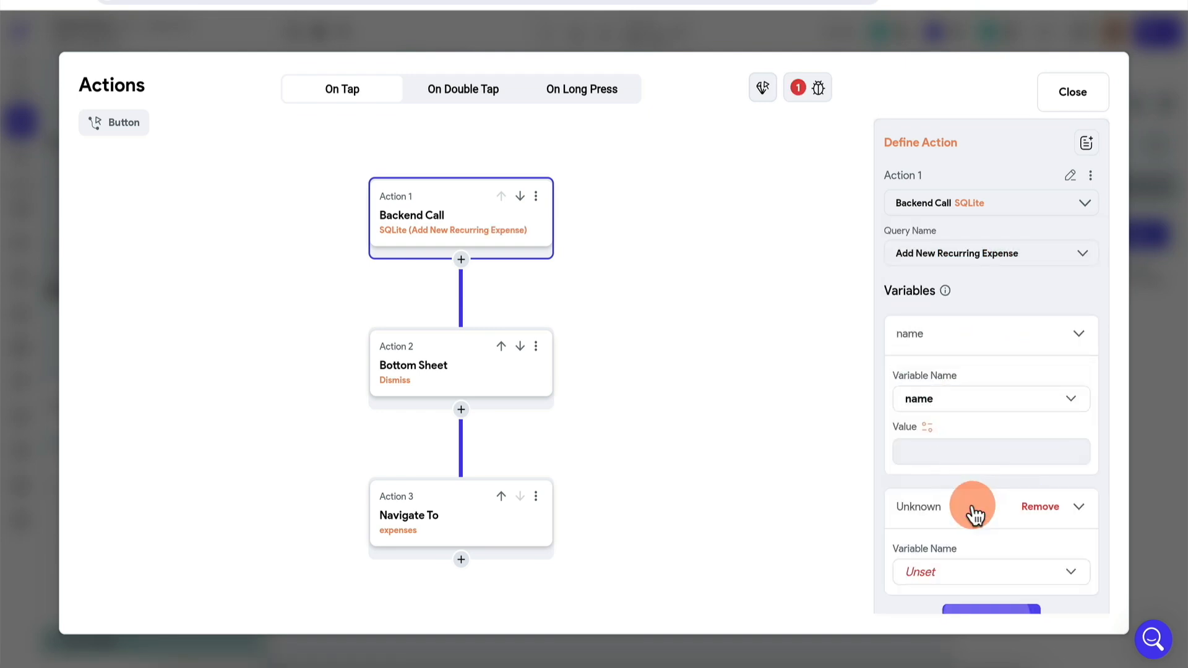
scroll(973, 511, "down", 1)
left_click(962, 544)
left_click(961, 537)
scroll(978, 533, "down", 2)
left_click(997, 520)
left_click(947, 585)
left_click(947, 578)
scroll(959, 576, "down", 3)
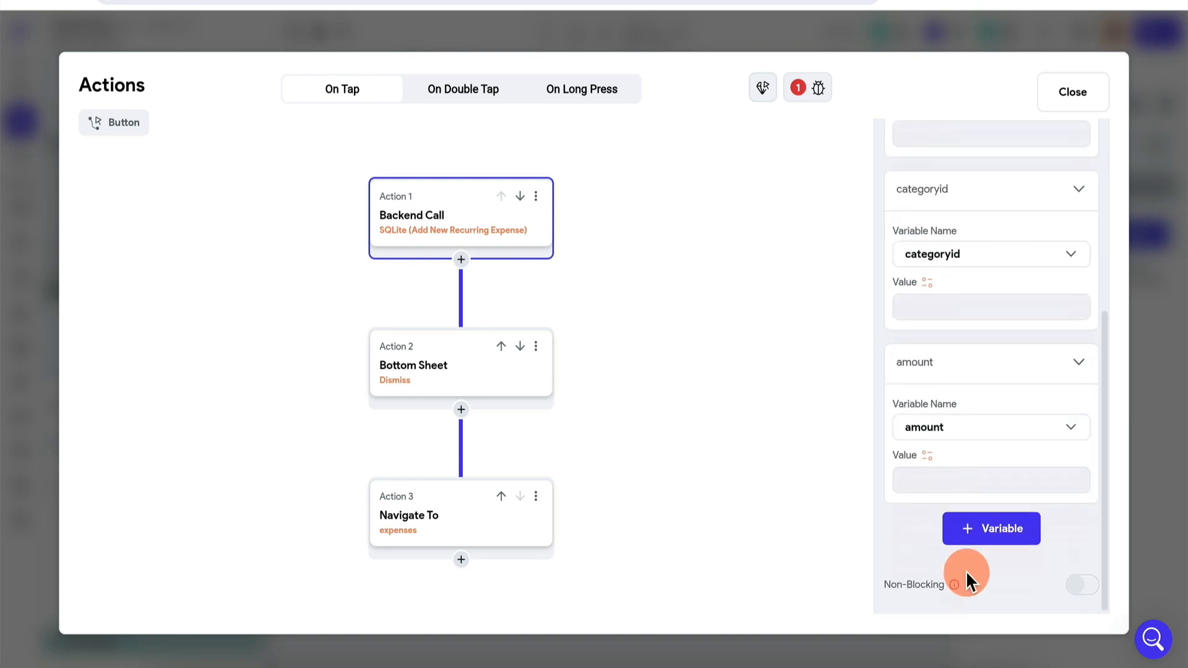
left_click(1000, 539)
- Bind the name variable to the inputExpName widget state and categoryid to inputCategory
scroll(939, 320, "up", 3)
left_click(926, 300)
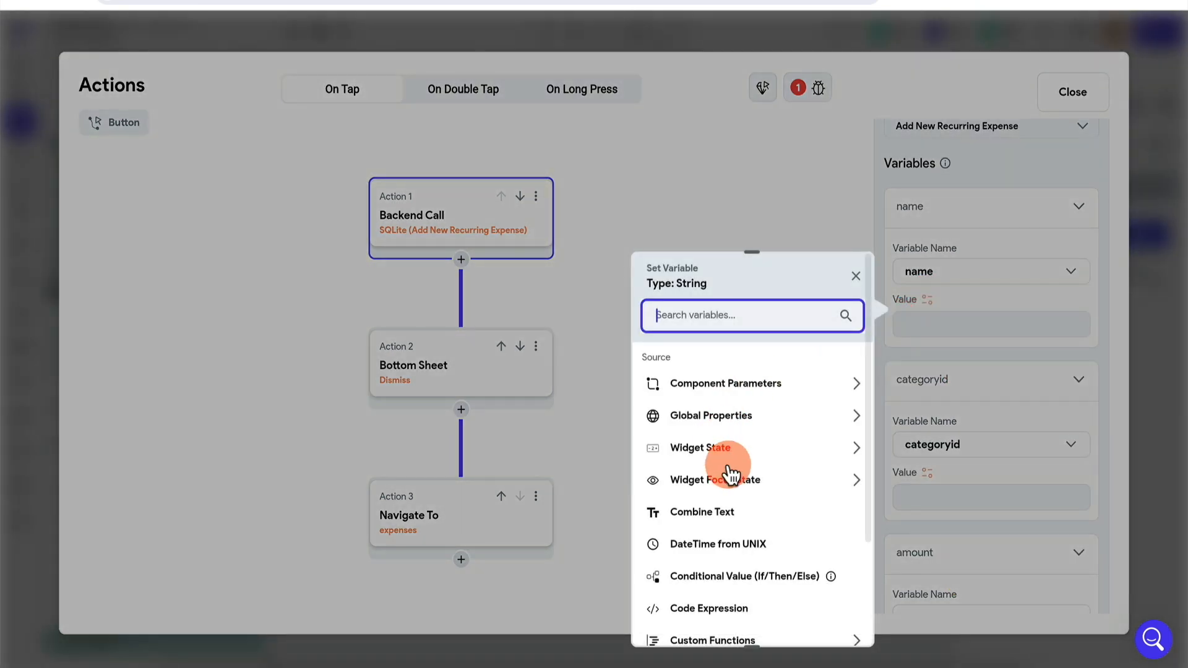
left_click(746, 454)
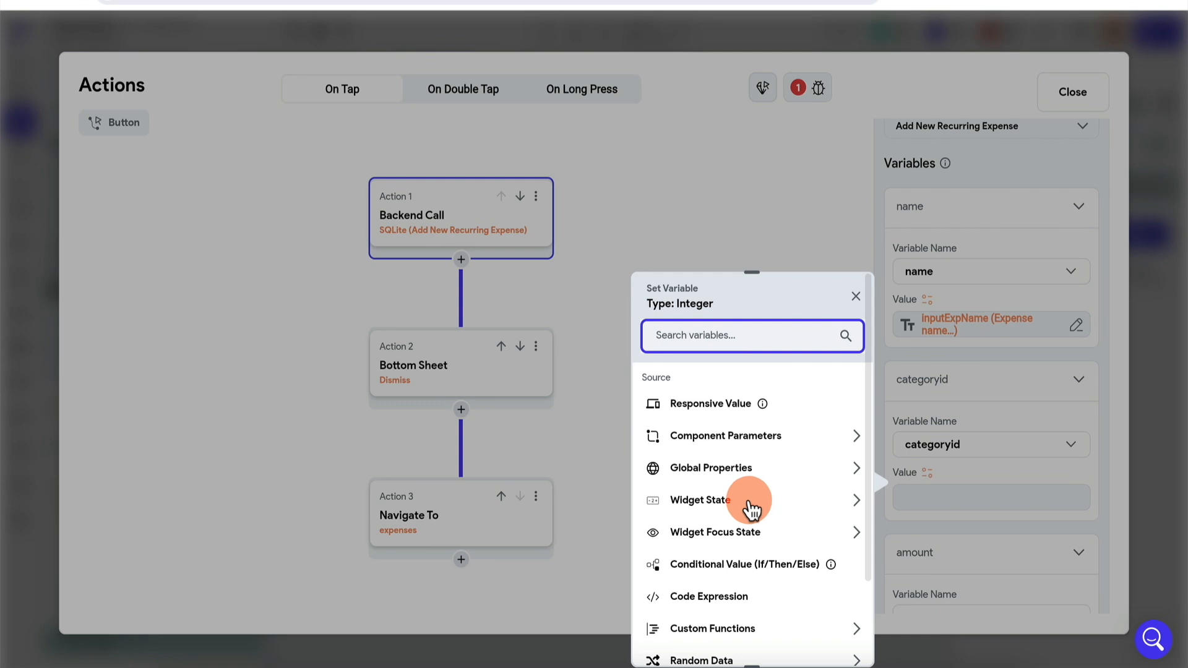
left_click(751, 501)
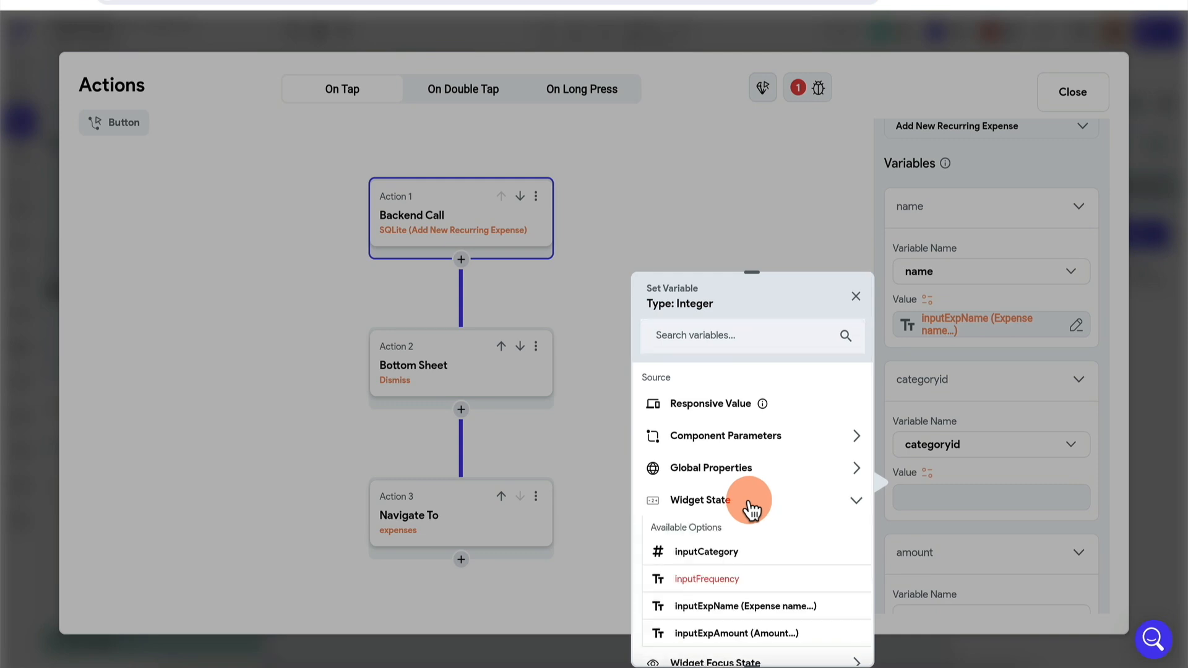
left_click(746, 553)
- Bind the amount variable to the inputExpAmount widget state and frequency to inputFrequency
scroll(938, 520, "down", 2)
left_click(926, 540)
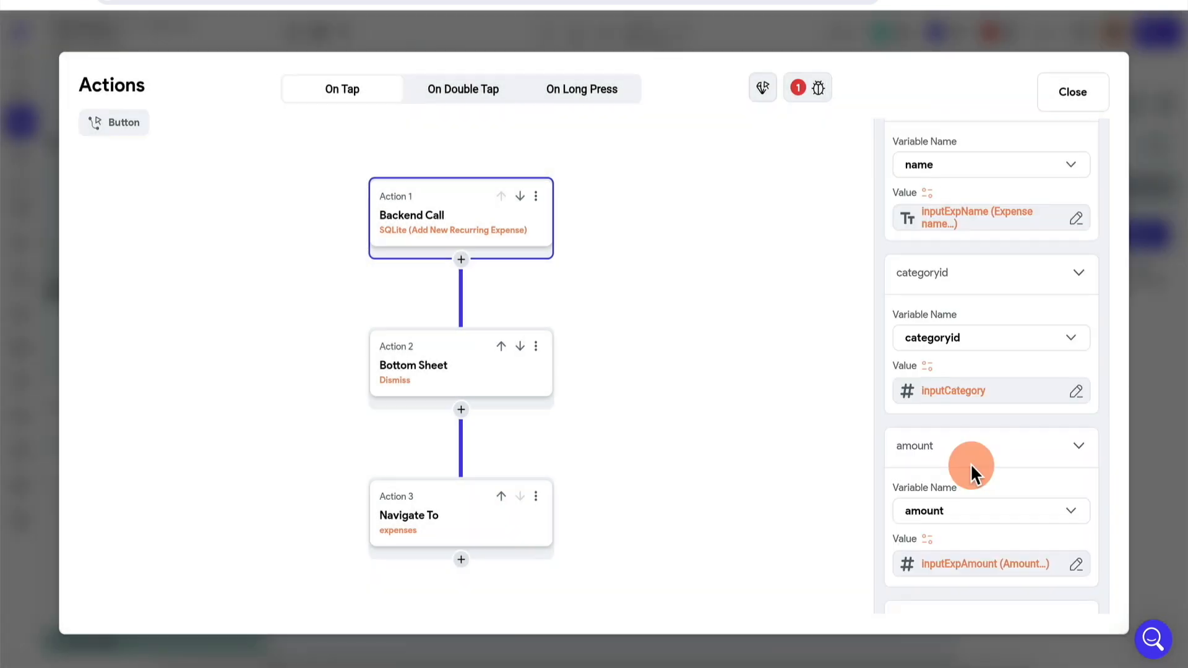
scroll(971, 470, "down", 3)
left_click(926, 495)
left_click(700, 467)
left_click(732, 545)
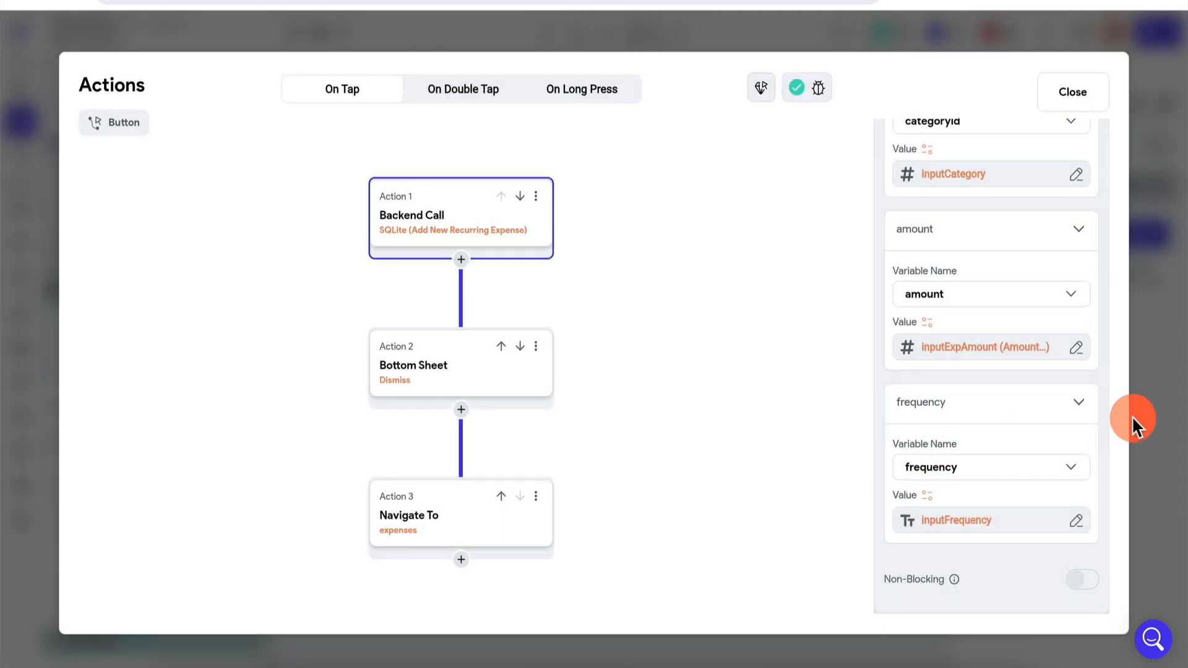
- Change the Navigate To action's target page to expensesRecurring and leave the action flow editor
left_click(430, 528)
left_click(1013, 260)
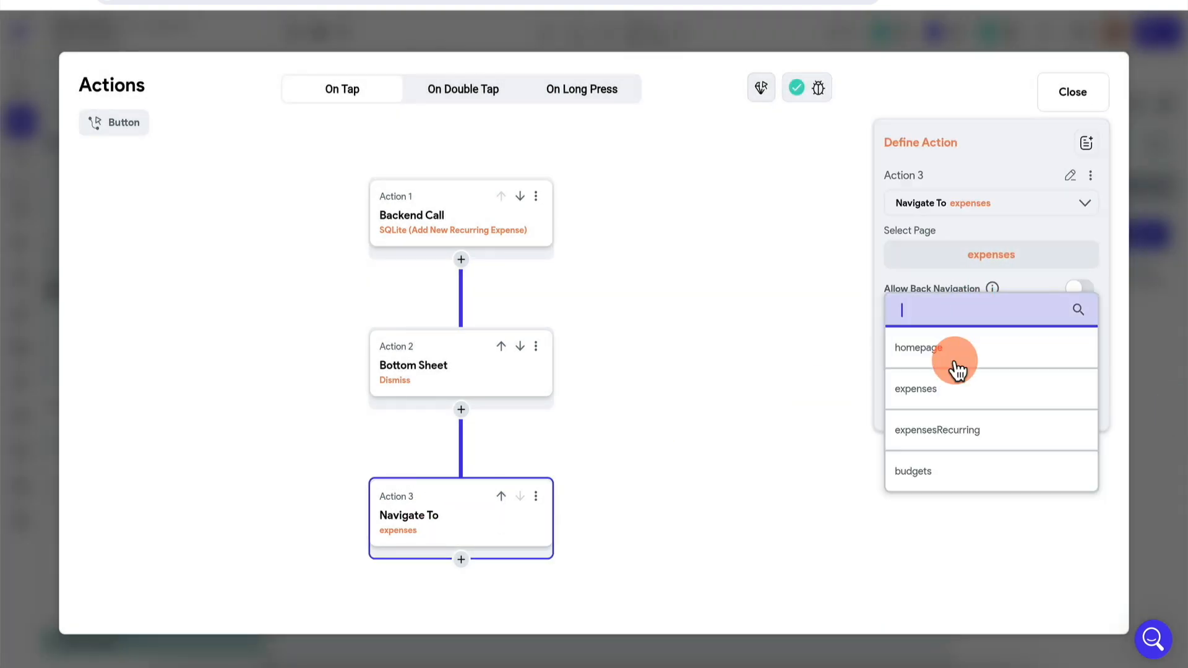
left_click(958, 431)
left_click(1163, 350)
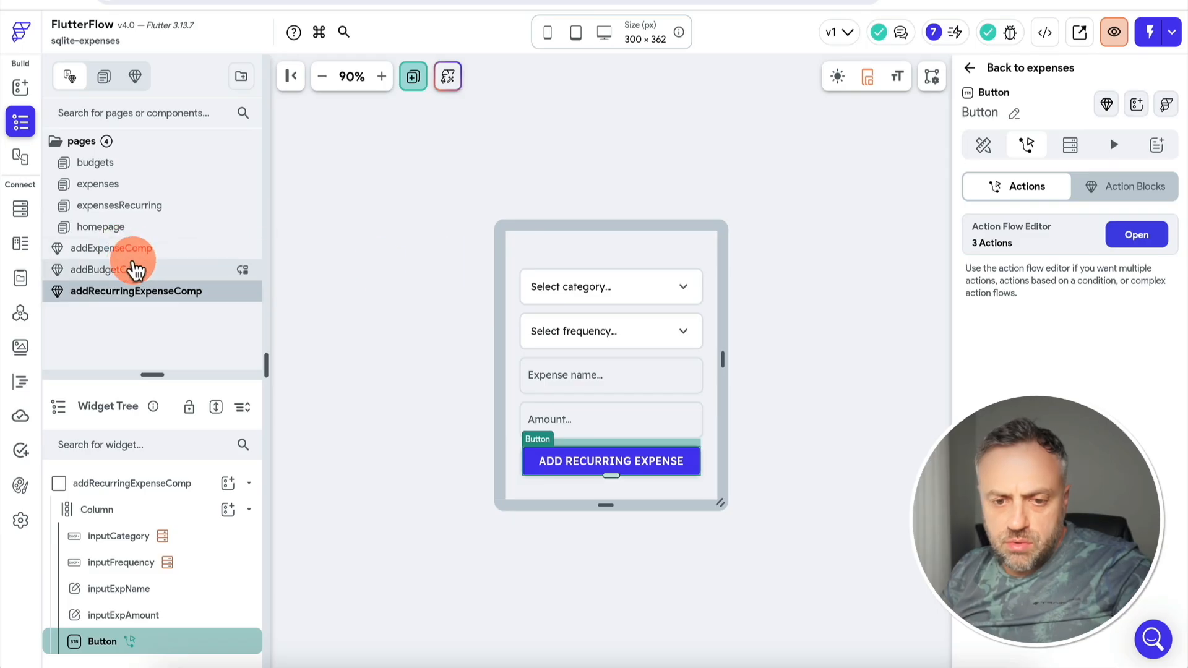
- Review addExpenseComp, then check the queries and navigation targets in the button action flows of addBudgetComp and addRecurringExpenseComp
left_click(144, 255)
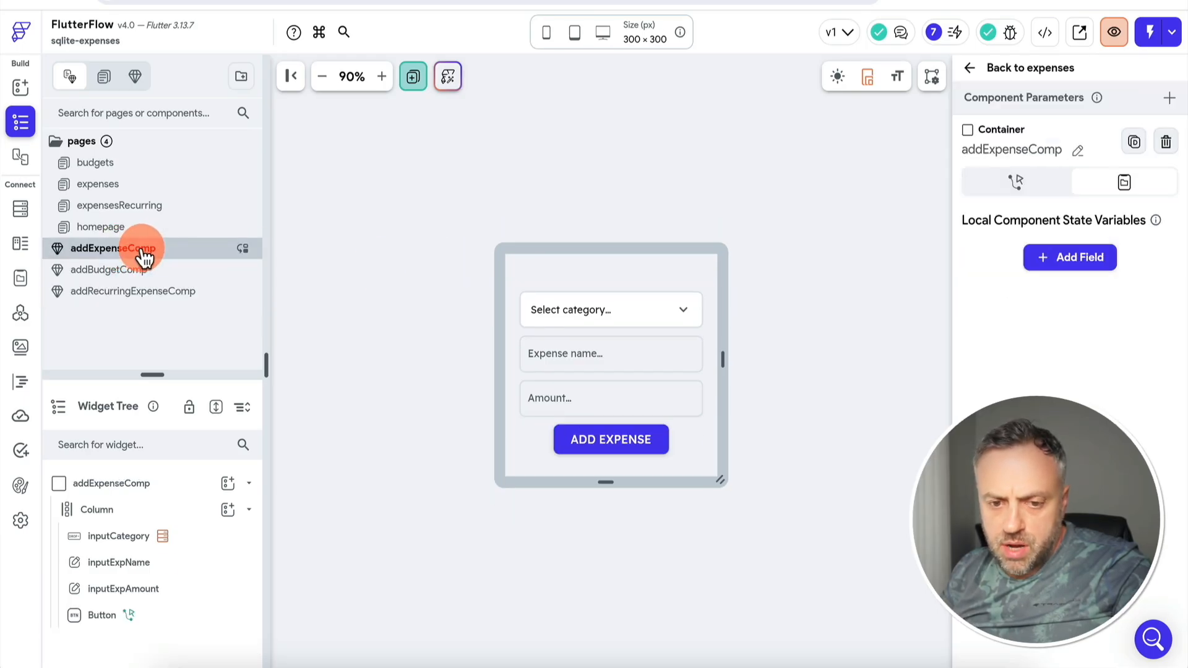
left_click(167, 275)
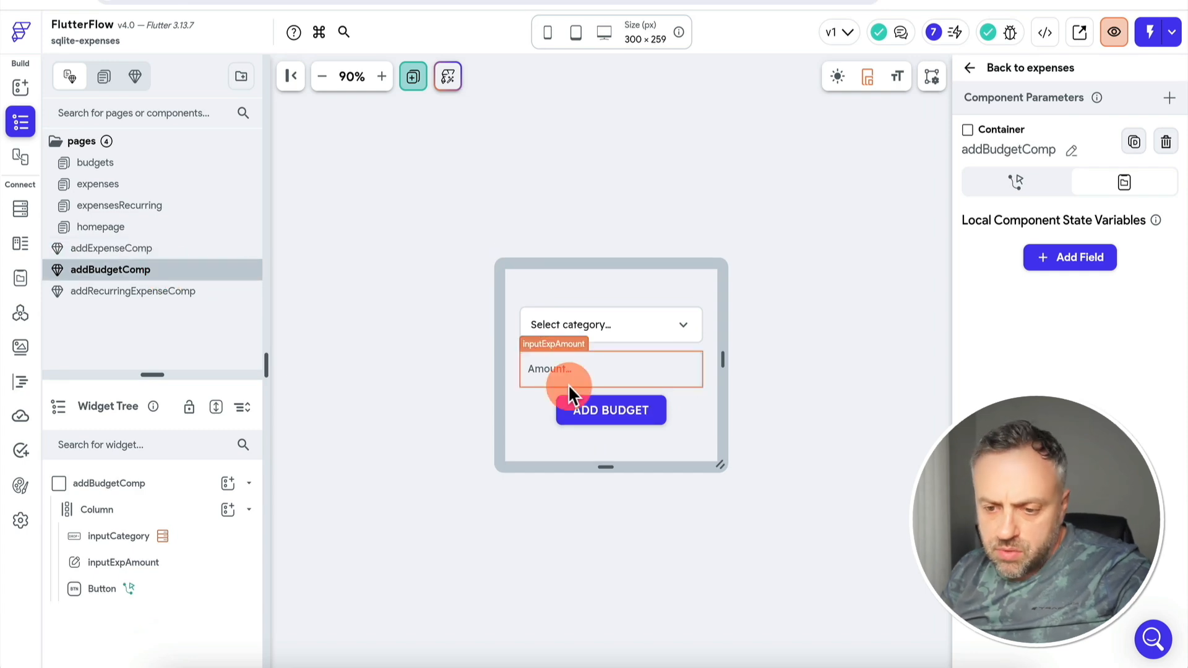
left_click(605, 407)
left_click(1128, 233)
left_click(1163, 312)
left_click(1105, 225)
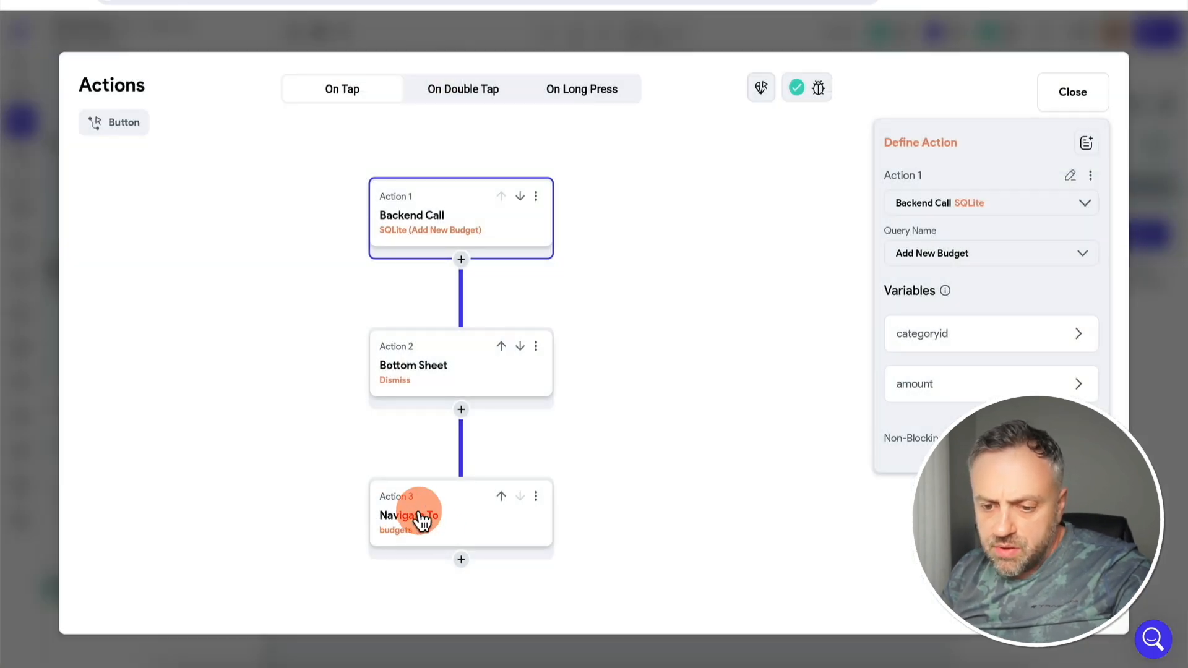
left_click(1145, 392)
left_click(164, 293)
left_click(631, 470)
left_click(1137, 235)
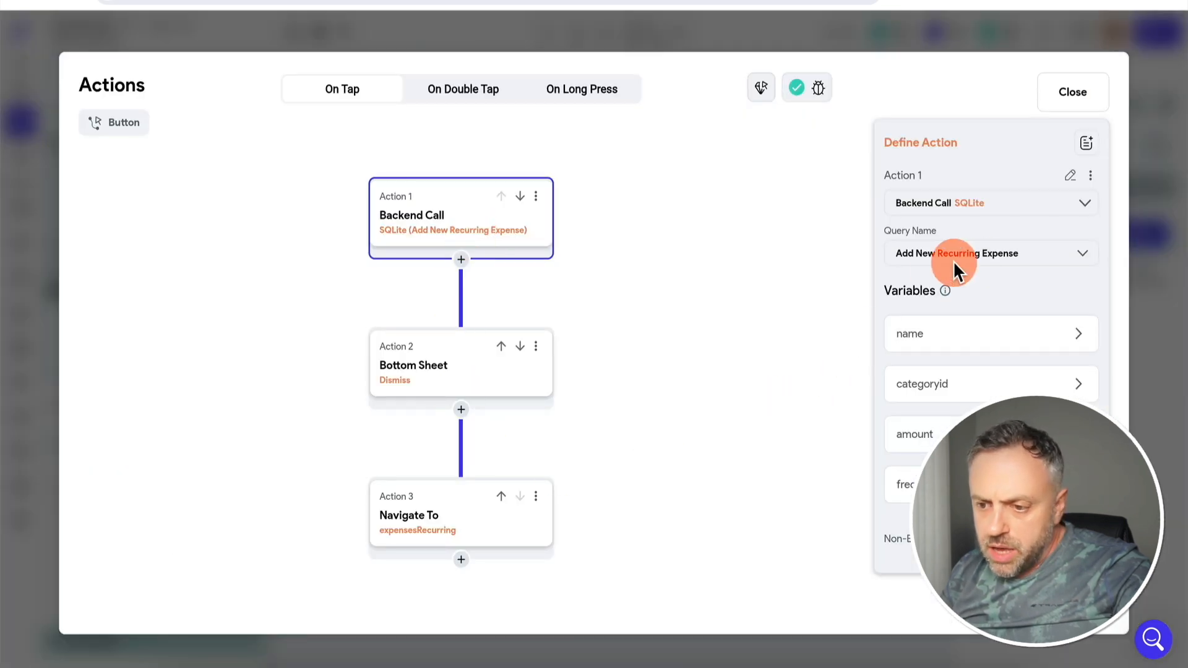
left_click(1178, 427)
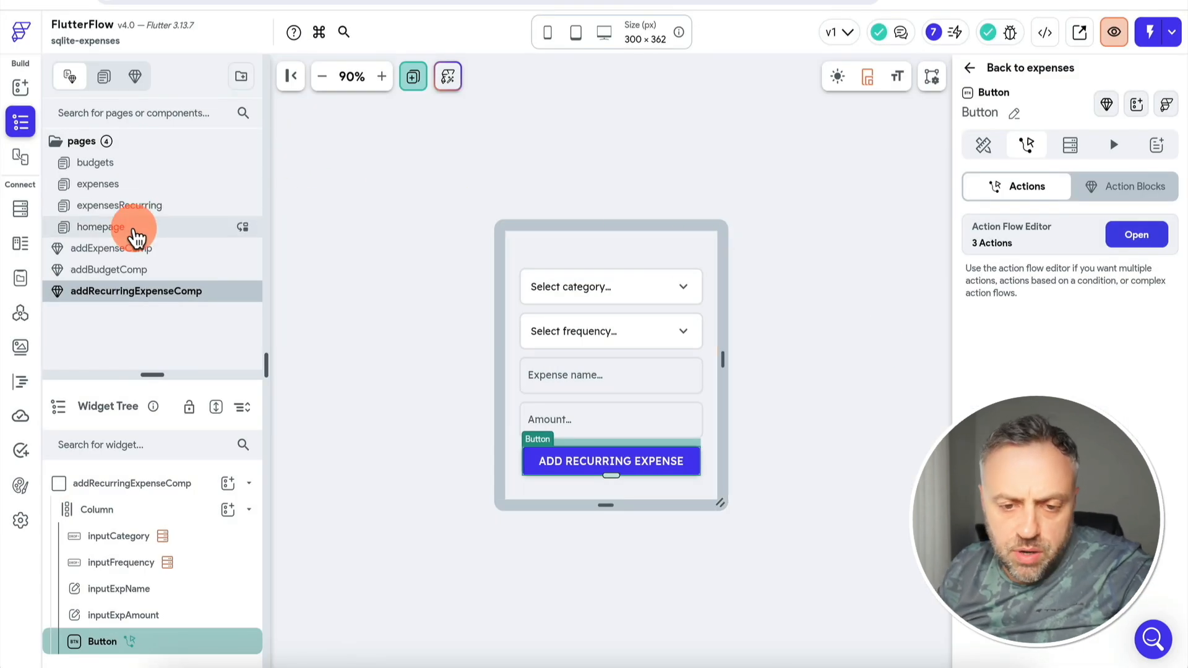
- Copy the On Tap Bottom Sheet action from the add icon button in the expenses page's app bar
left_click(128, 193)
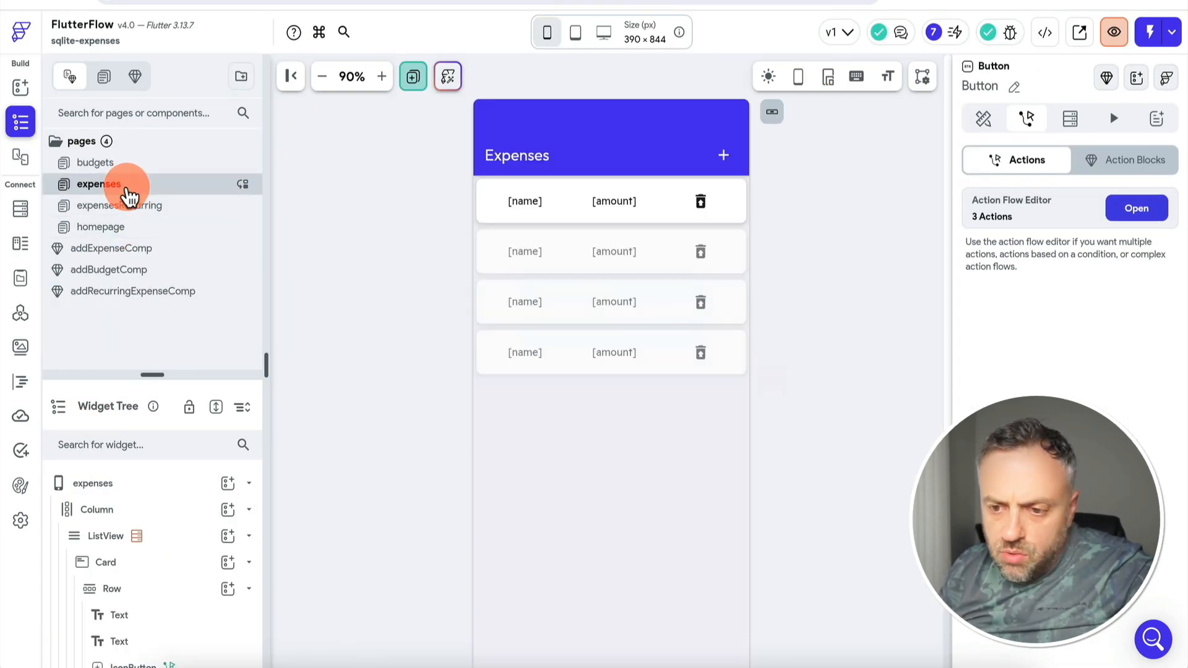
left_click(724, 158)
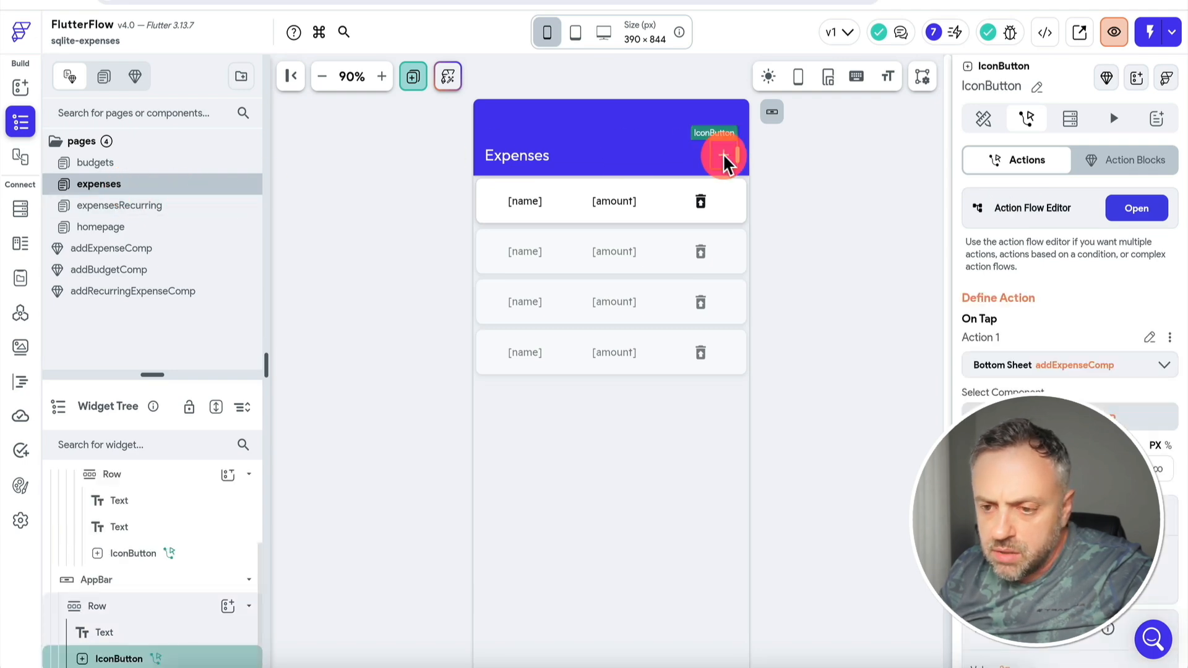
left_click(1136, 218)
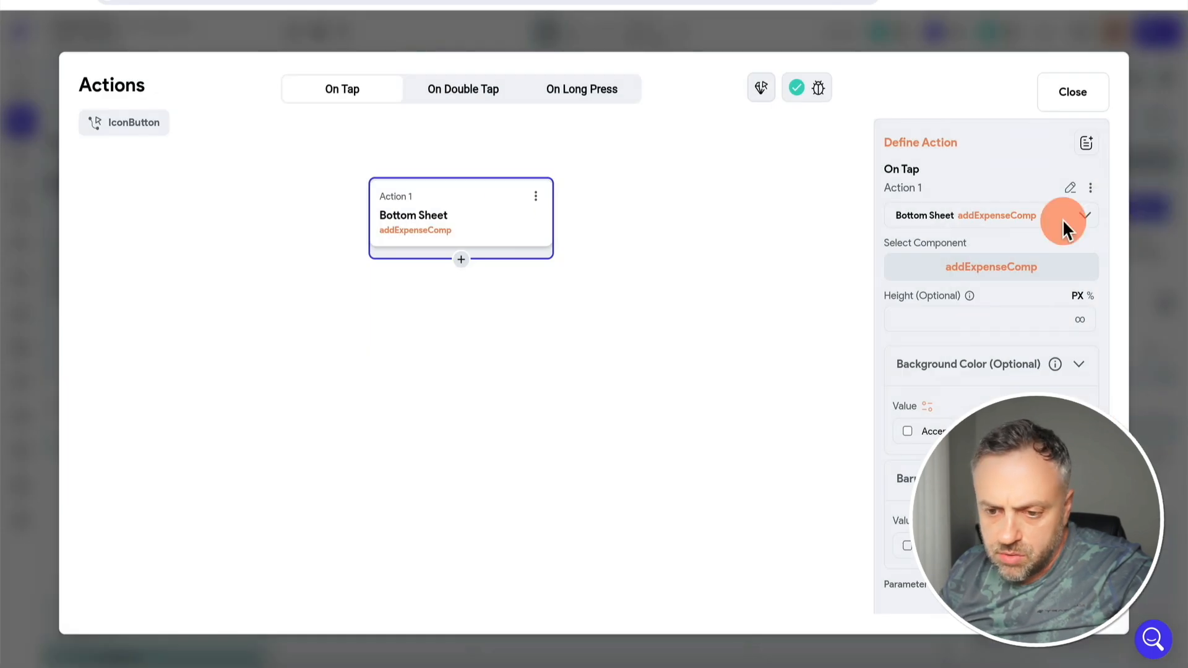
left_click(536, 197)
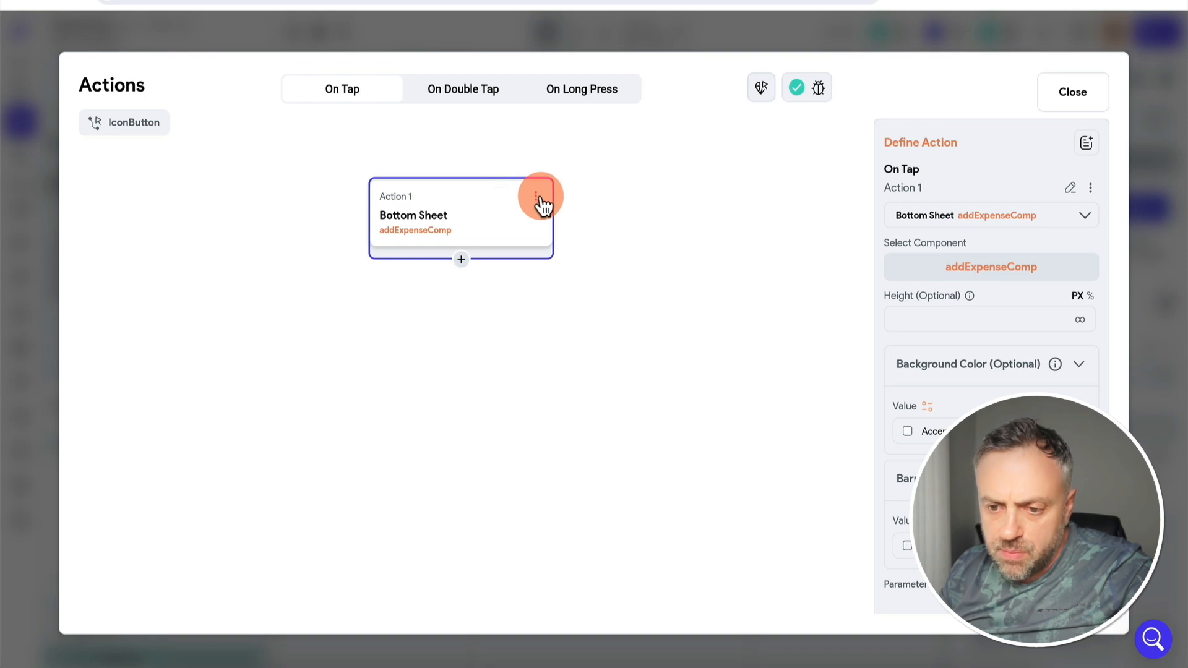
left_click(489, 229)
left_click(639, 42)
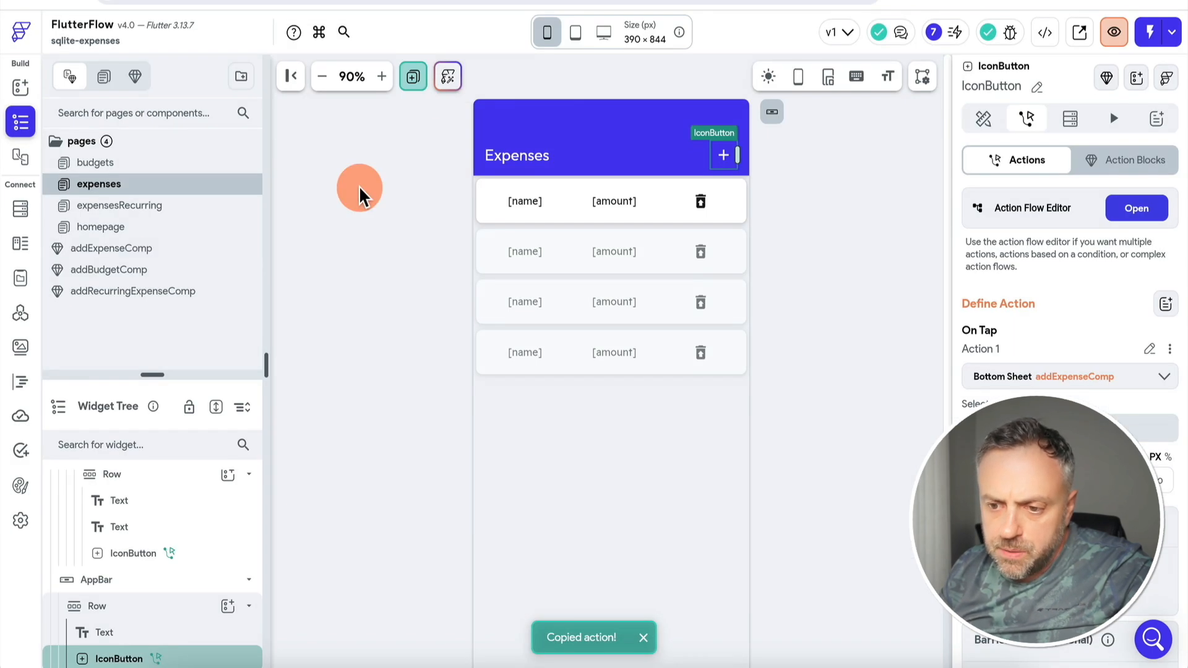
- Wrap the app bar title text of the expensesRecurring page in a Row
left_click(131, 207)
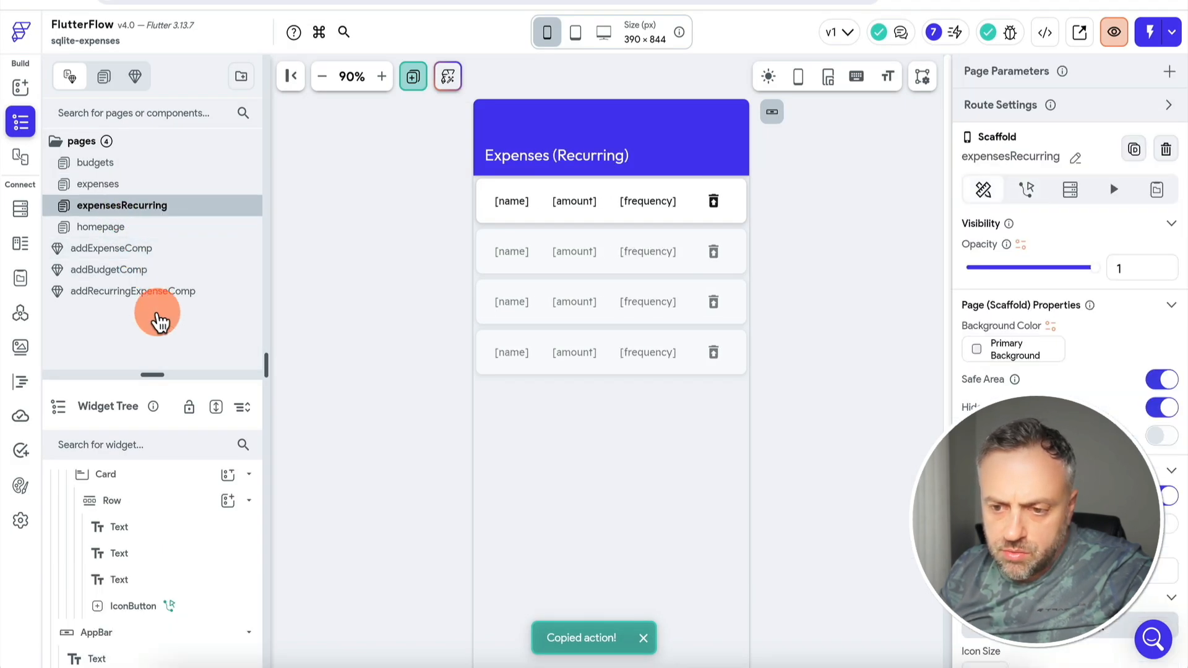
left_click(160, 658)
right_click(160, 658)
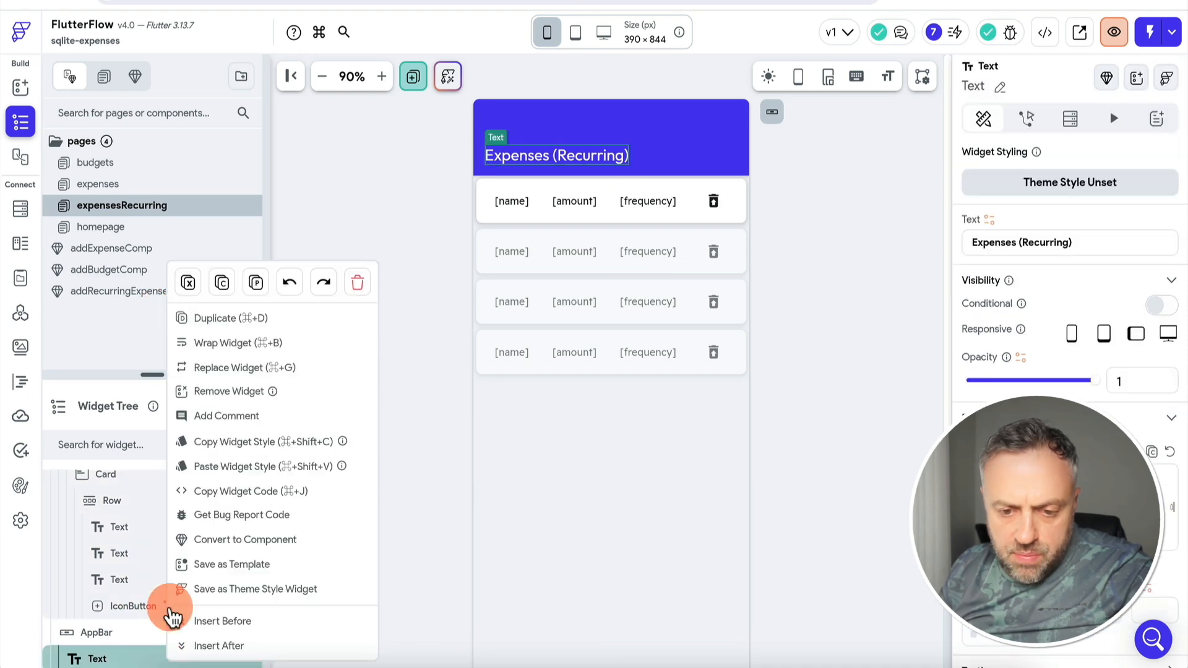
left_click(244, 344)
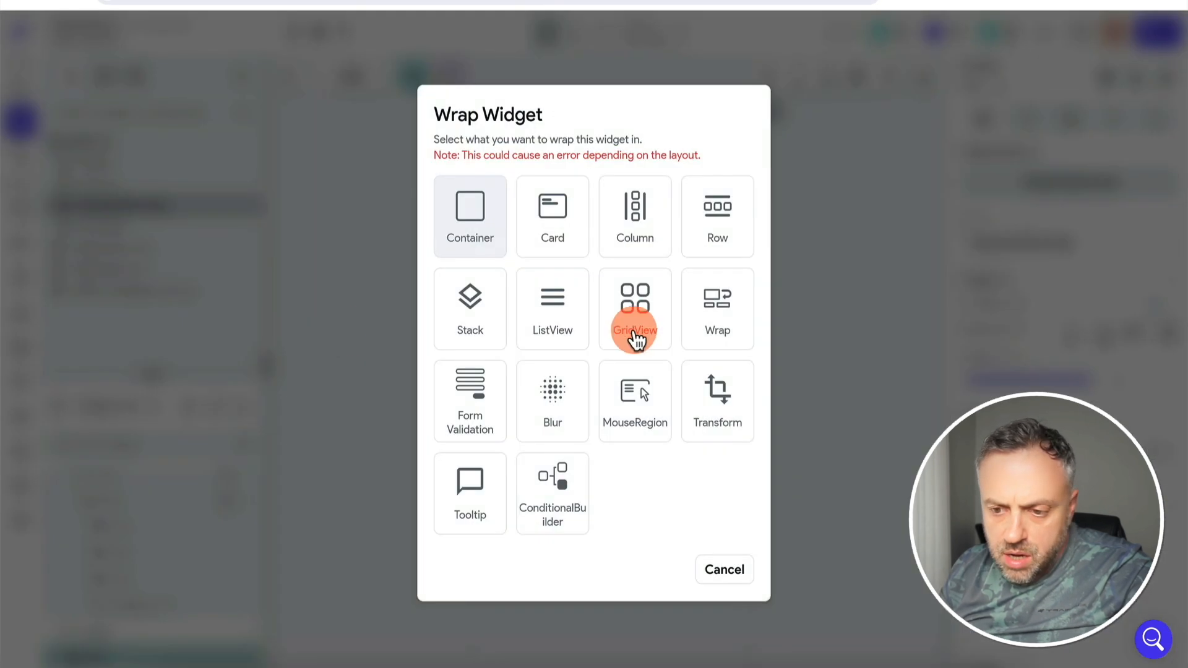
left_click(741, 245)
- Add an IconButton to the expensesRecurring title row and spread the title and button to opposite ends
left_click(228, 631)
type("iconb")
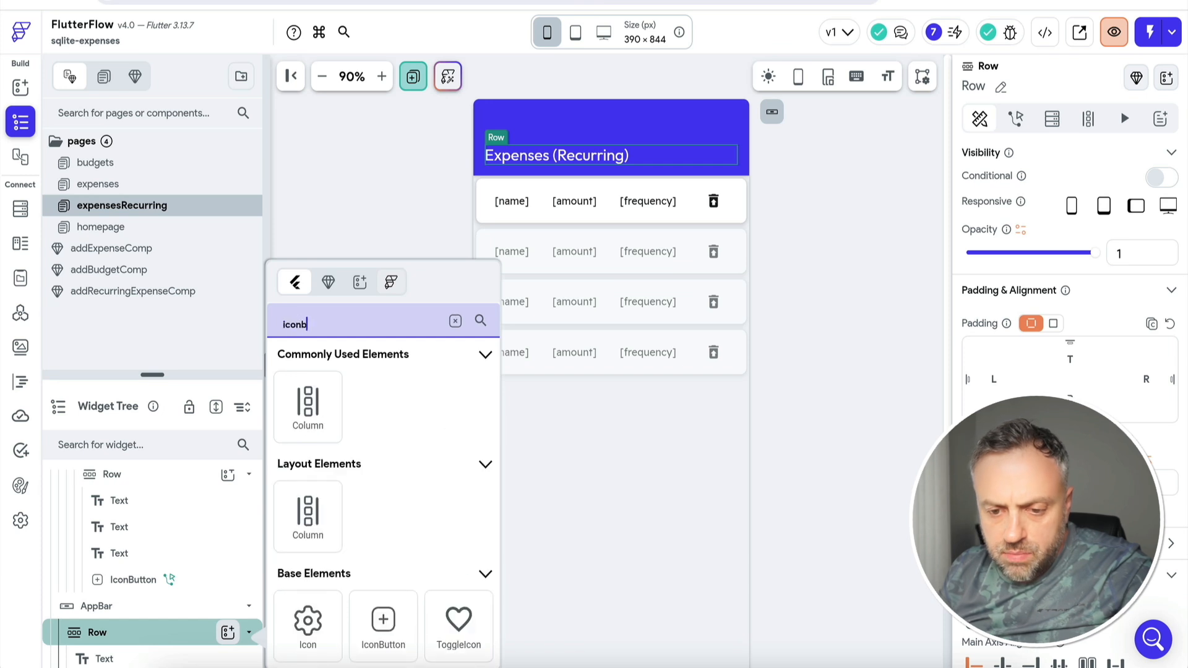
left_click(382, 632)
left_click(141, 631)
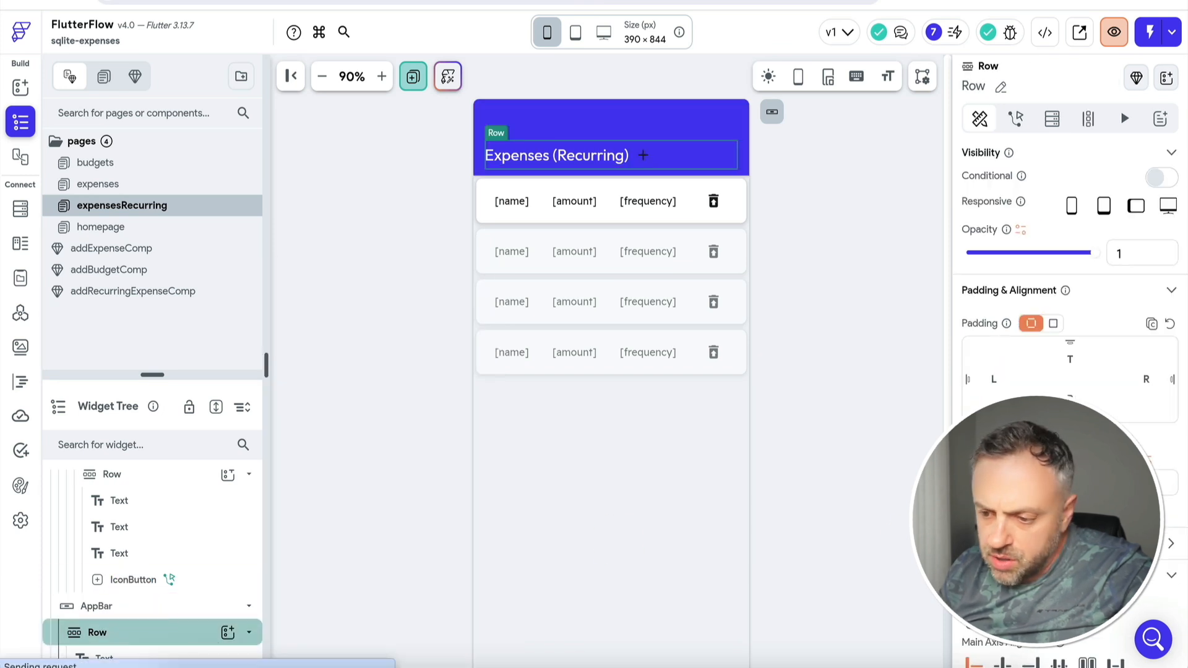
scroll(1048, 570, "down", 3)
scroll(1083, 576, "down", 2)
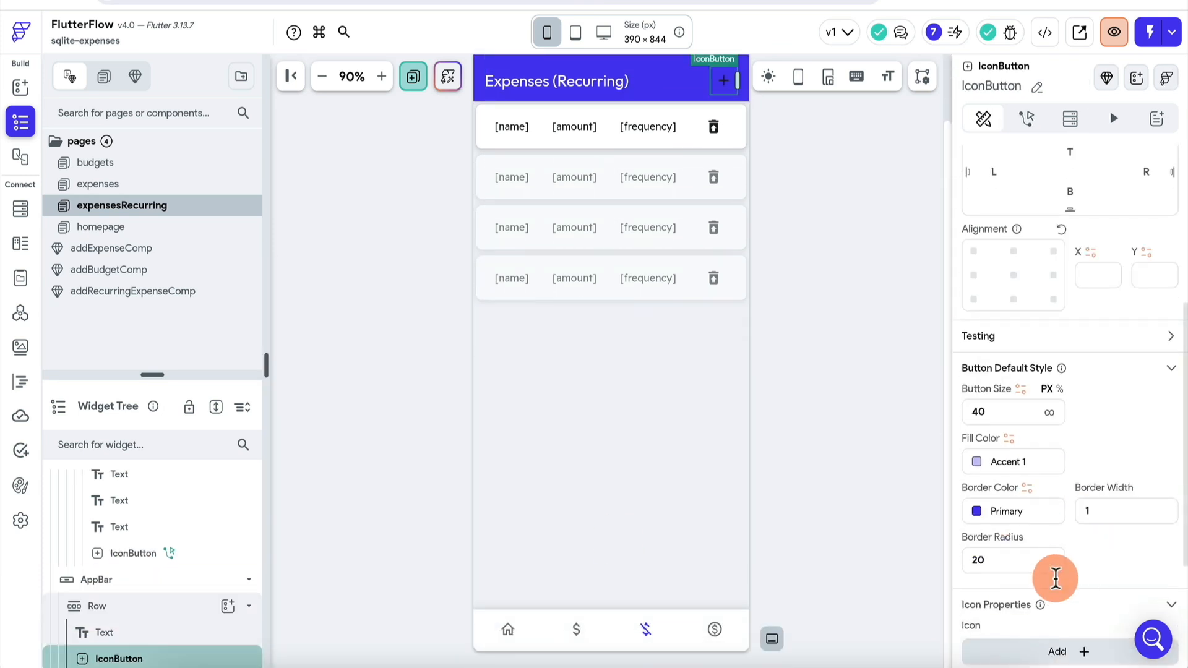
- Set the icon color of the expensesRecurring app bar IconButton to white
scroll(1070, 462, "down", 4)
left_click(1096, 480)
left_click_drag(502, 193, 268, 66)
left_click(777, 528)
scroll(1040, 287, "up", 5)
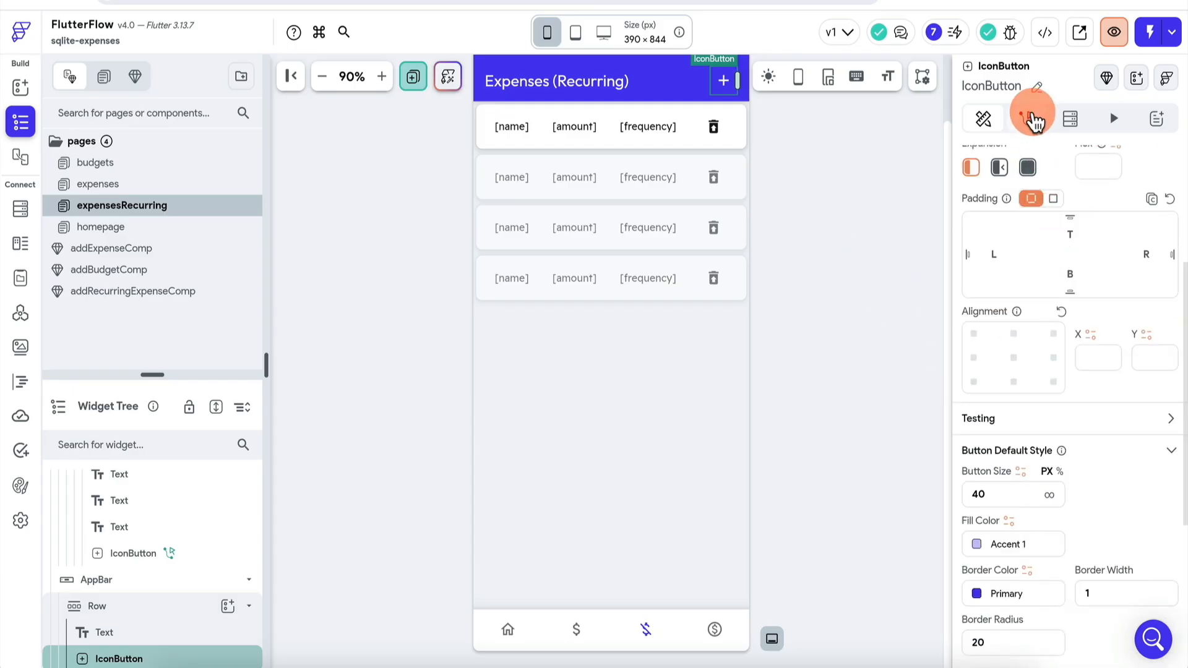
- Give the expensesRecurring IconButton an On Tap action that shows addRecurringExpenseComp in a Bottom Sheet
left_click(1035, 122)
left_click(464, 451)
left_click(939, 247)
left_click(966, 260)
type("show")
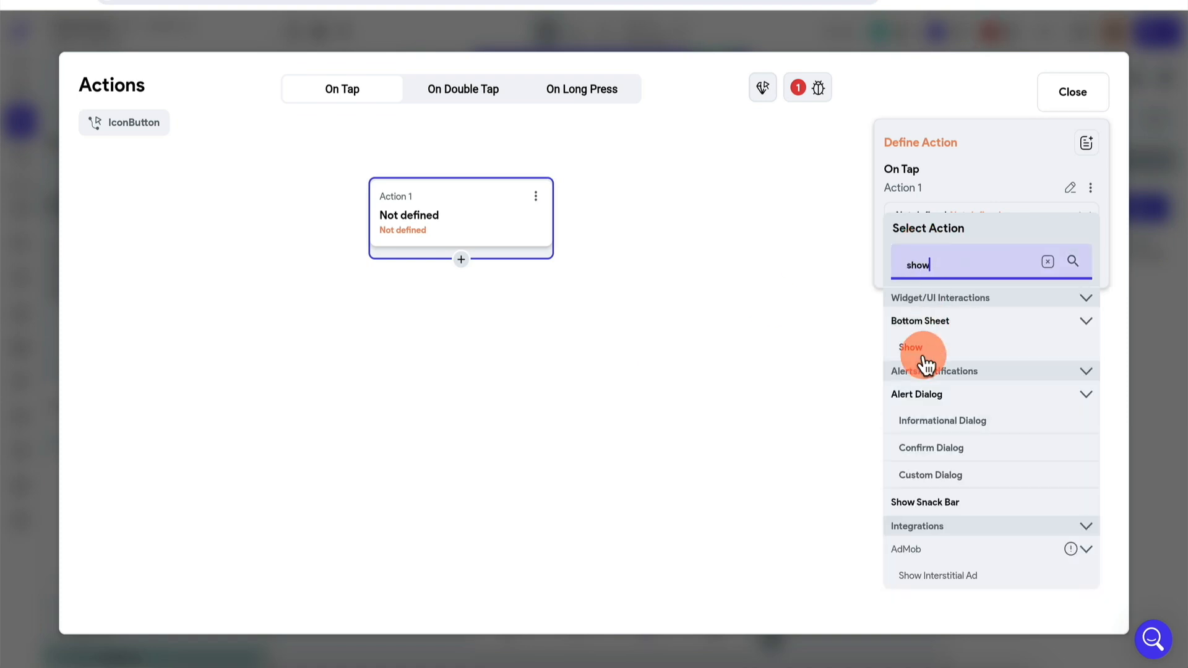
left_click(934, 333)
left_click(989, 272)
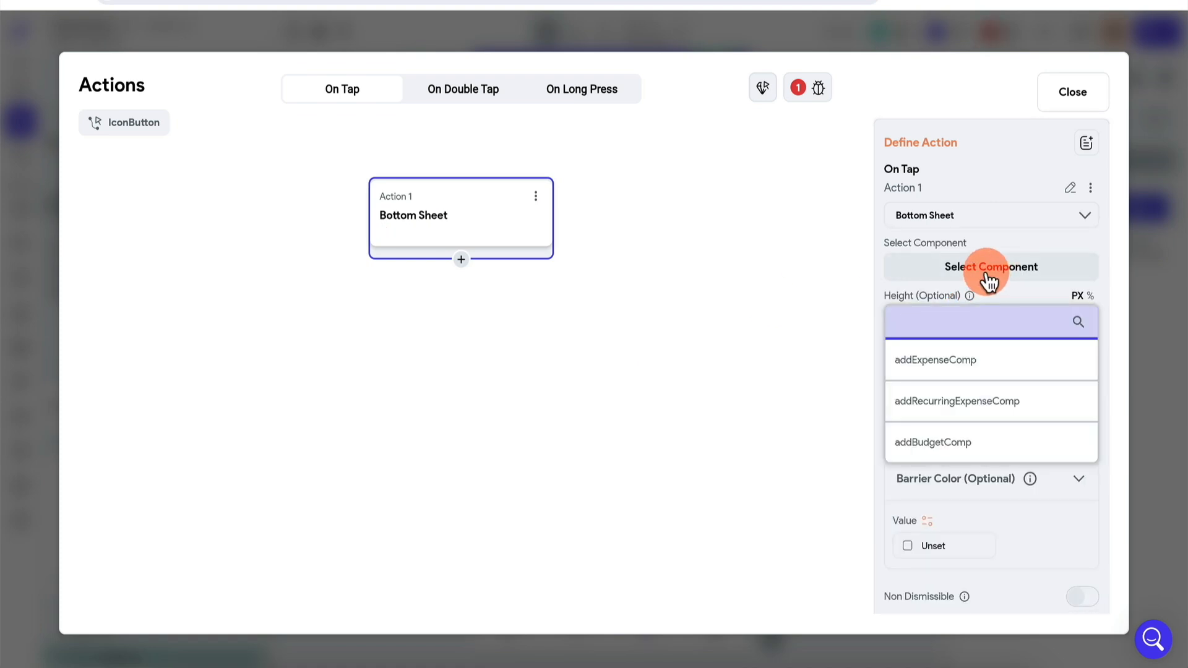
left_click(981, 396)
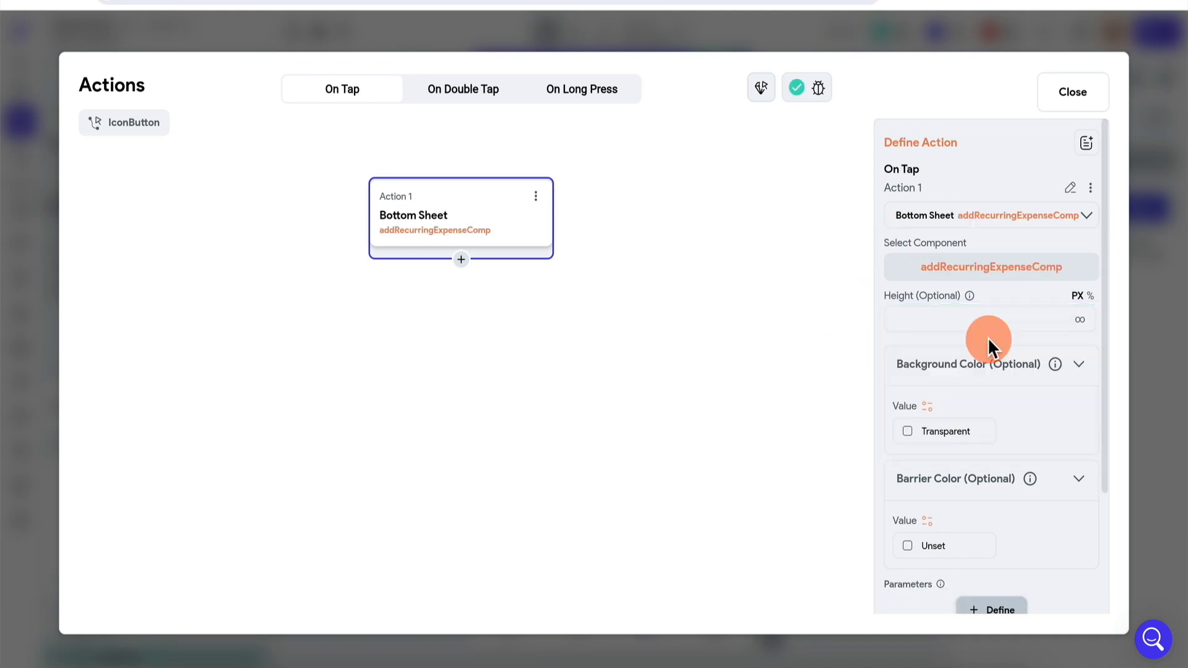
- Set the addRecurringExpenseComp bottom sheet's background color to White and leave the action flow editor
scroll(988, 339, "down", 2)
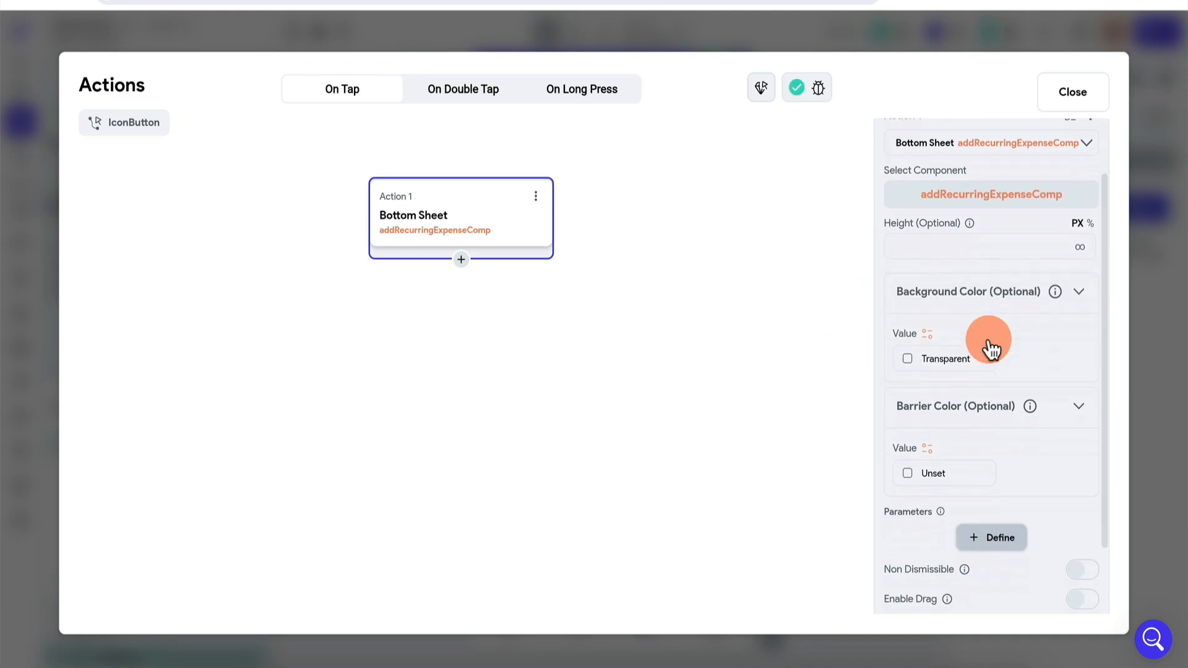
left_click(908, 347)
left_click(481, 212)
left_click(778, 526)
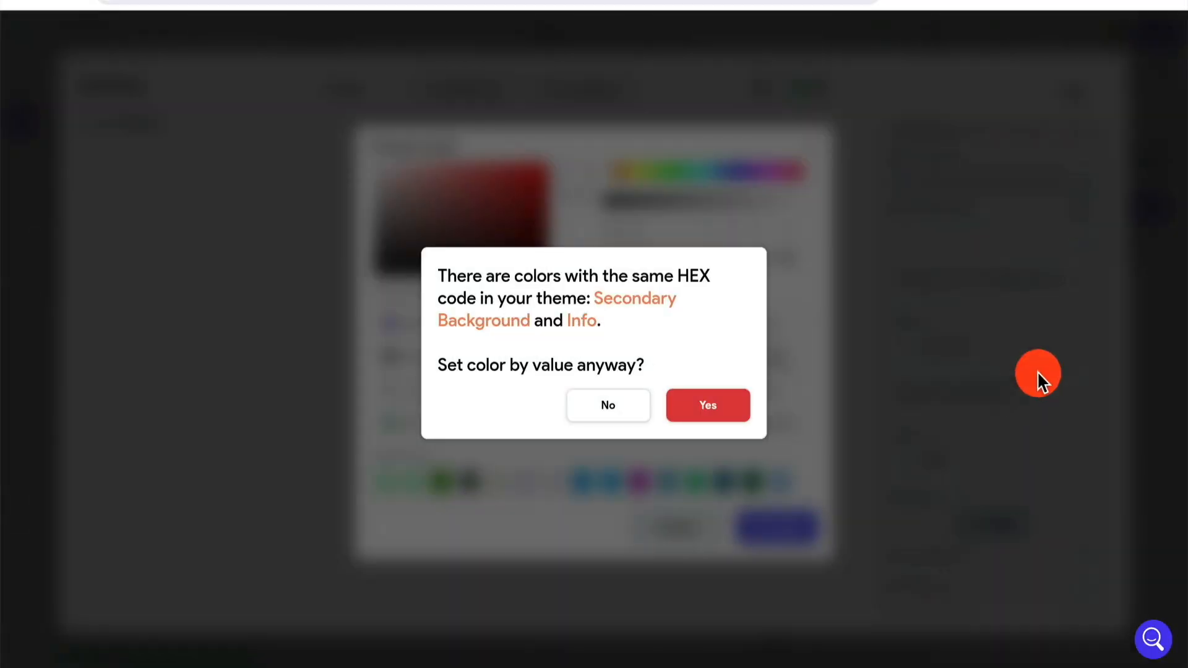
left_click(747, 396)
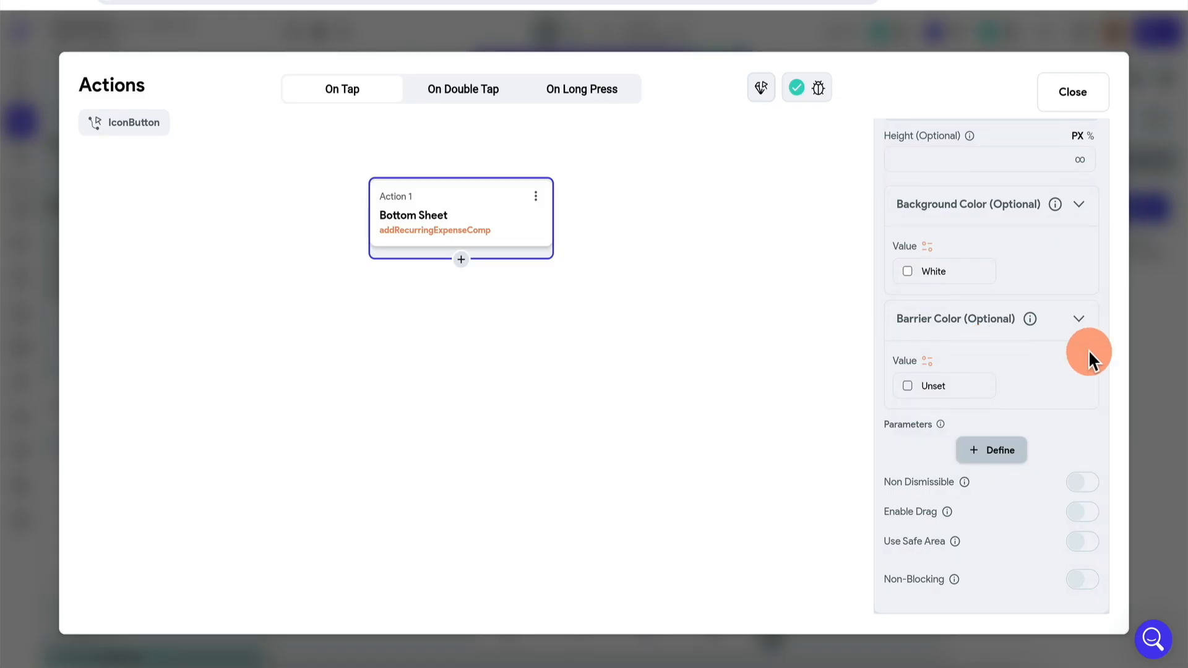
left_click(1155, 357)
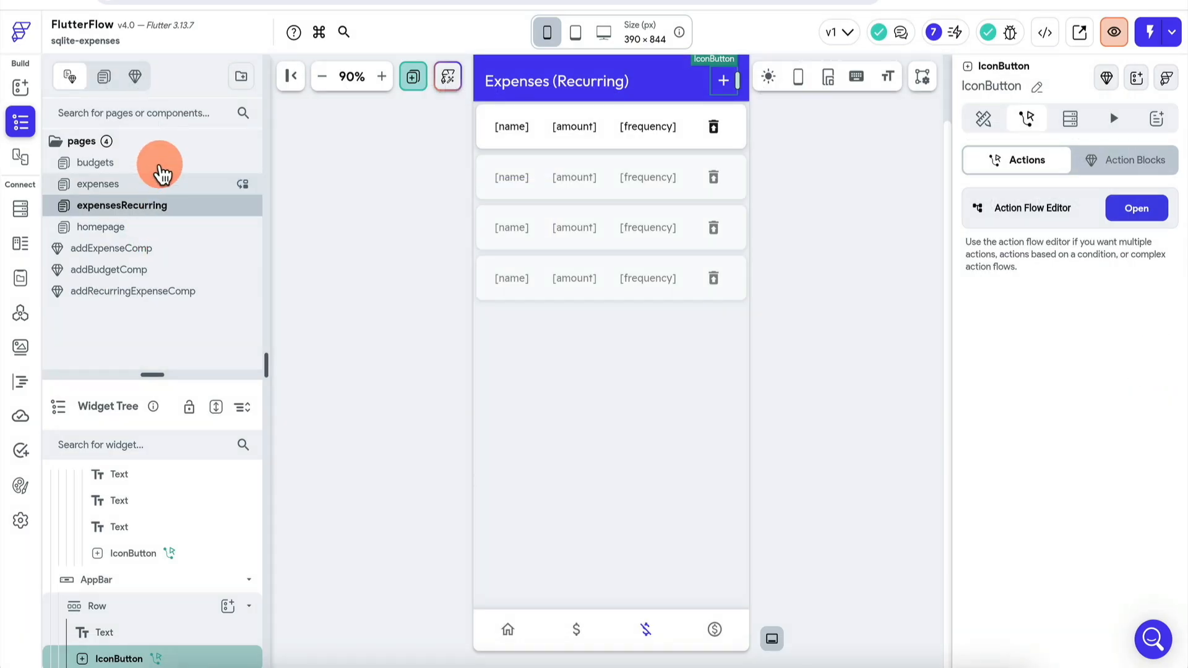
- Wrap the app bar title text of the budgets page in a Row
left_click(159, 166)
right_click(99, 656)
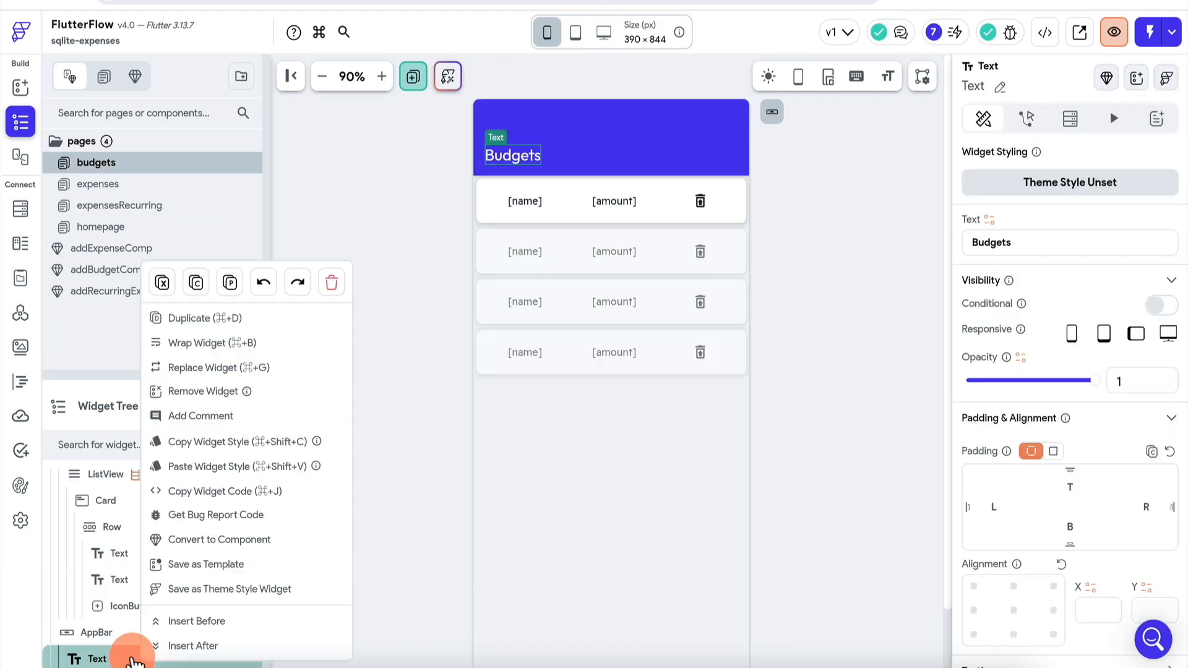
left_click(244, 340)
left_click(711, 236)
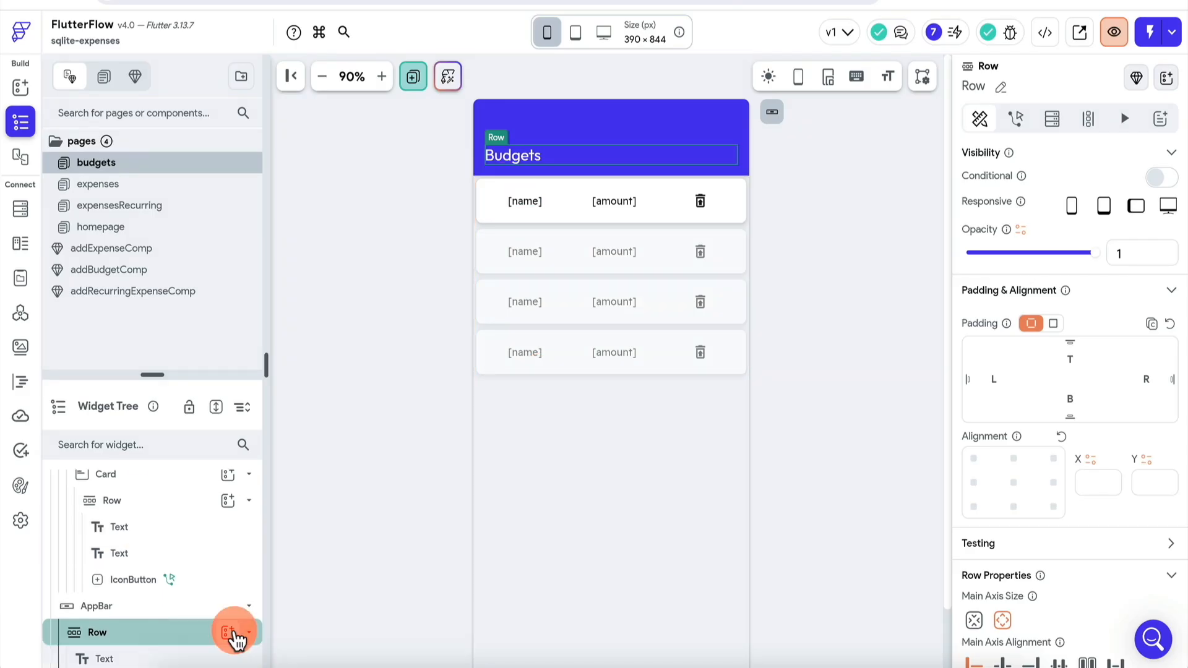
- Add an IconButton to the budgets title row and spread the title and button to opposite ends
left_click(228, 632)
type("icon")
left_click(383, 625)
left_click(165, 607)
left_click(724, 155)
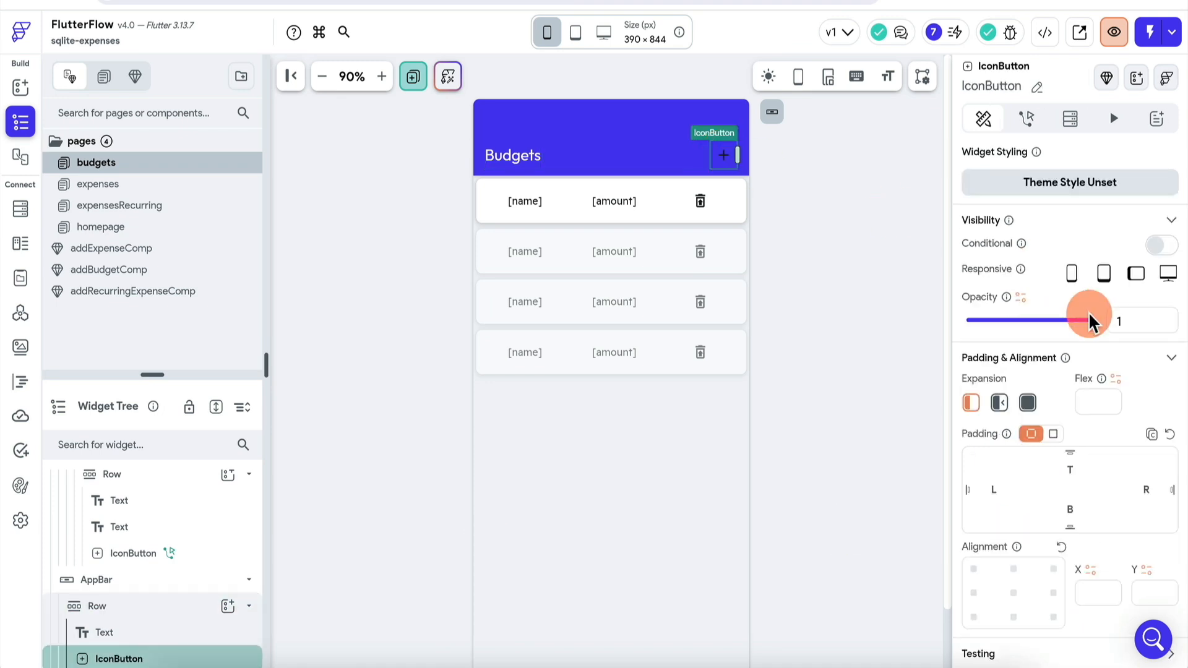
- Set the icon color of the budgets app bar IconButton to Secondary Background
scroll(1059, 273, "down", 5)
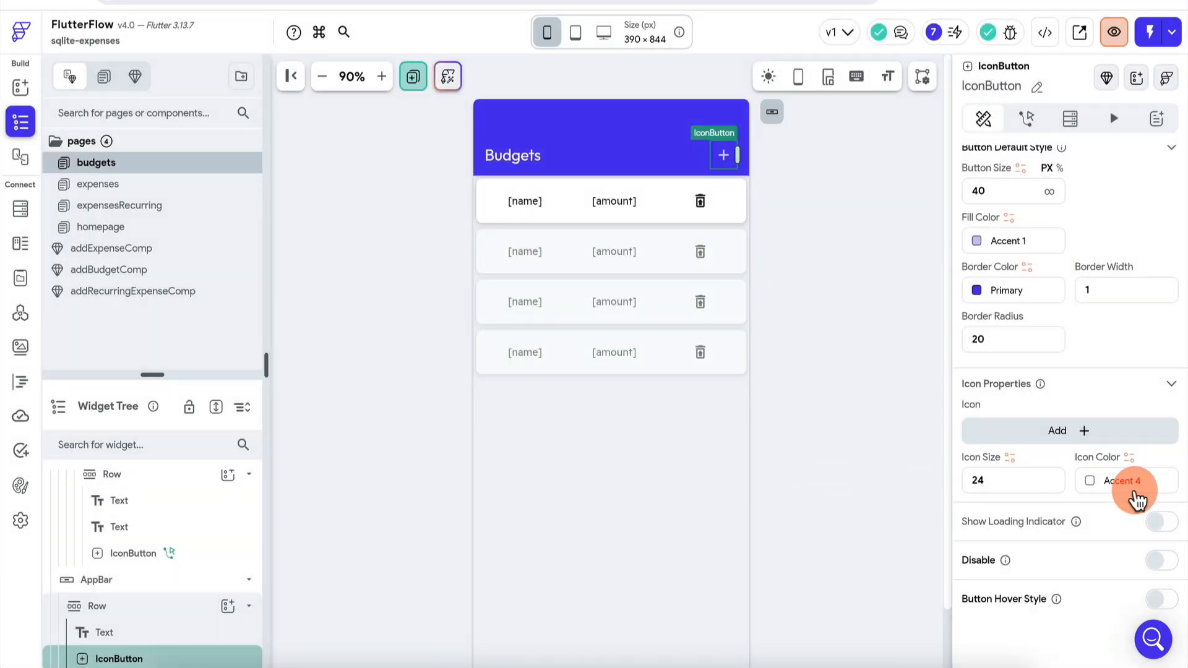
left_click(1092, 489)
left_click(769, 359)
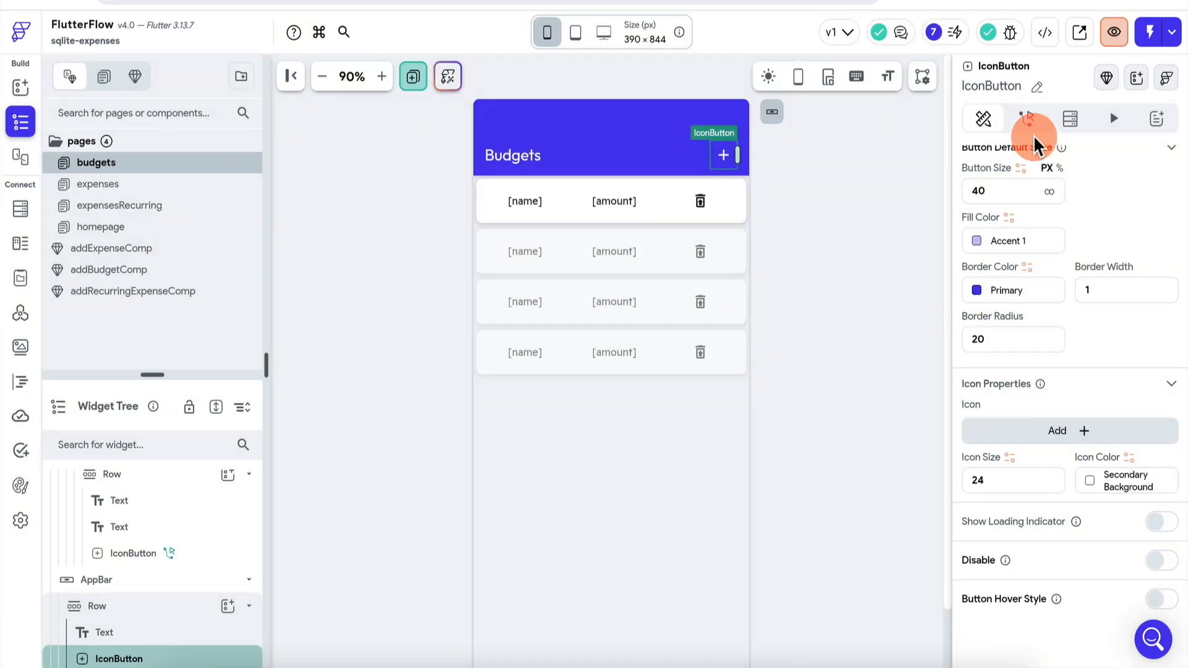
- Give the budgets IconButton an On Tap Bottom Sheet action that shows addBudgetComp
left_click(1027, 118)
left_click(1136, 210)
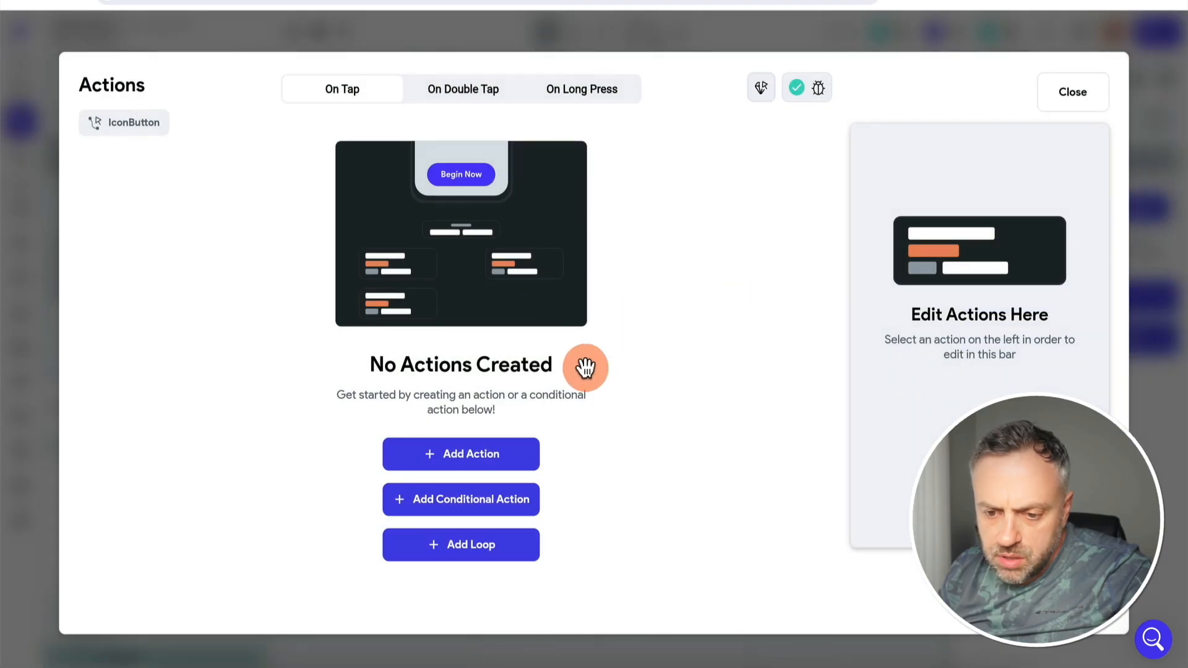
left_click(500, 455)
left_click(1013, 272)
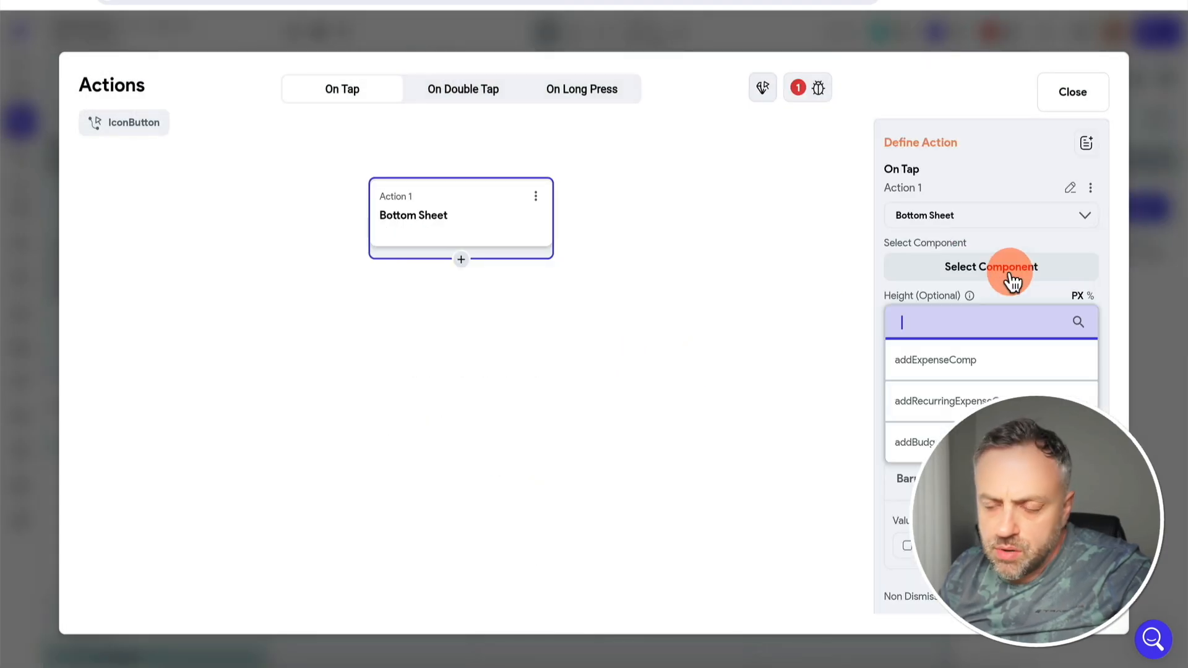
left_click(956, 450)
- Set the addBudgetComp bottom sheet's background color to Secondary Background and leave the action flow editor
scroll(1053, 436, "down", 2)
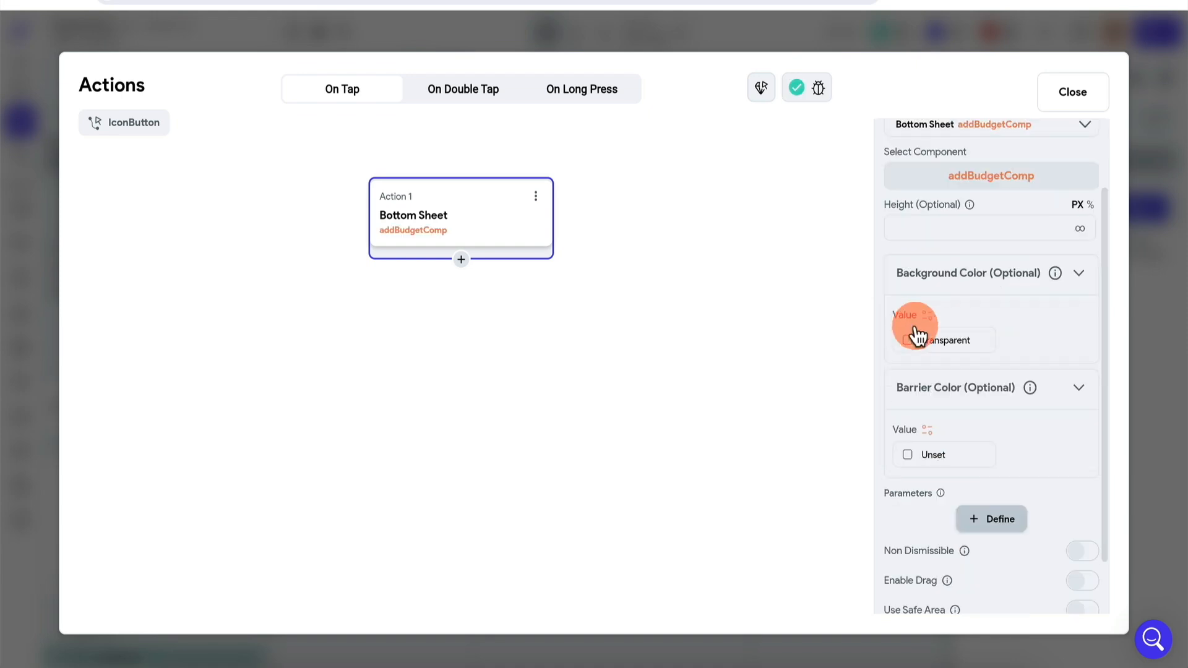
left_click(908, 342)
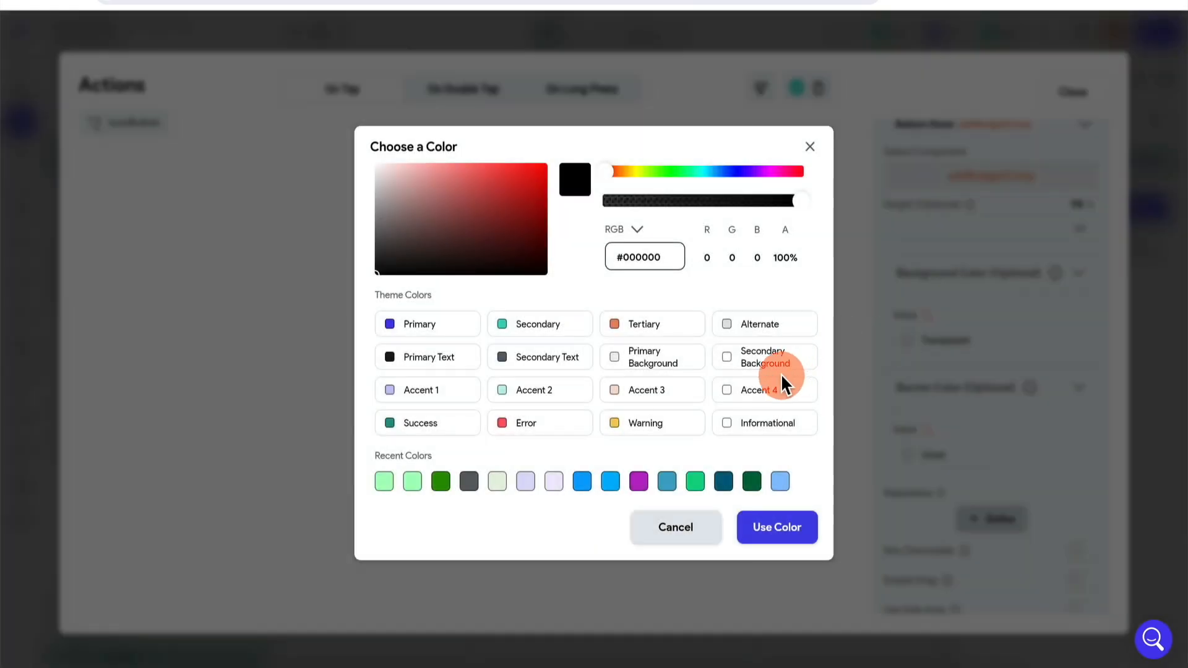
left_click(761, 358)
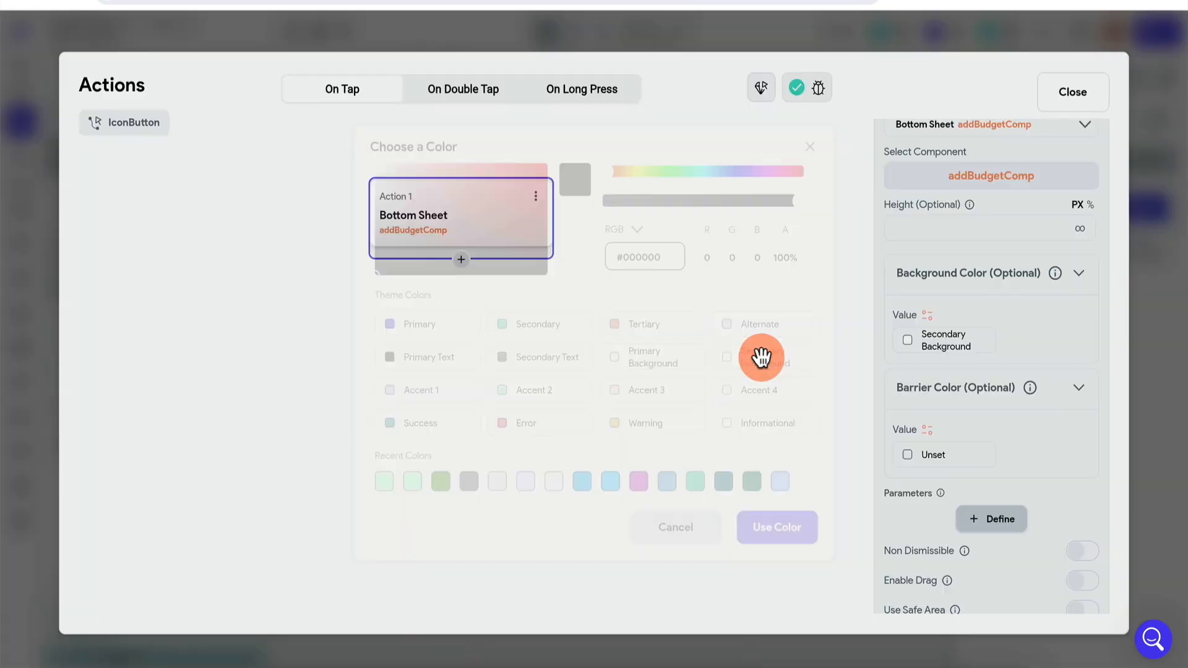
left_click(1156, 372)
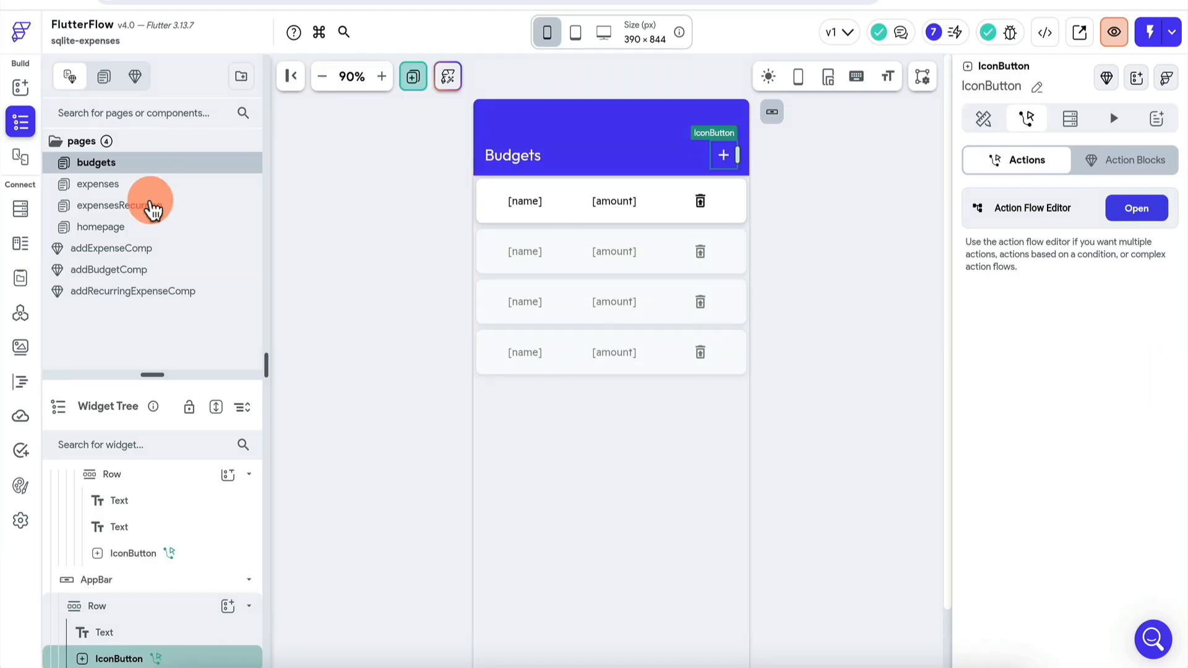
- Review the expenses, expensesRecurring, homepage and budgets pages, then the addExpenseComp form
left_click(129, 187)
left_click(131, 206)
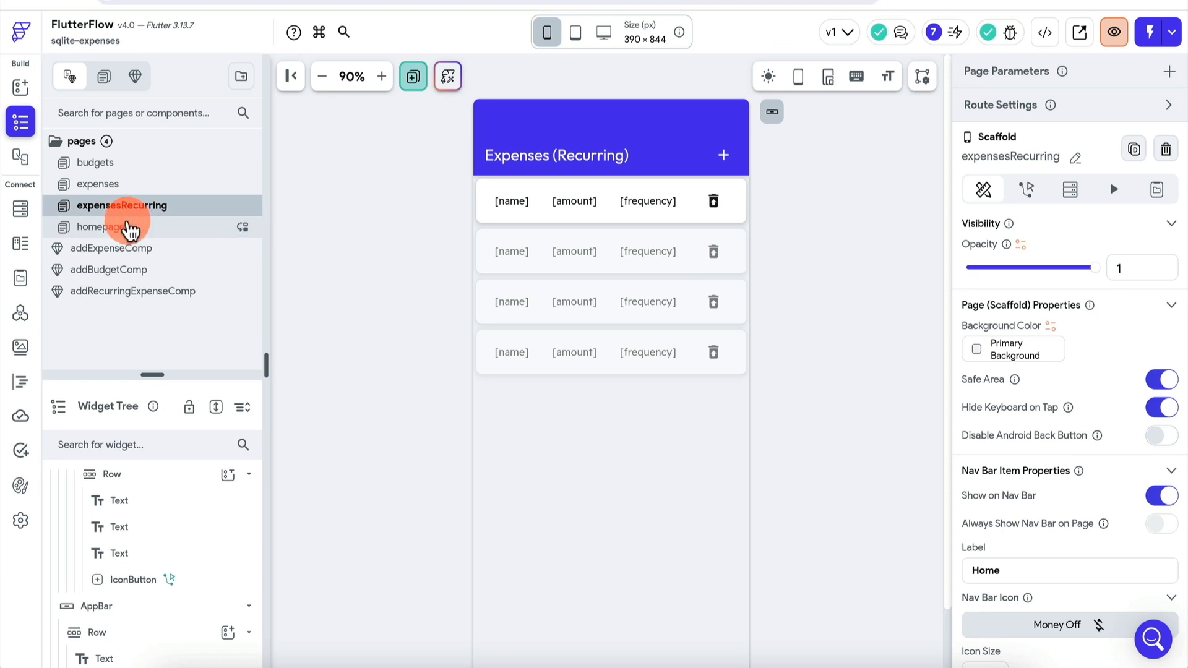
left_click(126, 228)
left_click(135, 210)
left_click(96, 162)
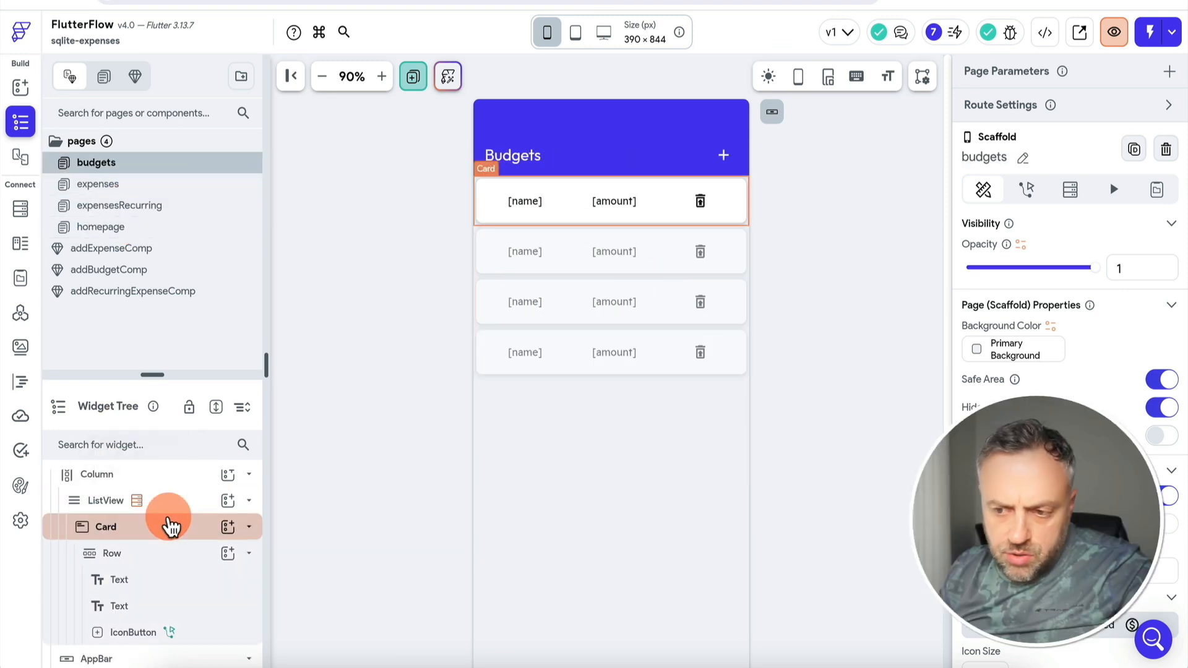
scroll(169, 522, "down", 2)
left_click(148, 184)
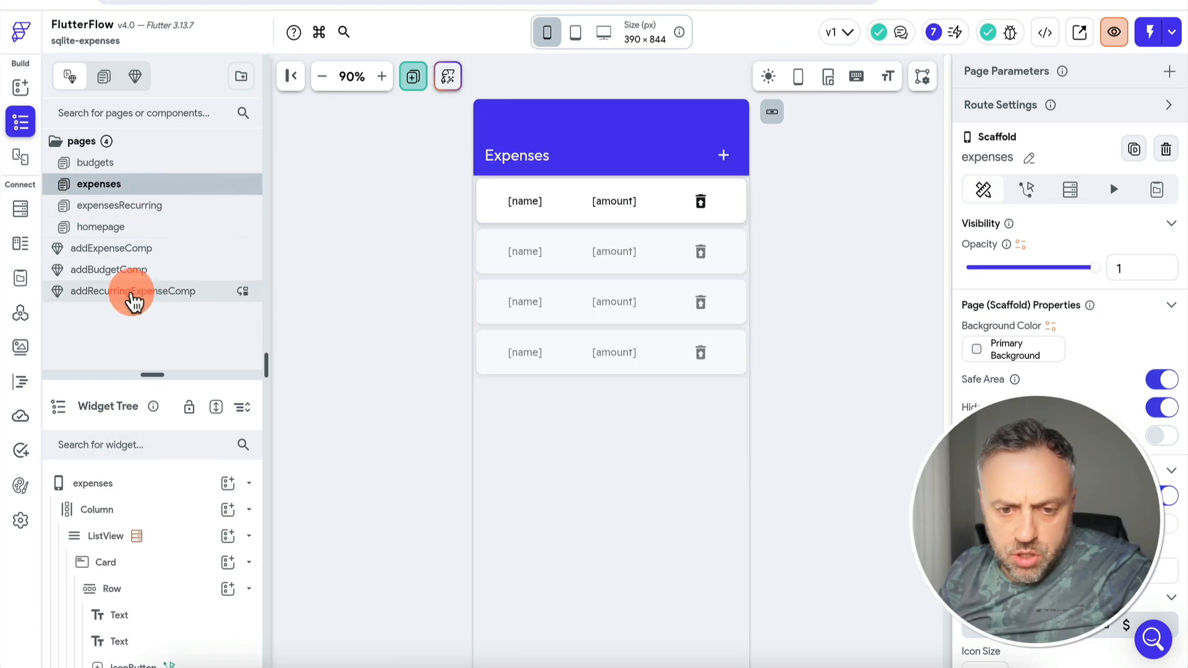
left_click(149, 254)
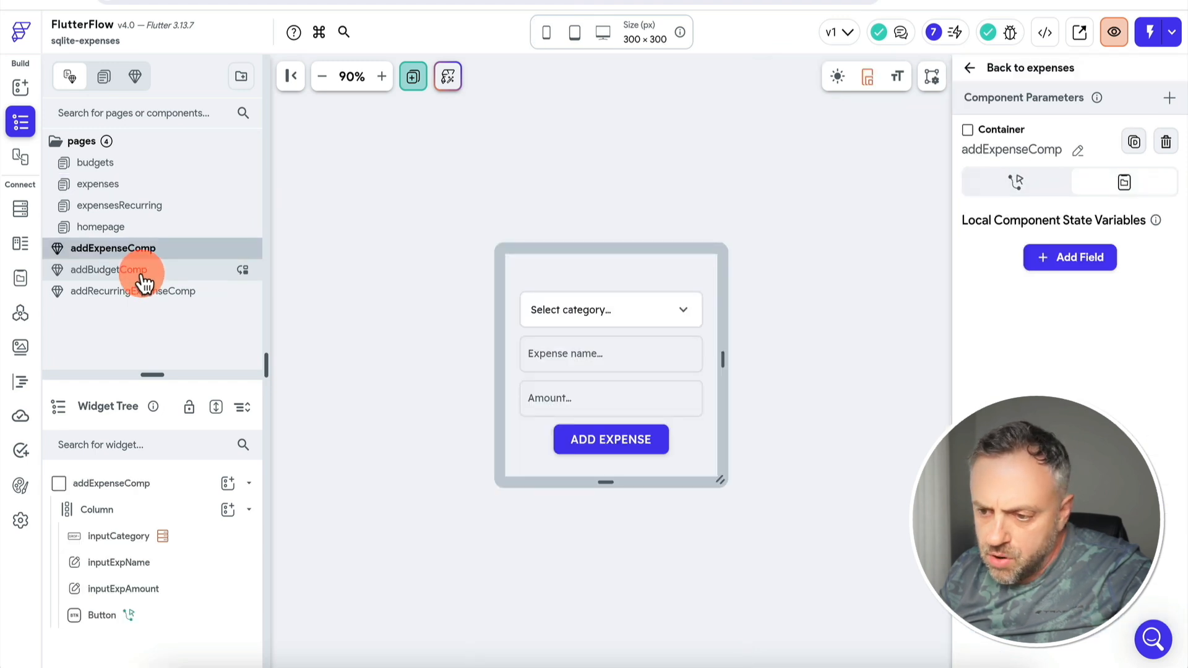
- Remove the backend query from the inputFrequency dropdown in addRecurringExpenseComp and check the dropdown's defined options
left_click(142, 290)
left_click(589, 286)
left_click(583, 339)
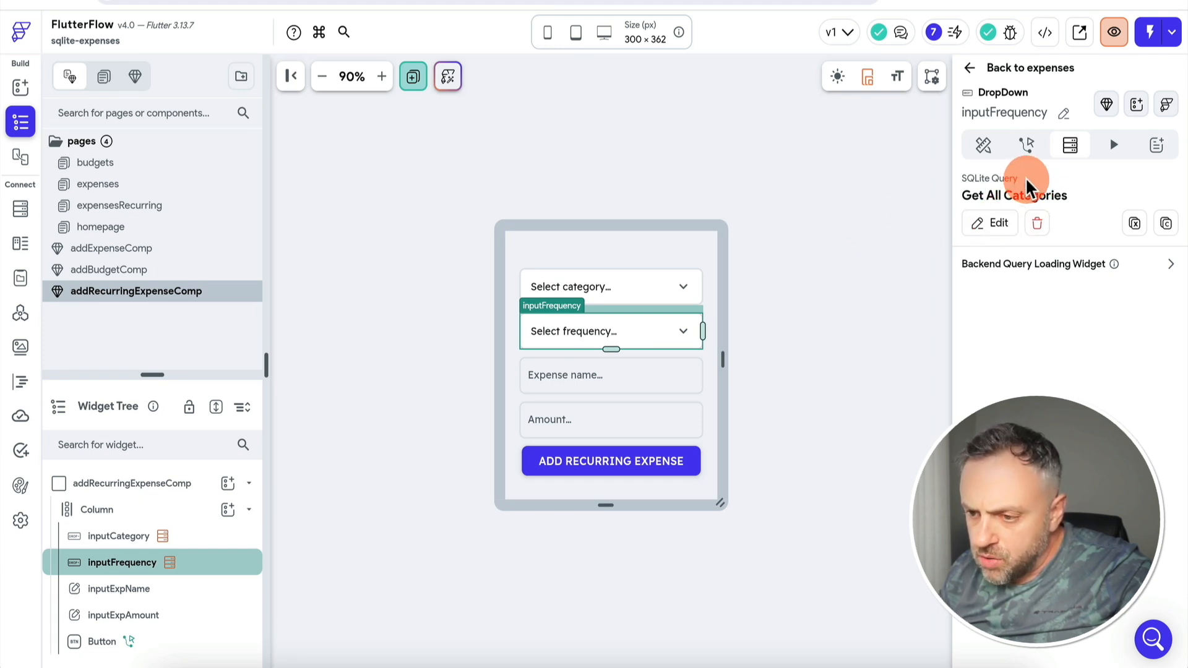
left_click(1037, 222)
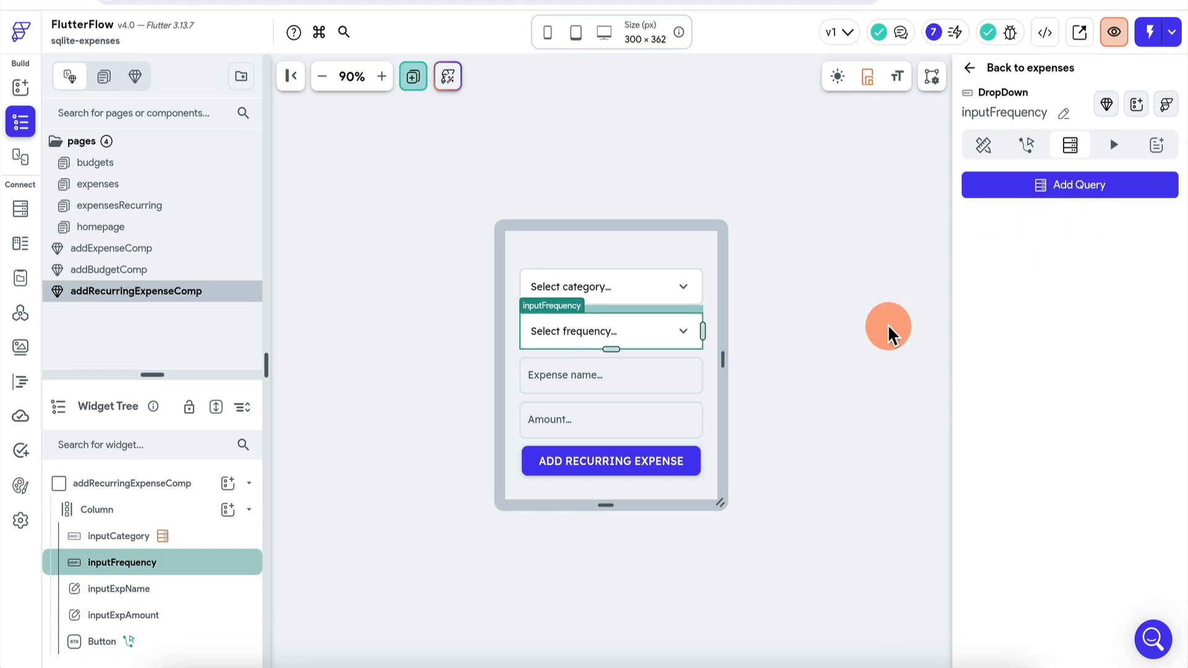
left_click(1030, 155)
left_click(983, 148)
scroll(1030, 407, "down", 5)
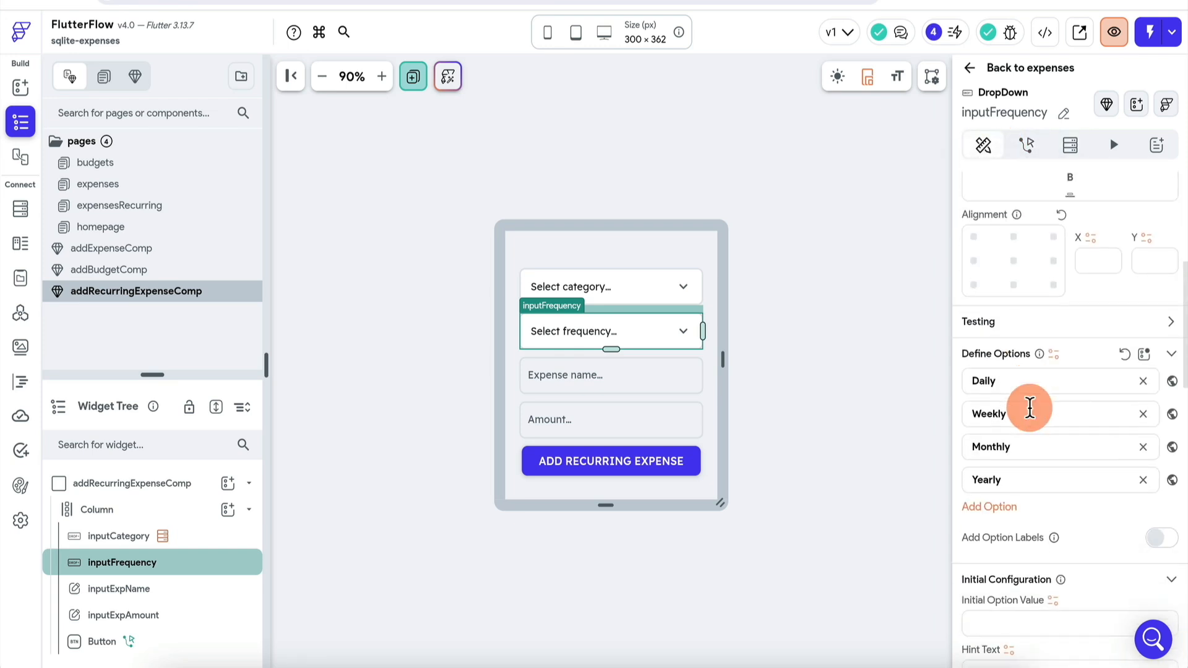
scroll(1030, 407, "down", 1)
left_click(354, 237)
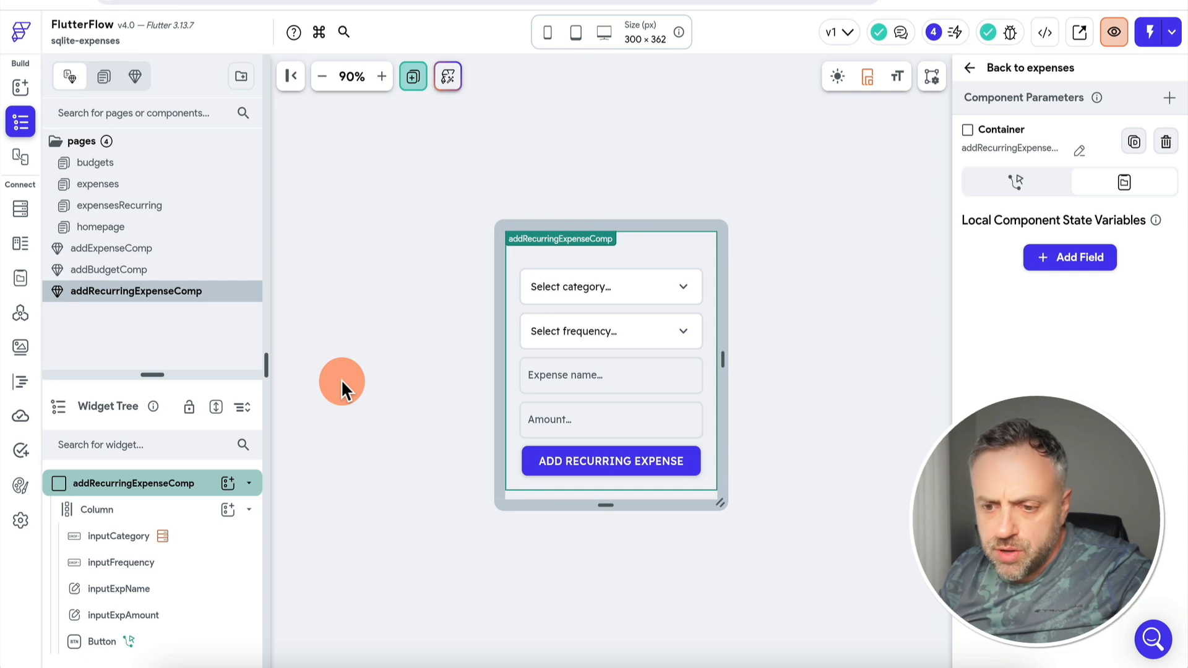
- Download the project's source code
left_click(1046, 35)
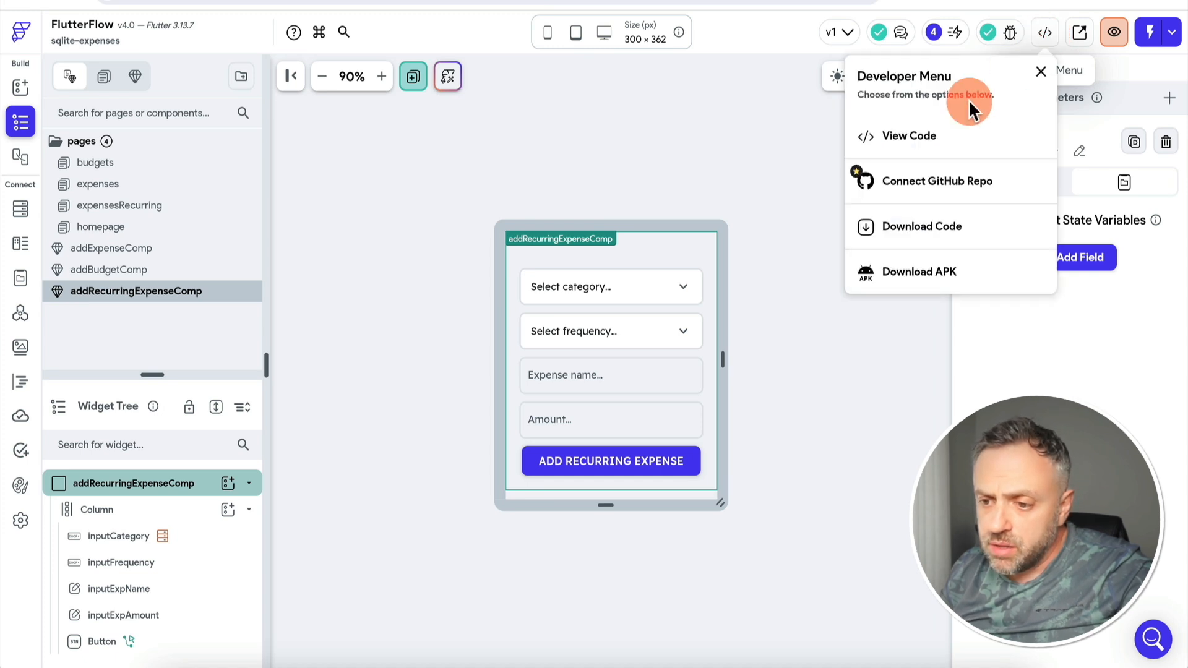
left_click(907, 226)
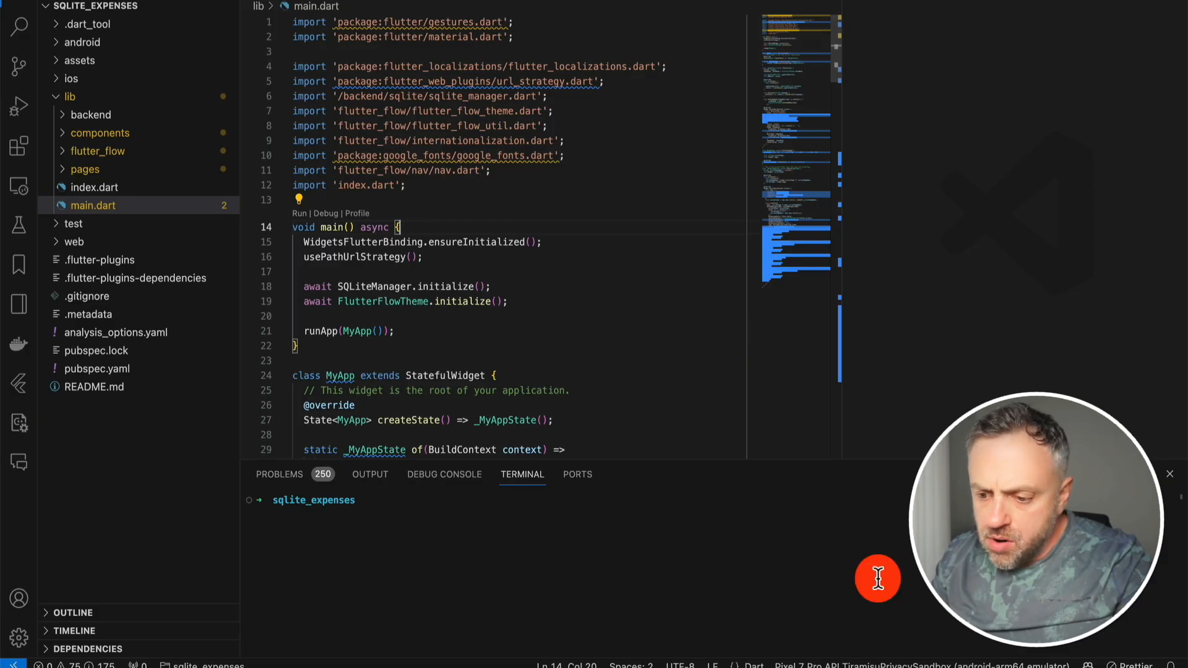
- Switch to VS Code, run main.dart on the Android emulator and view the app's Expenses, Expenses (Recurring) and Budgets pages
left_click(897, 663)
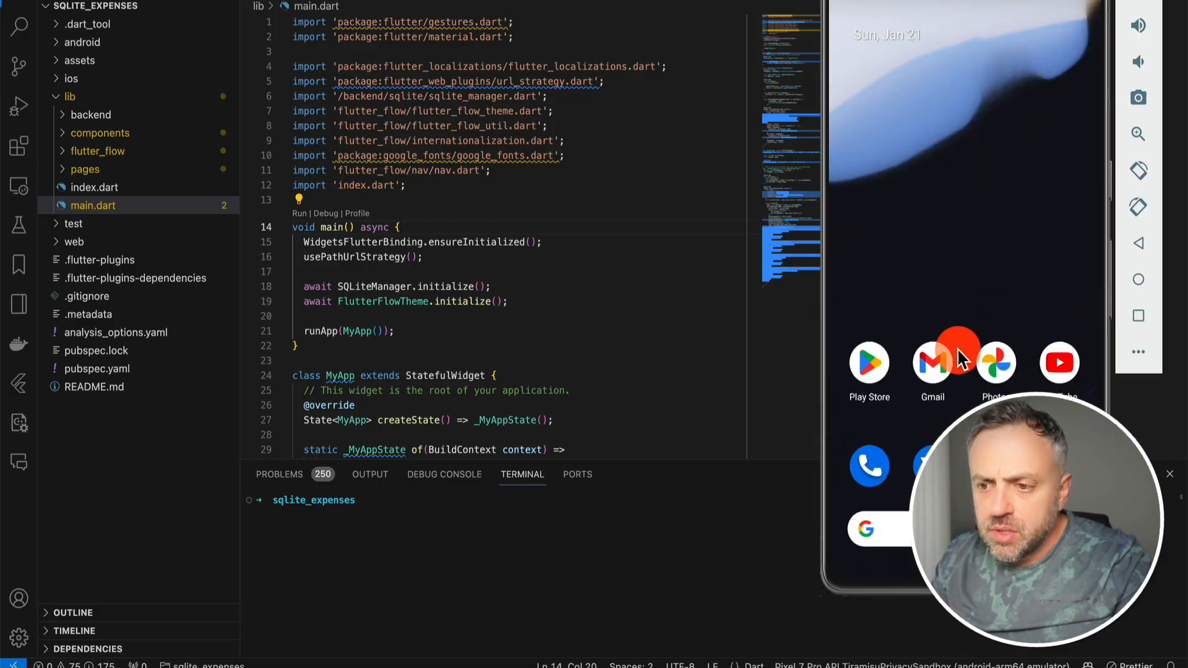
left_click(629, 172)
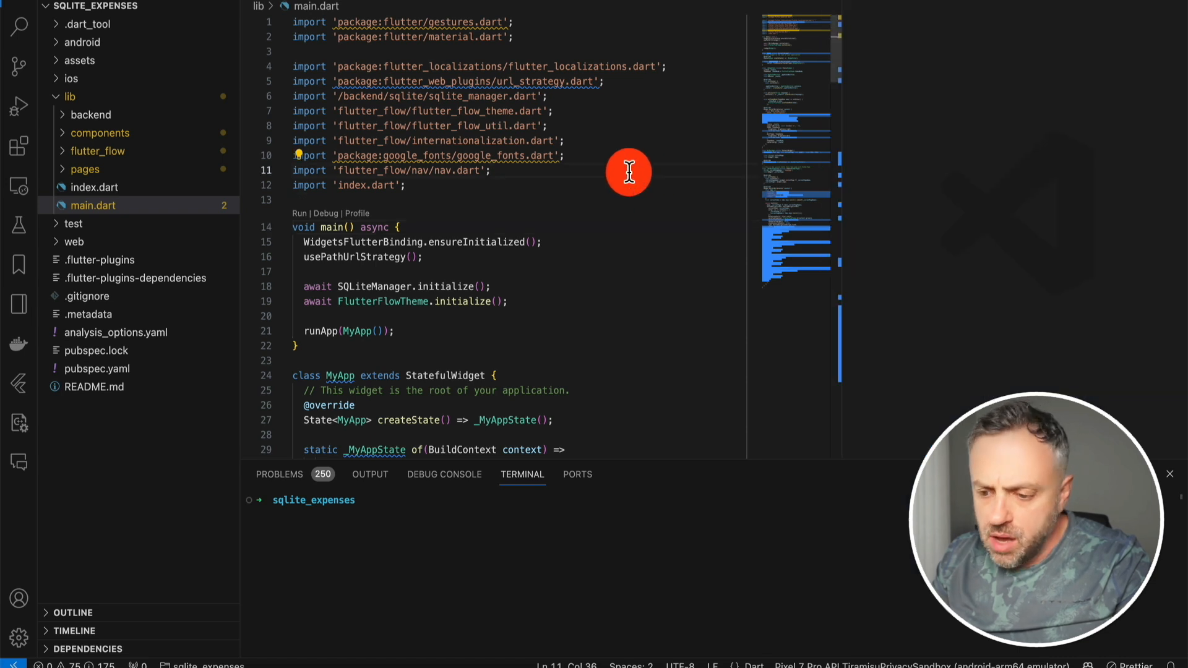
left_click(326, 213)
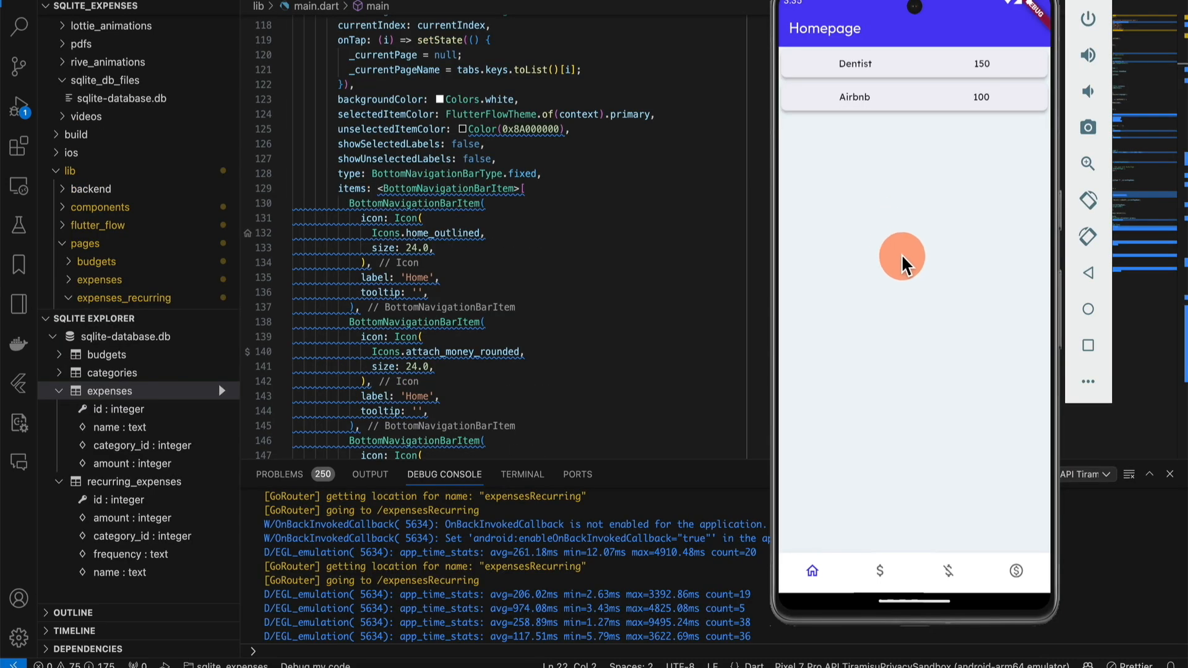
left_click(882, 574)
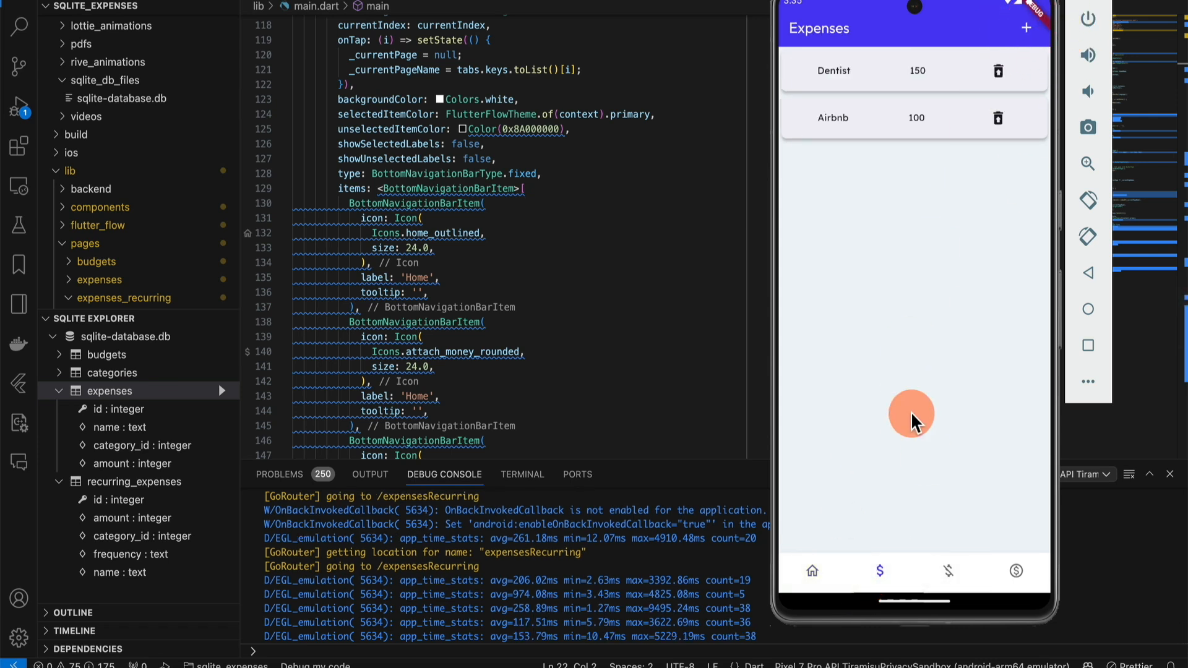
left_click(948, 571)
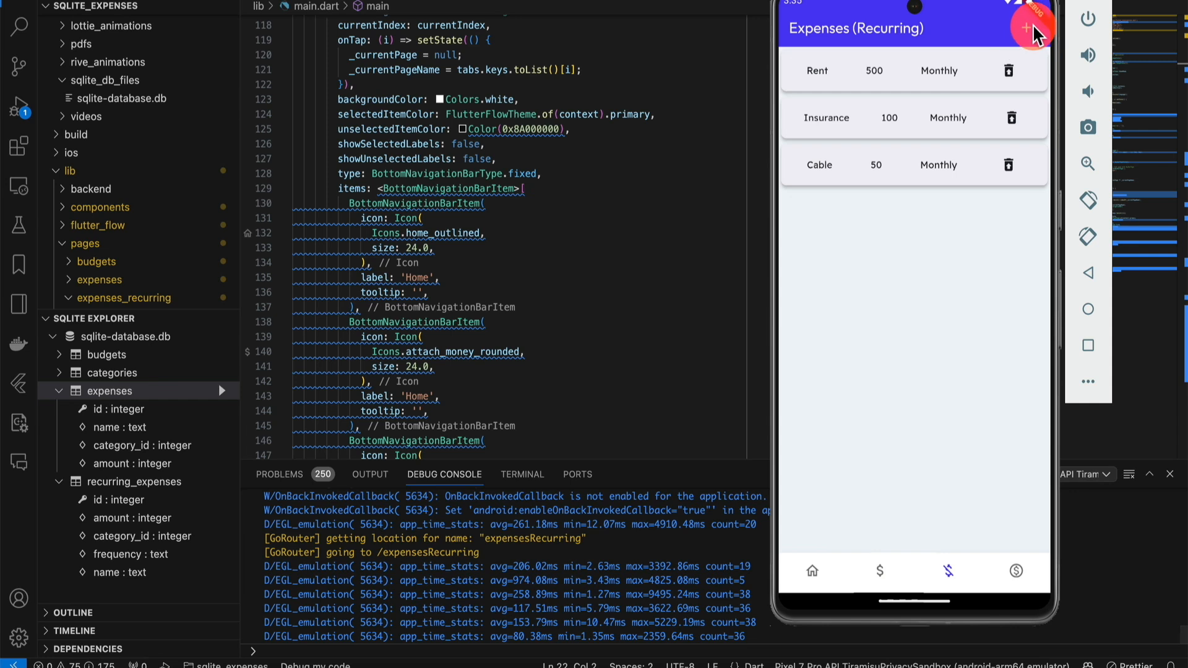
left_click(1017, 570)
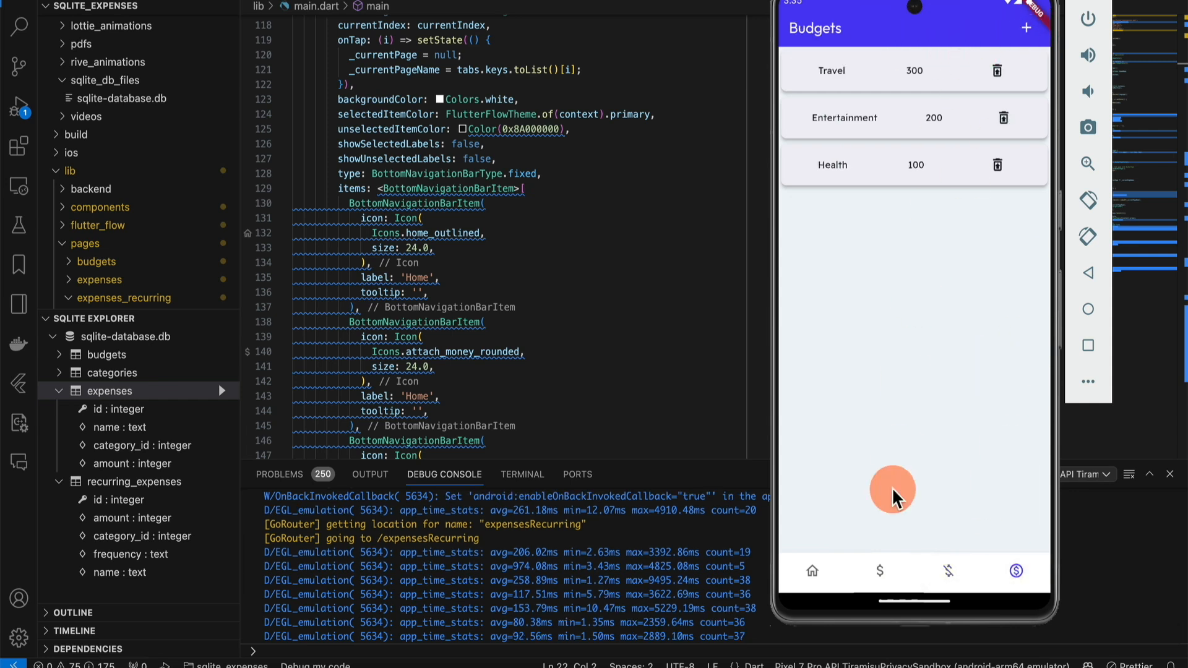
- Add an expense on the app's Expenses page with category Travel, name Trip to Miami and amount 250
left_click(879, 575)
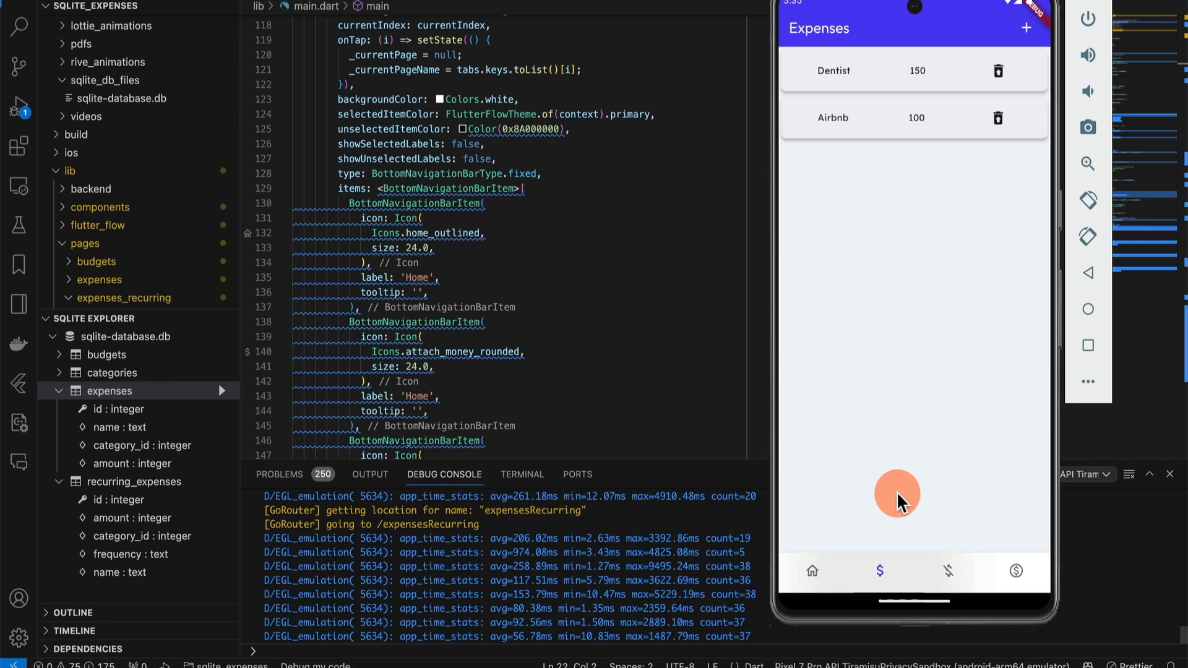
left_click(1028, 38)
left_click(870, 273)
left_click(902, 213)
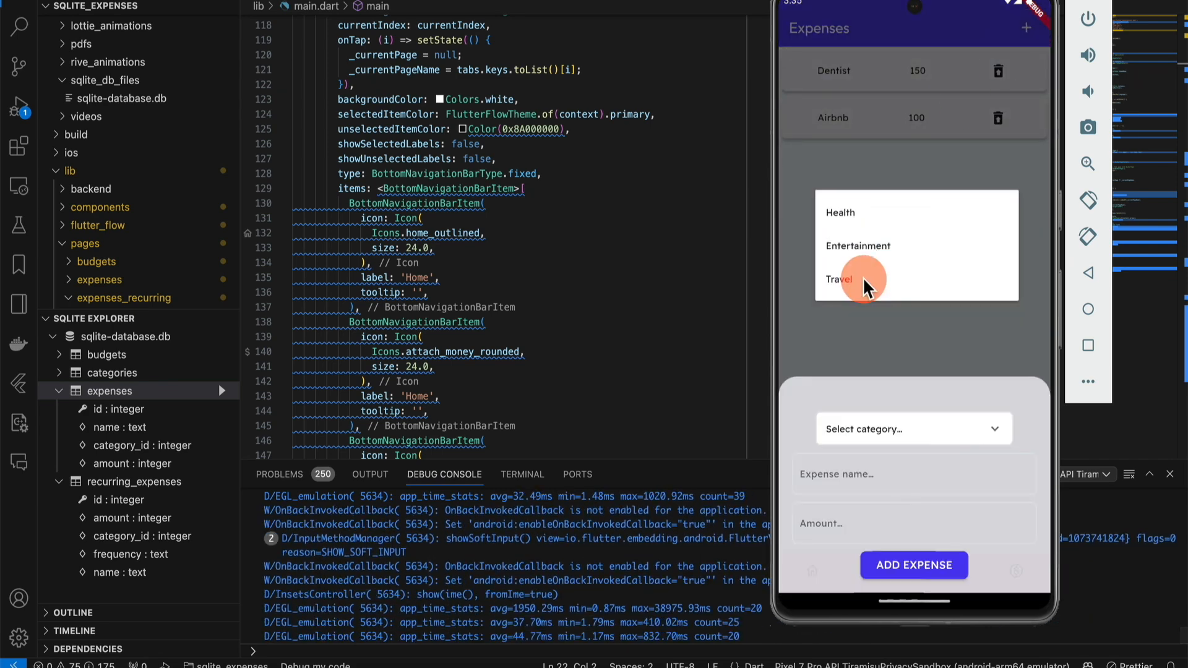
left_click(864, 286)
left_click(853, 474)
type("Trip to Miami")
left_click(894, 310)
type("250")
left_click(917, 351)
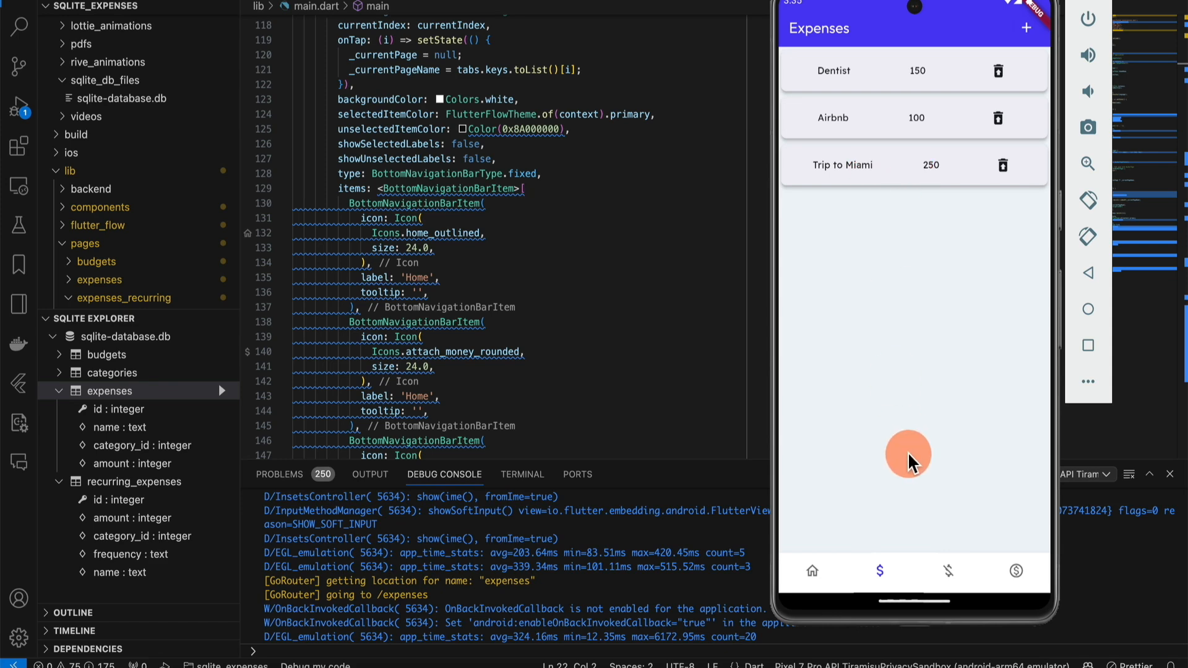
- Add a recurring expense with category Entertainment, frequency Weekly, name Broadway Show and amount 200
left_click(948, 571)
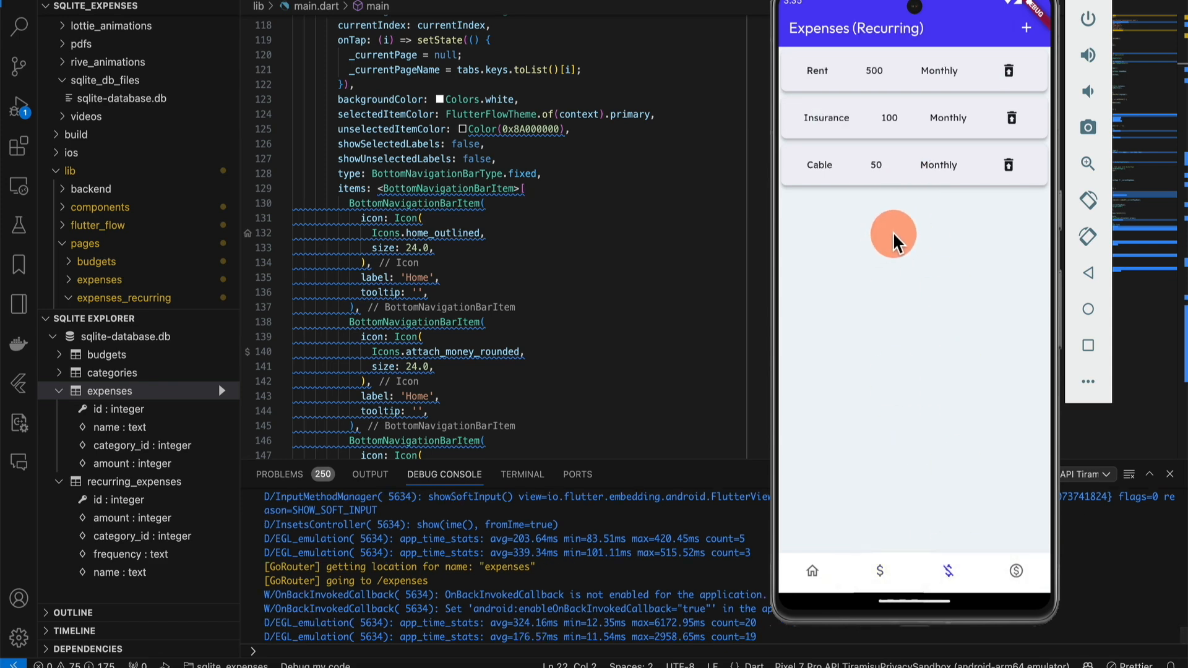
left_click(1025, 27)
left_click(905, 172)
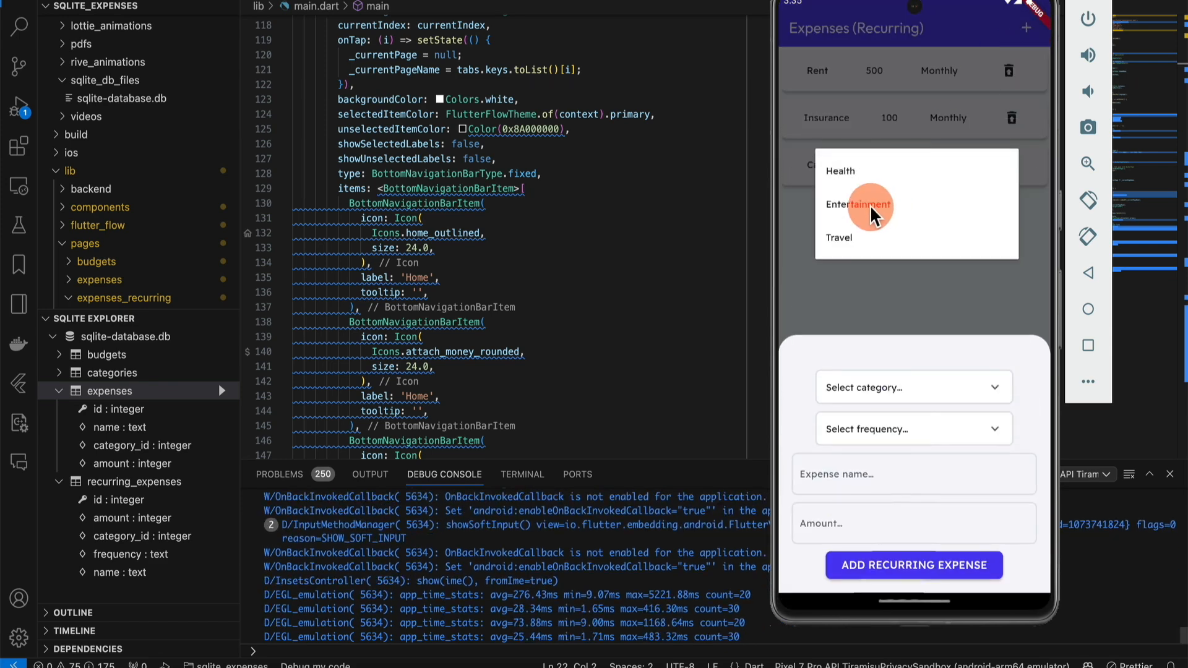
left_click(880, 213)
left_click(879, 427)
left_click(875, 462)
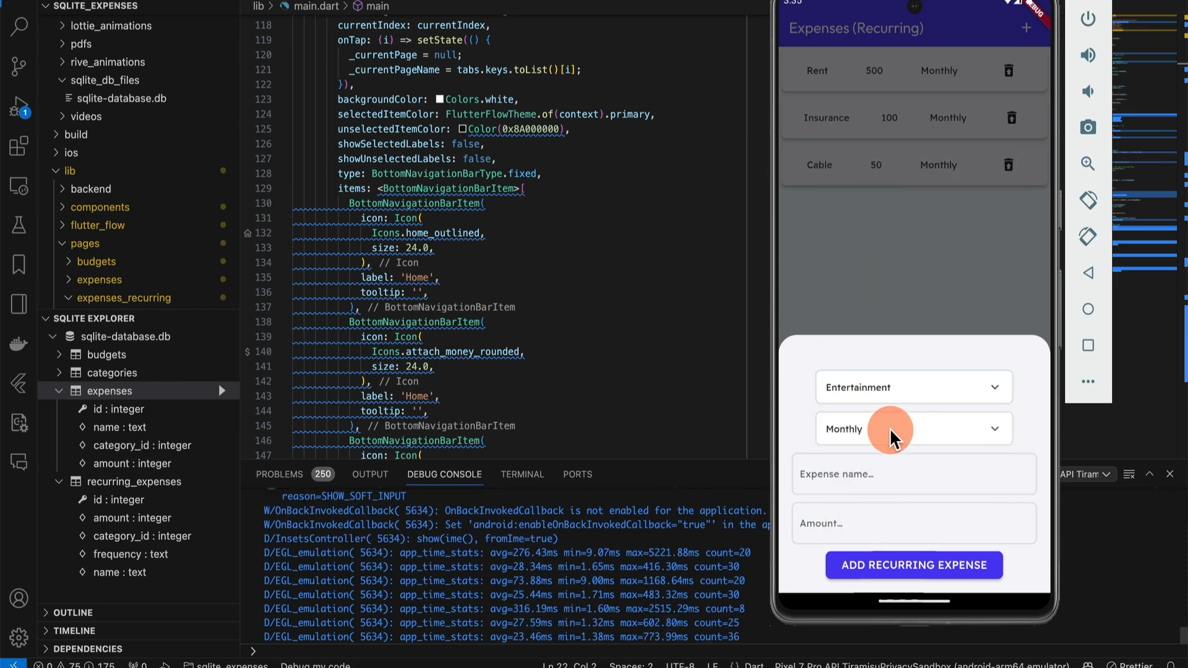
left_click(858, 472)
type("Broadway Show")
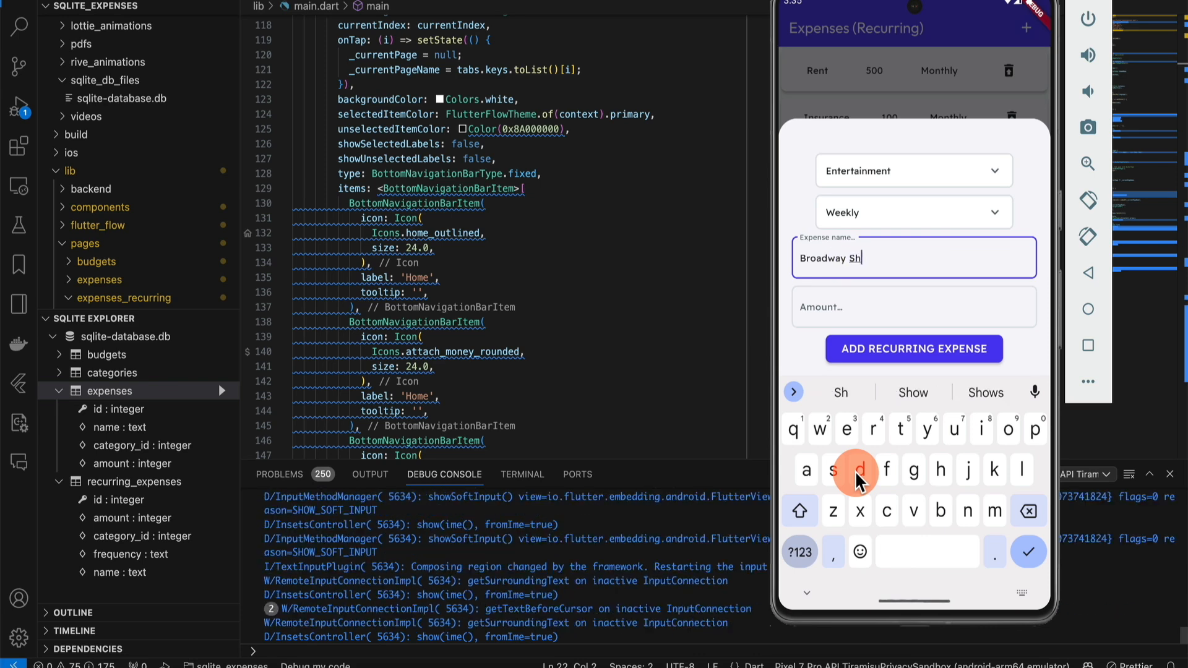
left_click(888, 312)
type("200")
left_click(909, 349)
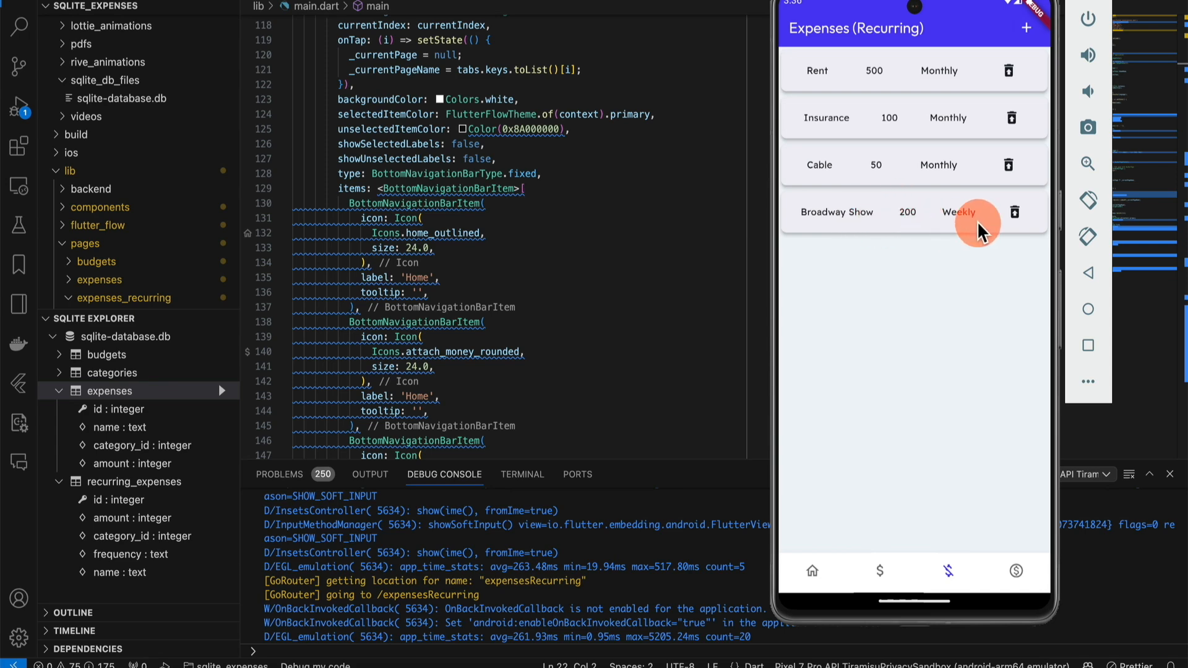
- Delete the Broadway Show recurring expense and the Travel budget
left_click(1016, 218)
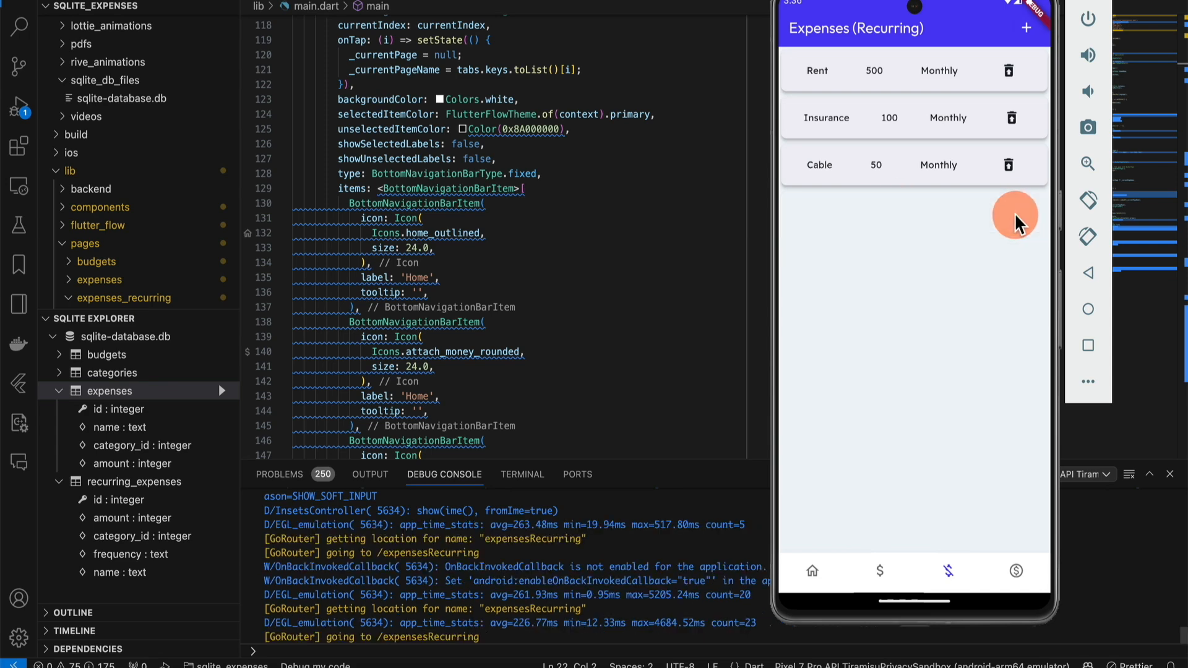
left_click(1015, 573)
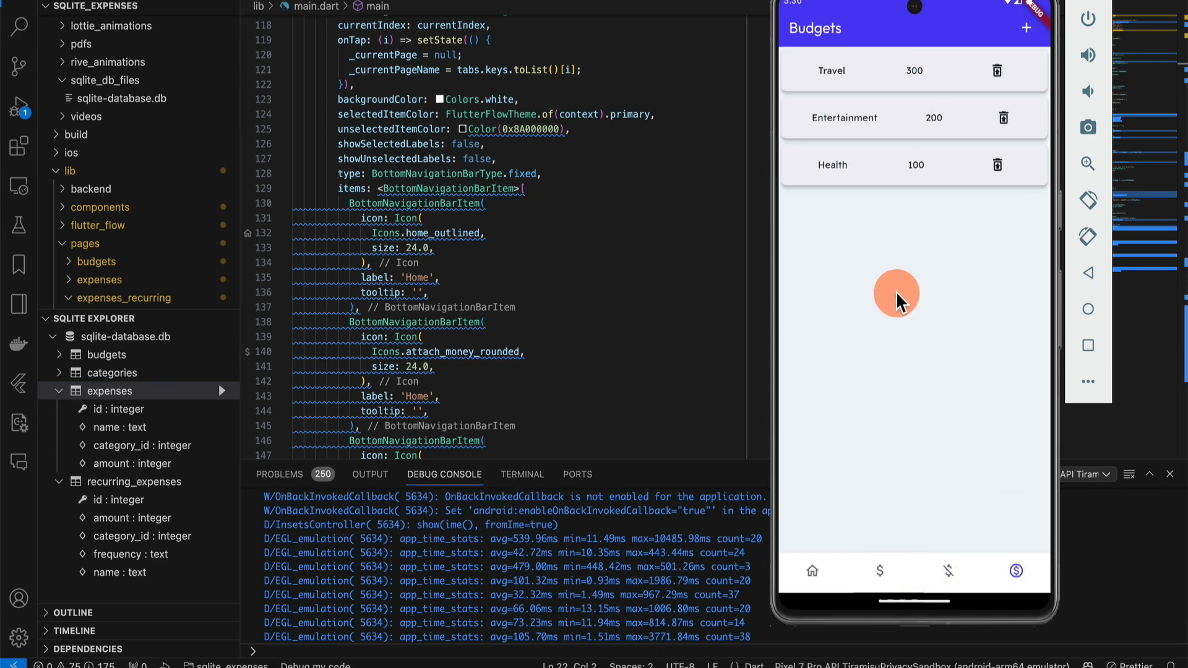
left_click(997, 72)
- Add a budget for the Travel category with an amount of 300
left_click(1026, 27)
left_click(891, 266)
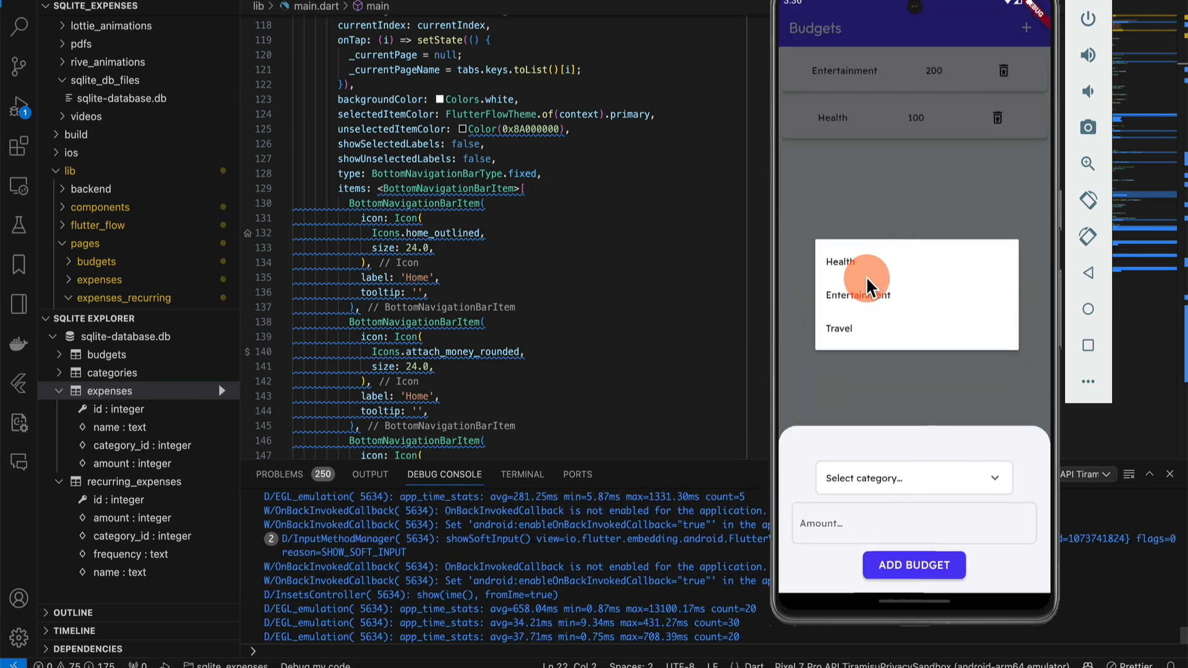
left_click(854, 330)
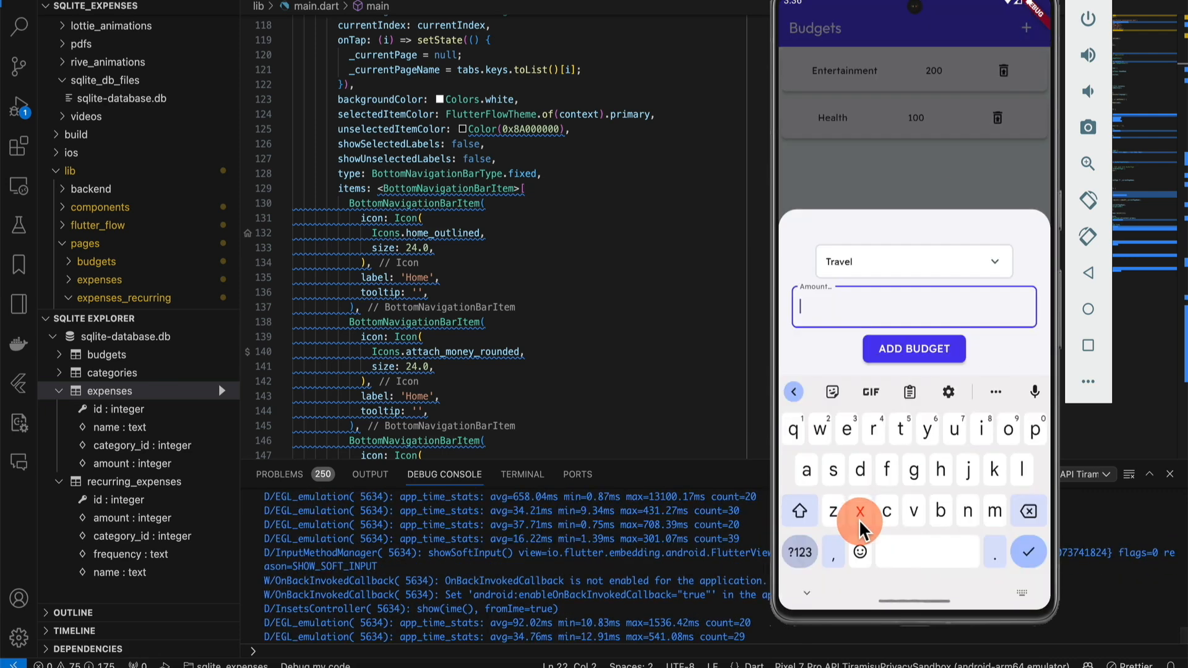
type("300")
left_click(926, 356)
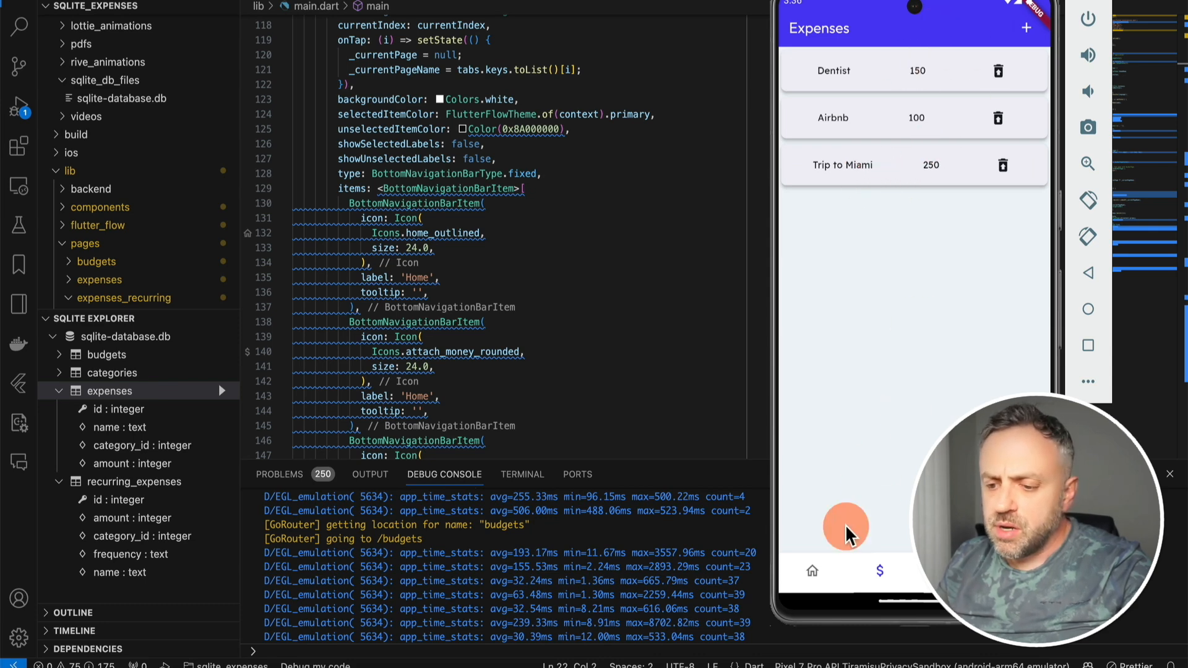
- View the homepage, then add an expense with category Health, name Emergency Visit and amount 250
left_click(815, 582)
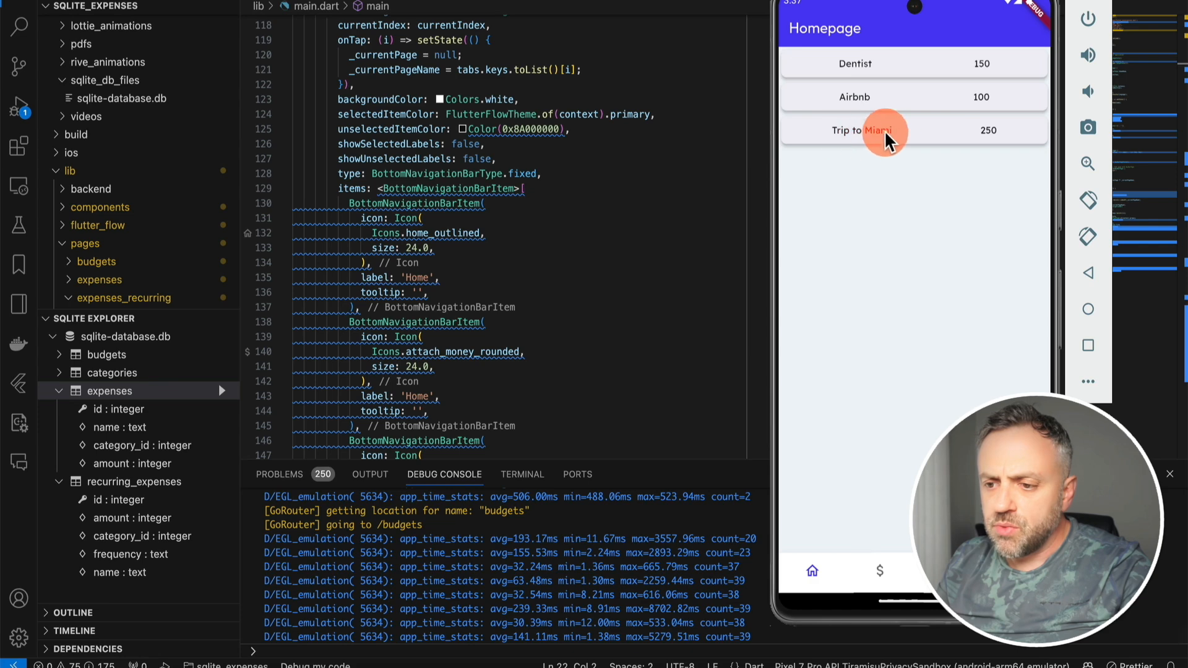
left_click(881, 574)
left_click(1028, 36)
left_click(902, 257)
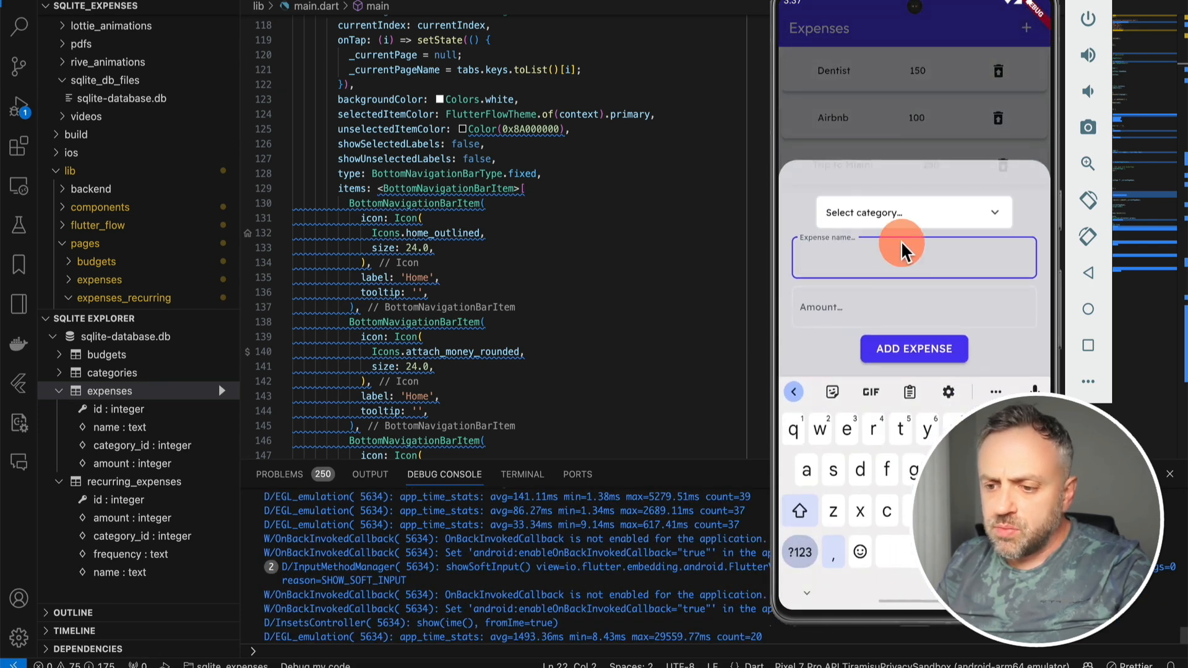
left_click(901, 218)
left_click(881, 218)
left_click(858, 468)
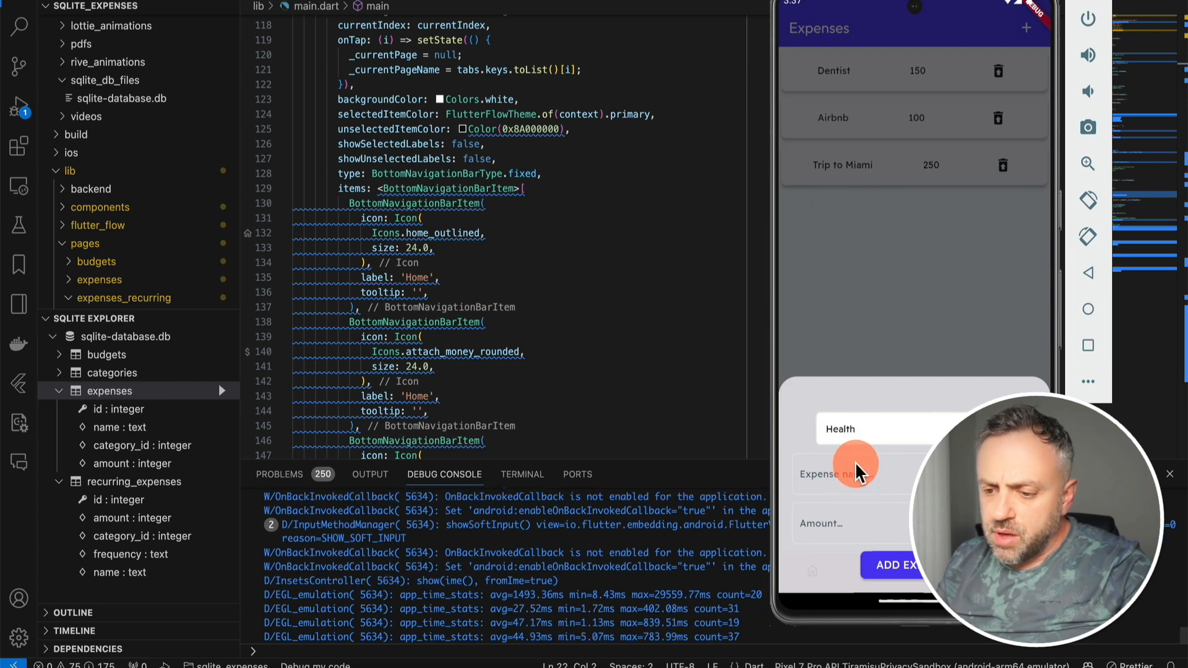
type("Emergency Visit")
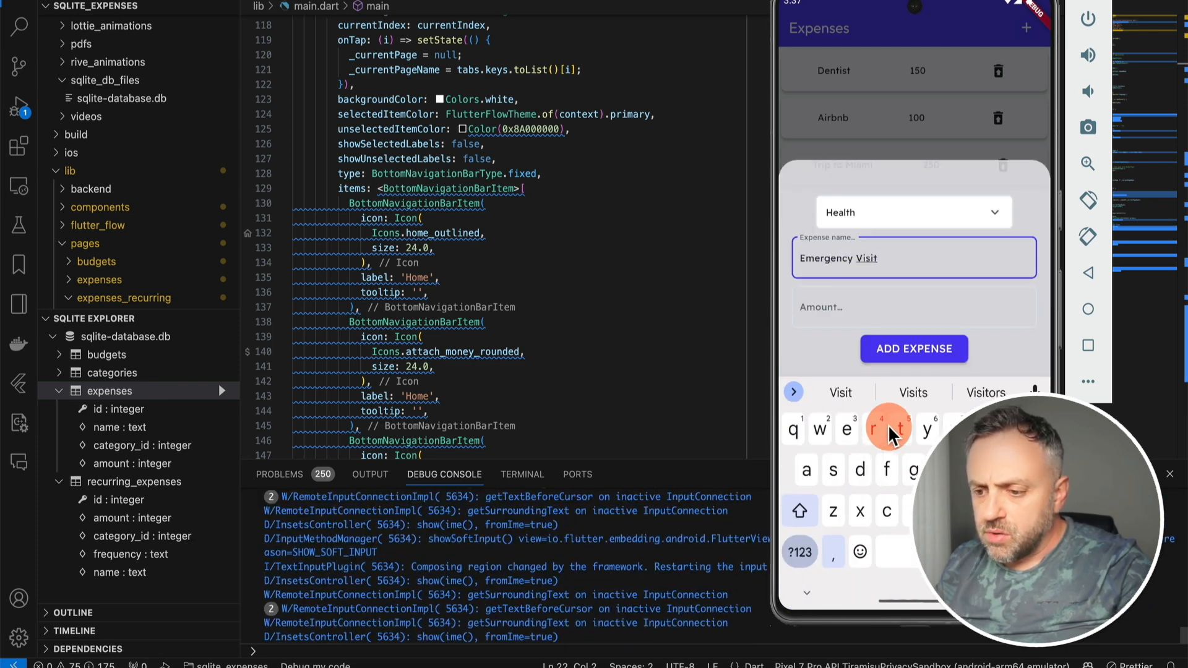
left_click(859, 310)
type("250")
left_click(911, 348)
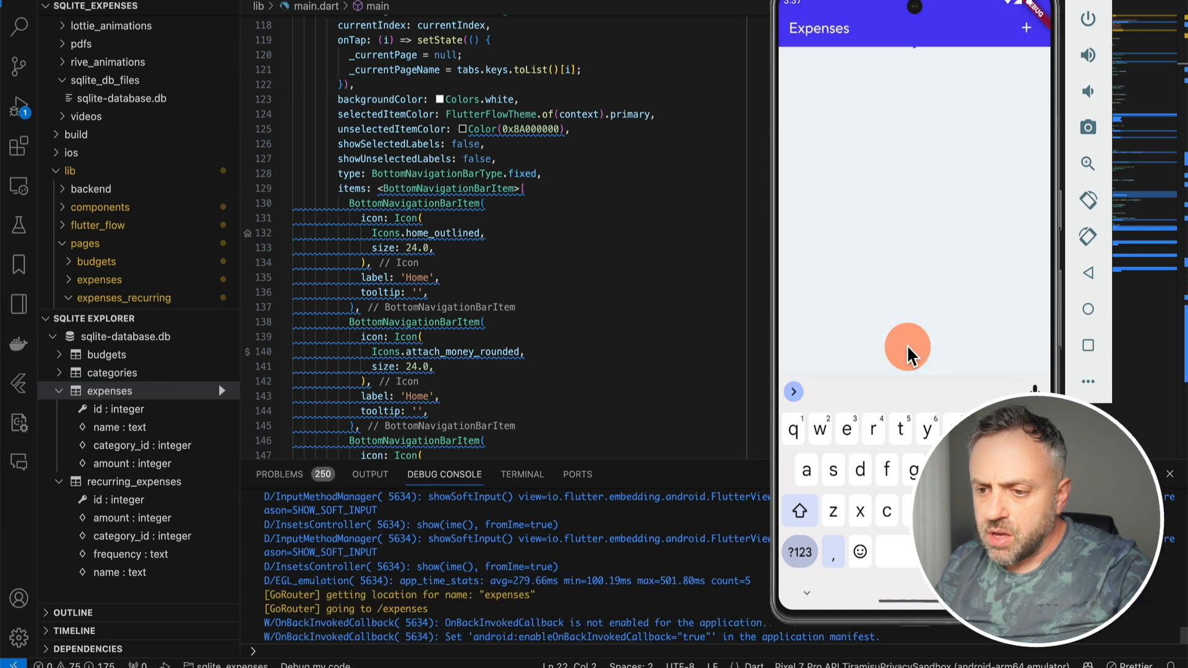
- Check the entries on the app's homepage, Expenses and Expenses (Recurring) pages
left_click(813, 570)
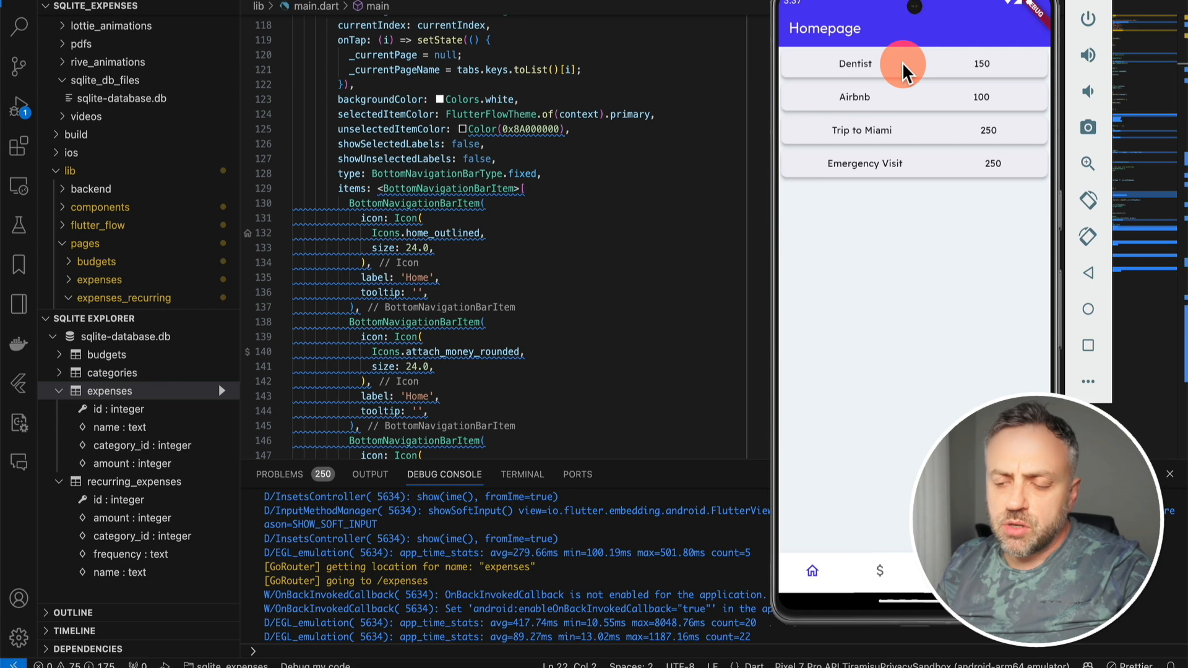
left_click(880, 582)
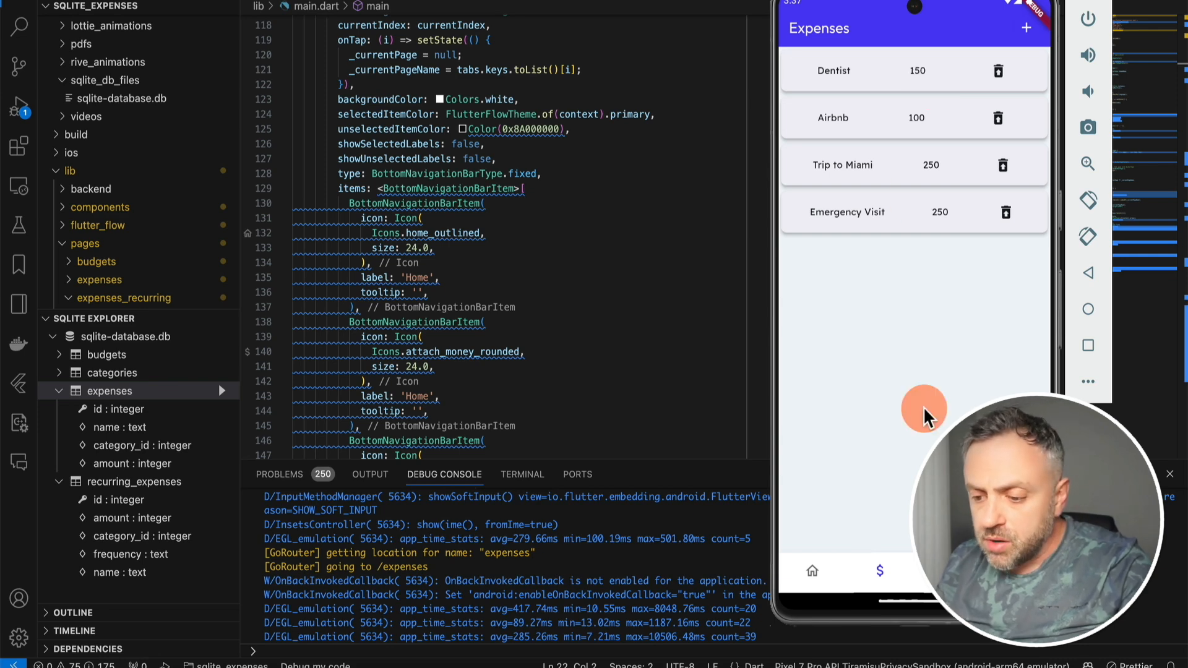
left_click(947, 570)
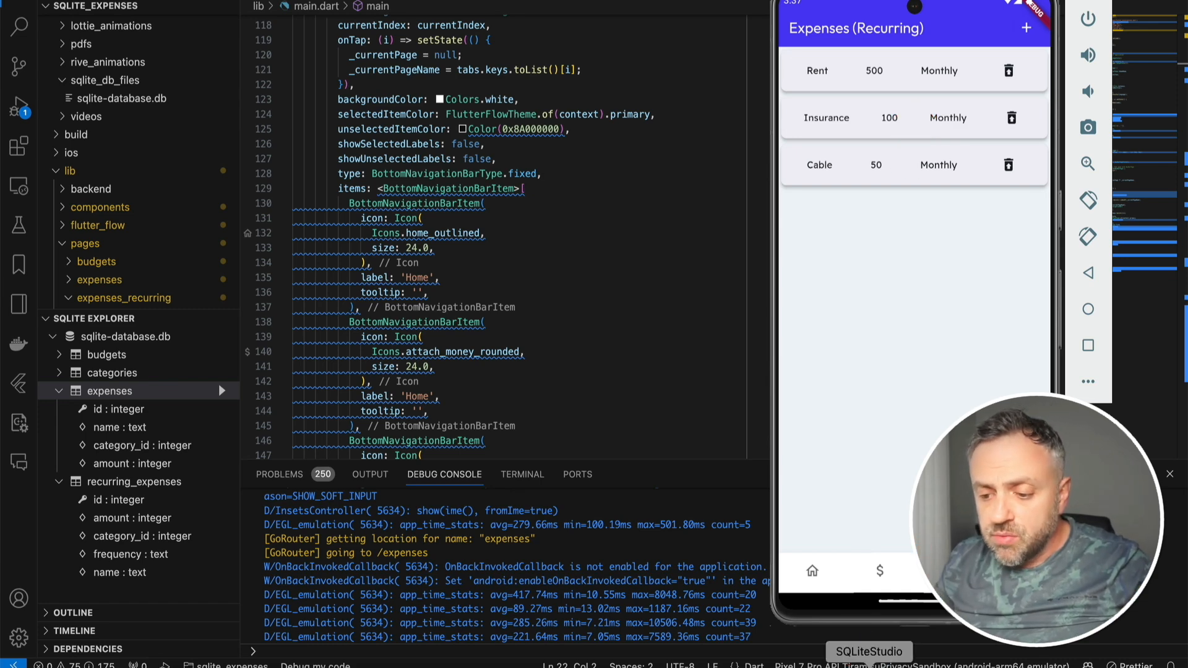
- Switch to SQLiteStudio and open an empty new view editor for sqlite-database
left_click(955, 661)
left_click(124, 107)
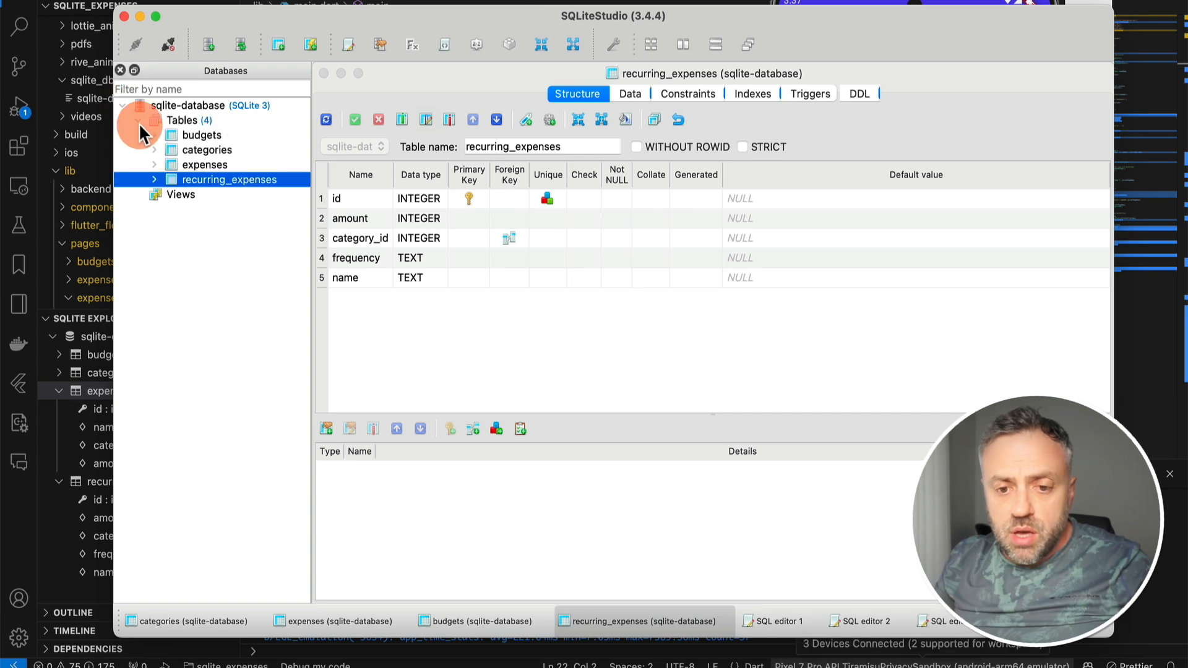
left_click(181, 195)
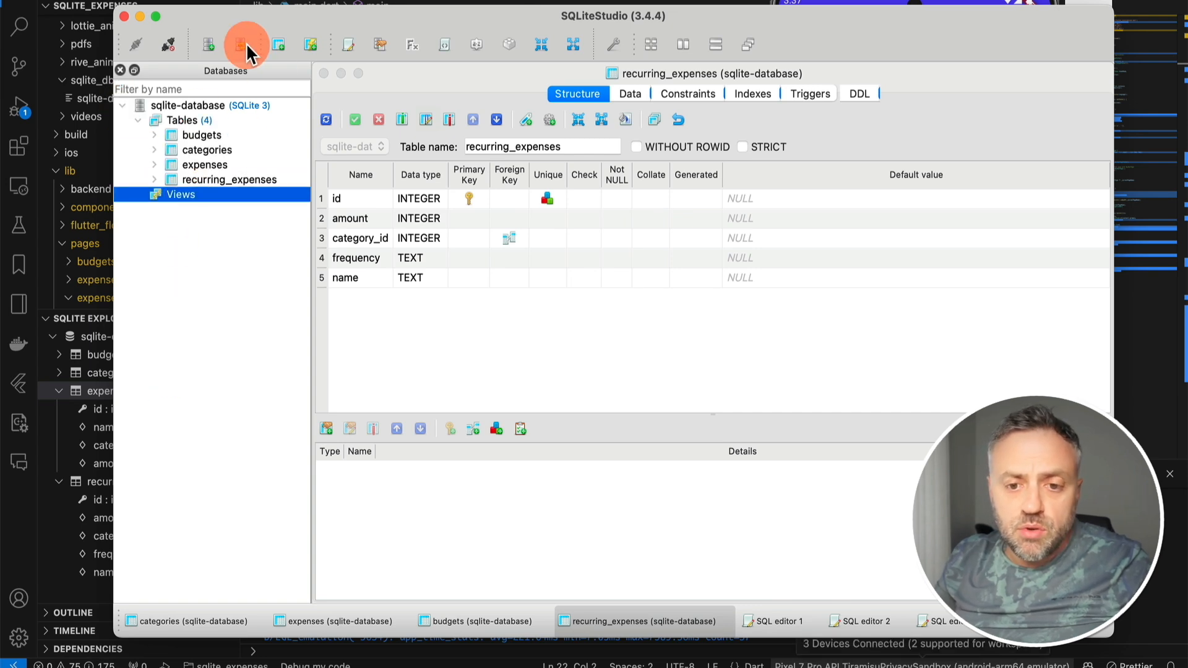
left_click(308, 44)
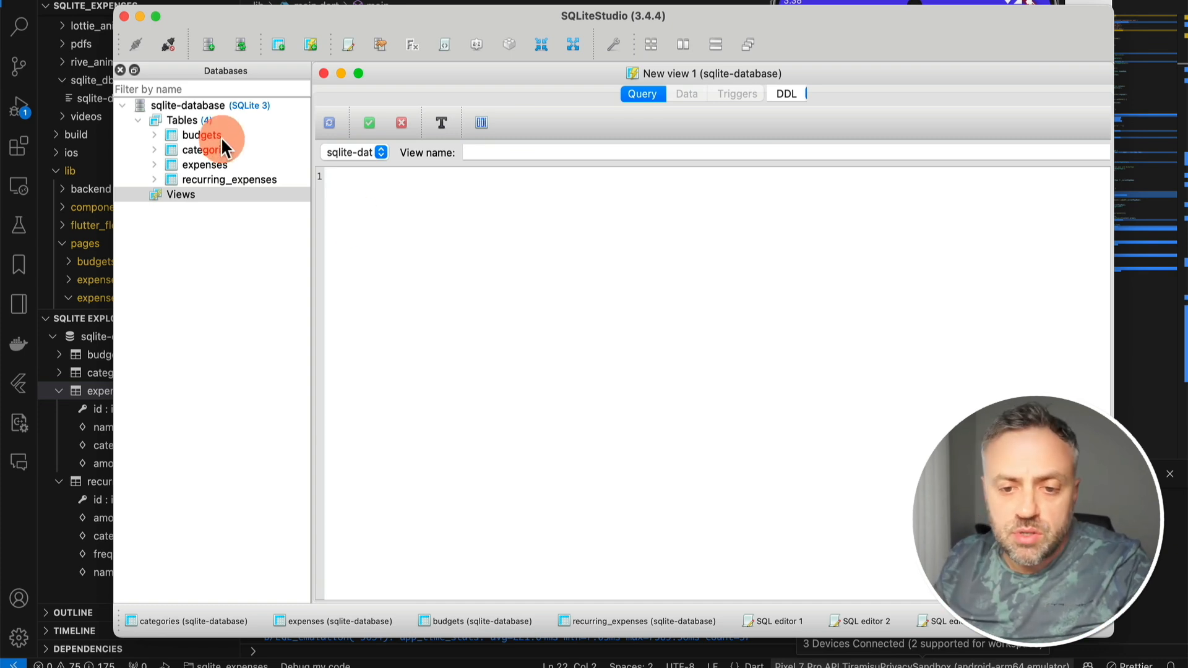
left_click(391, 302)
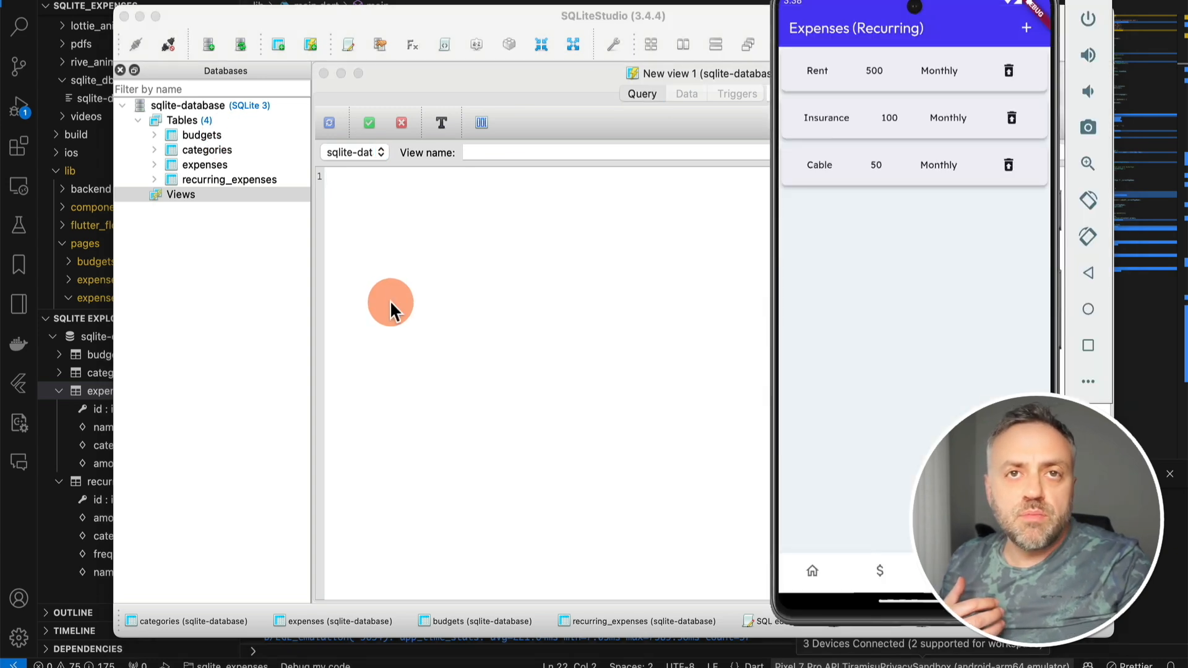
left_click(485, 217)
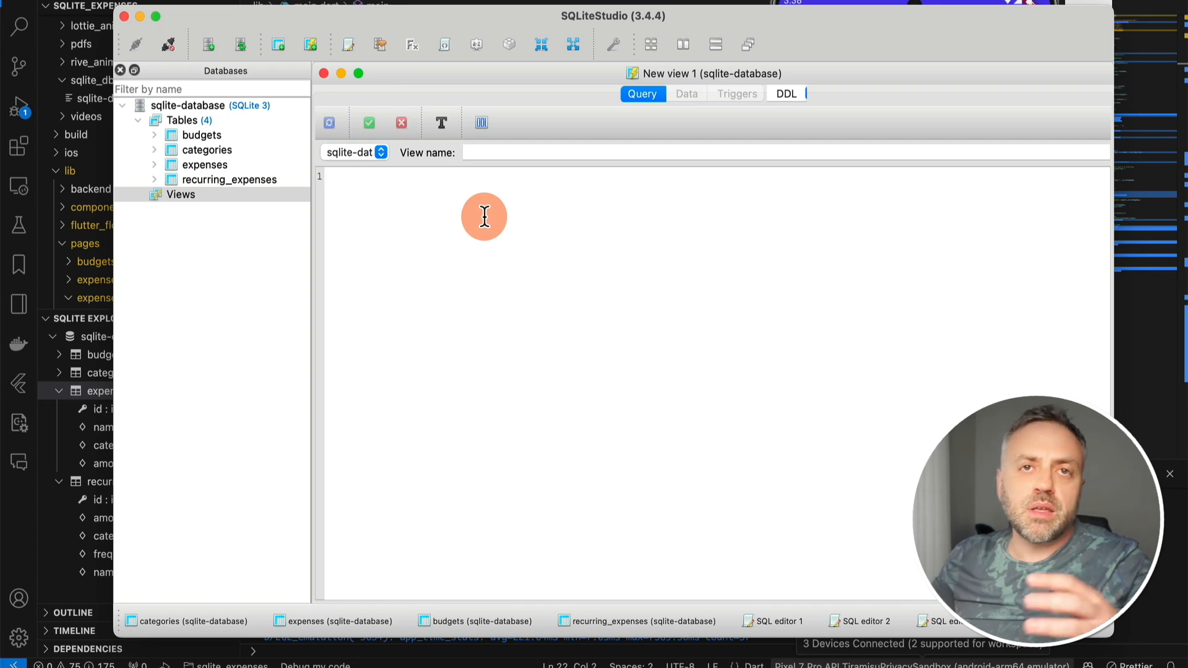